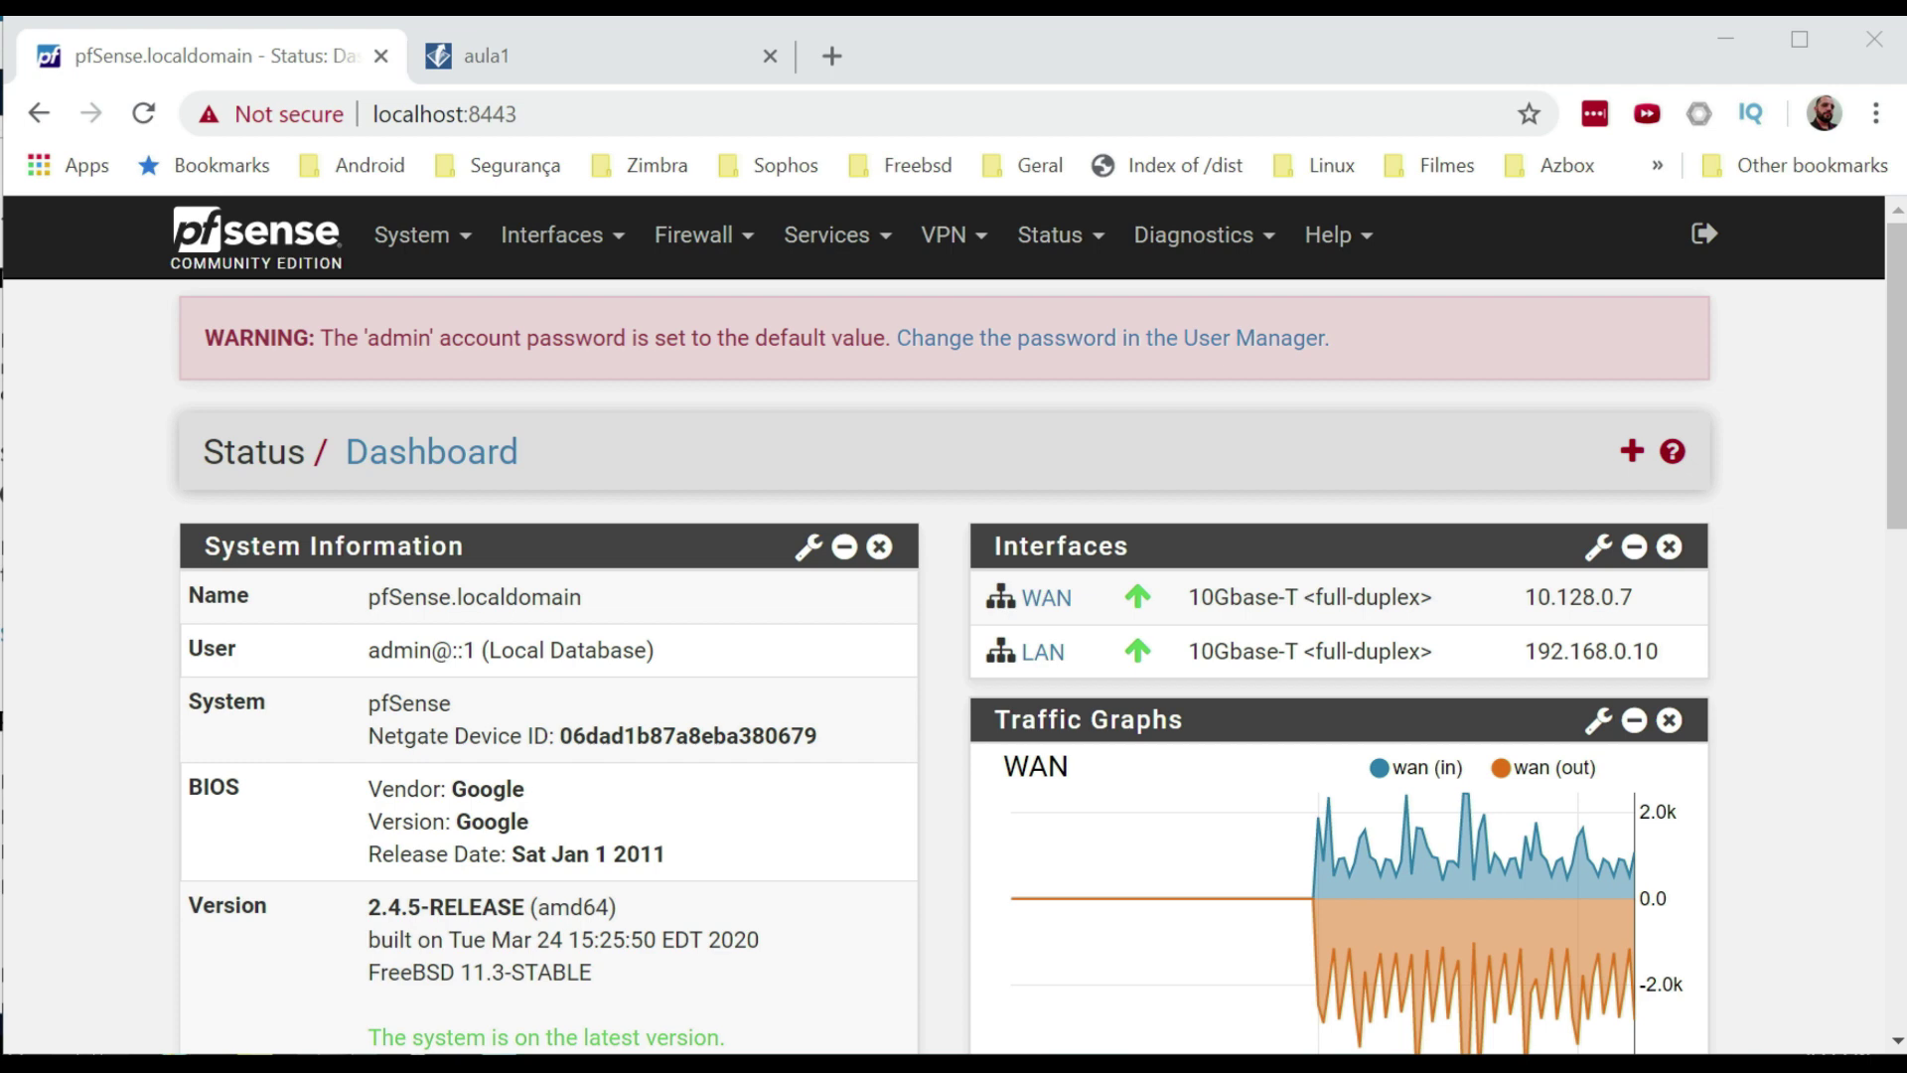
Check the aula1 network diagram in Gliffy, then open the pfSense firewall rules for the LAN interface.
click(527, 73)
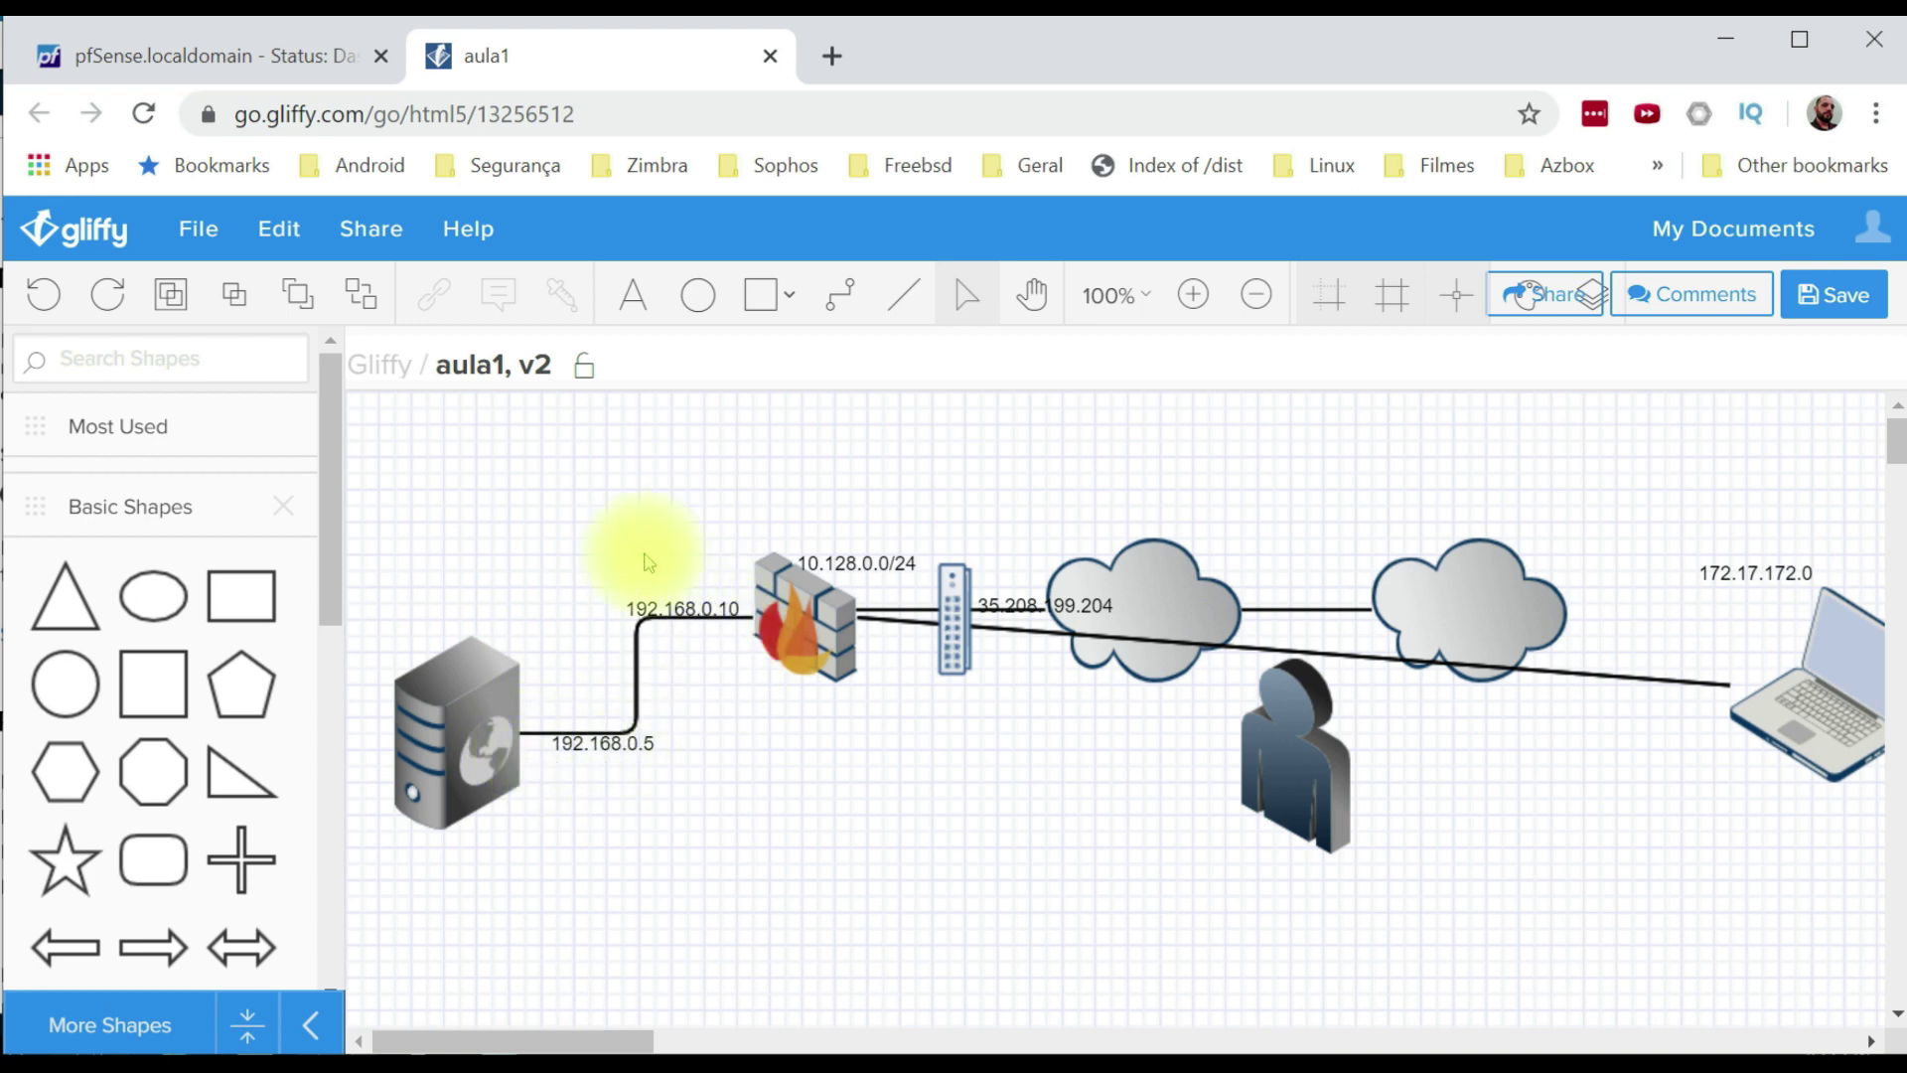
click(318, 55)
click(733, 266)
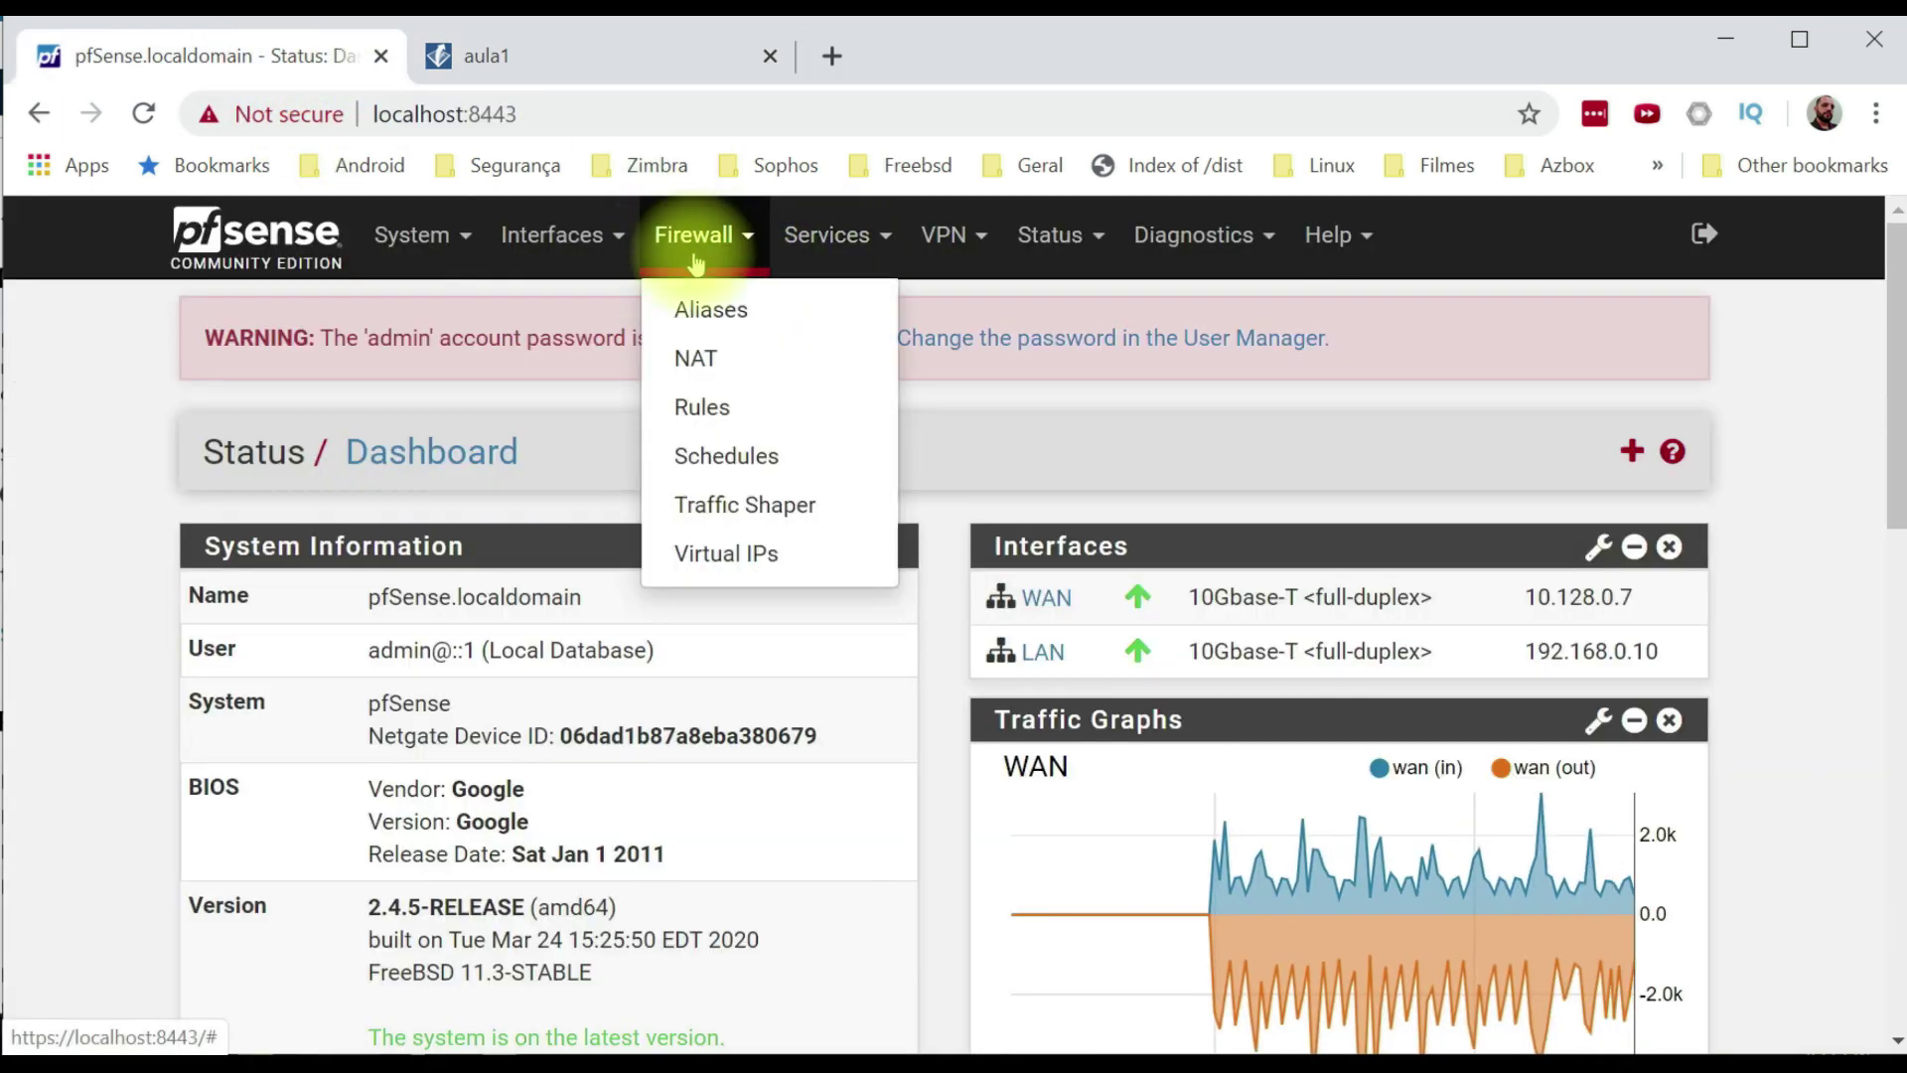
click(707, 409)
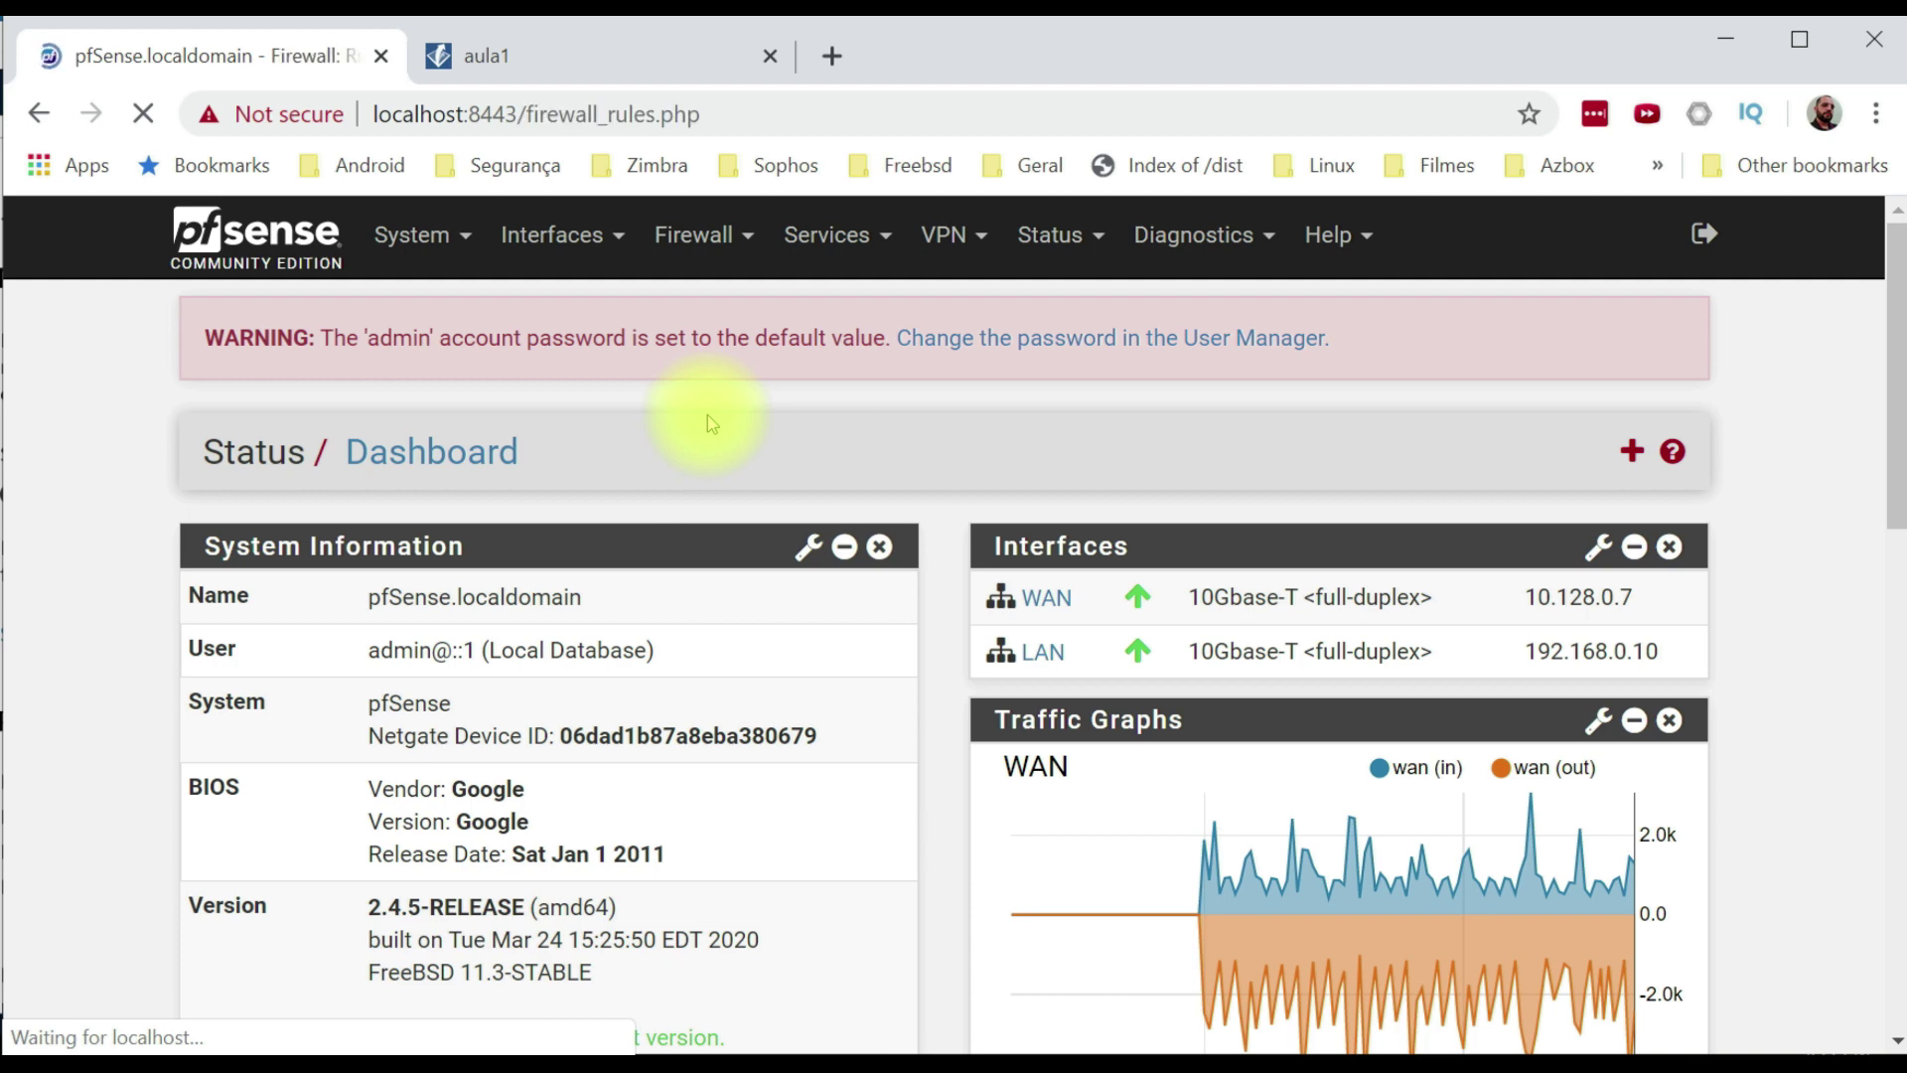
click(415, 564)
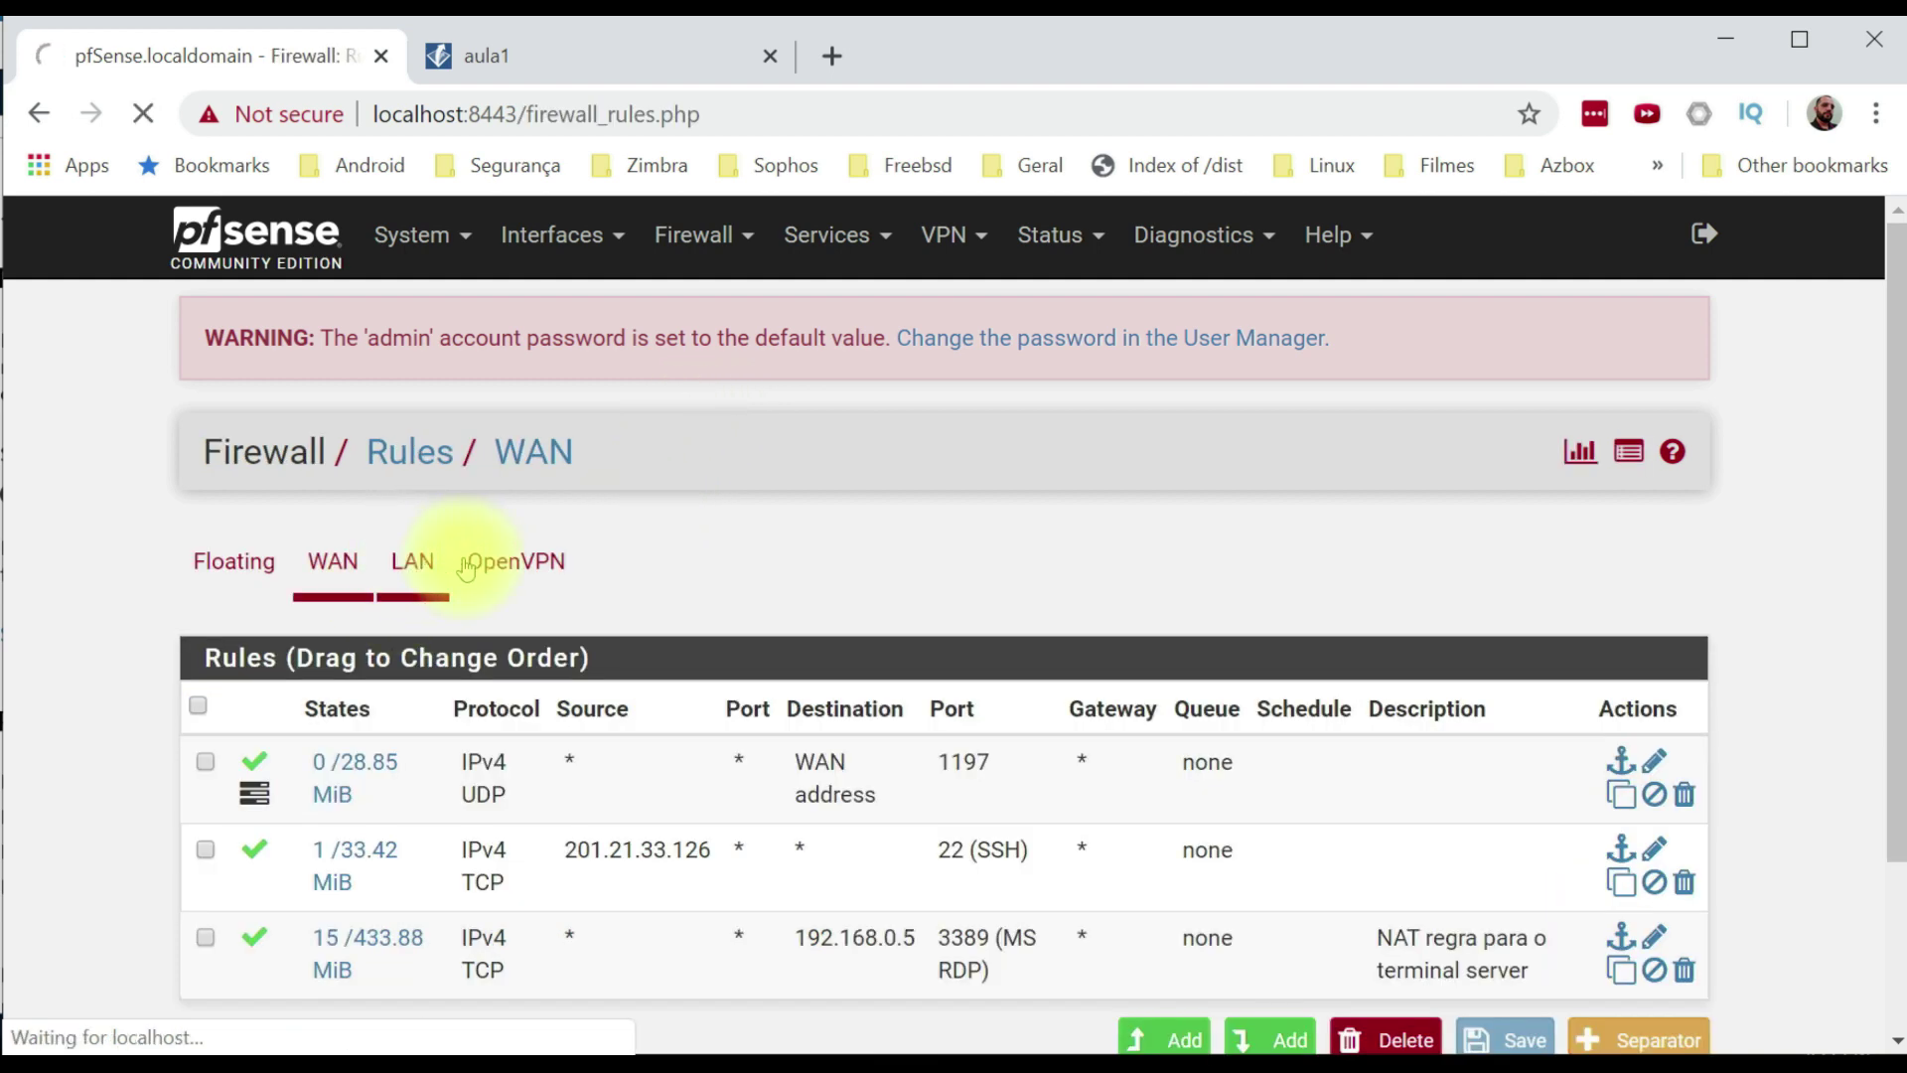
click(516, 570)
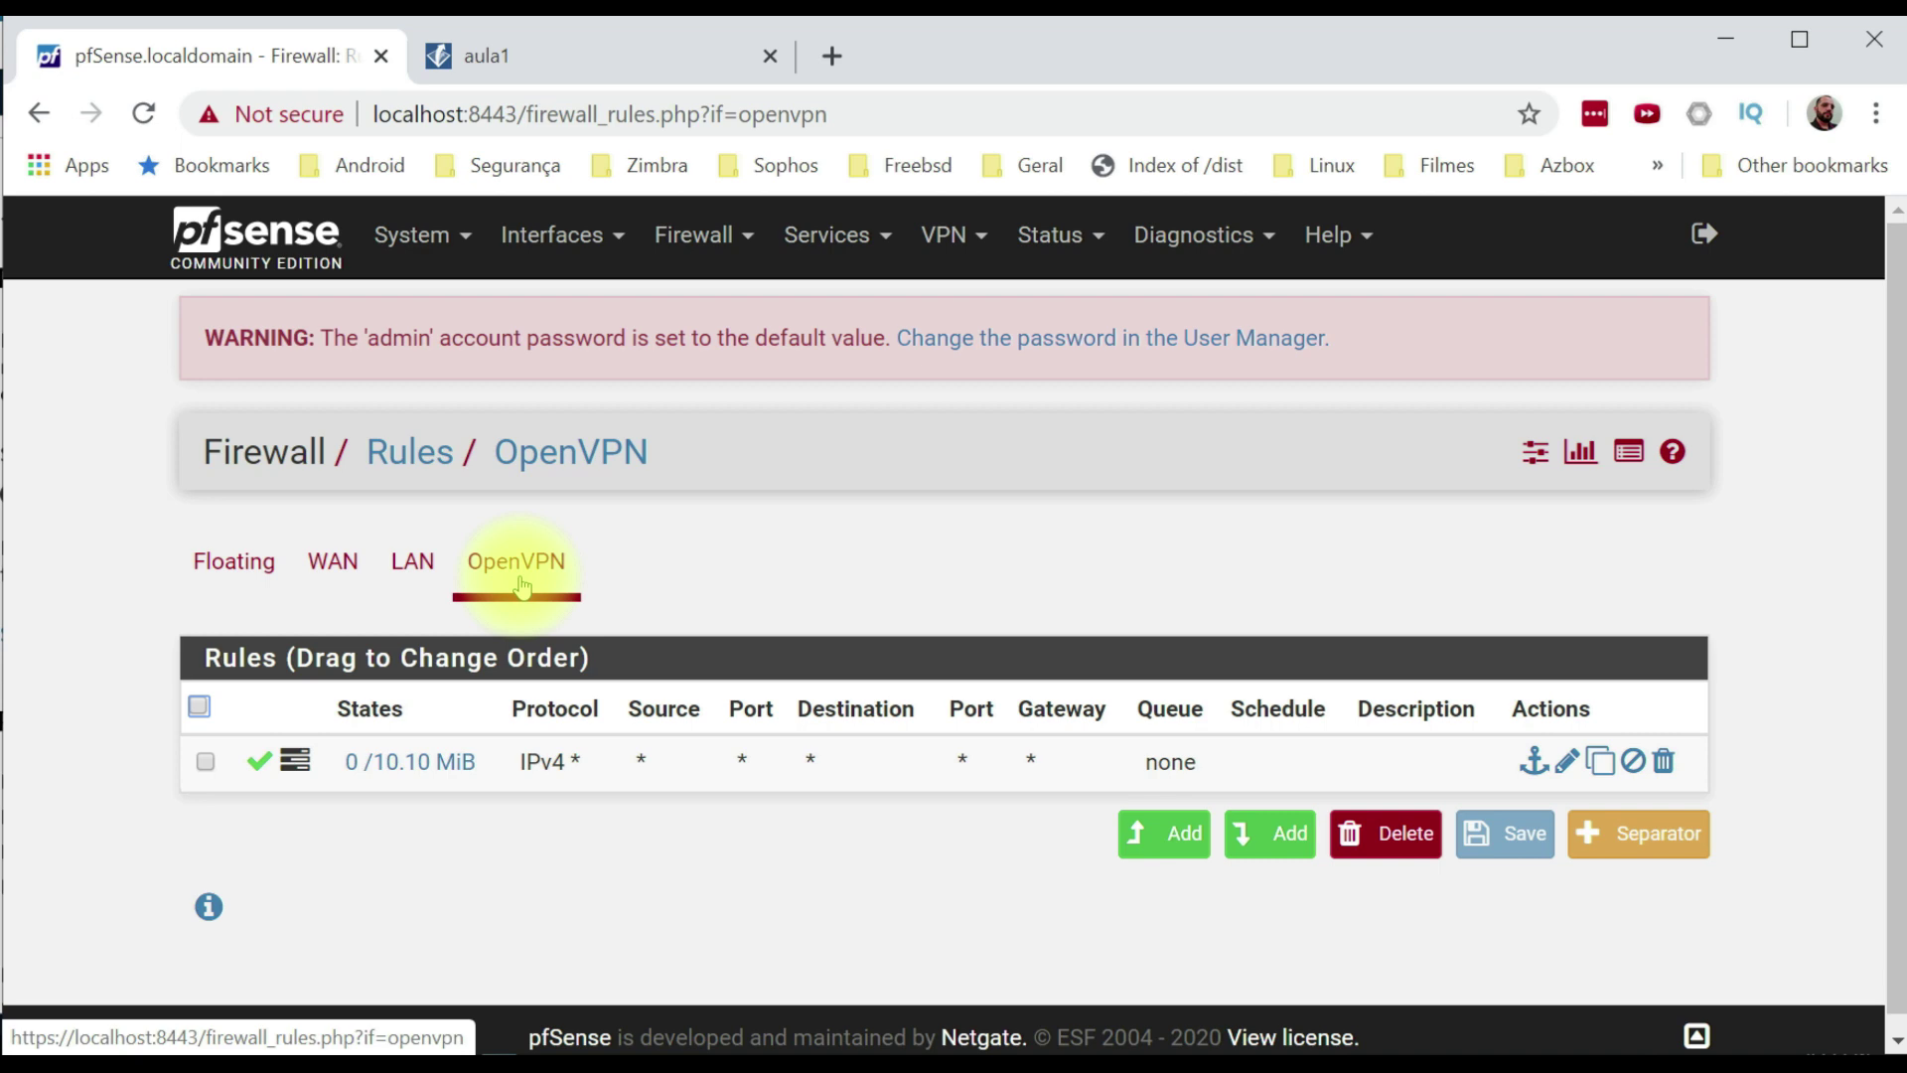
click(415, 559)
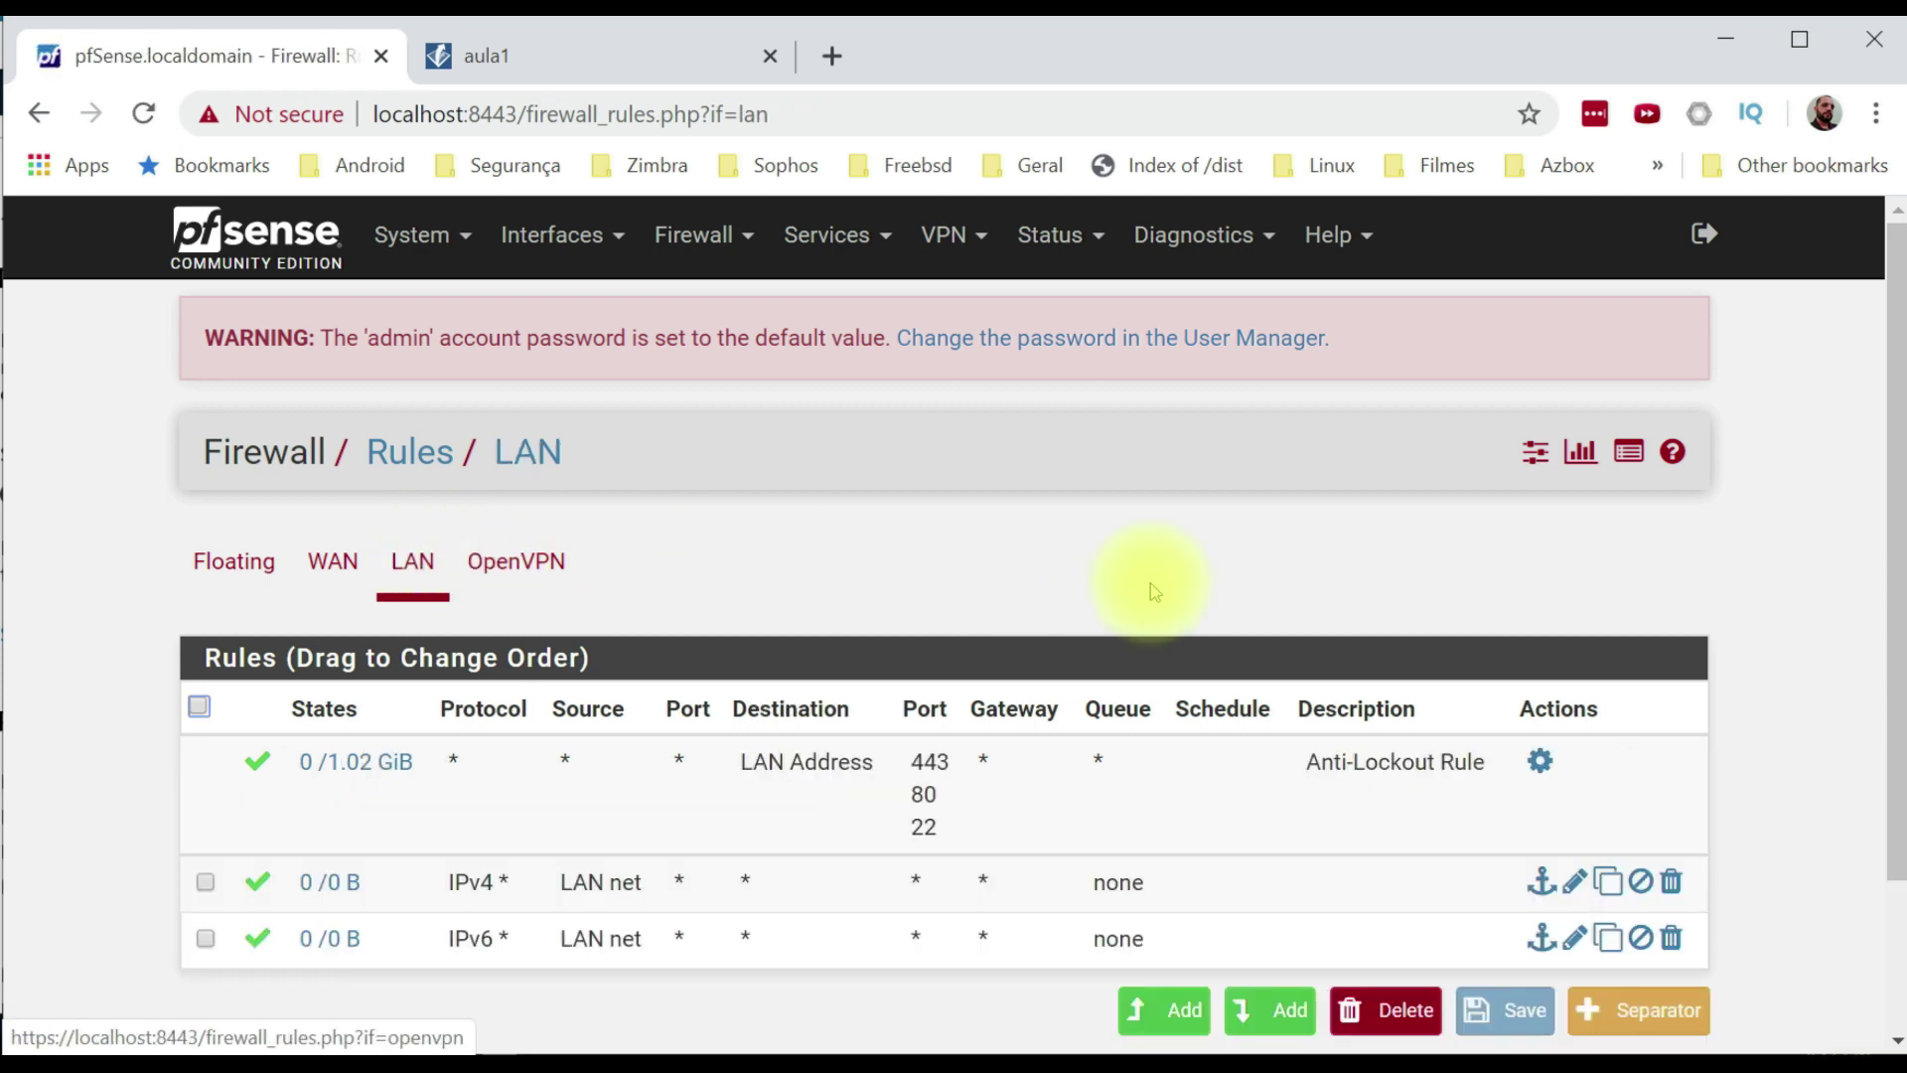
Examine the destination and ports of the Anti-Lockout Rule in the LAN rules.
scroll(1152, 591, down, 2)
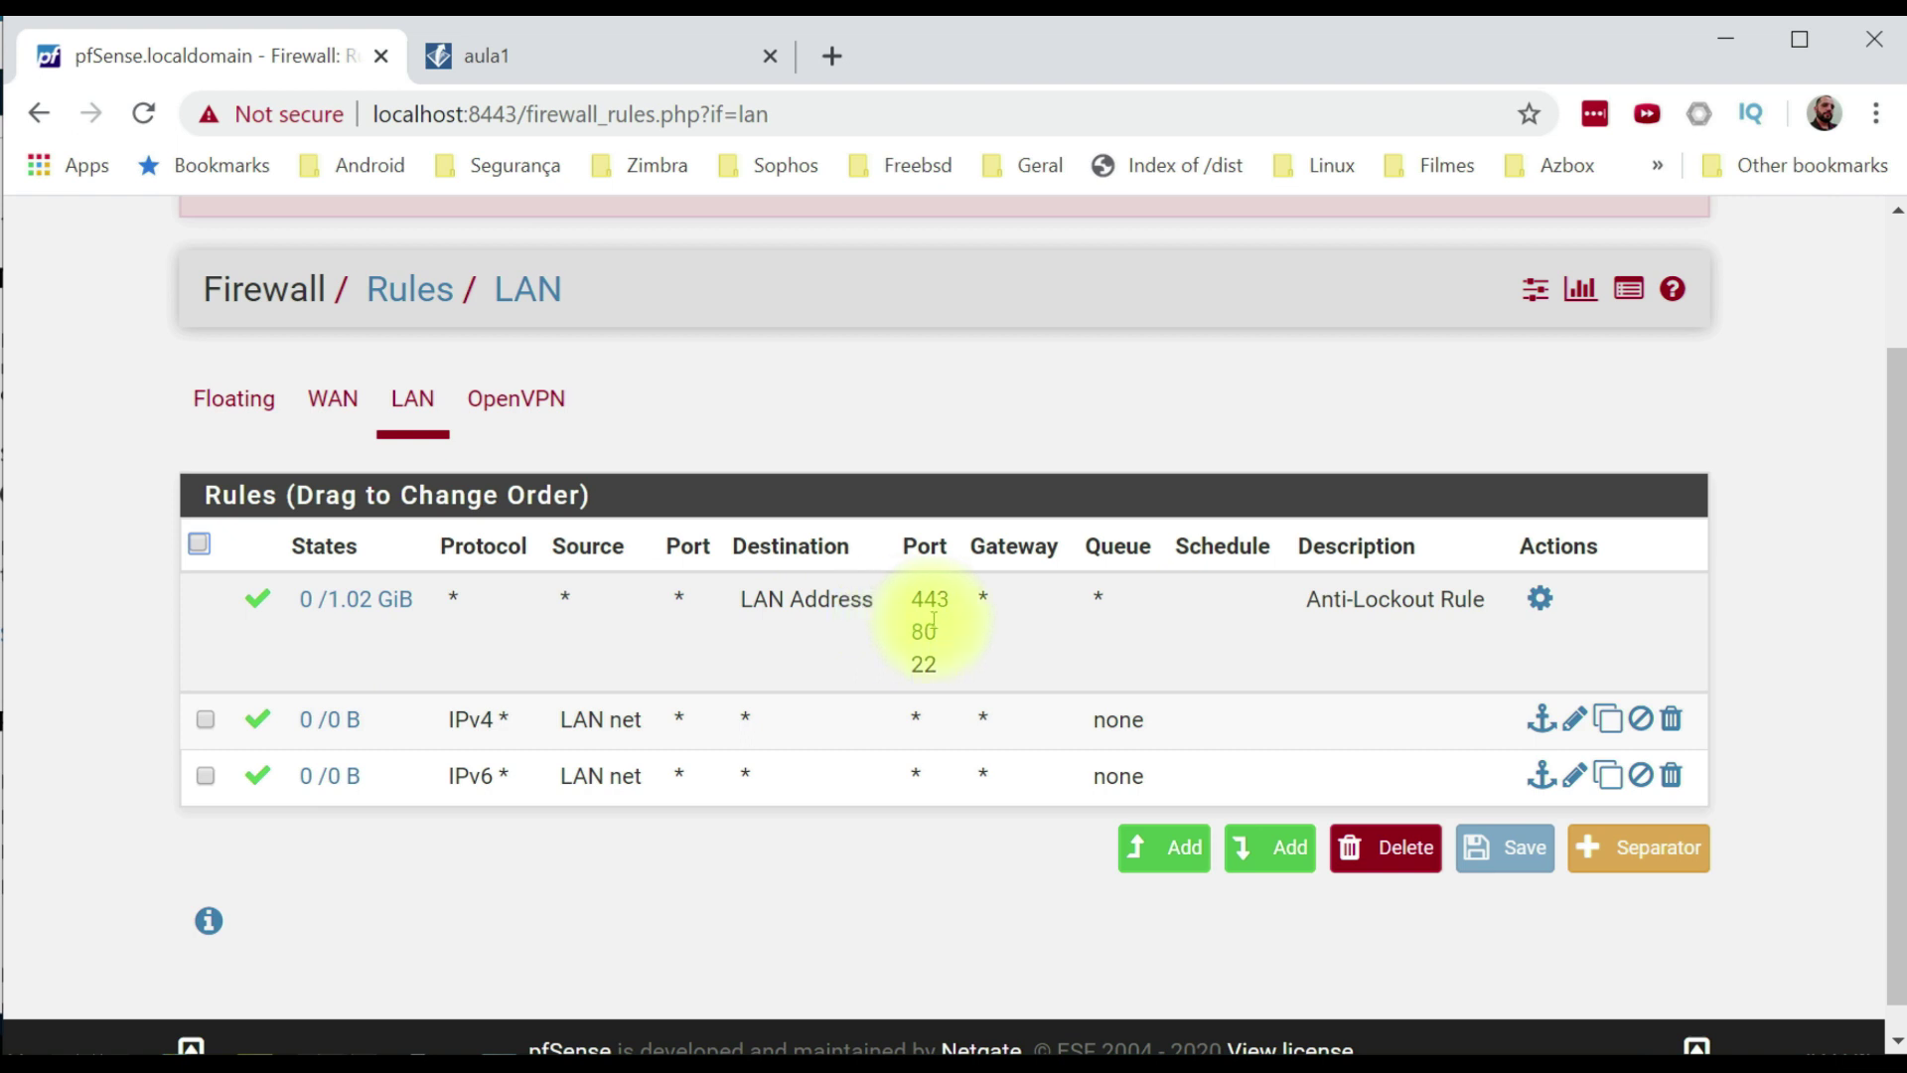
drag(916, 606, 935, 631)
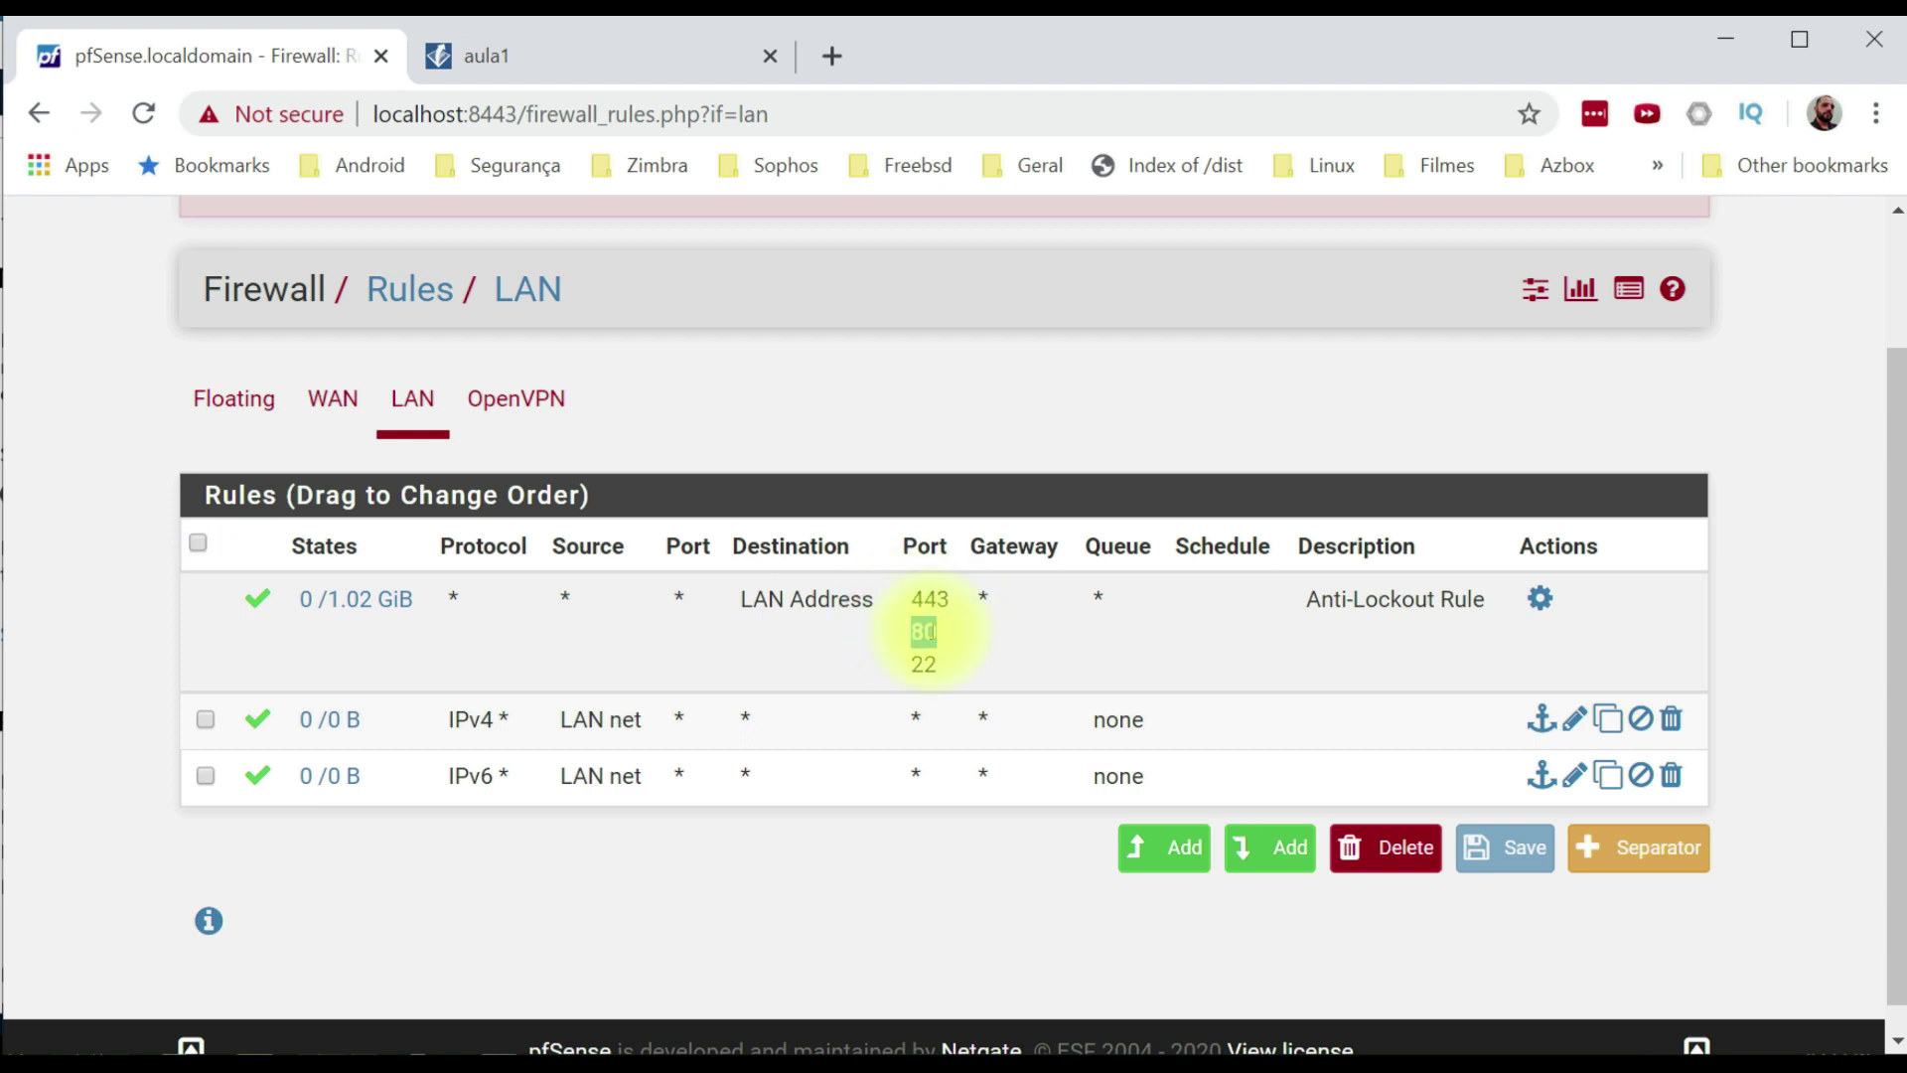
drag(751, 599, 873, 599)
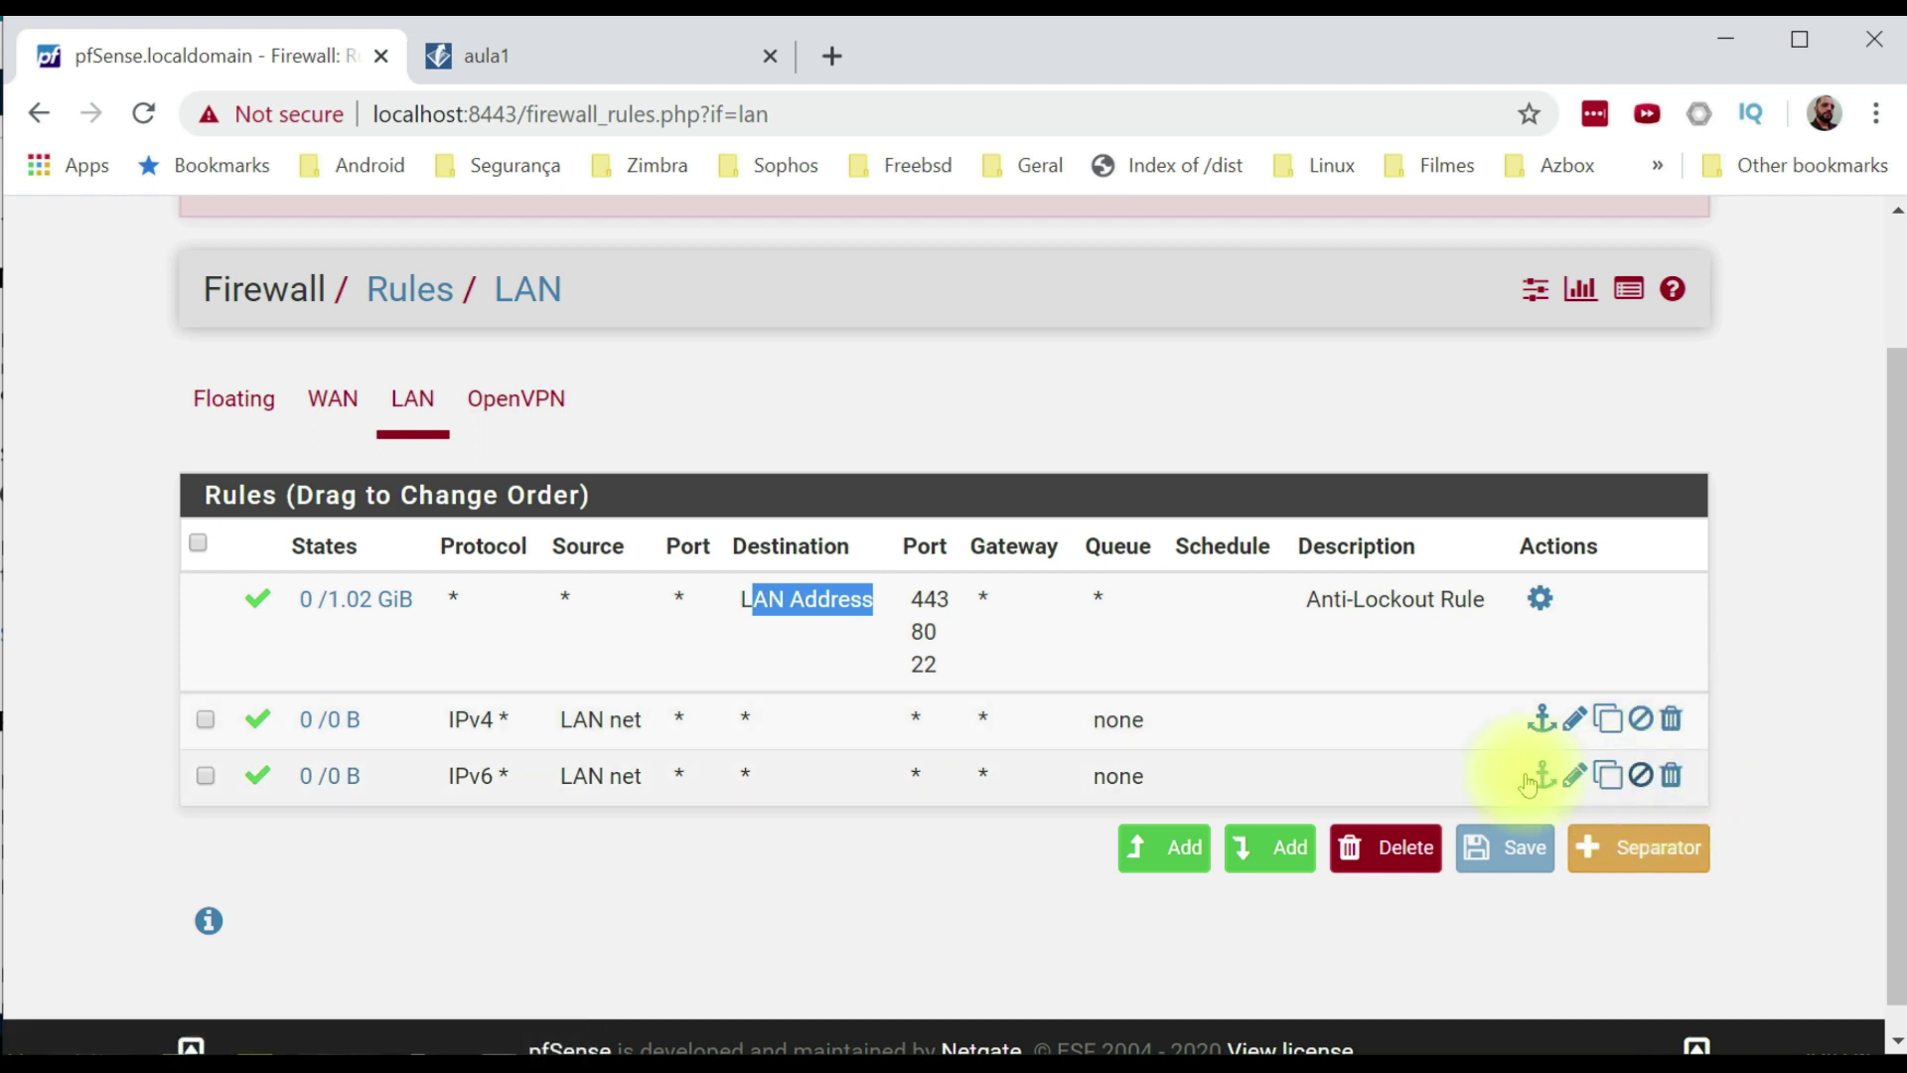
Delete the IPv4 and IPv6 LAN net pass rules from the LAN interface and apply the changes.
click(205, 719)
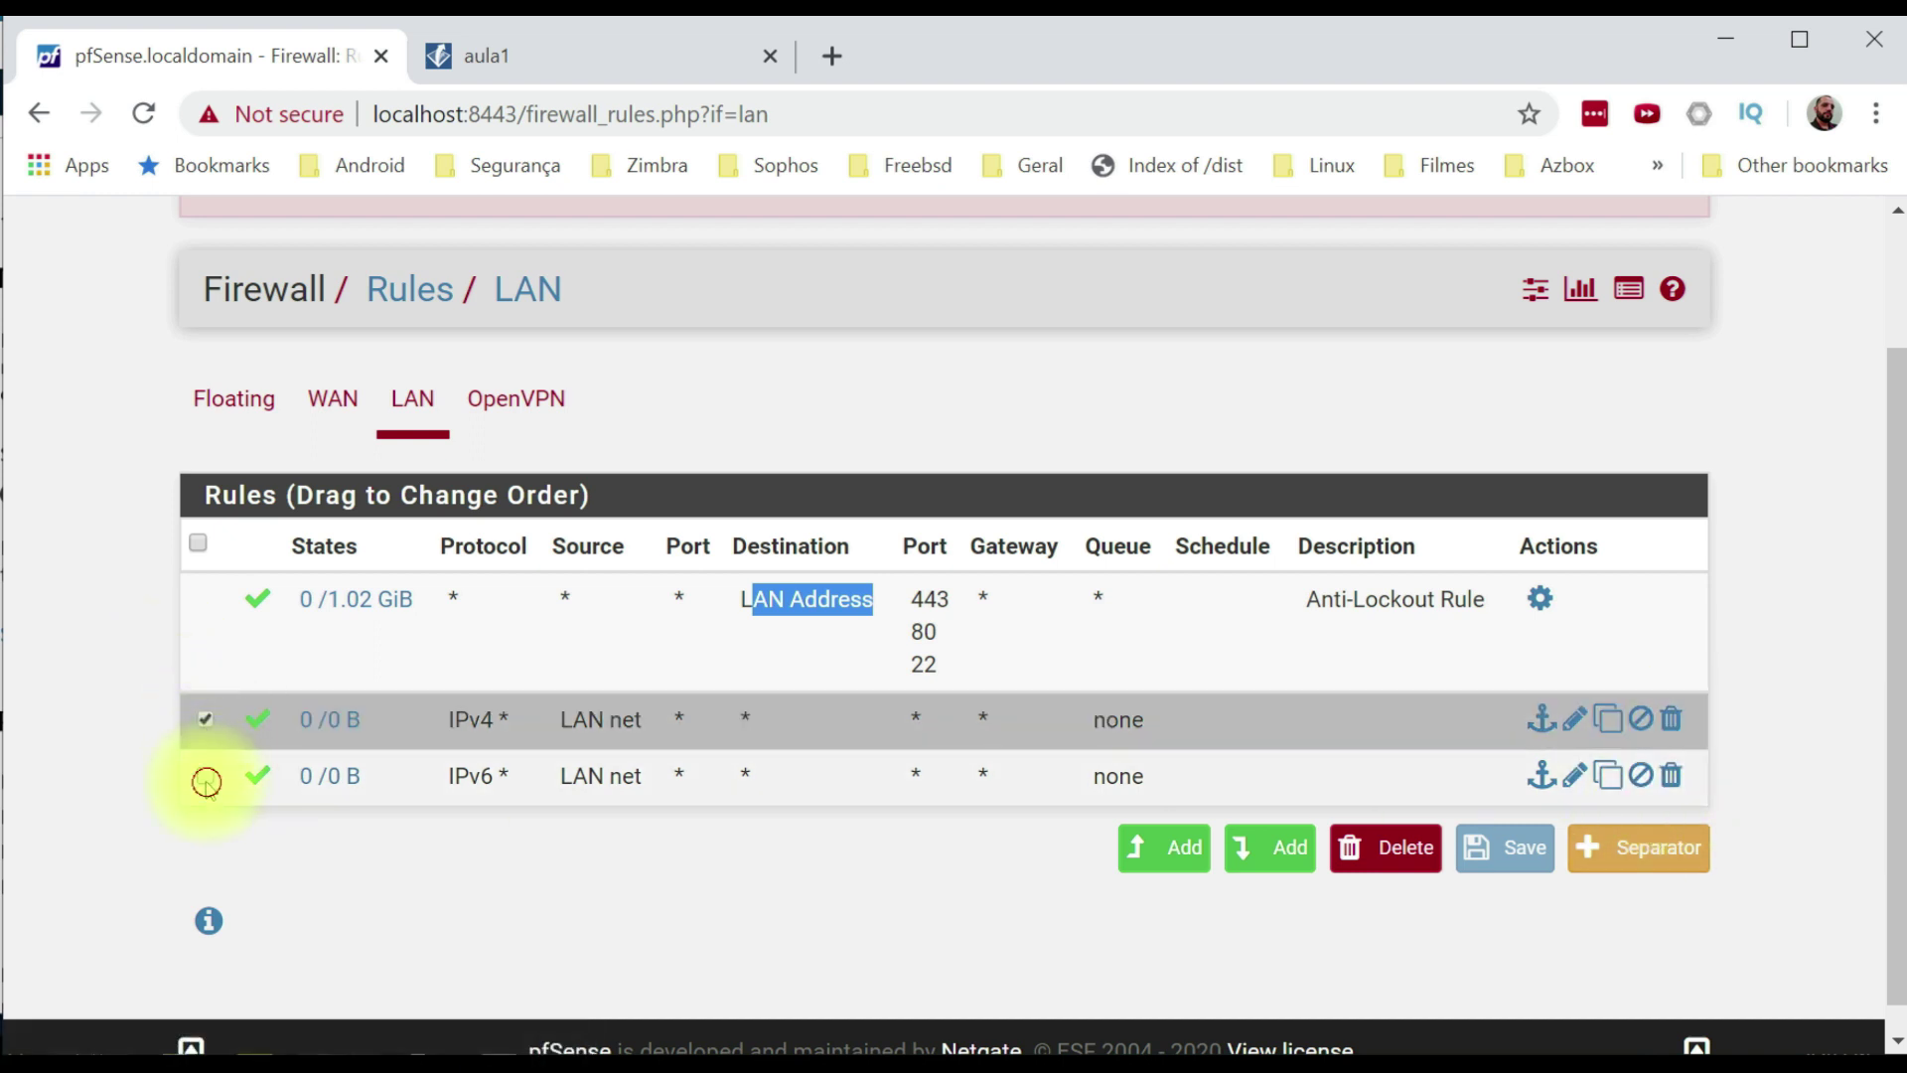
click(205, 775)
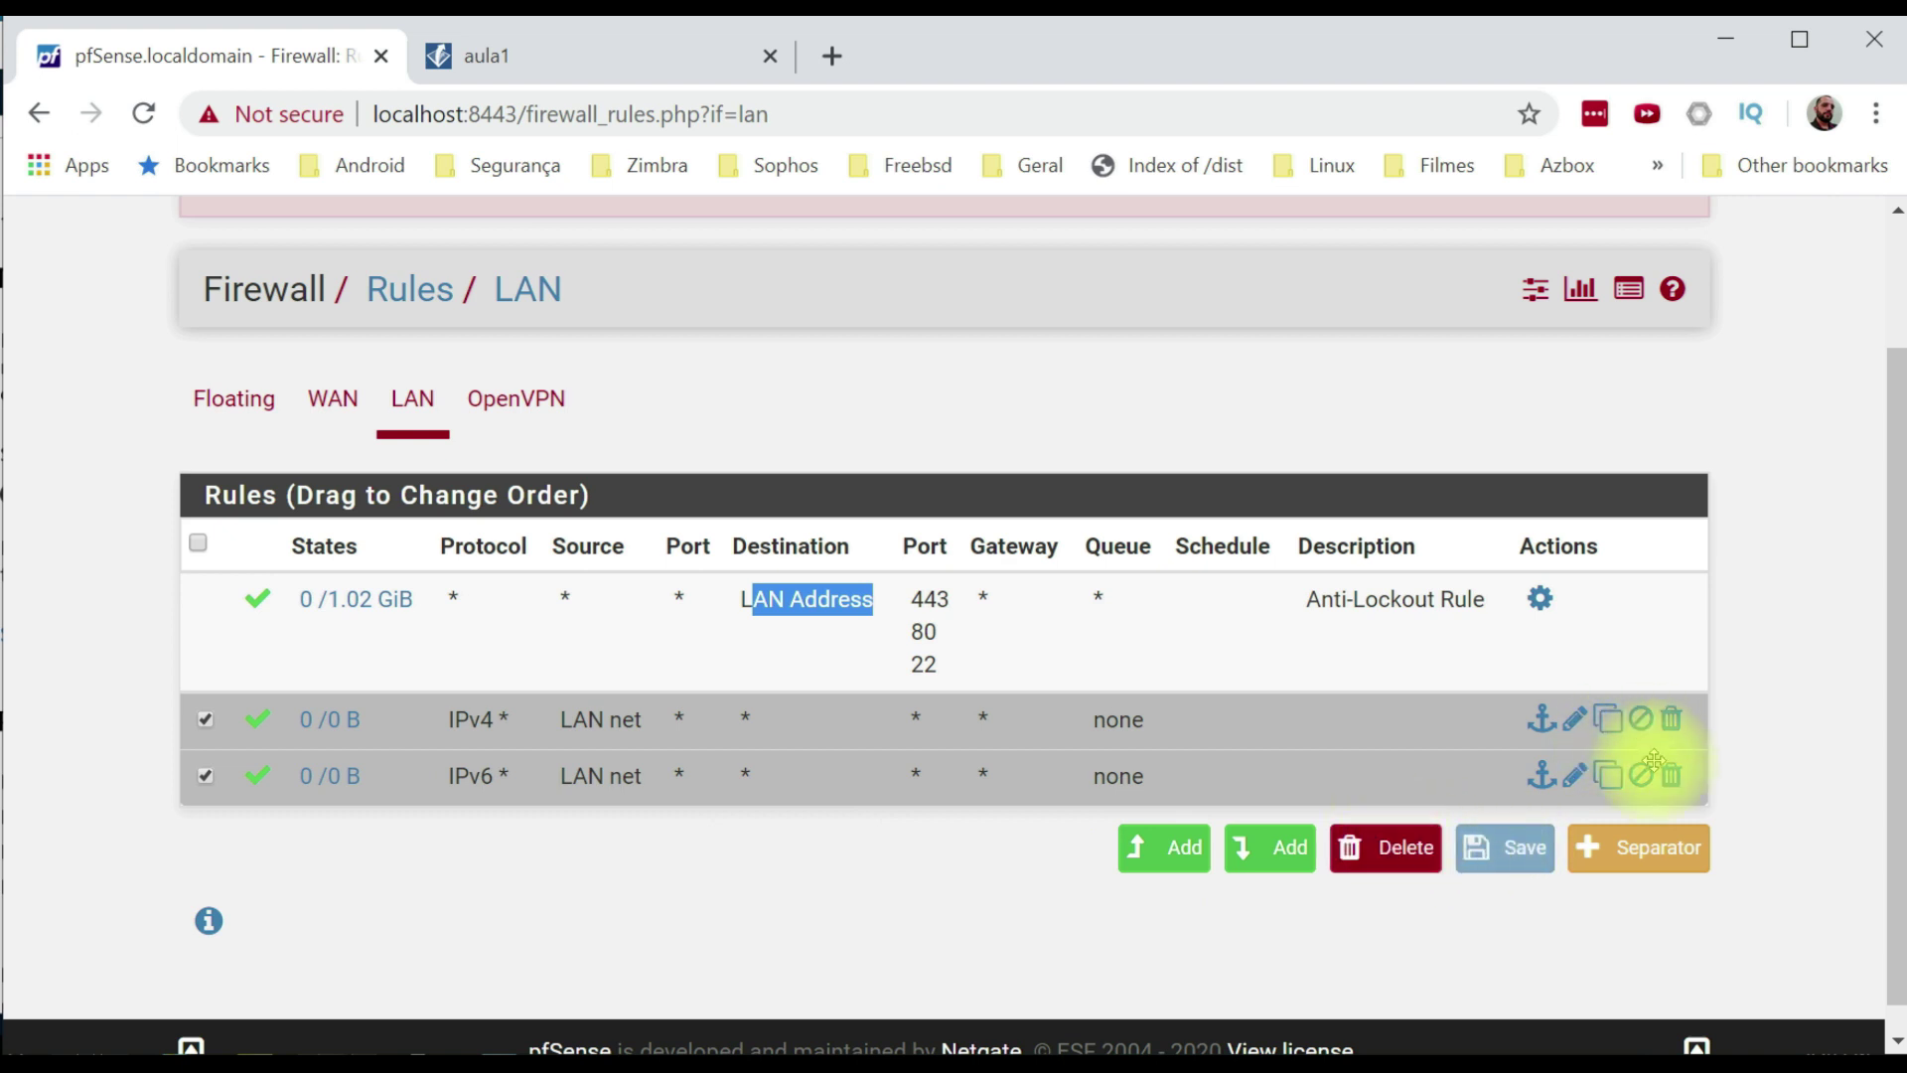
click(1416, 867)
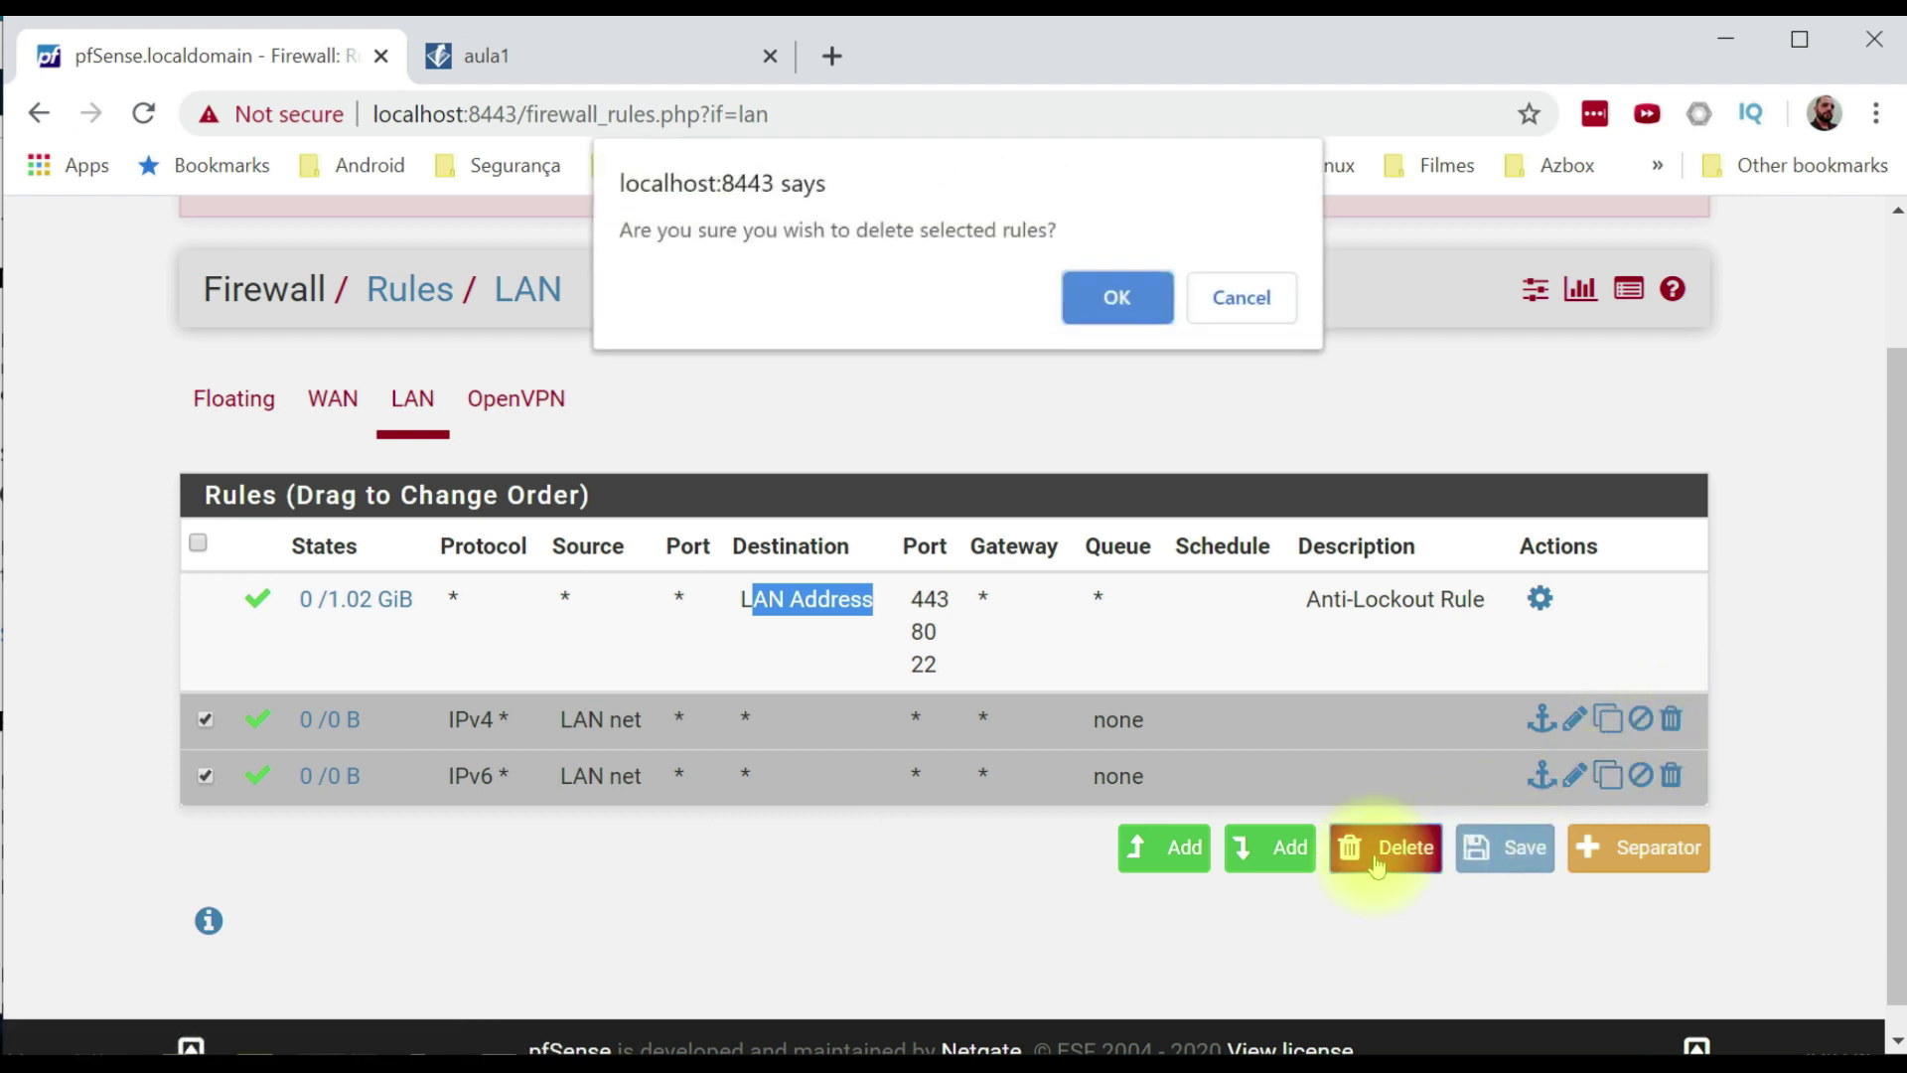
click(1095, 297)
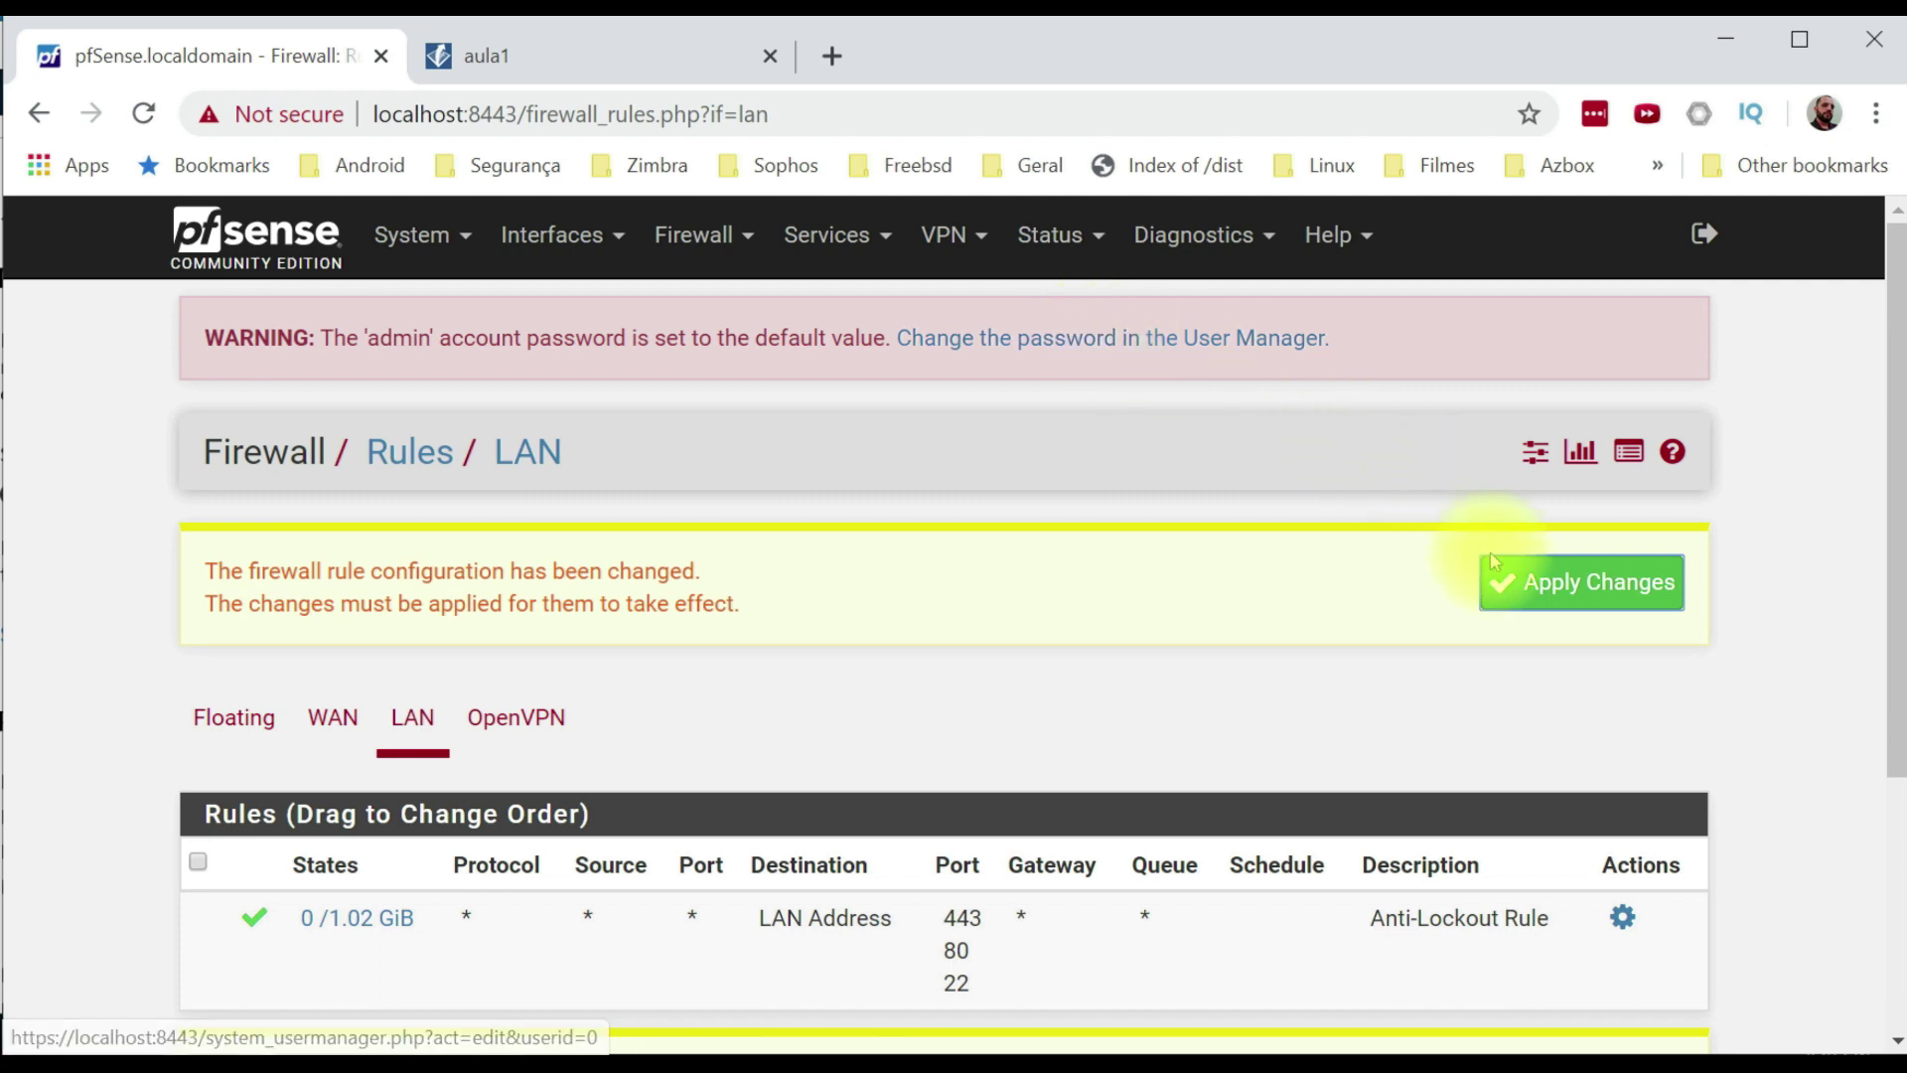
click(1614, 581)
scroll(1277, 745, down, 3)
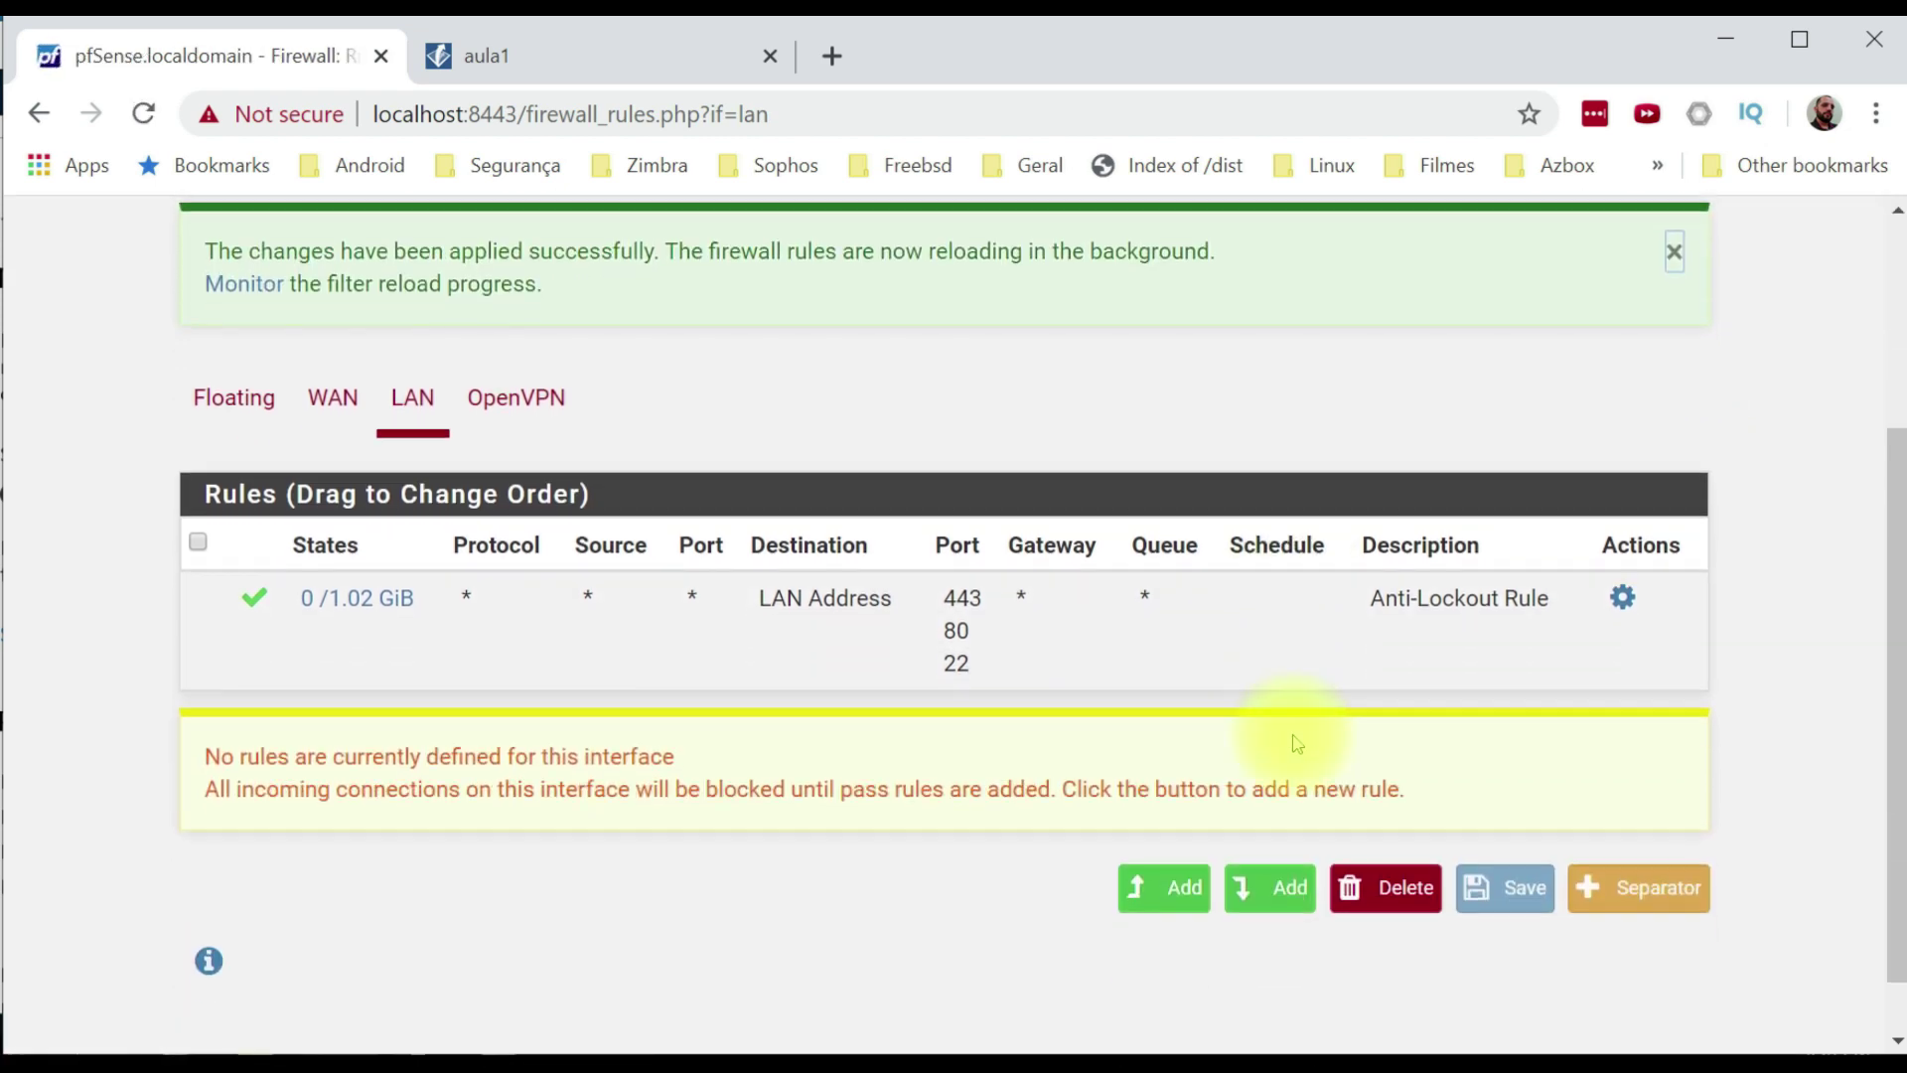
scroll(1296, 743, up, 2)
scroll(1296, 743, up, 2)
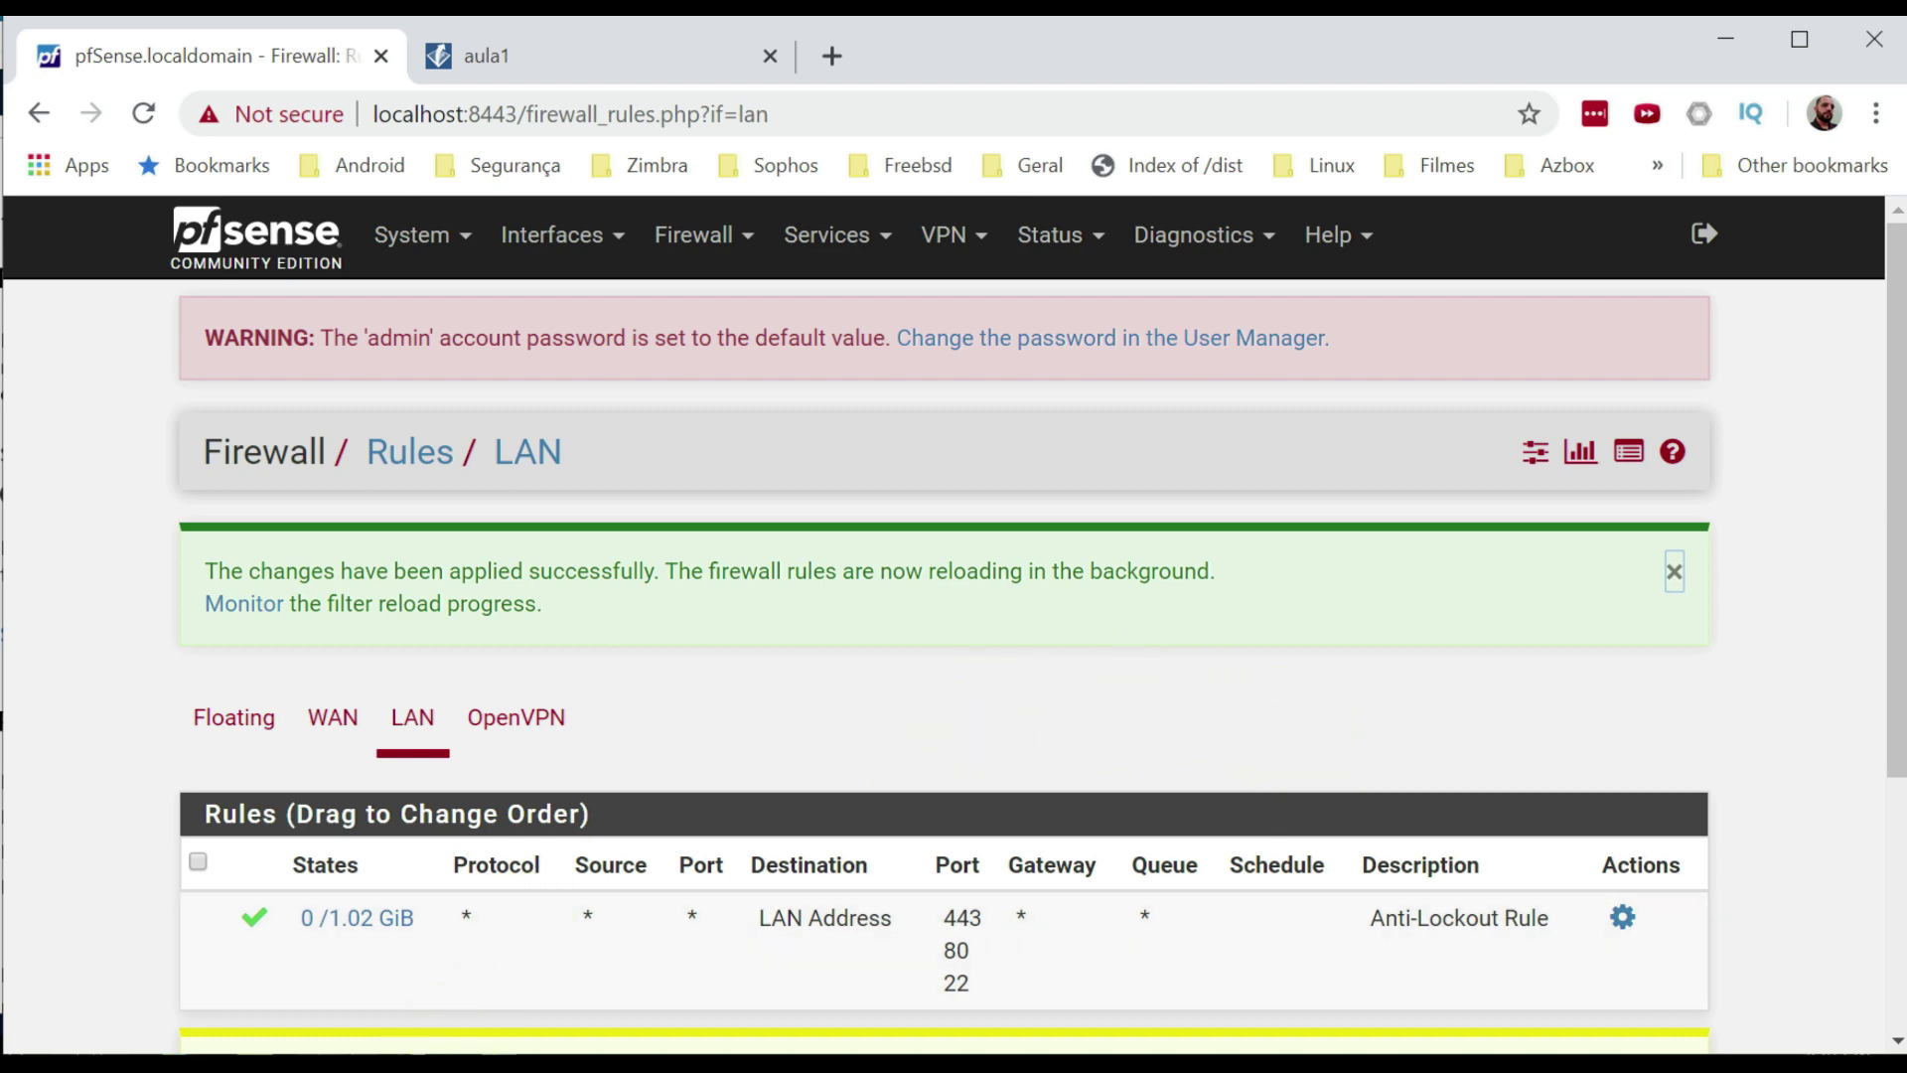
Switch to the Command Prompt in the server's Remote Desktop session and ping the firewall's LAN address, 192.168.0.10.
mouse_move(239, 1053)
click(238, 973)
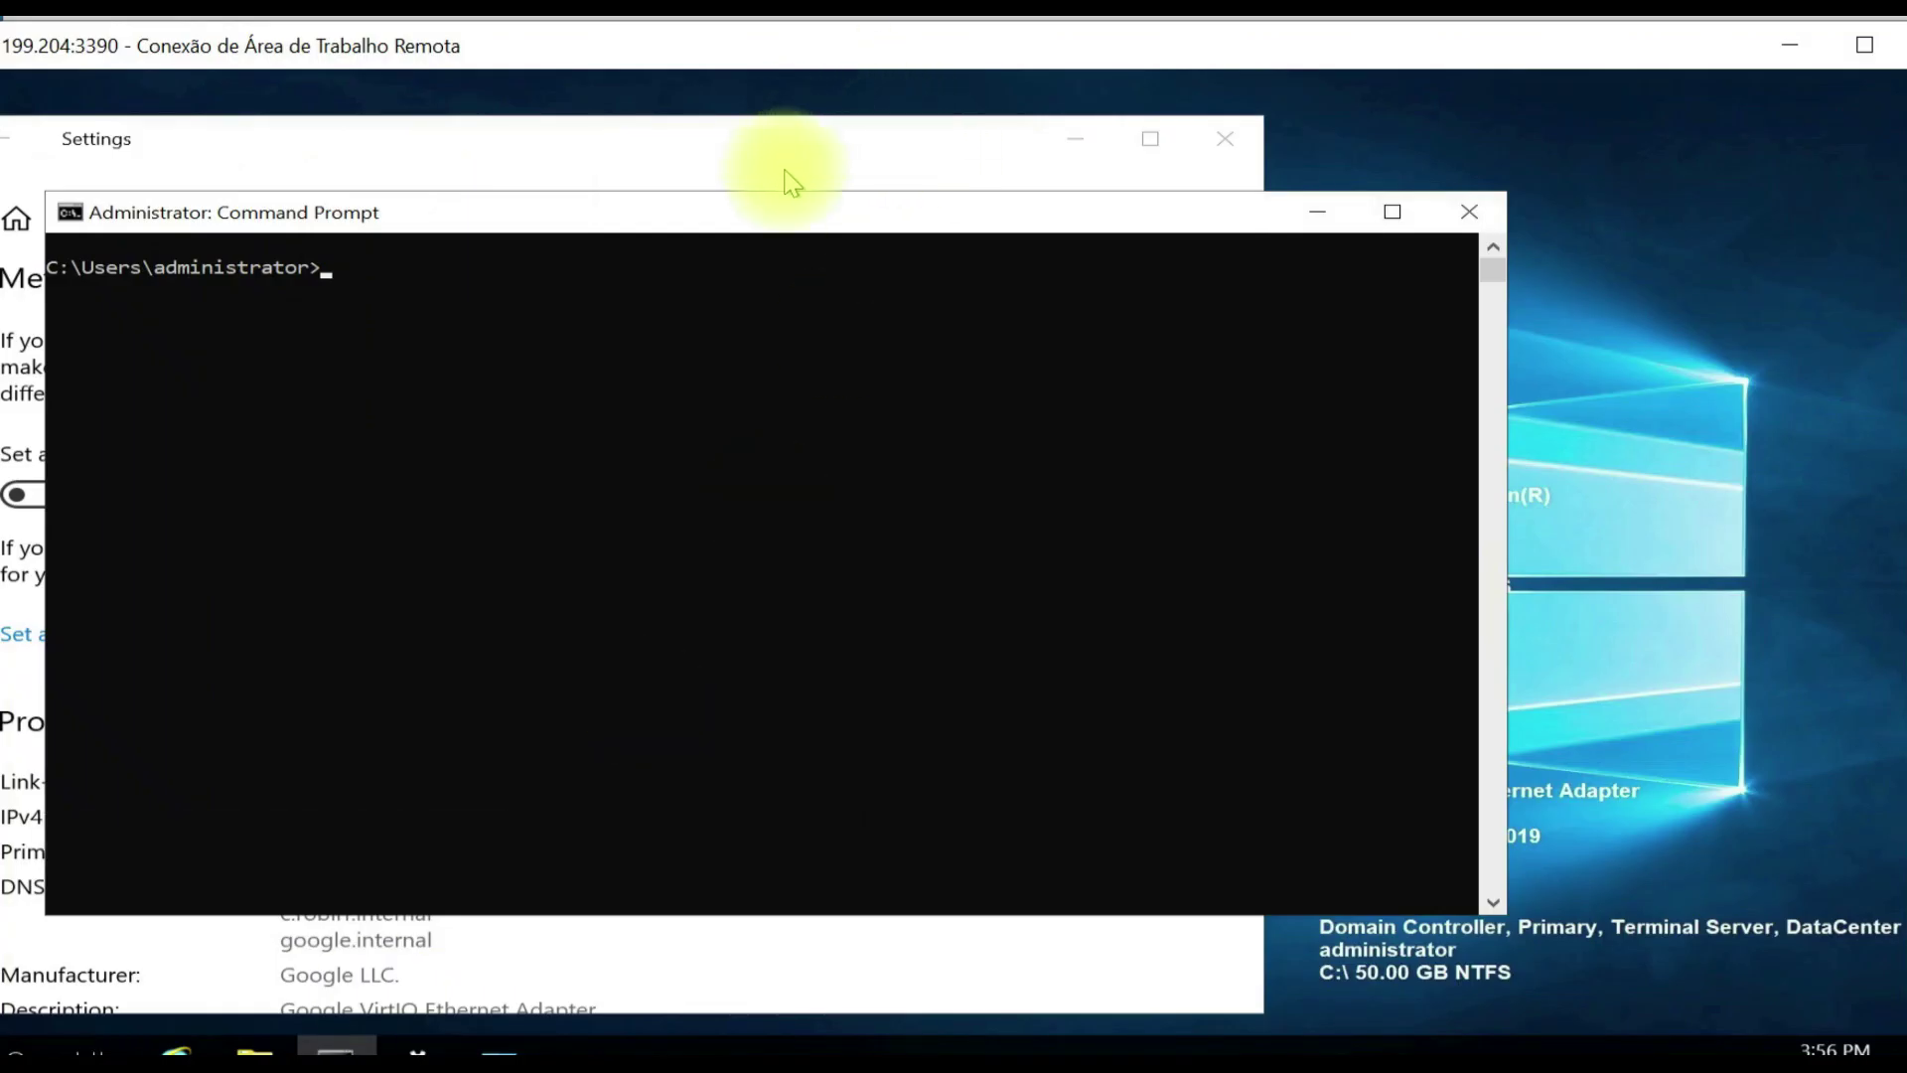
drag(761, 231, 868, 228)
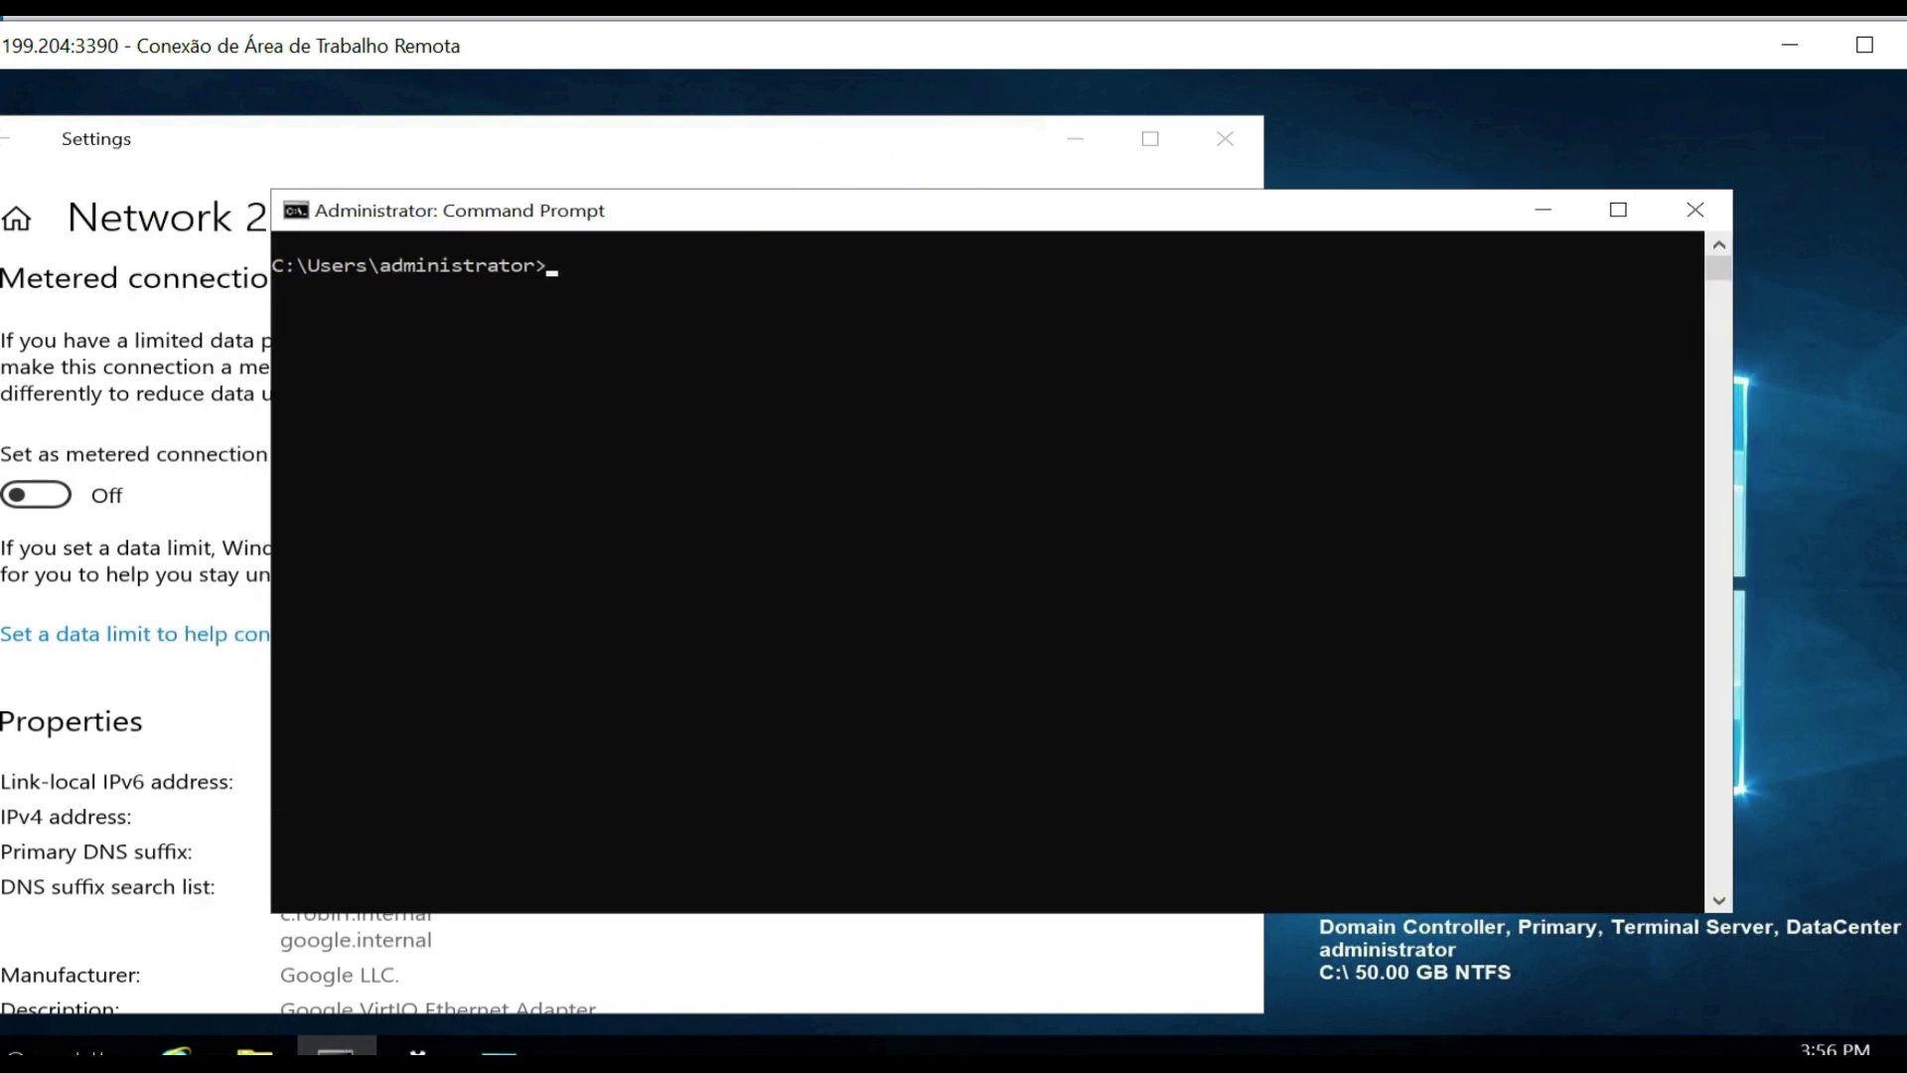
mouse_move(273, 1067)
click(229, 993)
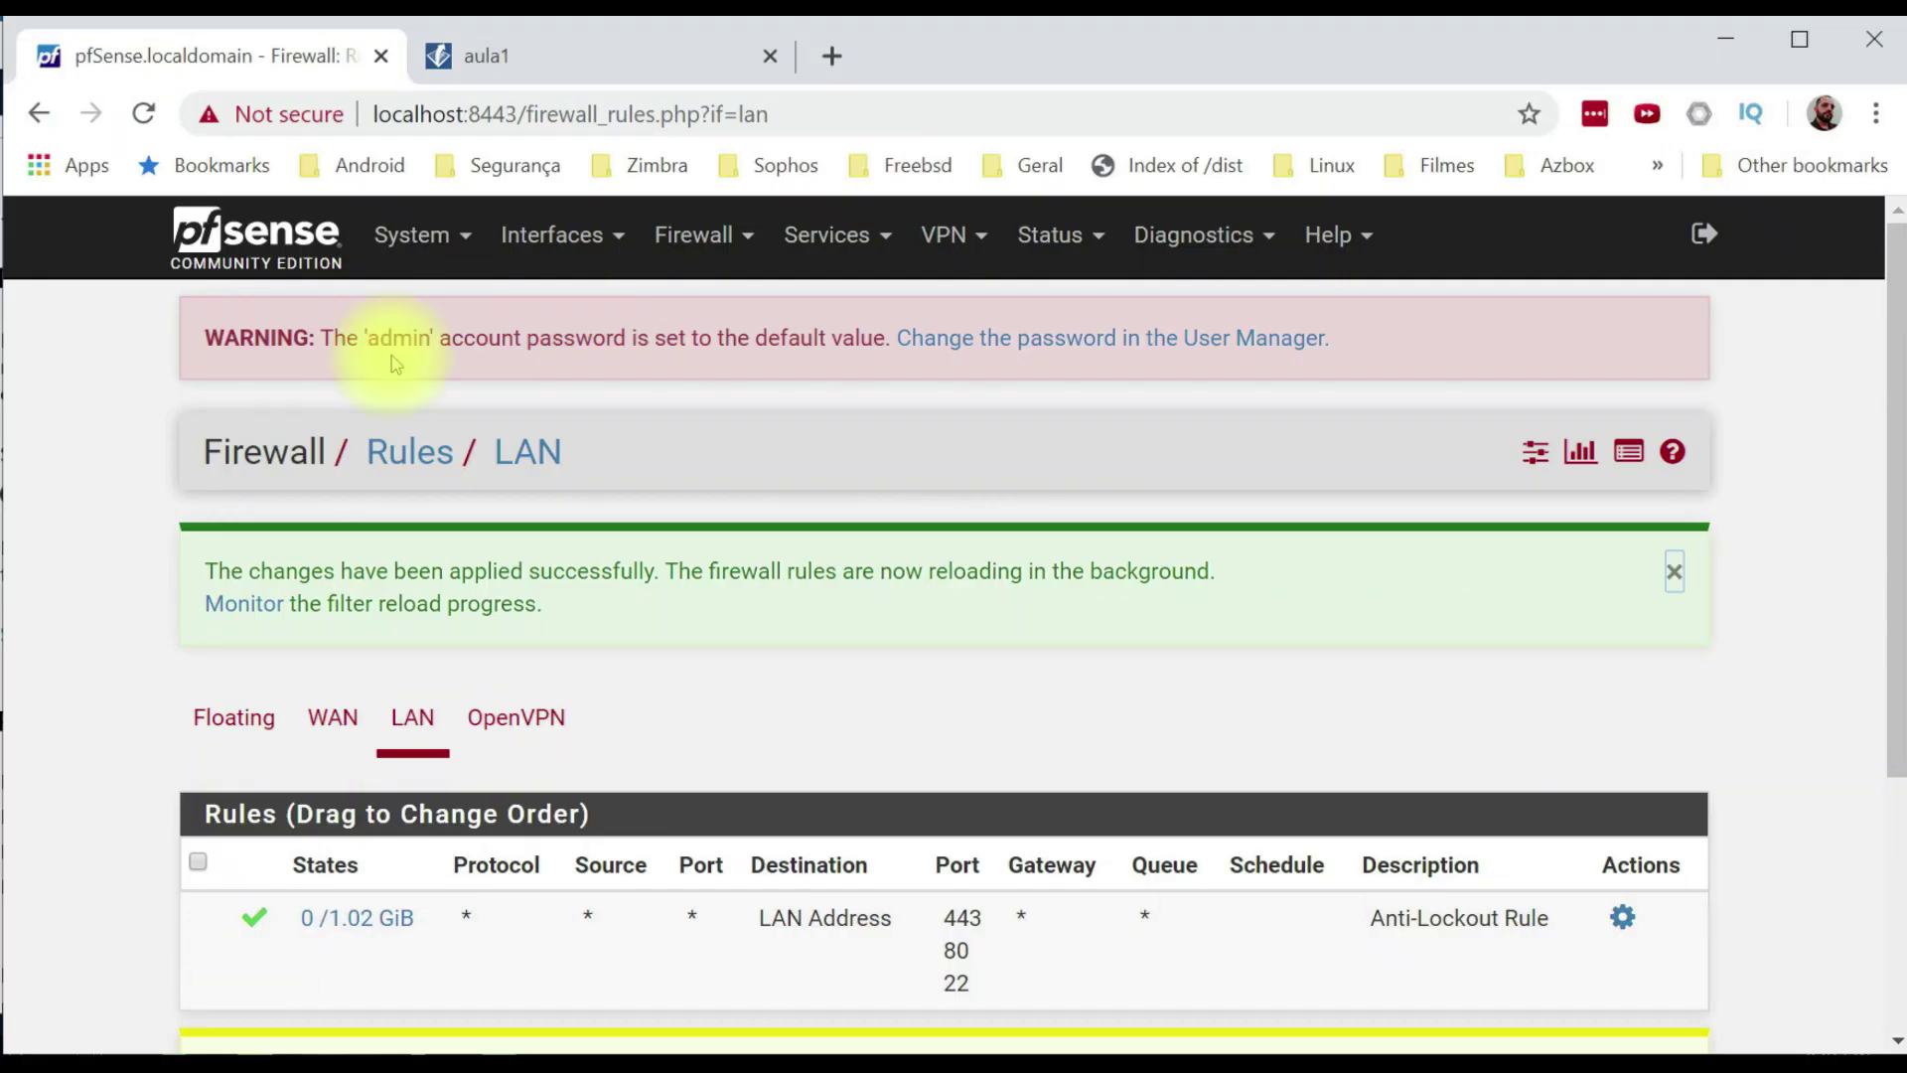
click(518, 59)
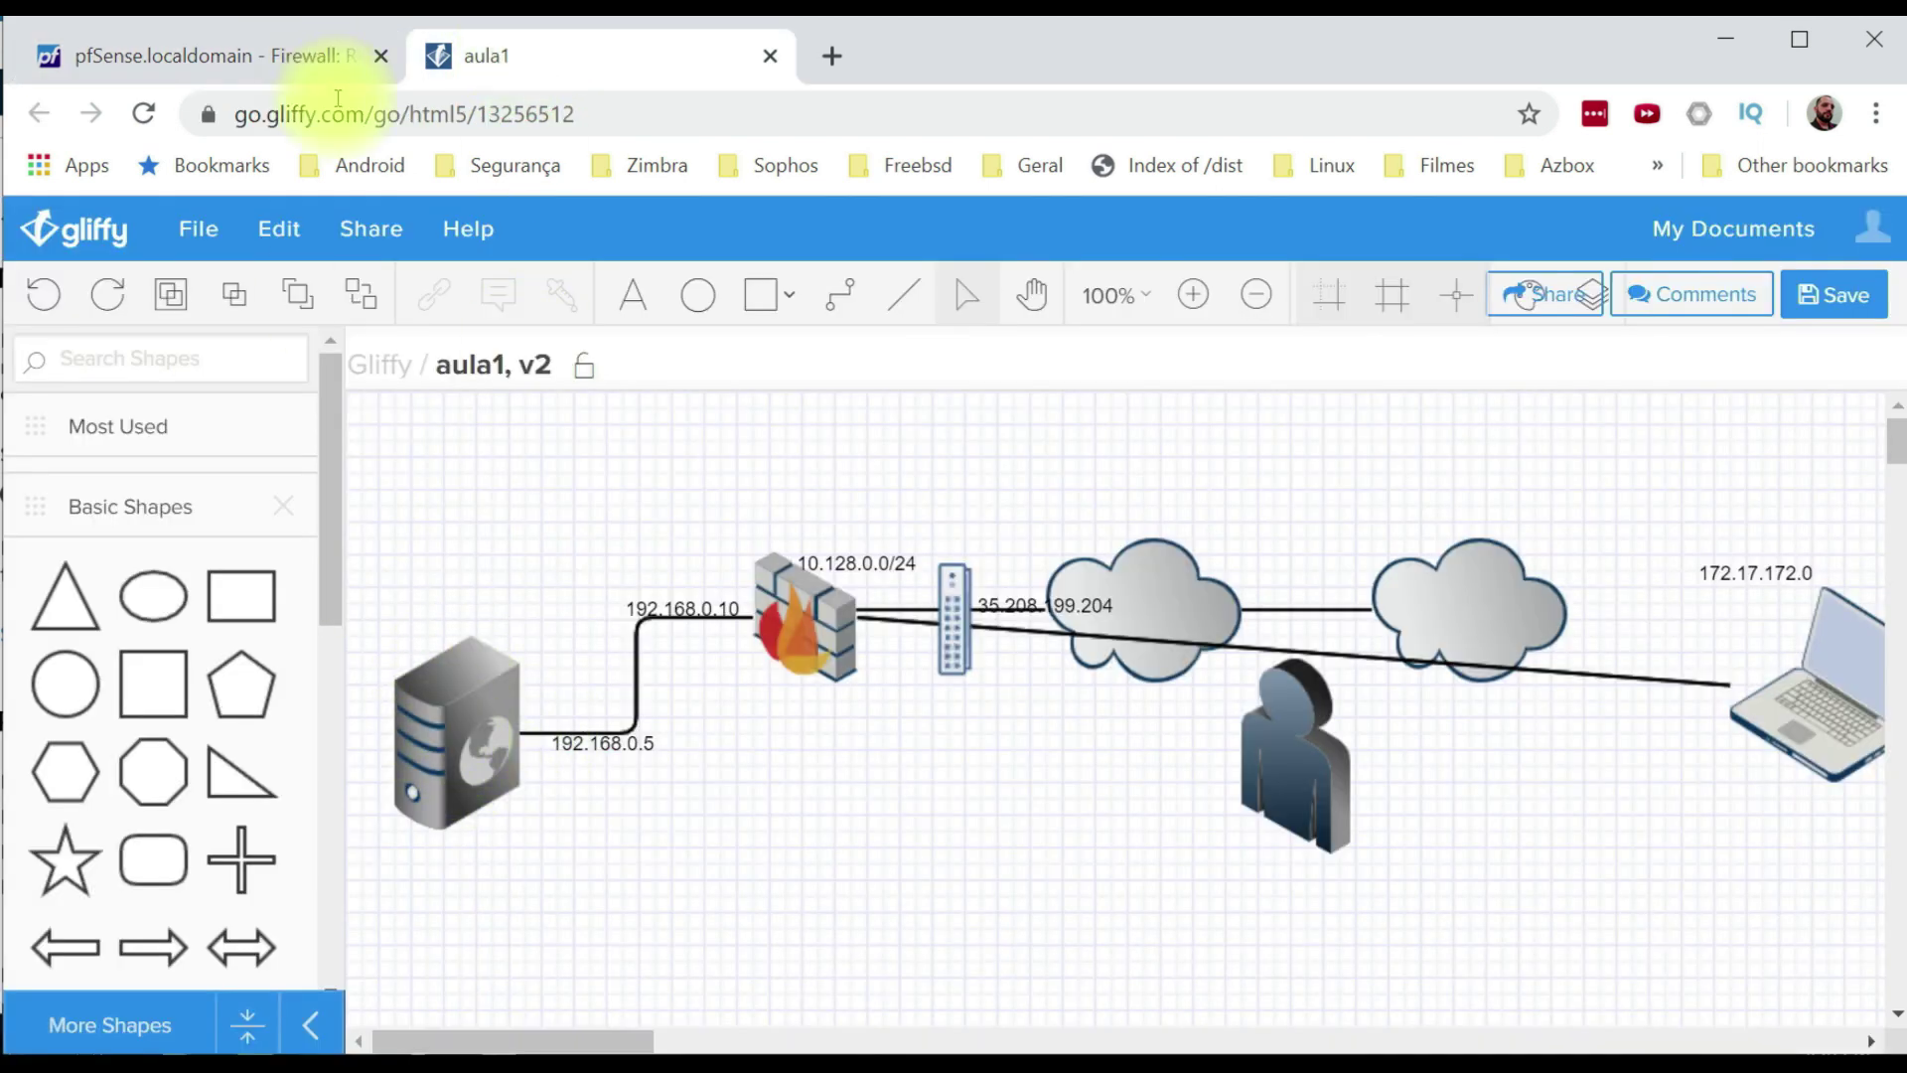
key(alt+Tab)
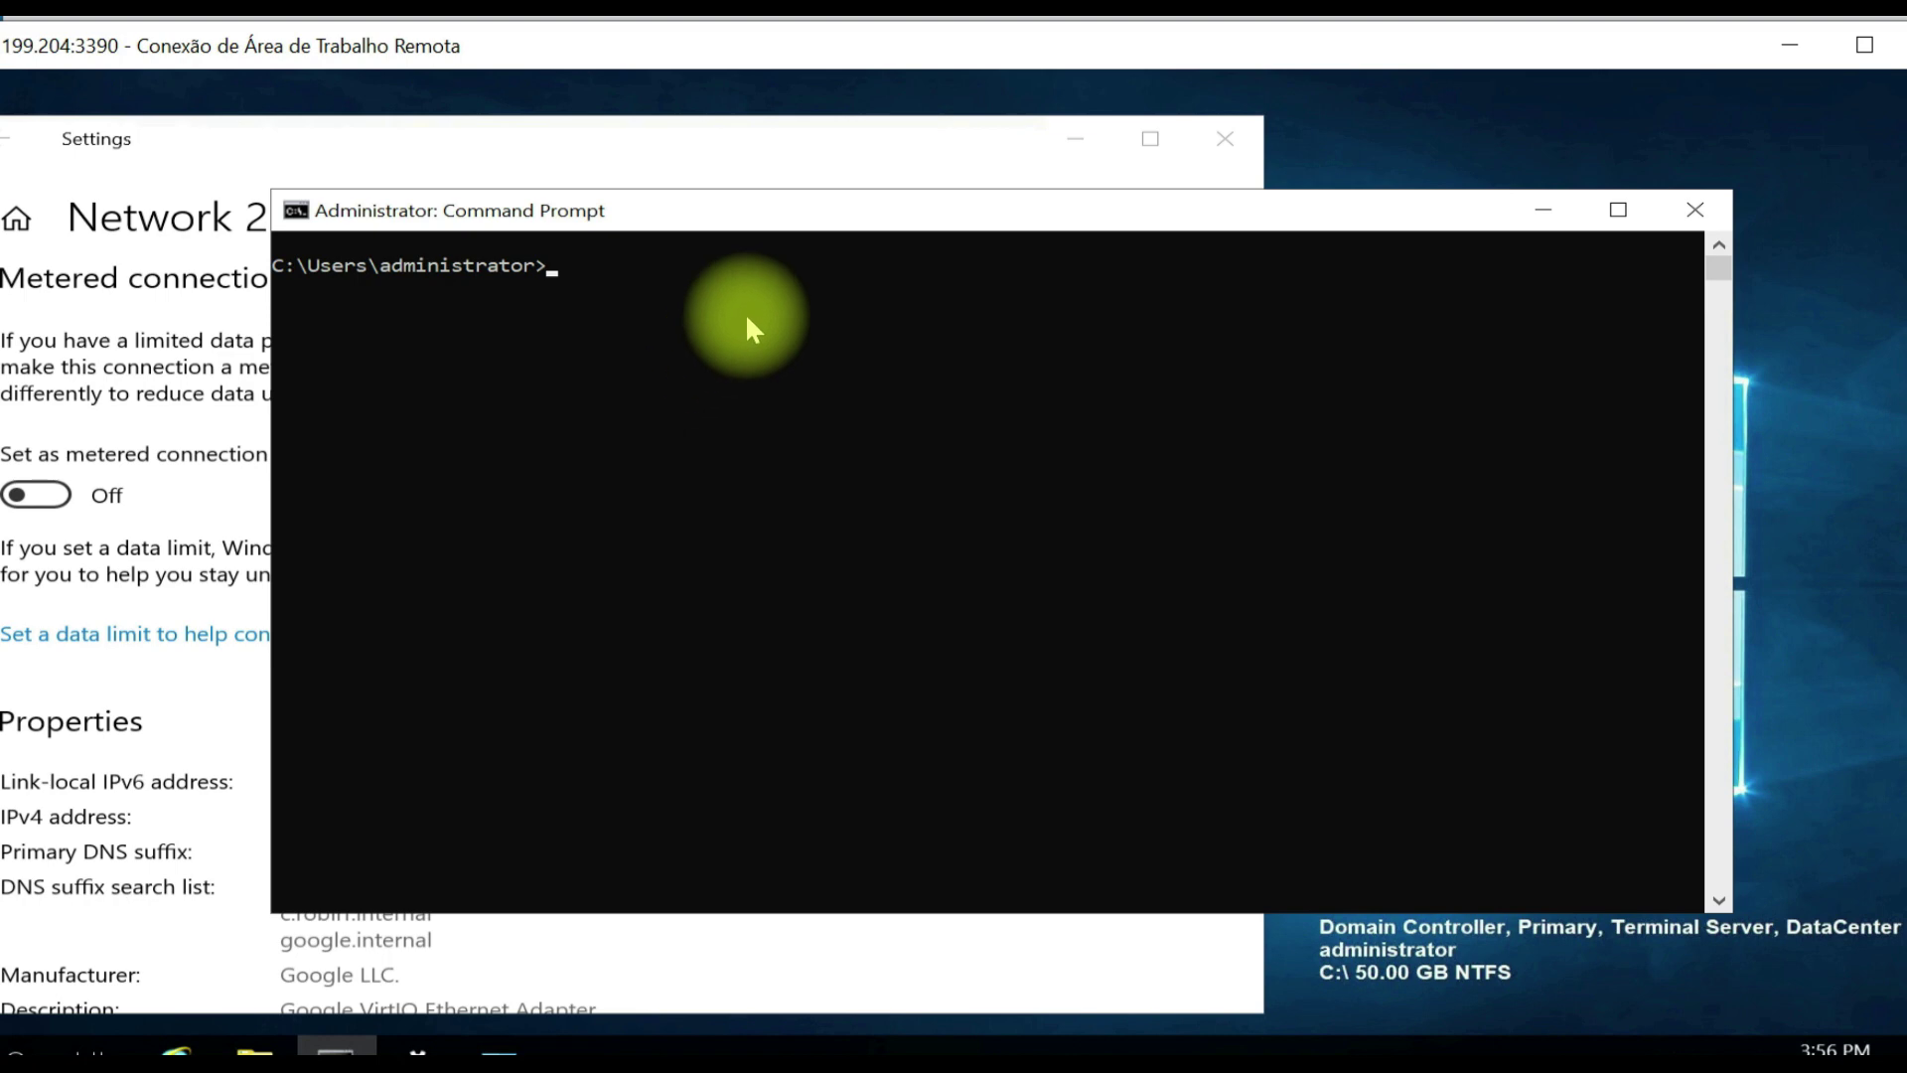
text(ping 192.168.0.10)
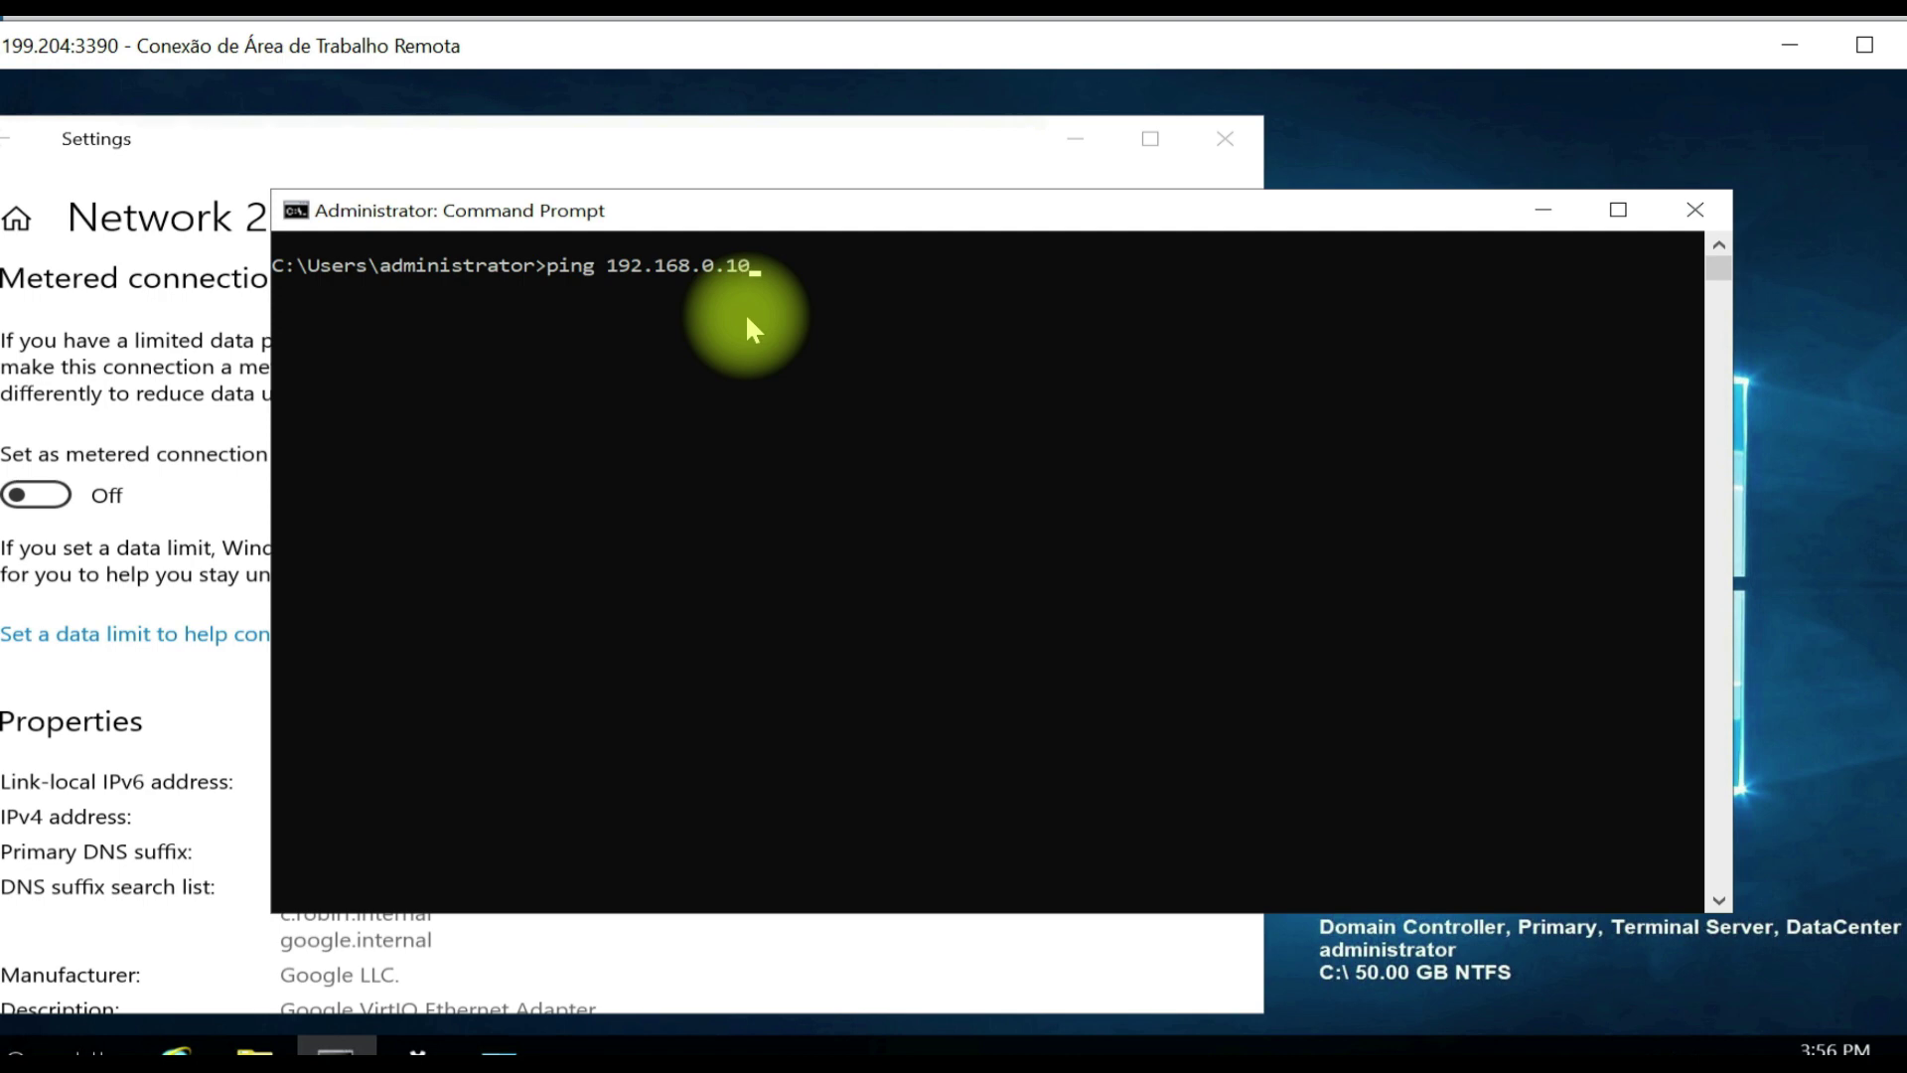
key(Return)
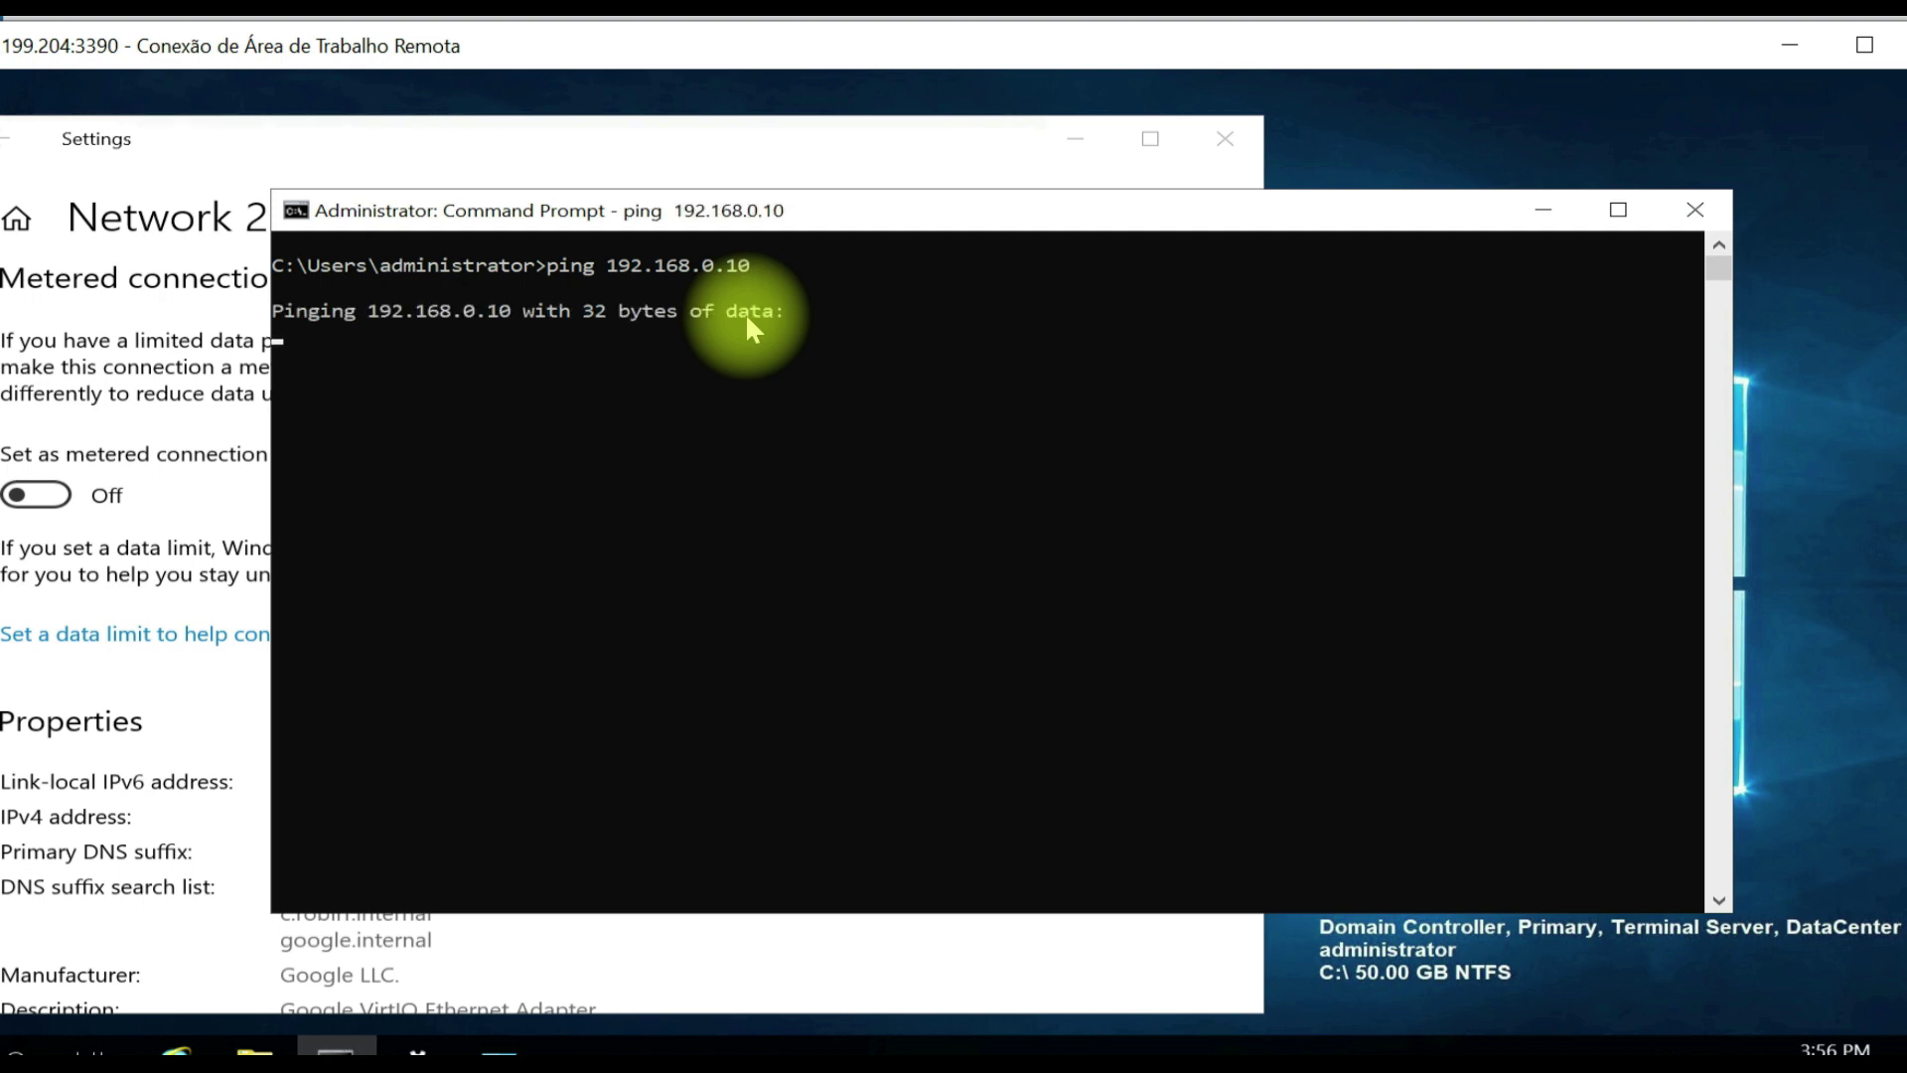
Switch back to pfSense and check the LAN interface's IPv4 address in the interface status.
click(199, 963)
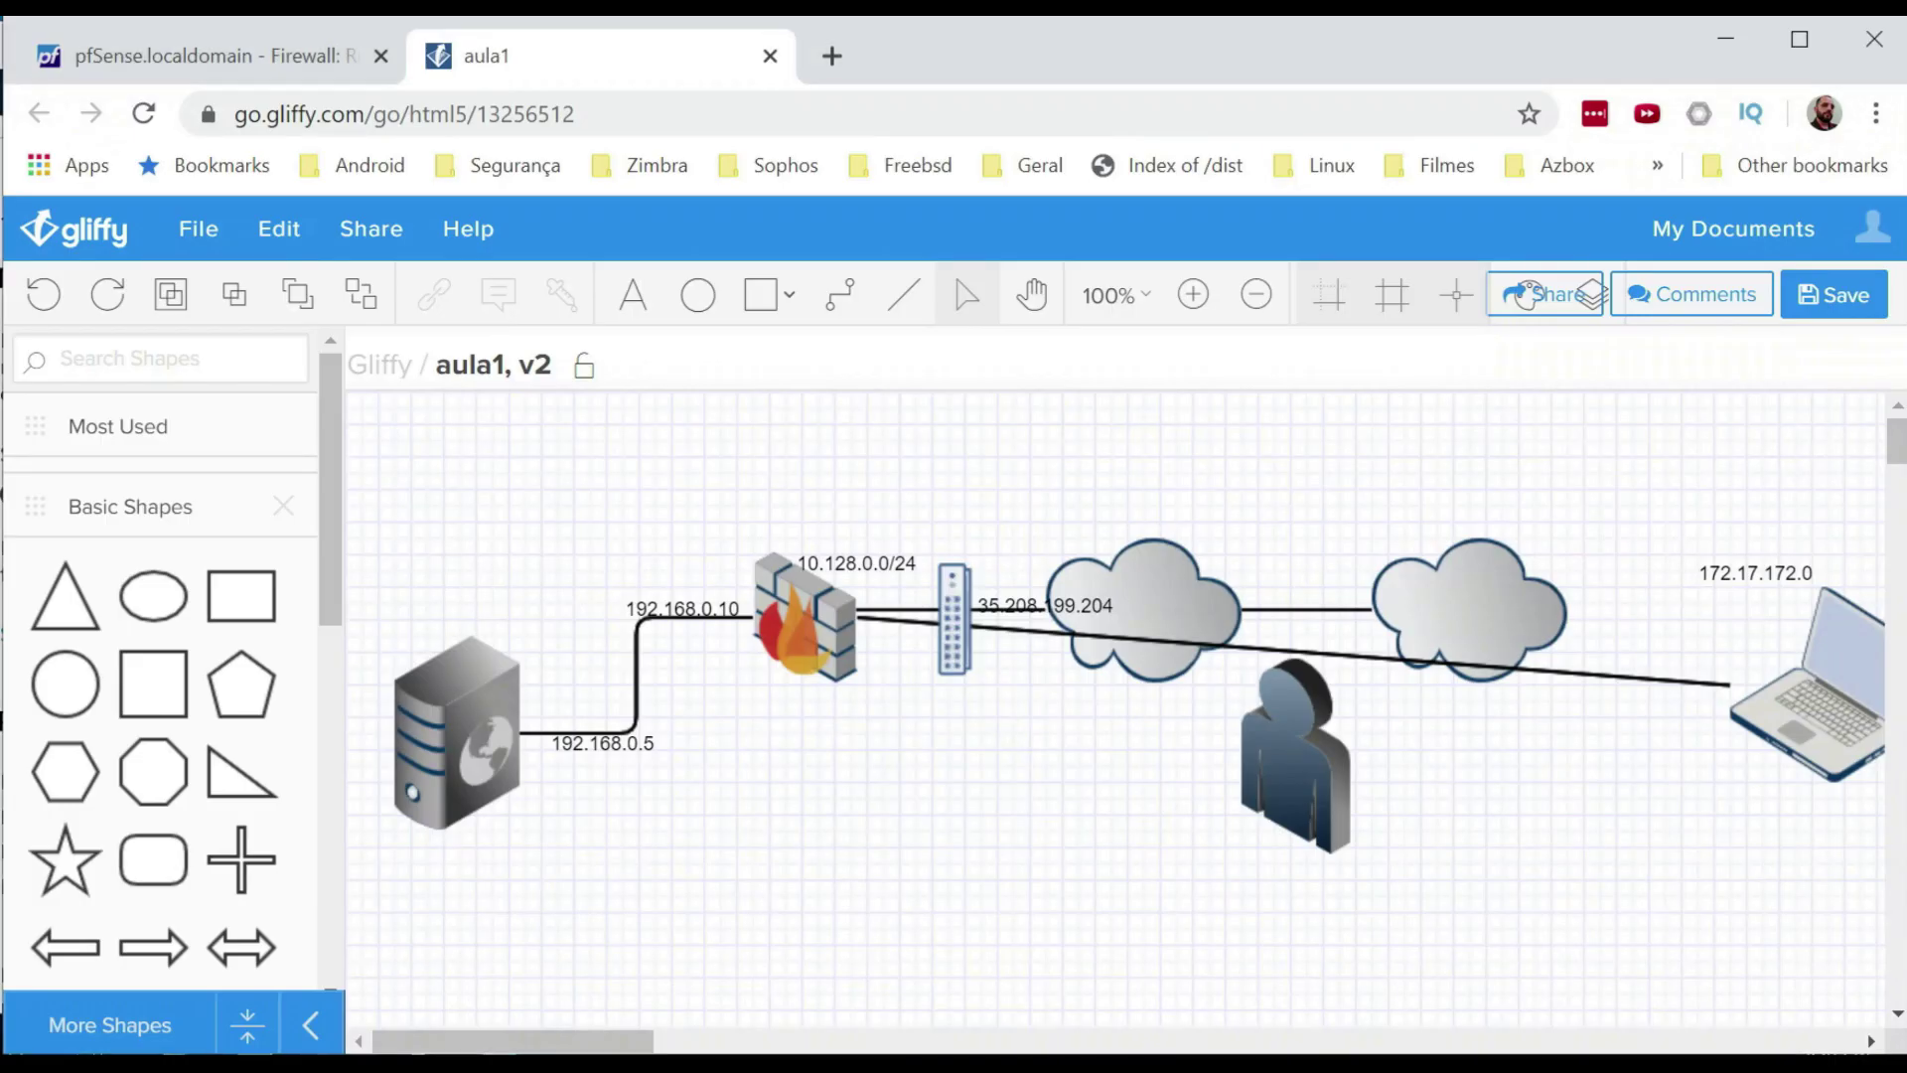
click(1056, 238)
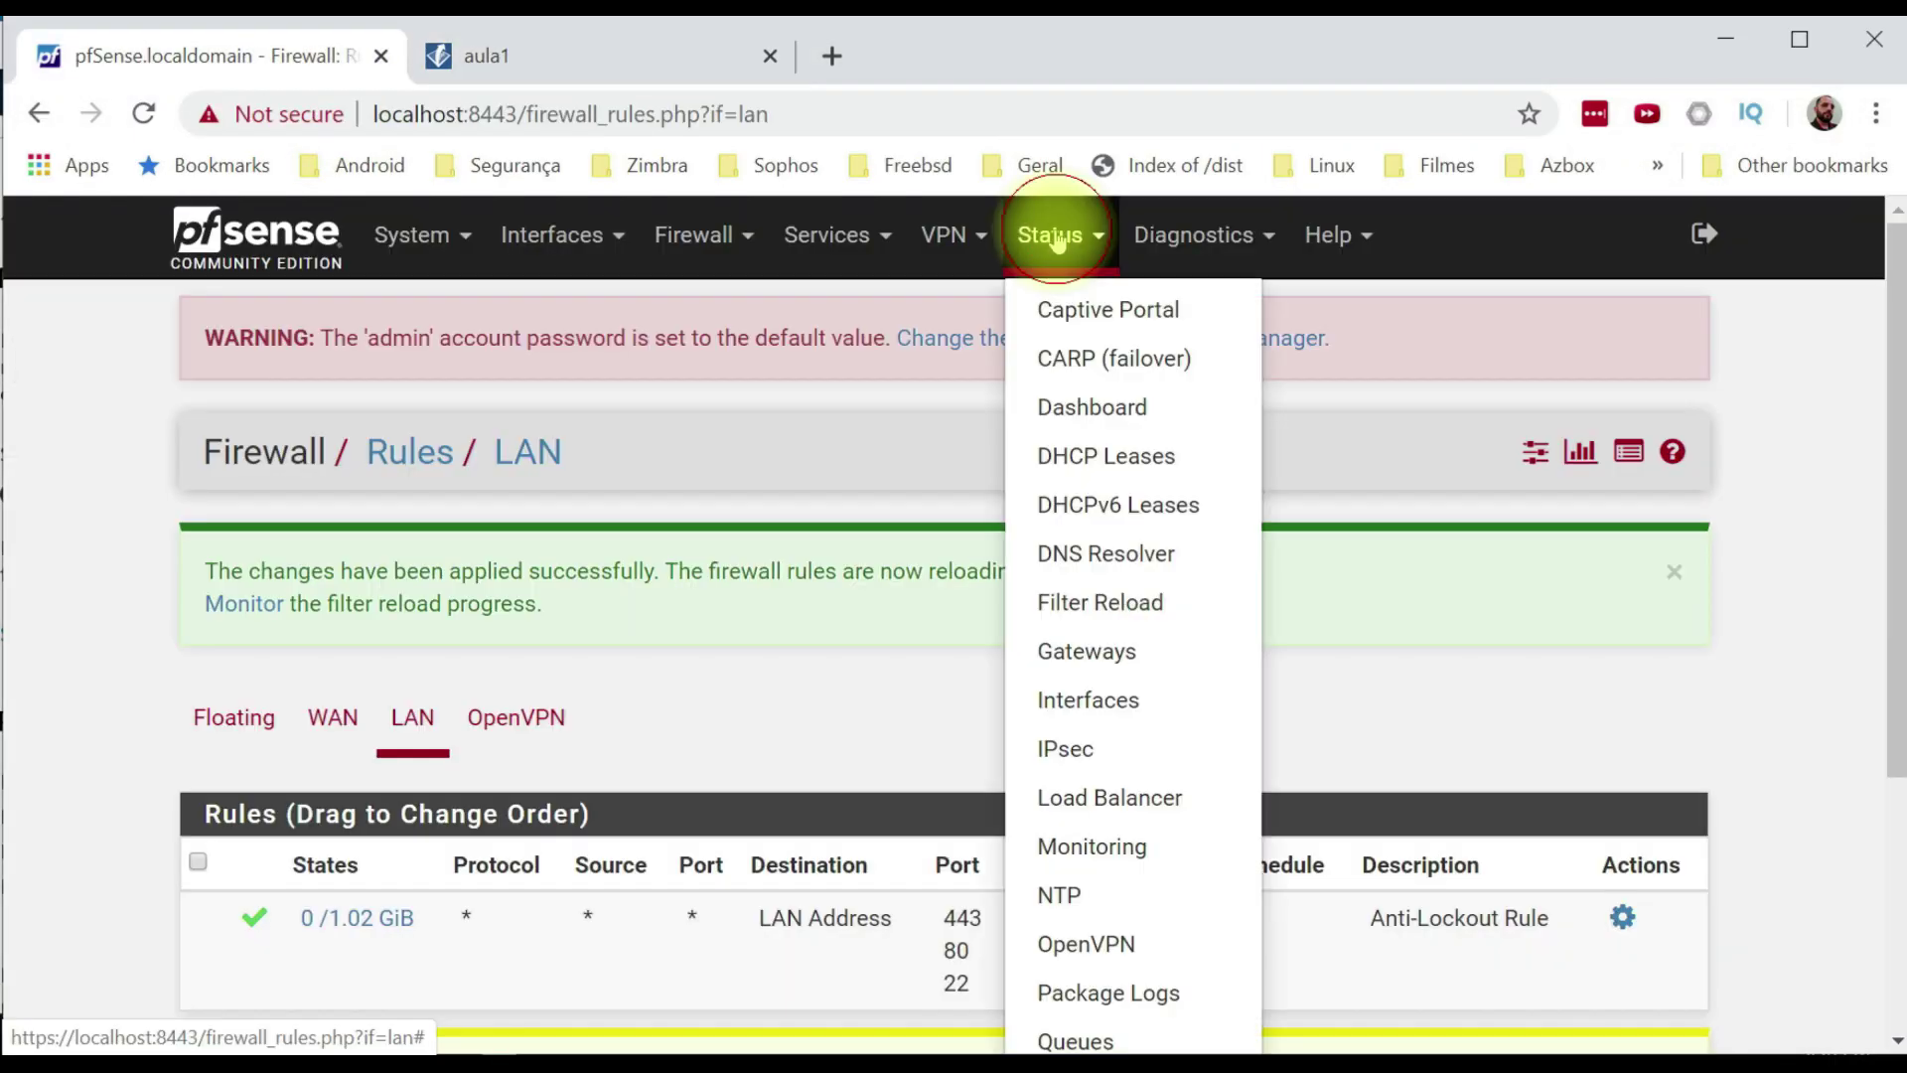
click(1114, 698)
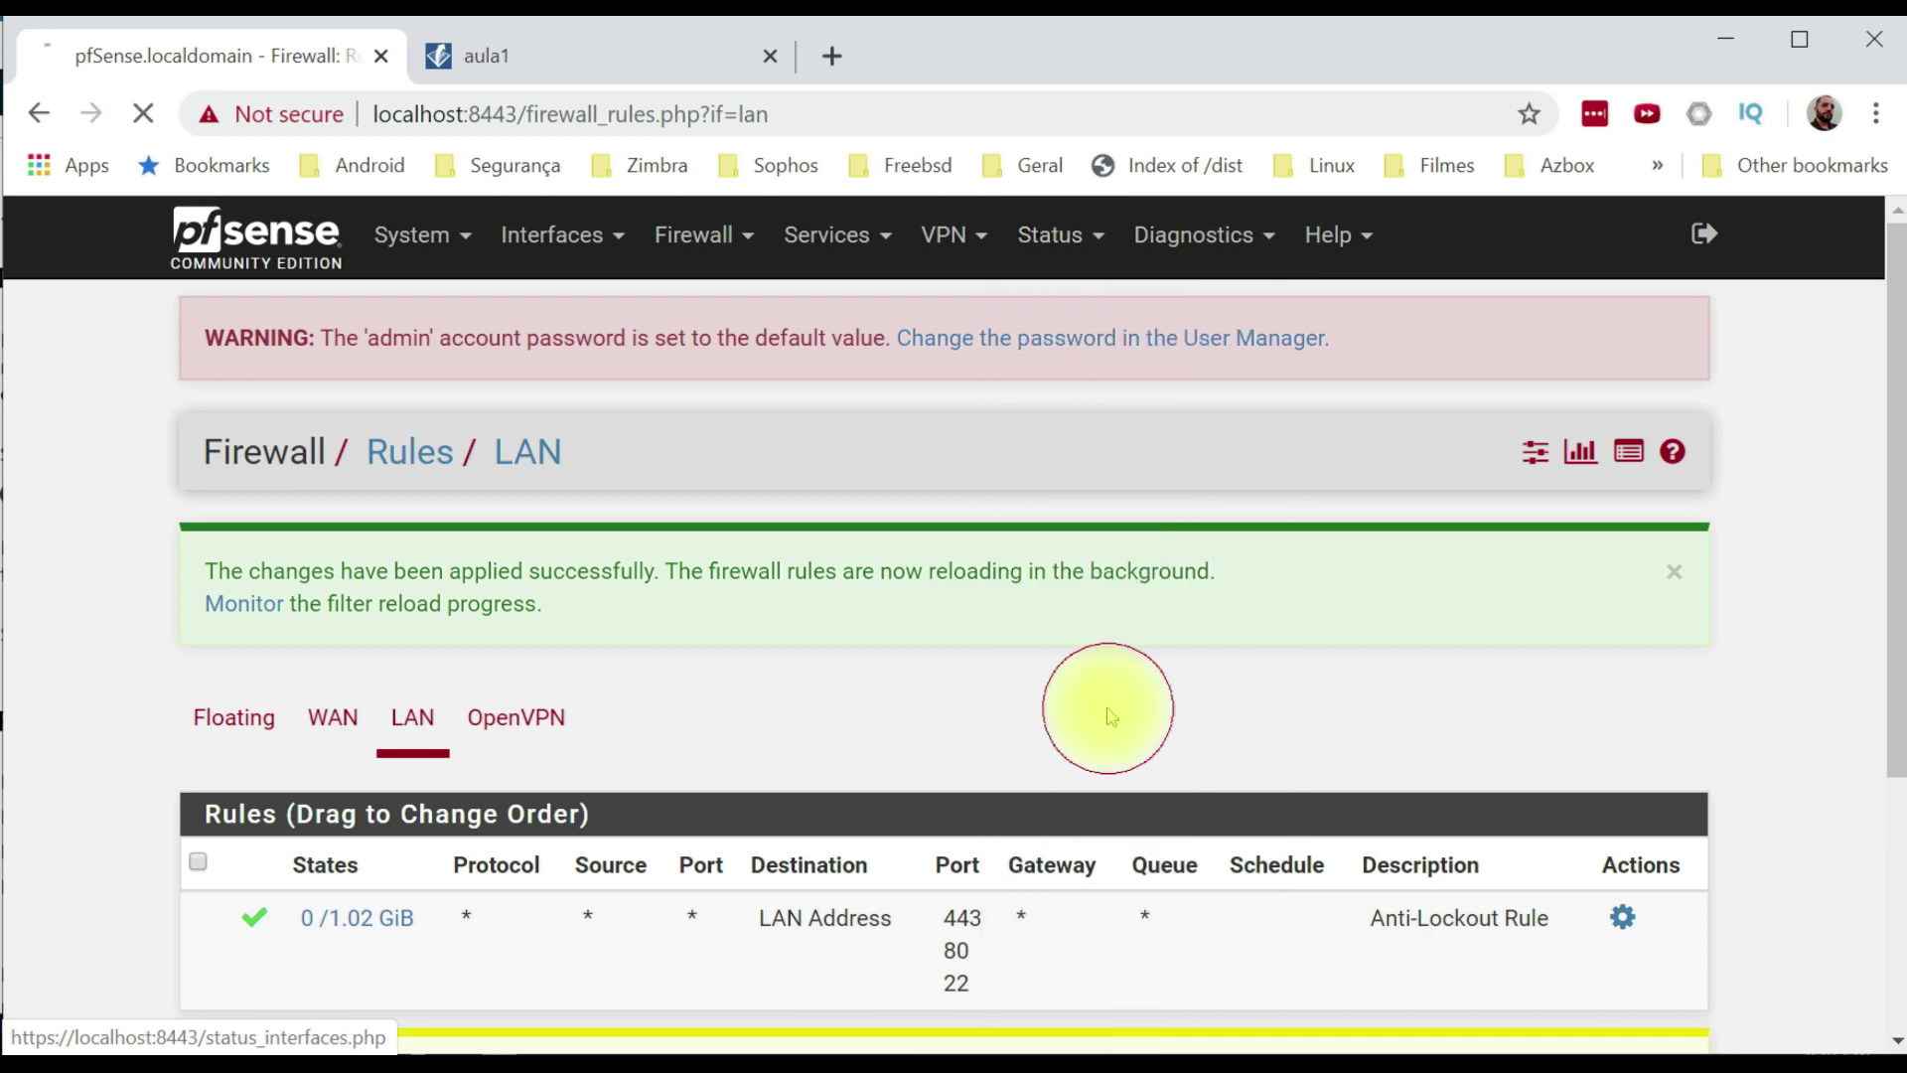
scroll(1043, 703, down, 8)
scroll(911, 674, down, 1)
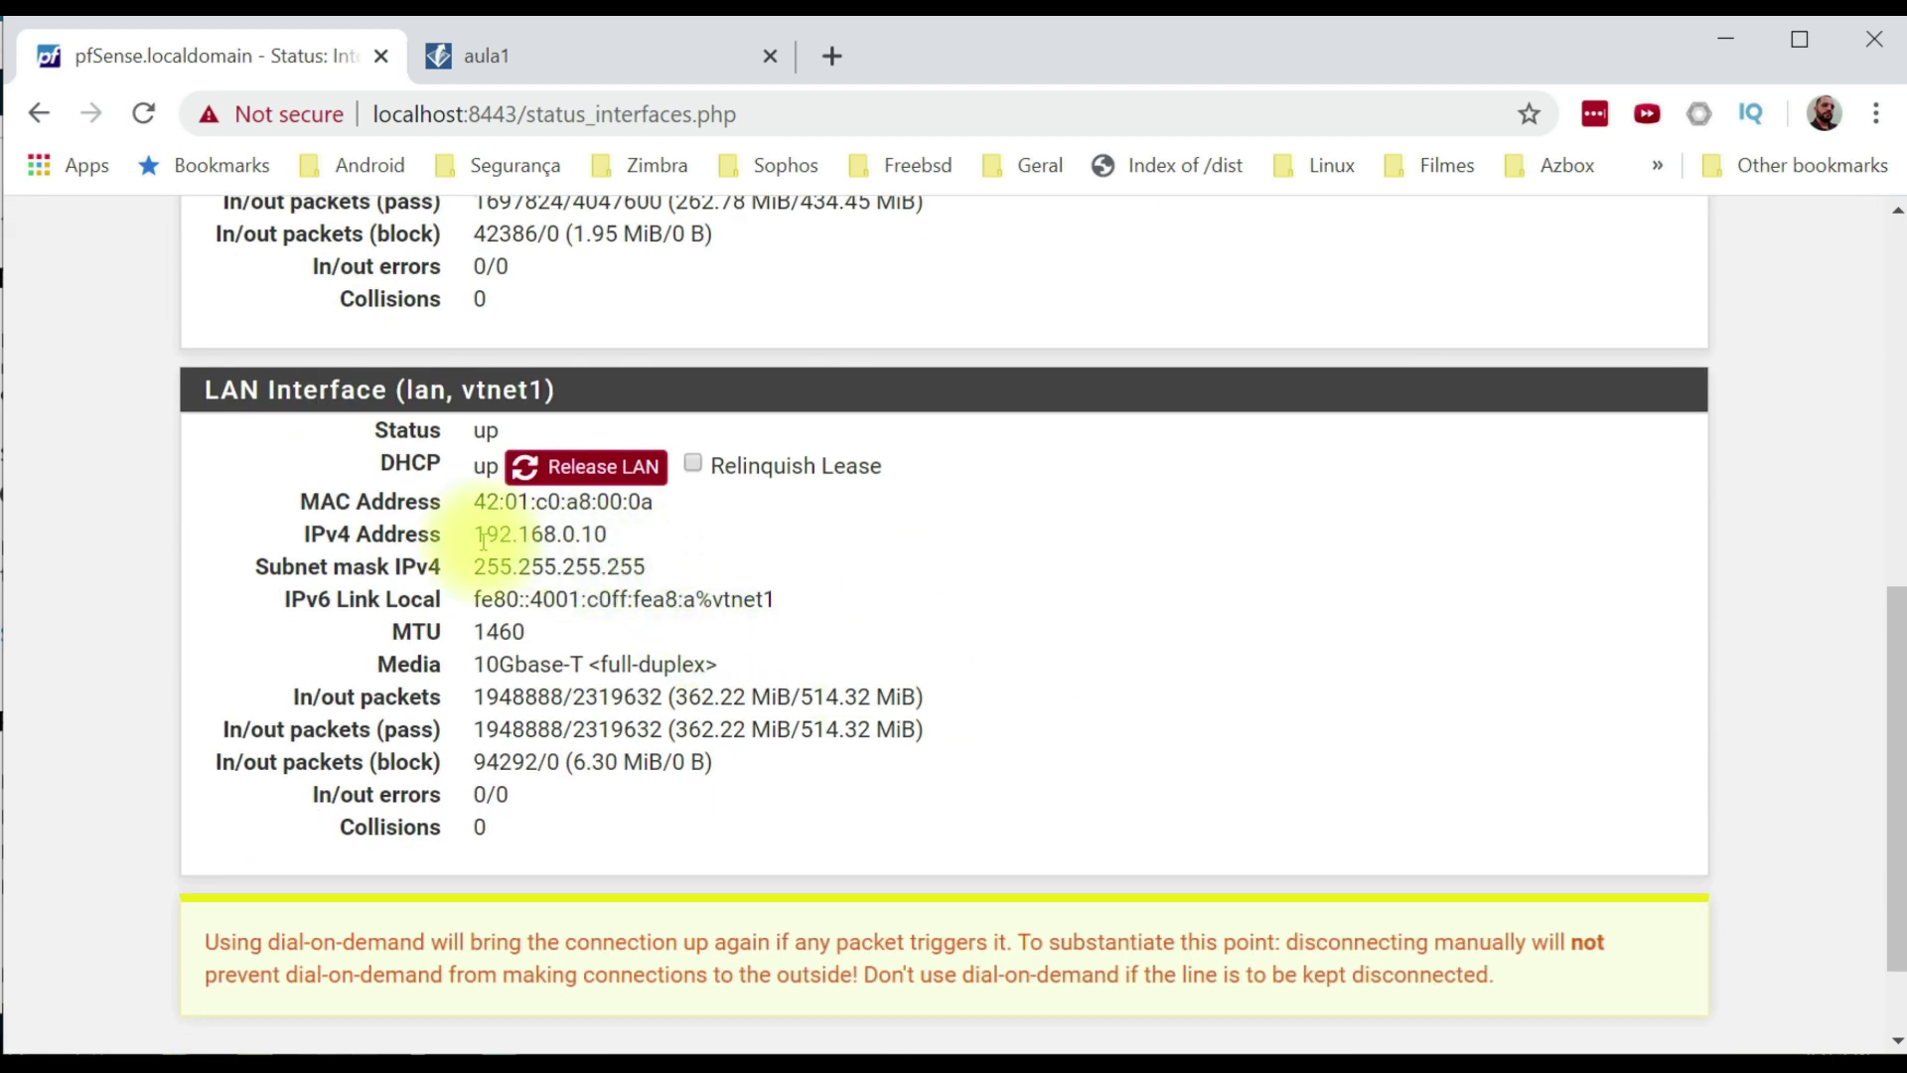
drag(486, 534, 624, 538)
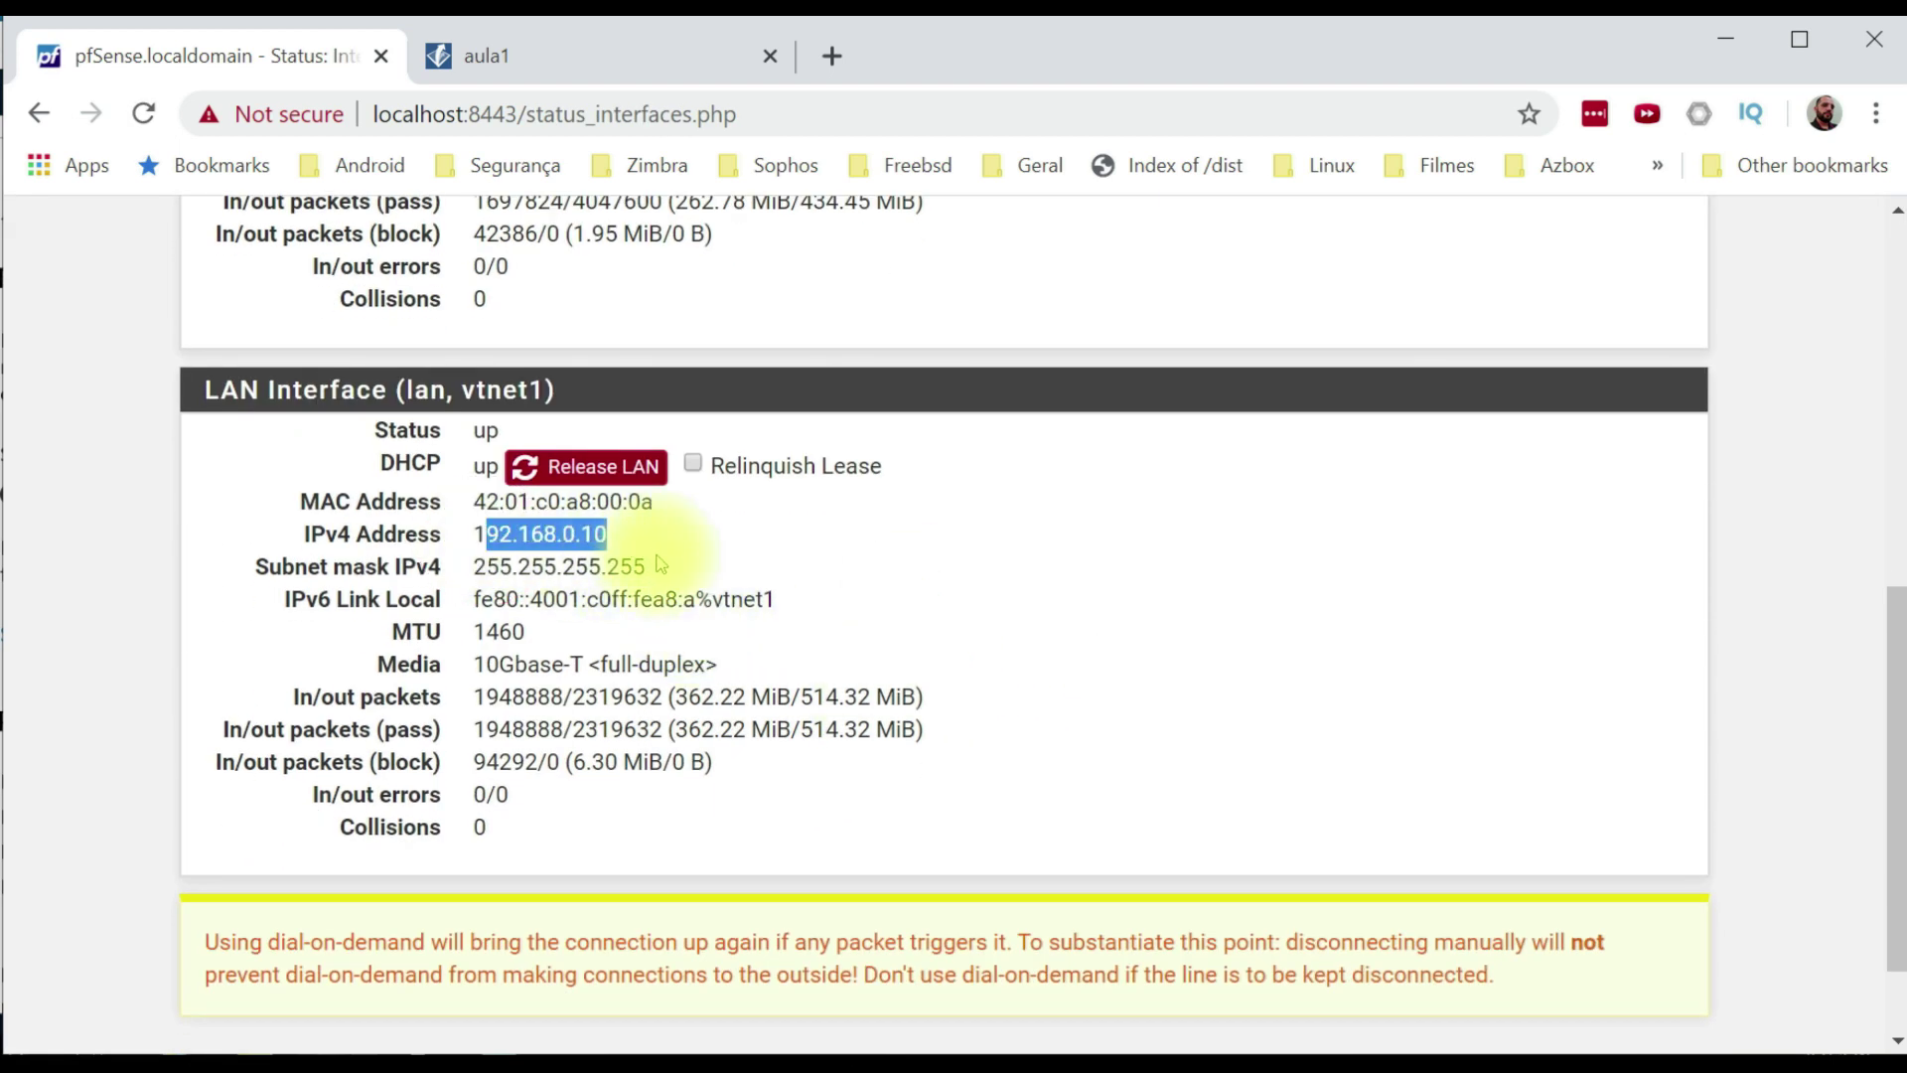
scroll(660, 564, up, 9)
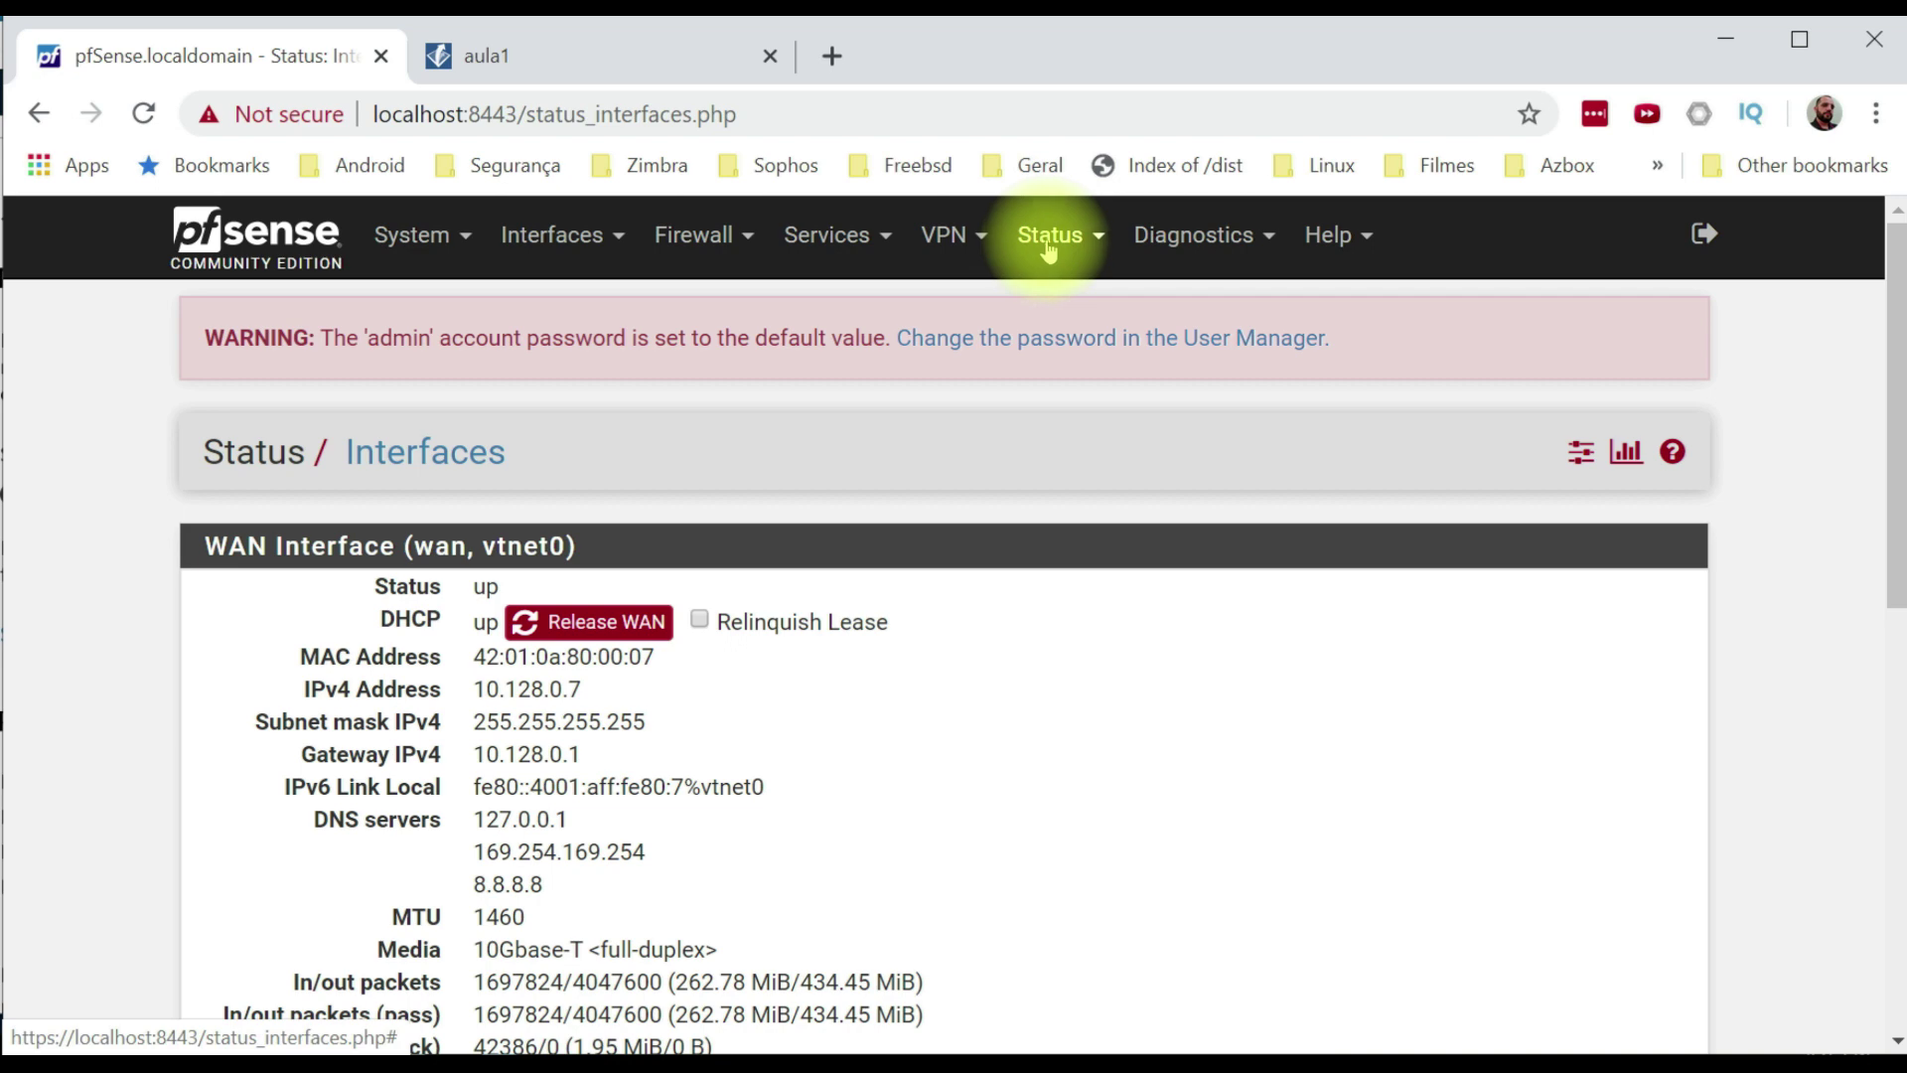
Open the firewall system log and examine the entries for ICMP traffic from 192.168.0.5 to 192.168.0.10.
click(1051, 249)
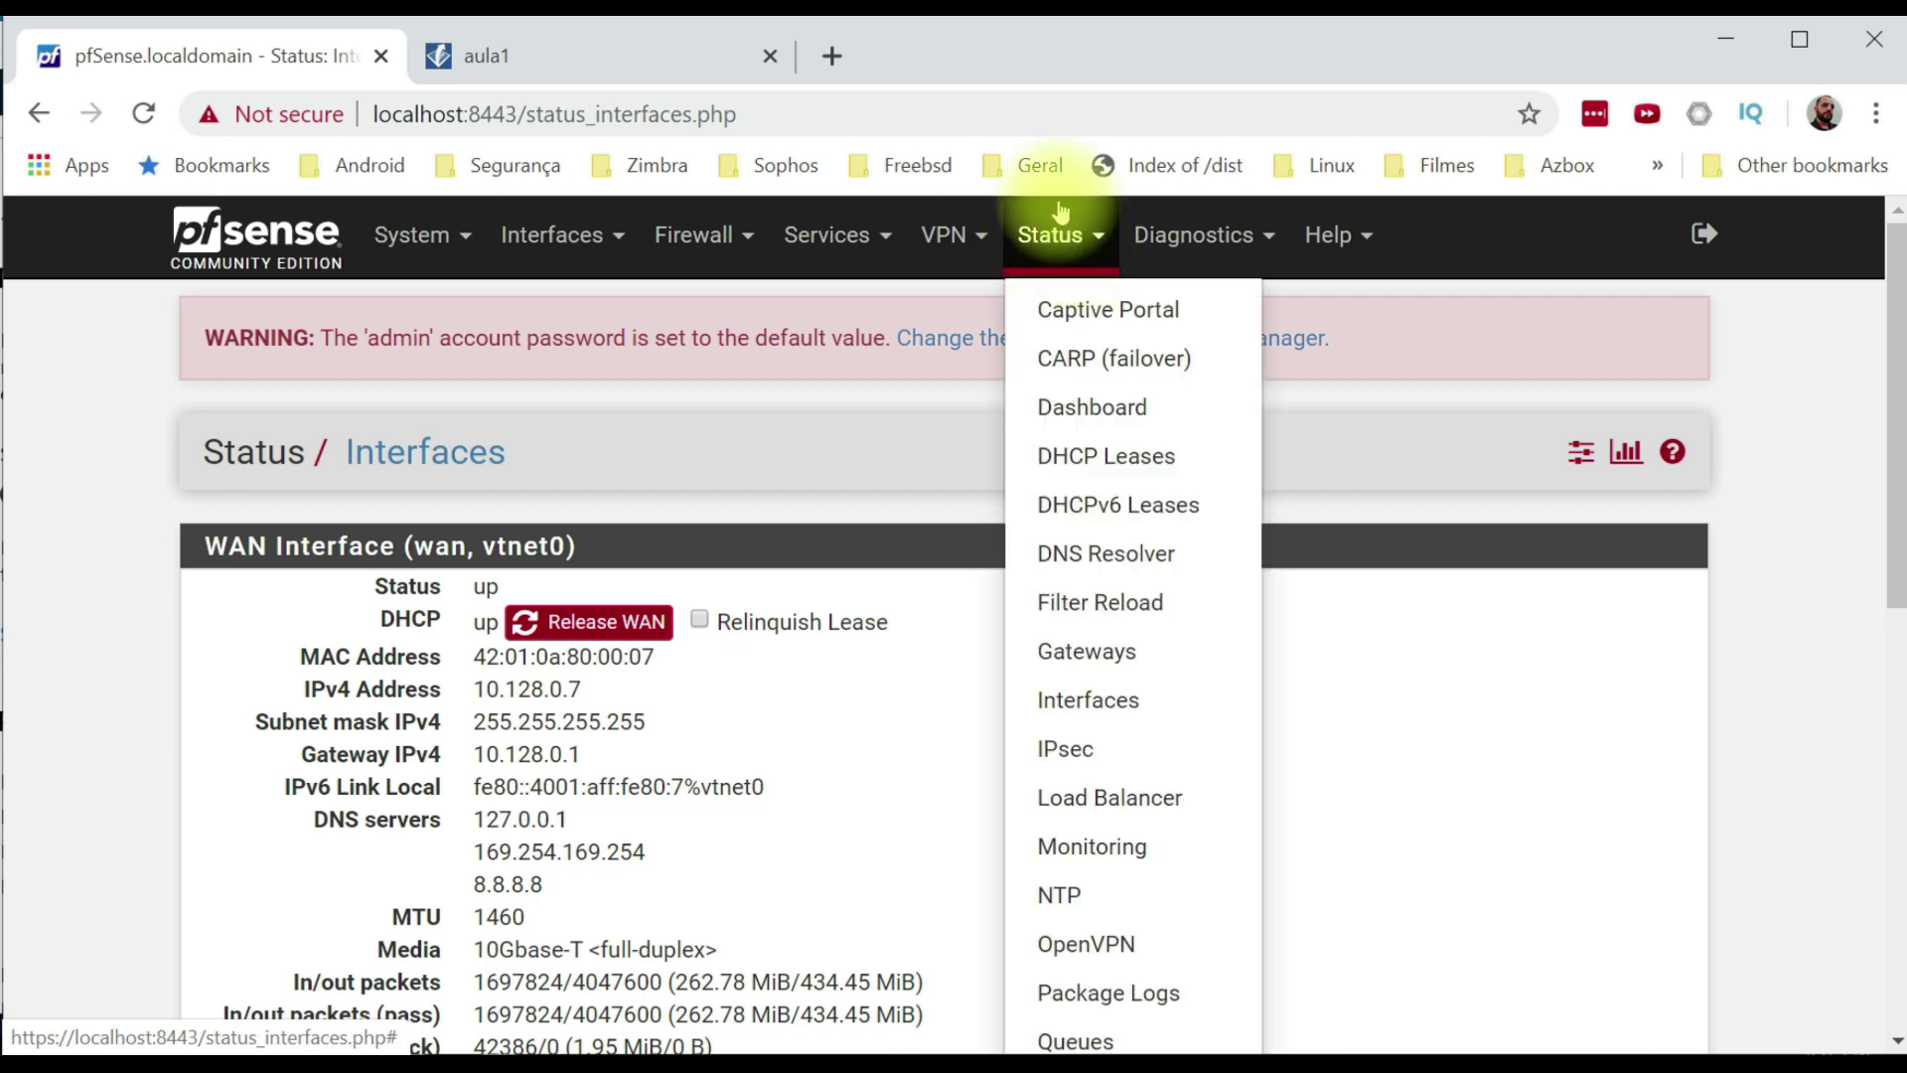
click(1058, 248)
click(1061, 248)
scroll(1117, 477, down, 8)
scroll(1103, 439, up, 4)
click(1092, 651)
click(333, 558)
scroll(1424, 753, down, 3)
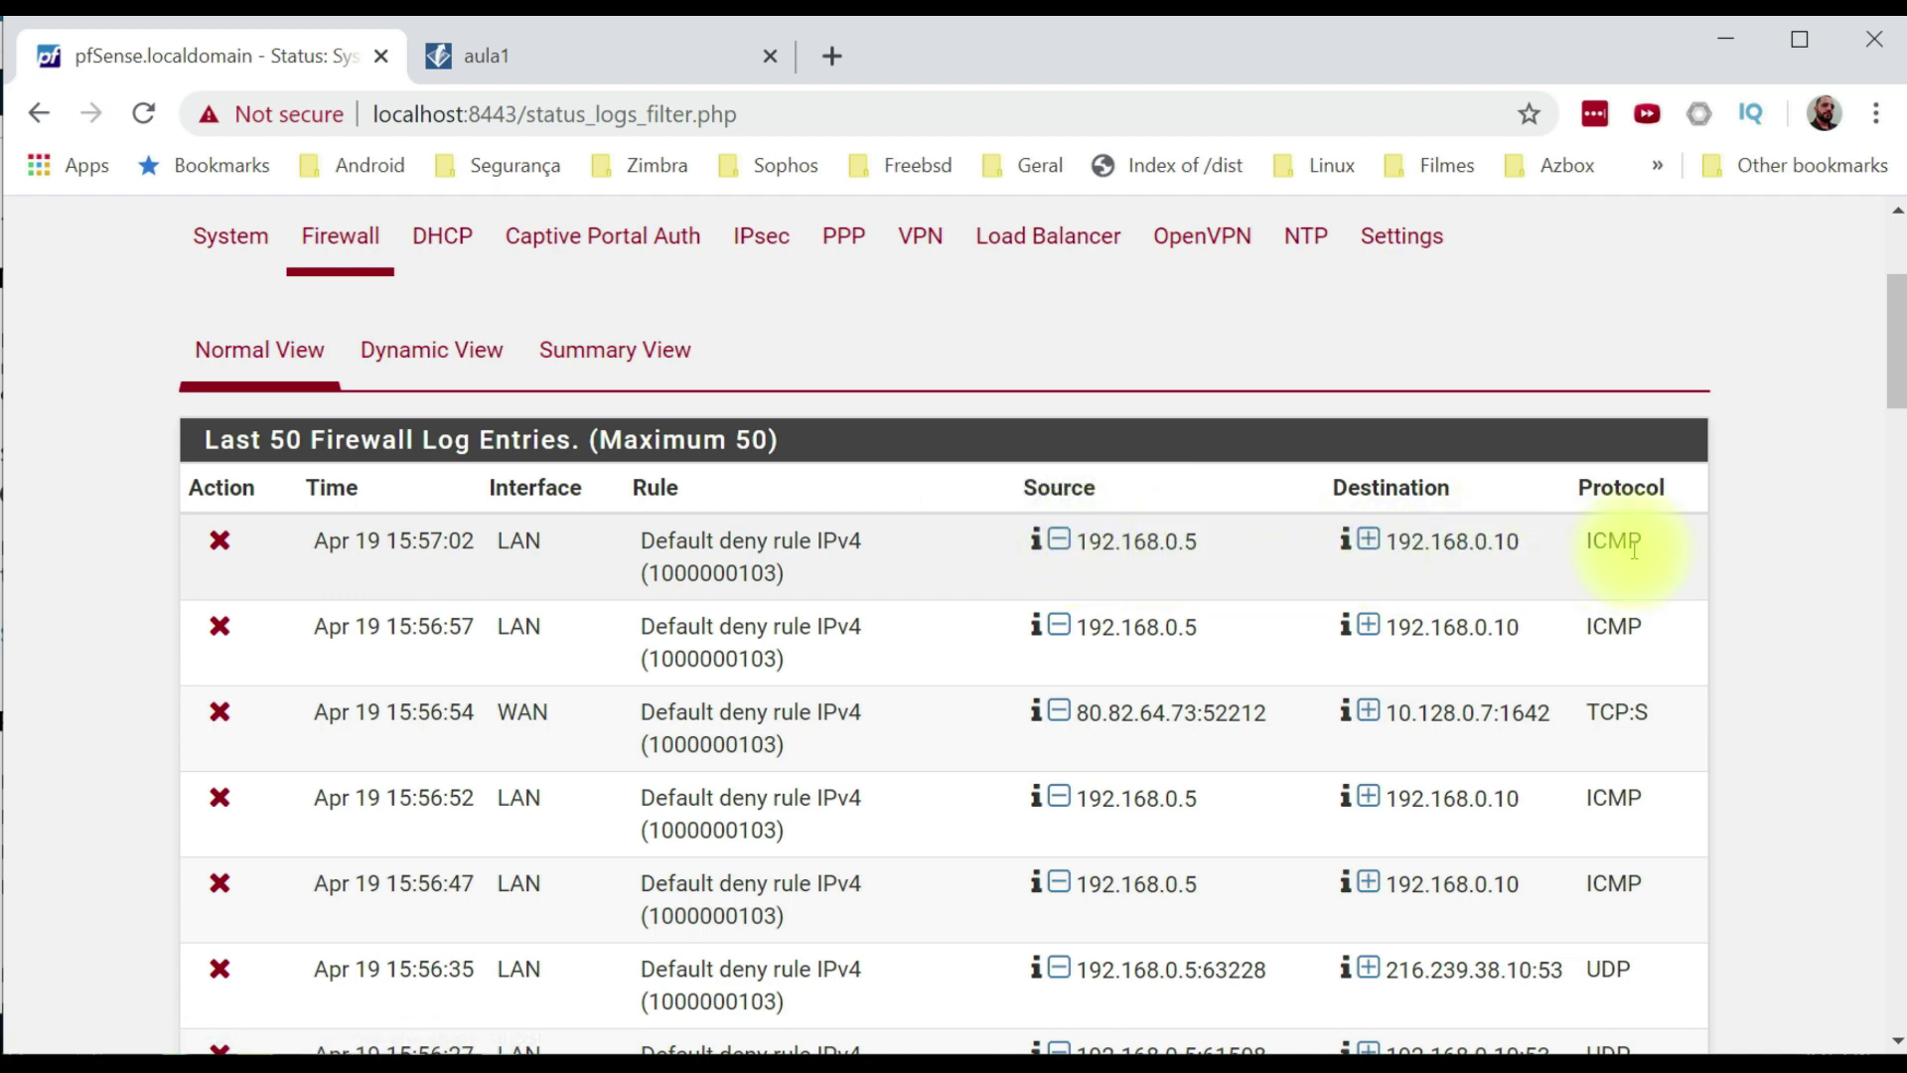
drag(1588, 553, 1657, 556)
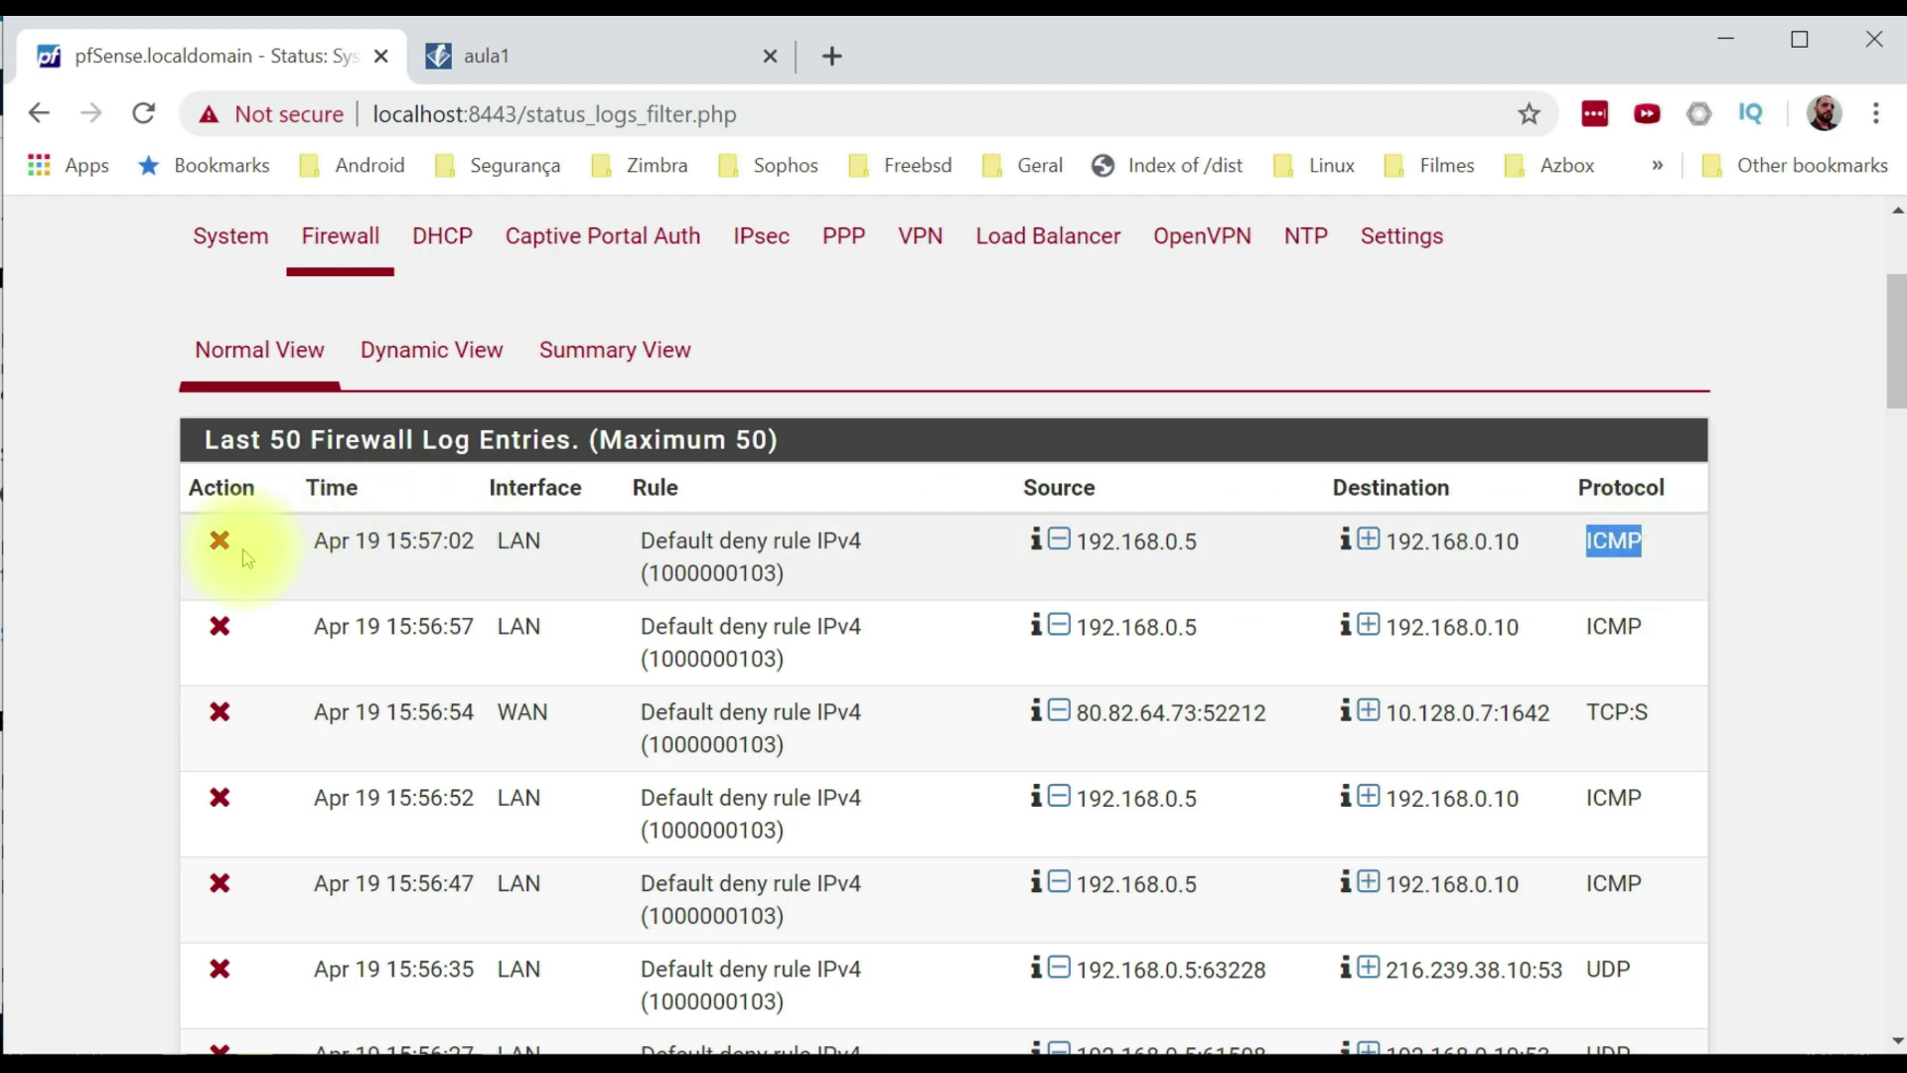
Return to the LAN firewall rules and start a new rule at the top of the list.
scroll(246, 558, up, 3)
click(687, 248)
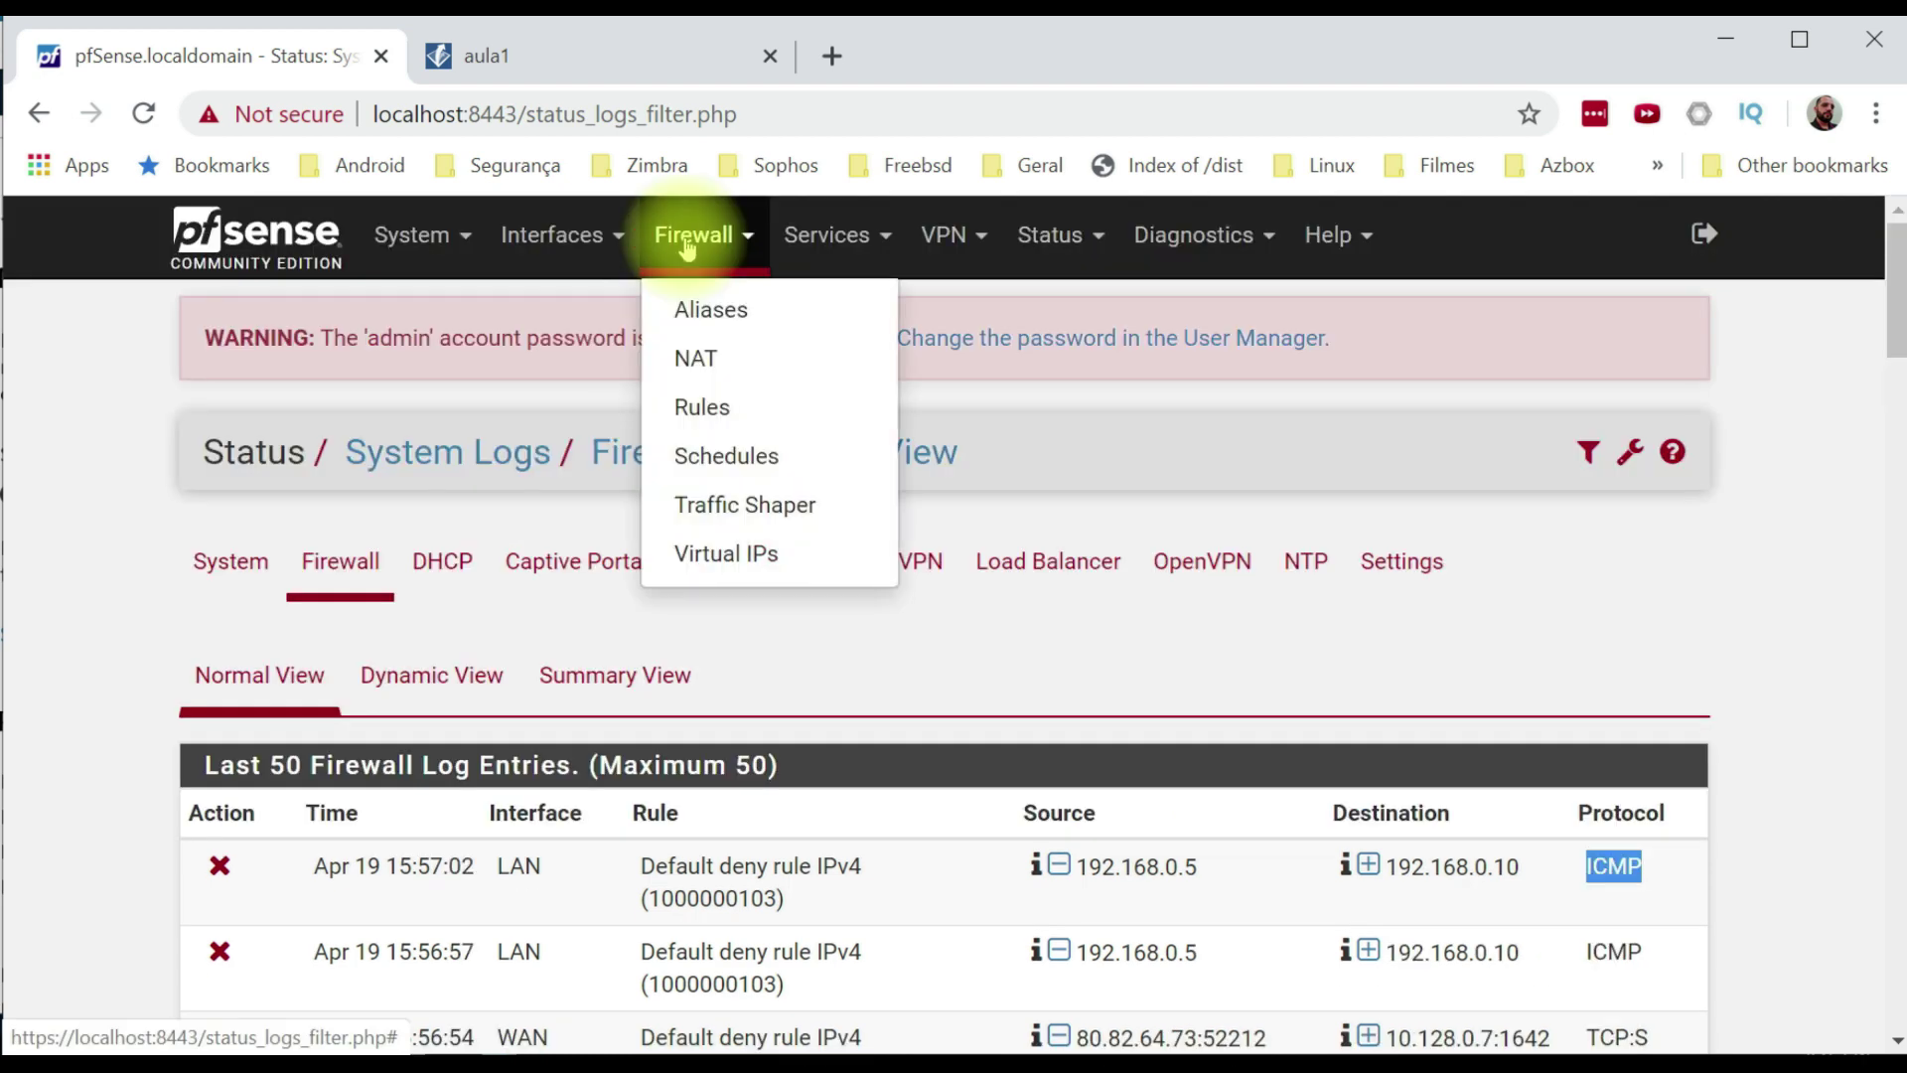
click(695, 257)
click(709, 272)
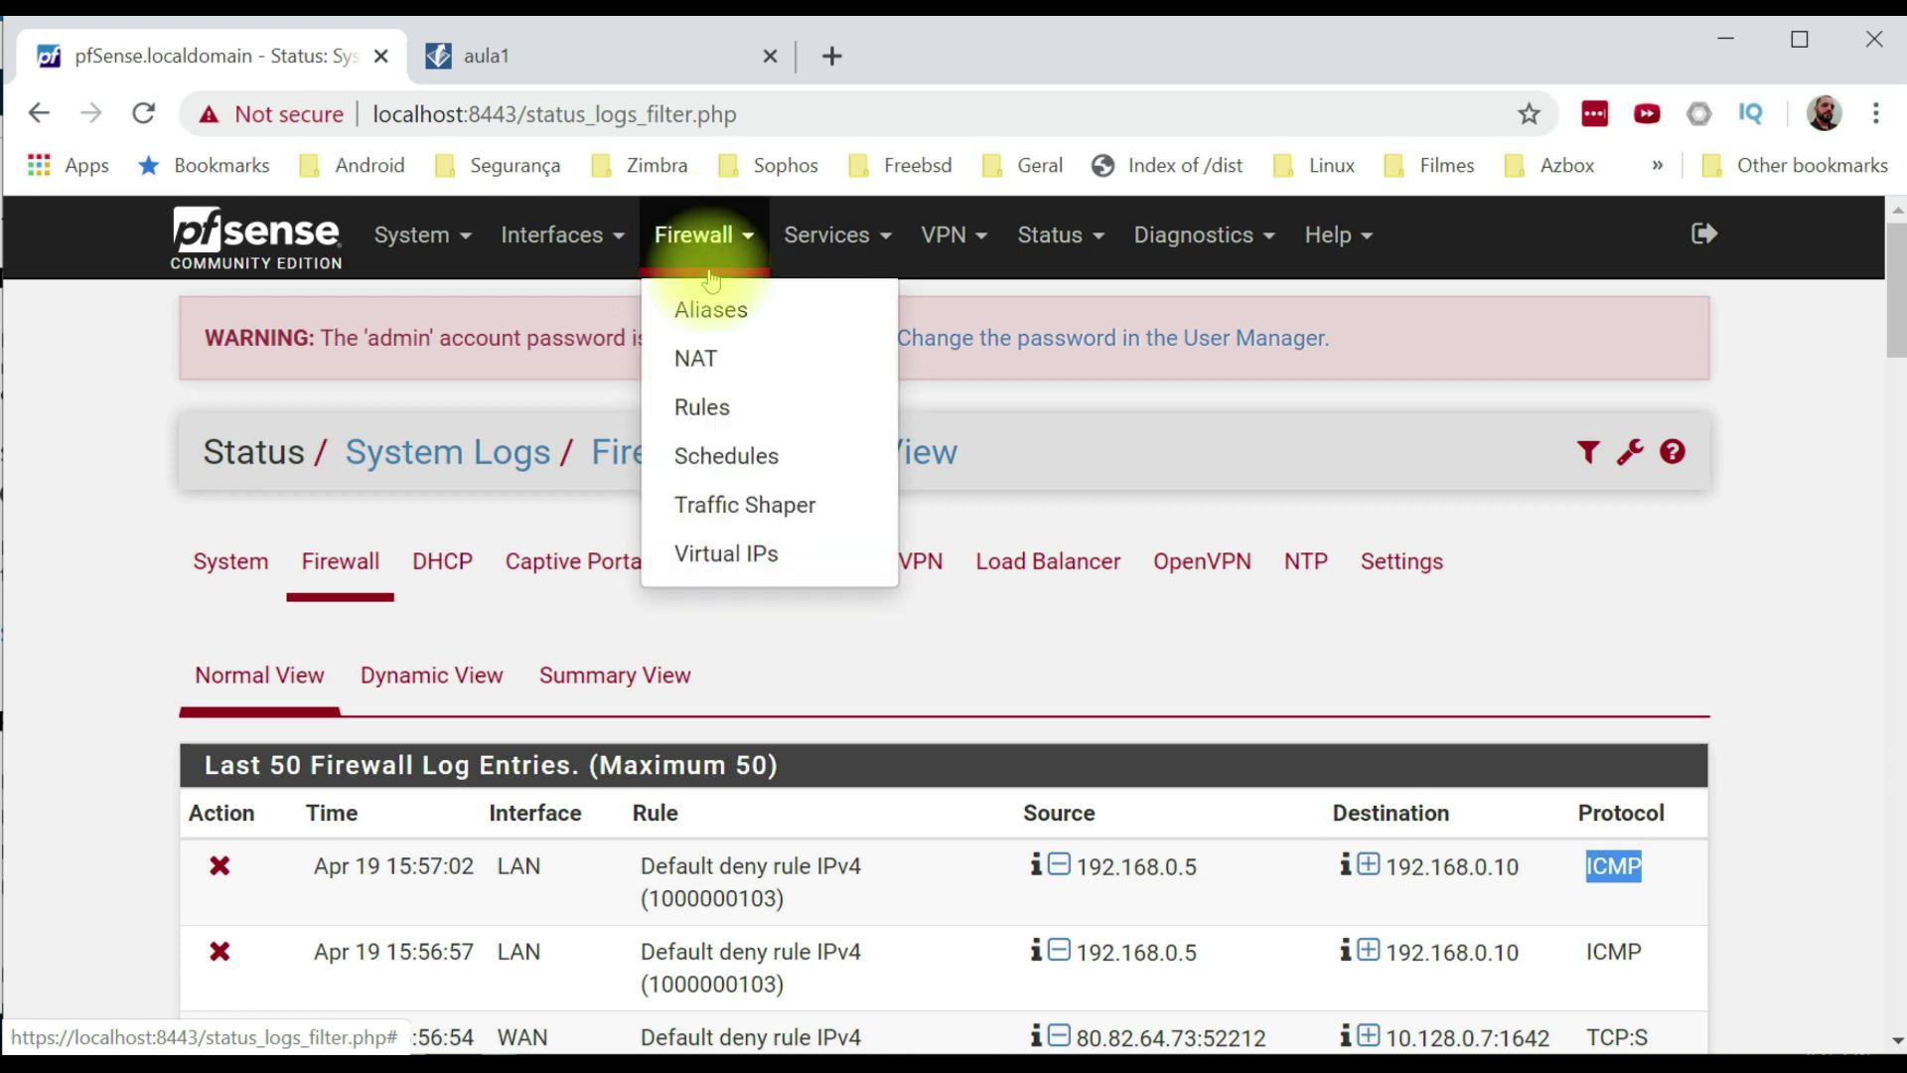
click(715, 403)
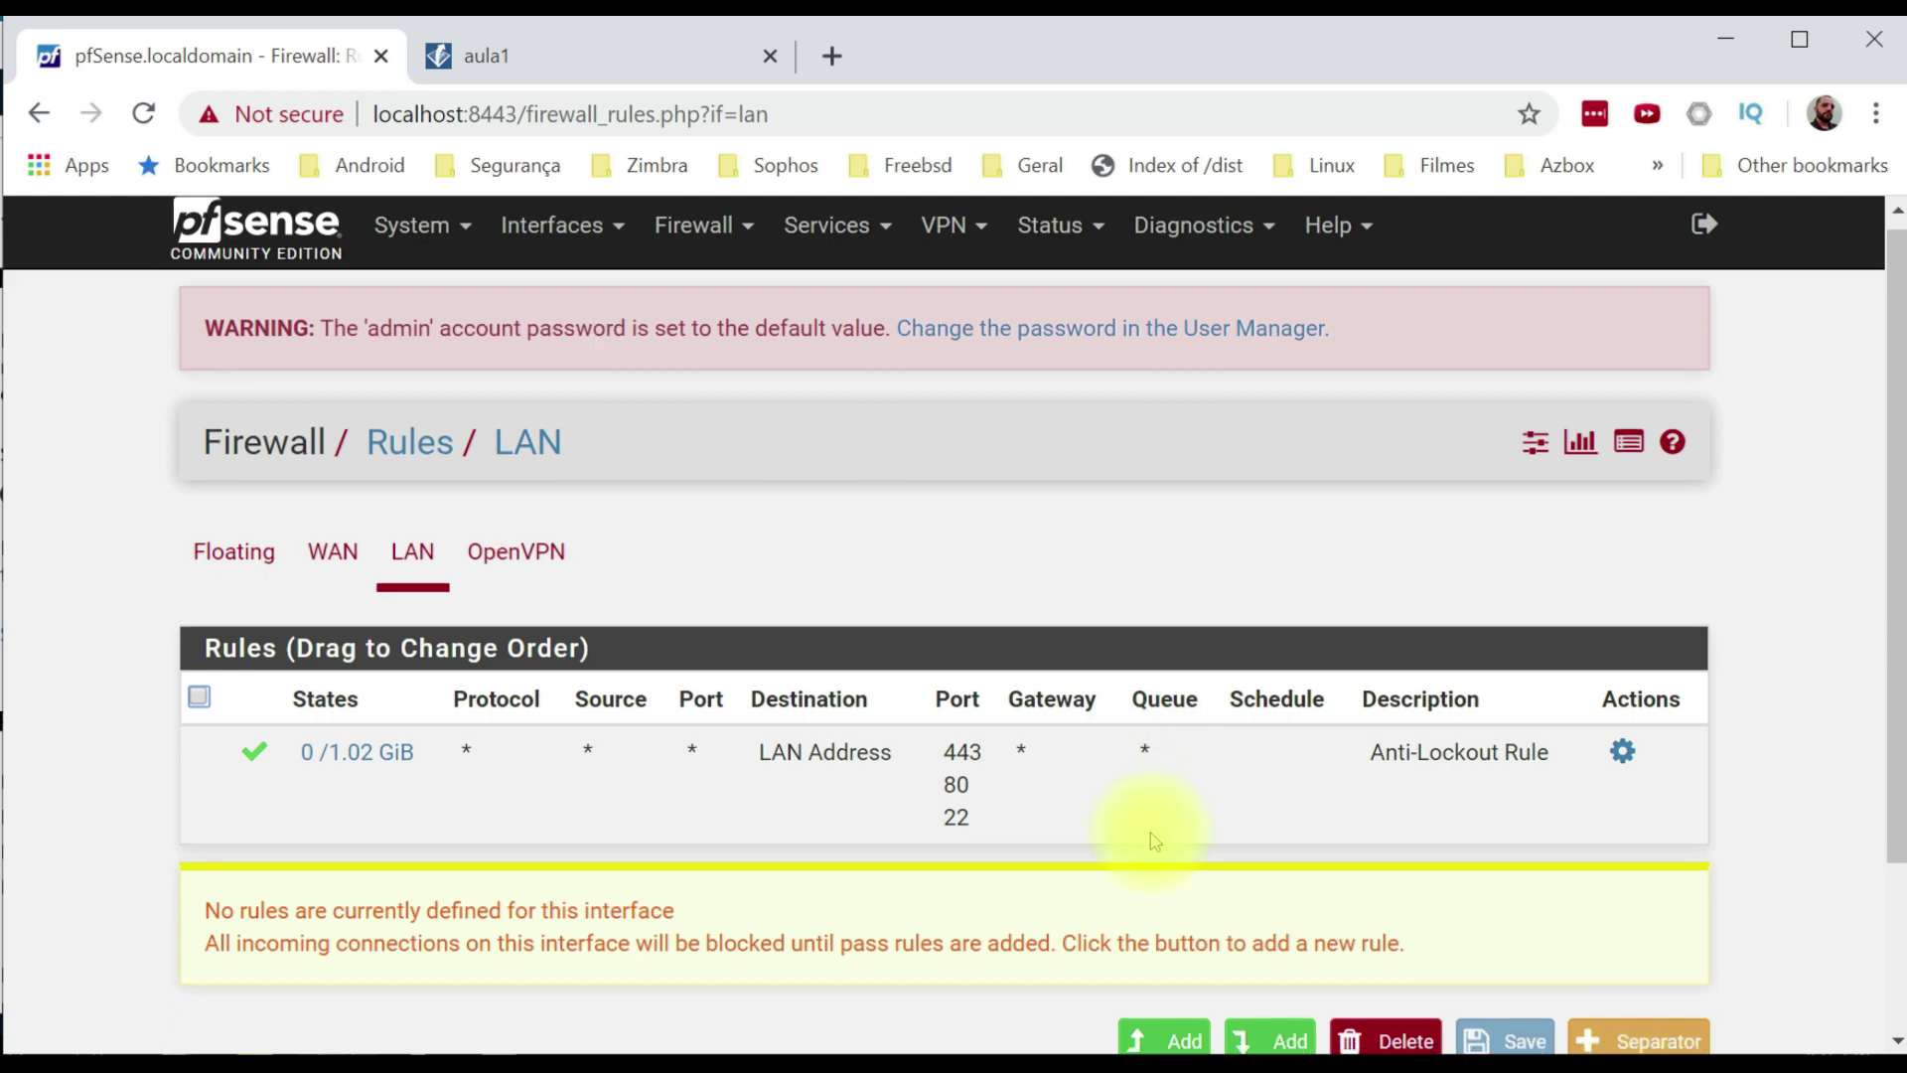
scroll(1155, 842, down, 2)
click(1162, 820)
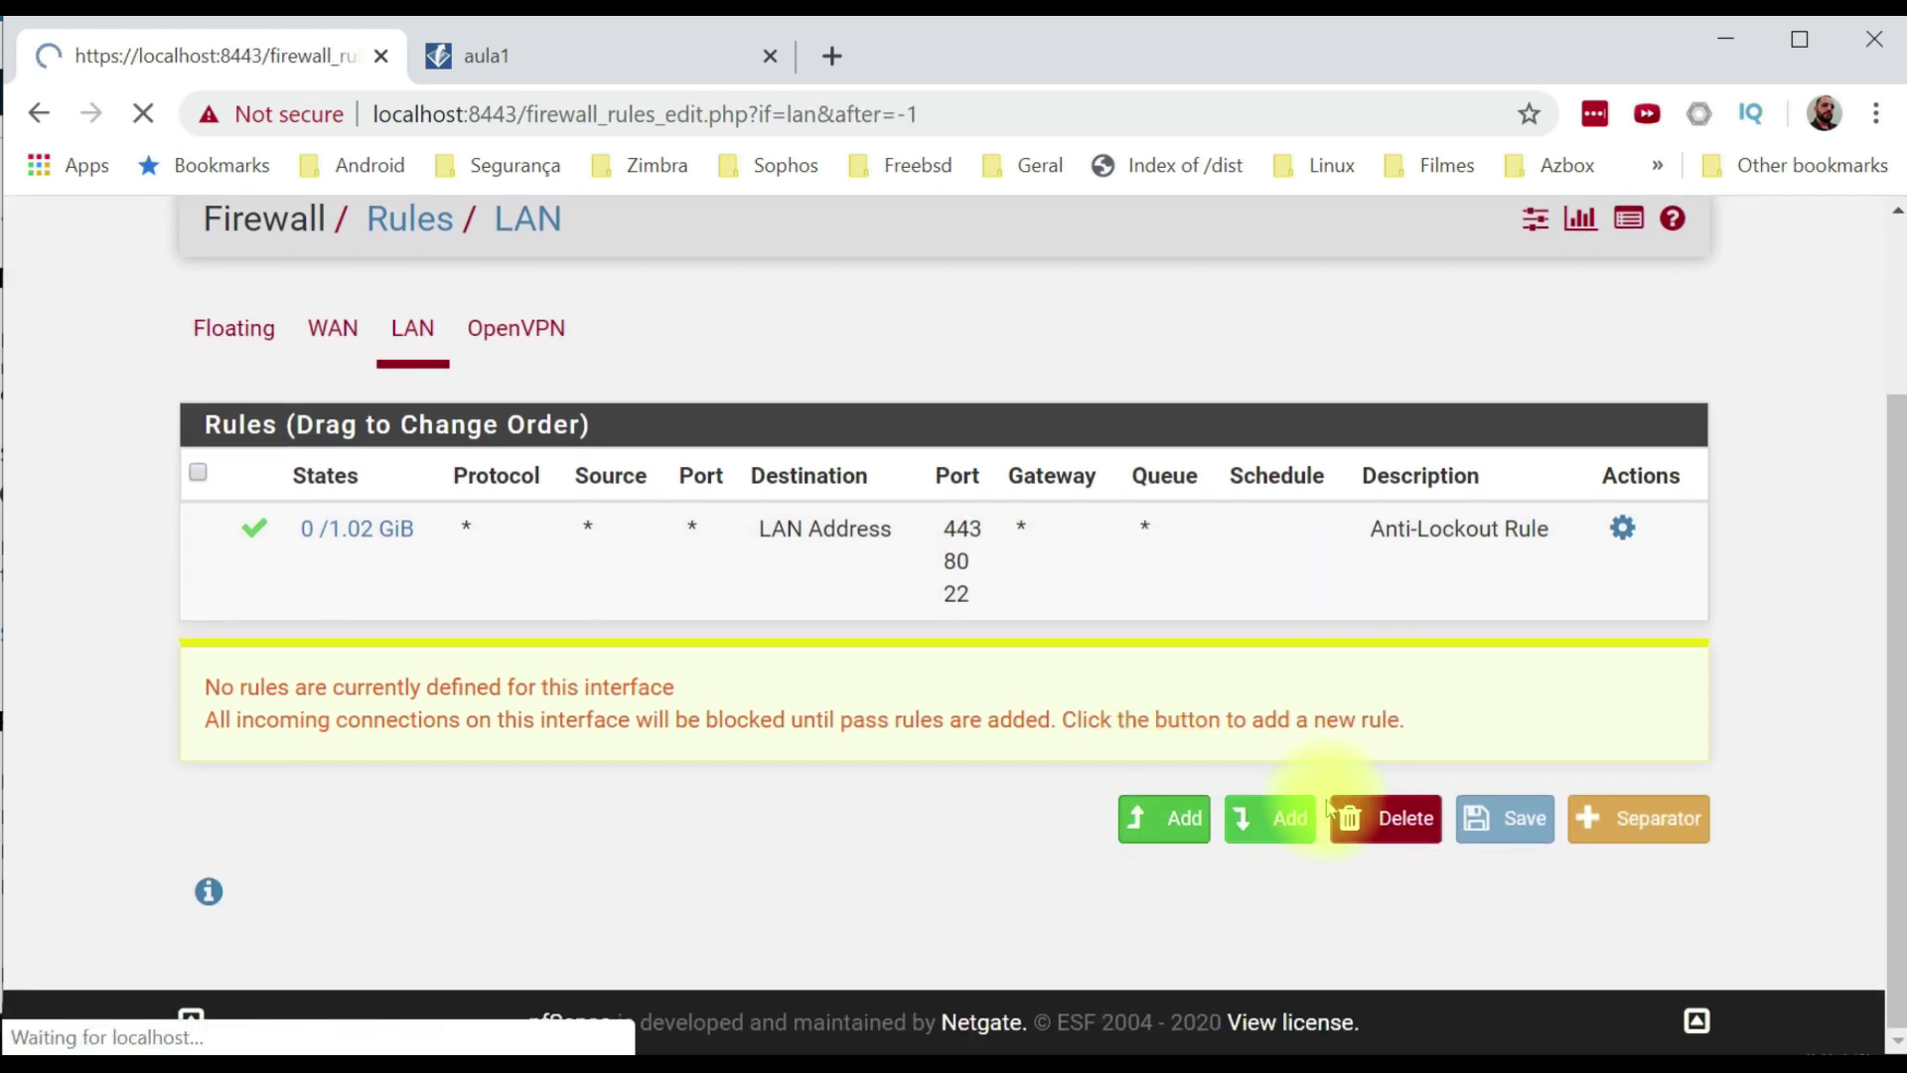
Set the protocol of the new IPv4 LAN rule to ICMP.
scroll(1188, 779, down, 4)
scroll(504, 683, up, 4)
scroll(503, 684, down, 2)
scroll(596, 585, down, 3)
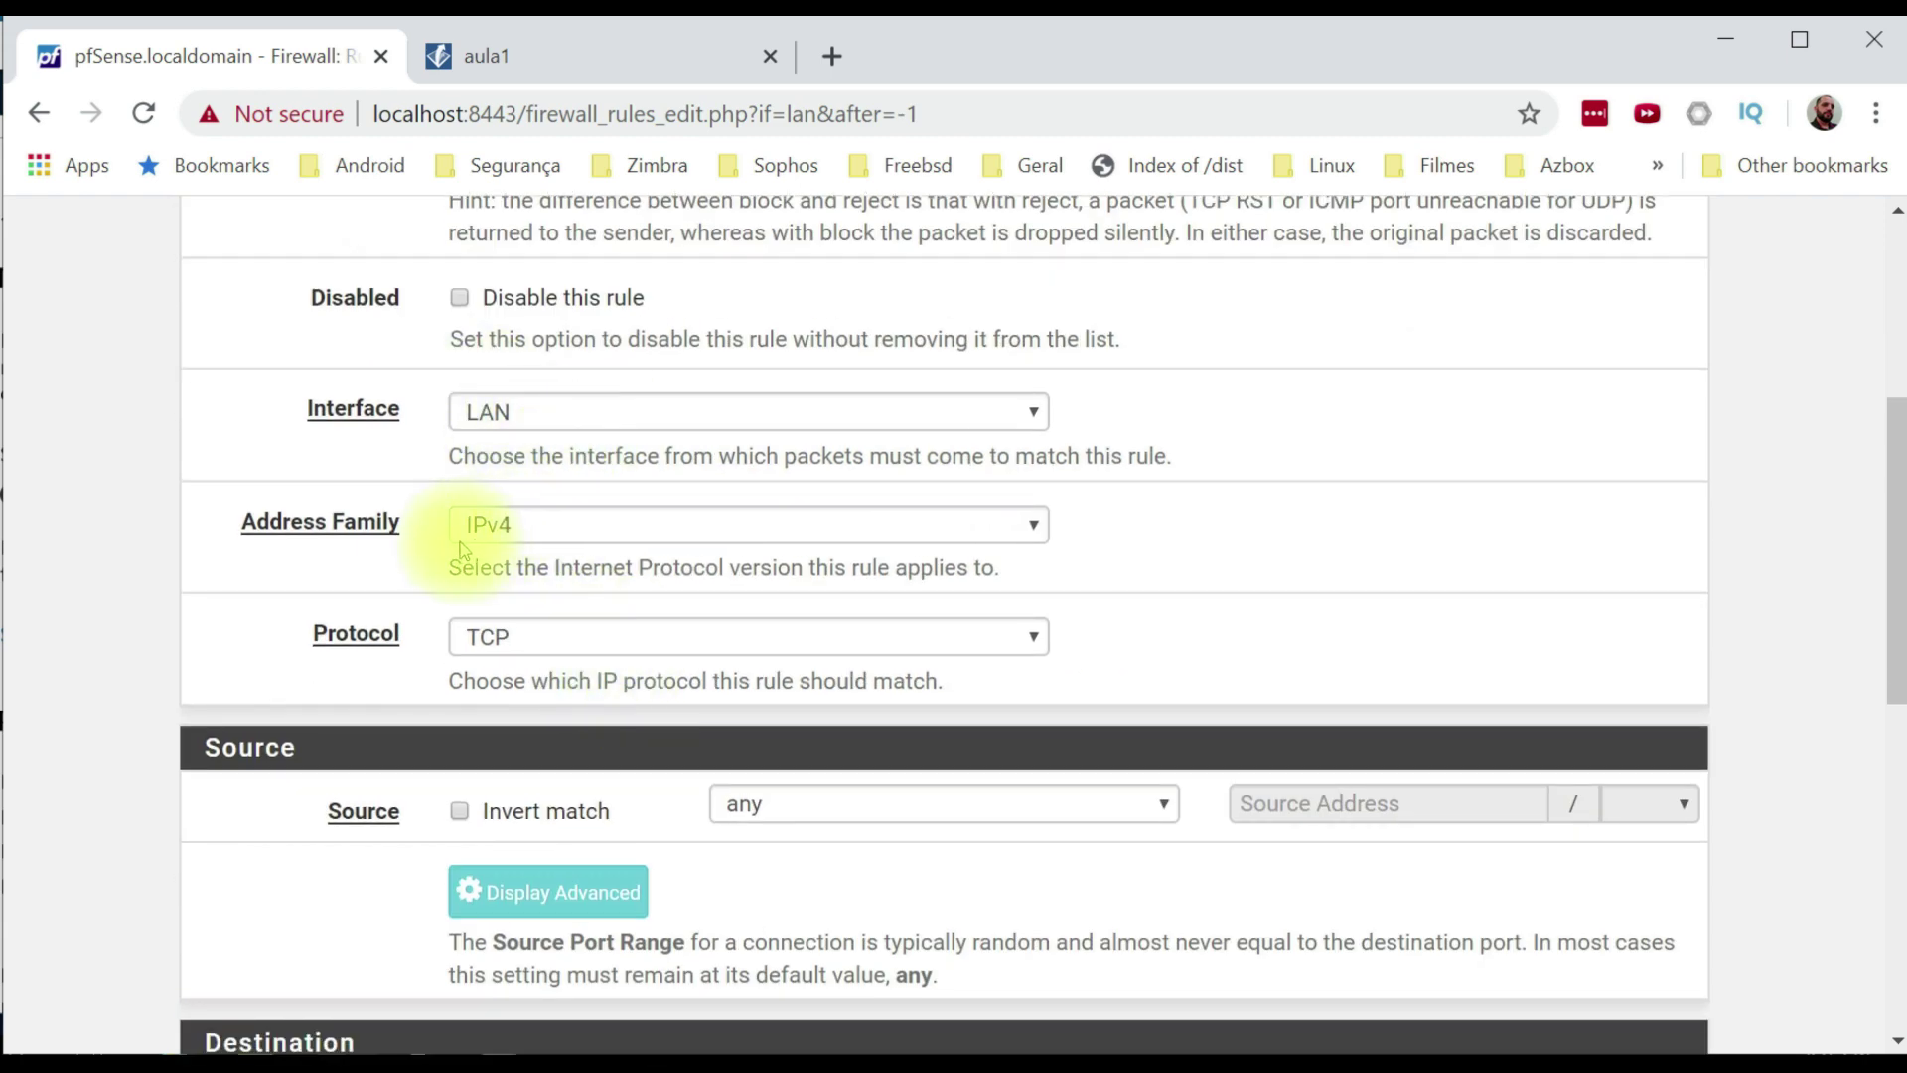
click(497, 635)
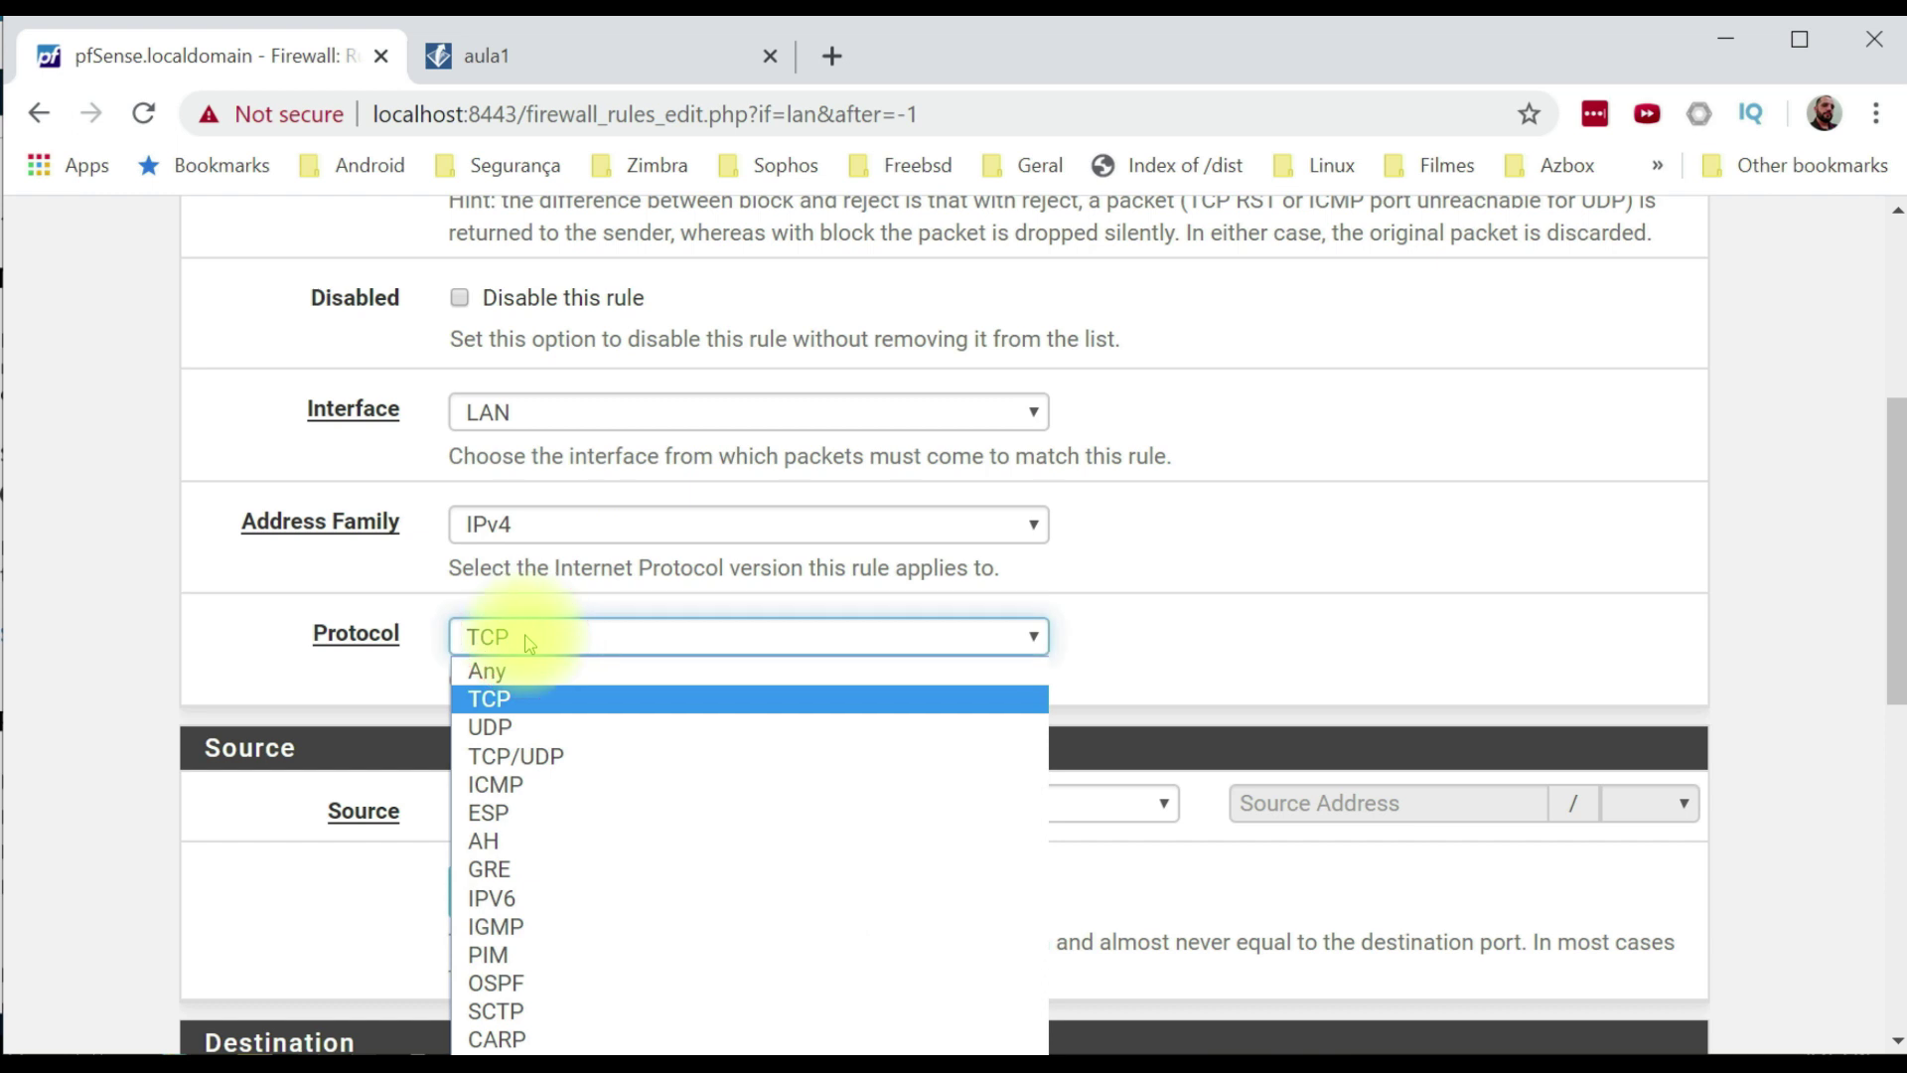
click(511, 787)
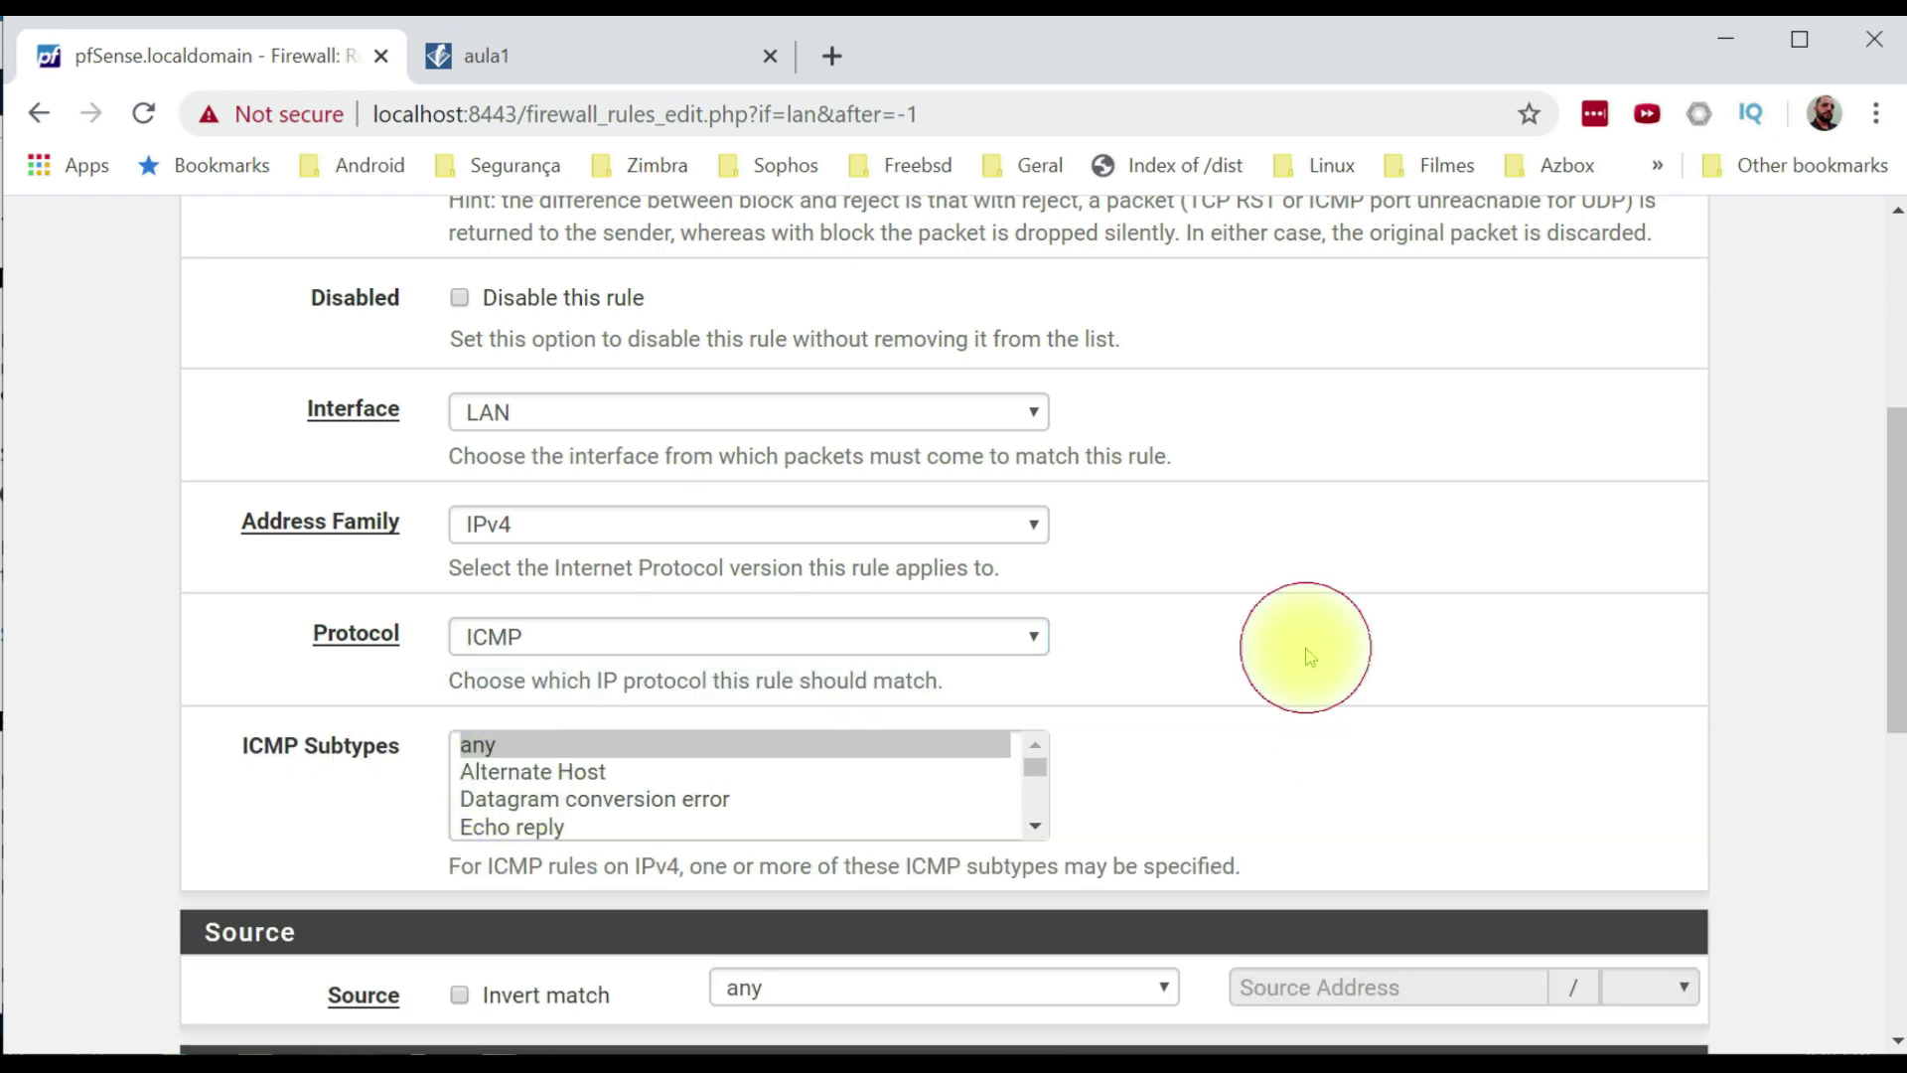
Set the ICMP rule's source to the network 192.168.0.0/24.
scroll(1291, 645, down, 5)
click(854, 496)
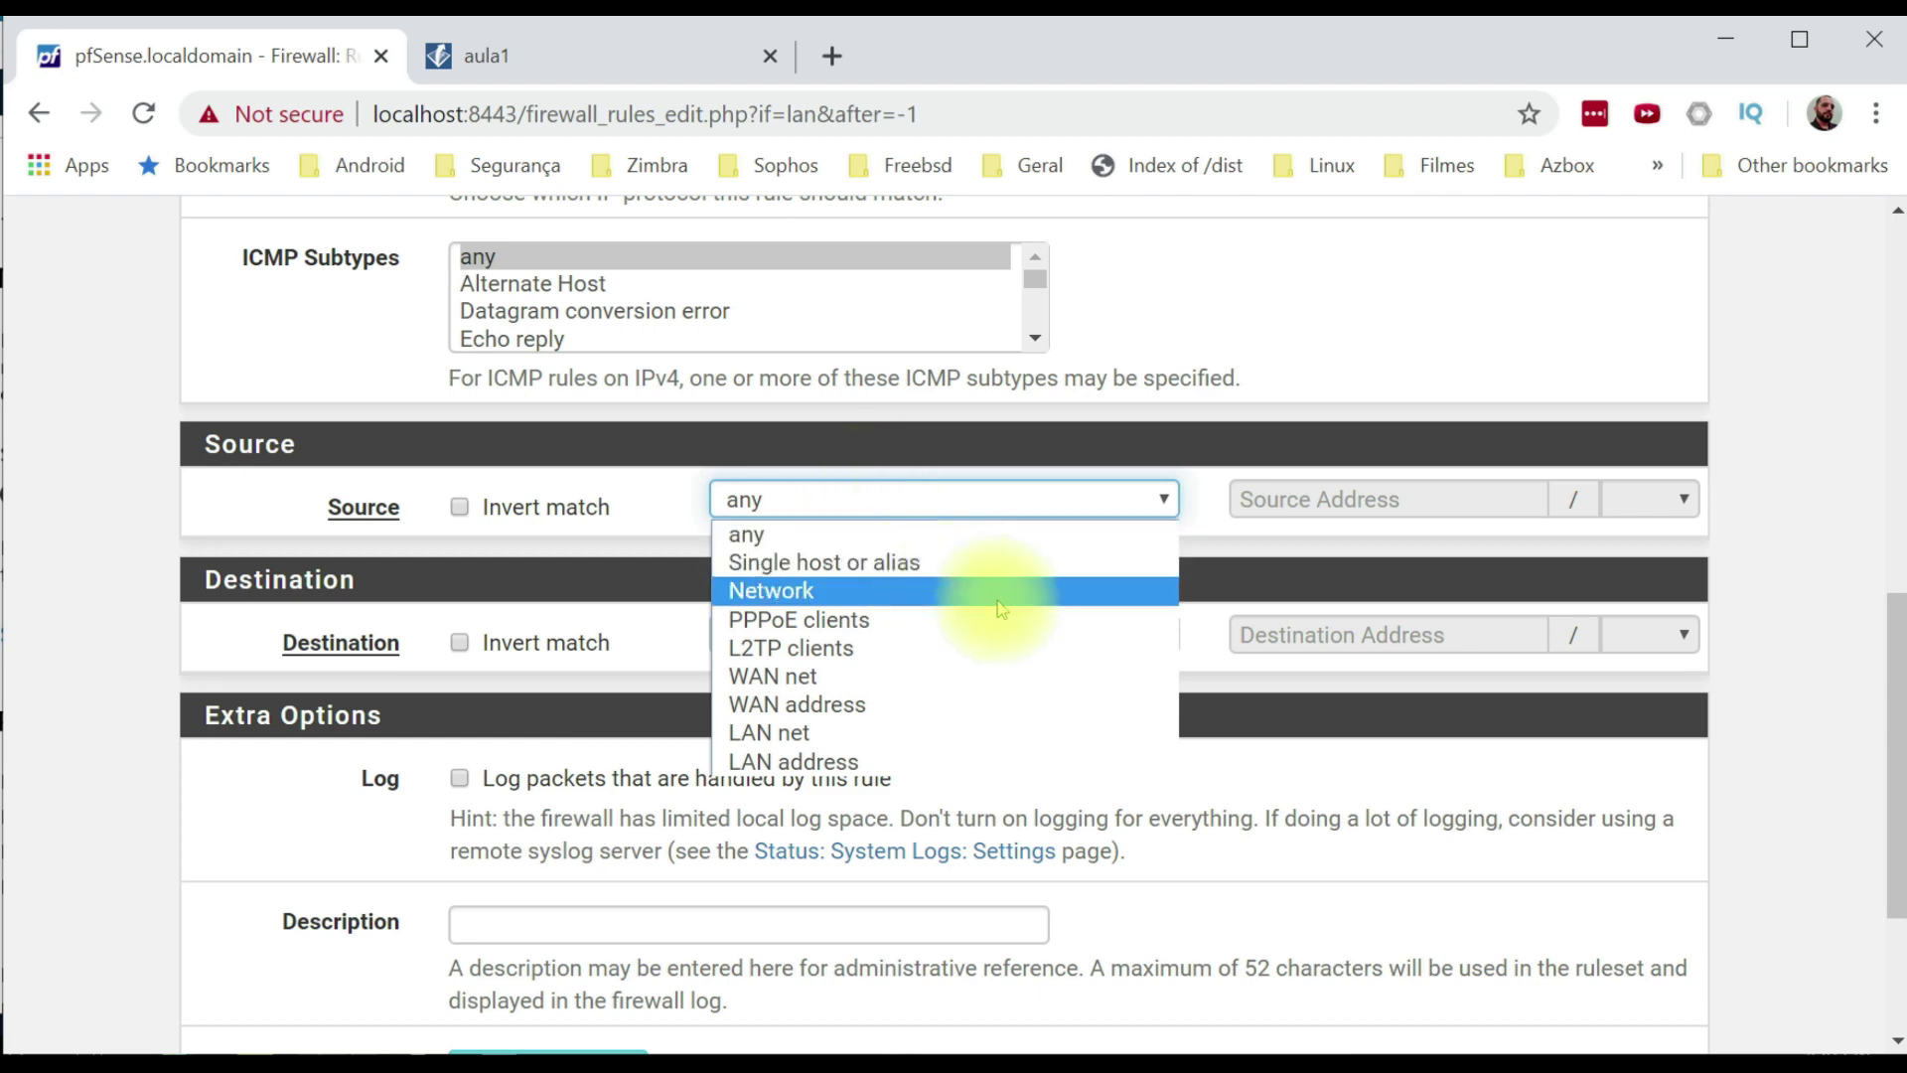
click(295, 485)
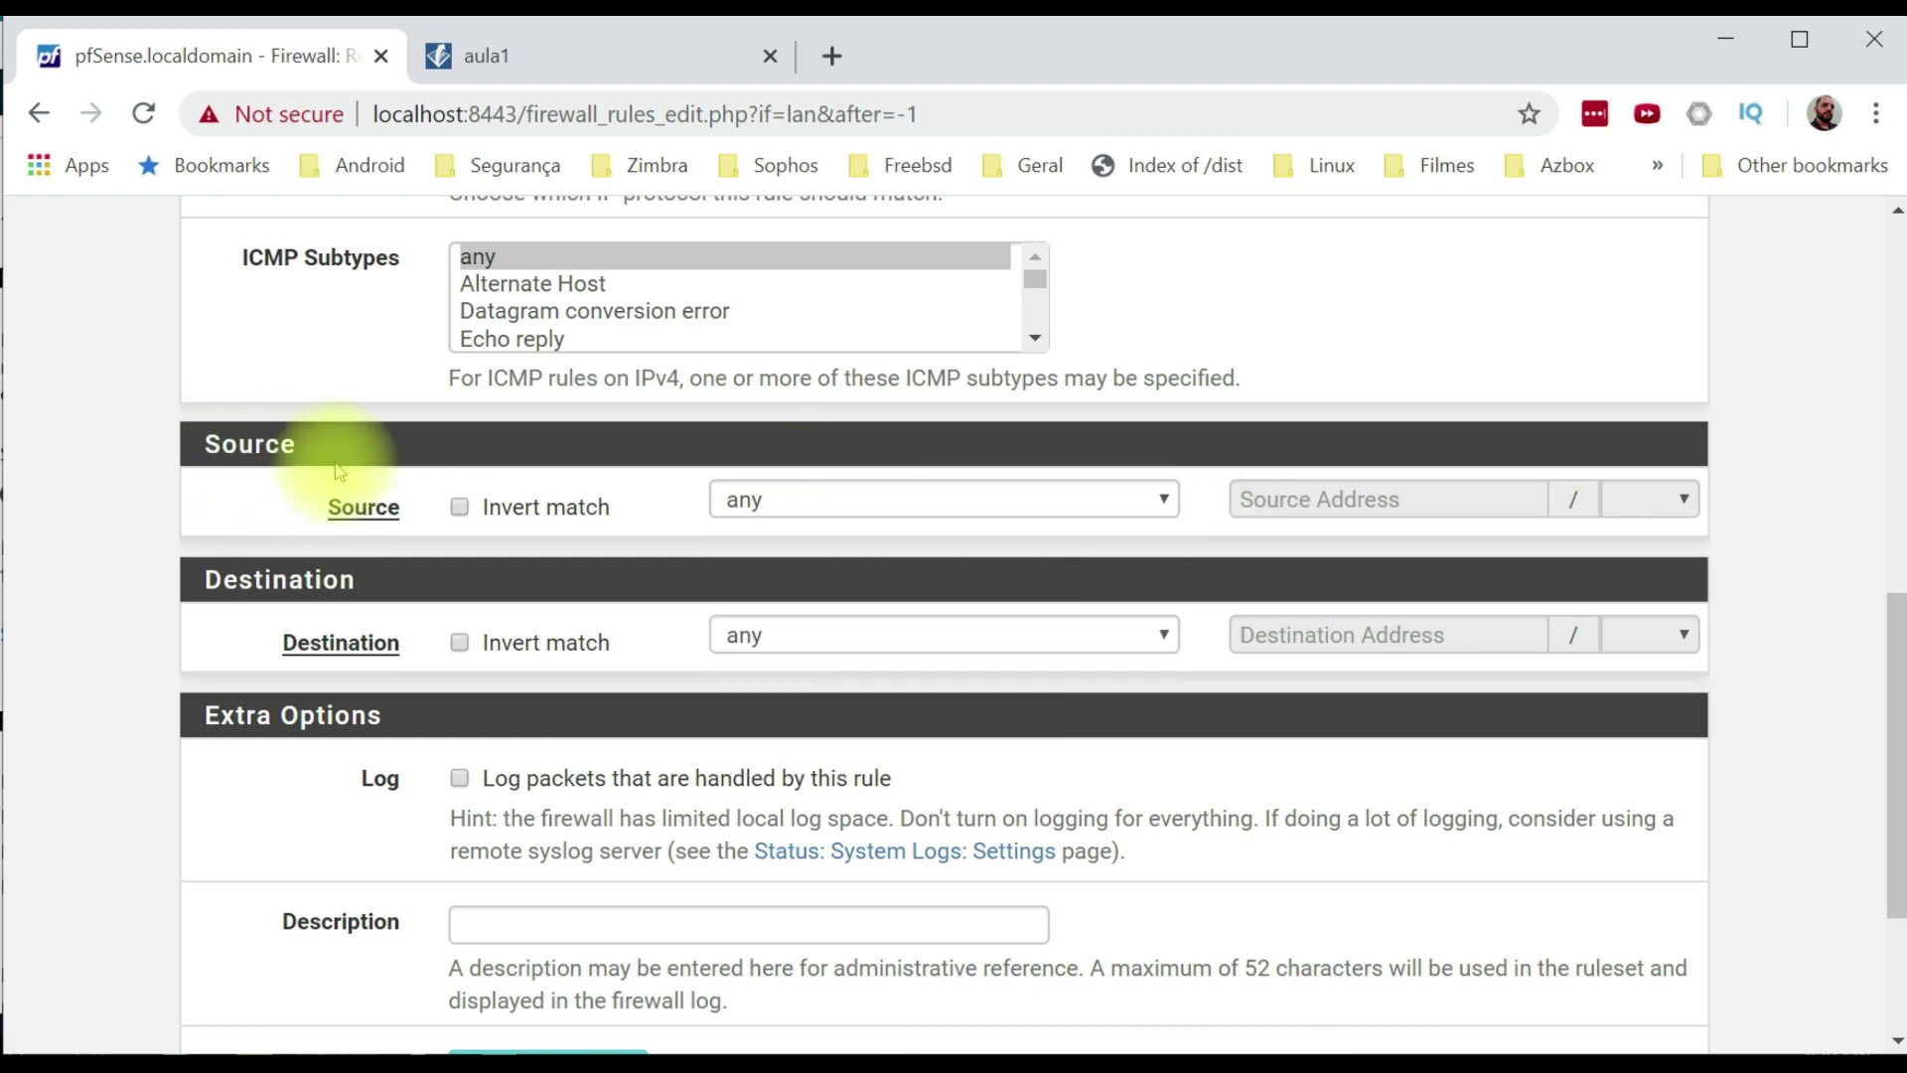
click(790, 502)
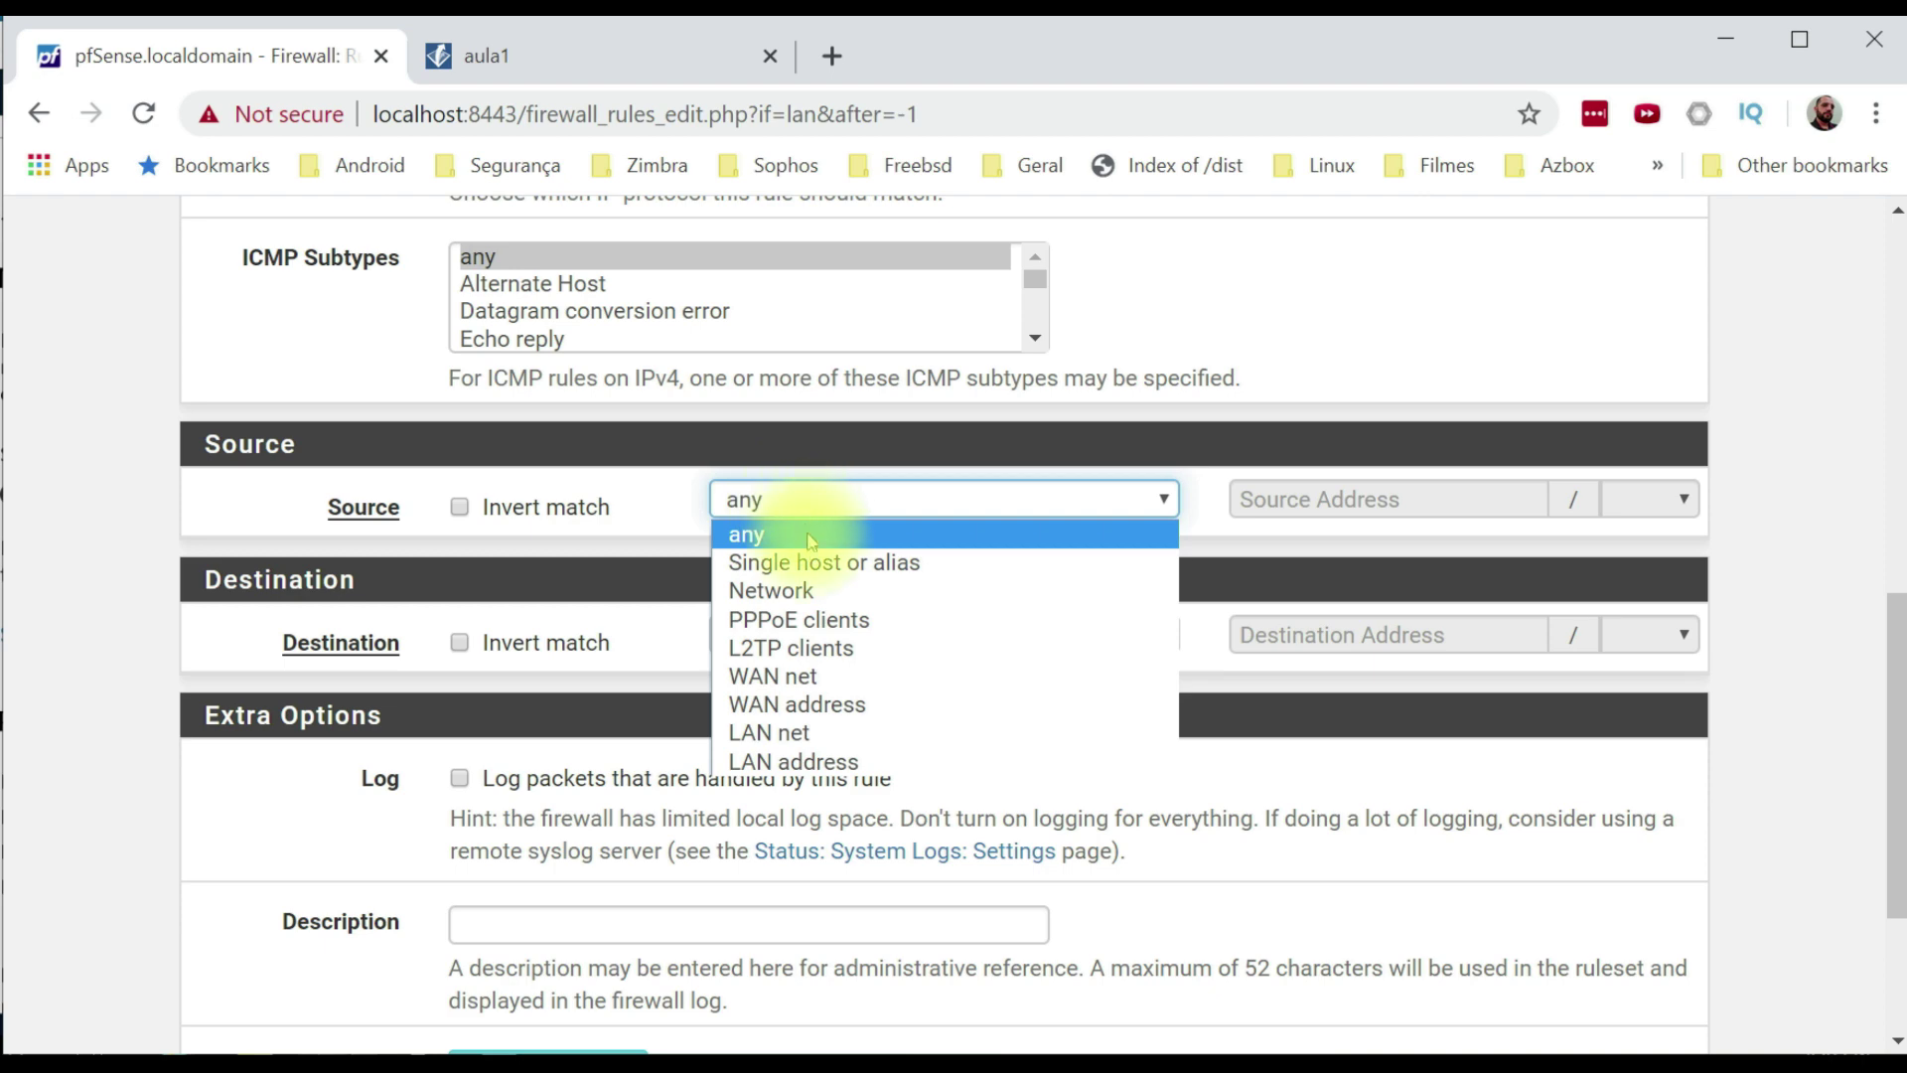
click(820, 594)
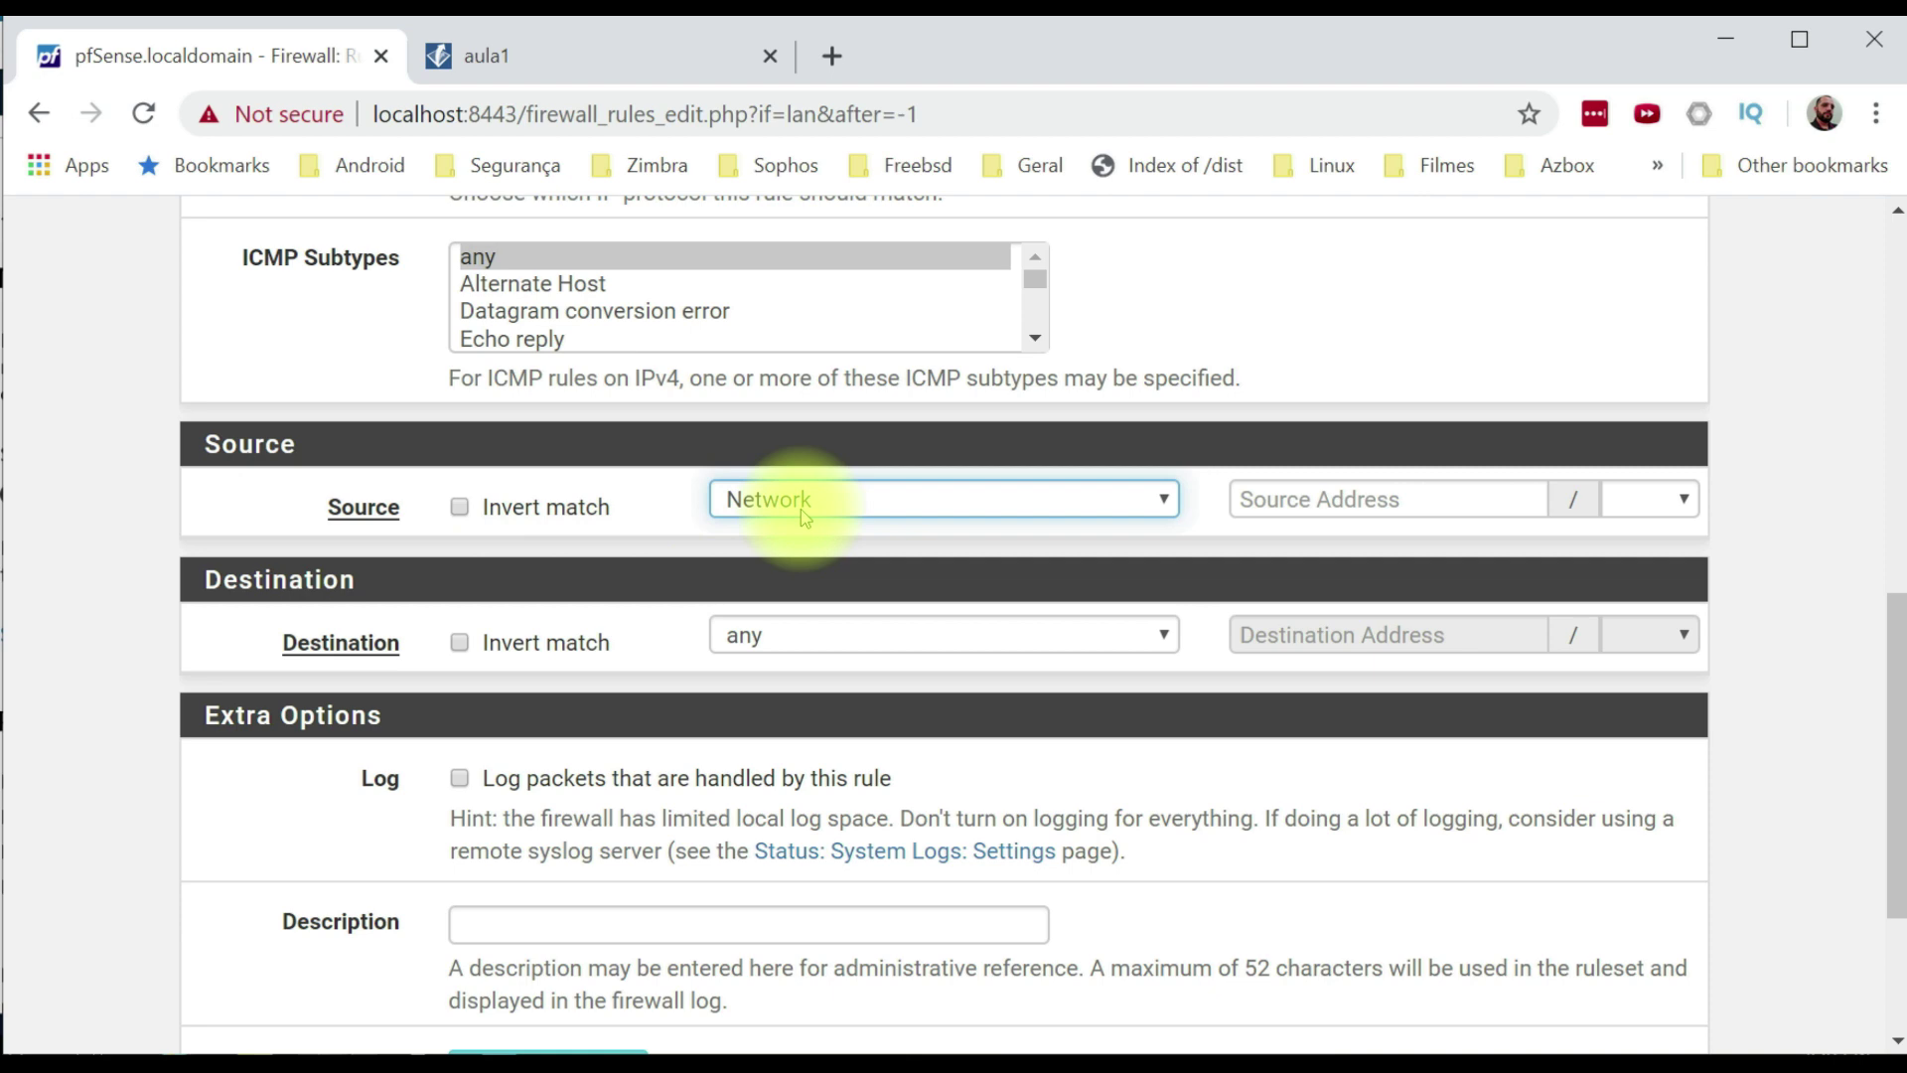
click(1348, 500)
text(192.168.0.0)
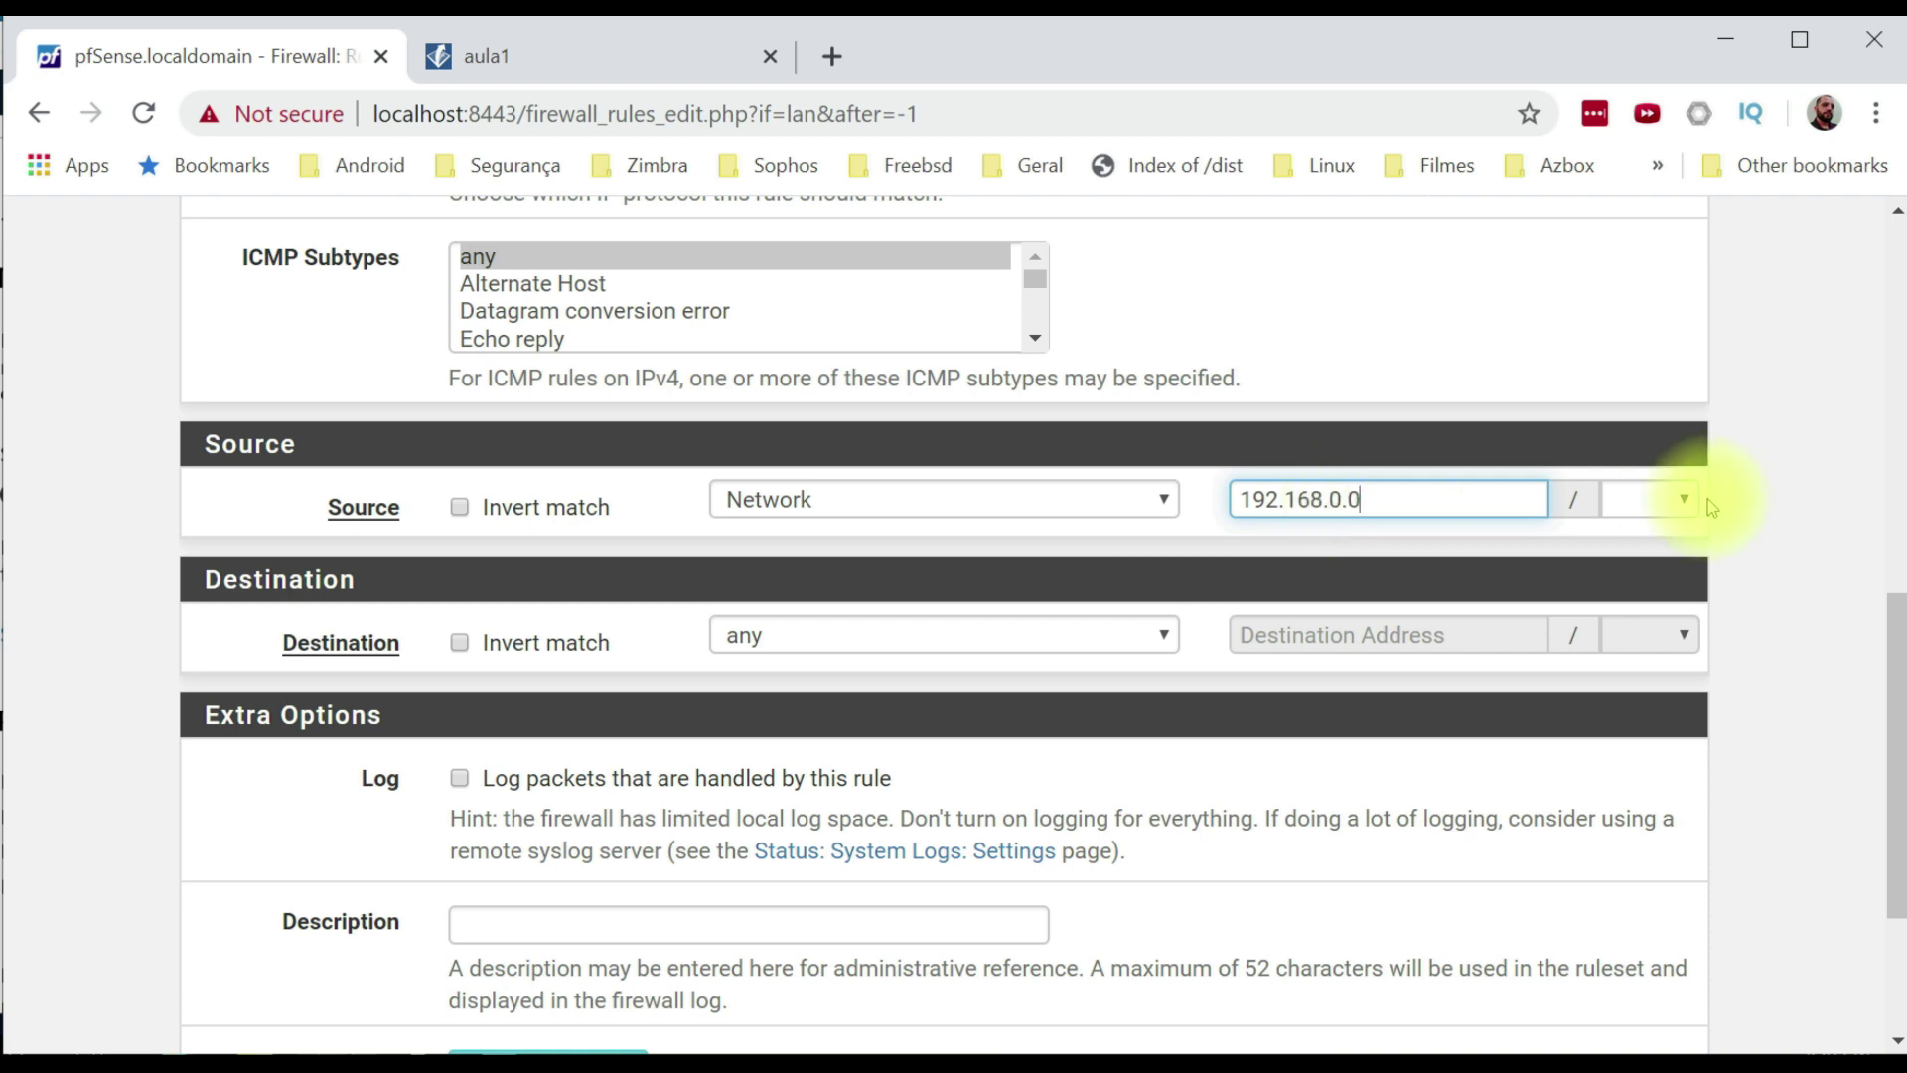
click(1648, 498)
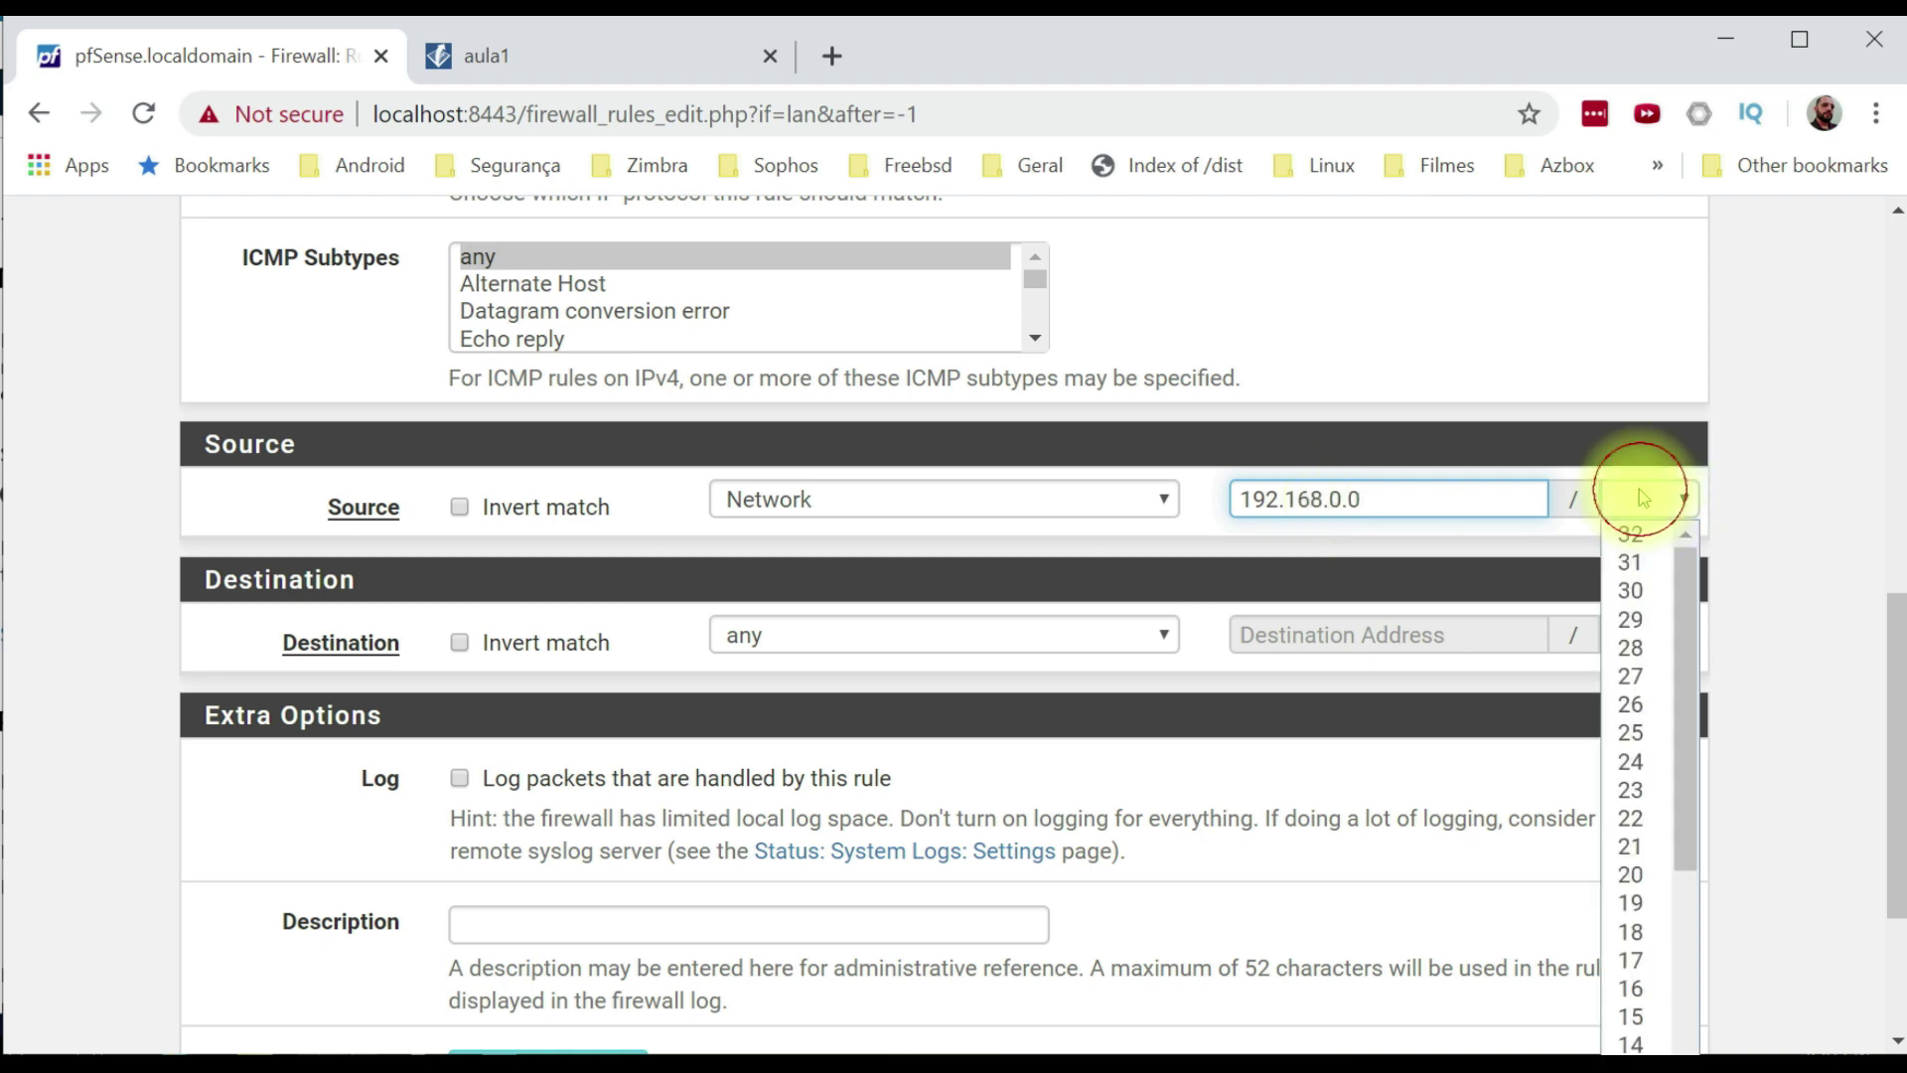
click(1637, 762)
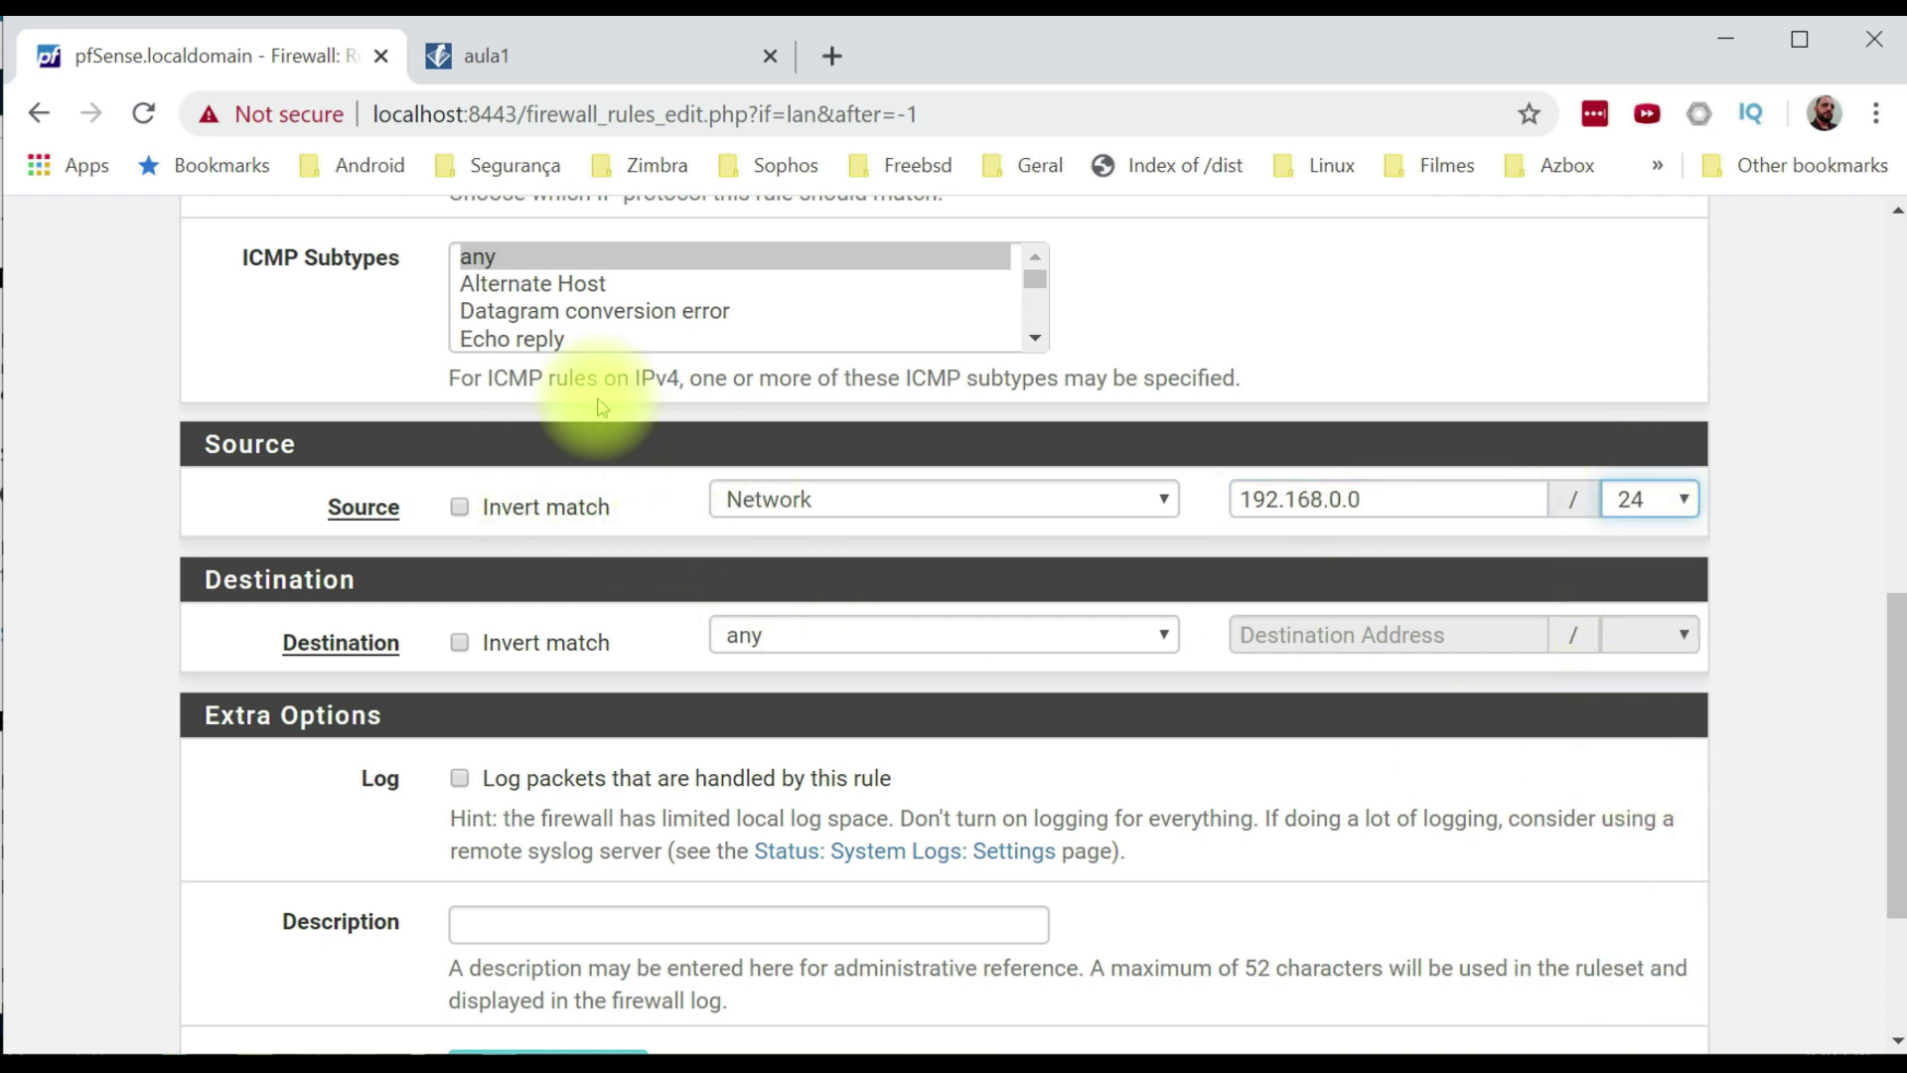
Set the rule's destination to LAN address, then save the rule and apply the firewall changes.
scroll(489, 368, up, 5)
scroll(437, 546, down, 4)
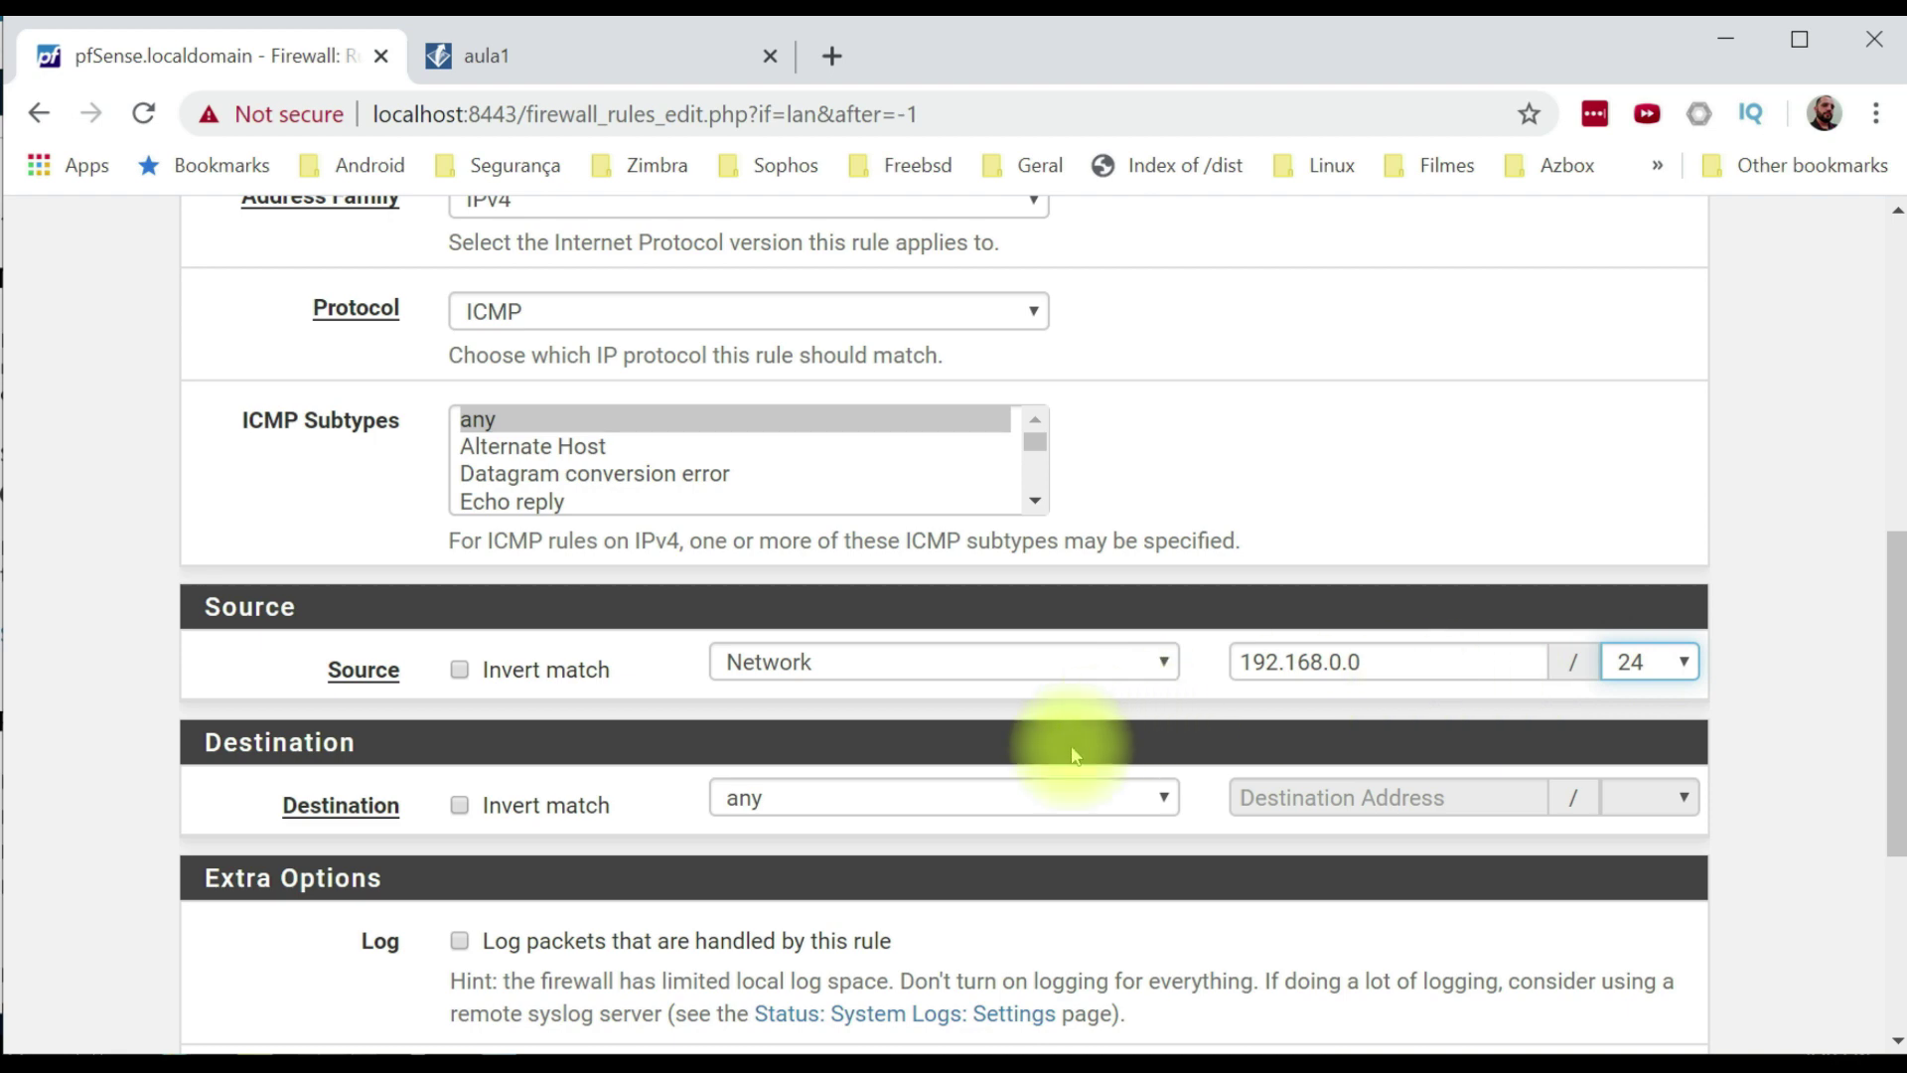
scroll(1098, 741, down, 3)
click(874, 475)
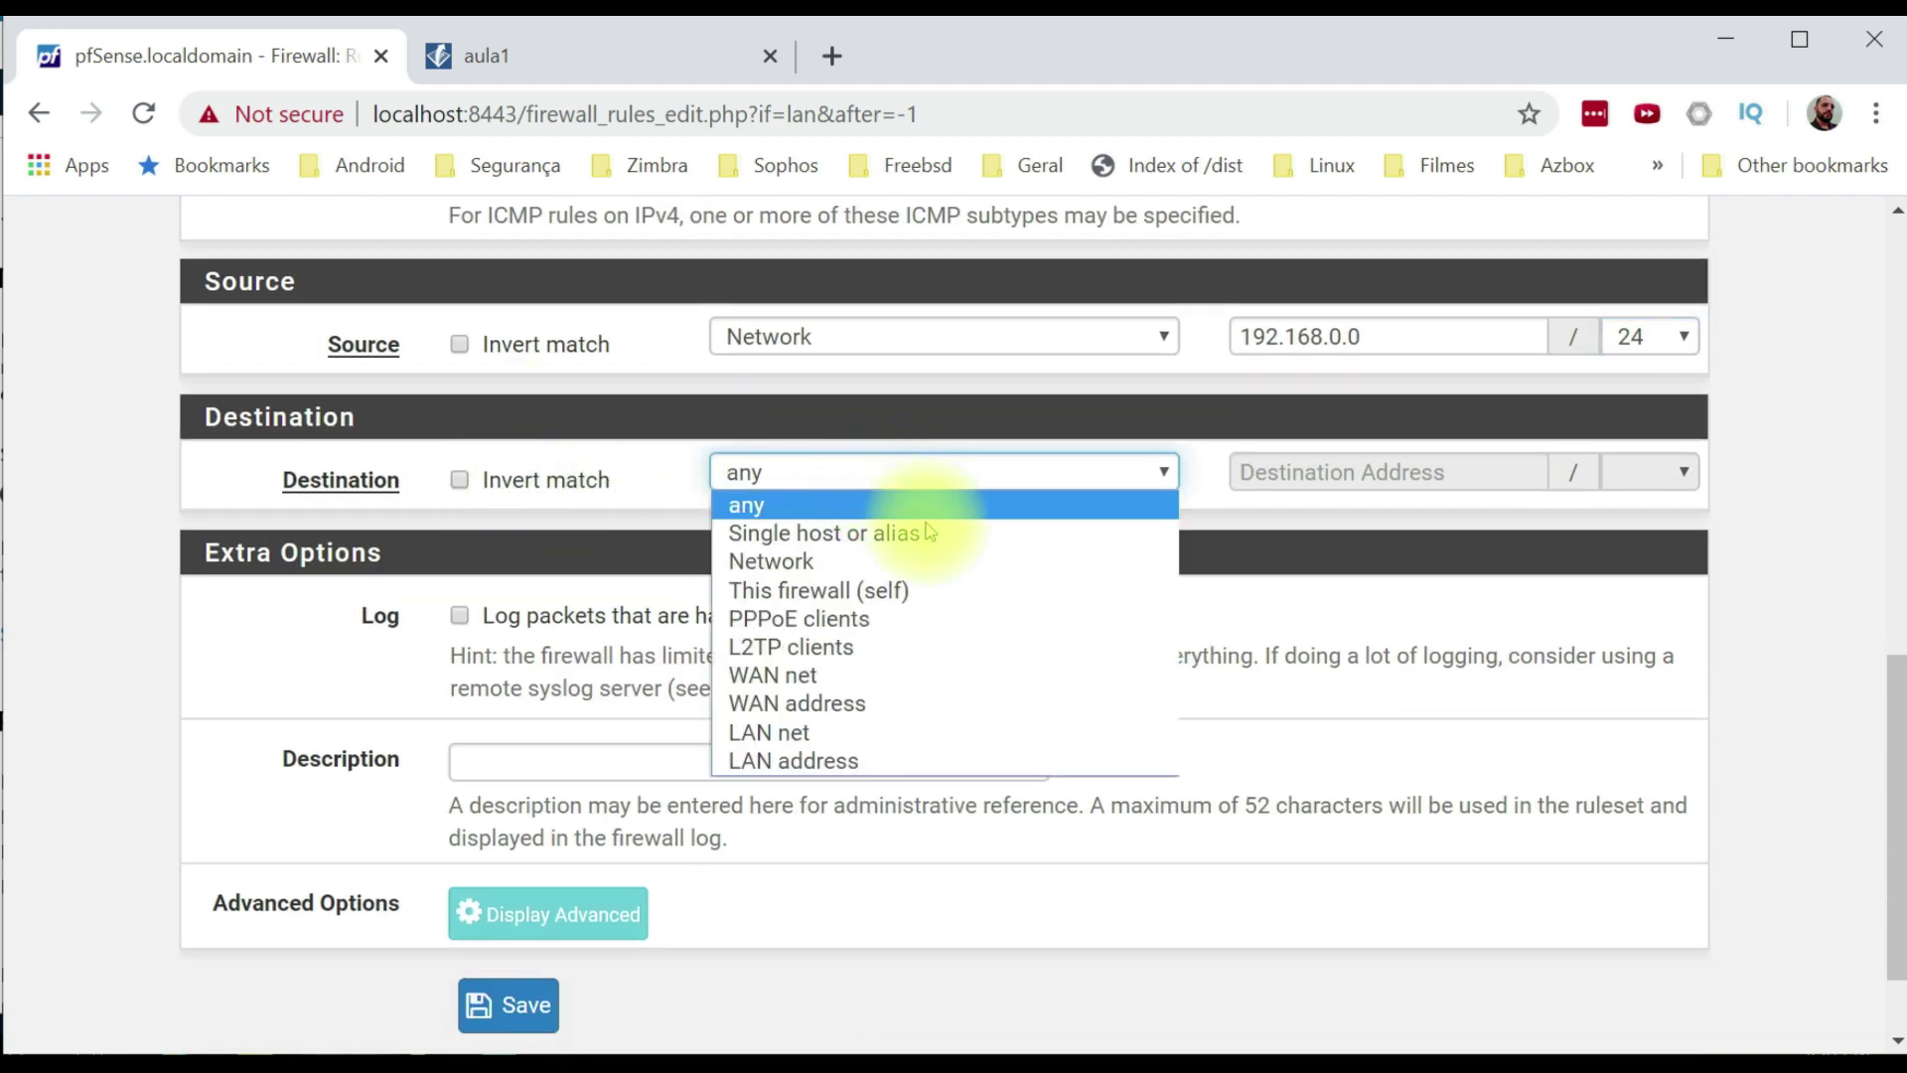
click(854, 765)
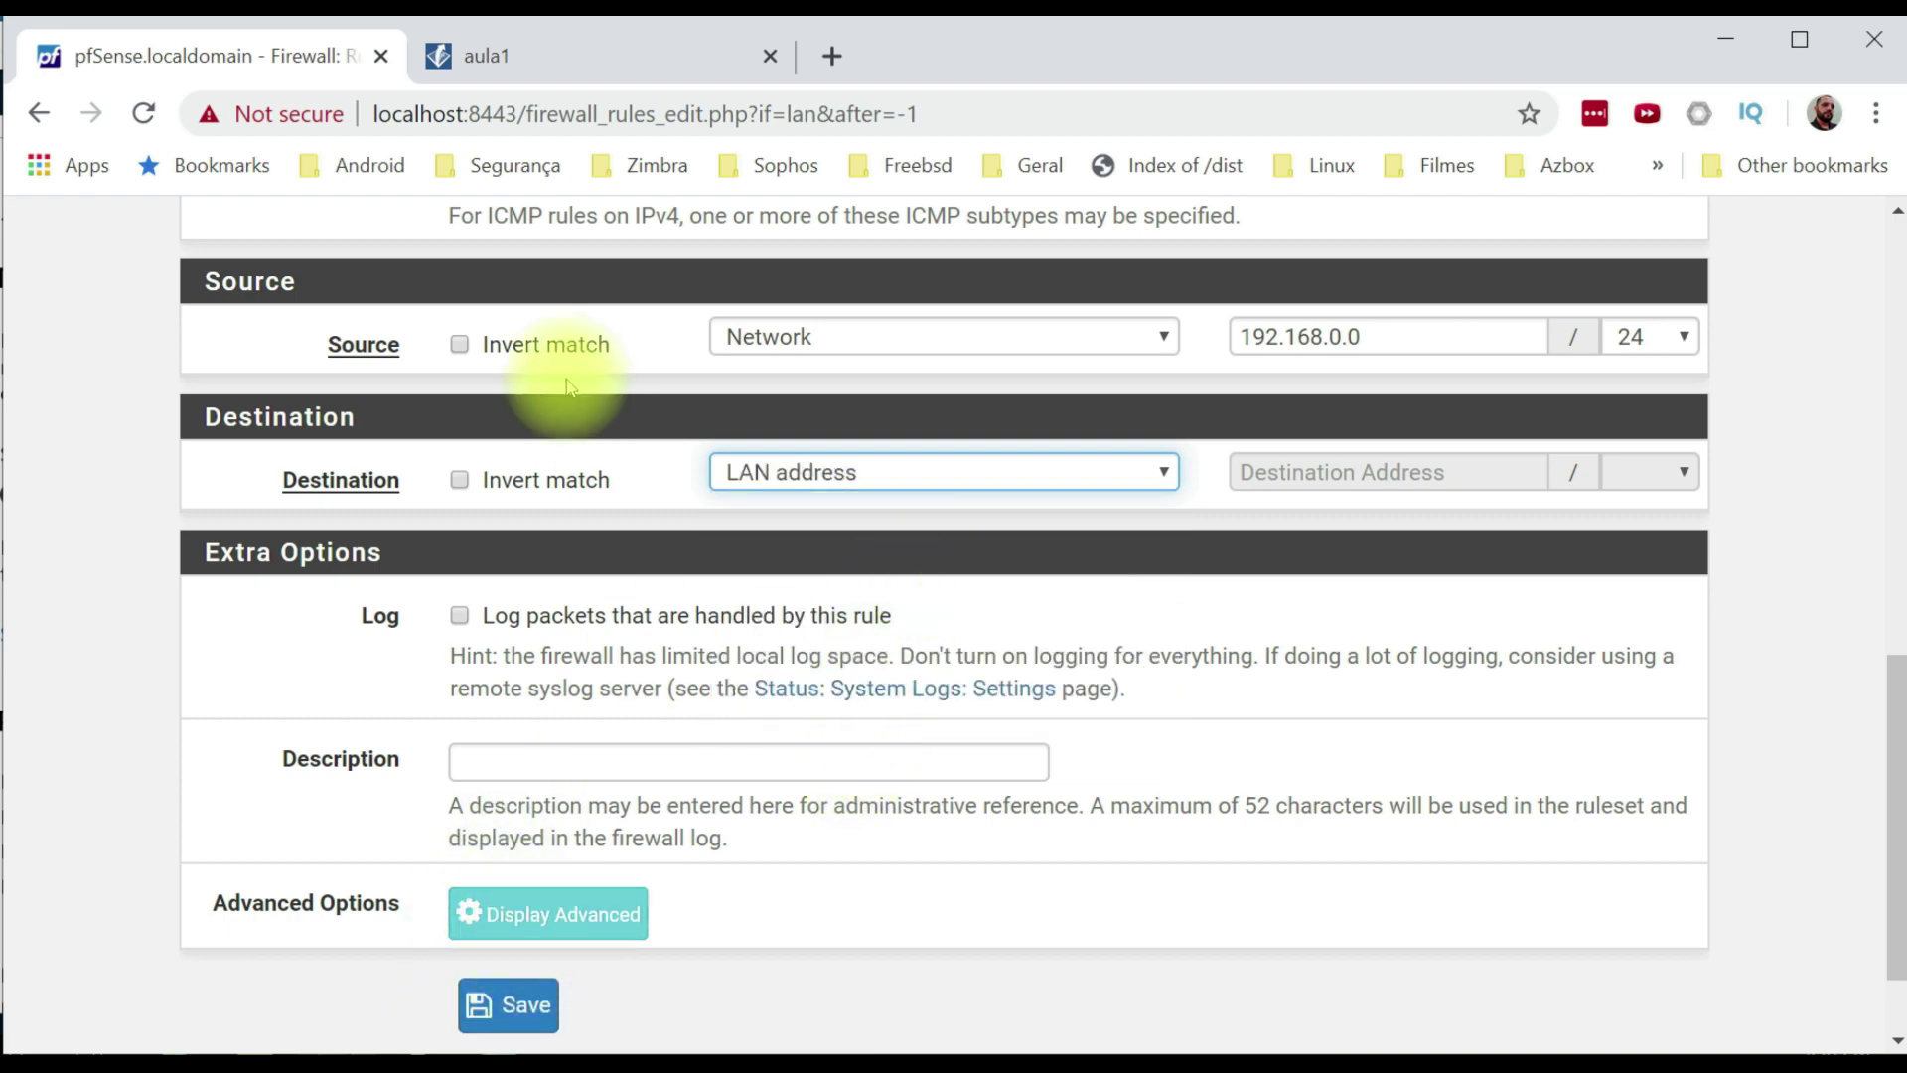
click(537, 1008)
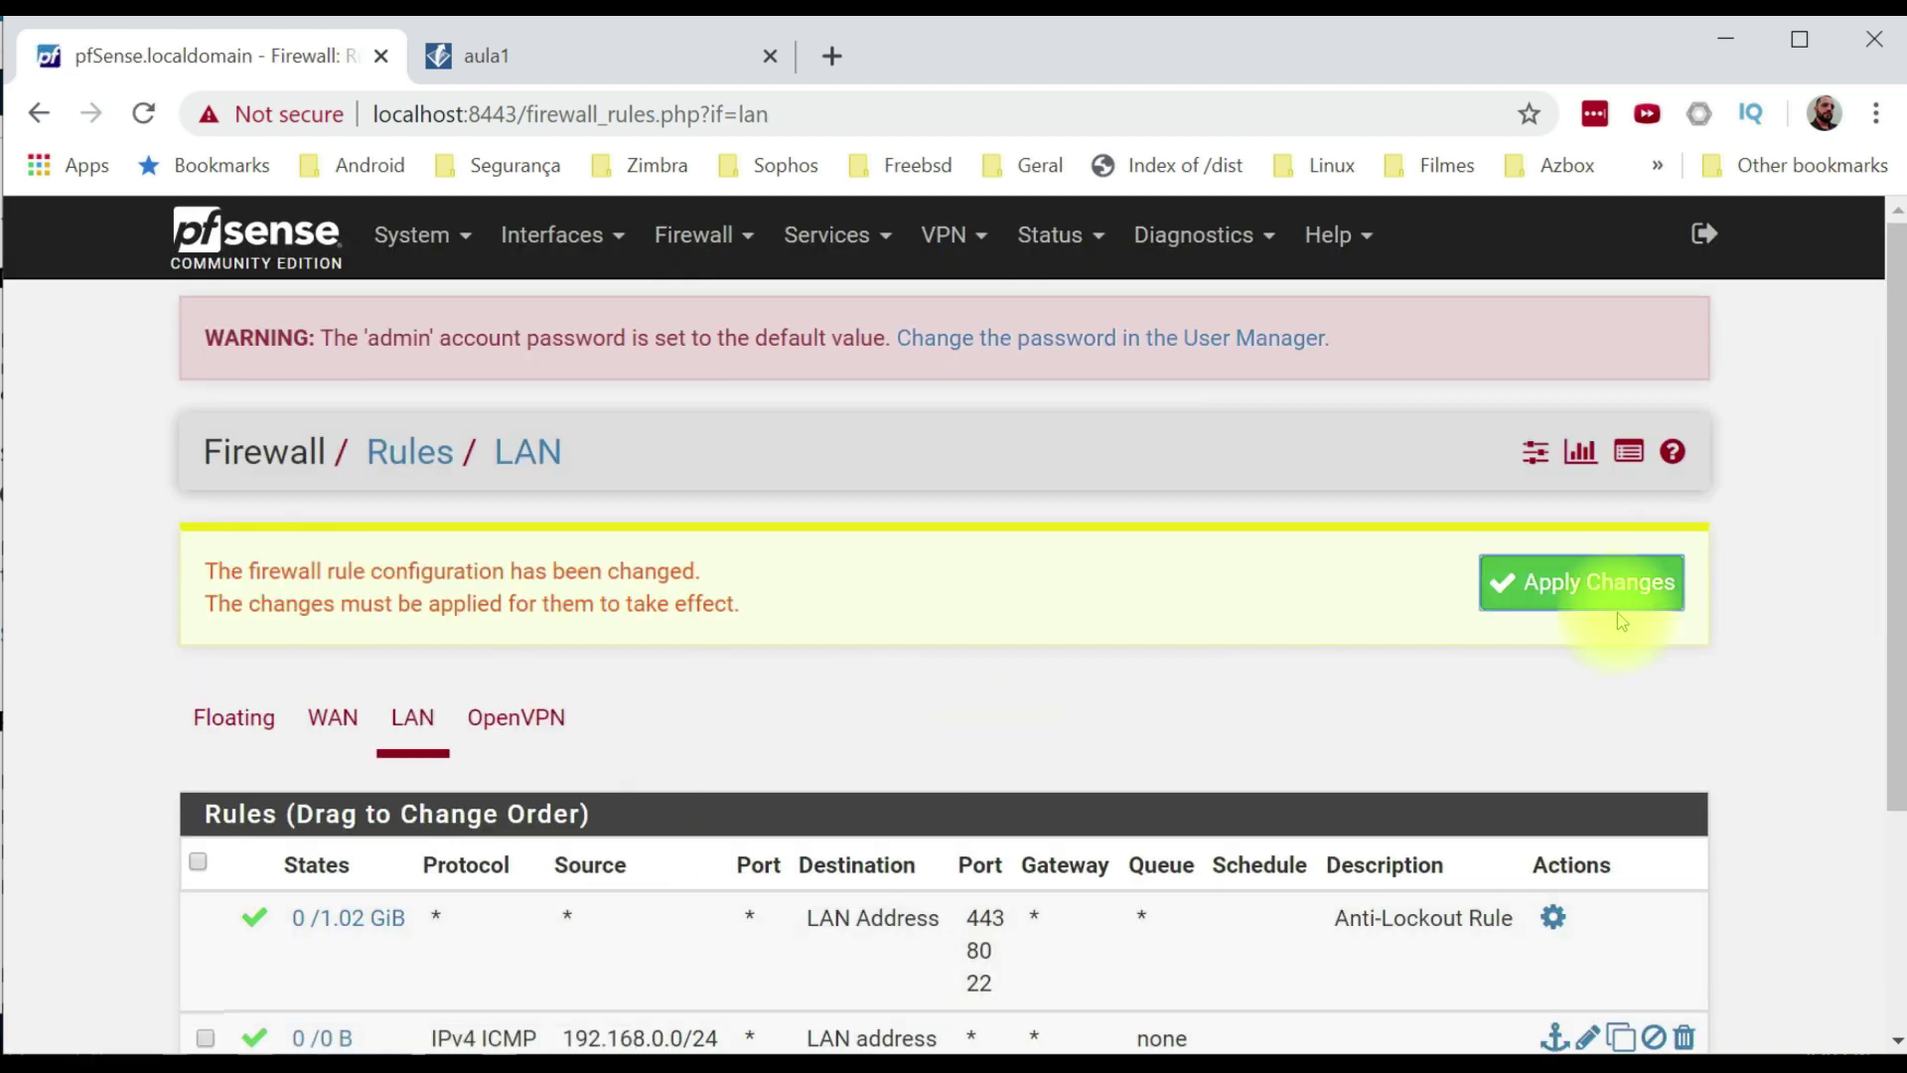
click(1611, 590)
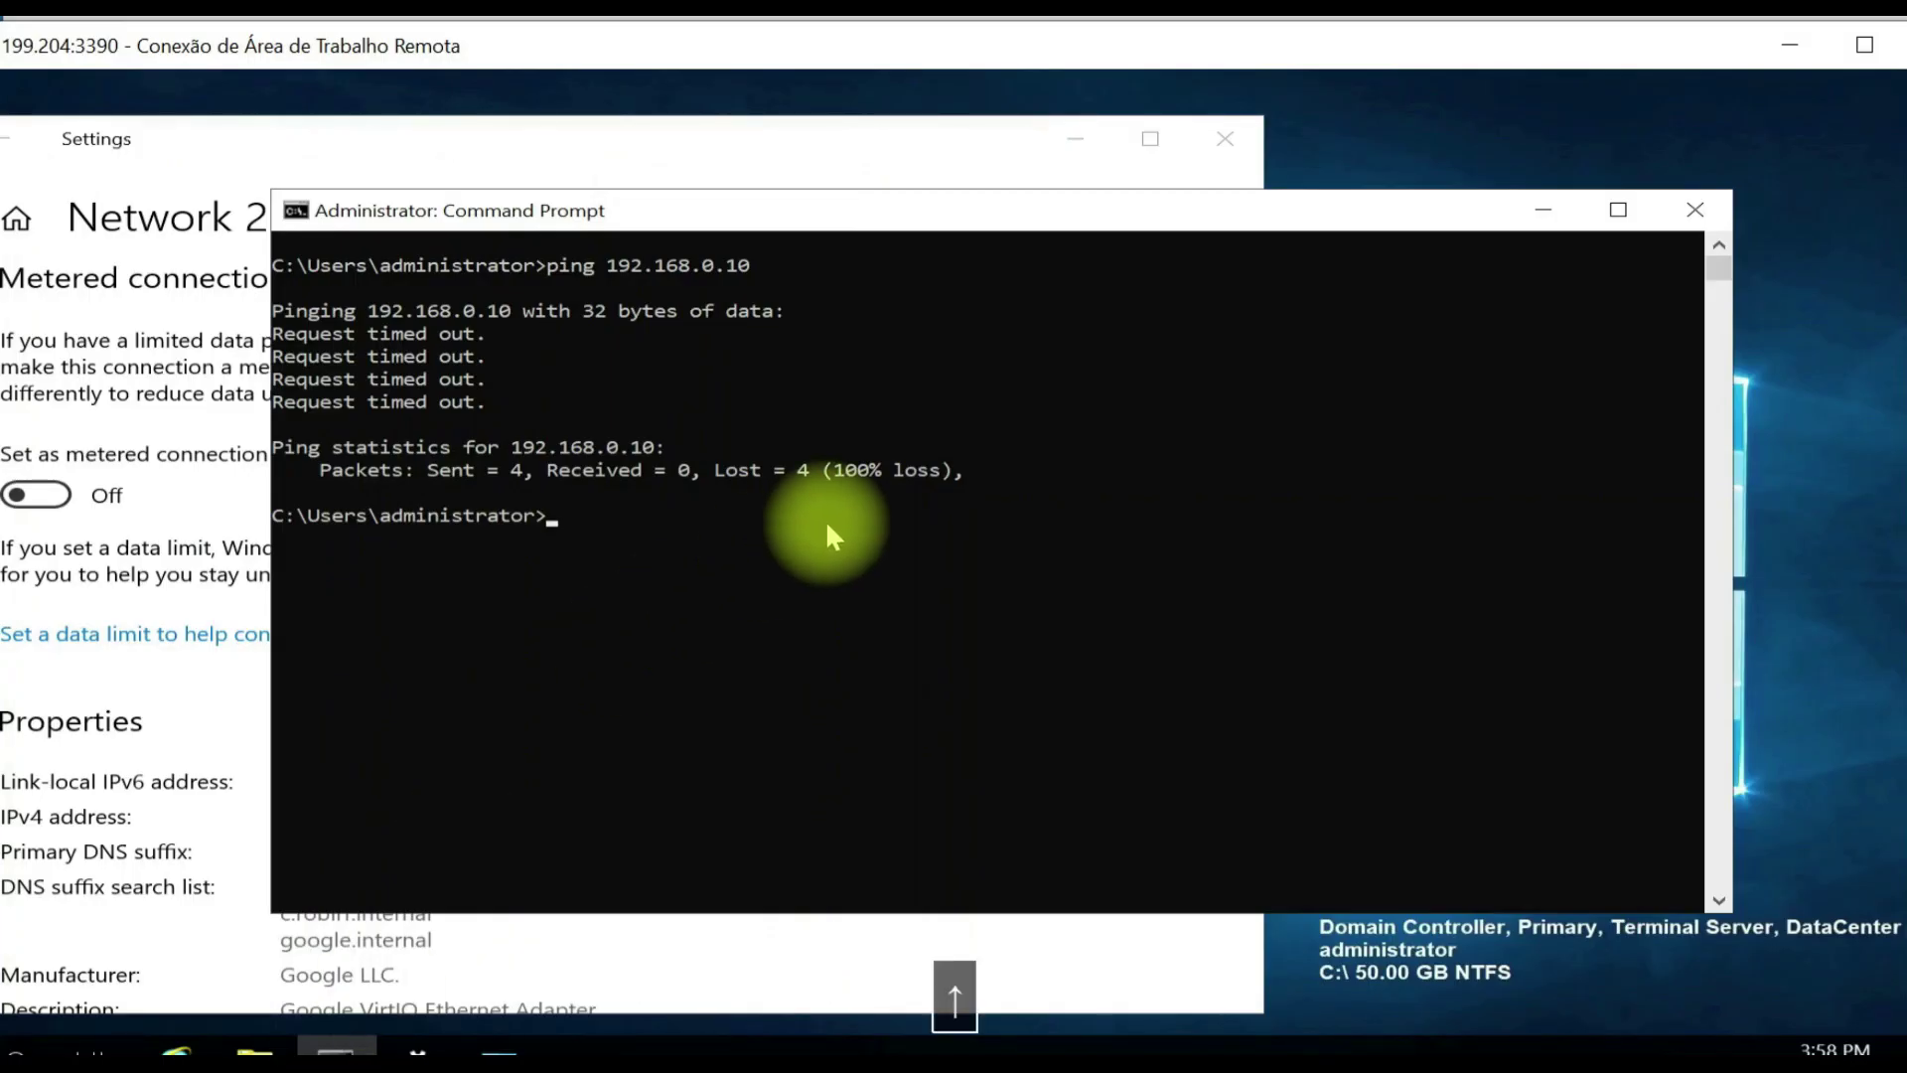
Switch to the server's Command Prompt in the Remote Desktop session and ping 192.168.0.10, then 8.8.8.8.
key(Up)
key(Return)
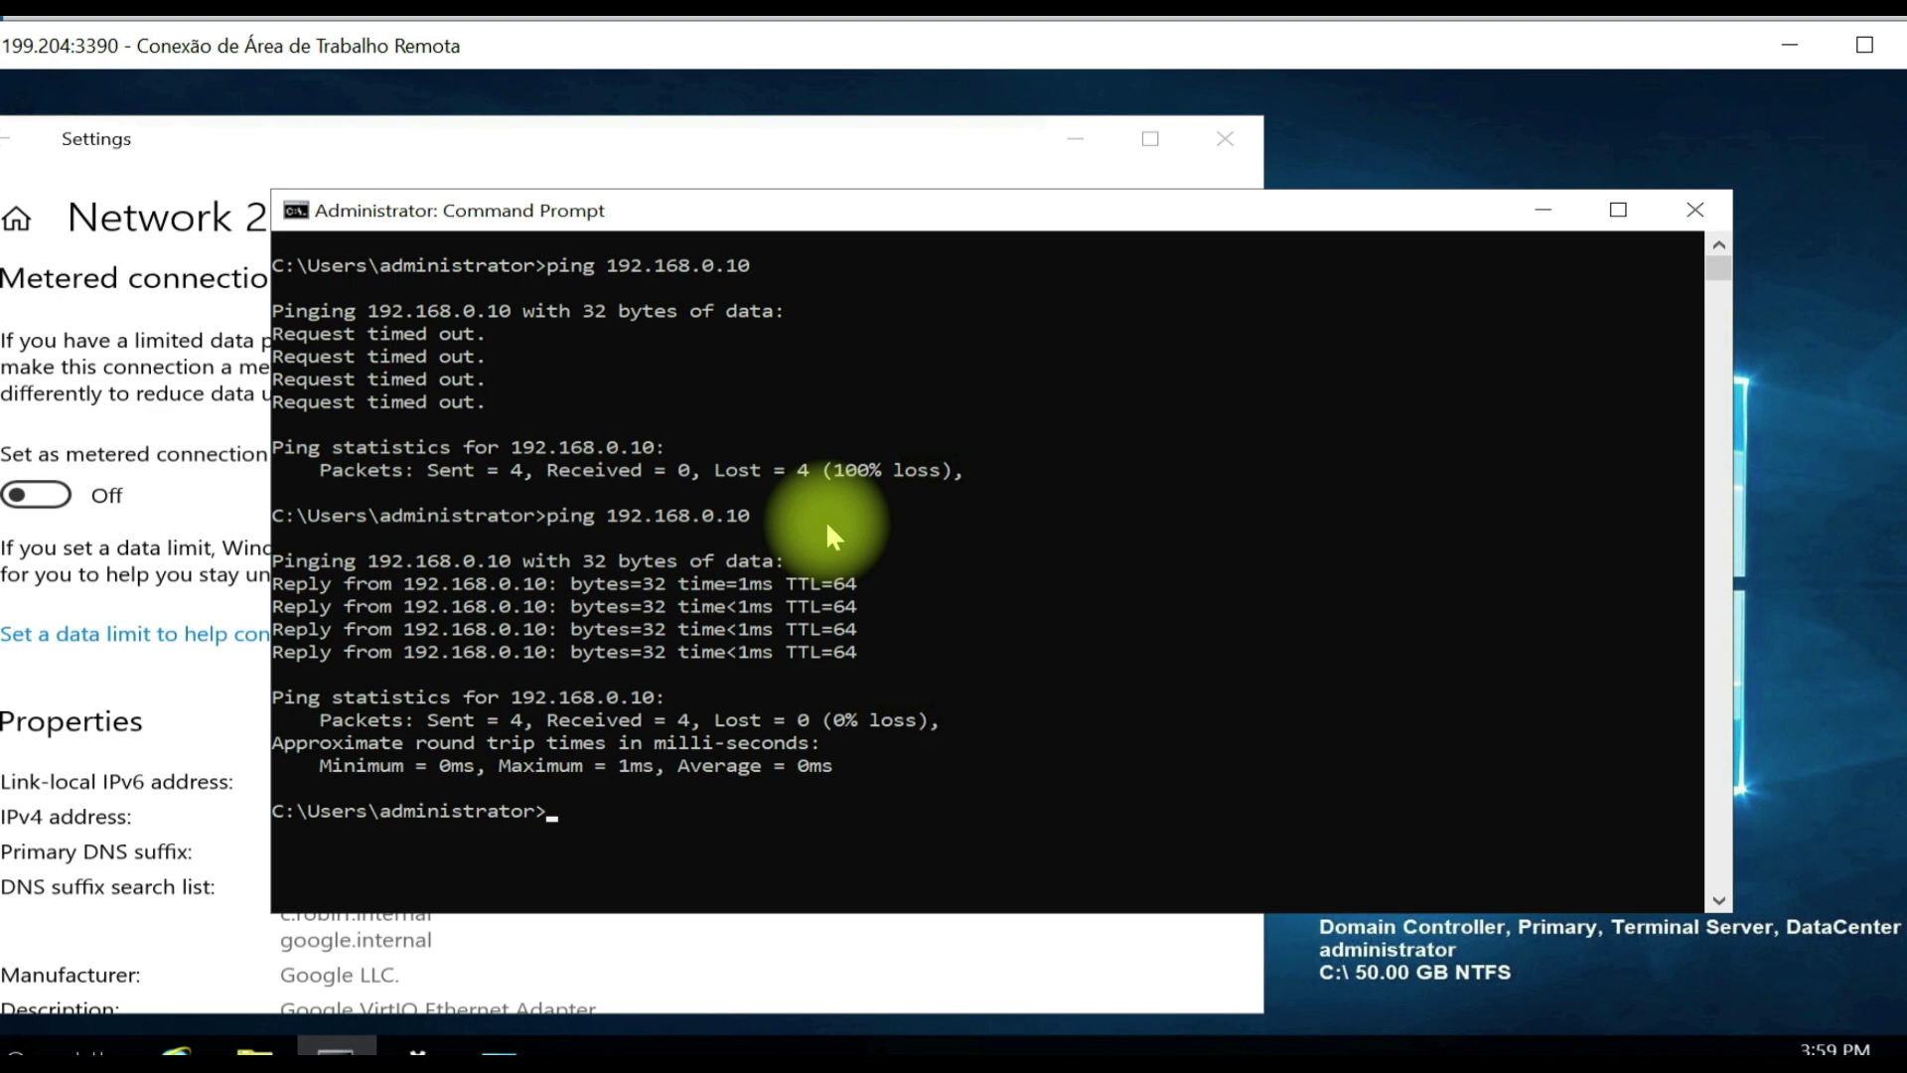
text(ping 8.8.8.8)
key(Return)
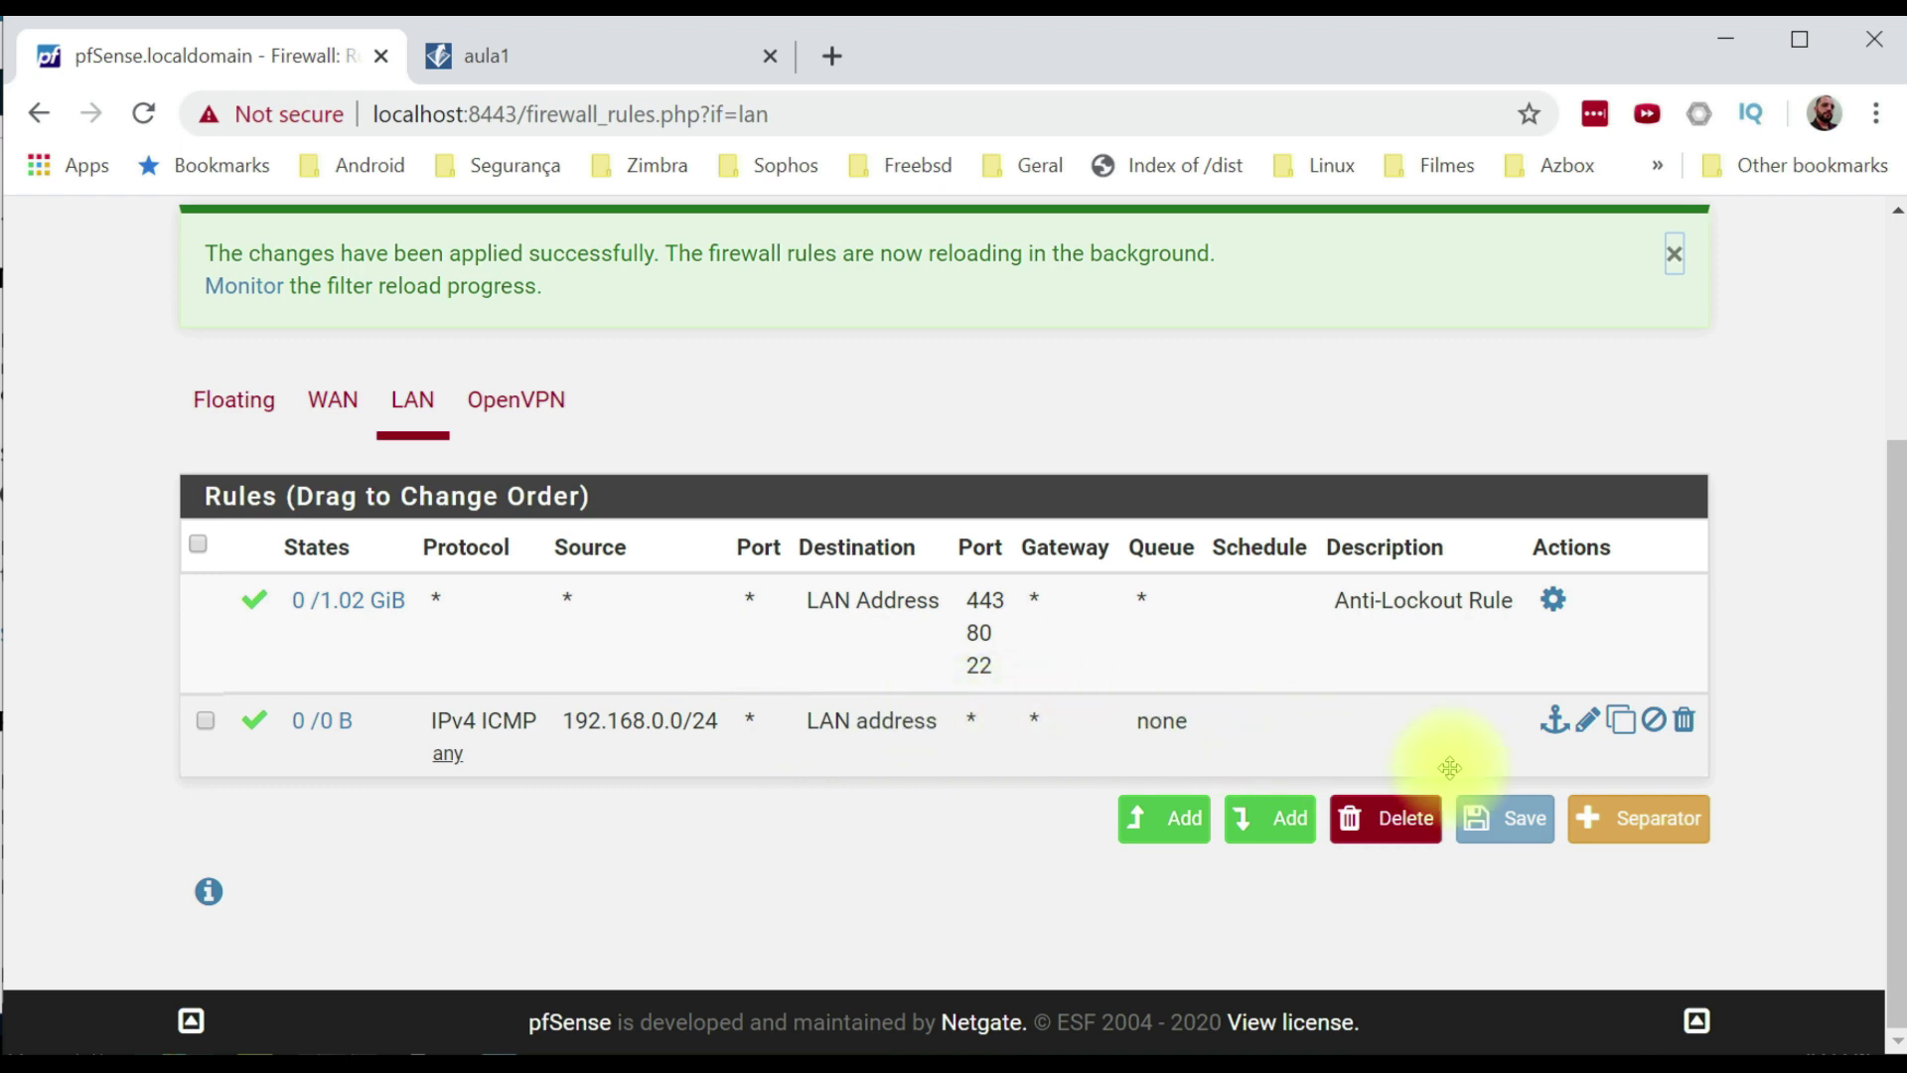
Switch back to pfSense, change the LAN ICMP rule's destination to any, and save and apply the change.
click(1585, 730)
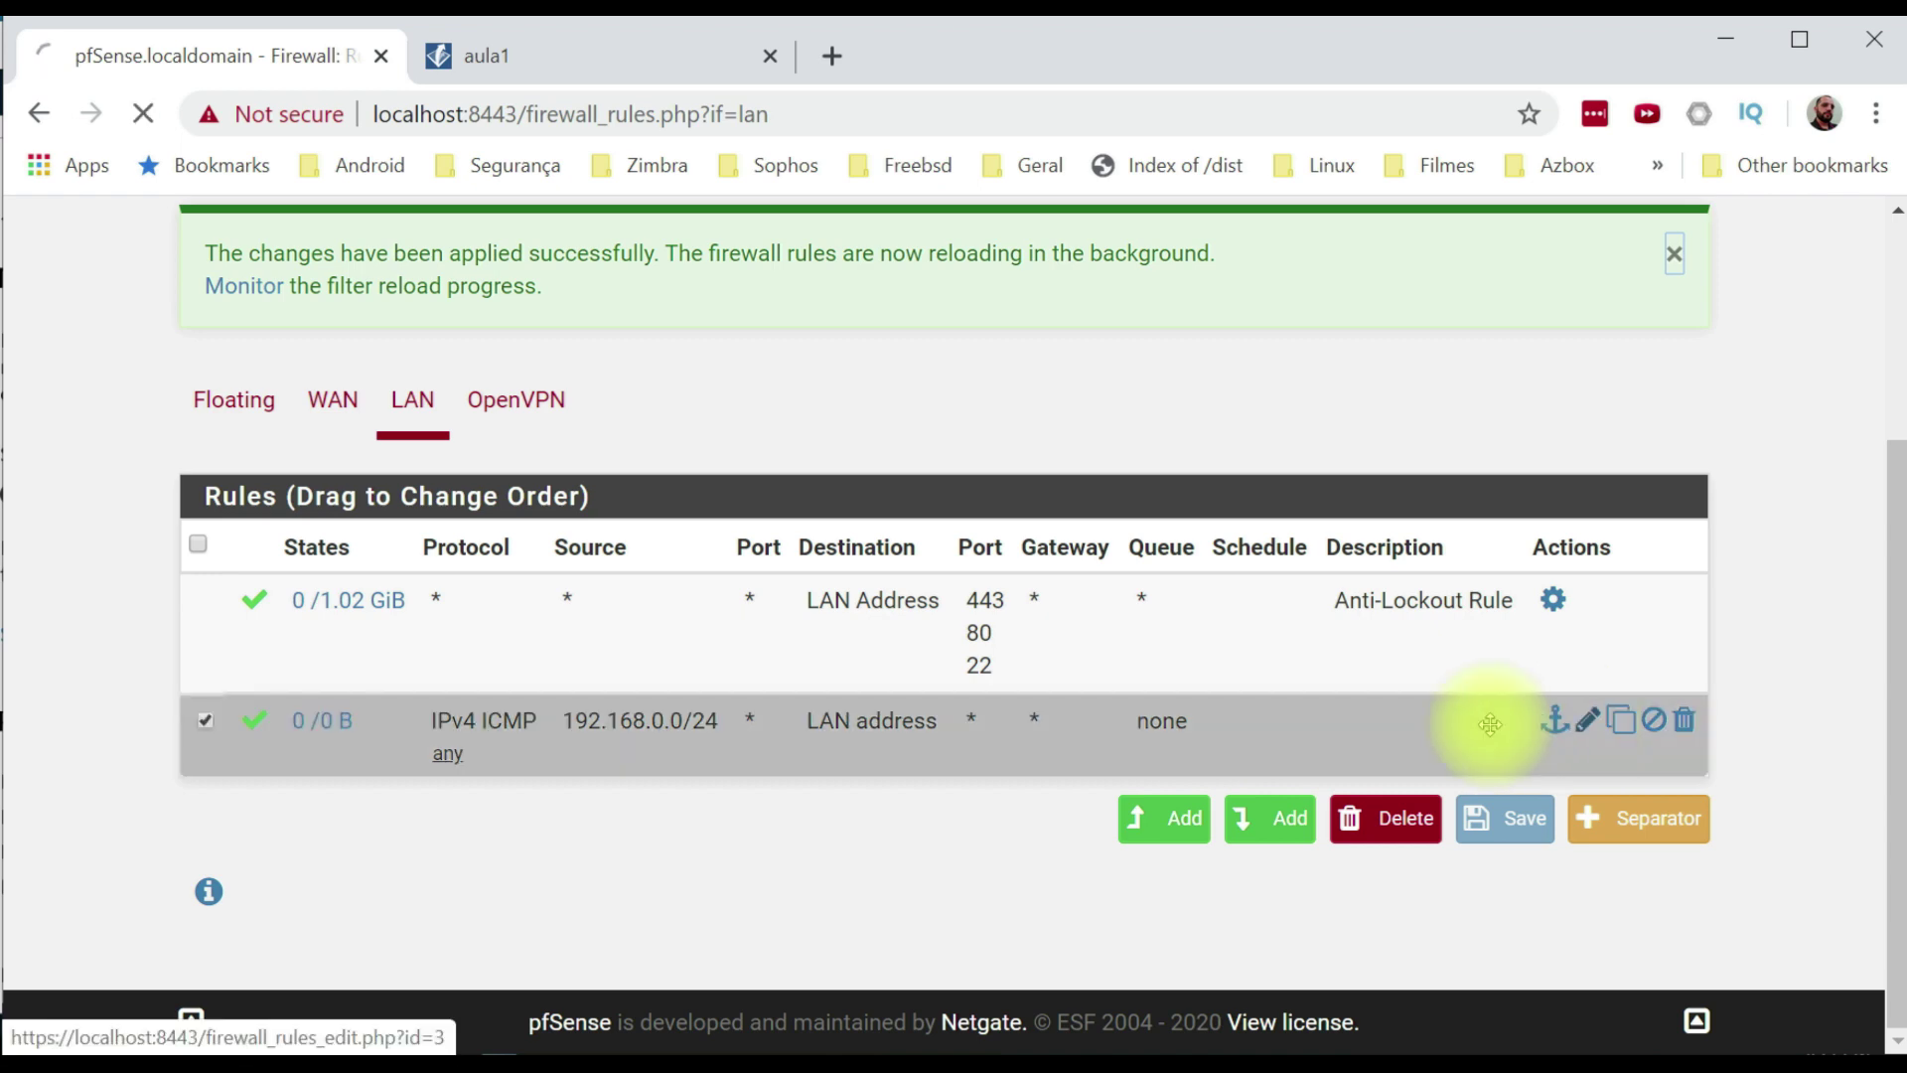
scroll(980, 681, down, 10)
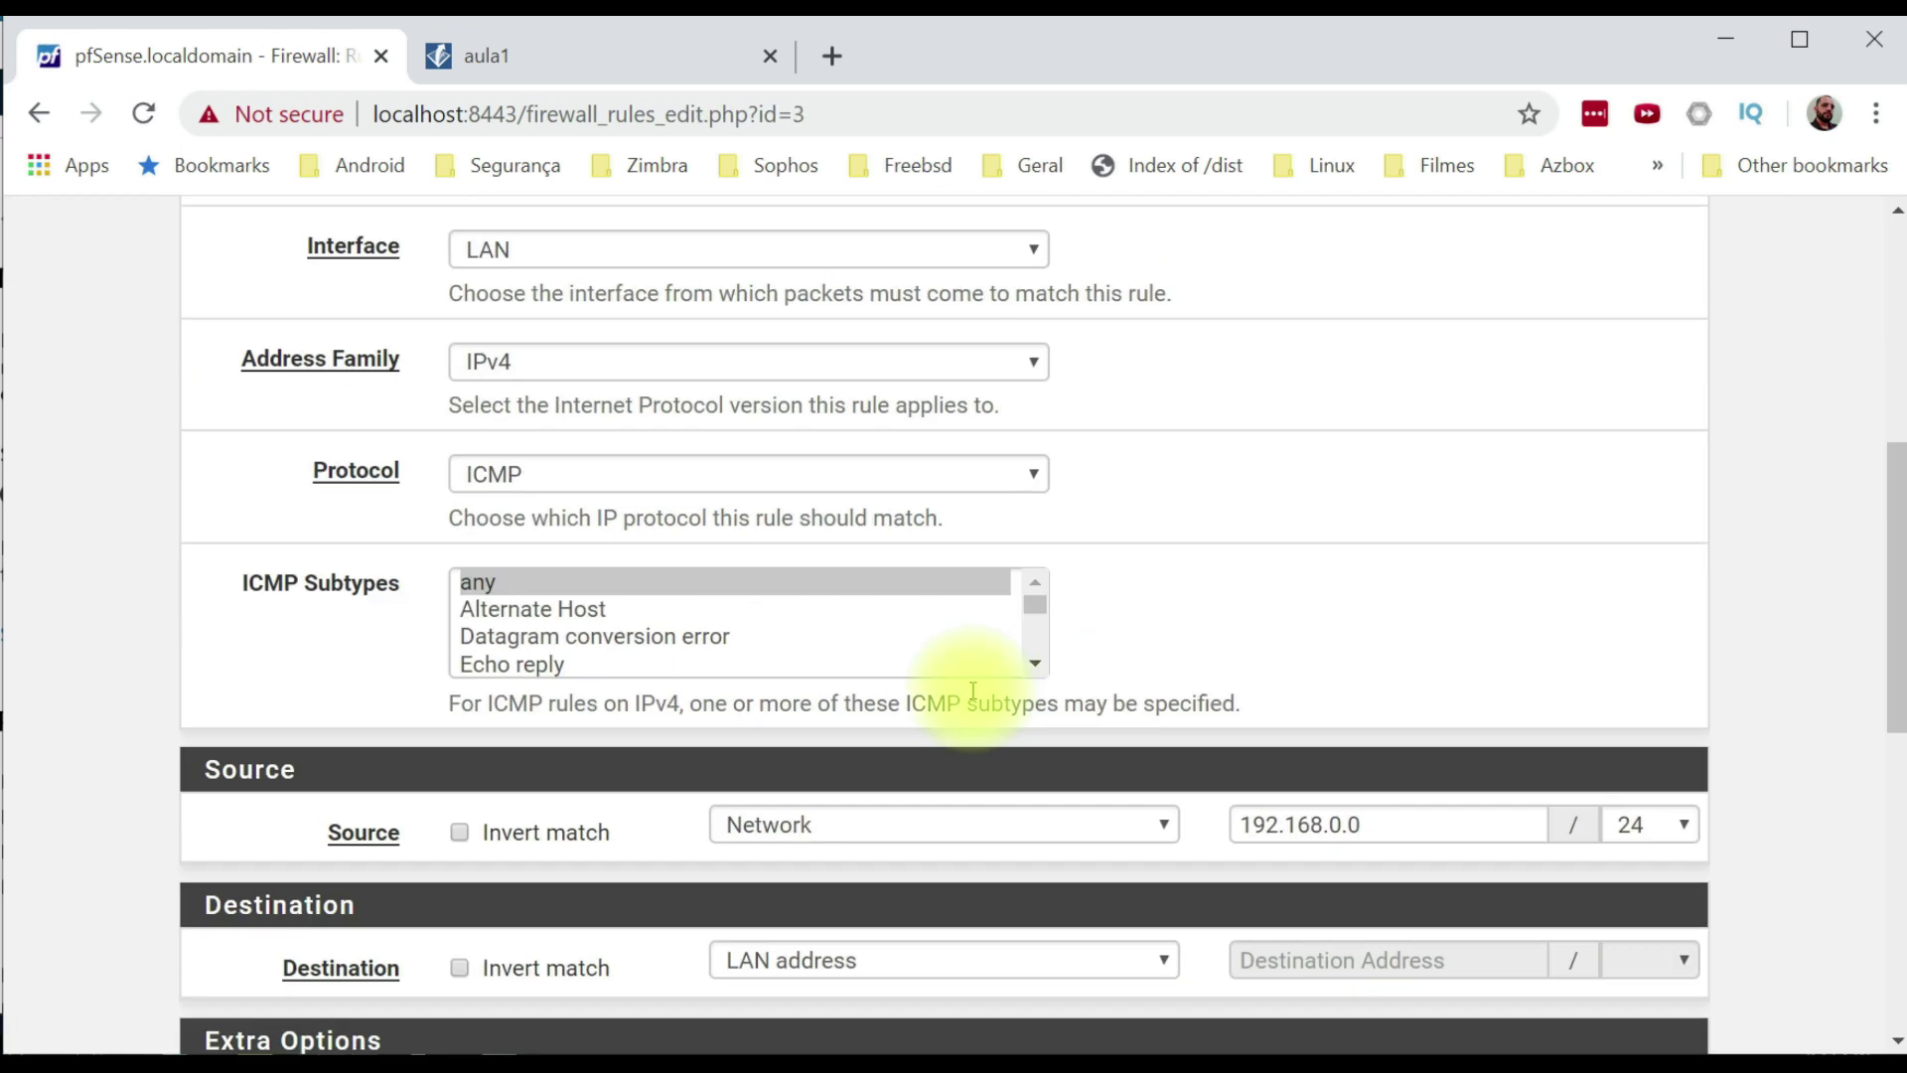
click(735, 473)
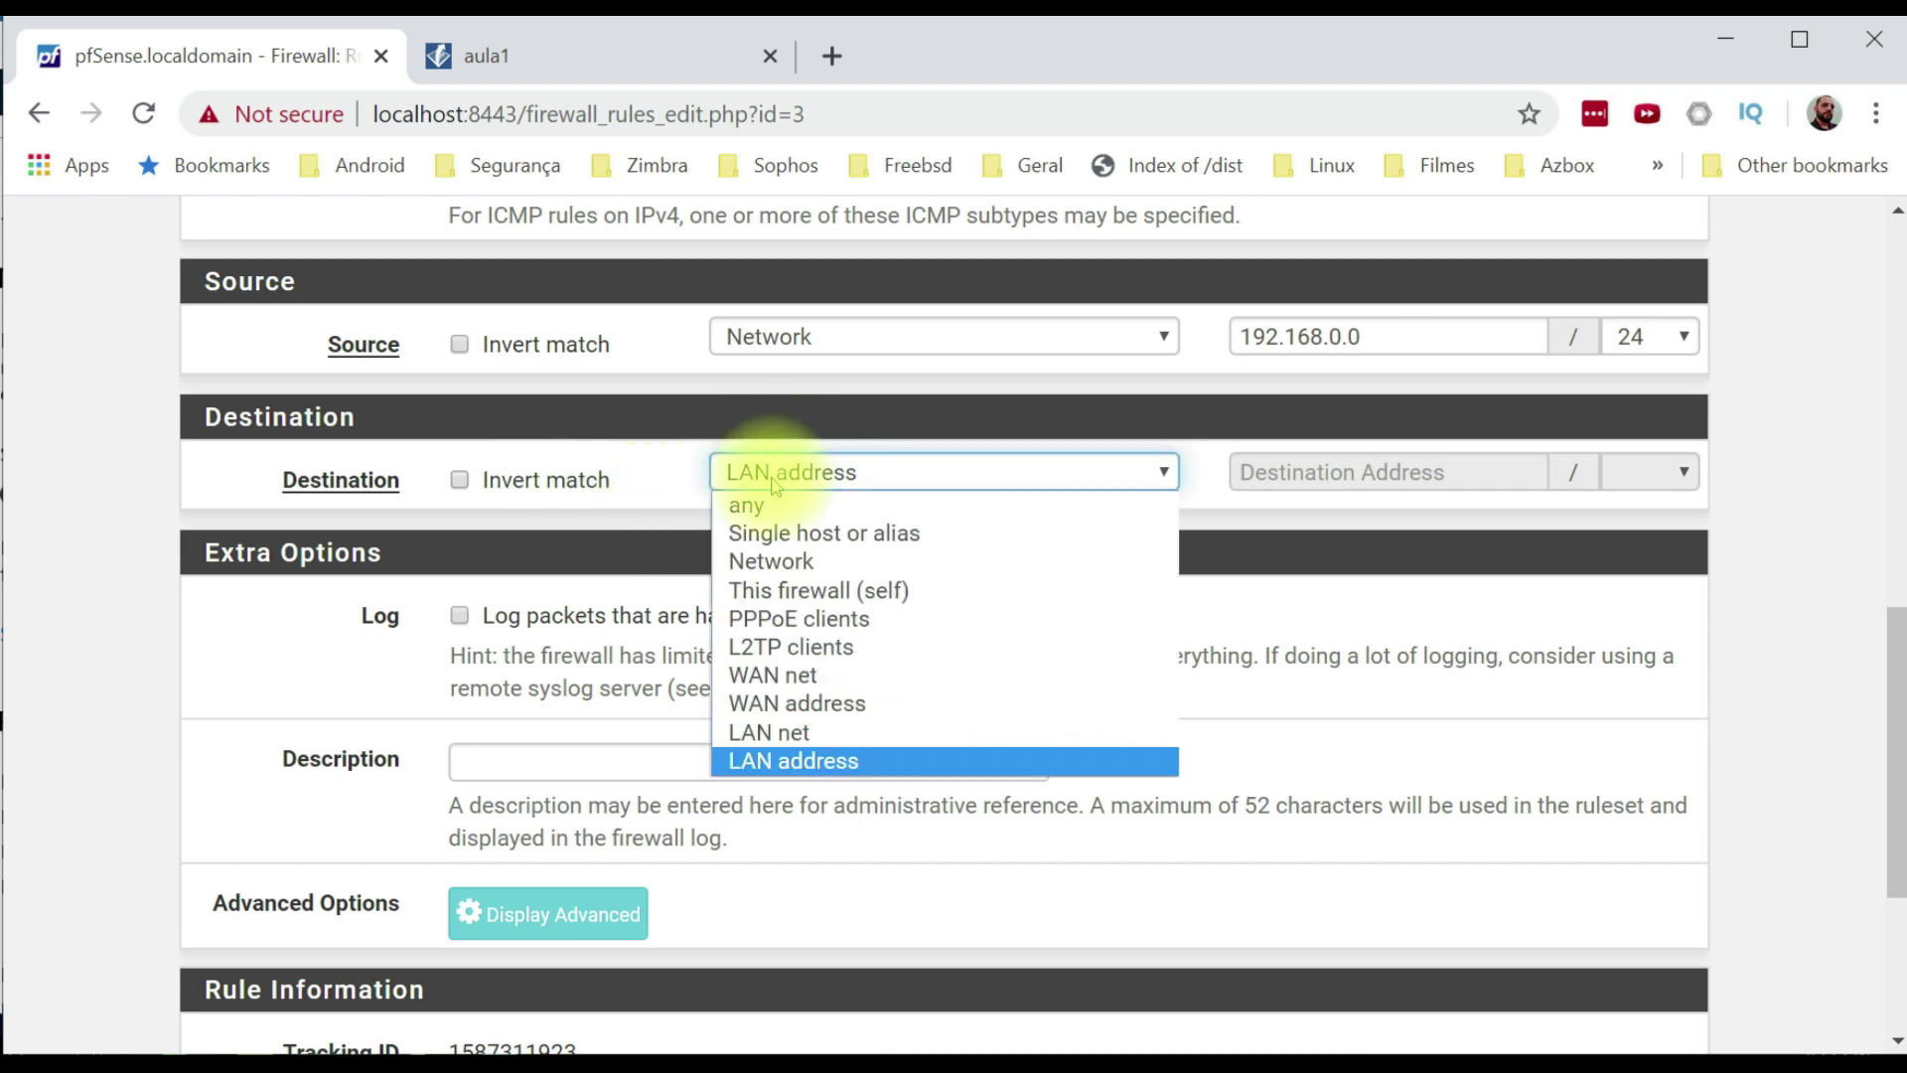
click(767, 508)
scroll(830, 851, down, 4)
click(532, 893)
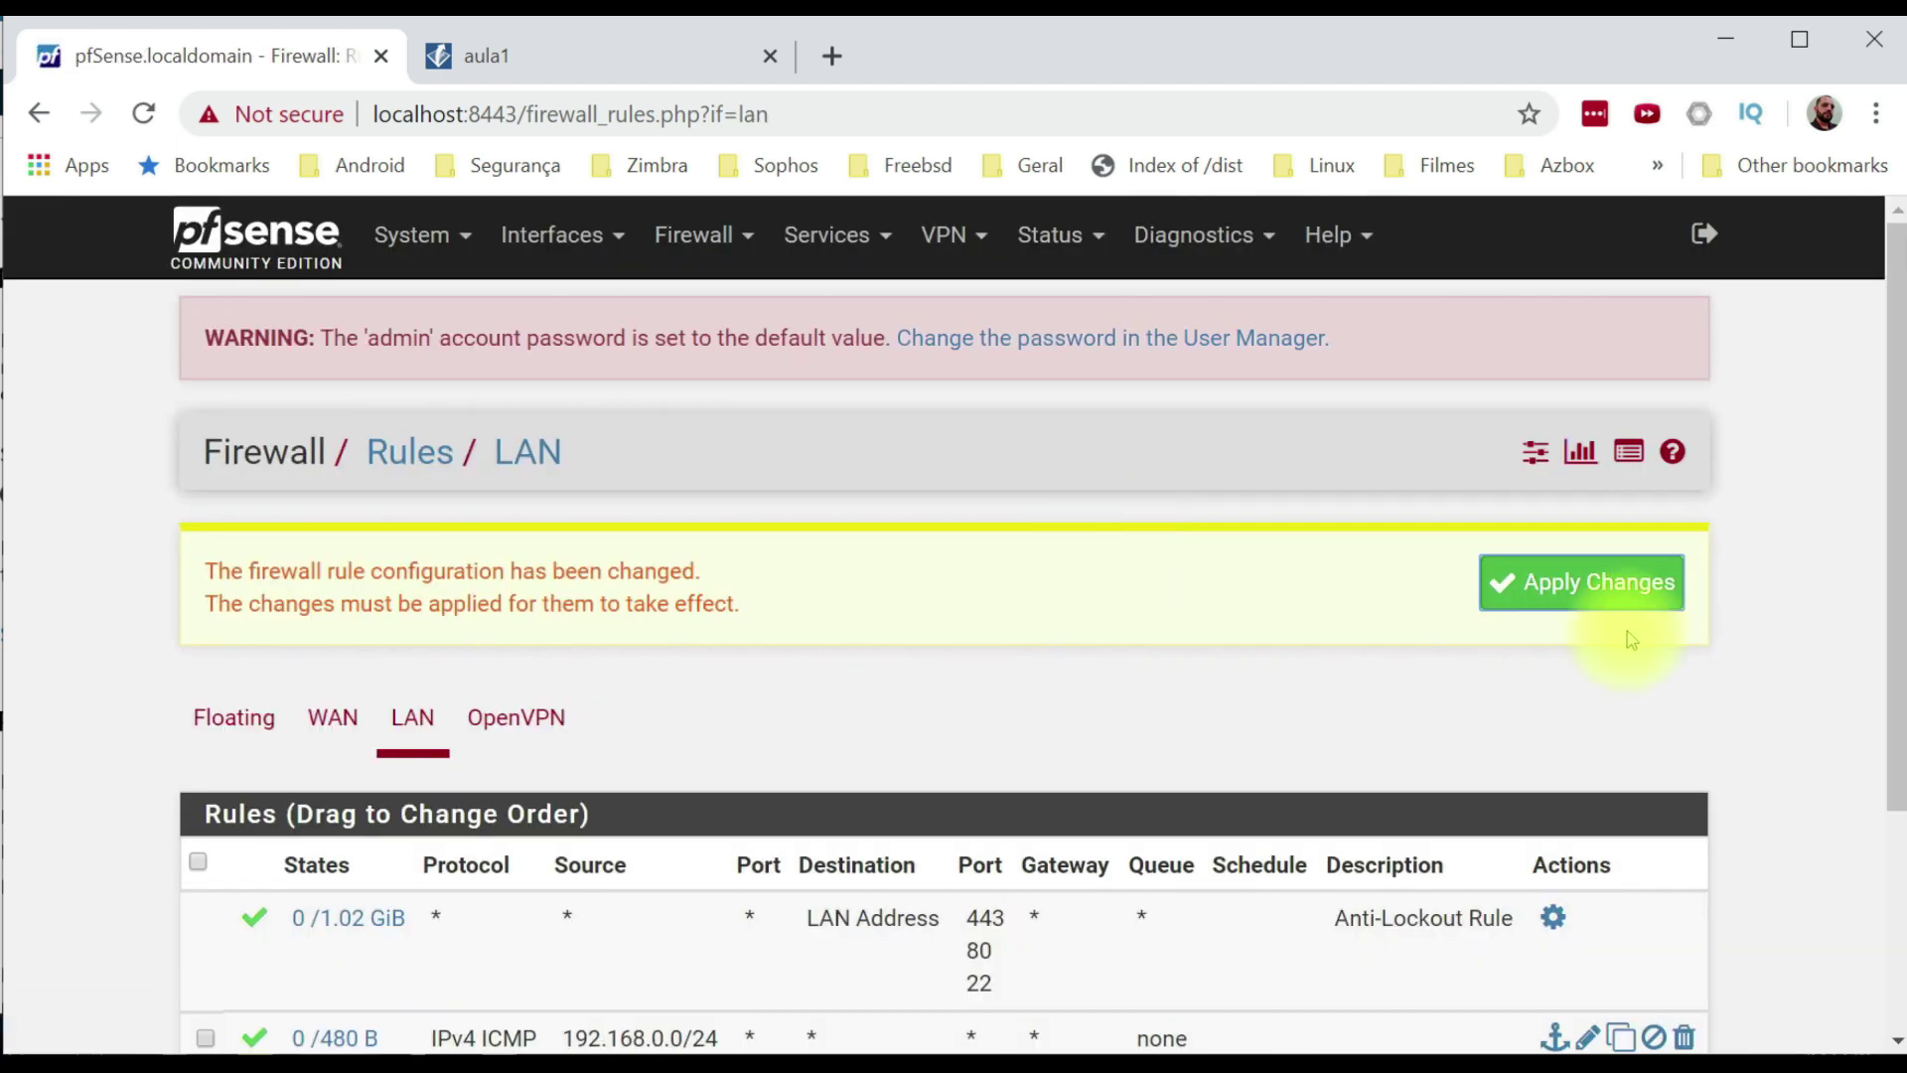
click(1597, 584)
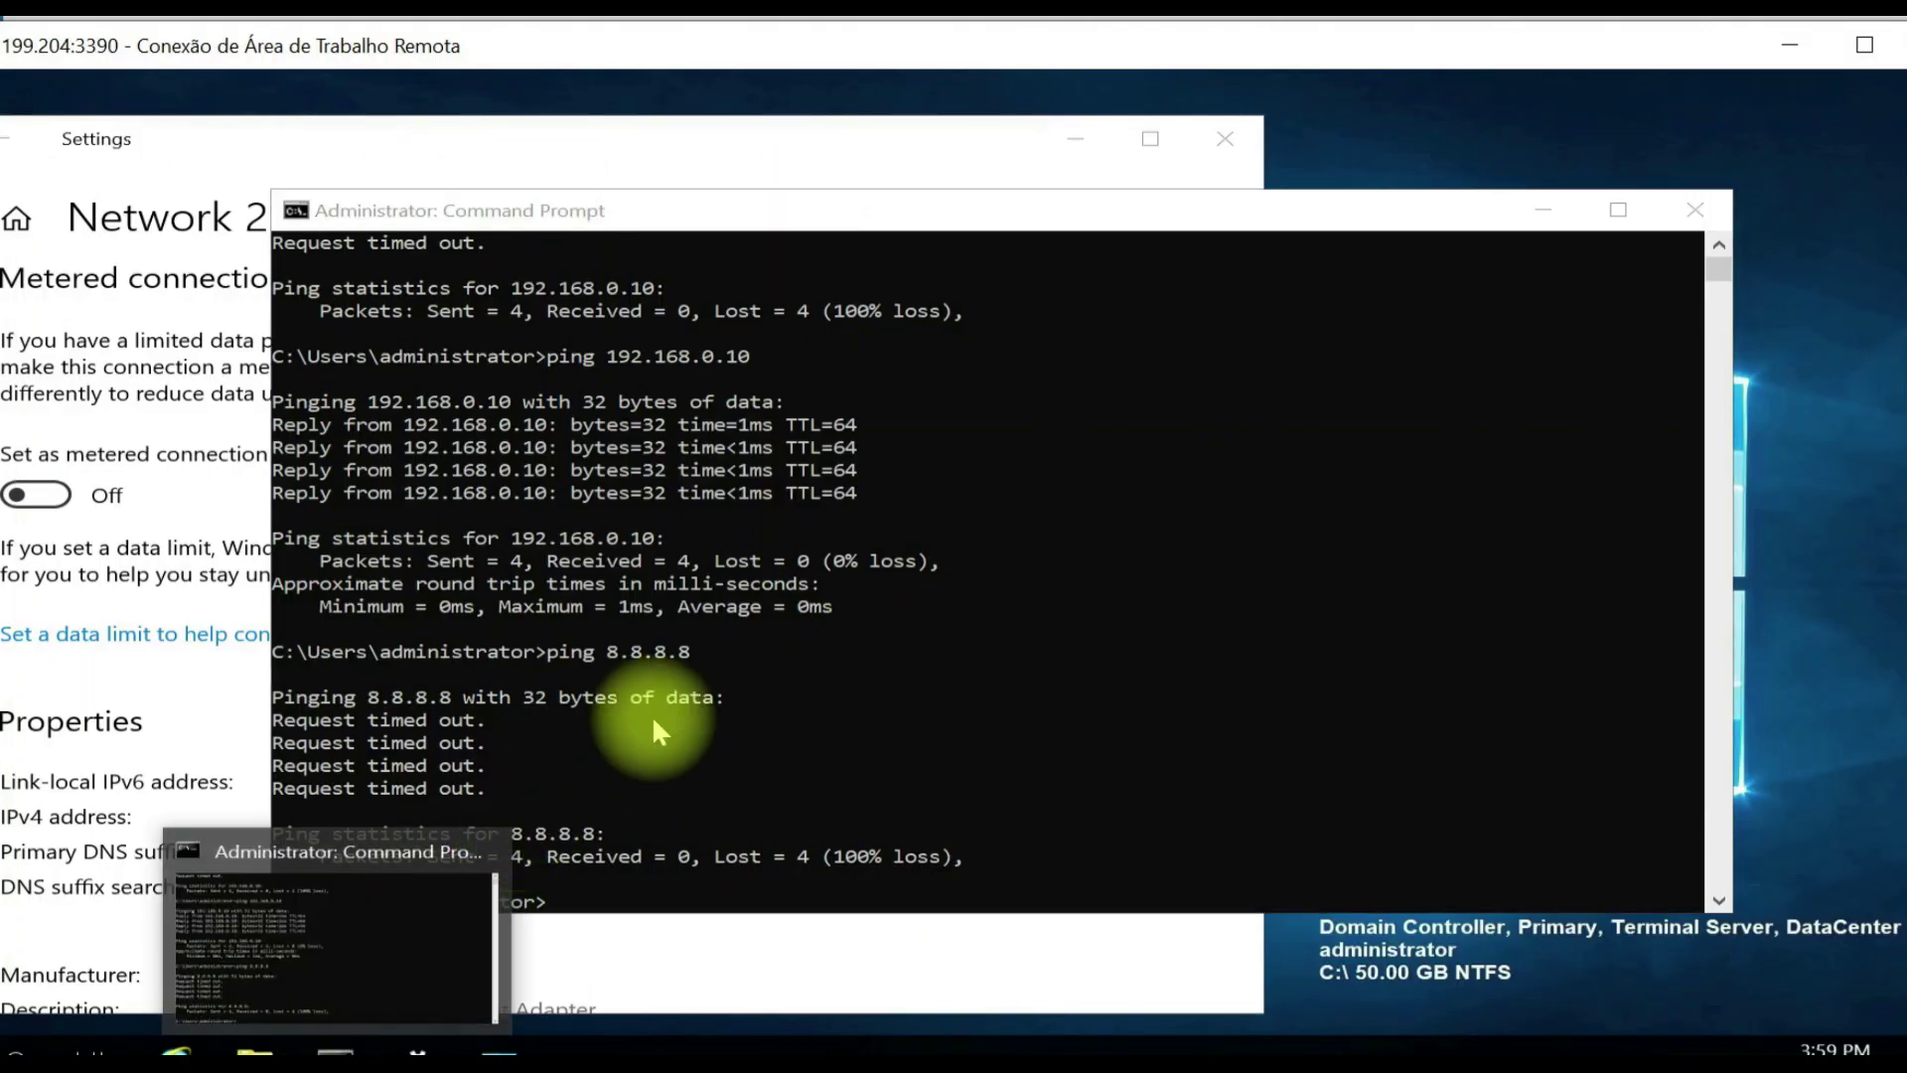
Return to the server's Command Prompt and repeat the ping to 8.8.8.8.
key(Up)
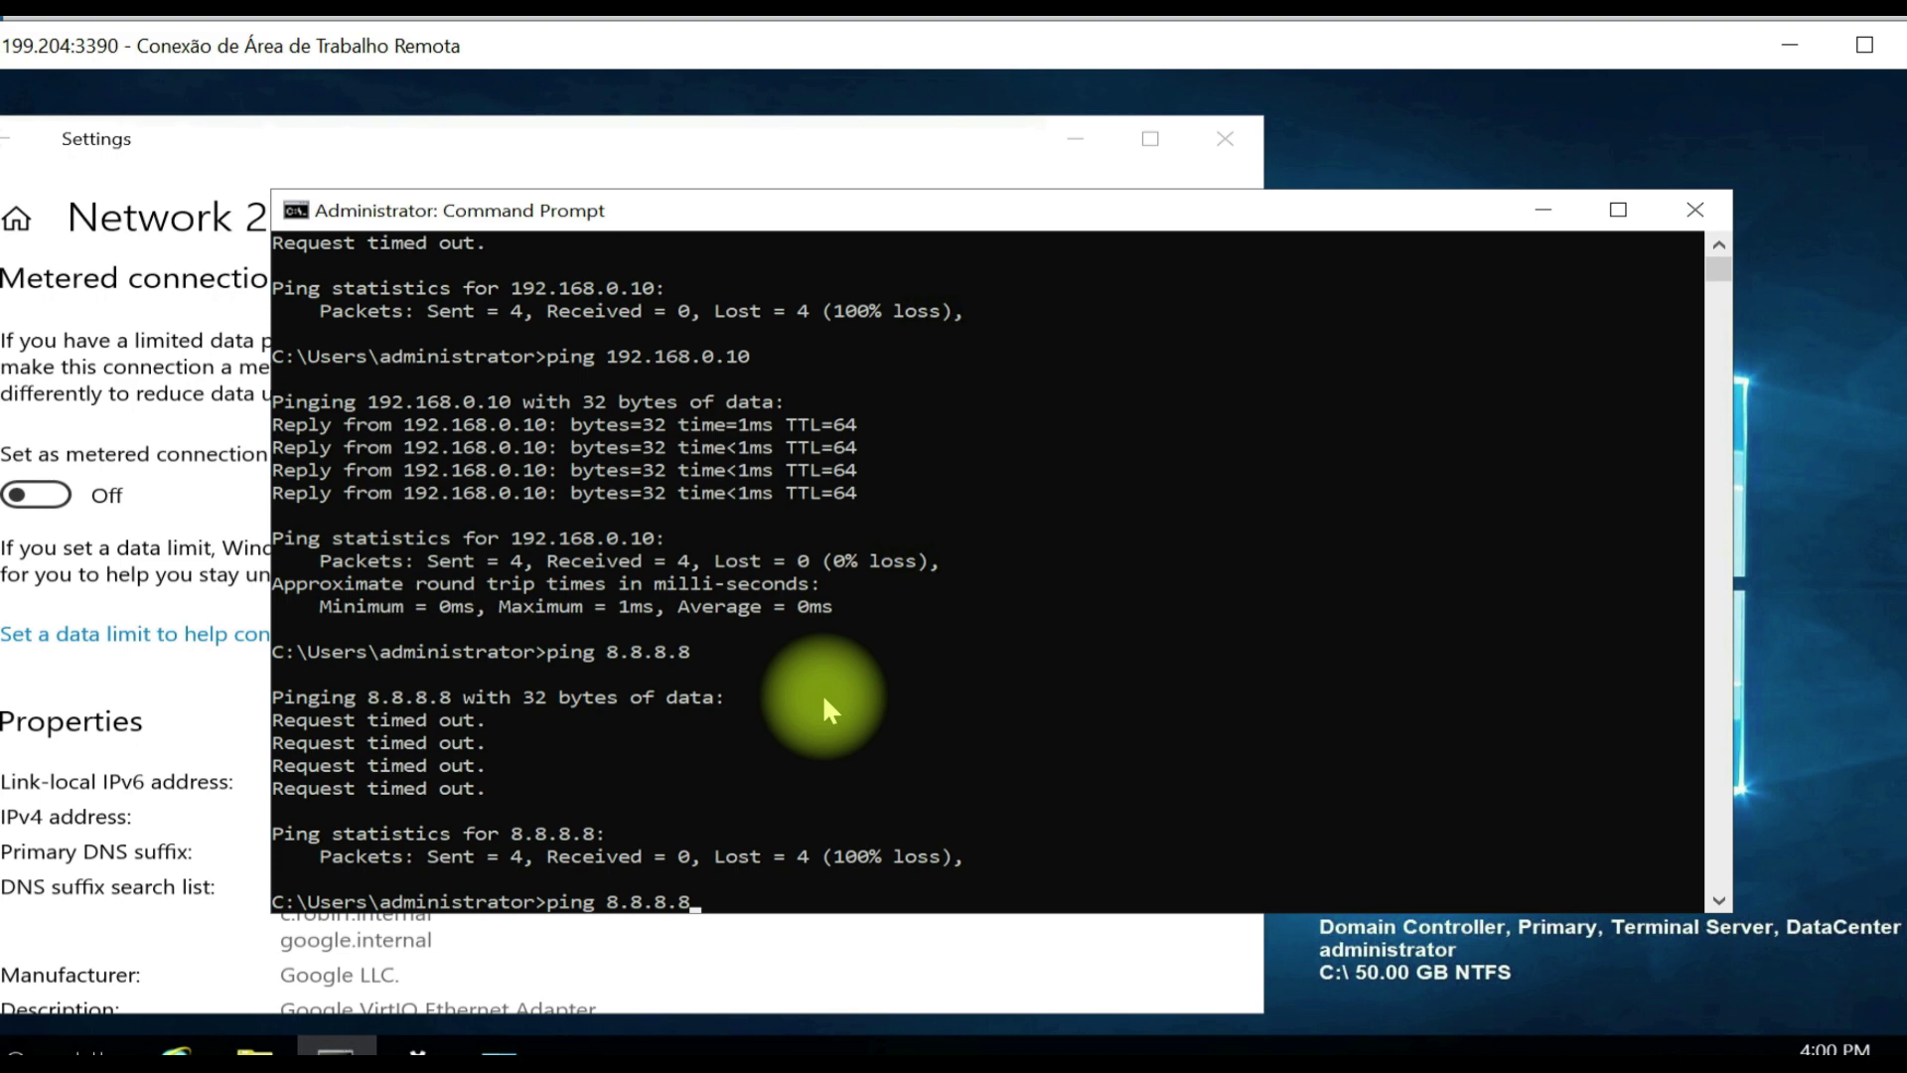
key(Return)
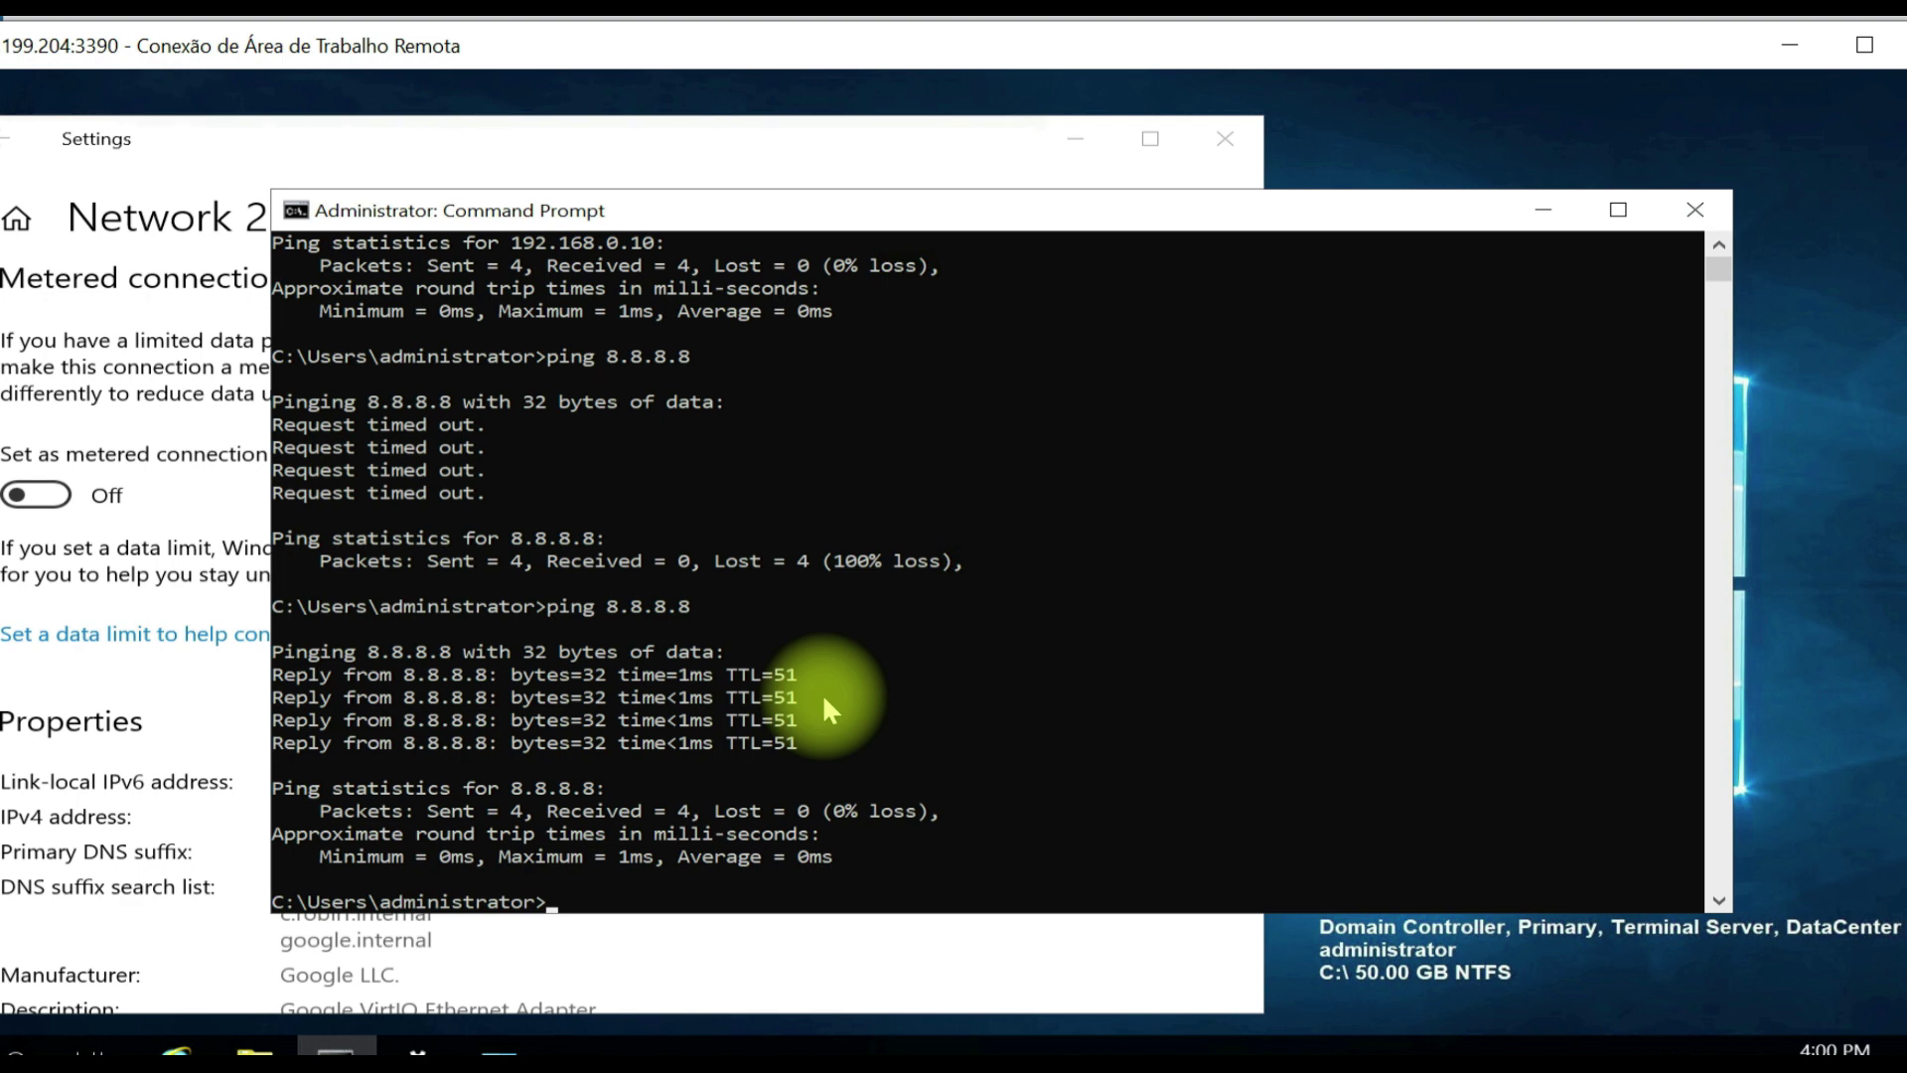
click(822, 693)
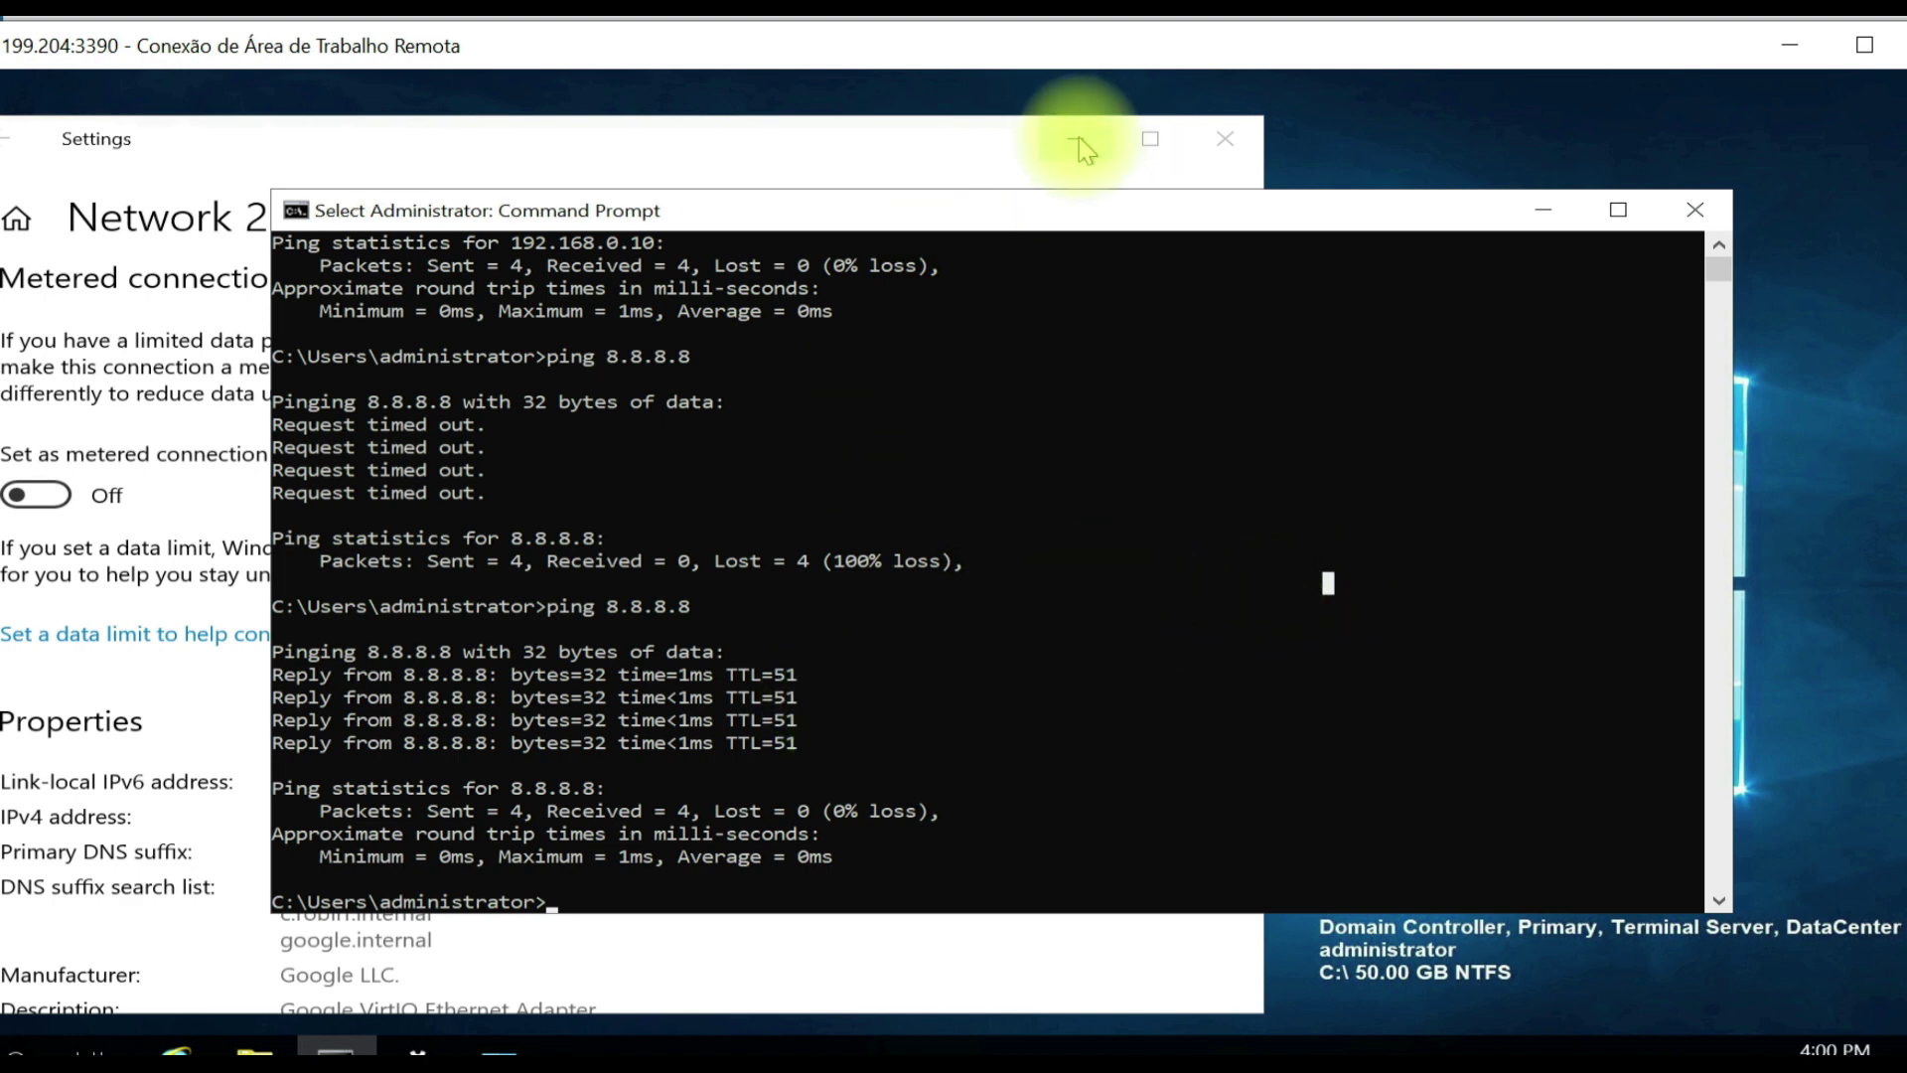
click(1223, 139)
drag(1248, 199, 1244, 117)
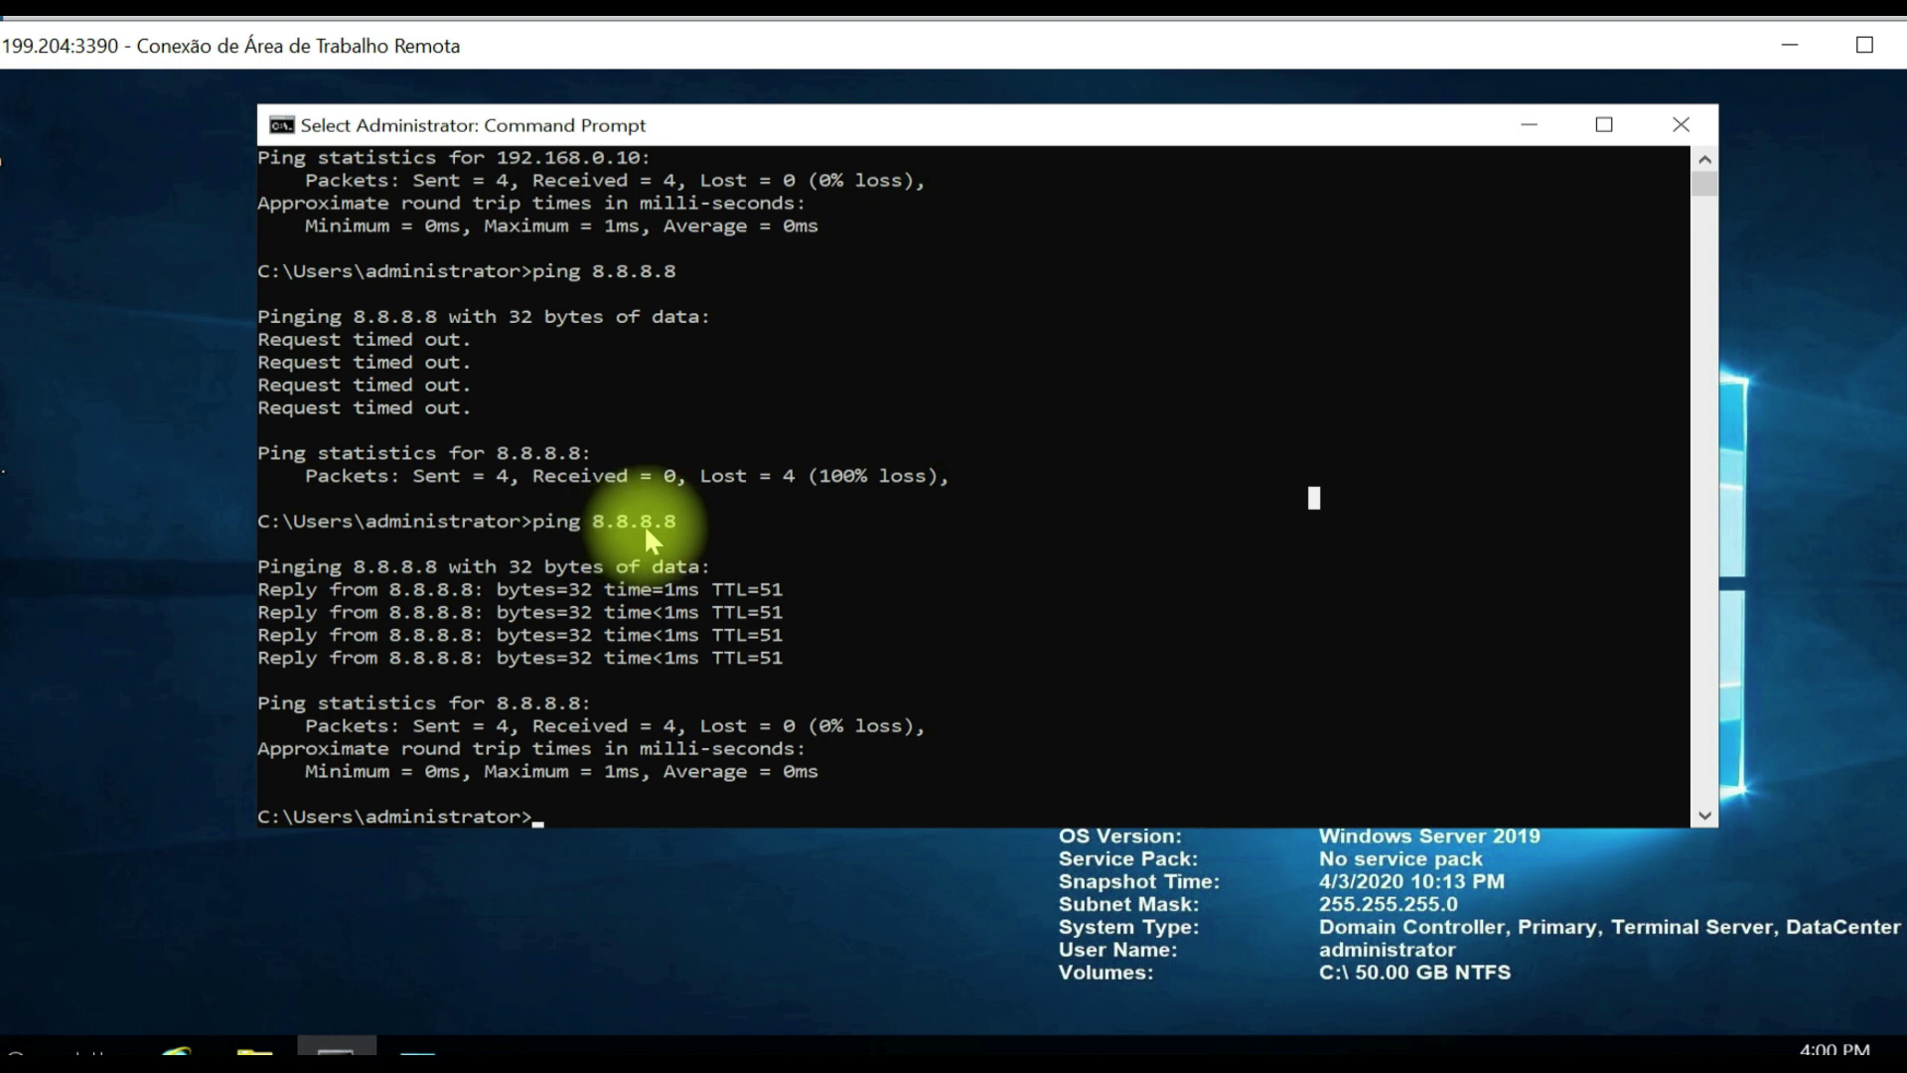
text(pi)
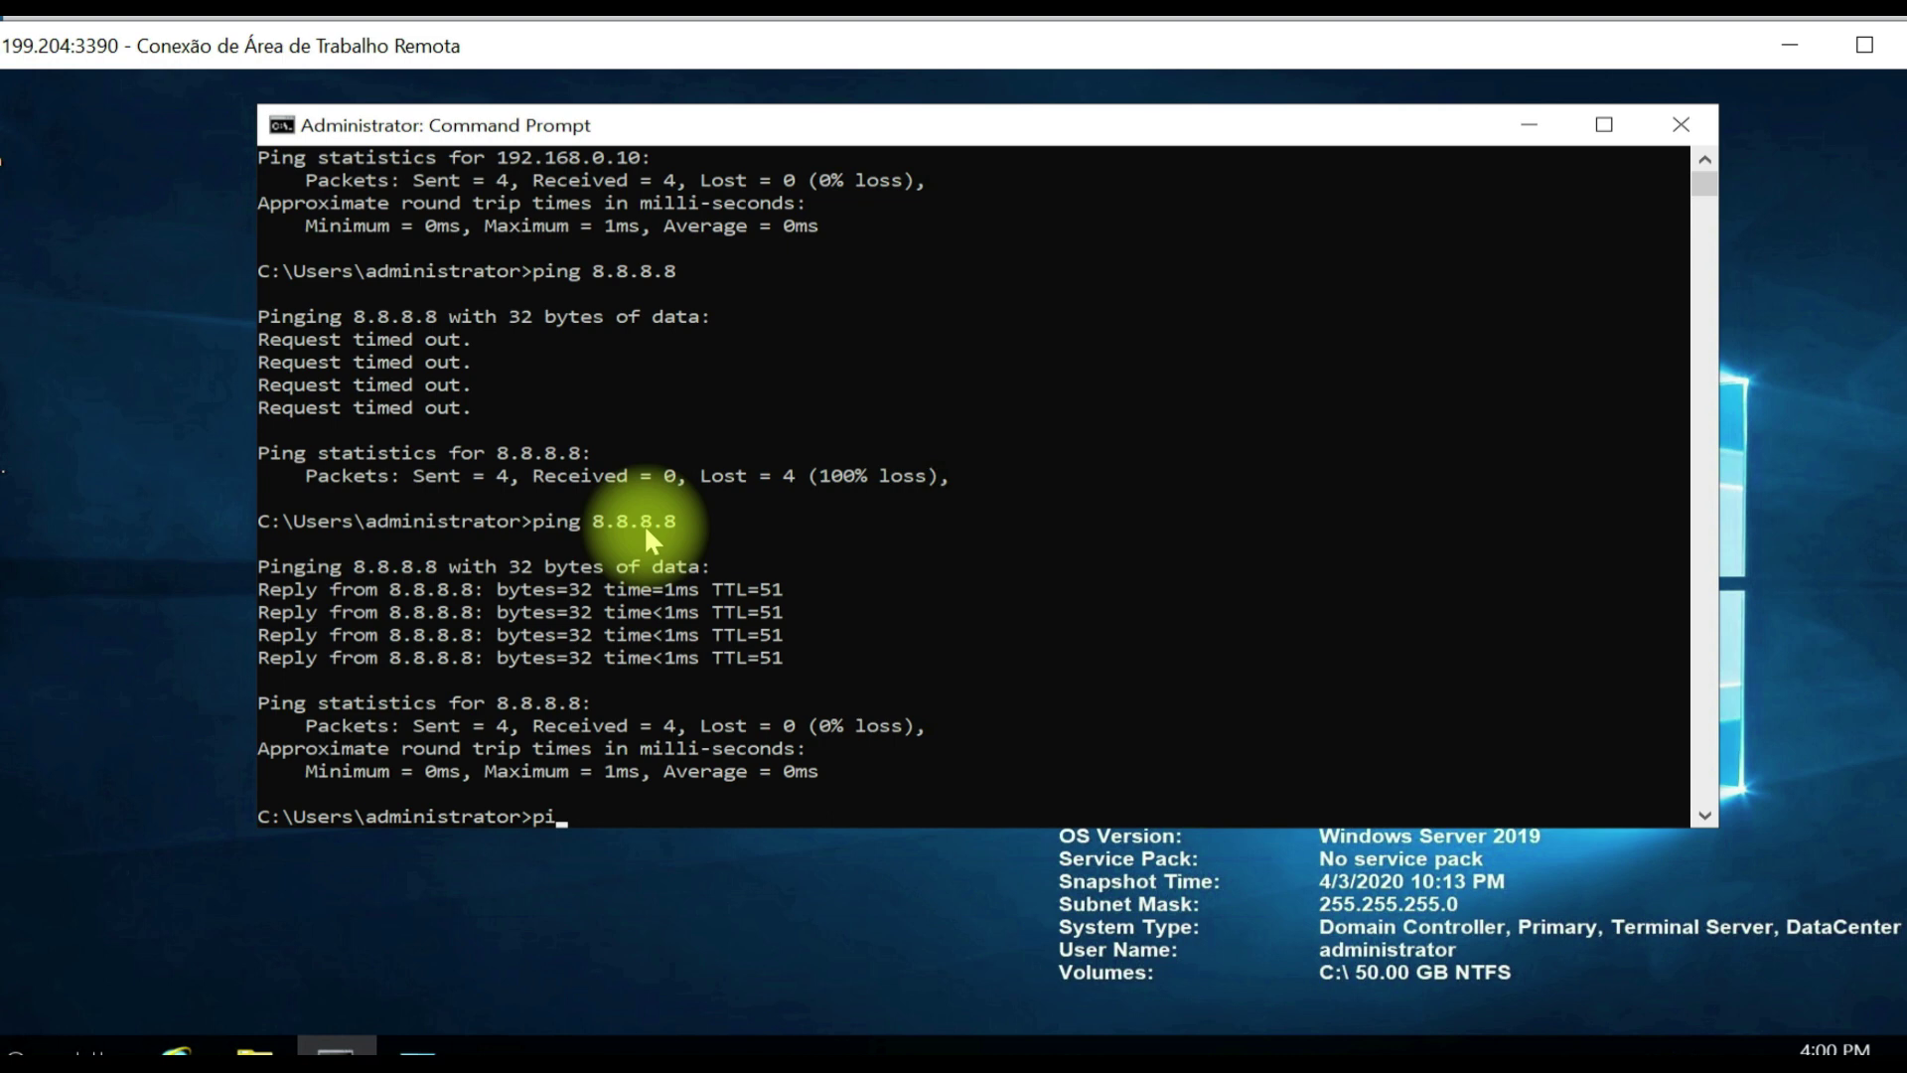
text(ng www.google.com)
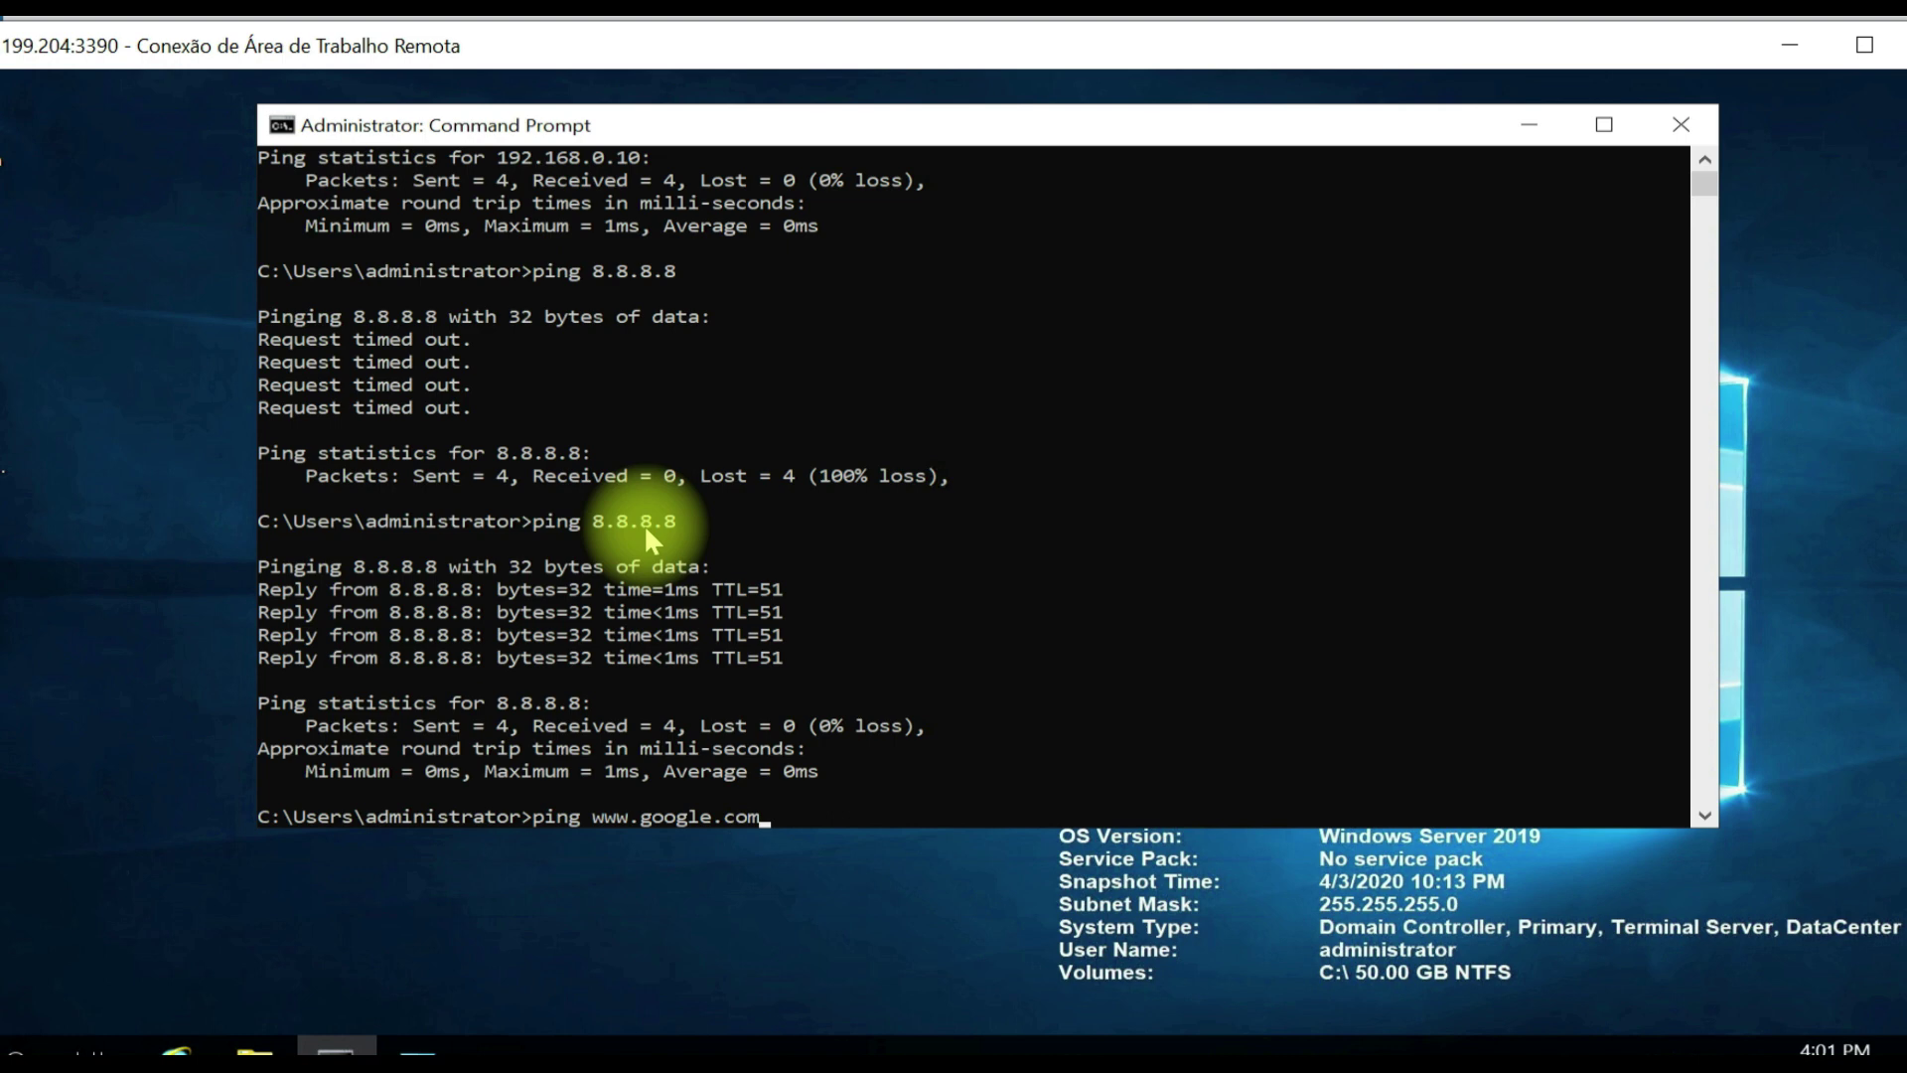
key(Return)
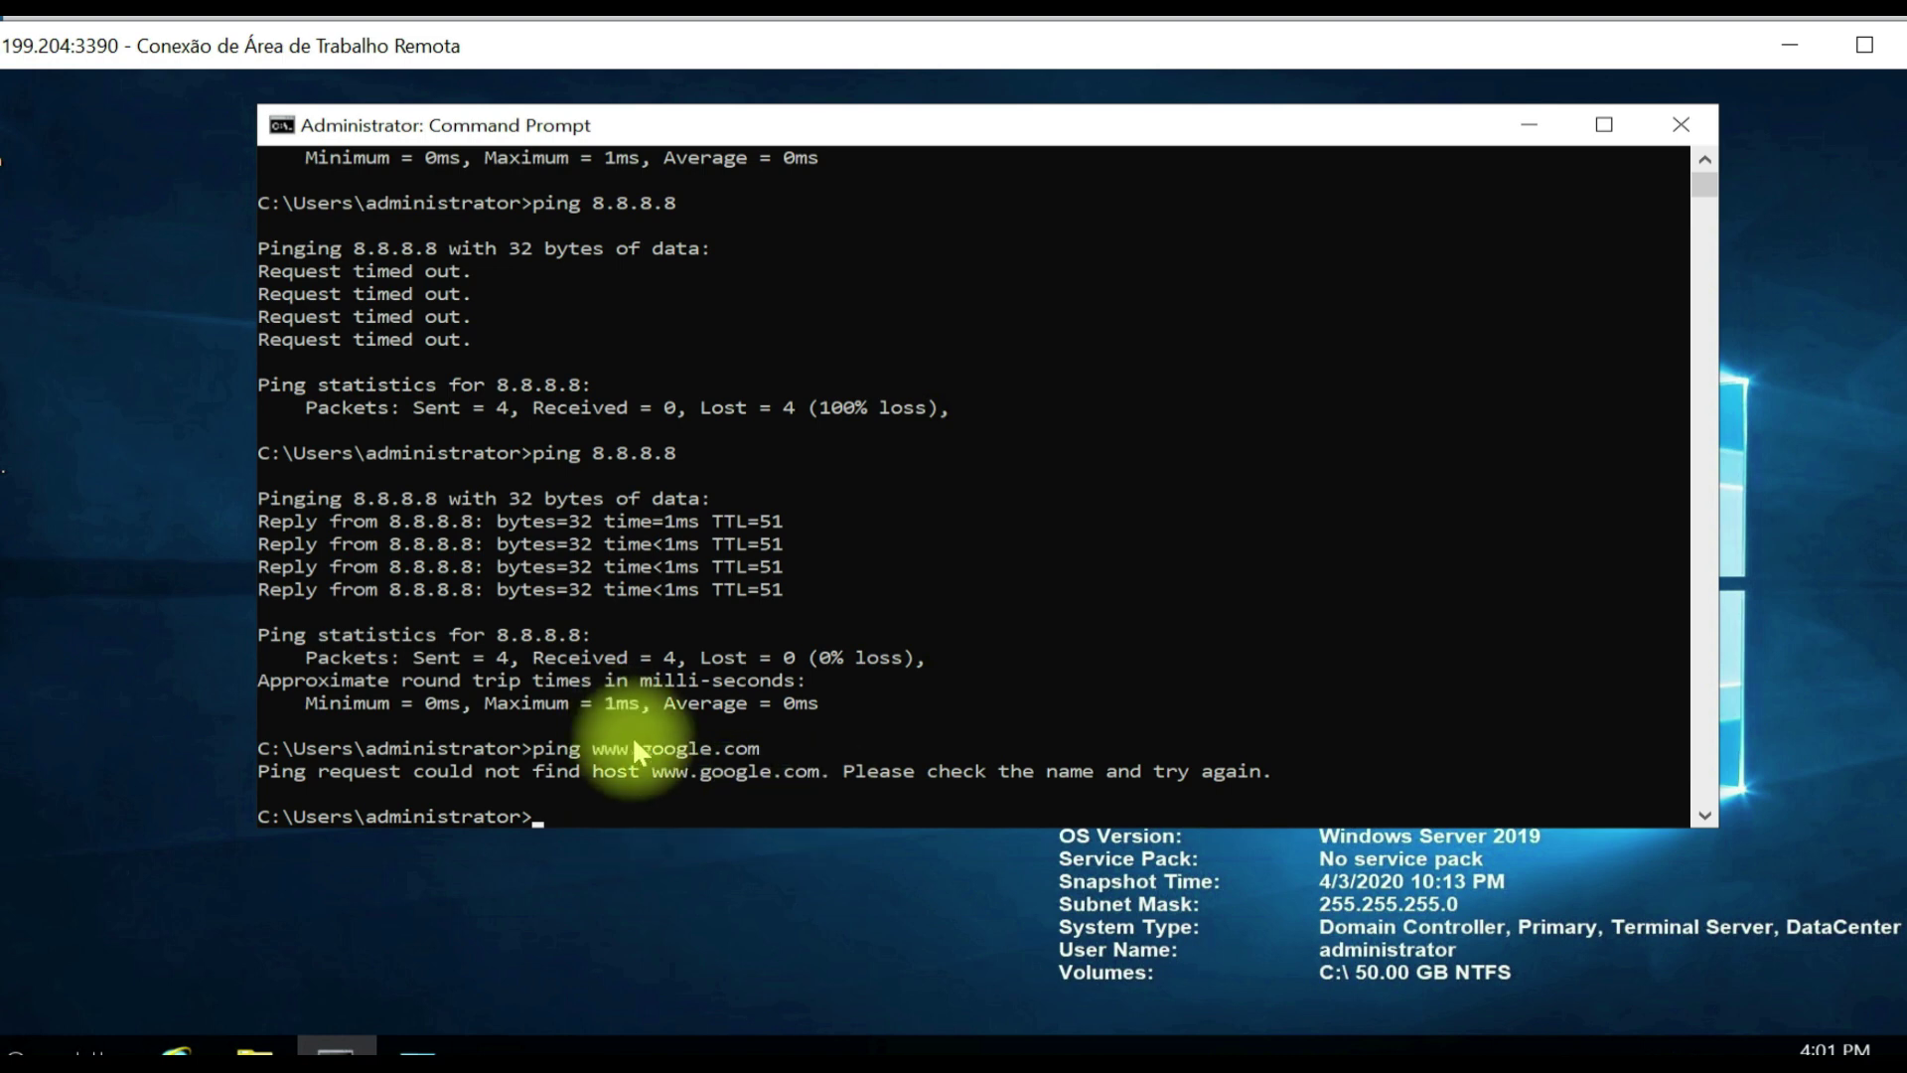
Switch back to pfSense, open the firewall log and examine the LAN entries from 192.168.0.5 to port 53.
mouse_move(336, 1051)
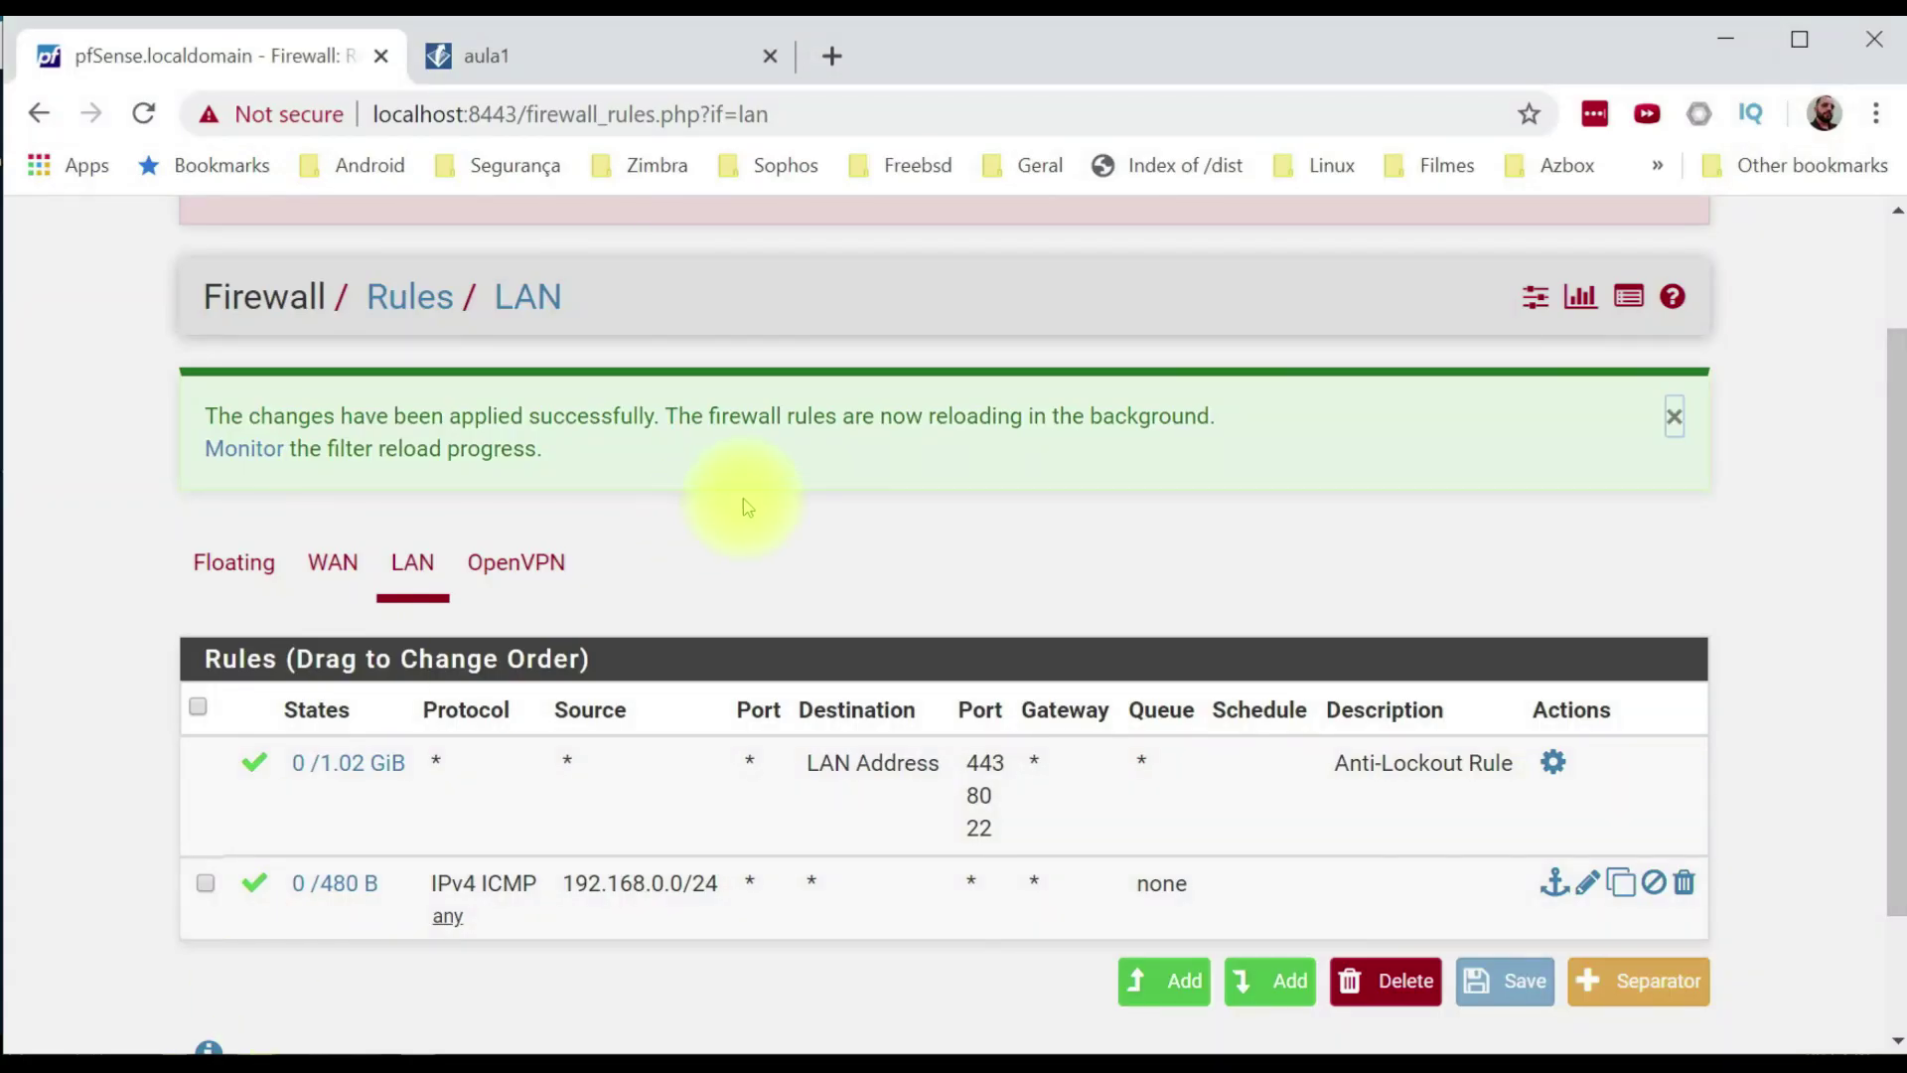
scroll(732, 502, up, 2)
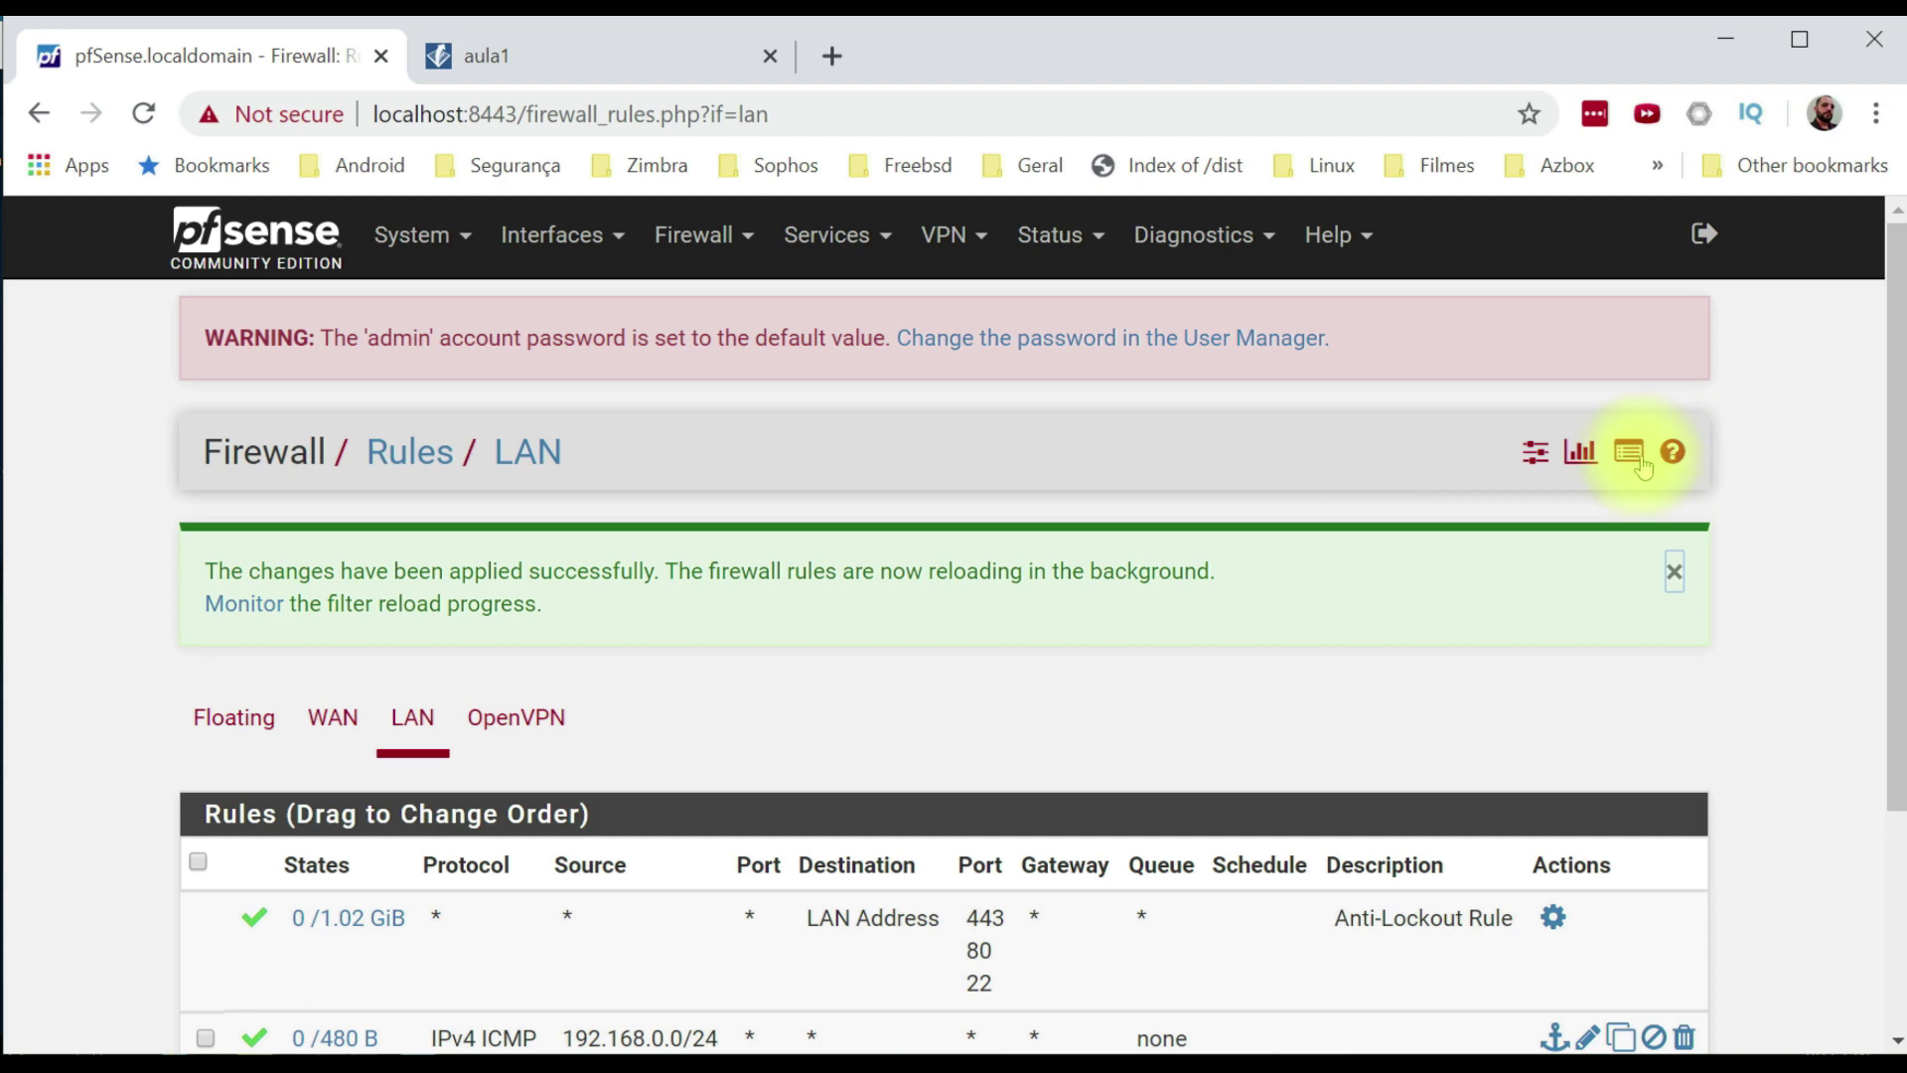
click(1629, 464)
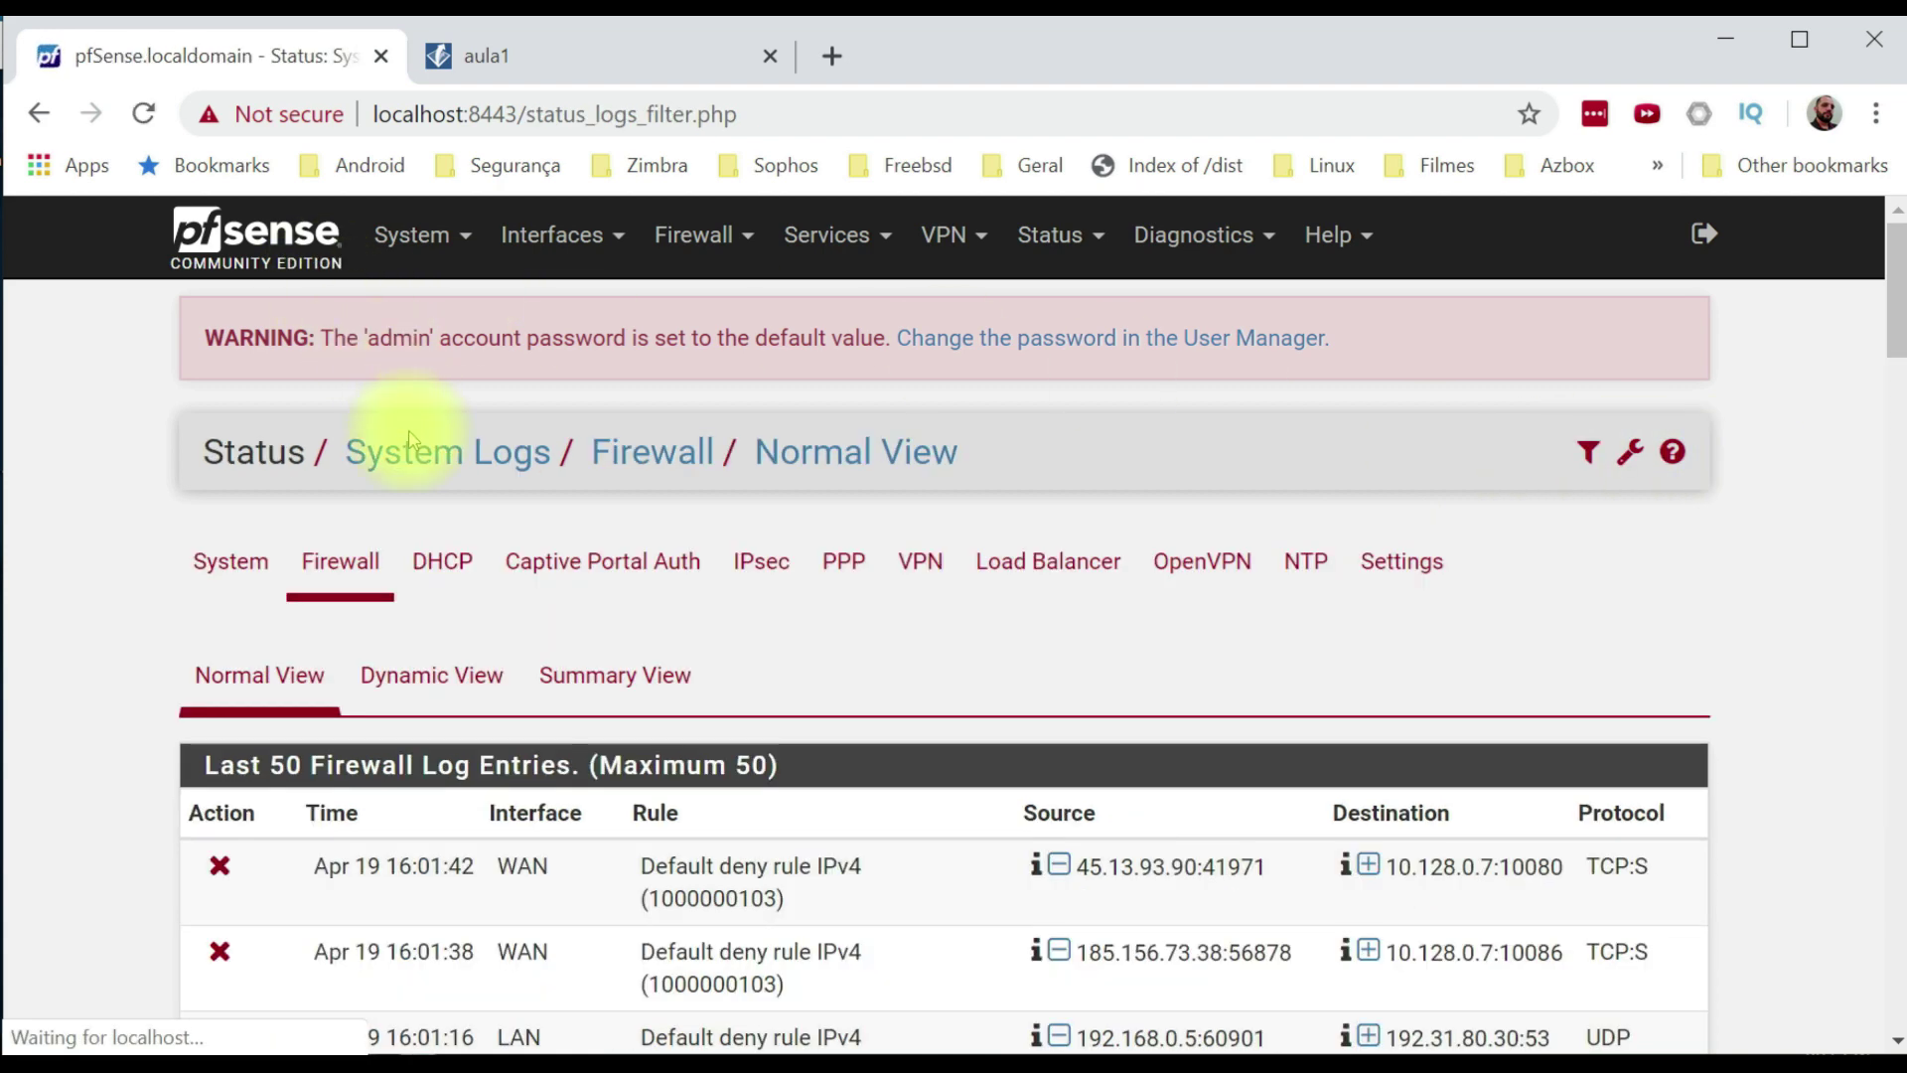
scroll(747, 367, down, 5)
scroll(575, 404, up, 2)
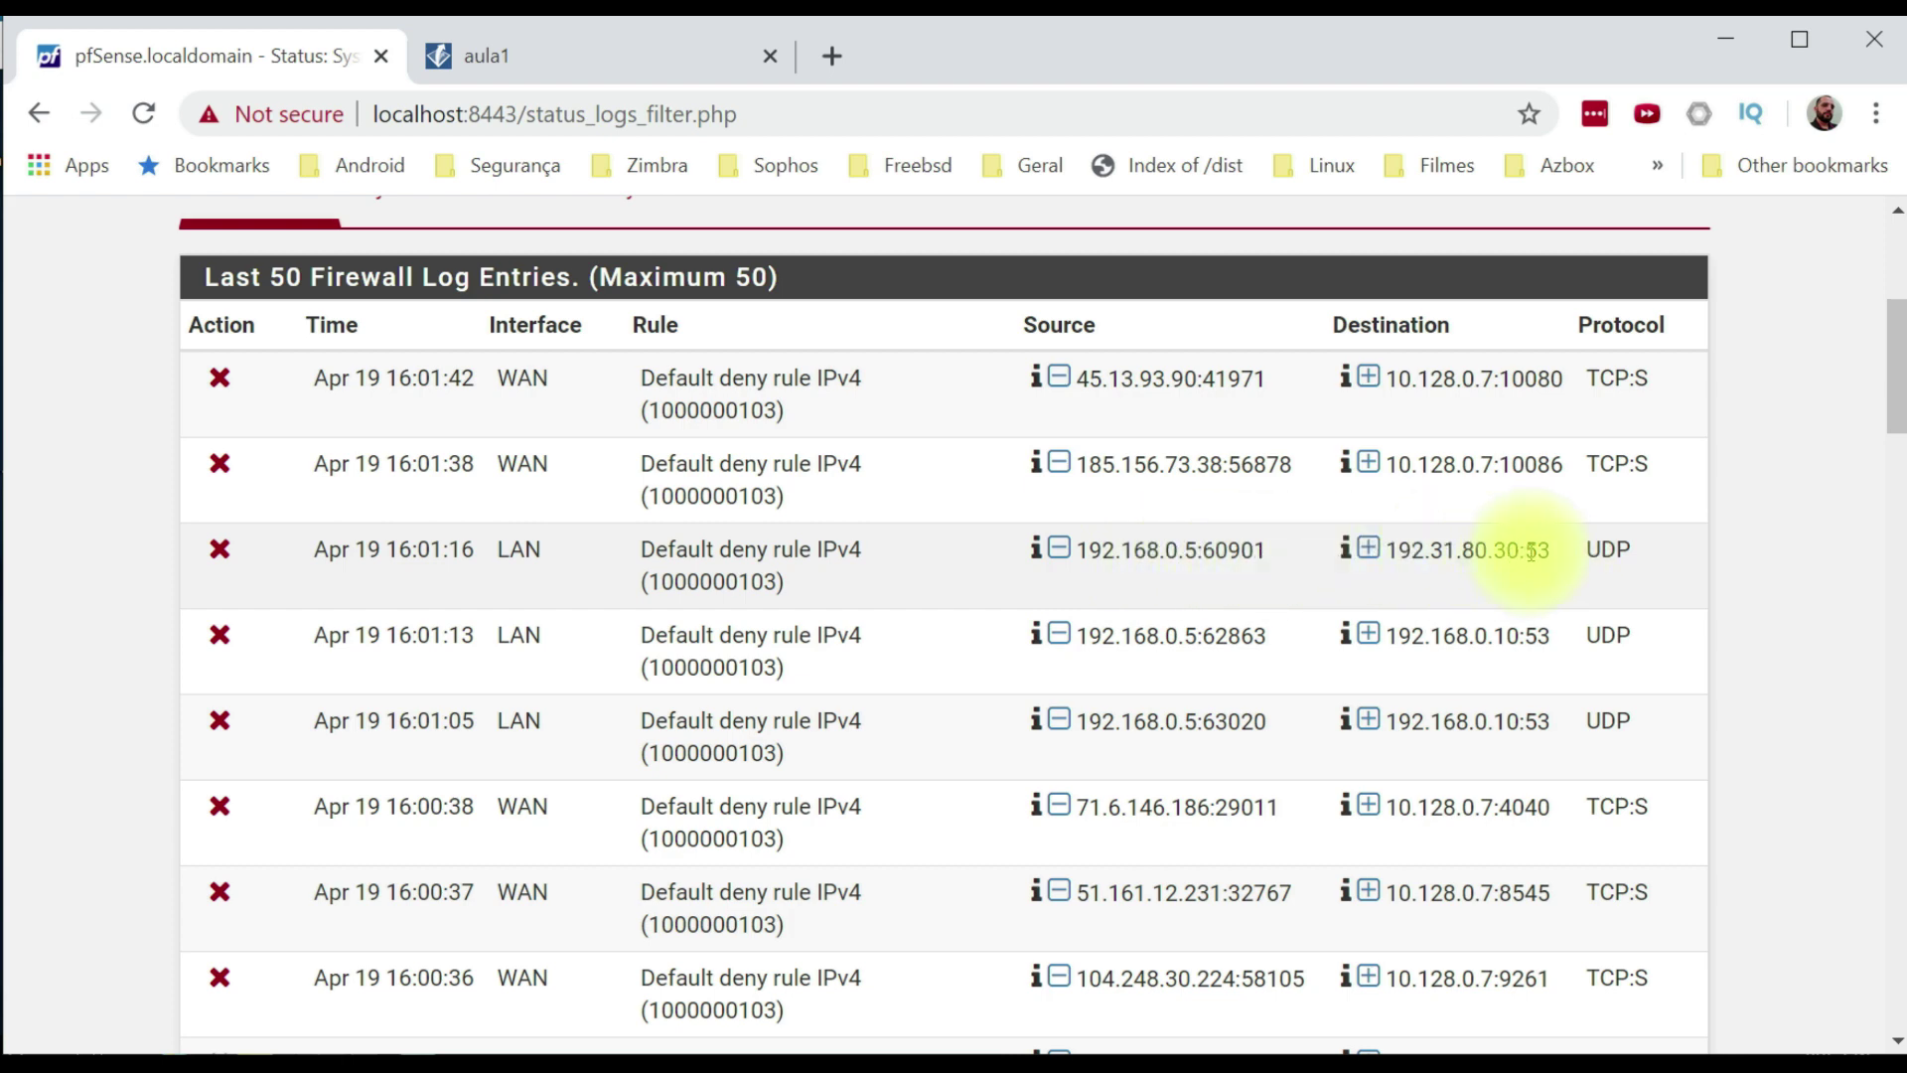
double_click(1529, 635)
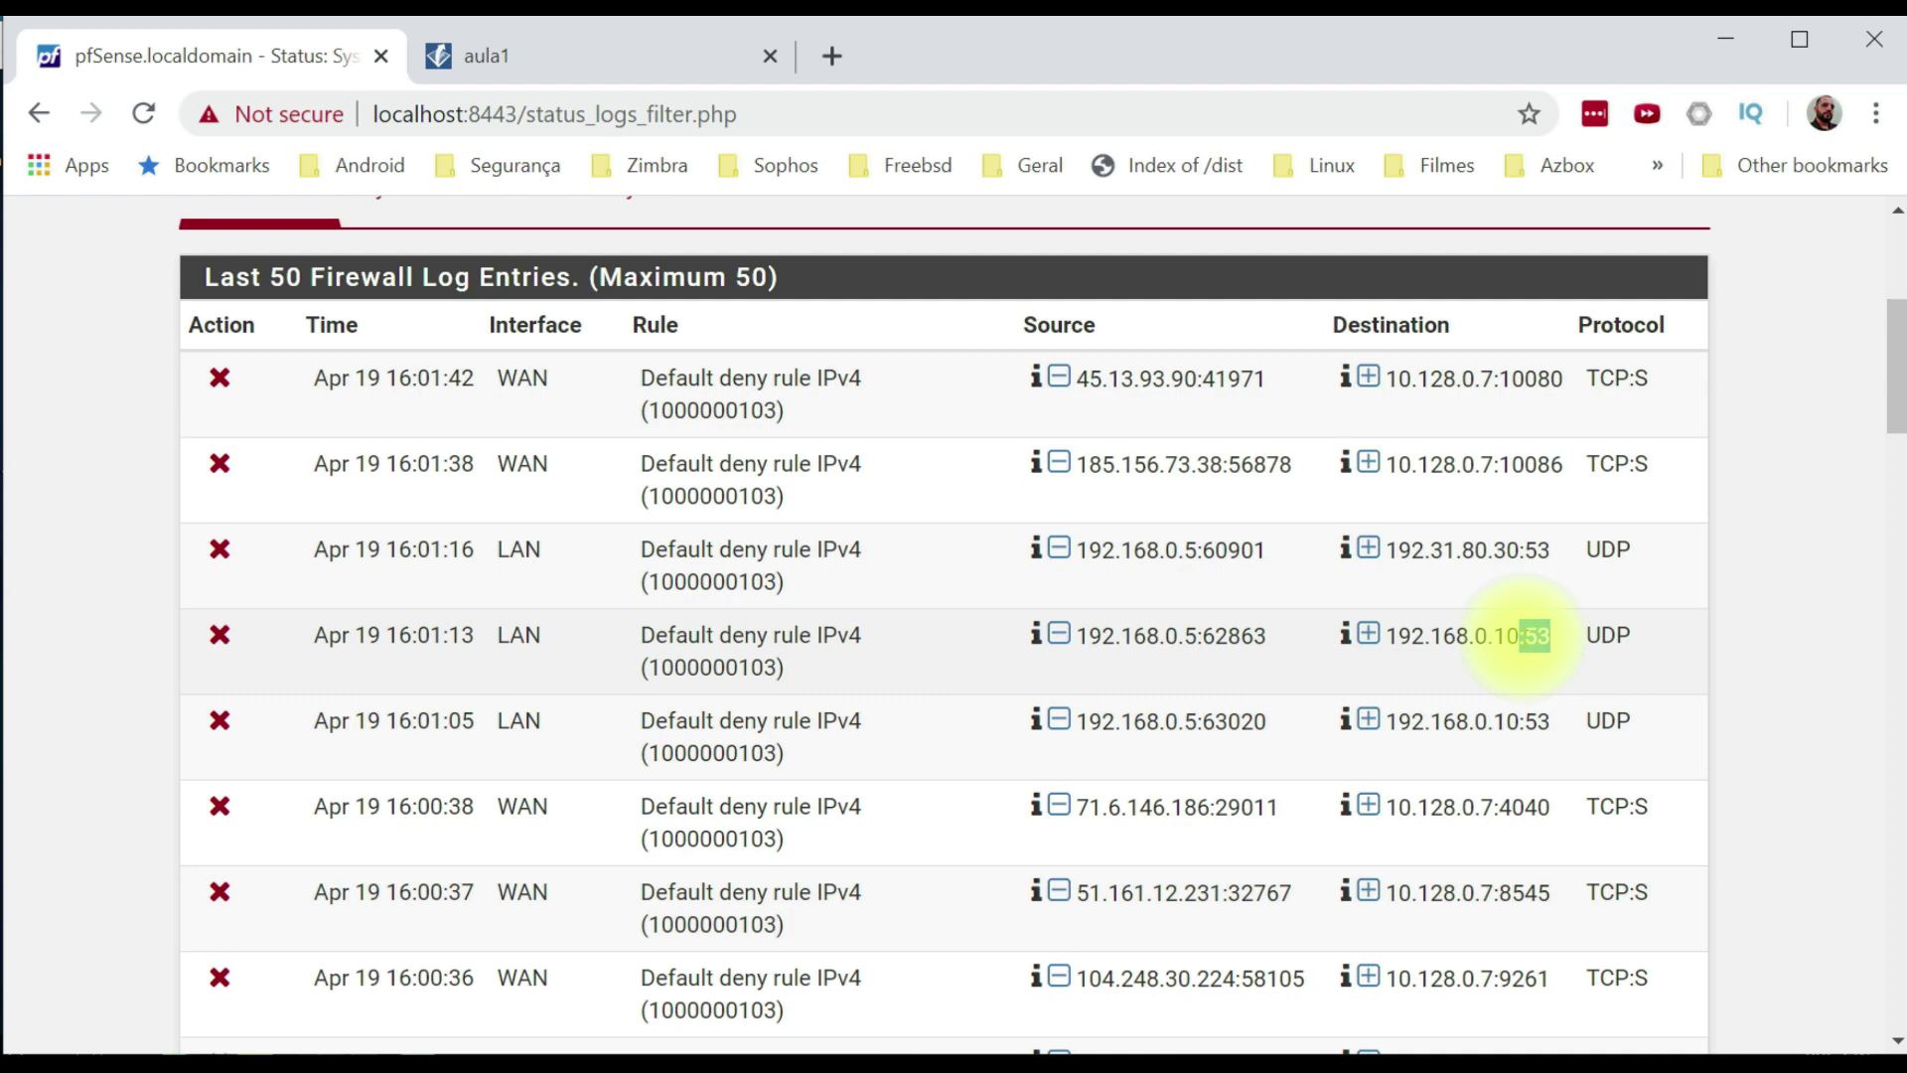
mouse_move(1532, 635)
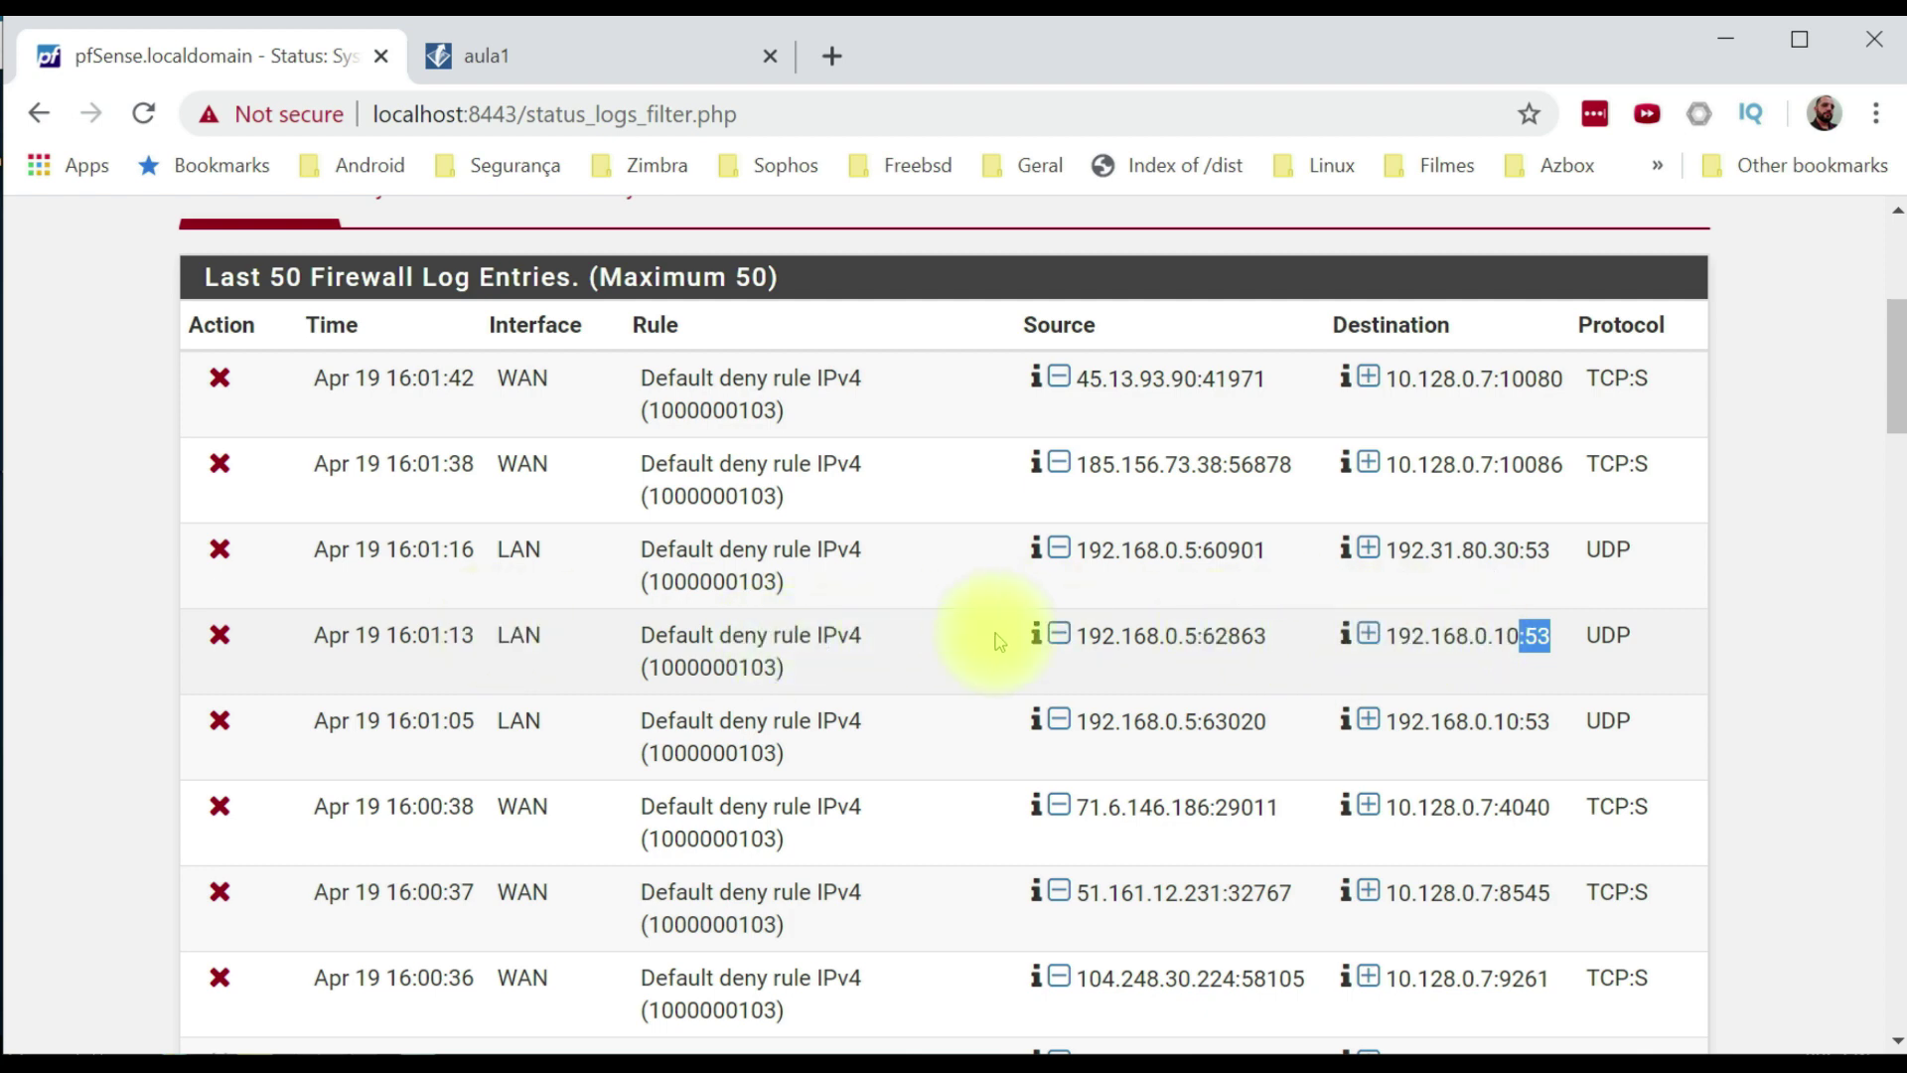
Examine the destination address and port of the blocked UDP entry from 192.168.0.5 to 192.168.0.10:53 in the firewall log.
click(1520, 639)
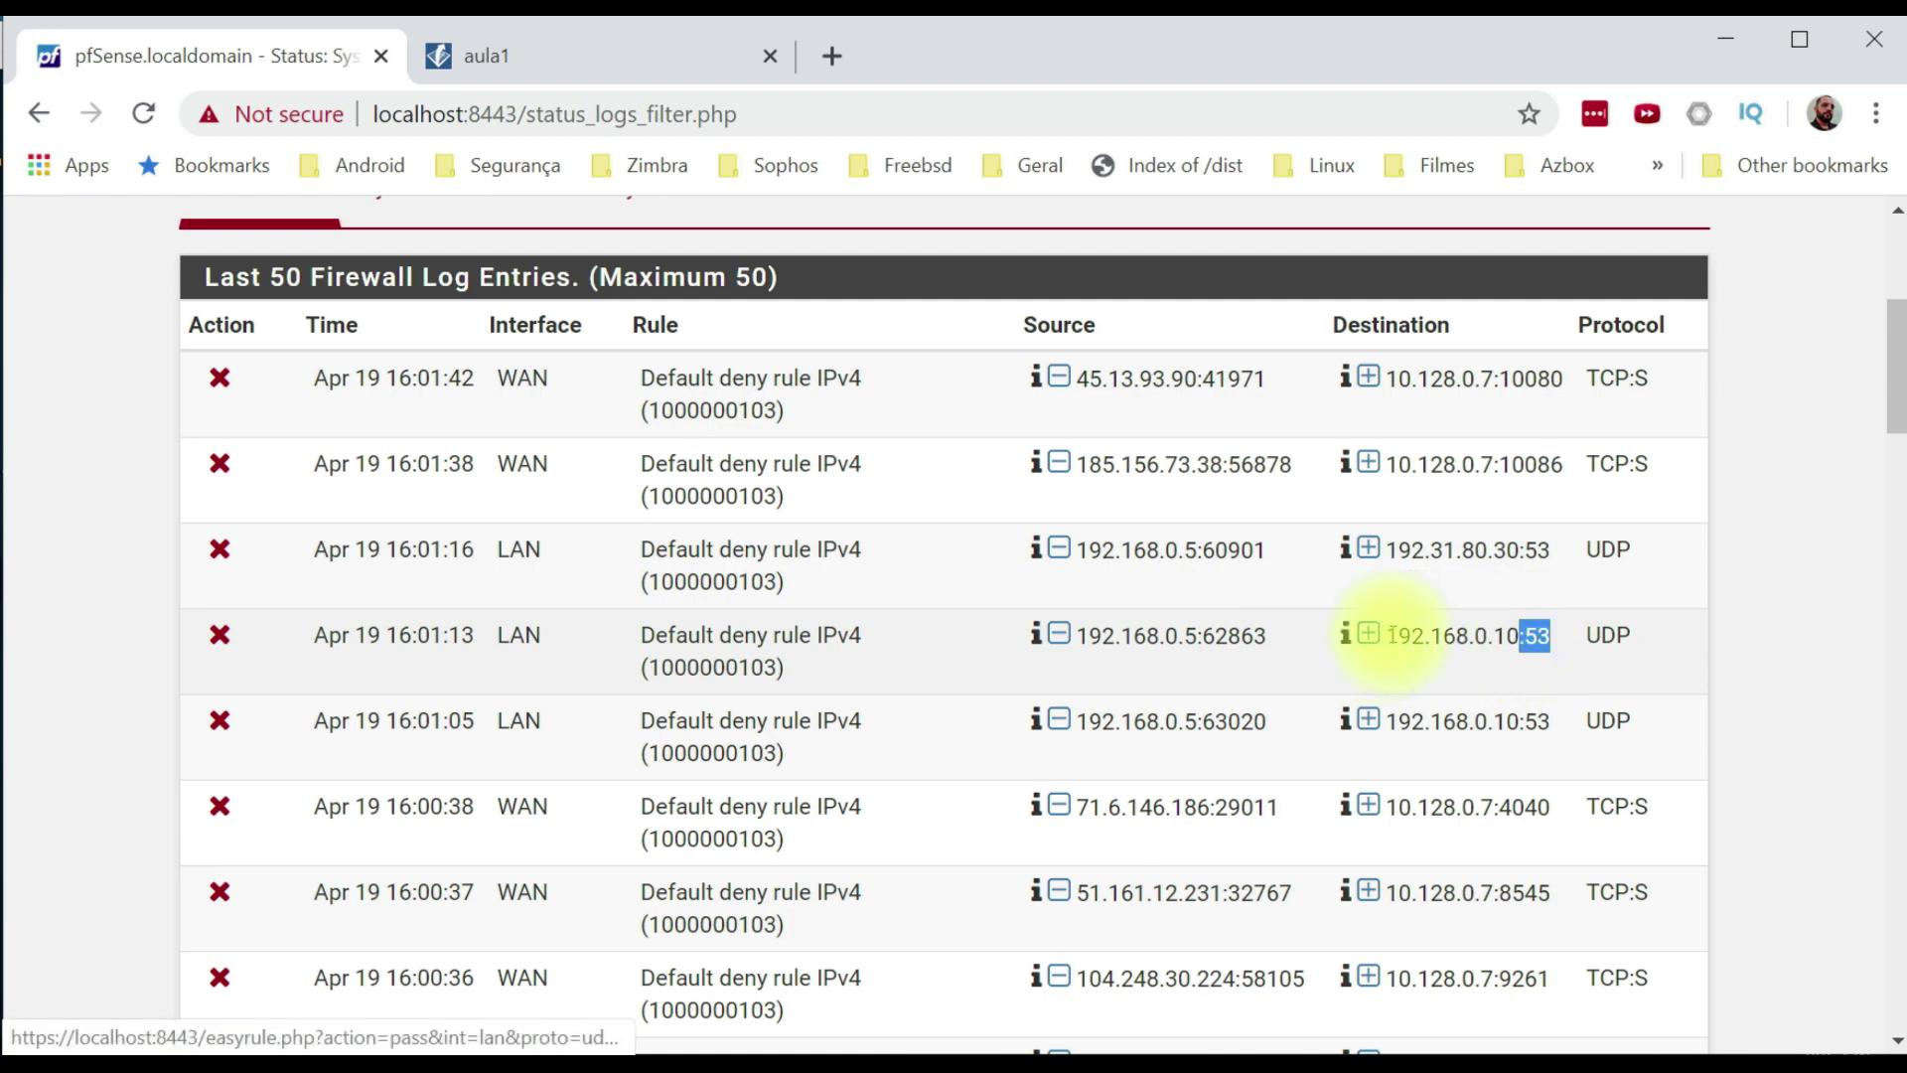
drag(1384, 636, 1579, 661)
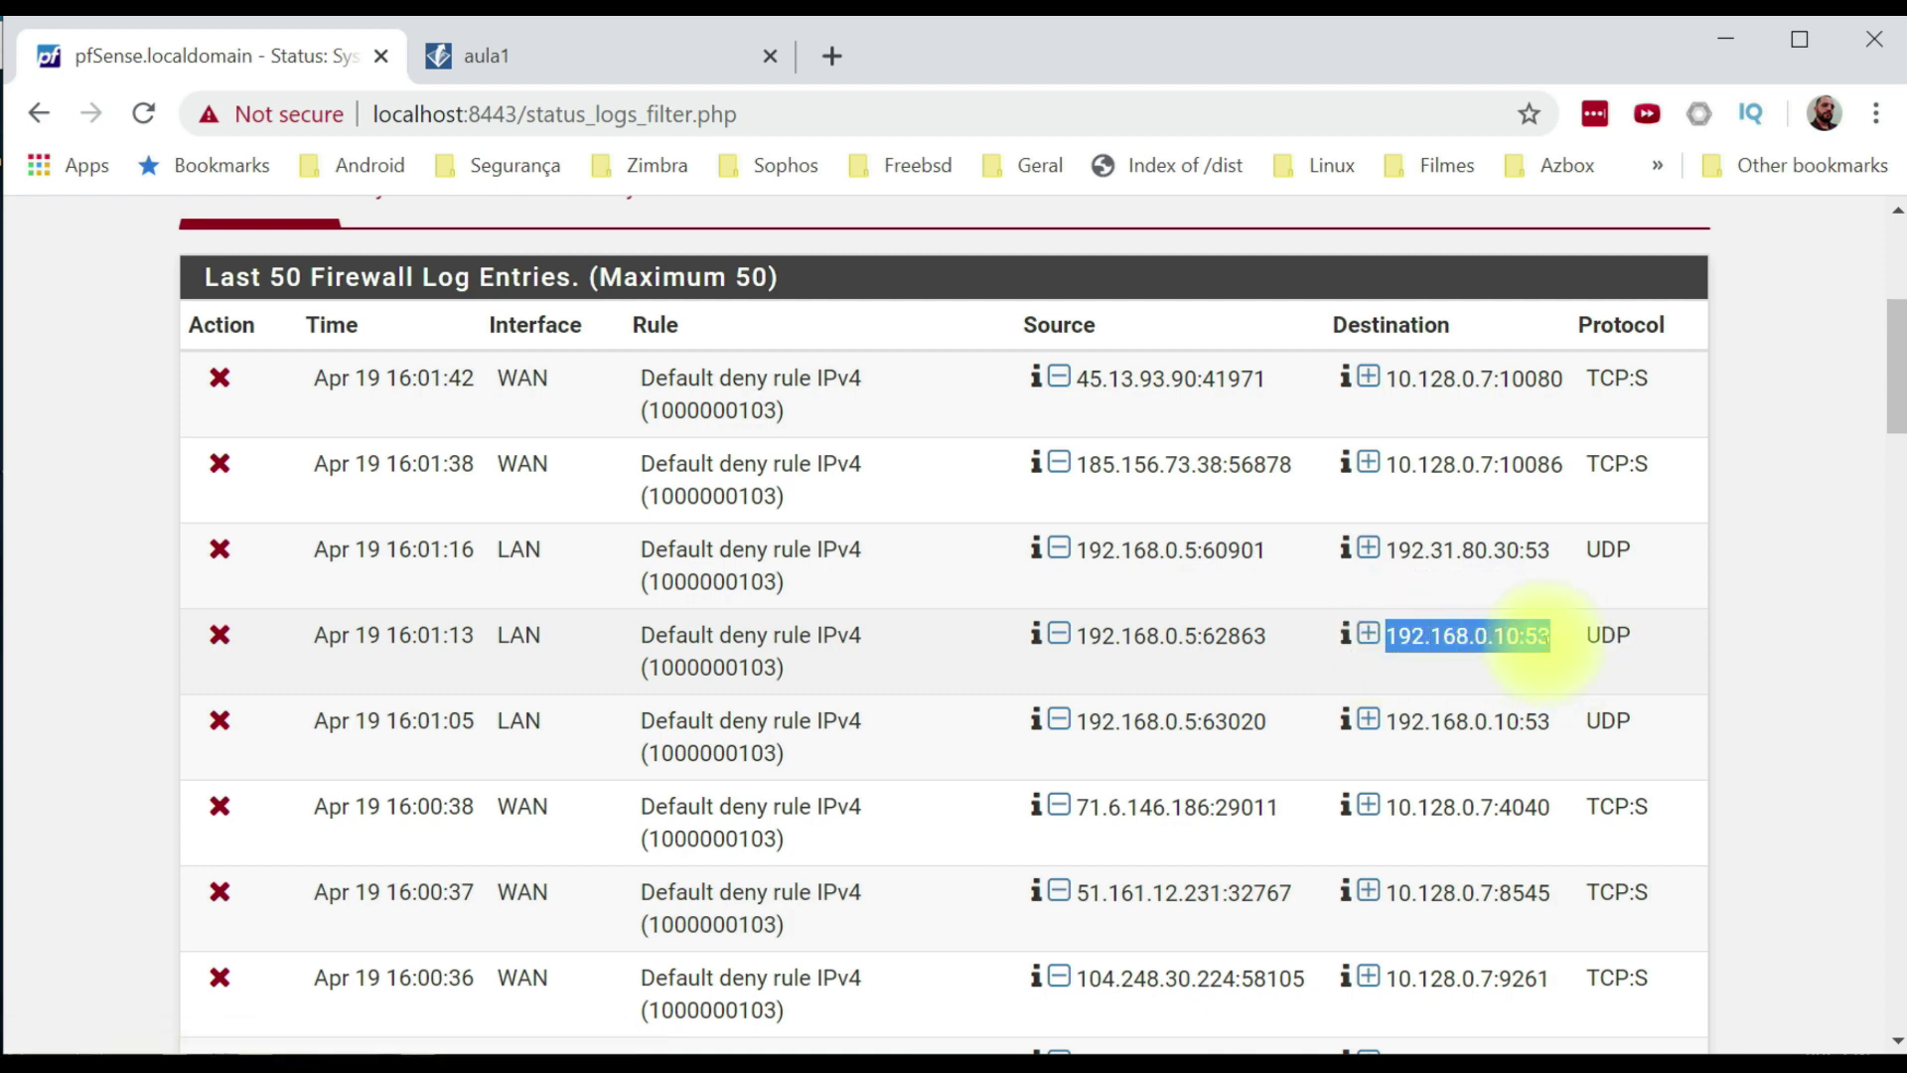
click(1542, 642)
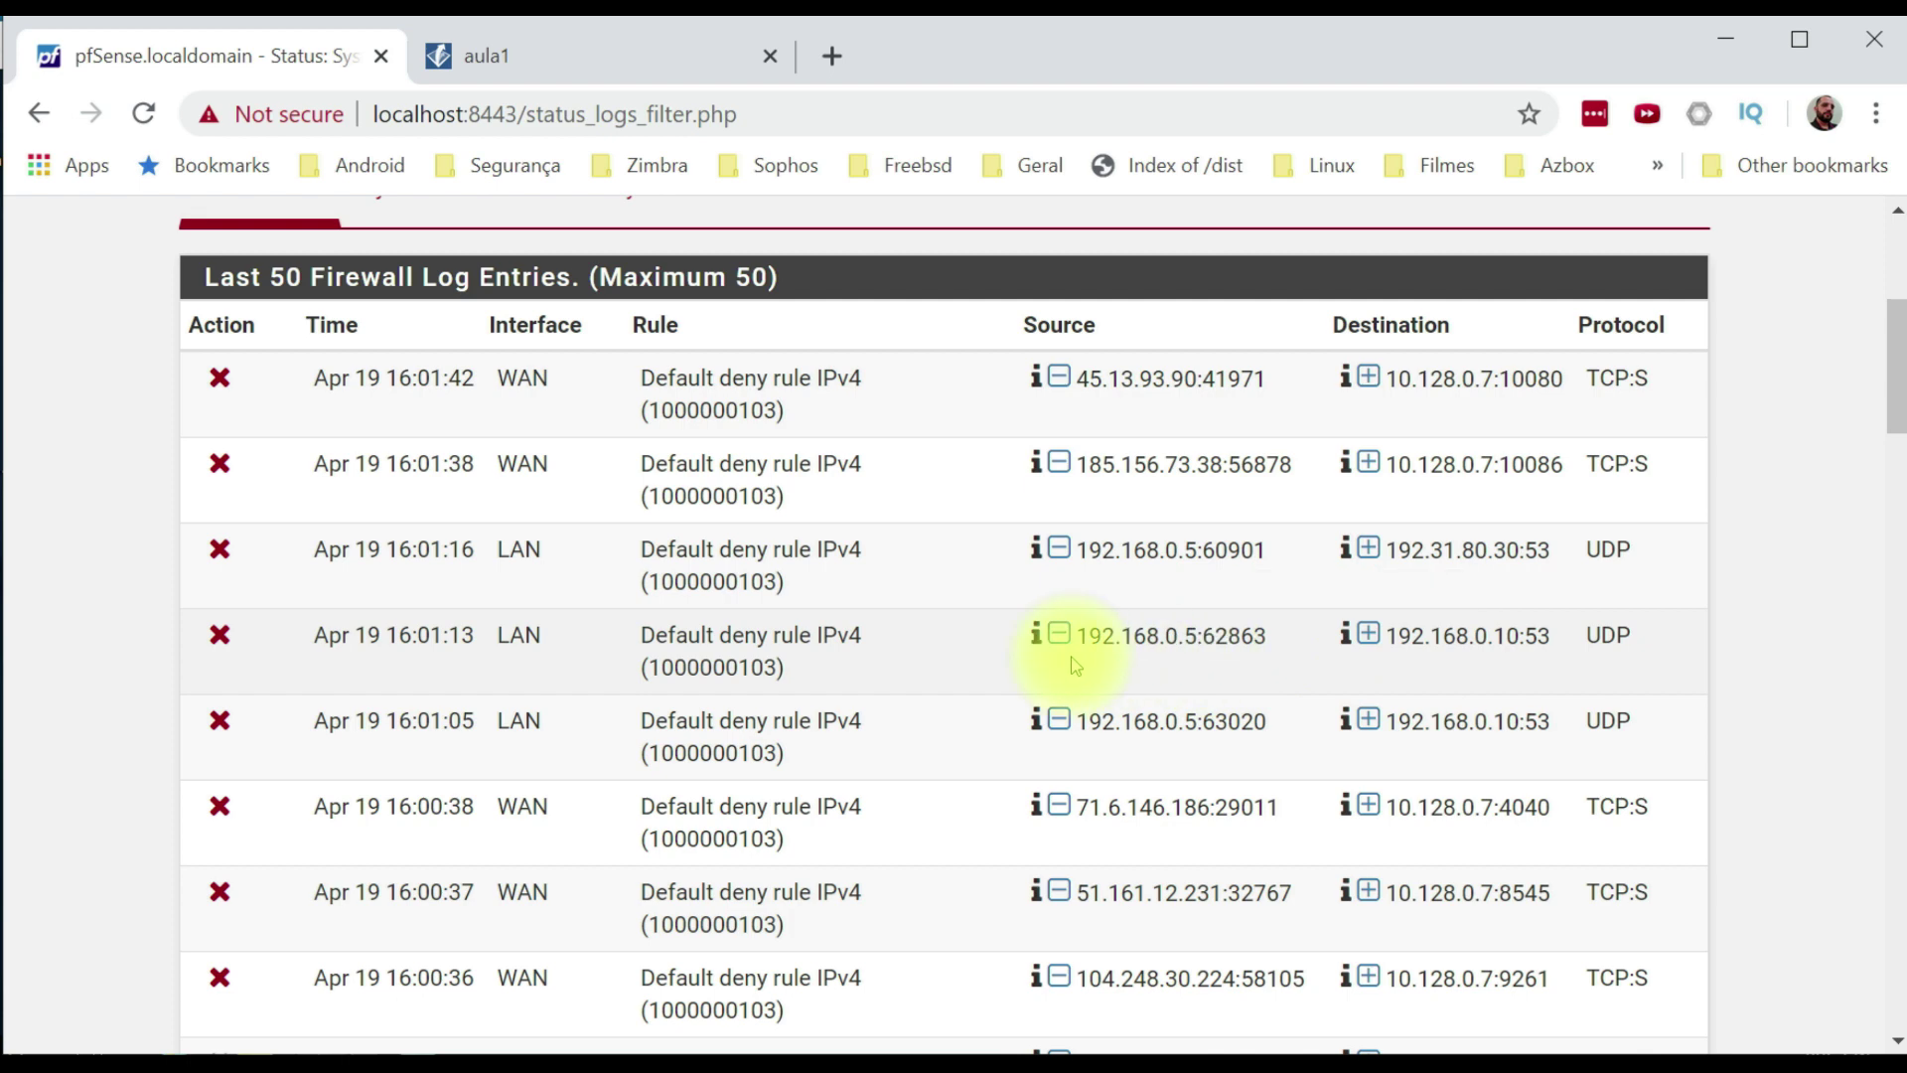
Go to the LAN firewall rules, add a new pass rule at the top of the list and set its protocol to UDP.
scroll(908, 640, up, 5)
click(694, 235)
click(790, 409)
click(413, 332)
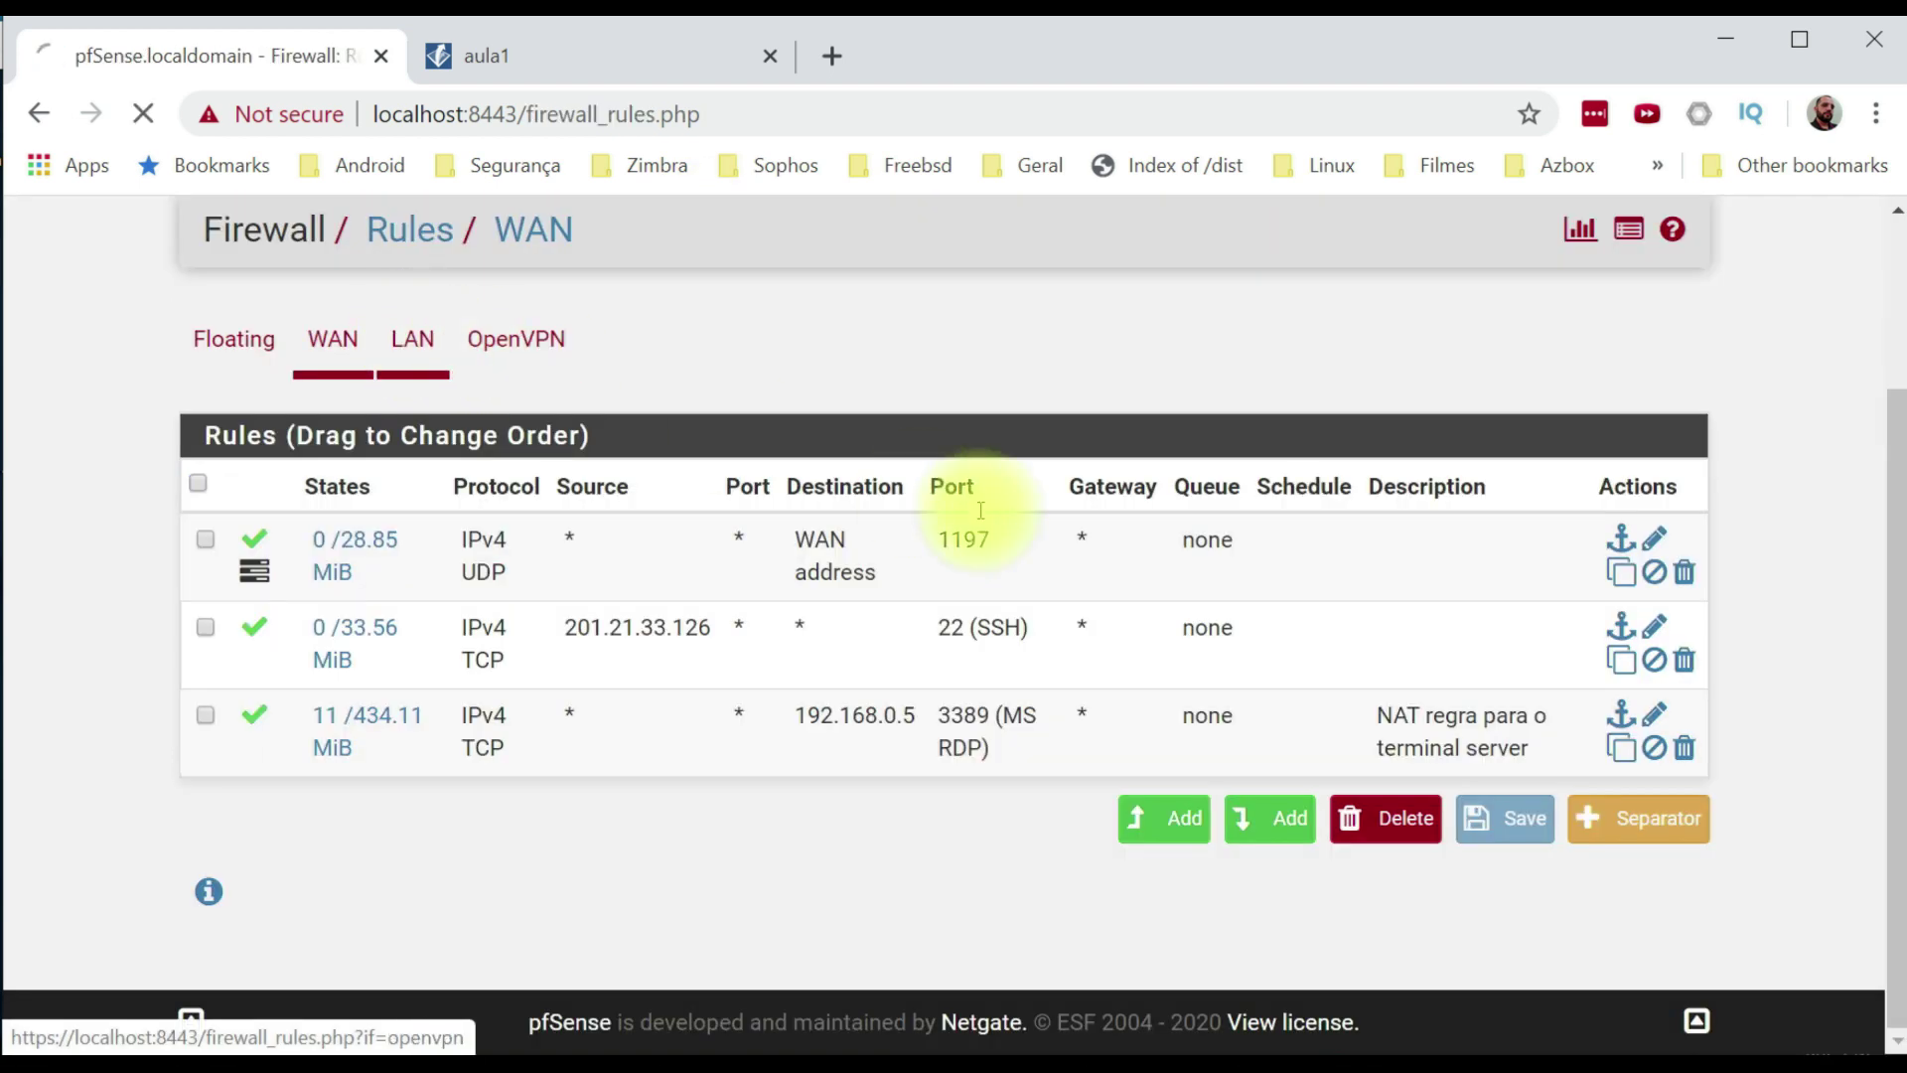
click(1317, 843)
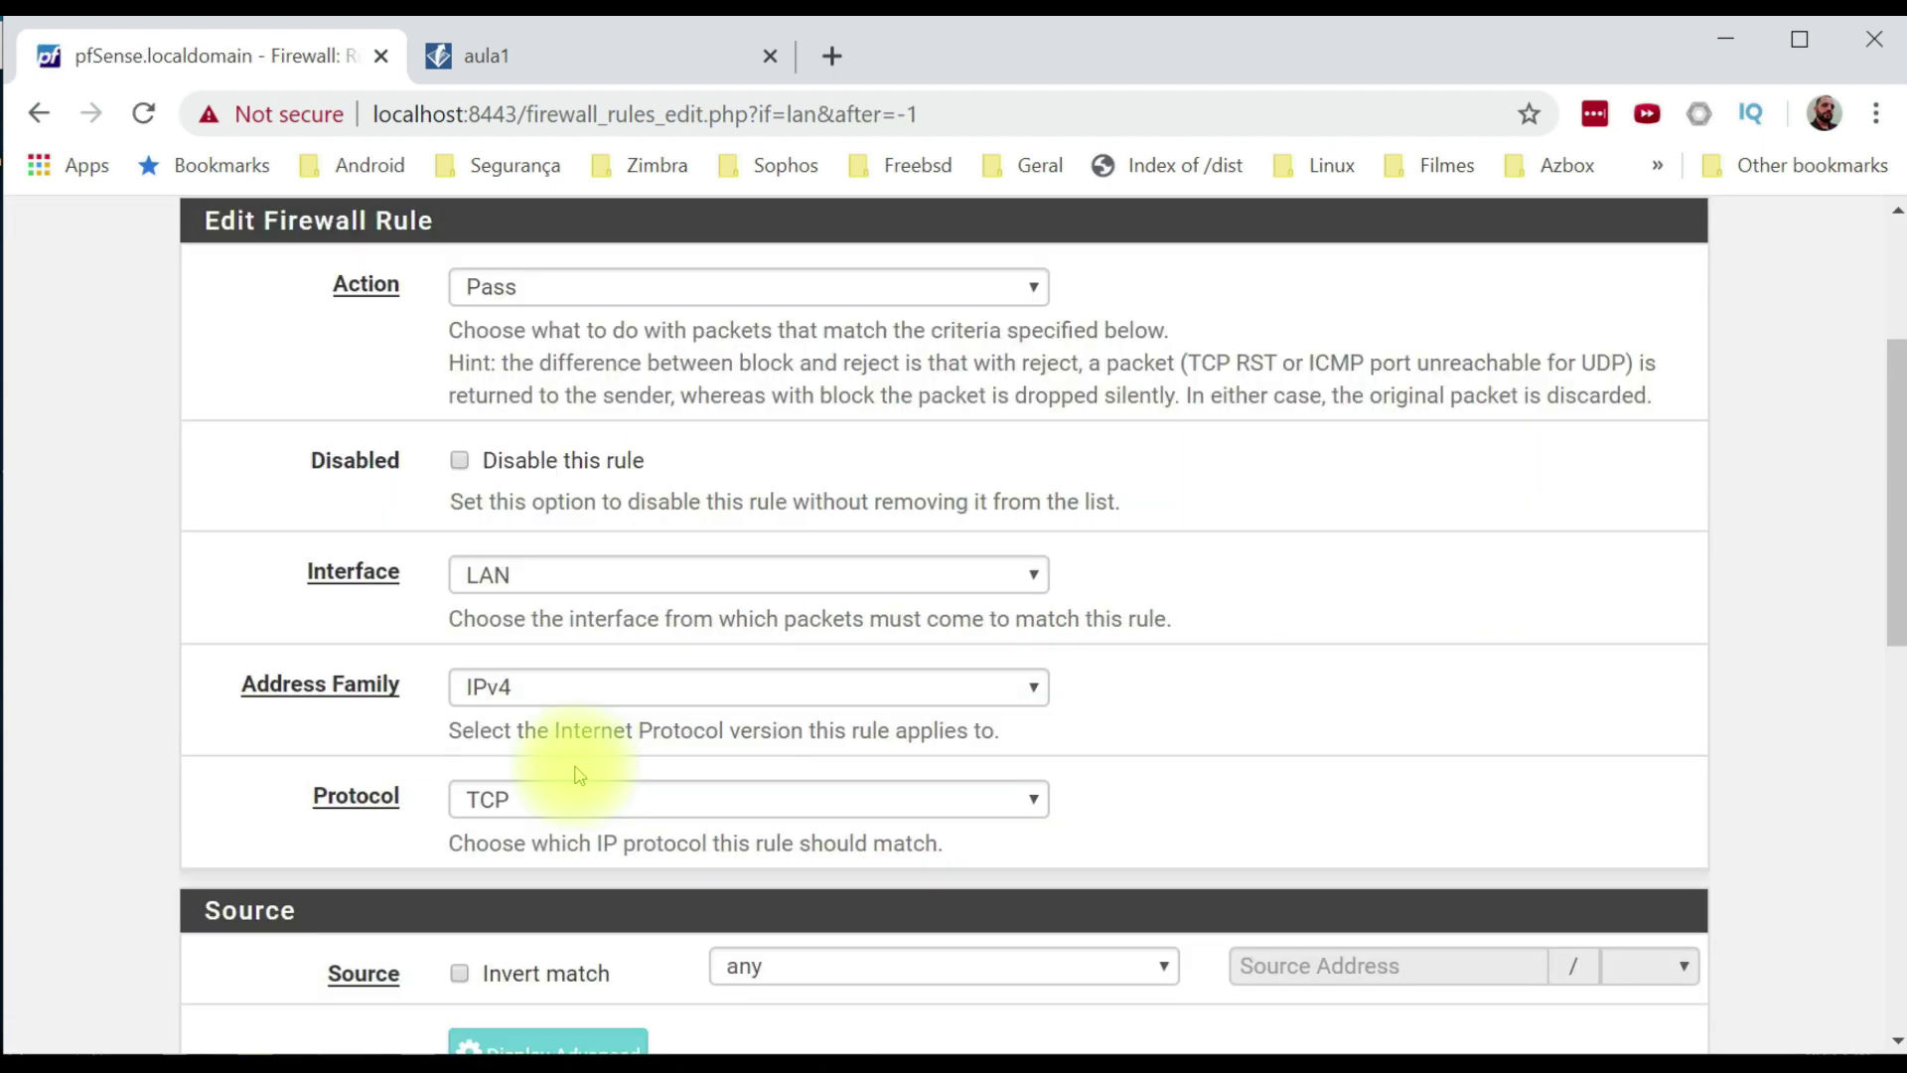
scroll(497, 645, down, 2)
scroll(433, 429, up, 2)
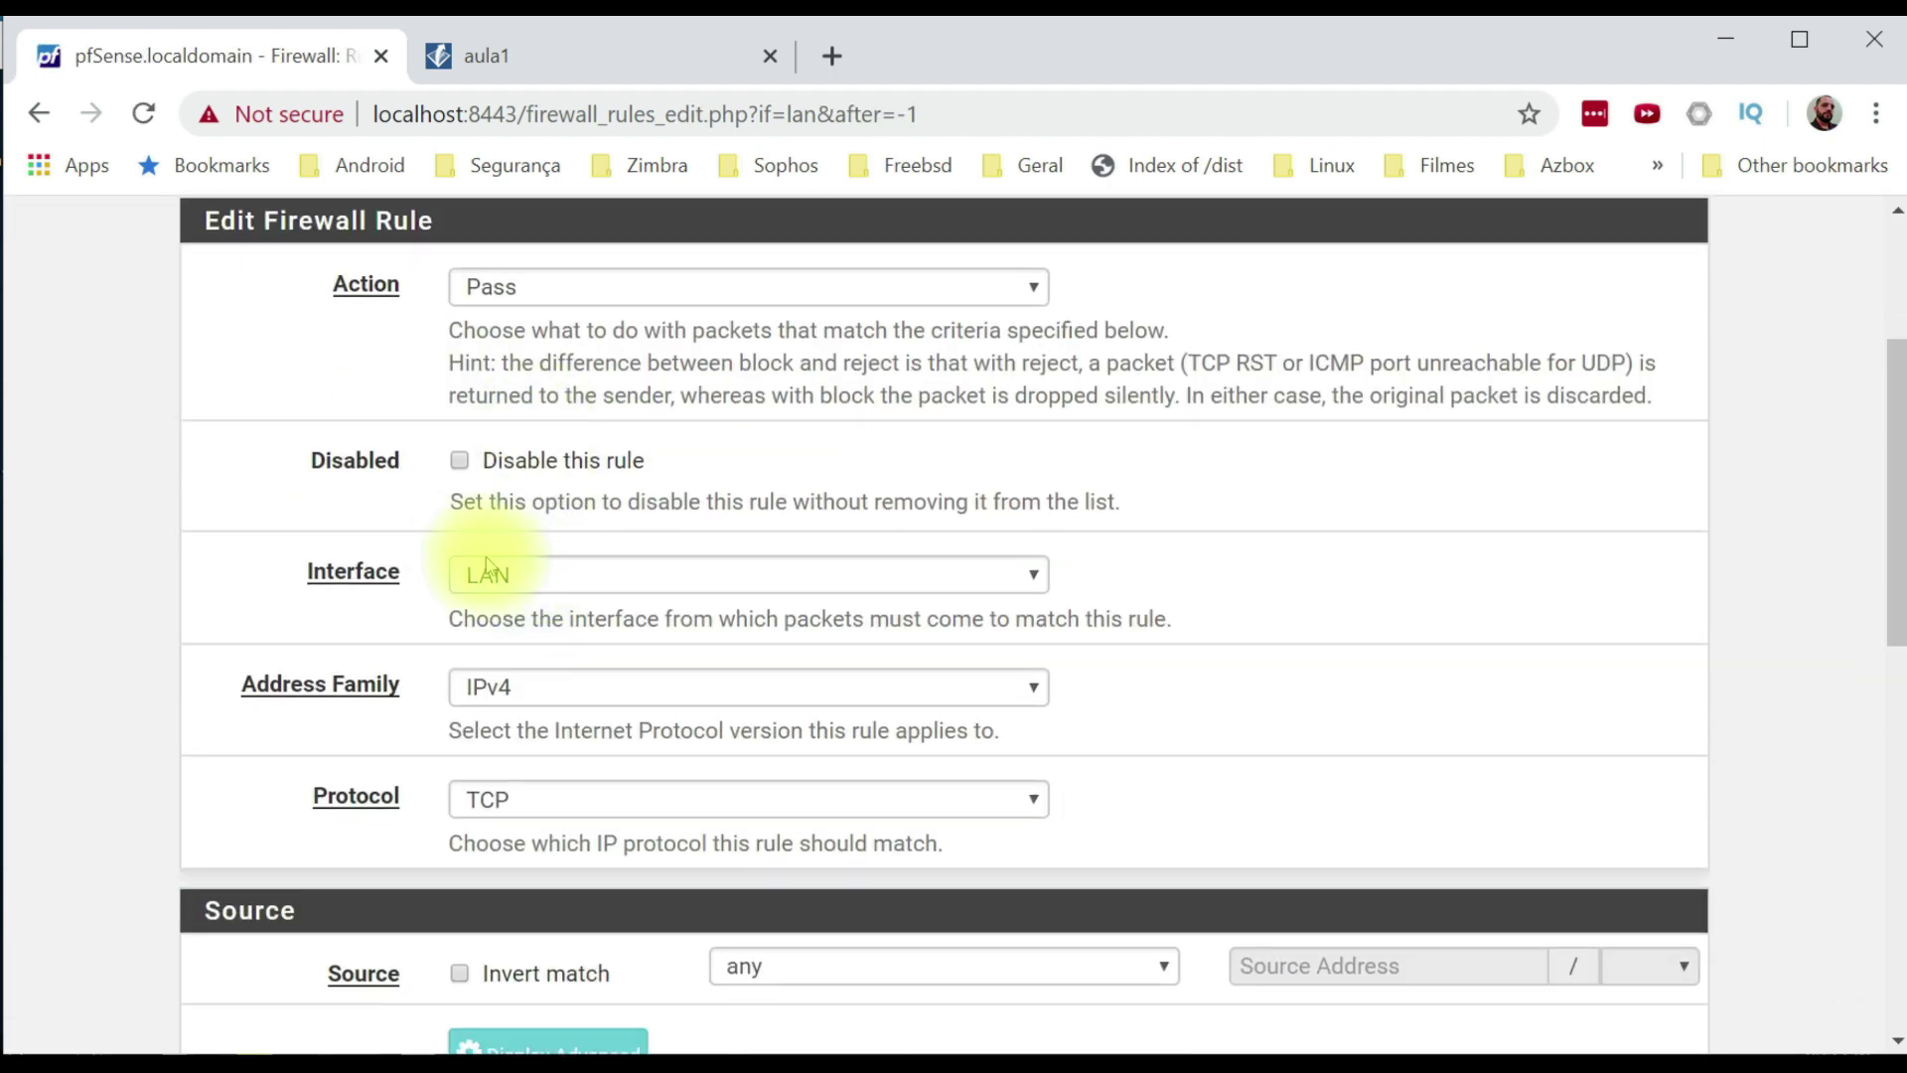
scroll(574, 797, down, 4)
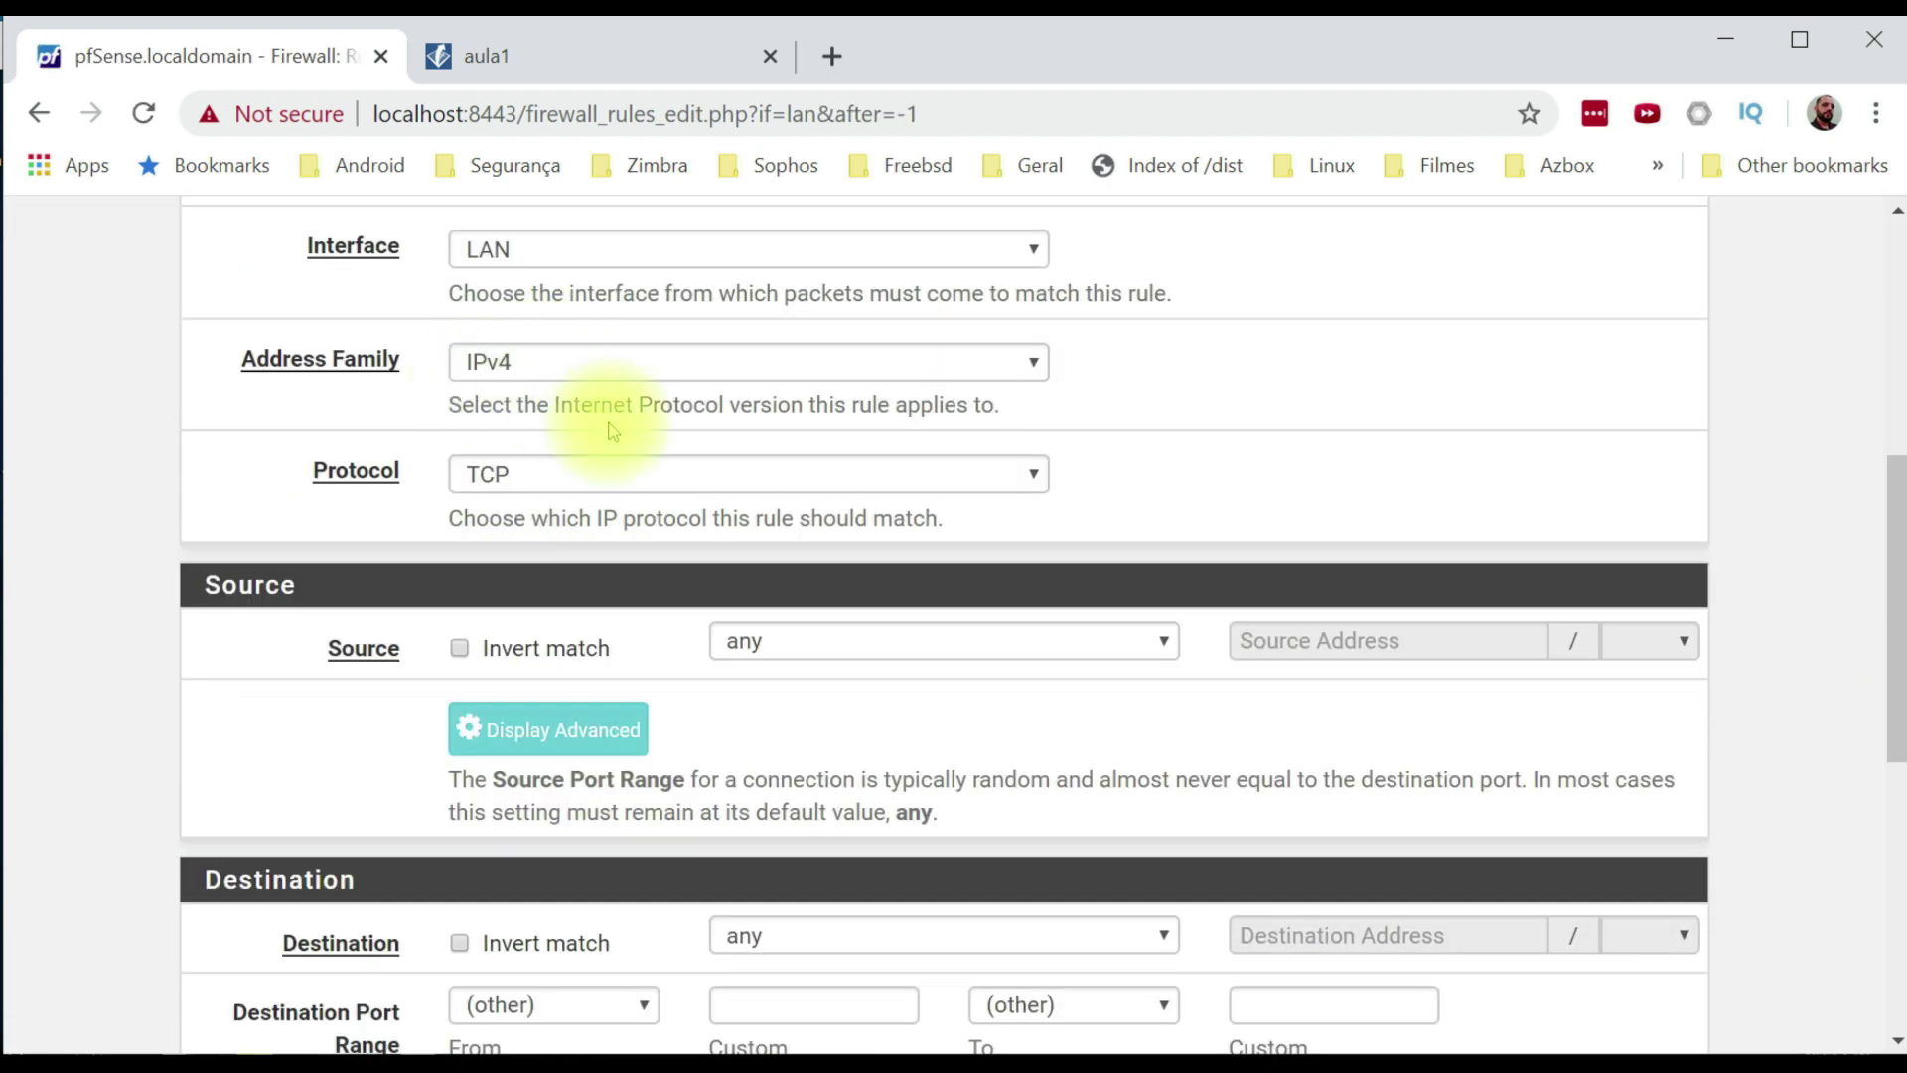
click(509, 471)
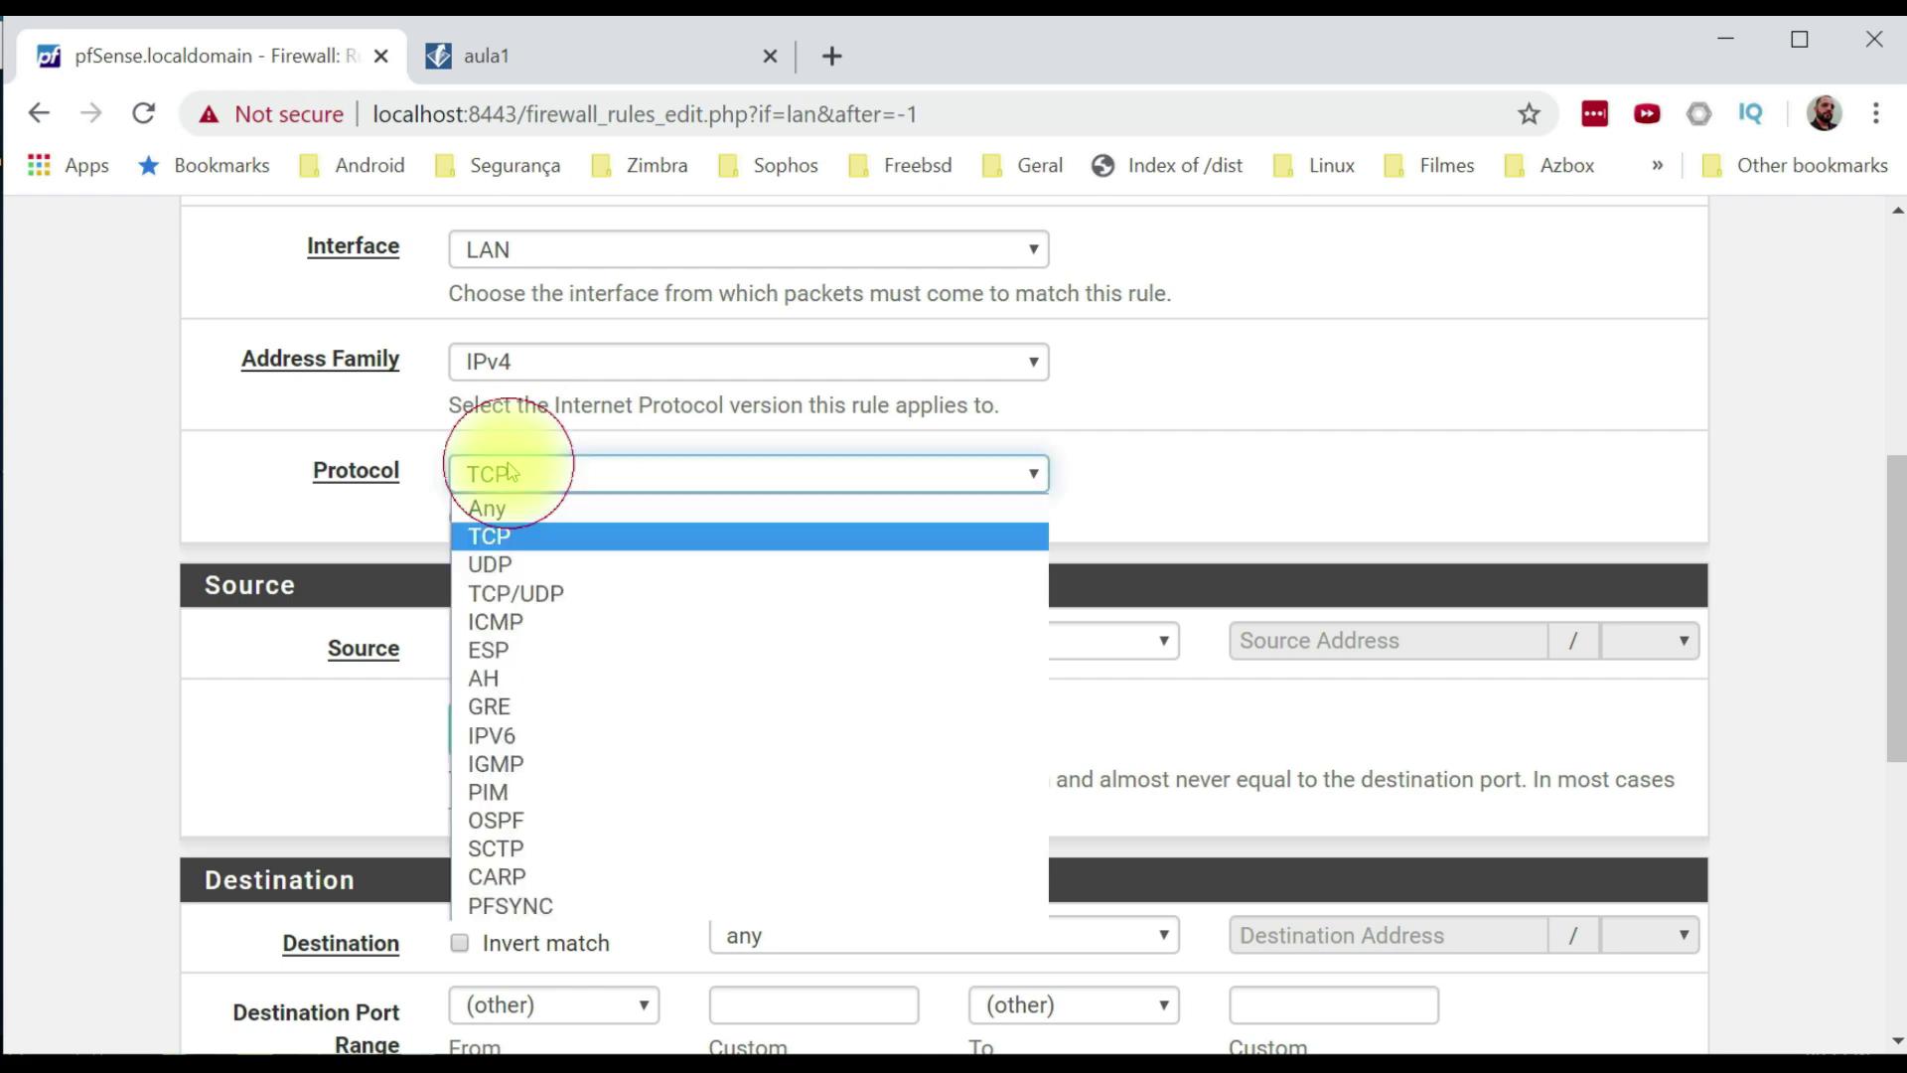
click(498, 564)
Set the new rule's source to the network 192.168.0.0/24.
scroll(700, 541, down, 4)
click(838, 314)
click(830, 406)
click(1319, 317)
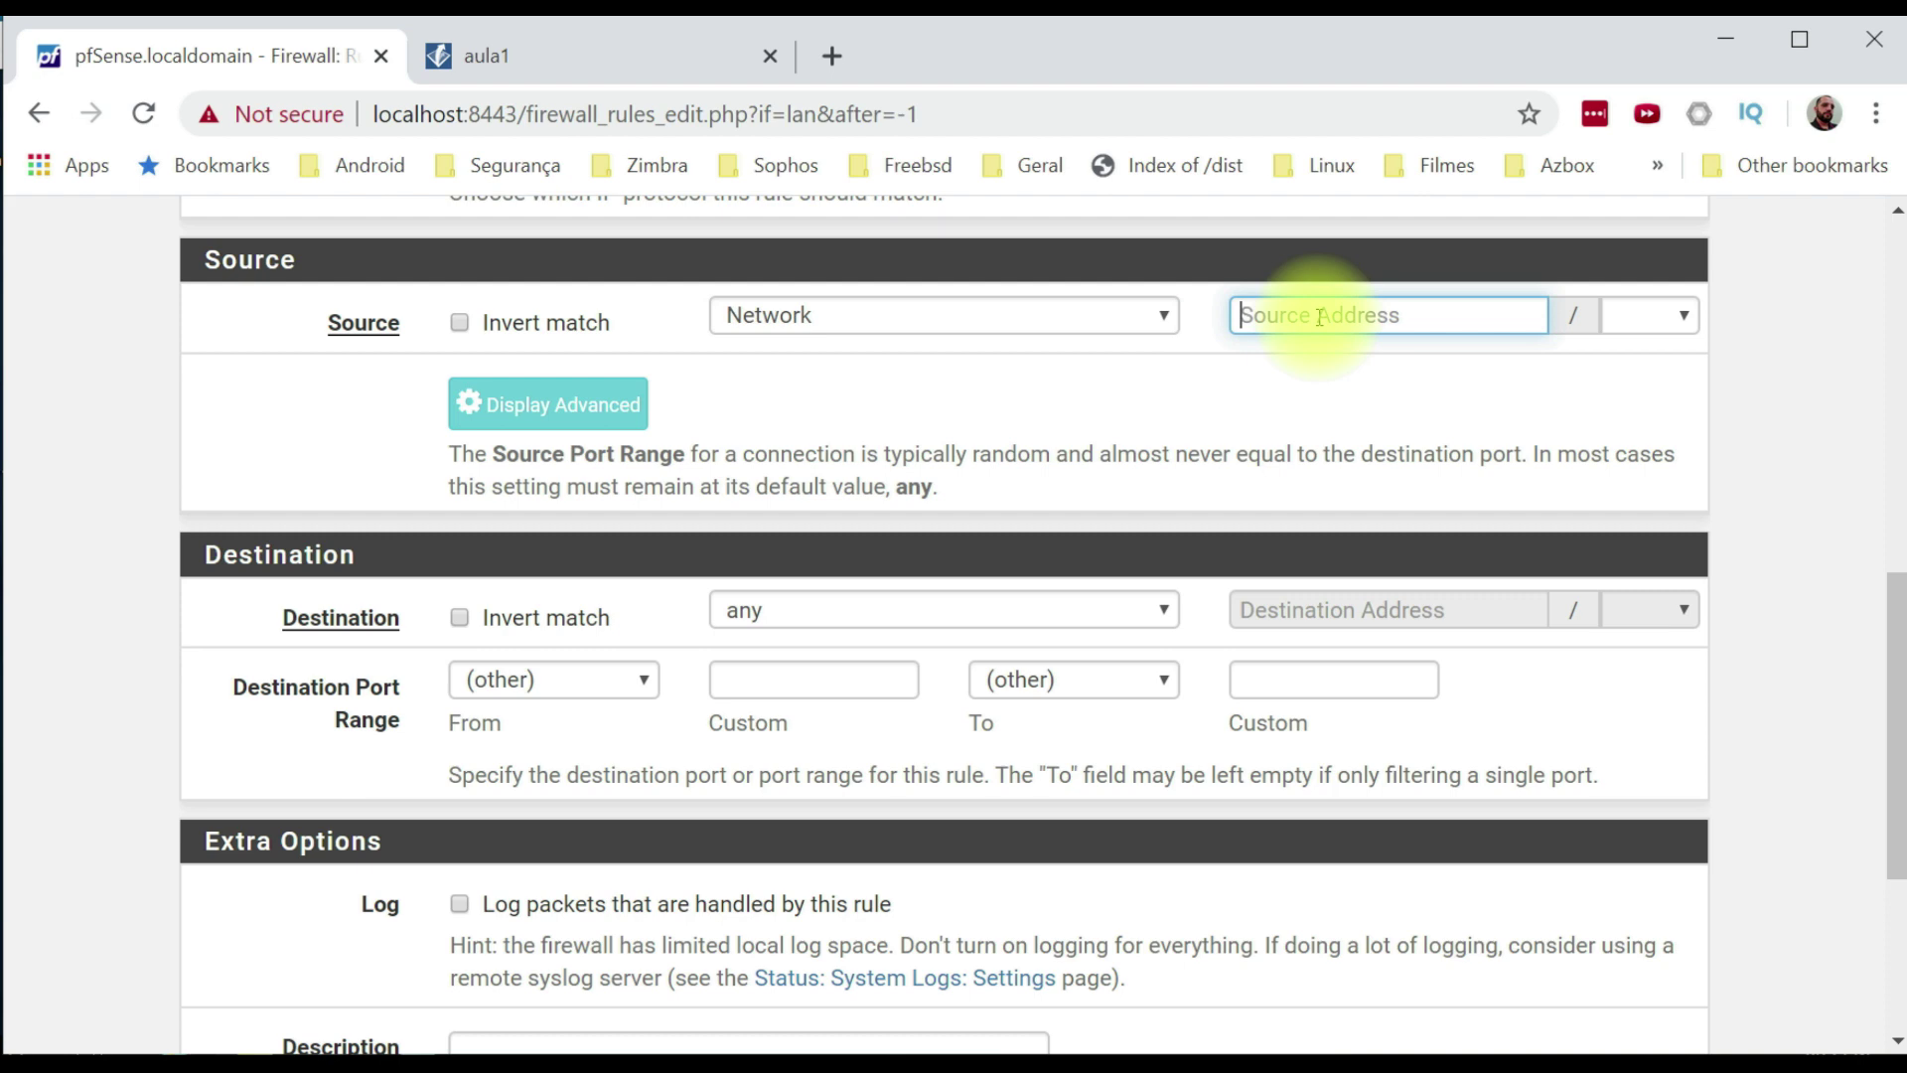
text(192.168.0.0)
click(1653, 318)
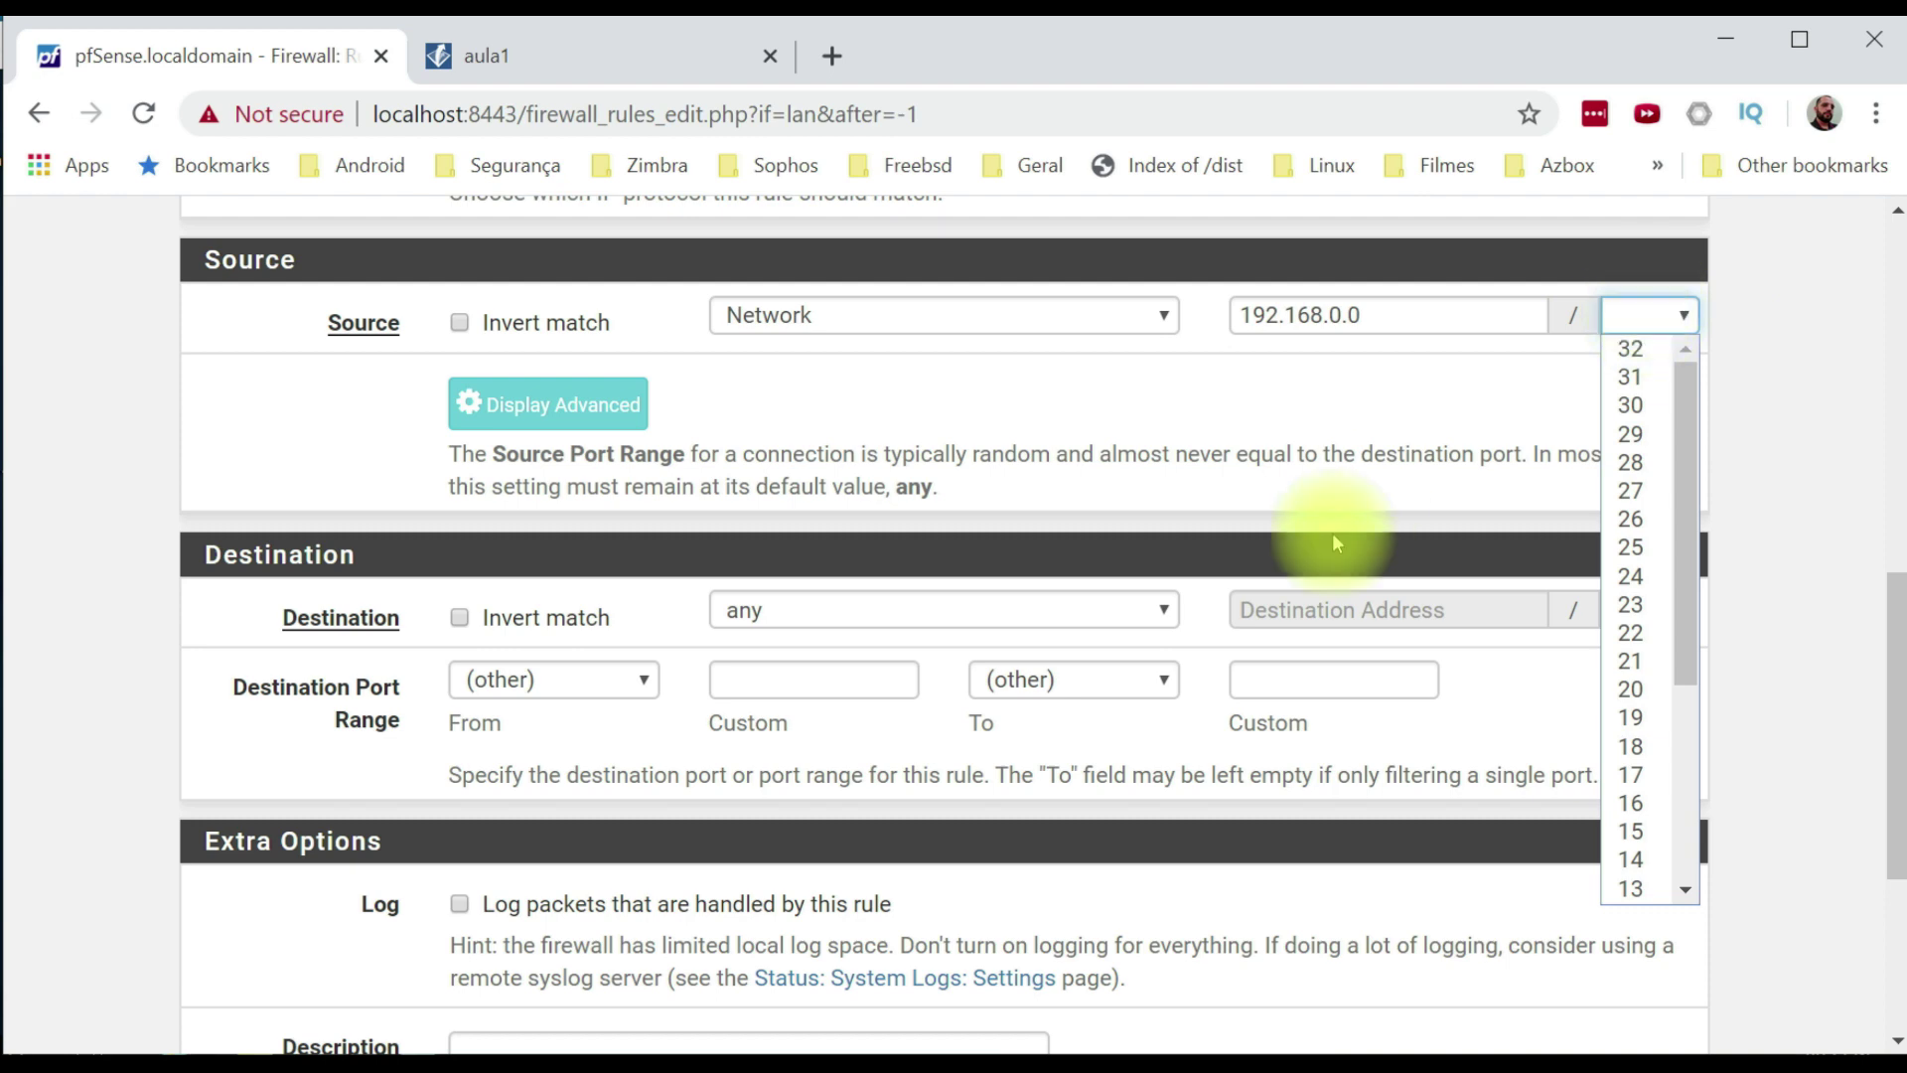
click(1632, 576)
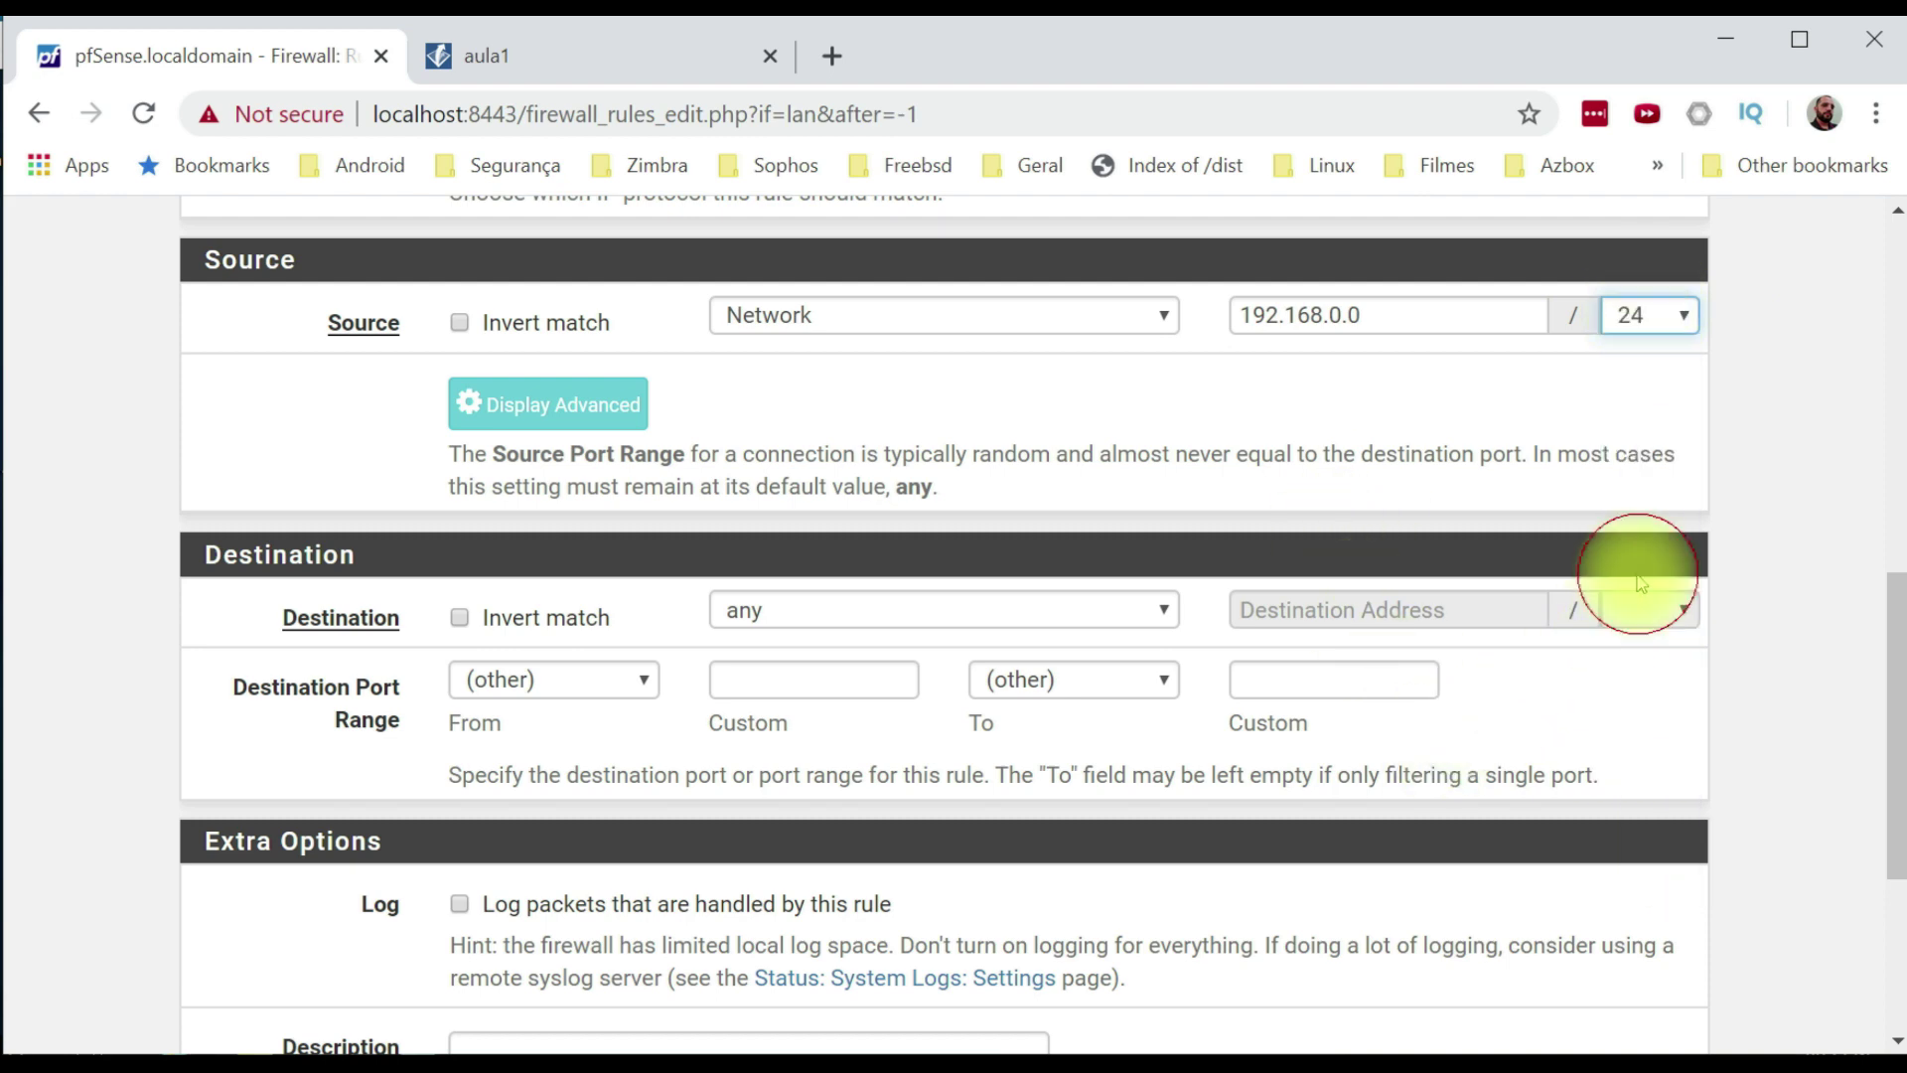
Set the rule's destination to LAN address with a destination port range from 53 to 53.
click(872, 608)
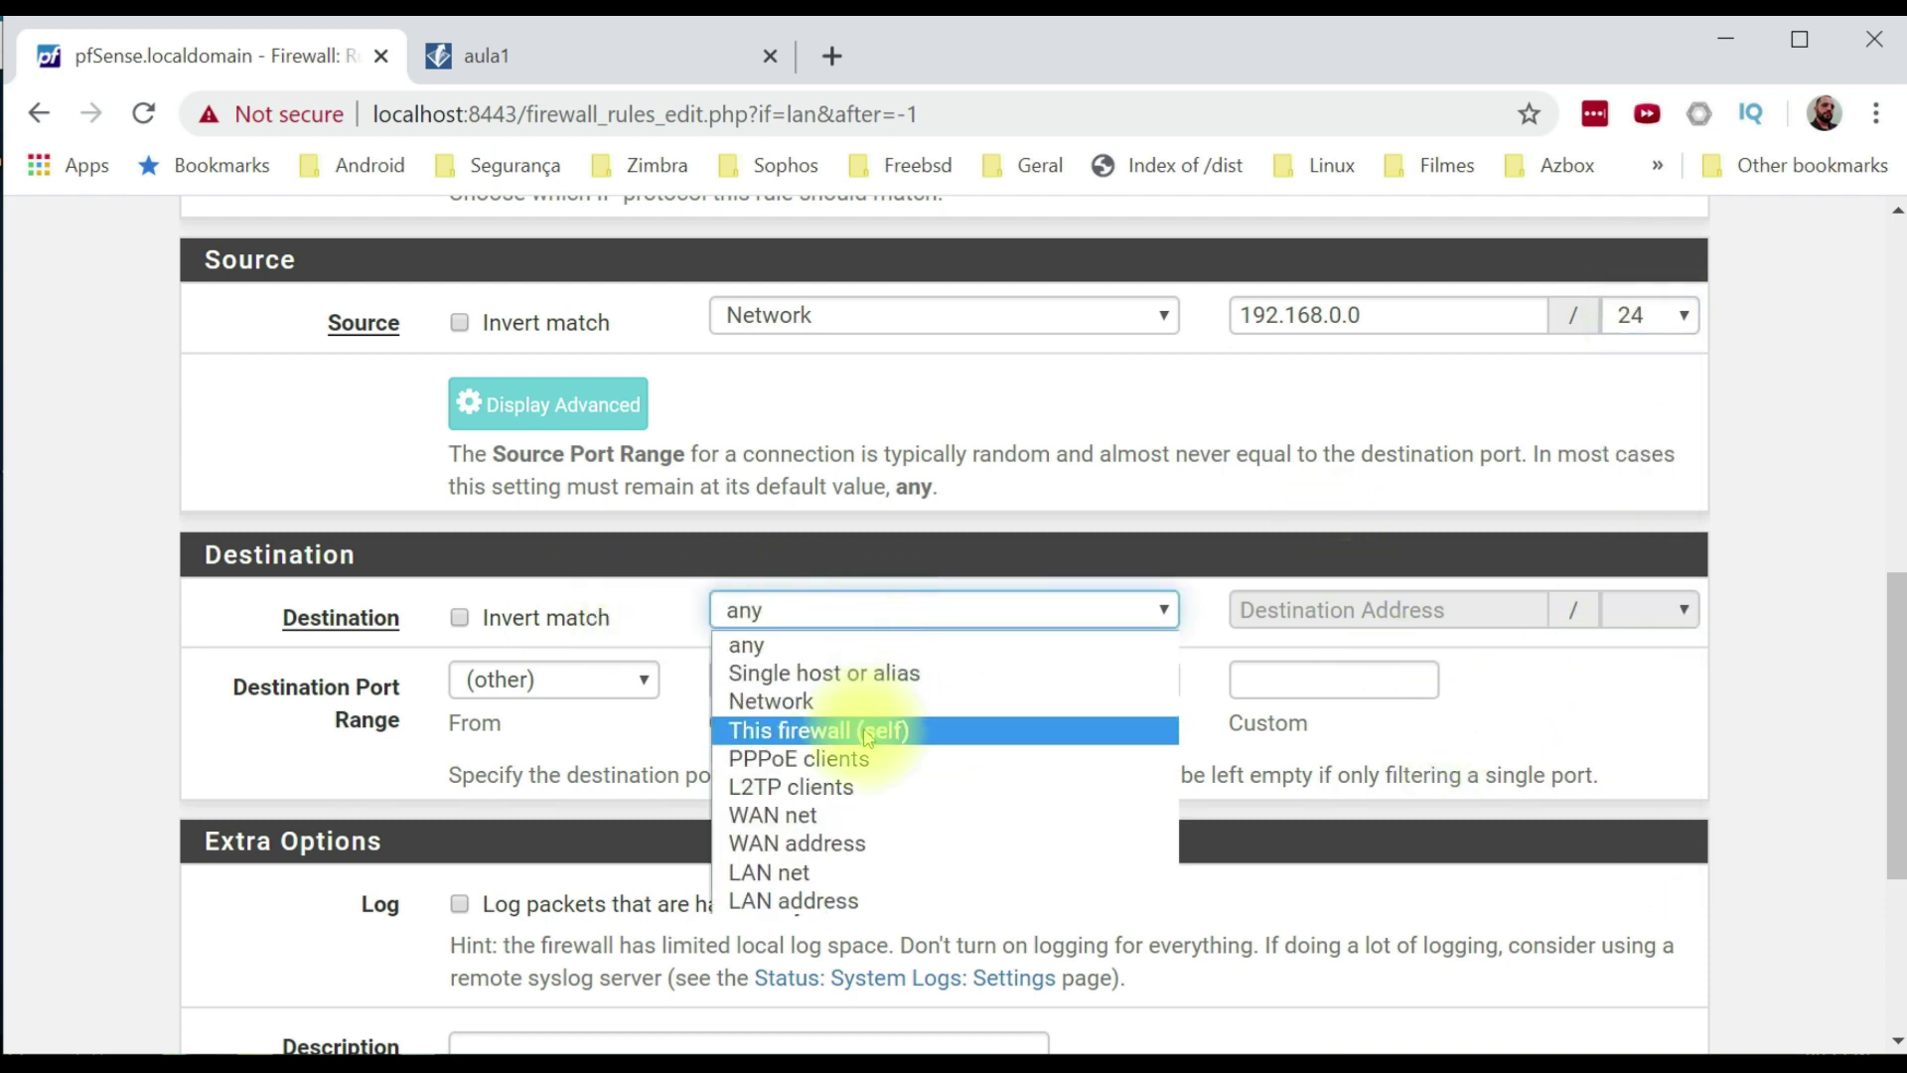
click(786, 901)
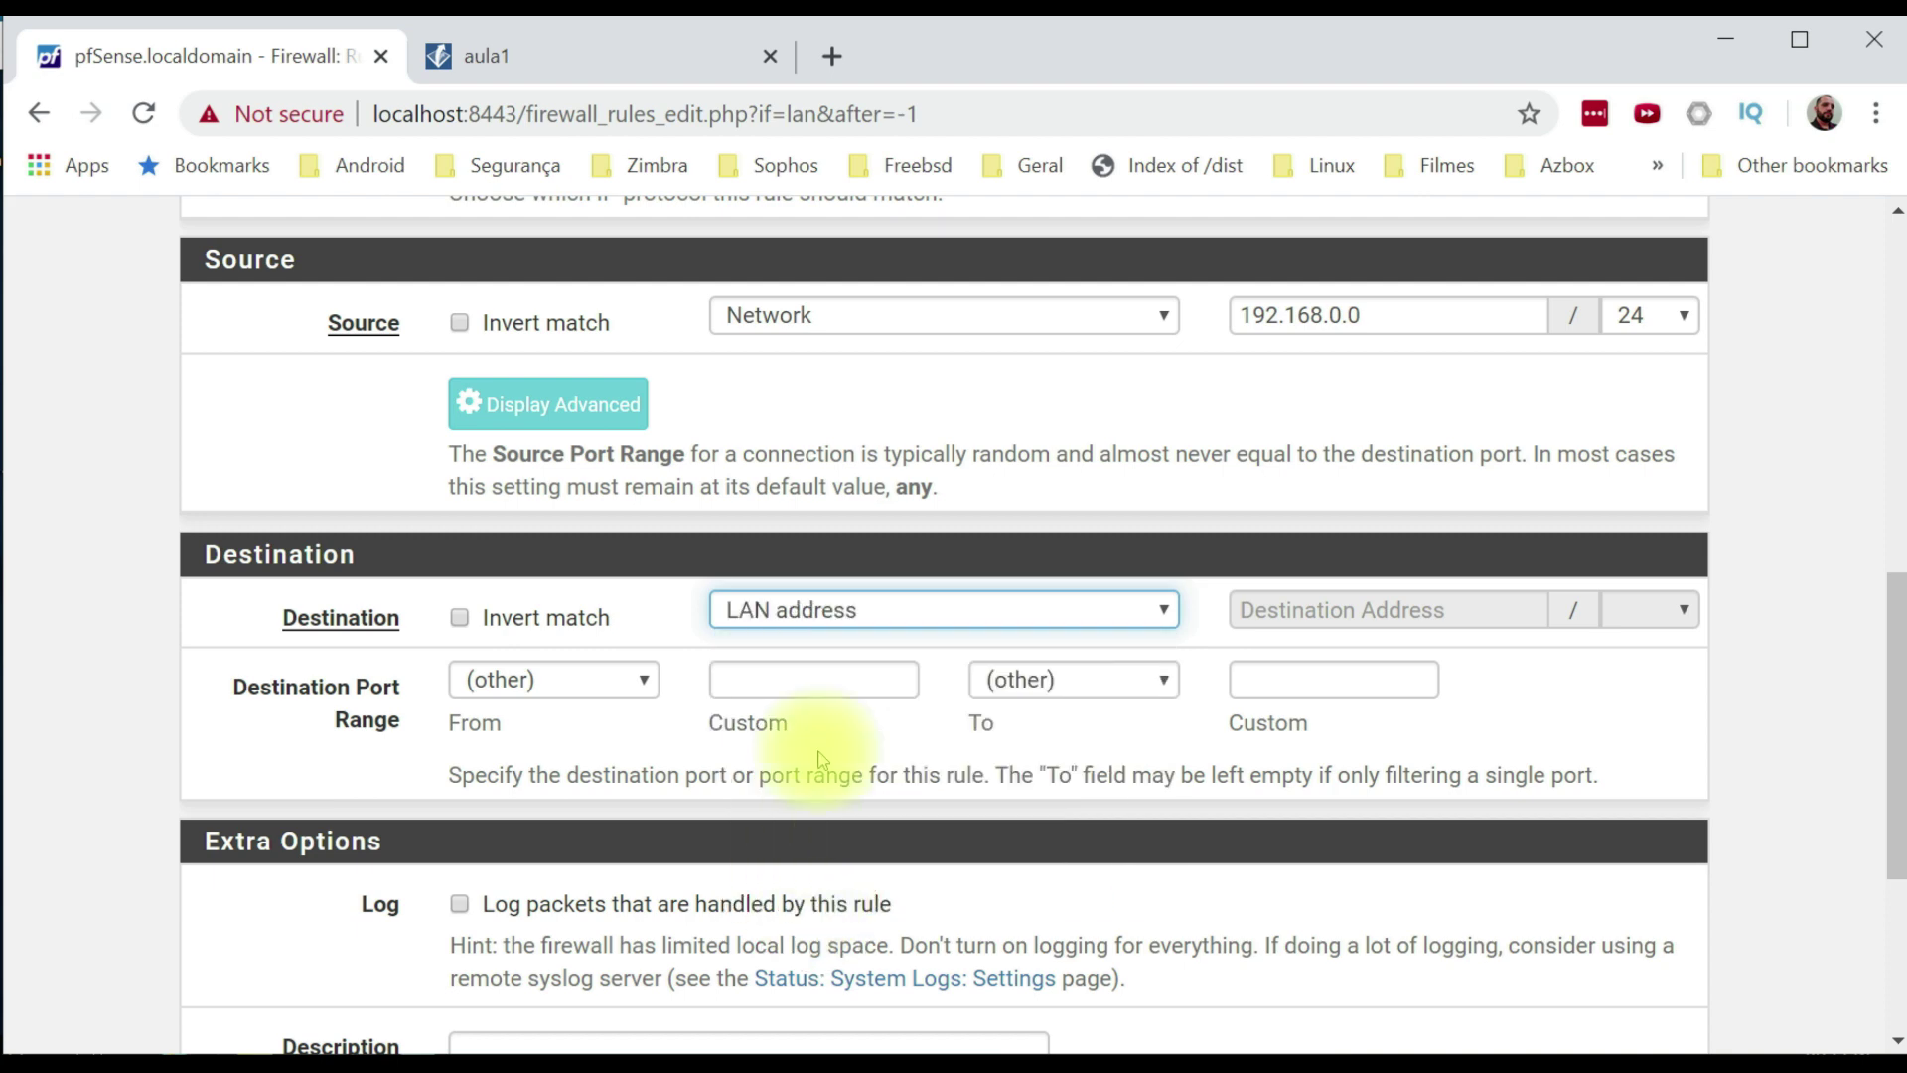
click(851, 681)
text(53)
key(Tab)
key(Tab)
text(53)
Save the new DNS rule and apply the firewall changes.
scroll(871, 617, down, 4)
click(507, 881)
click(1596, 594)
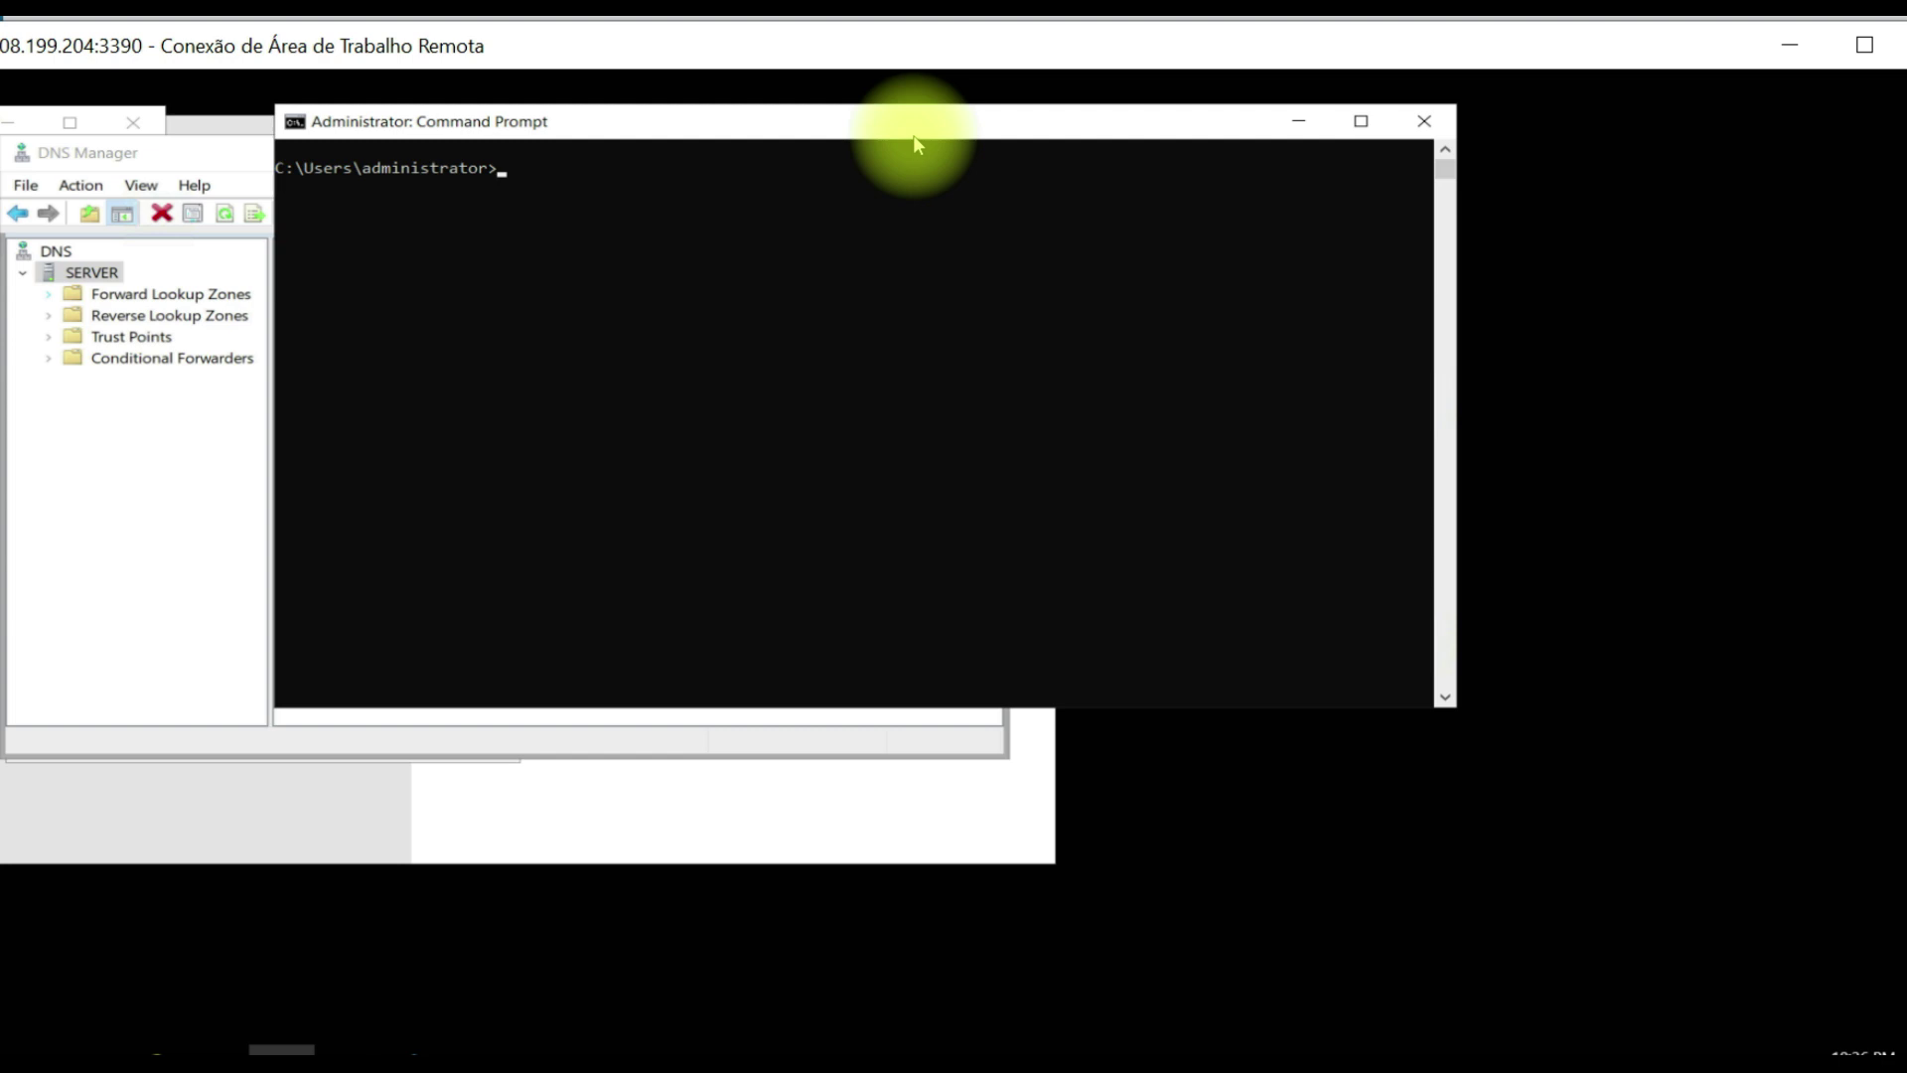
text(ping www.google.com)
key(Return)
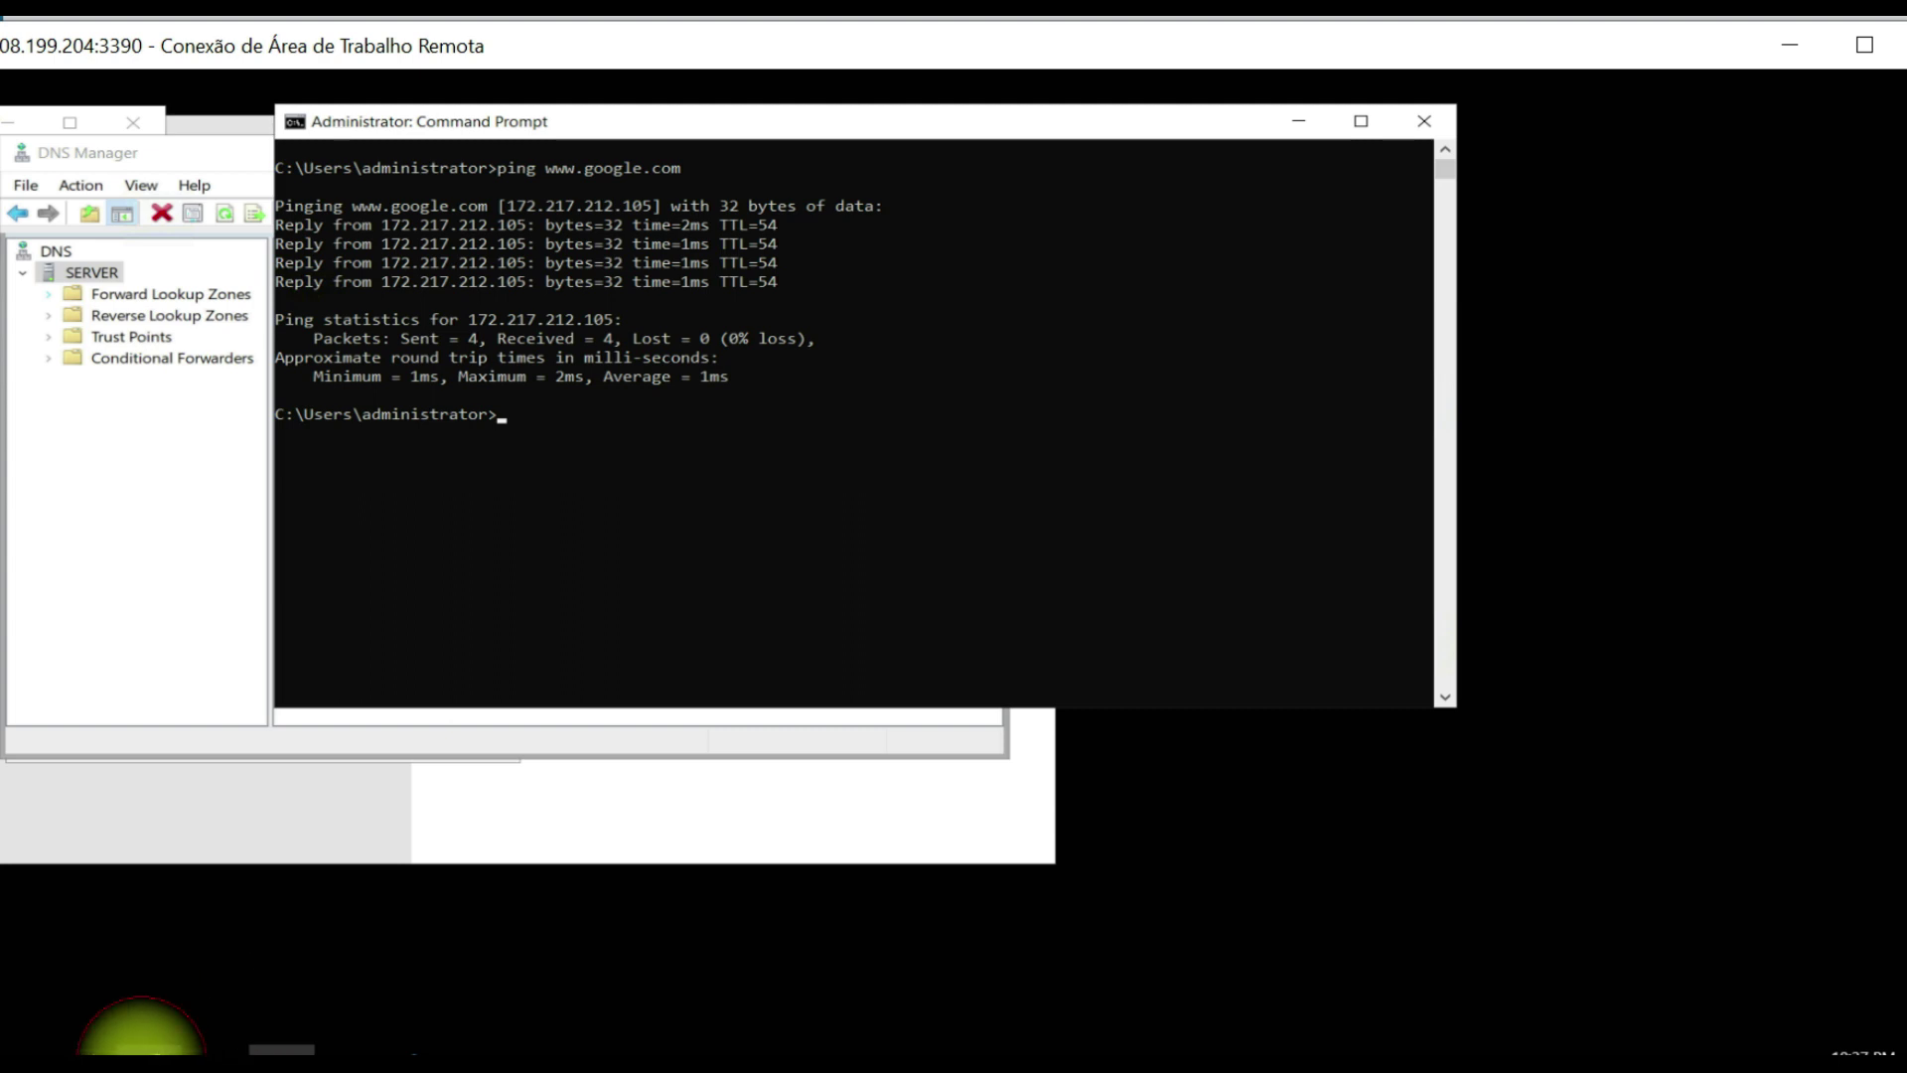
click(145, 1059)
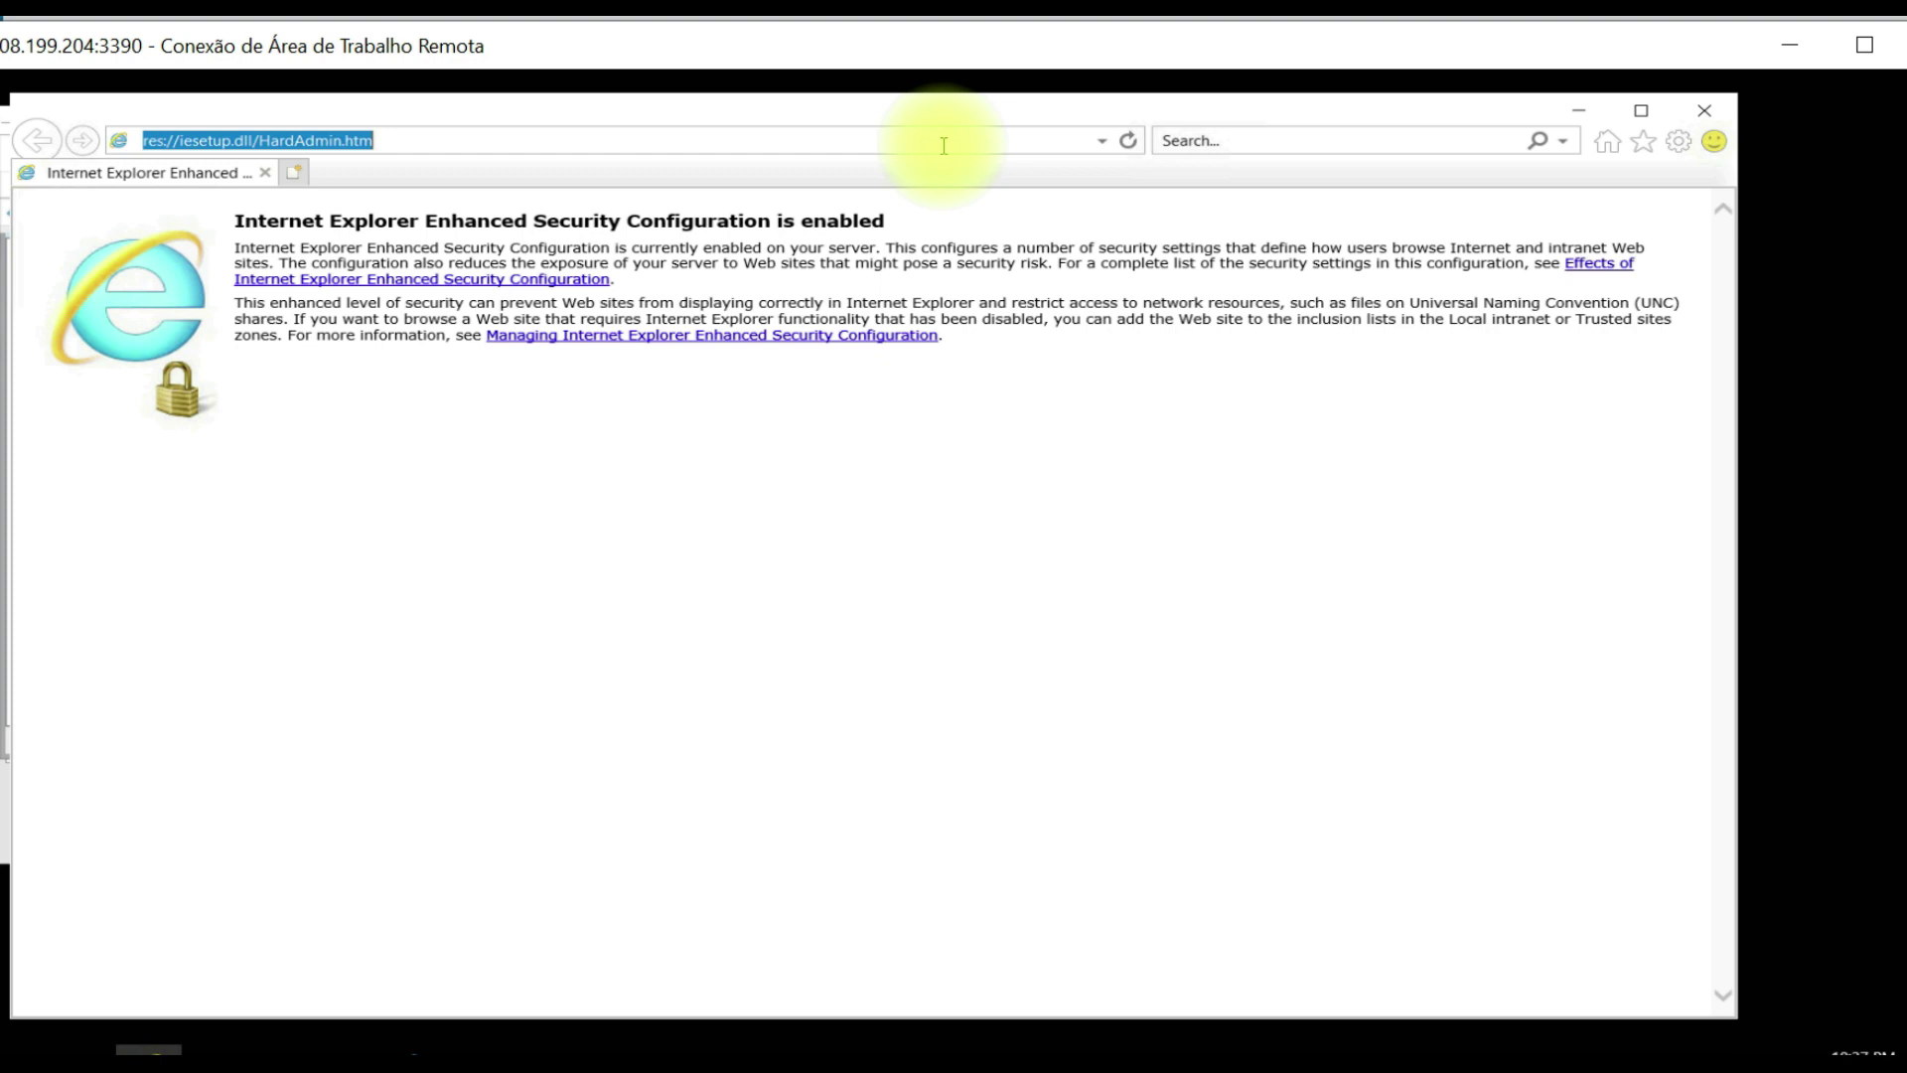
text(www.)
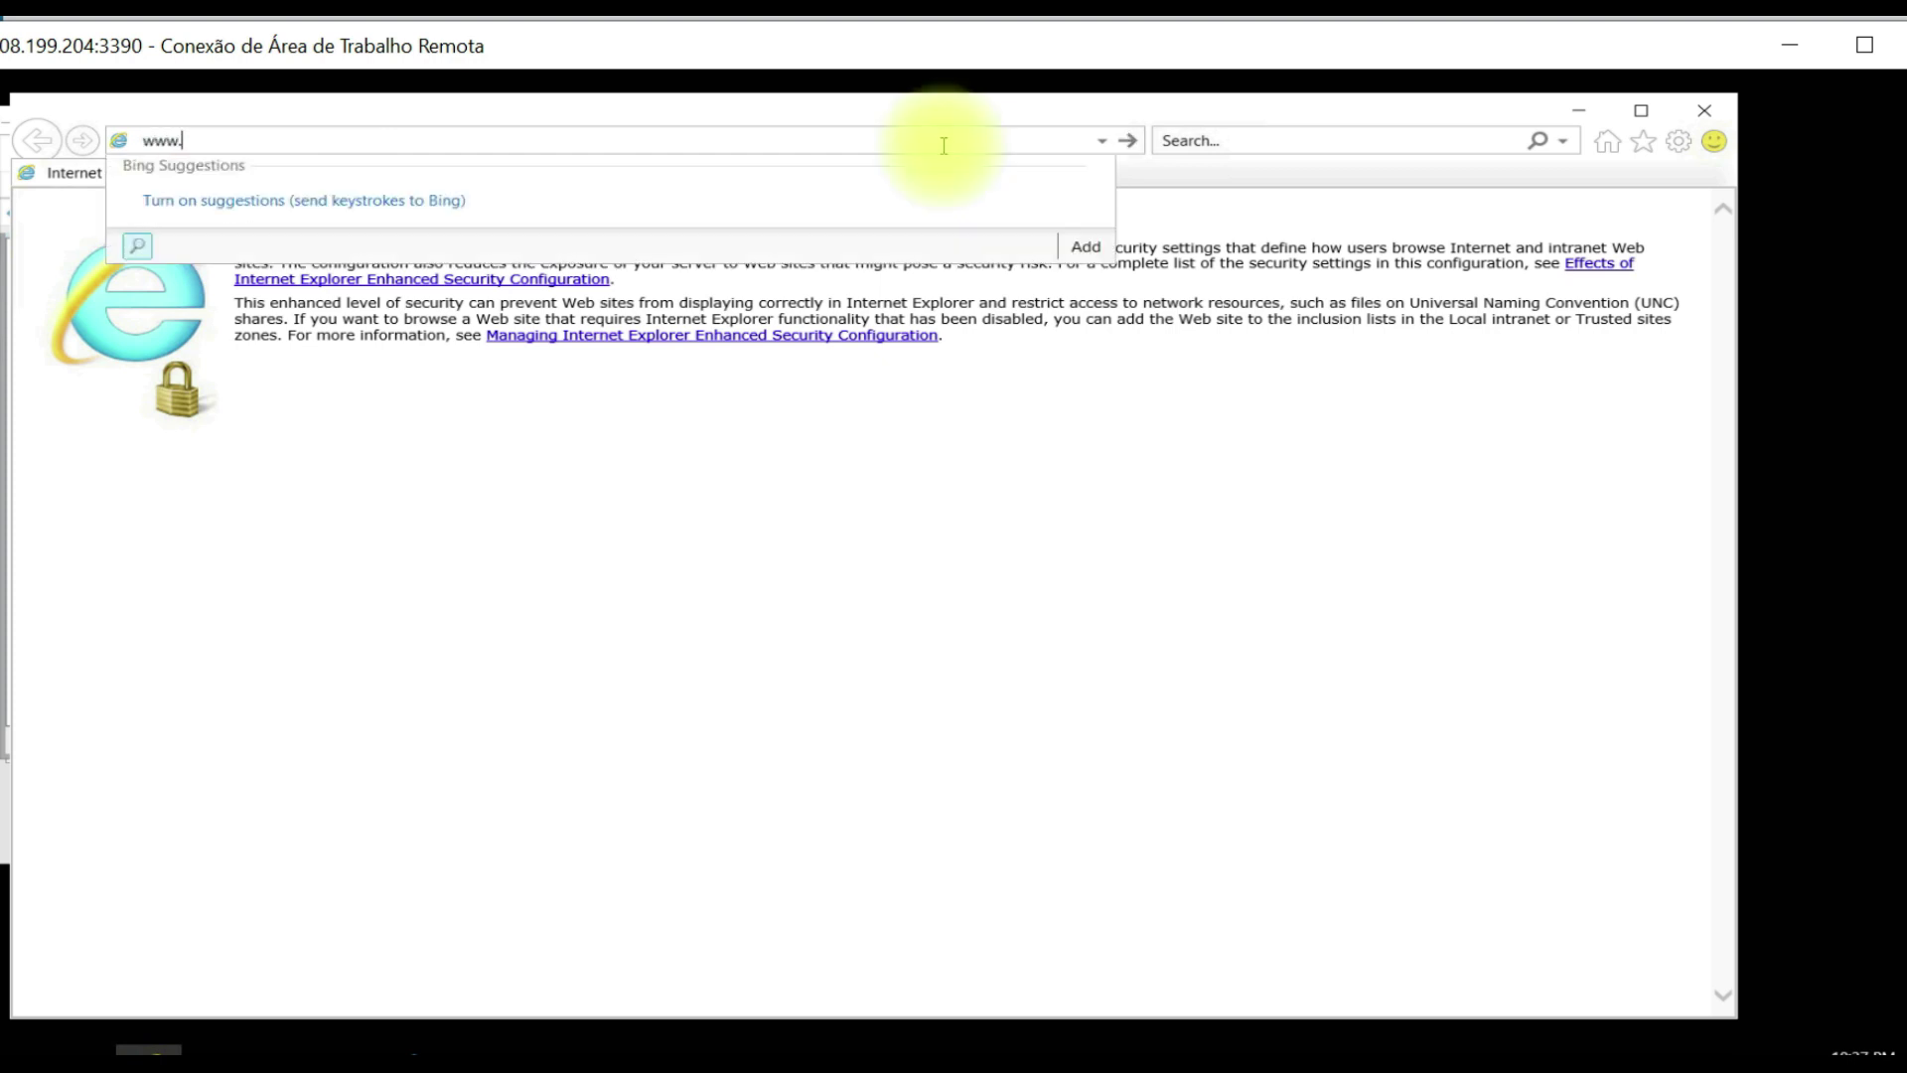
text(goog)
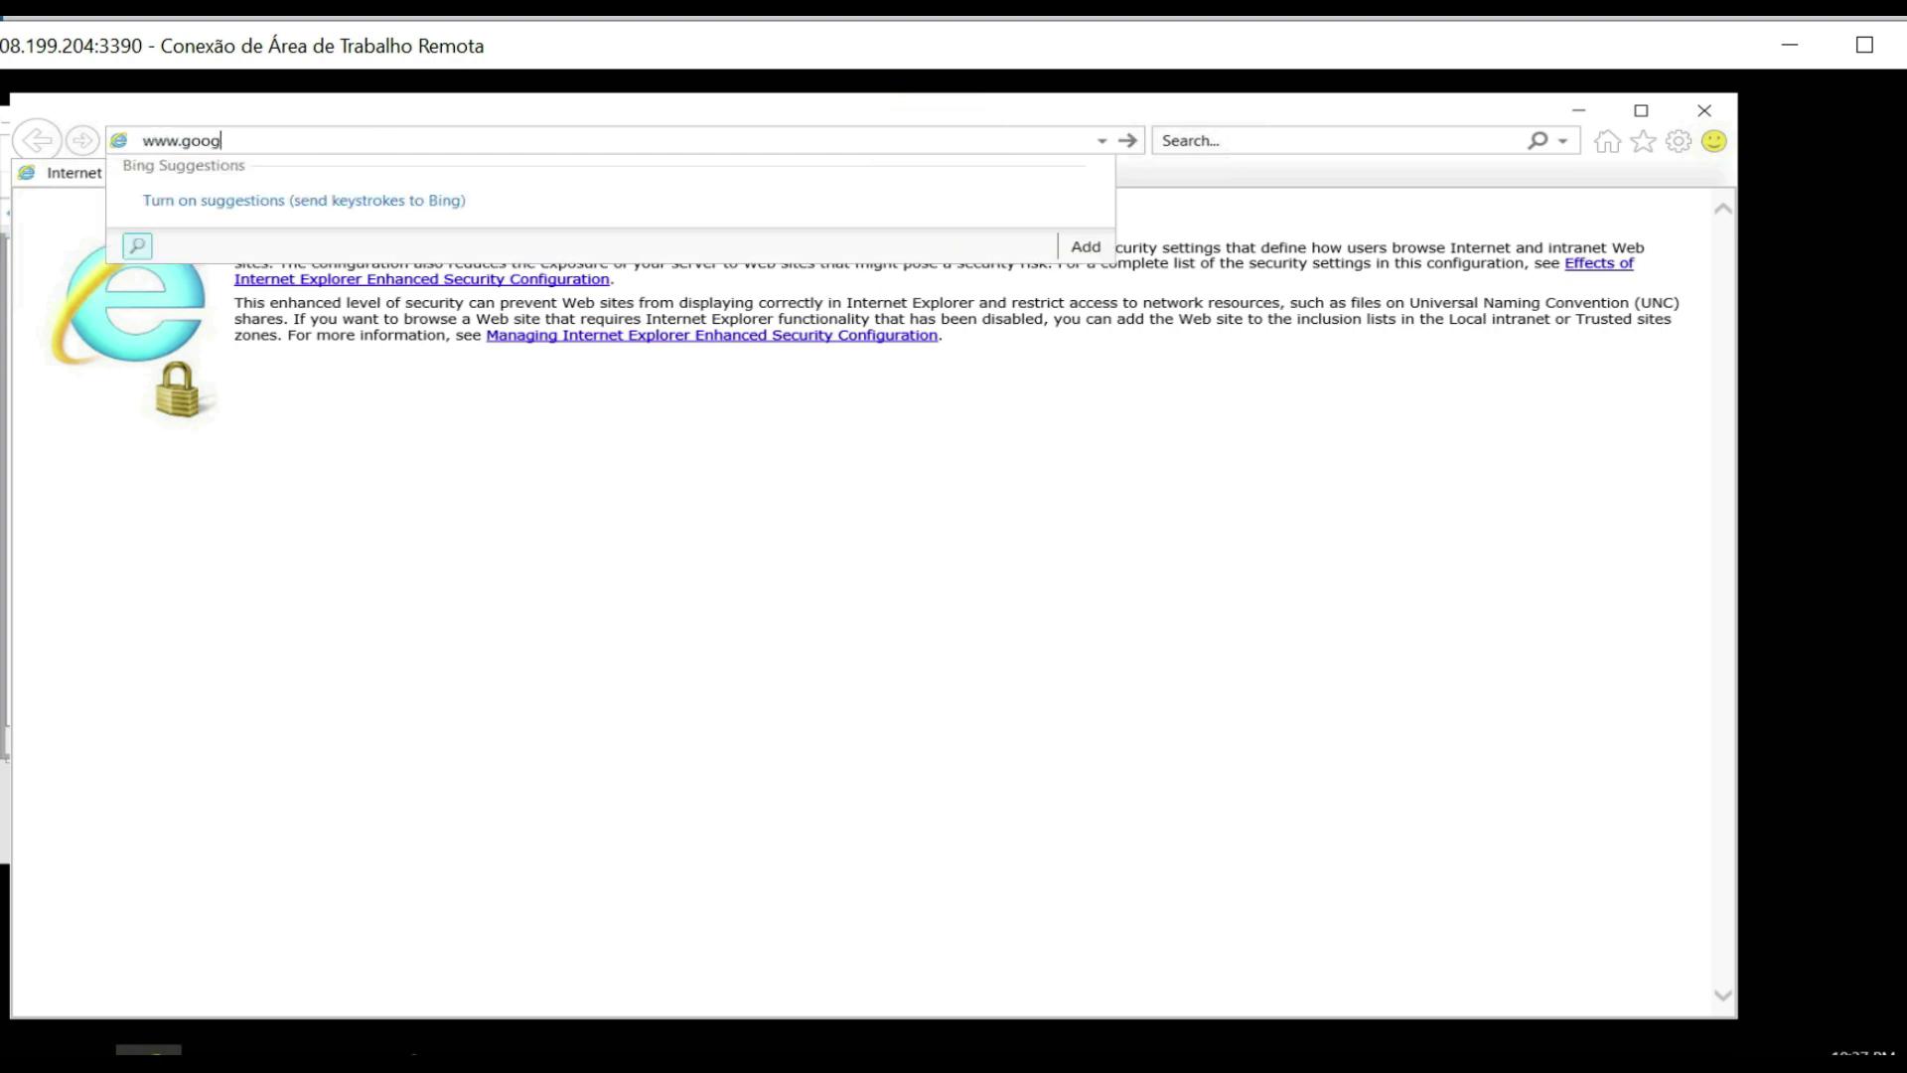
text(le.com)
key(Return)
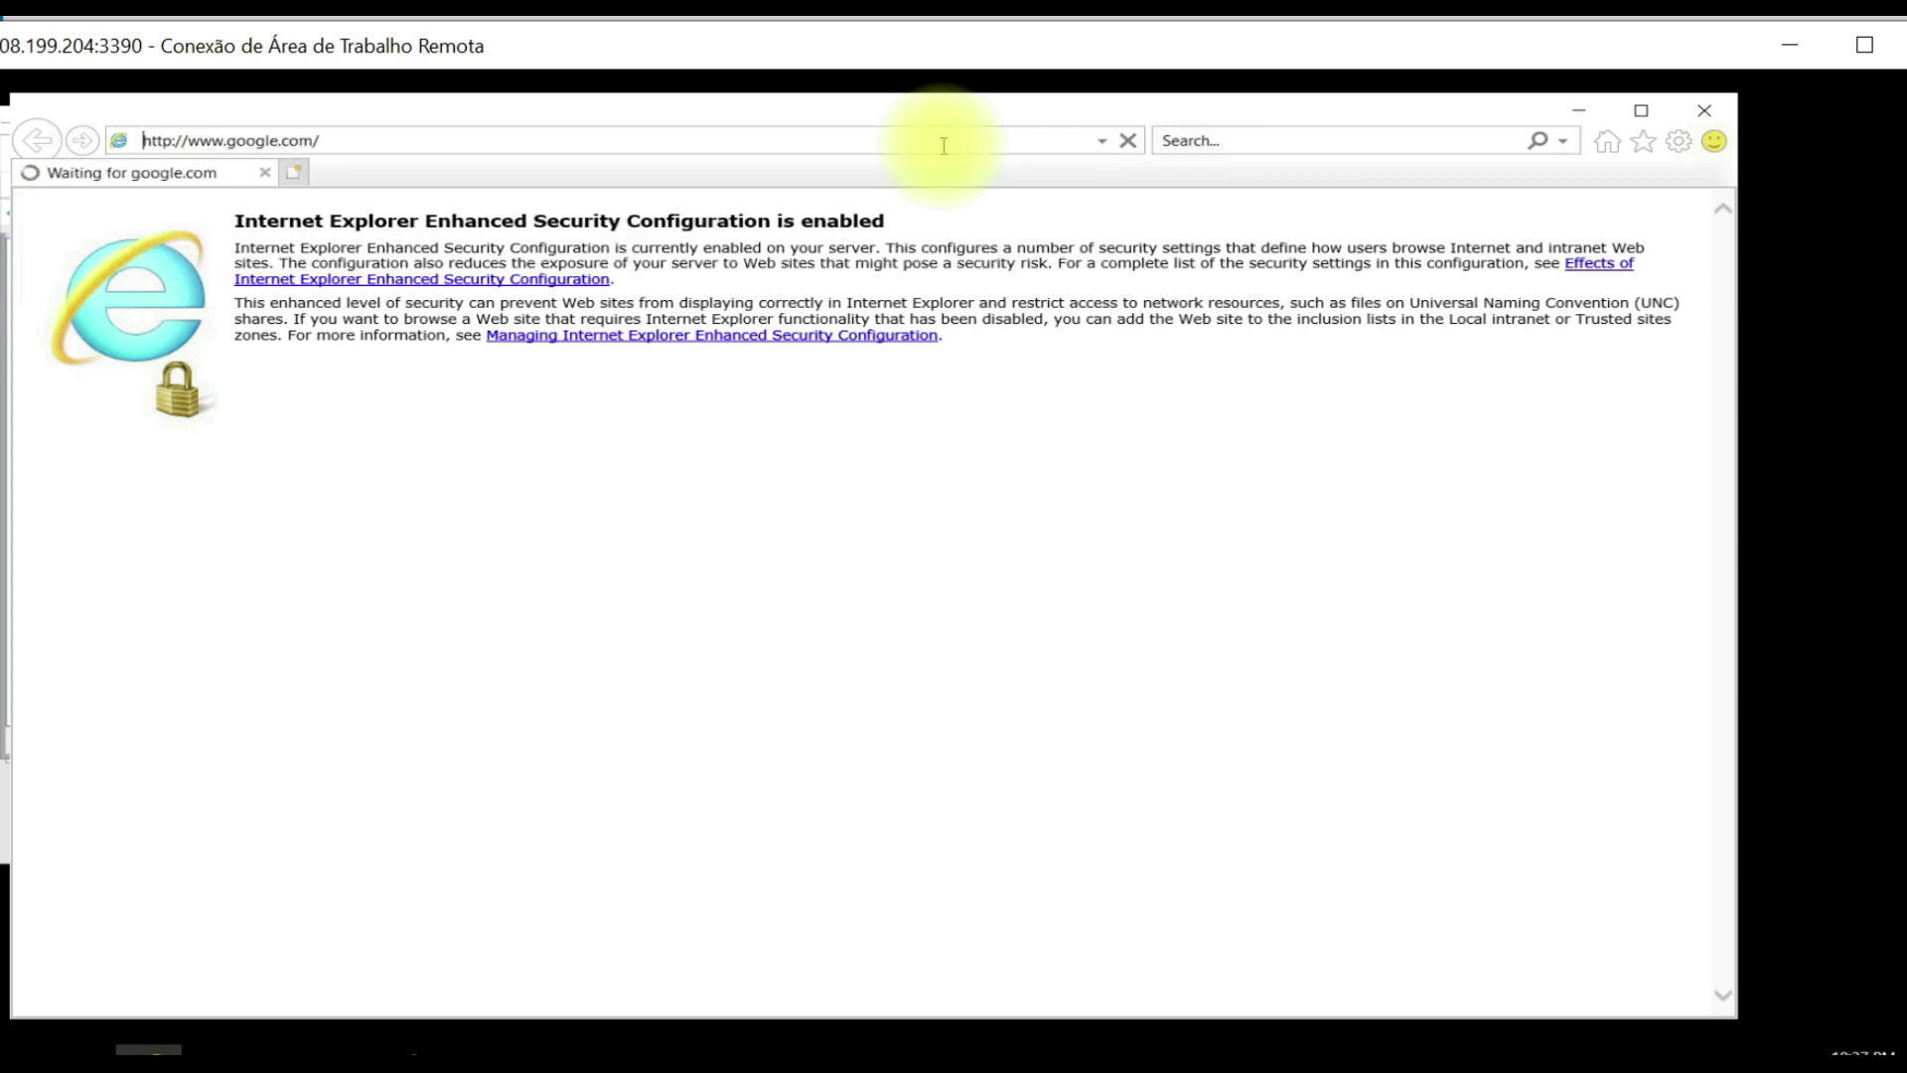
Switch to pfSense, open the firewall log from the LAN rules and examine the destinations blocked for 192.168.0.5.
mouse_move(149, 1050)
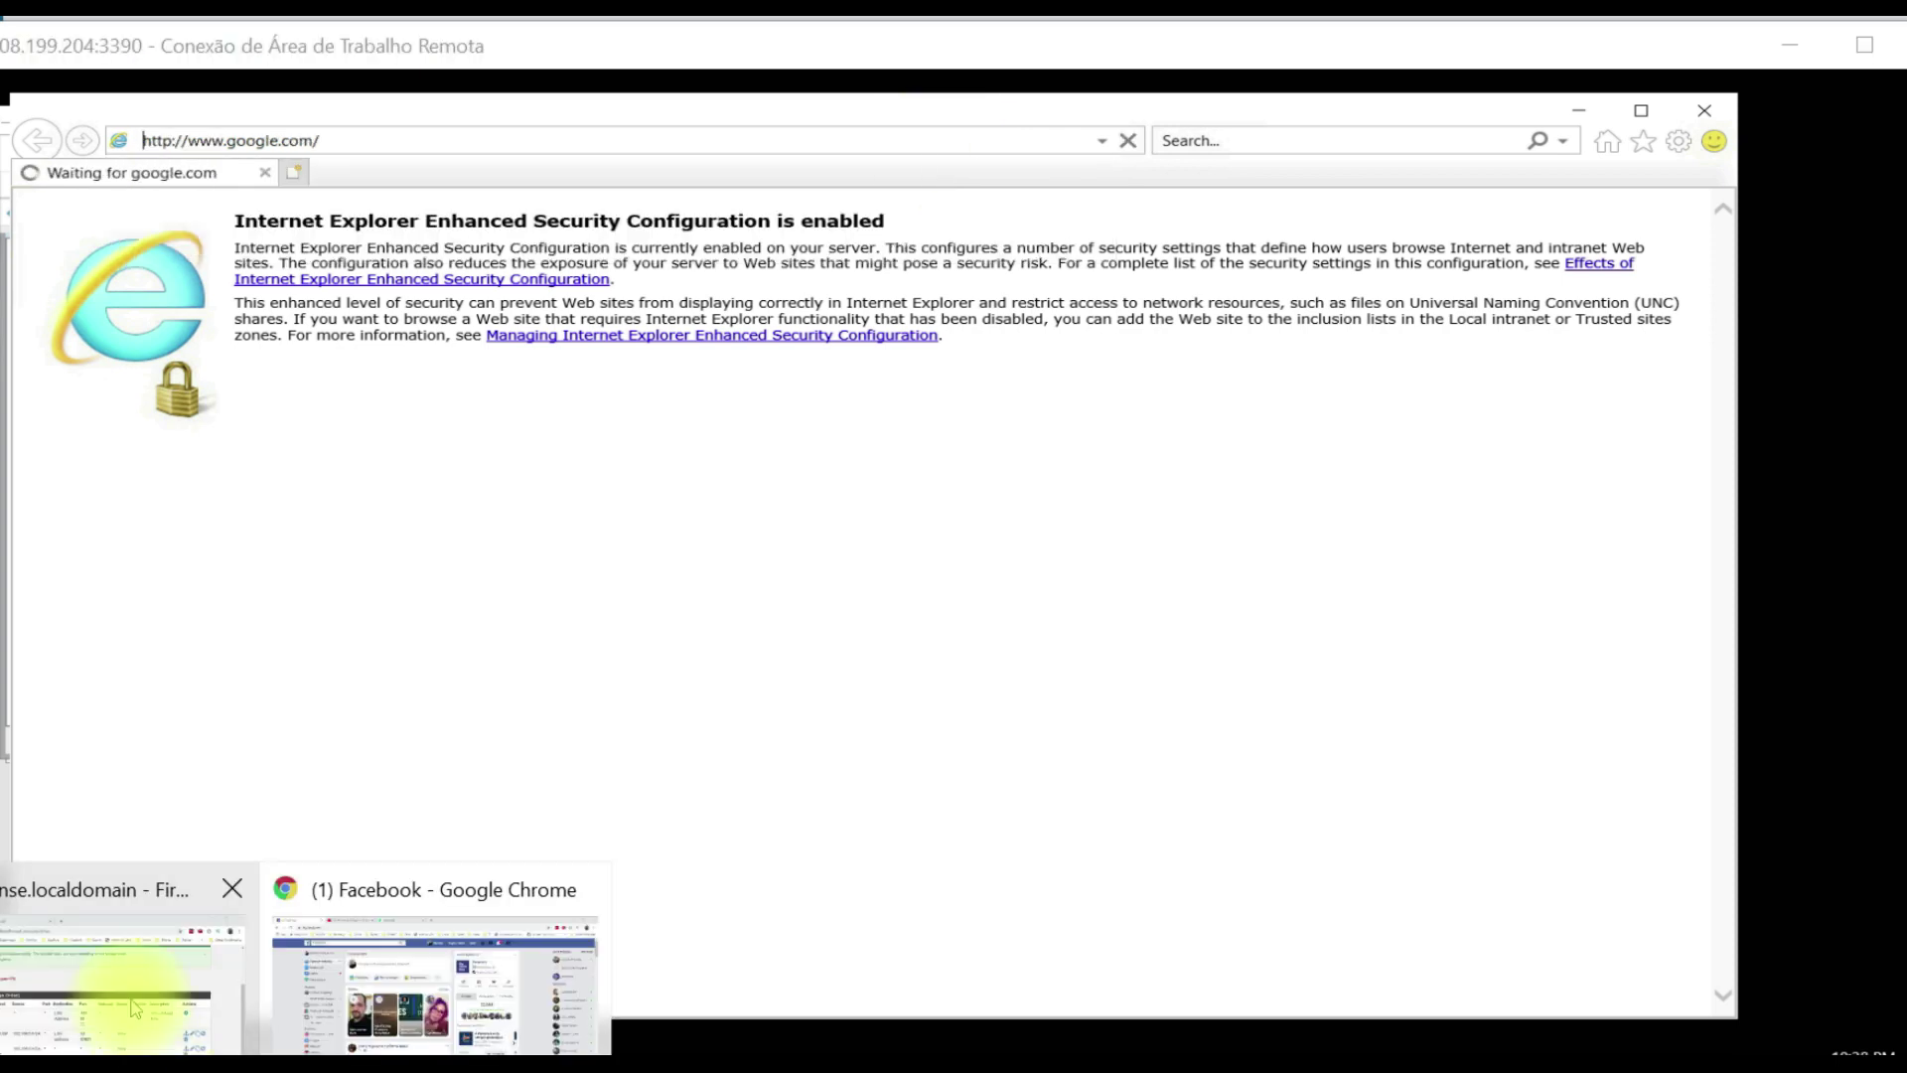
click(128, 993)
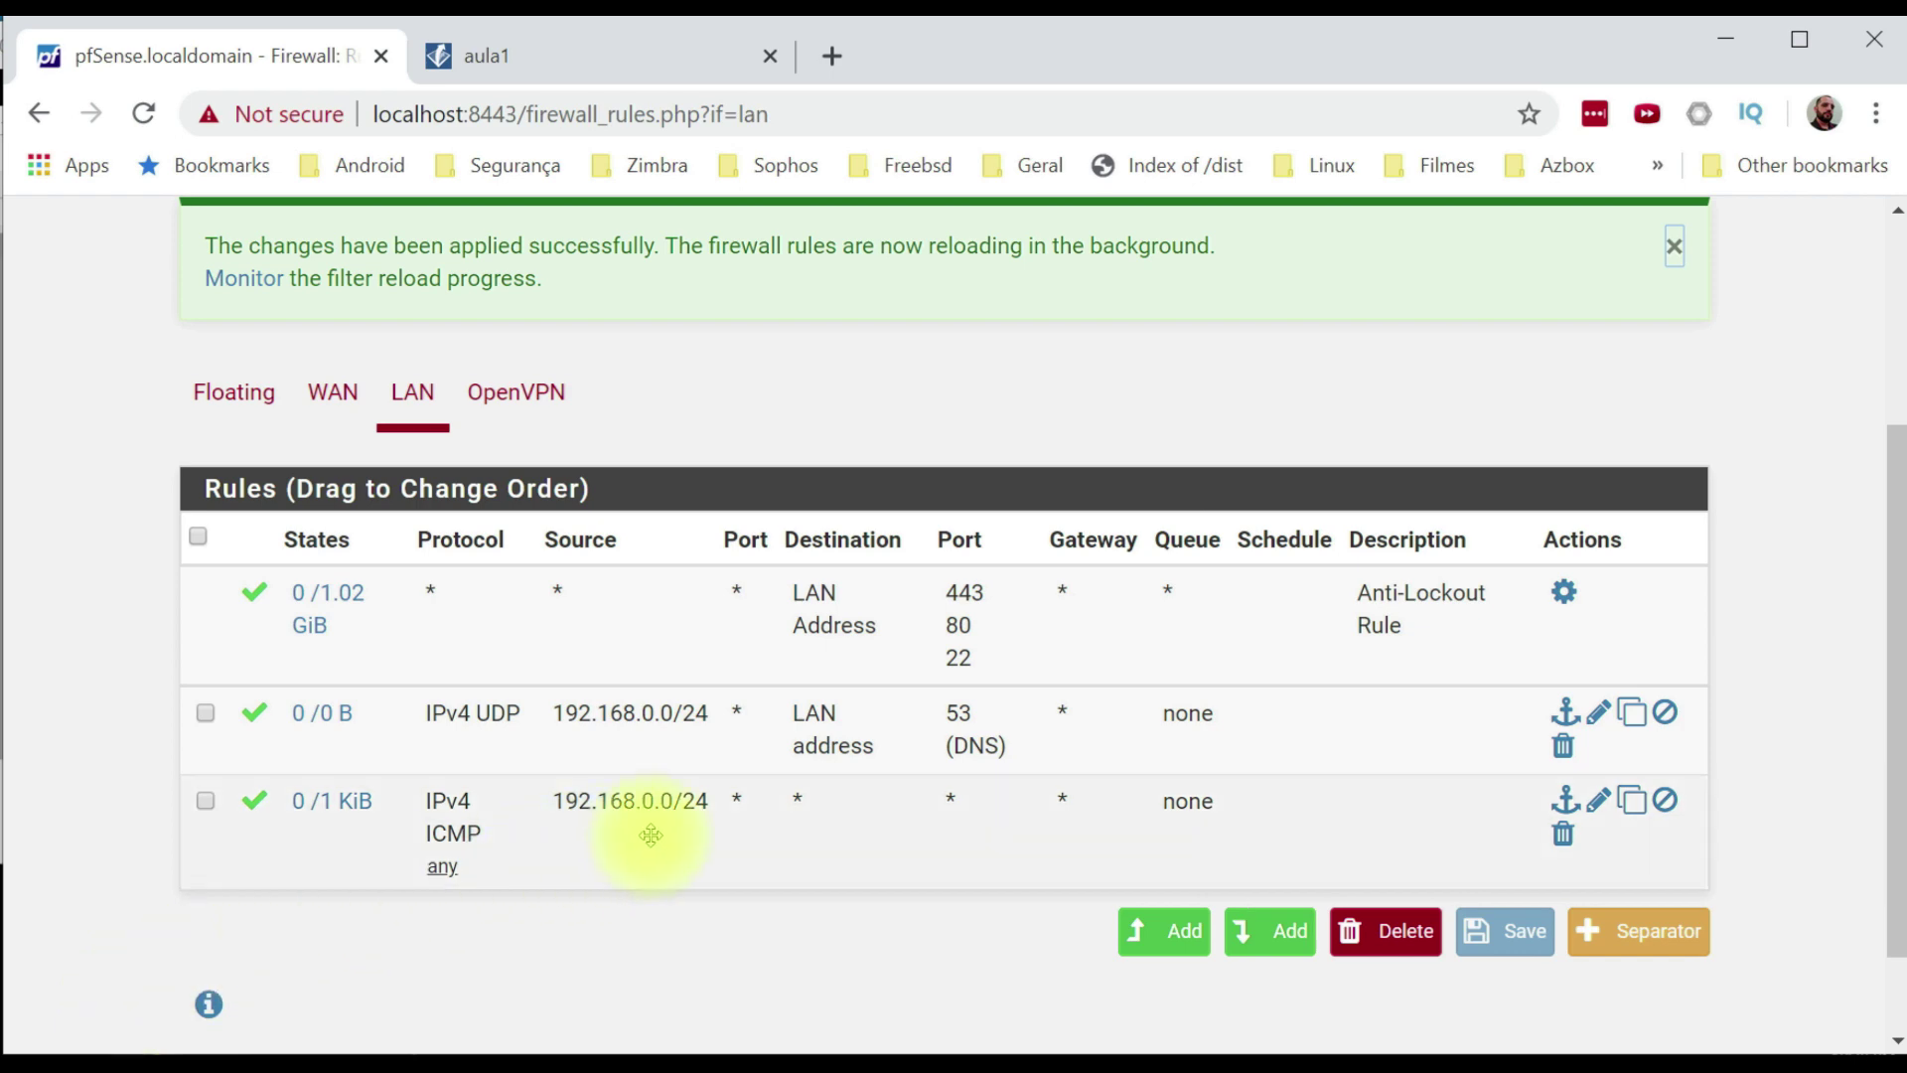
scroll(651, 835, up, 3)
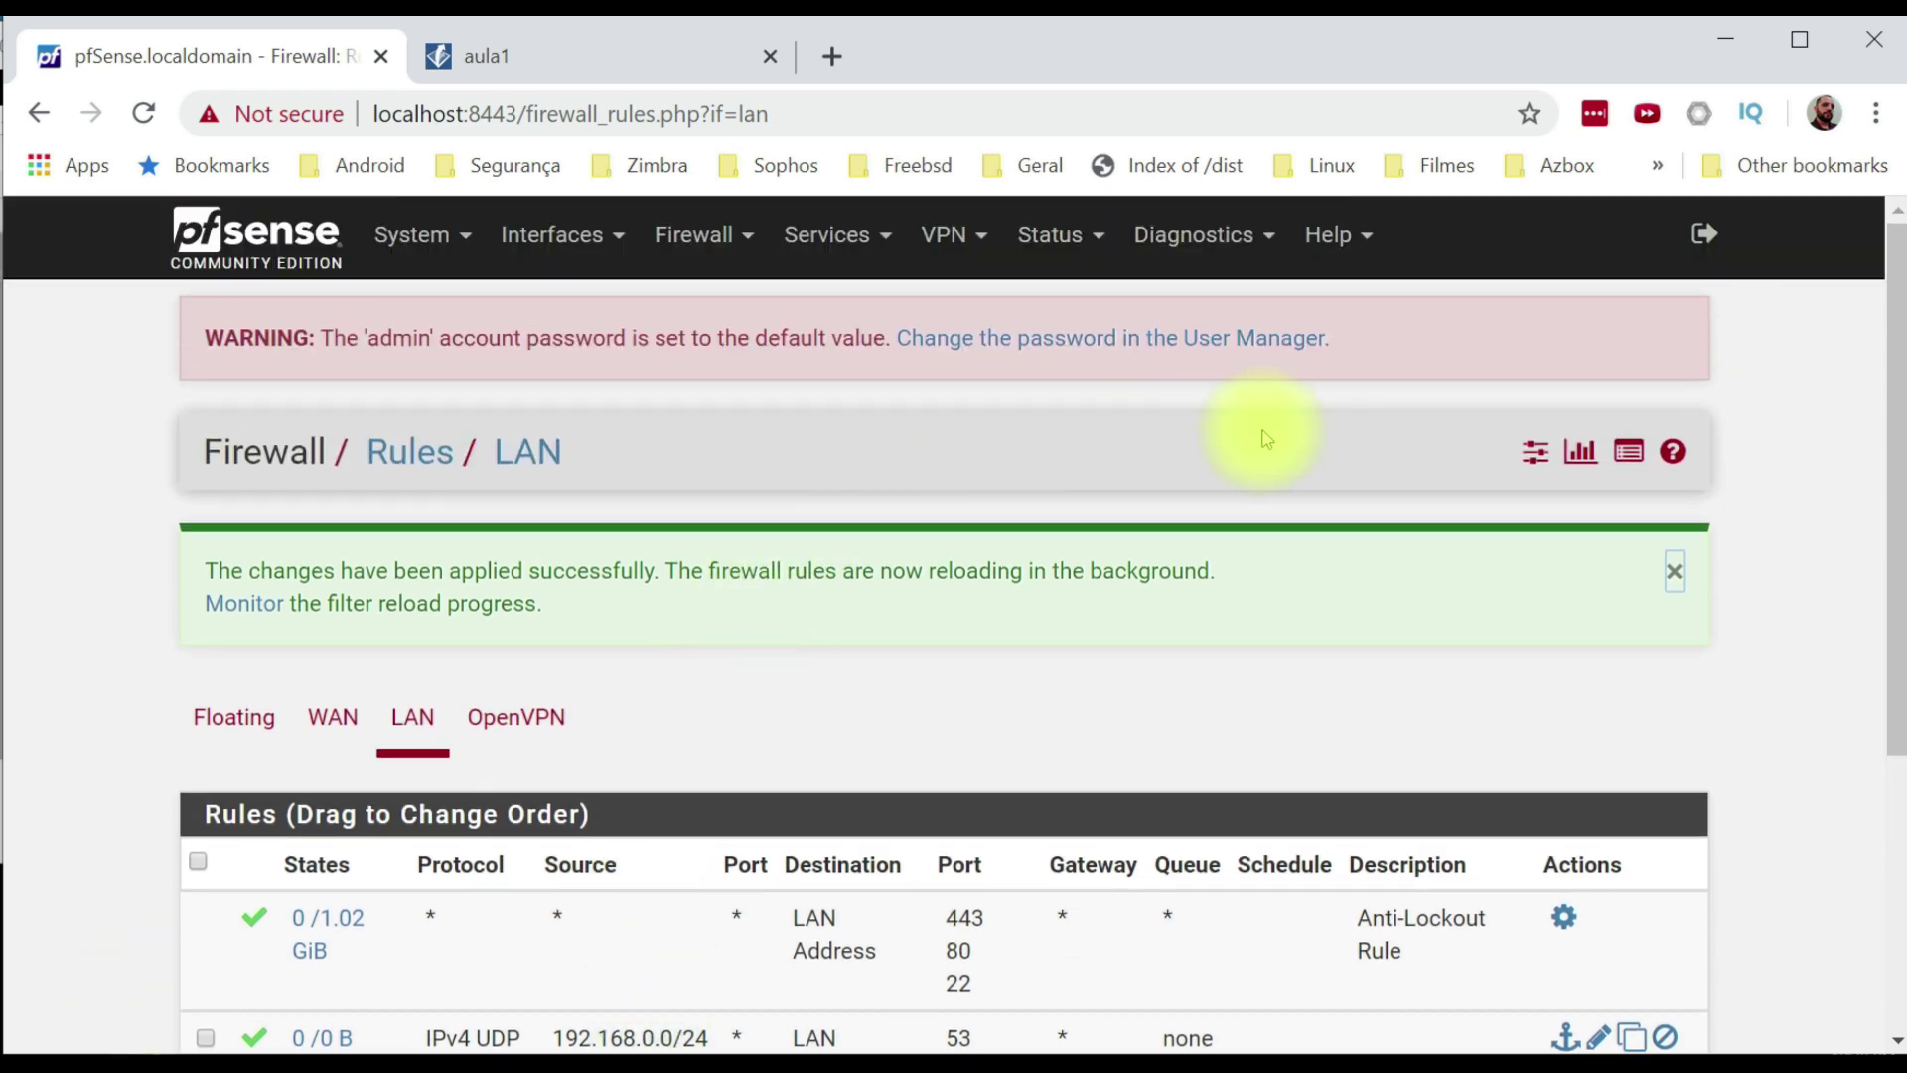
click(1627, 453)
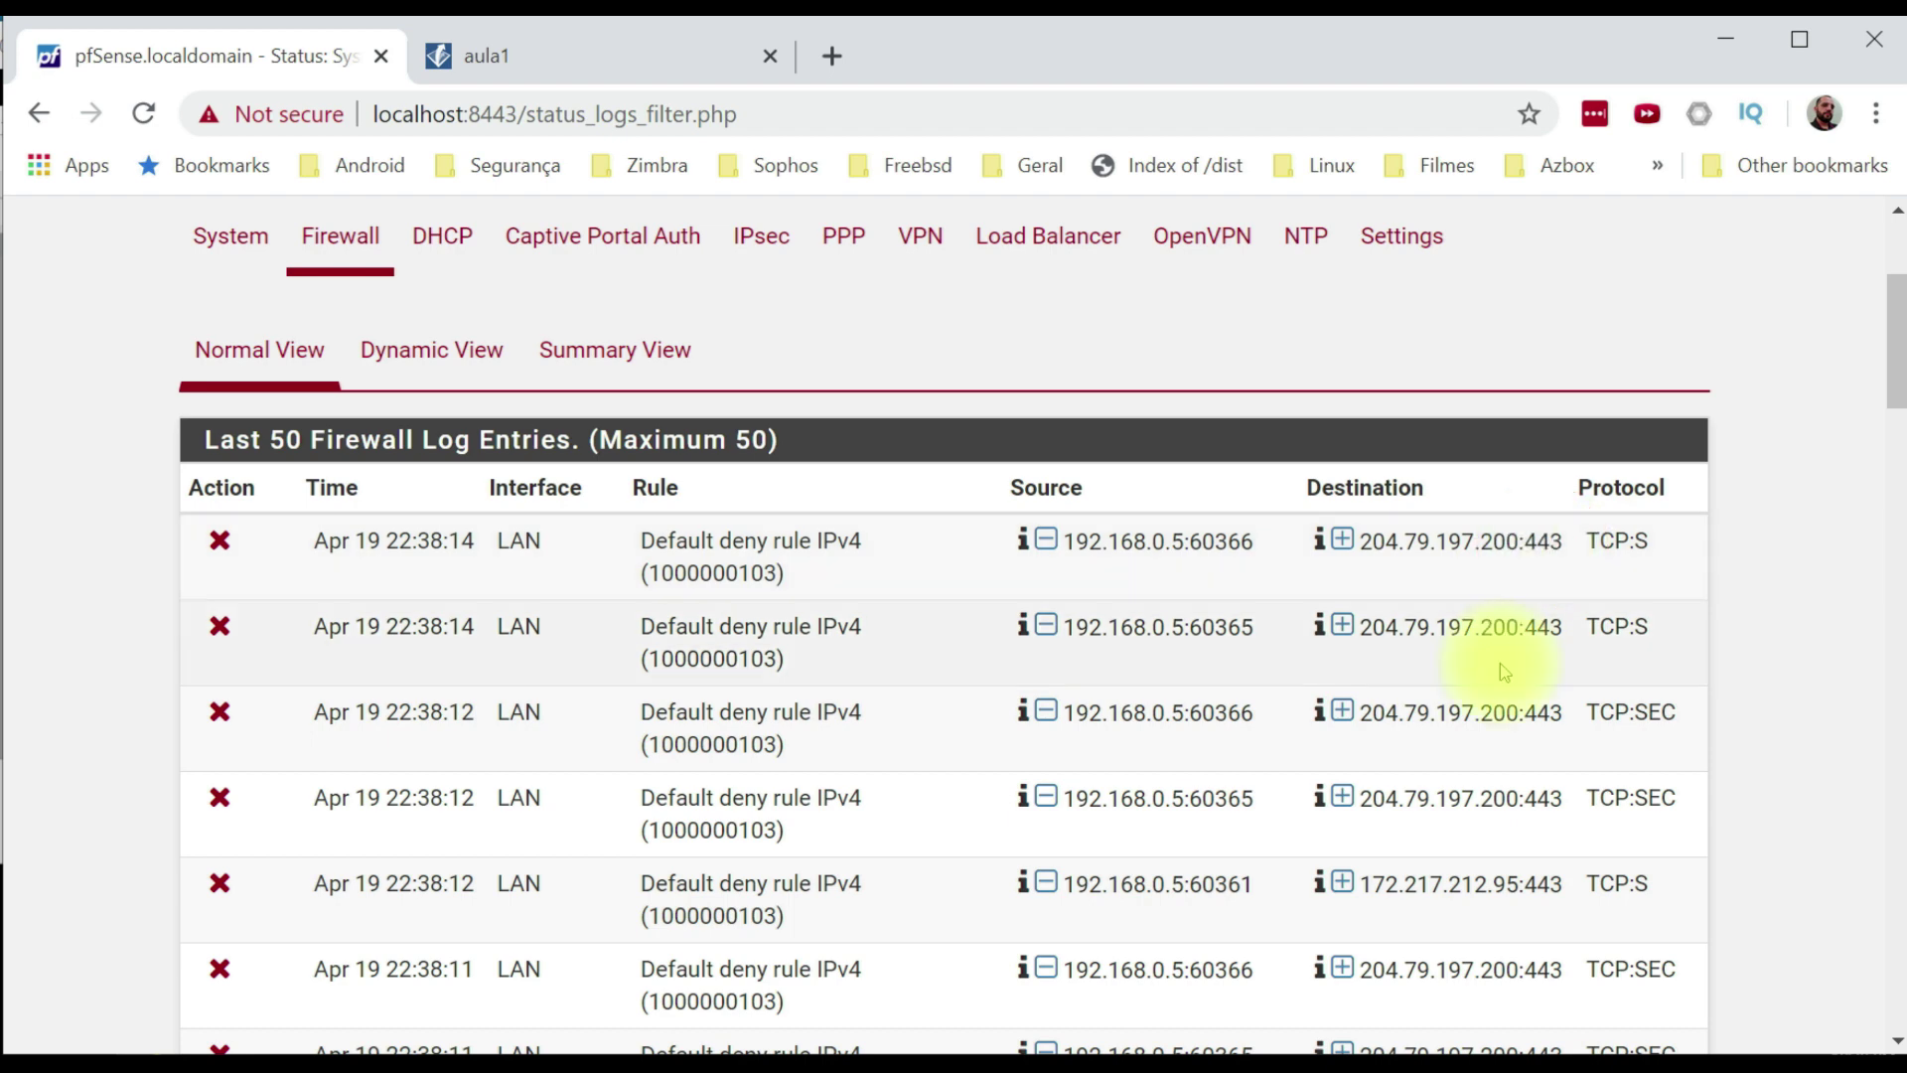
scroll(1500, 661, down, 5)
scroll(1509, 636, up, 5)
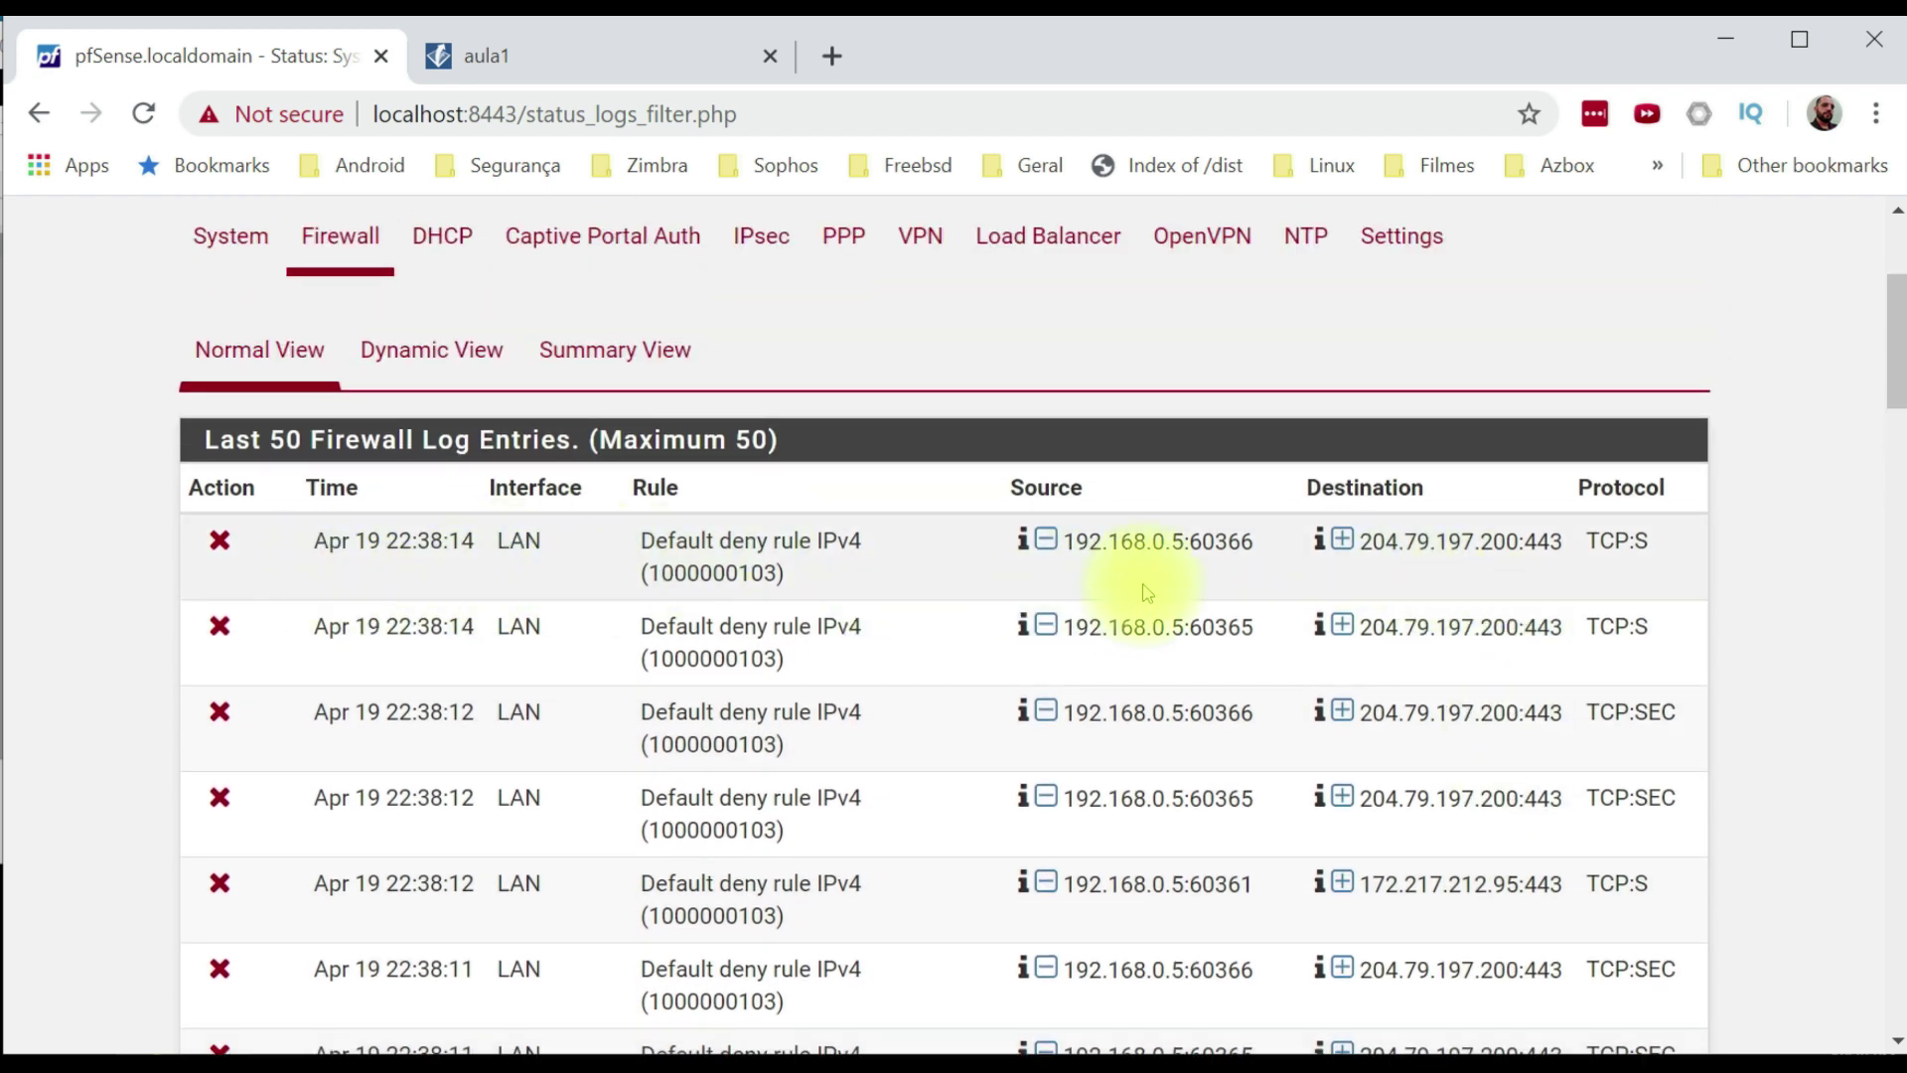
Return to the server and minimize Internet Explorer to bring up the Command Prompt.
key(alt+Tab)
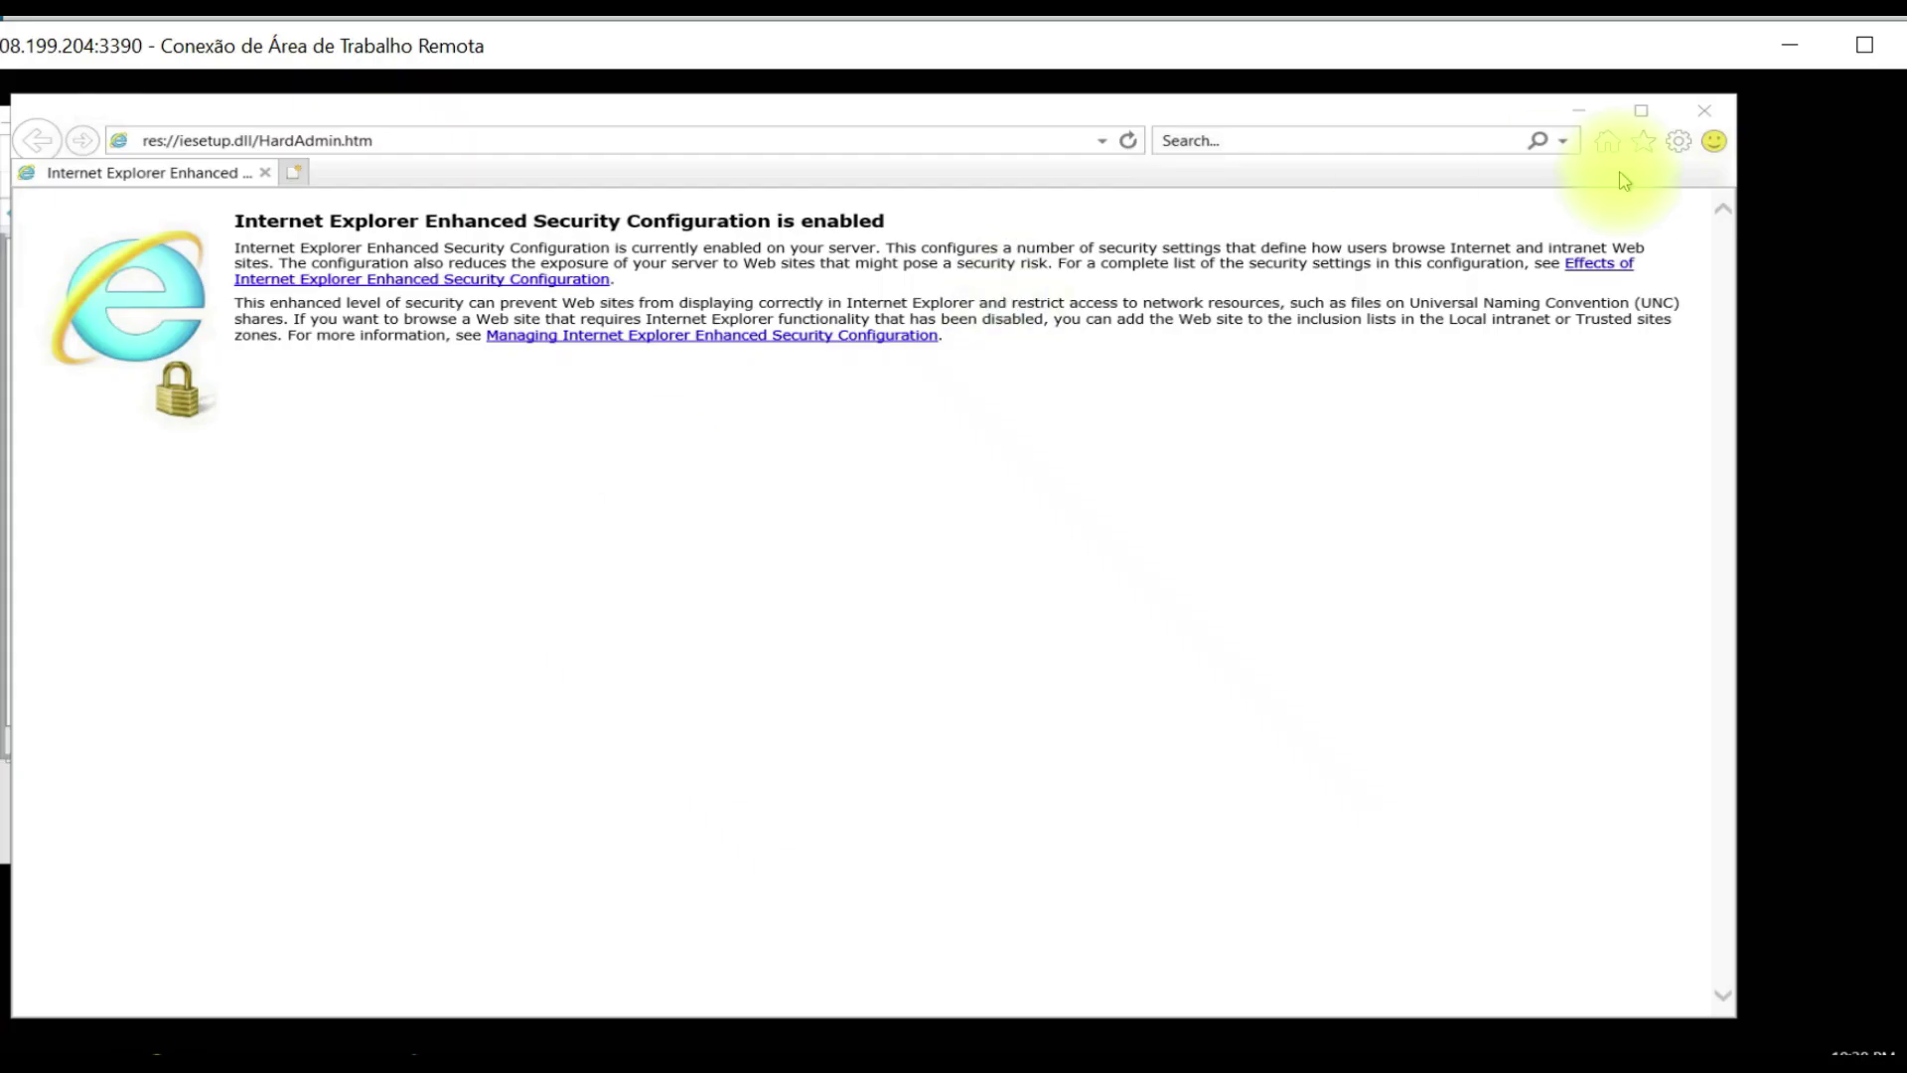
click(1579, 110)
click(917, 359)
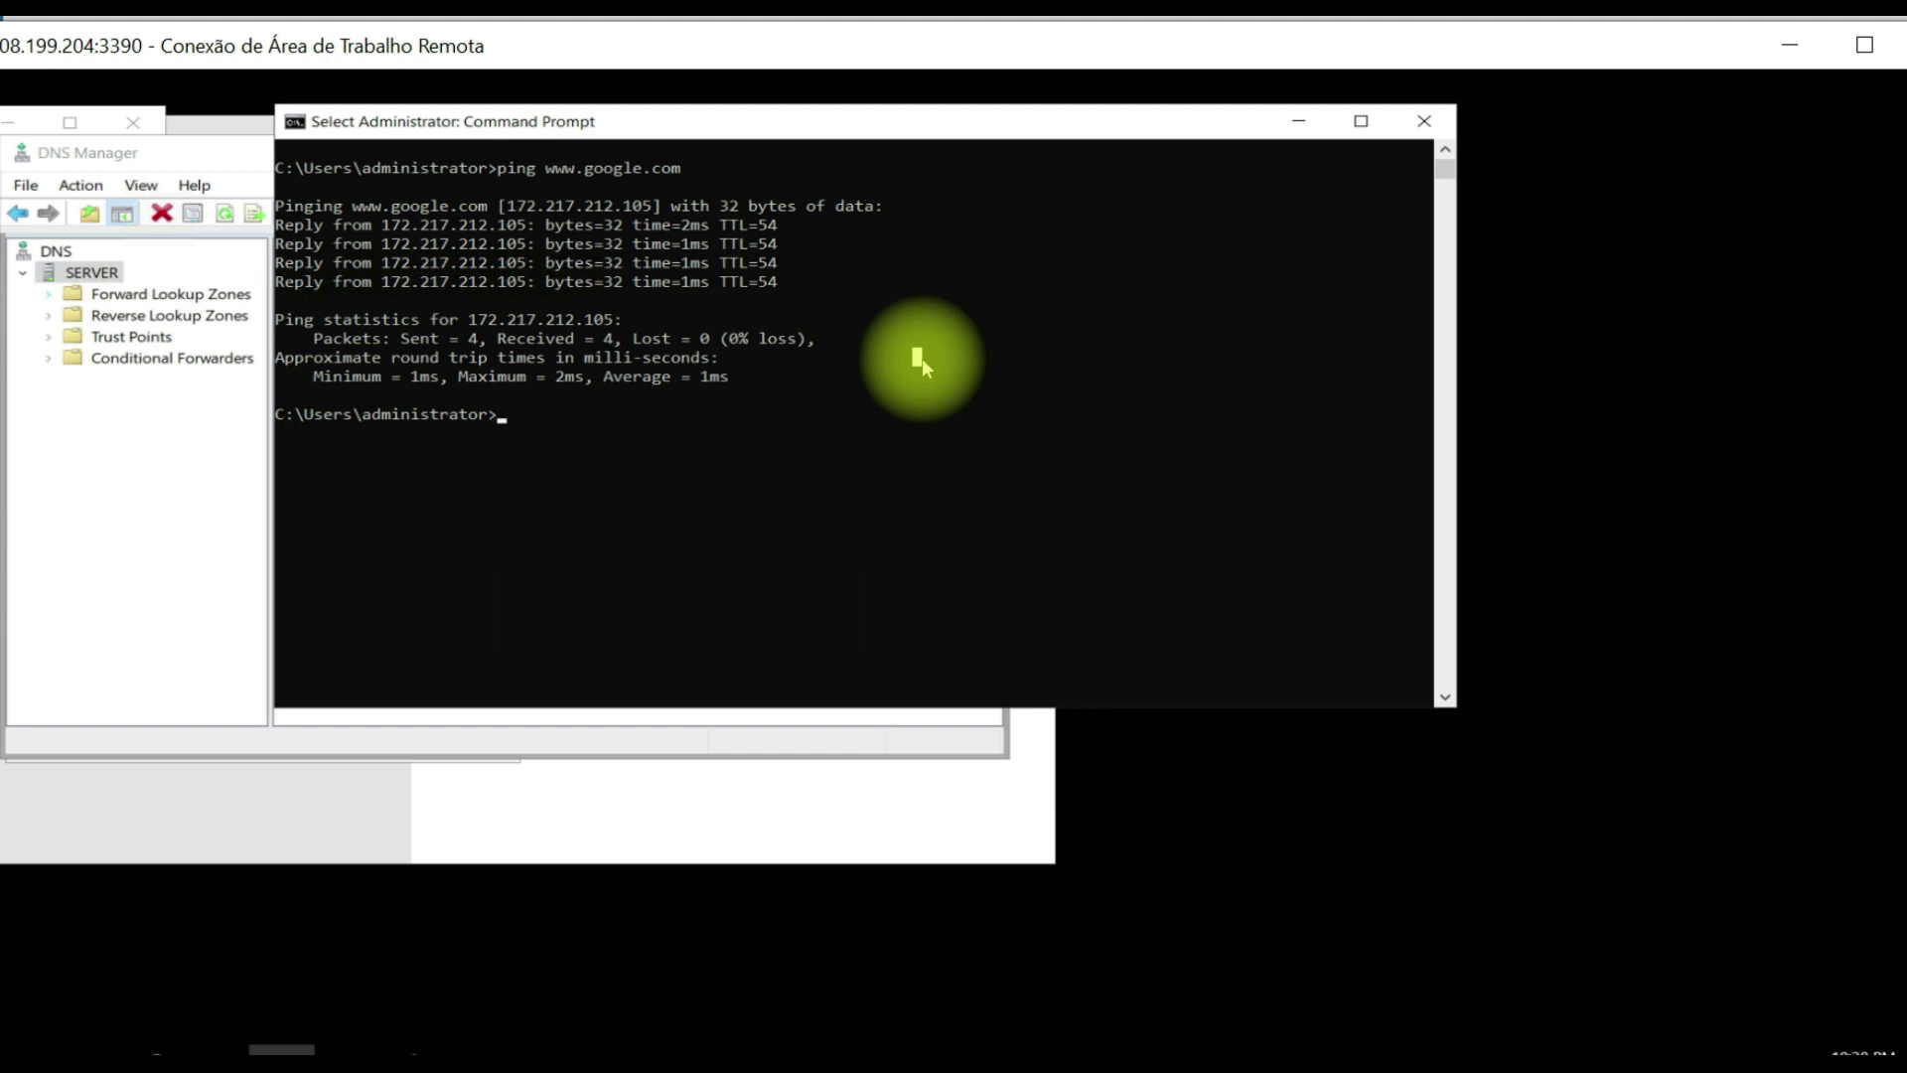
Switch back to pfSense and open the Packet Capture diagnostics page.
mouse_move(282, 1050)
click(119, 1021)
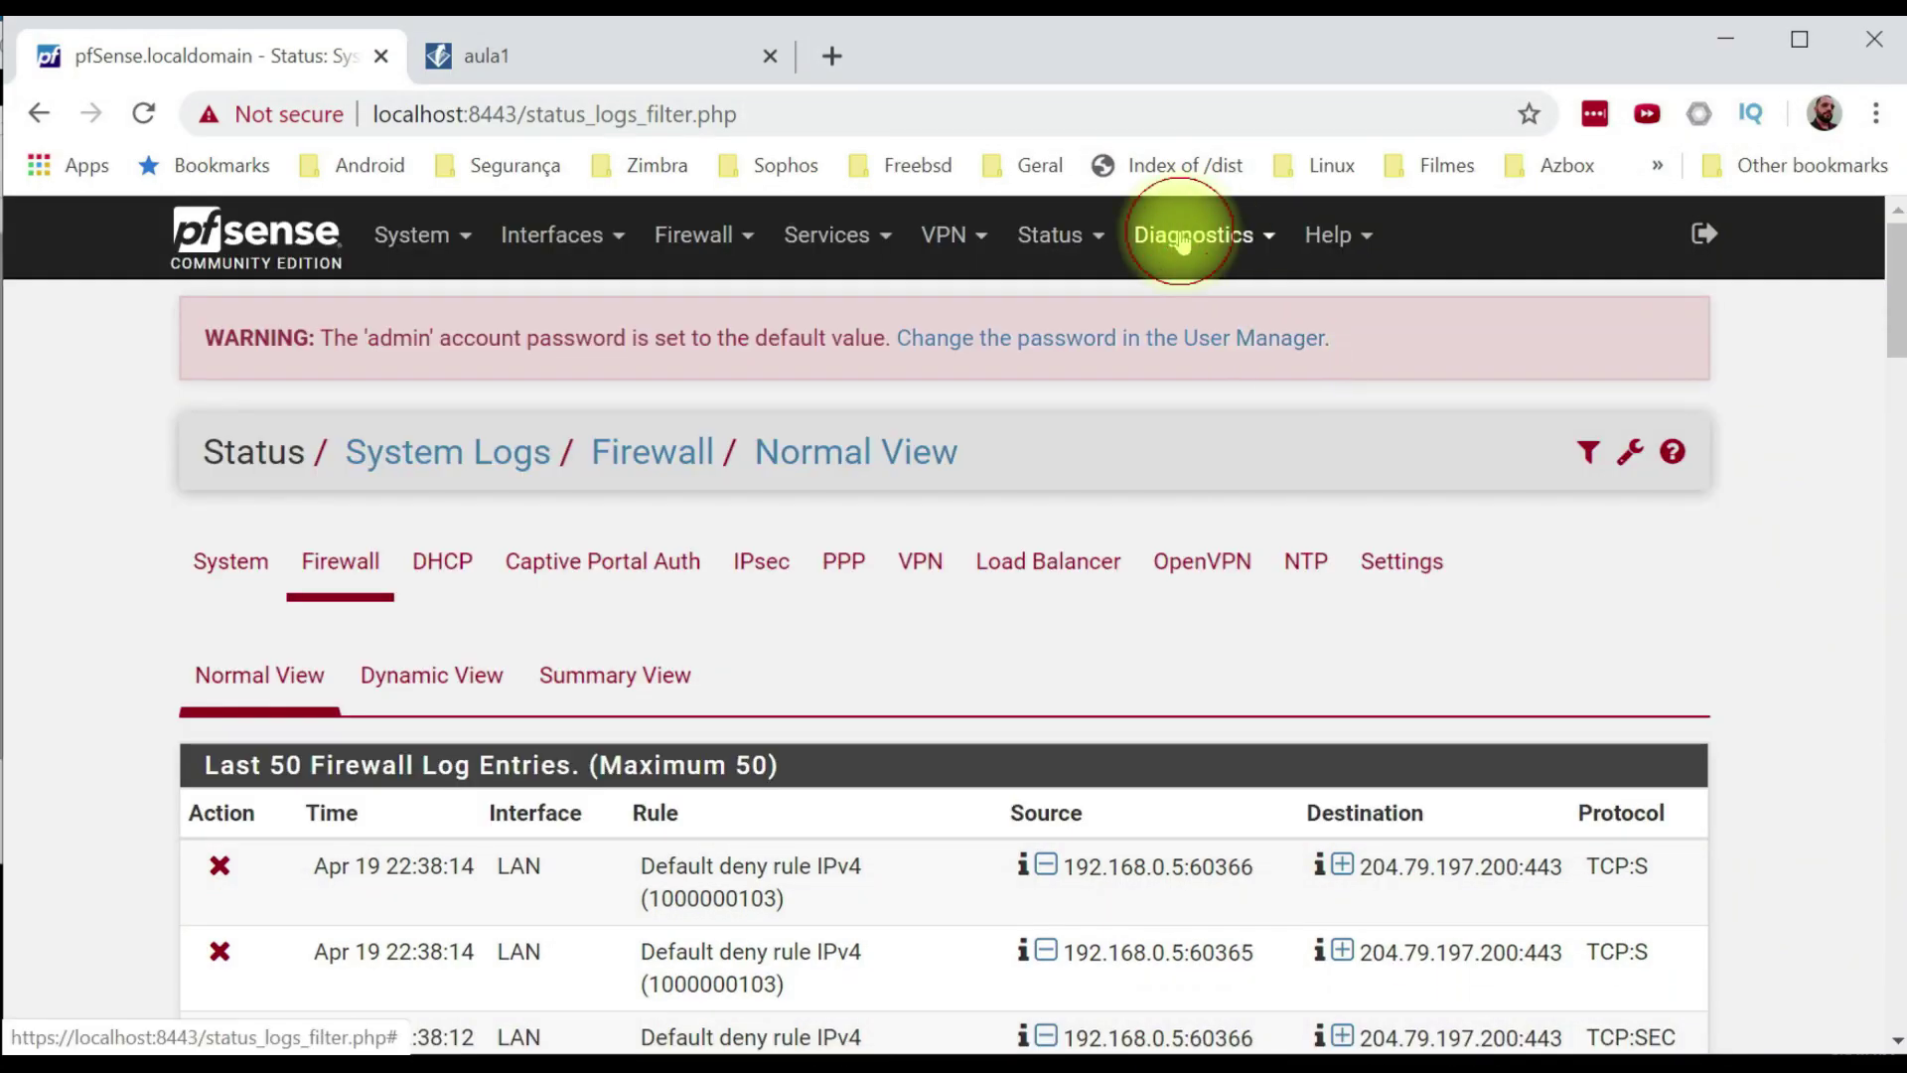
click(1180, 239)
scroll(1281, 437, down, 4)
scroll(1267, 462, up, 1)
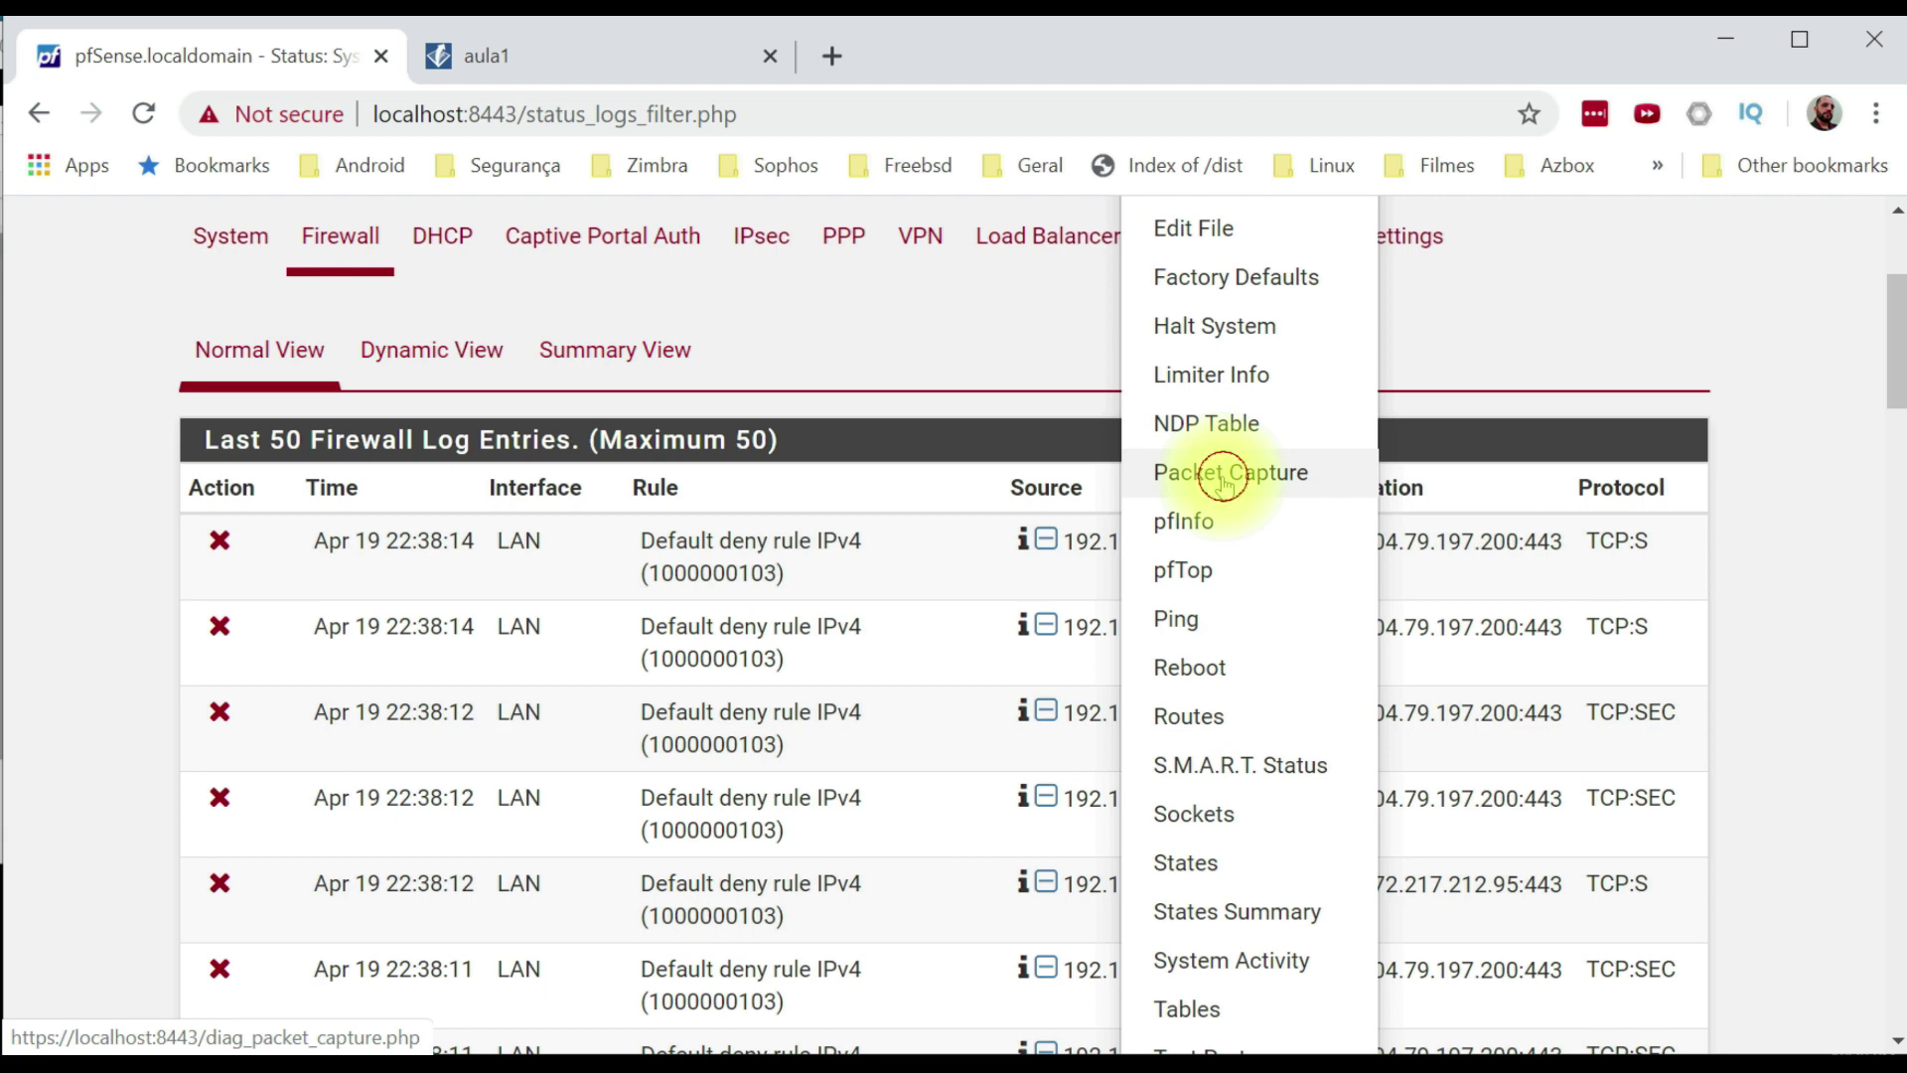
click(1223, 482)
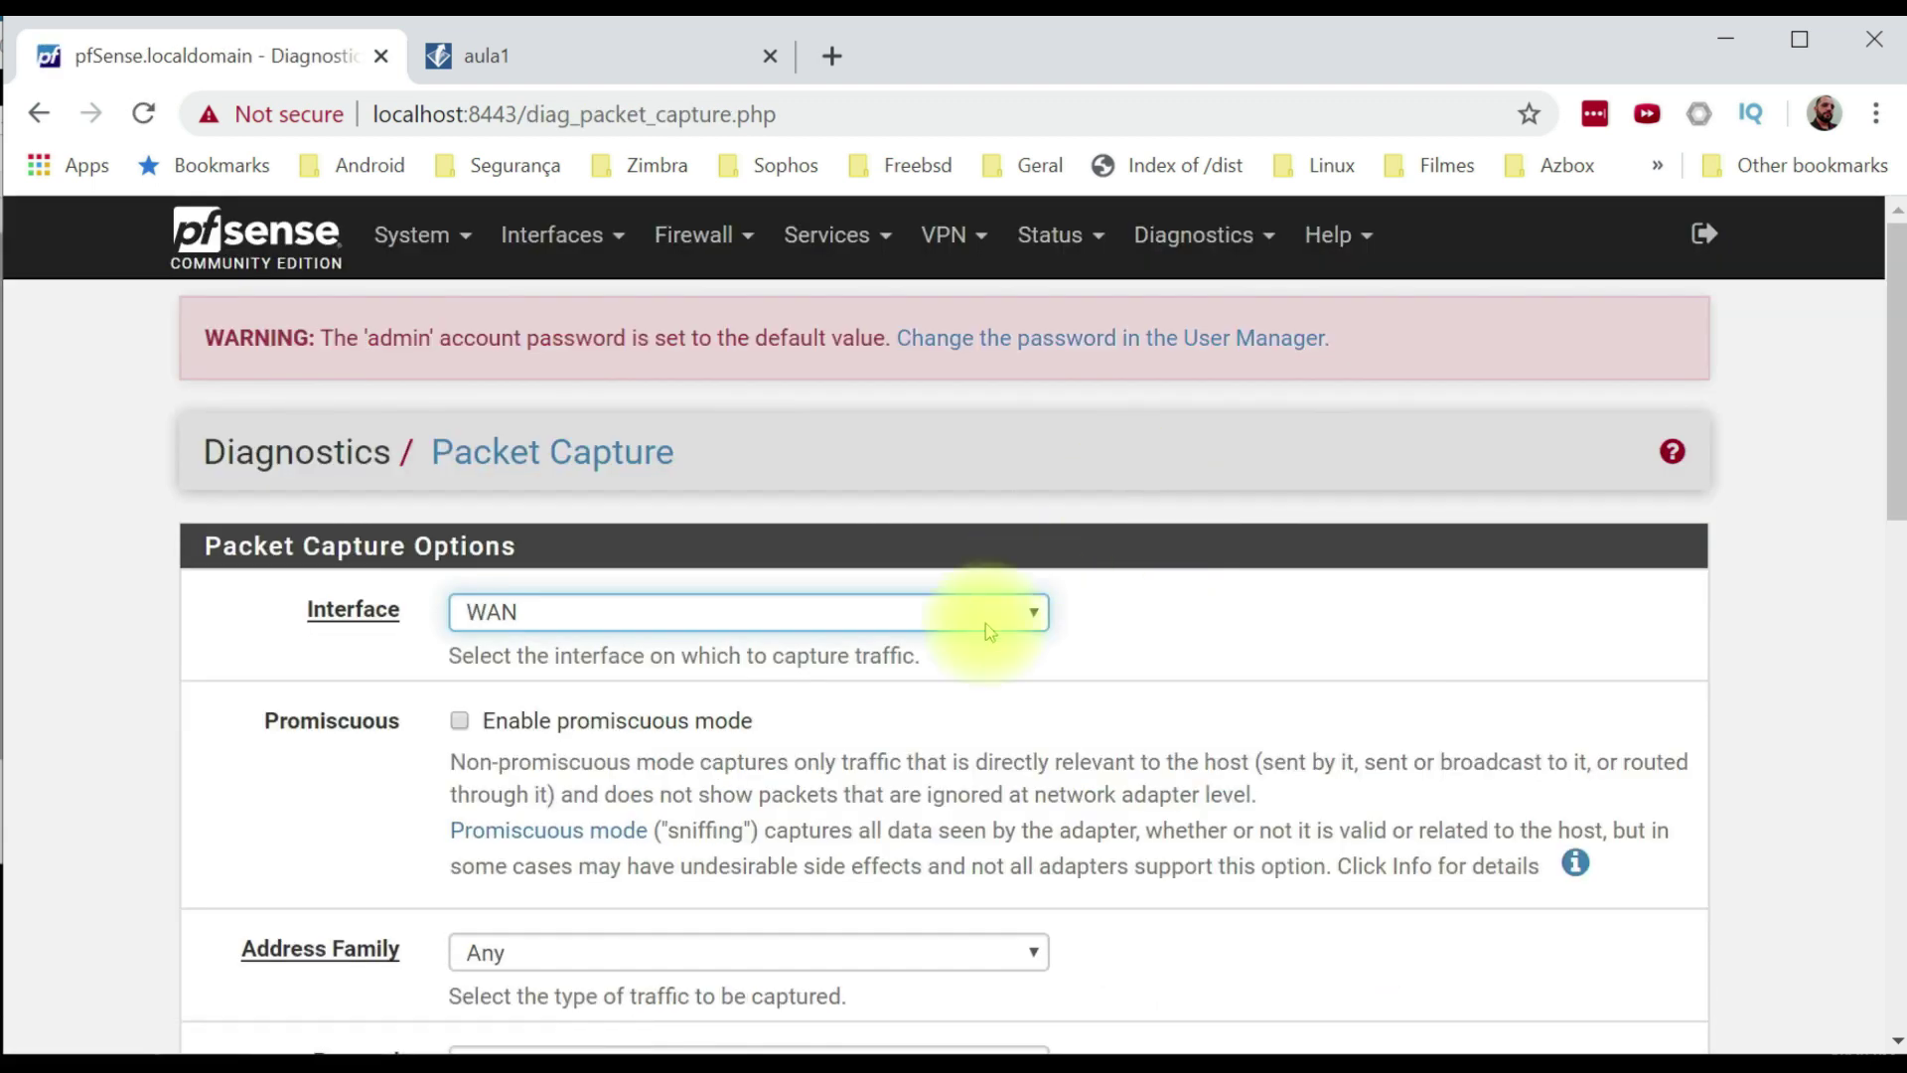
Set the packet capture interface to LAN and start the capture with the other options at their defaults.
scroll(985, 623, down, 3)
click(554, 286)
click(516, 348)
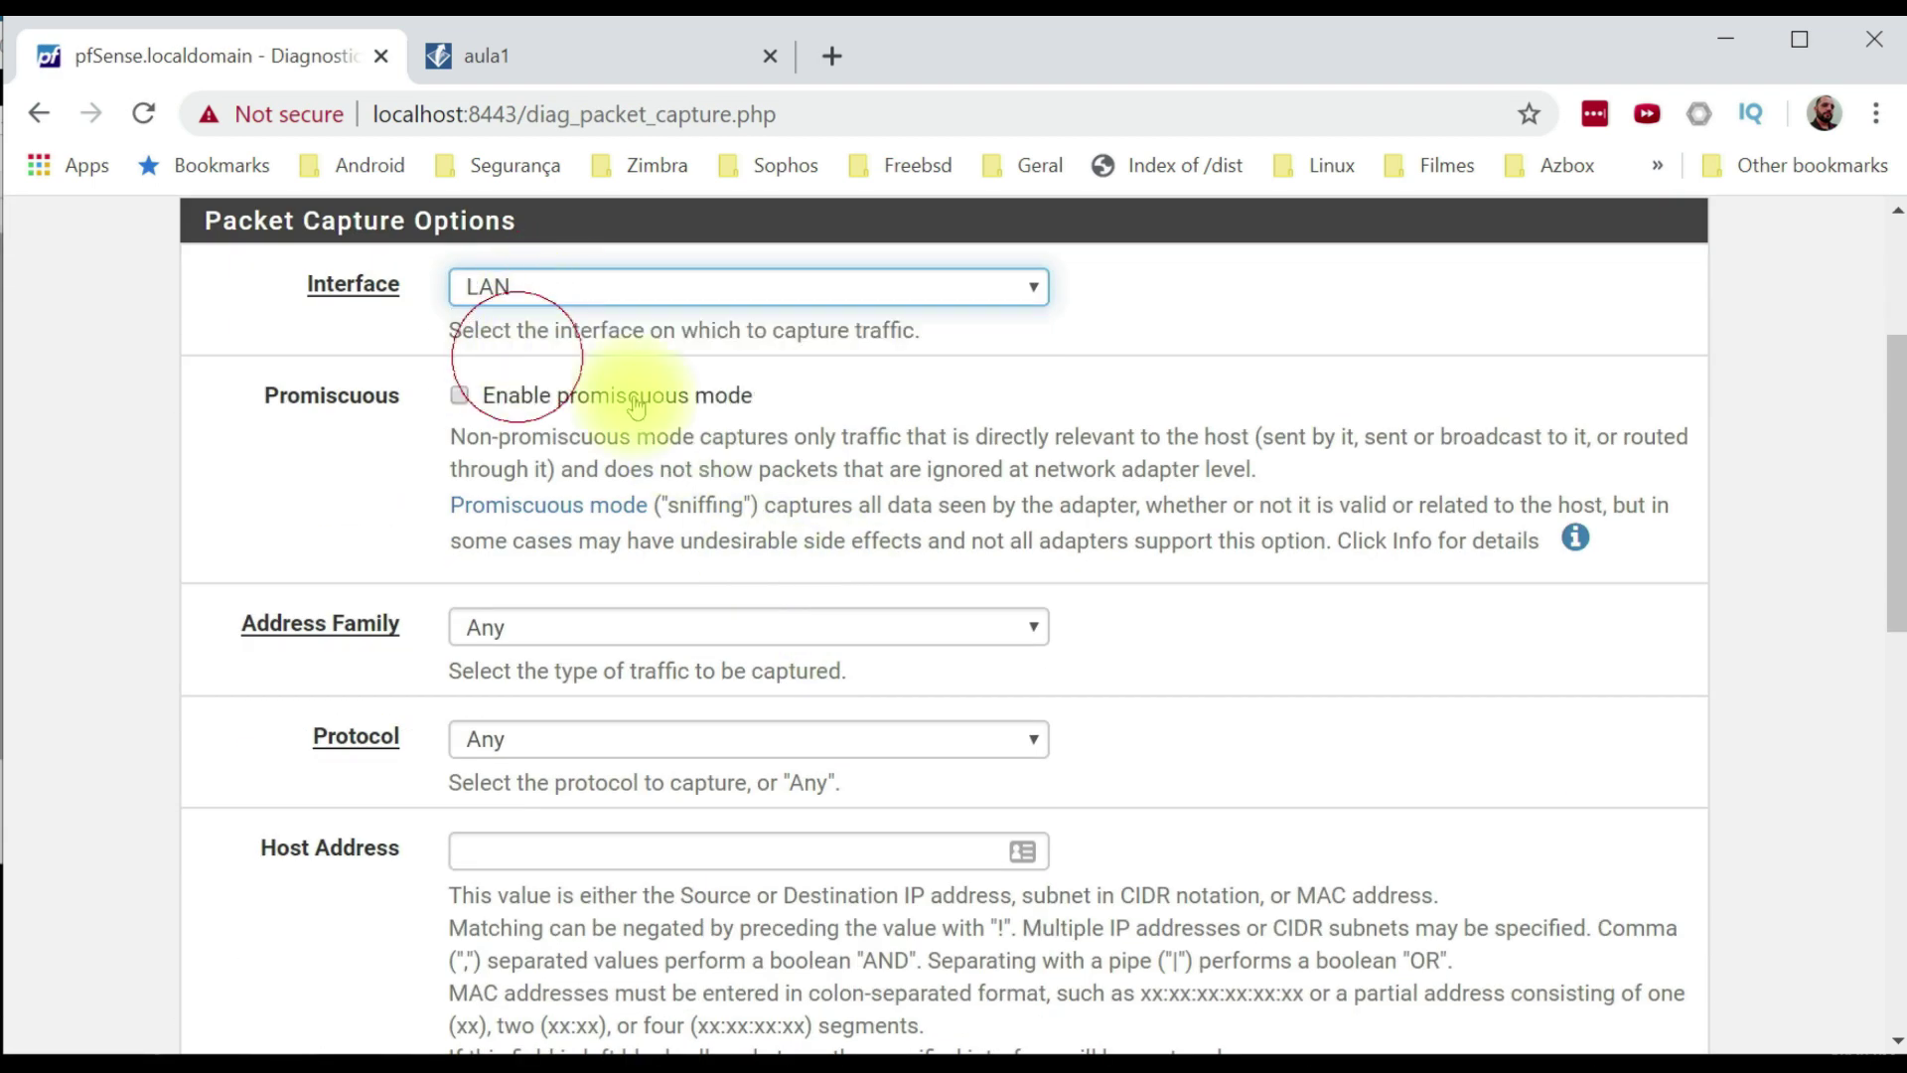
scroll(636, 407, down, 8)
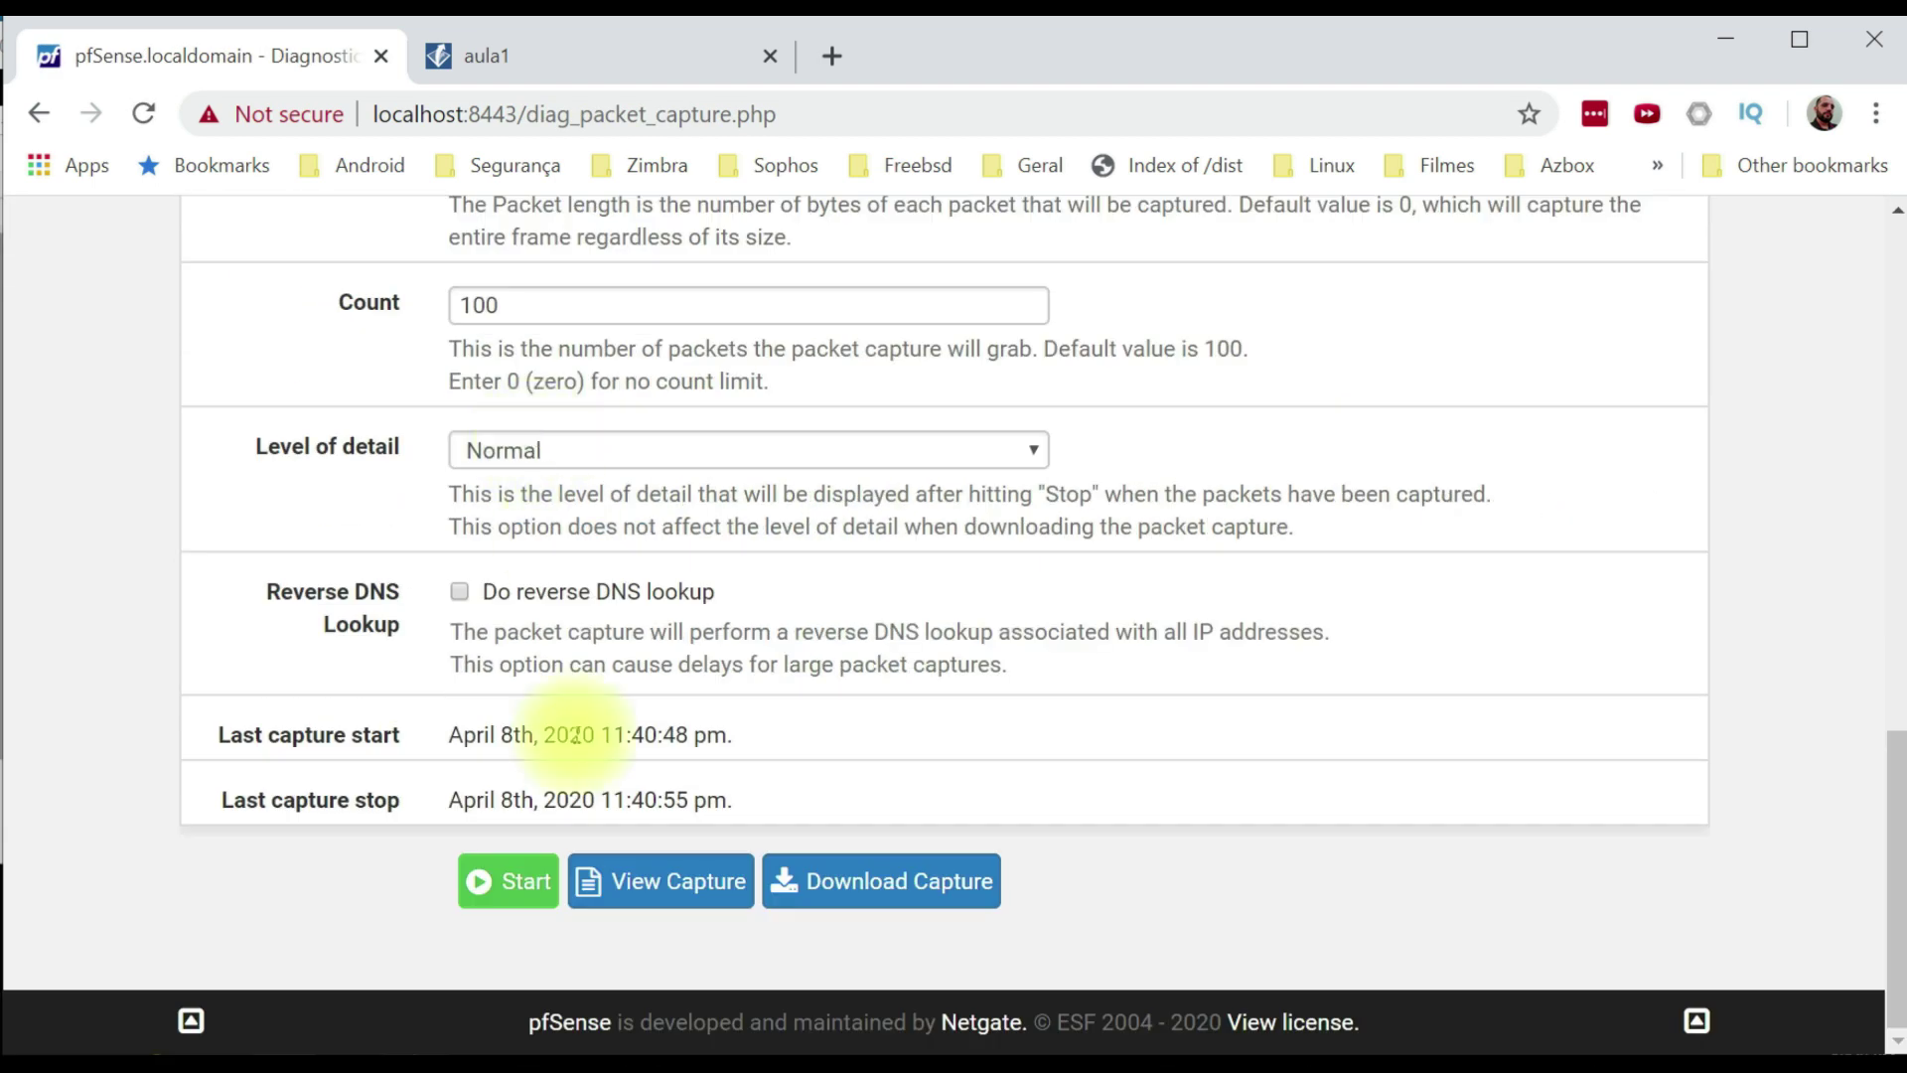
click(509, 884)
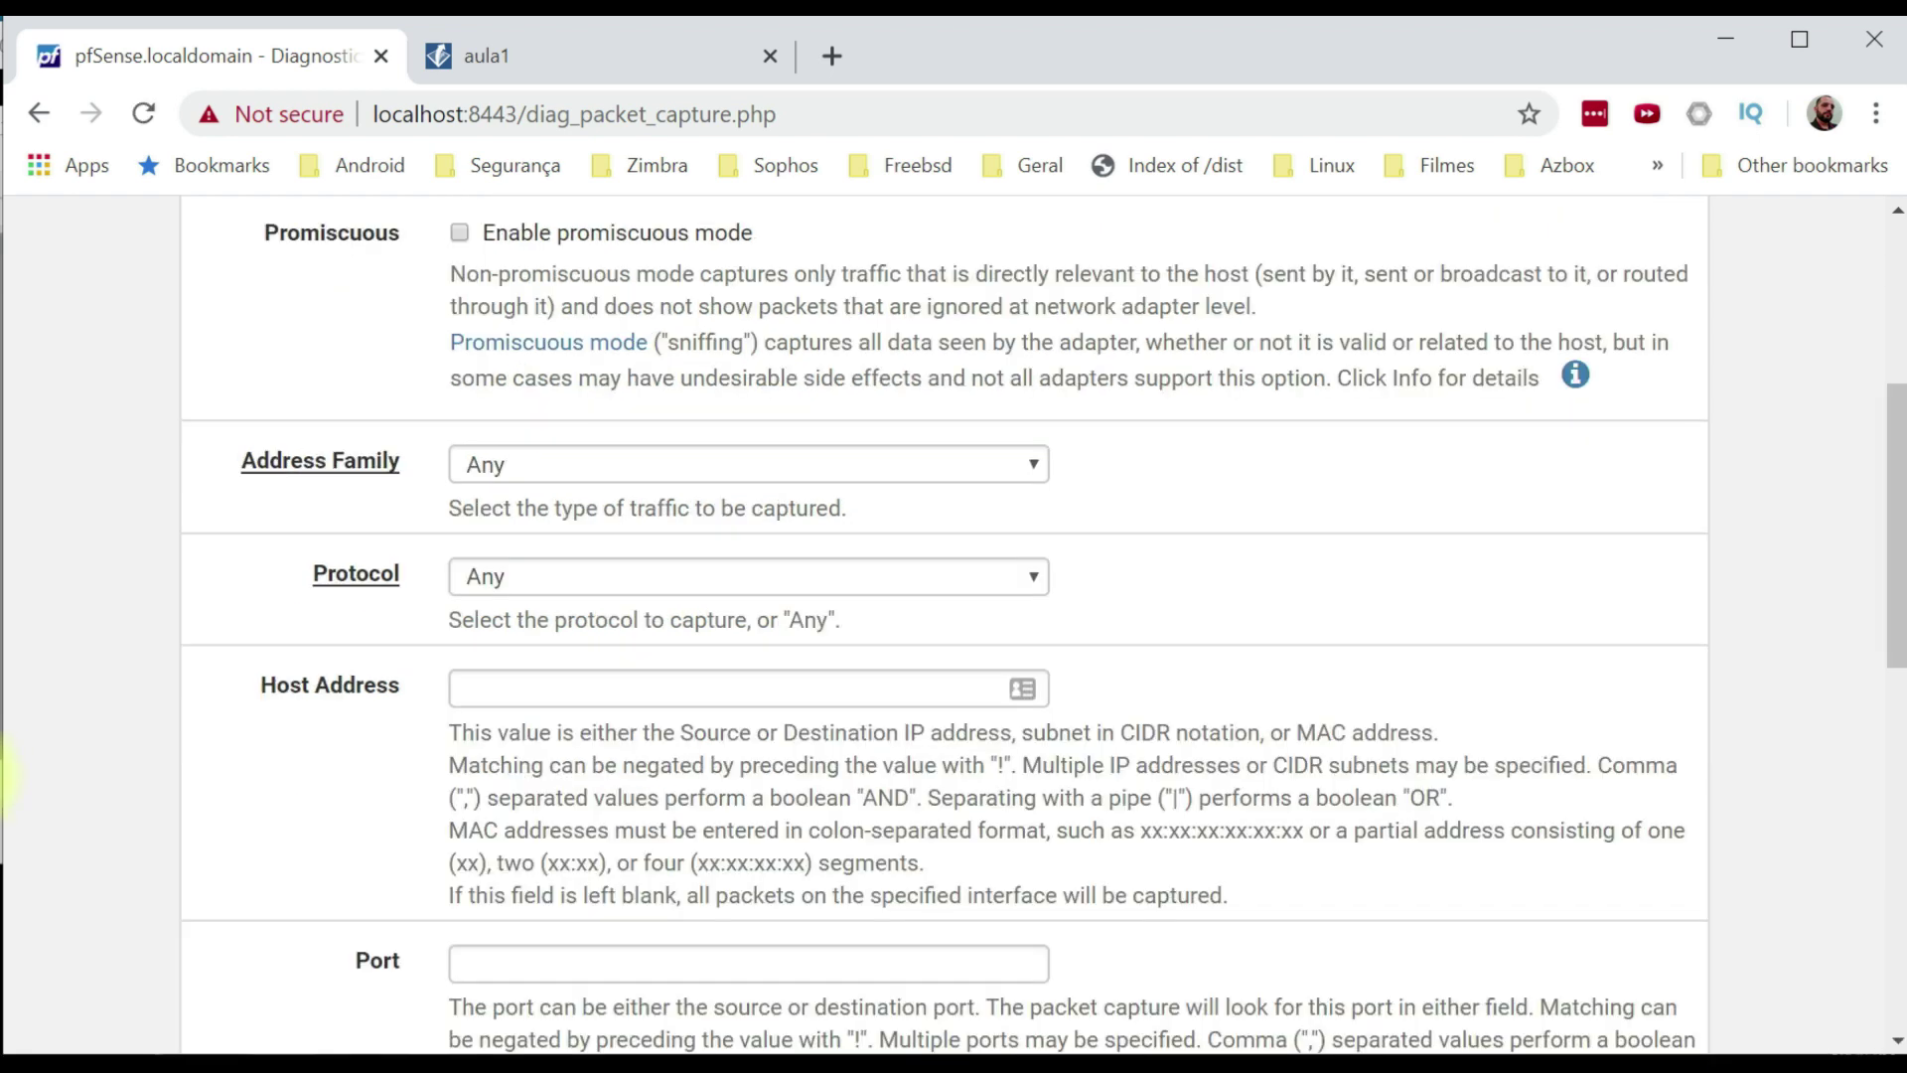
click(2, 777)
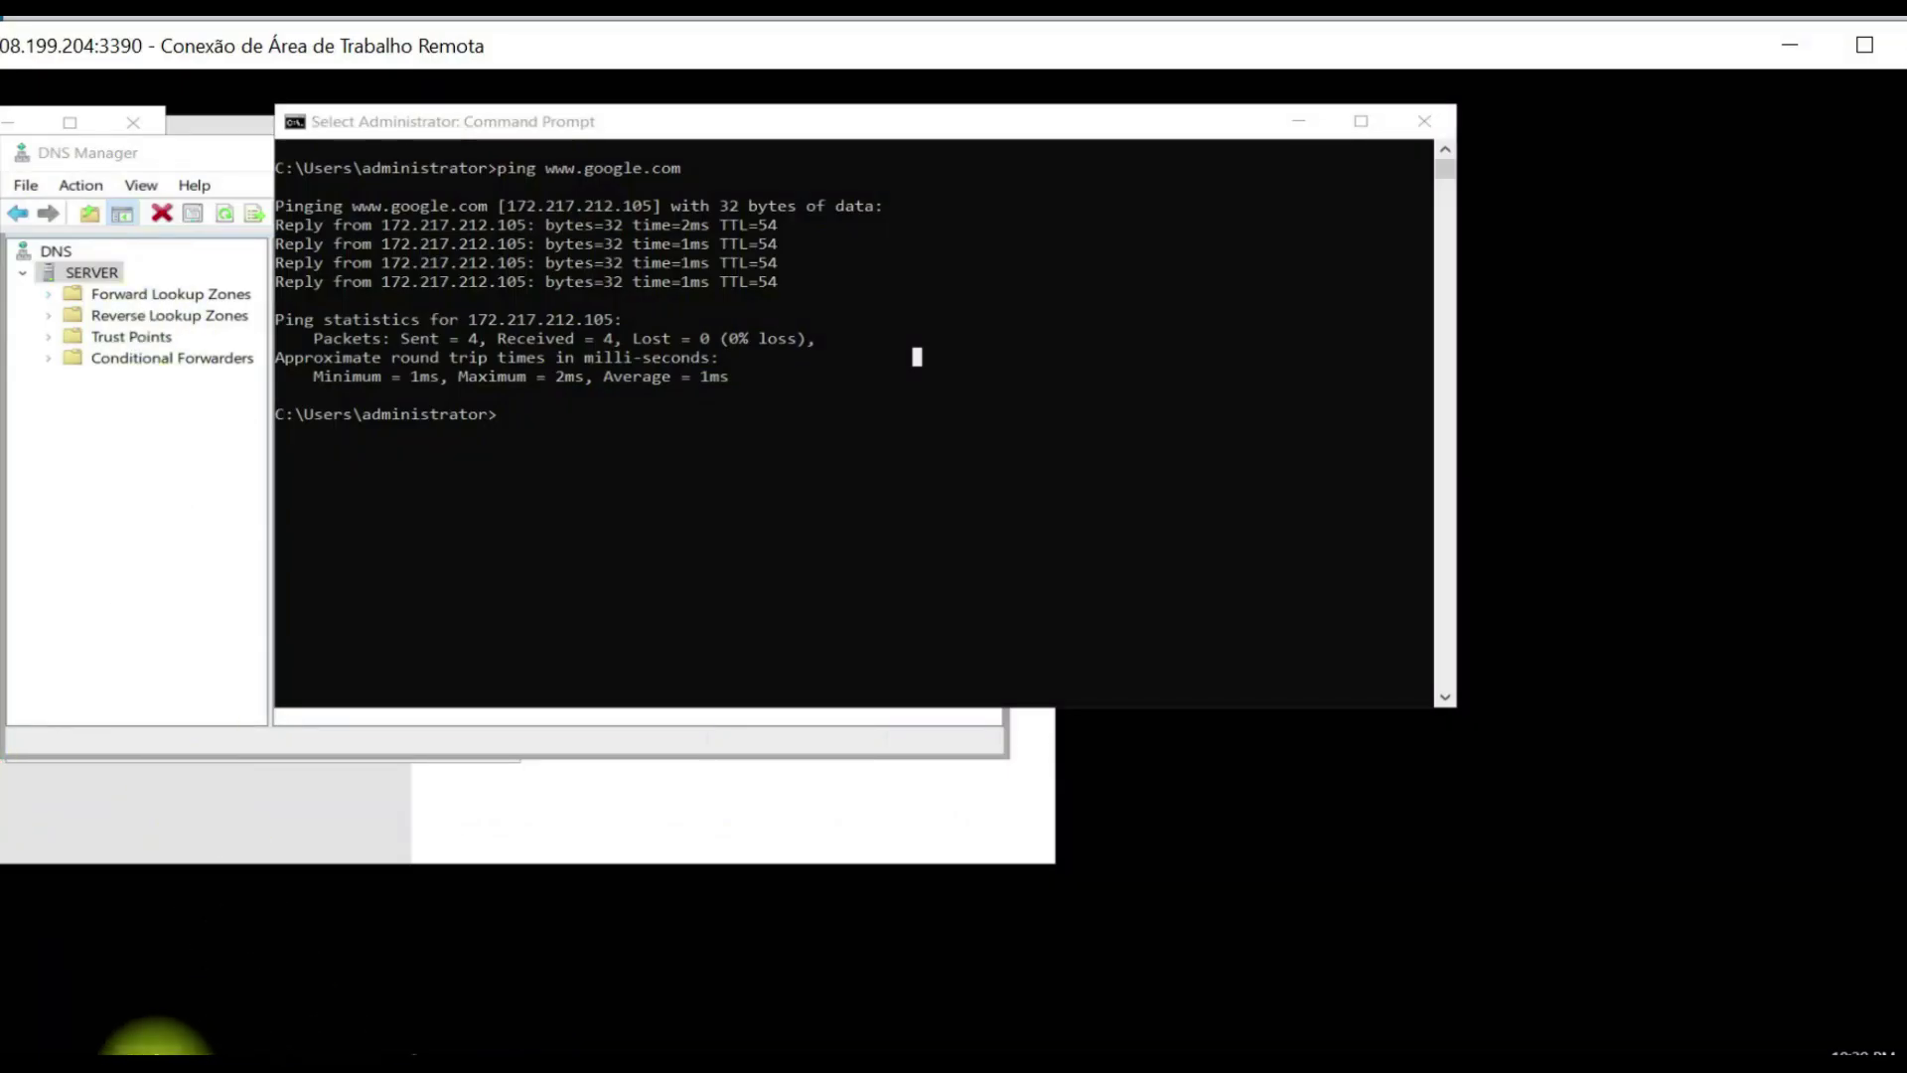
click(153, 1045)
click(393, 136)
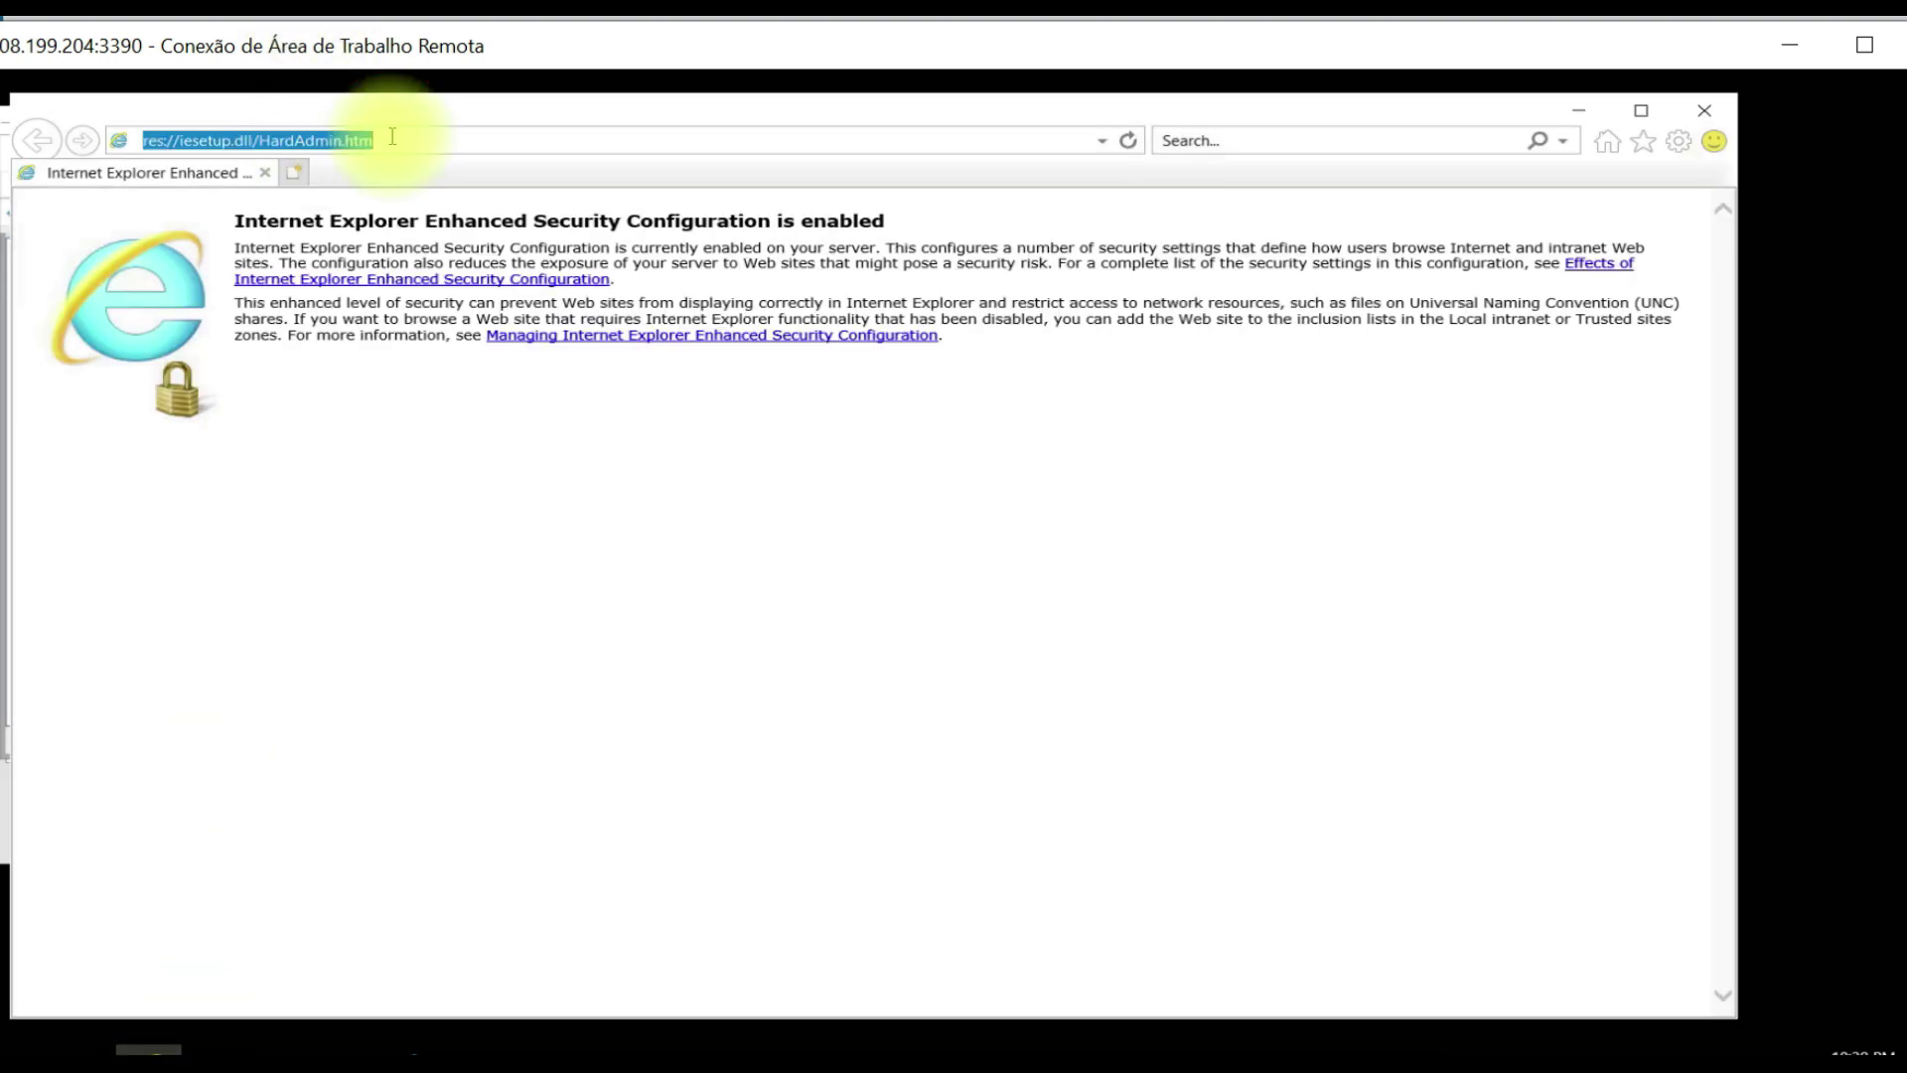
text(www.)
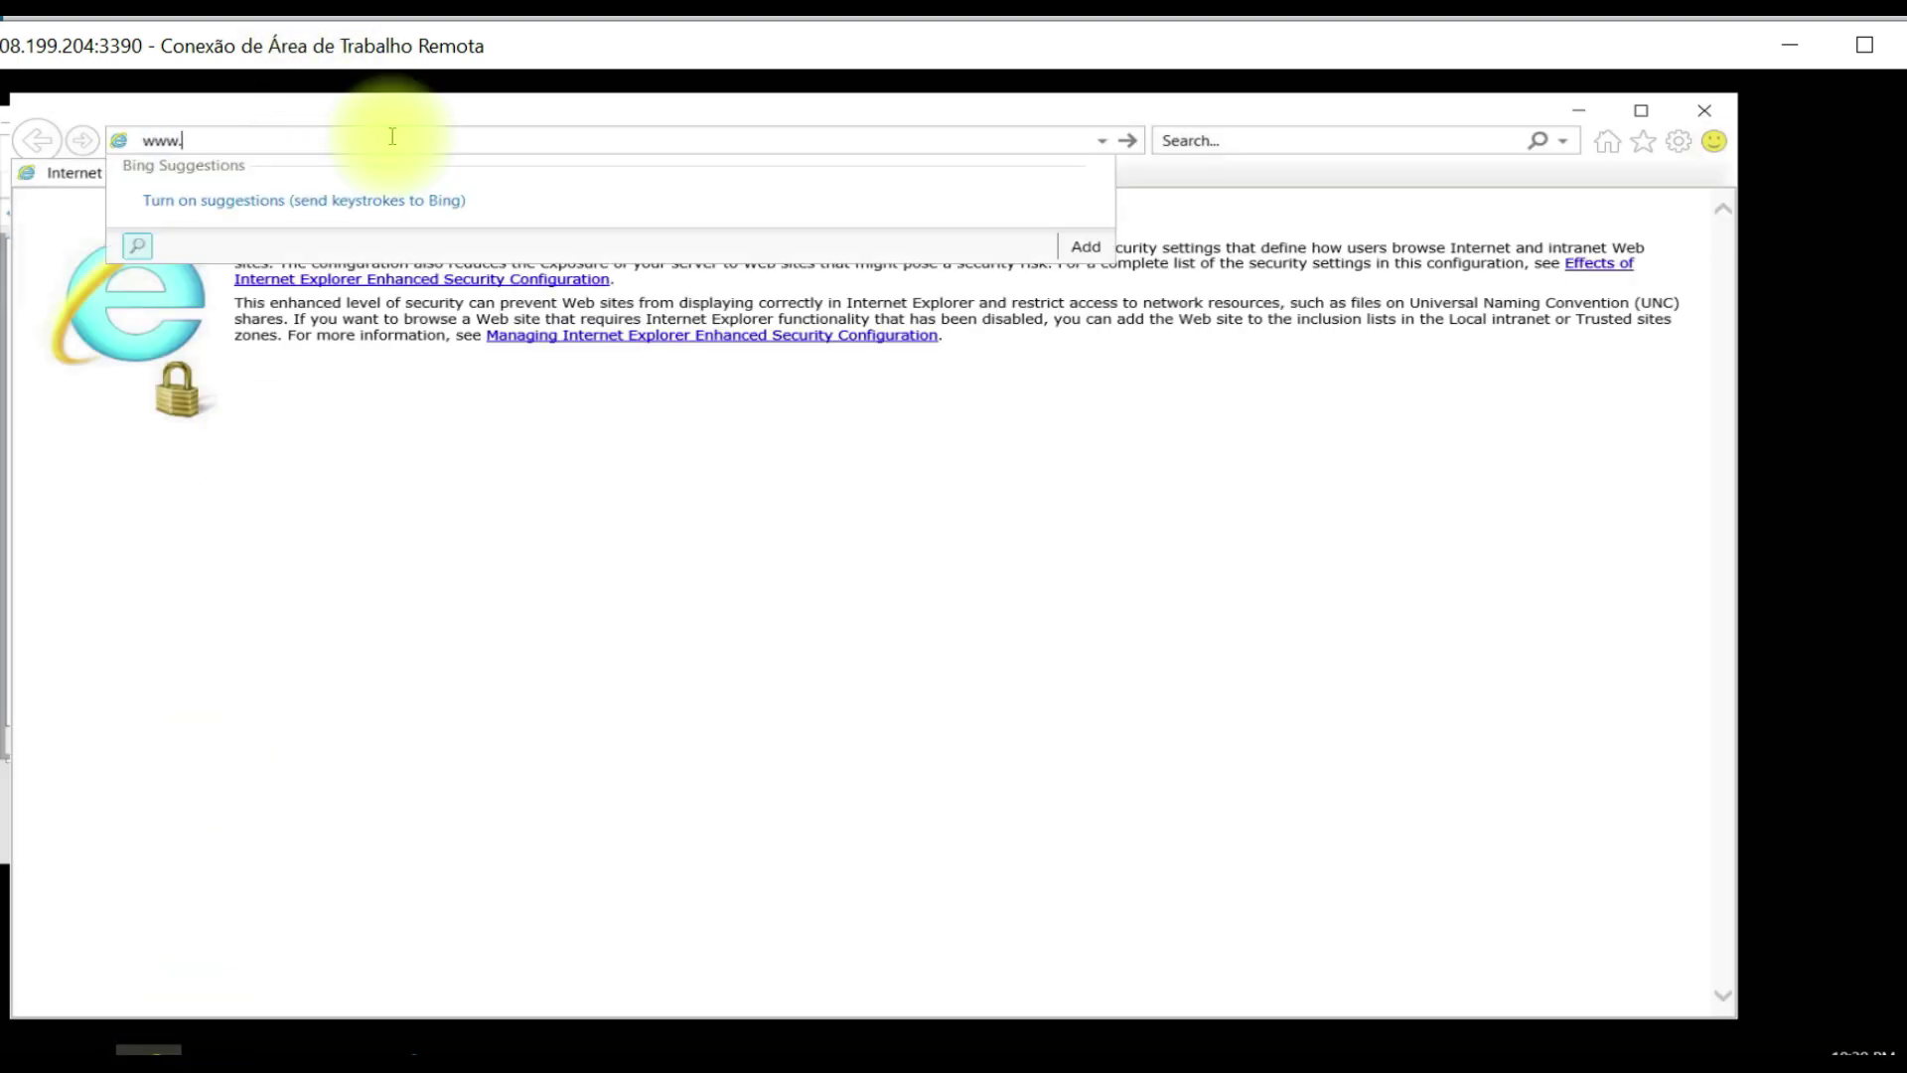
text(google.com)
key(Return)
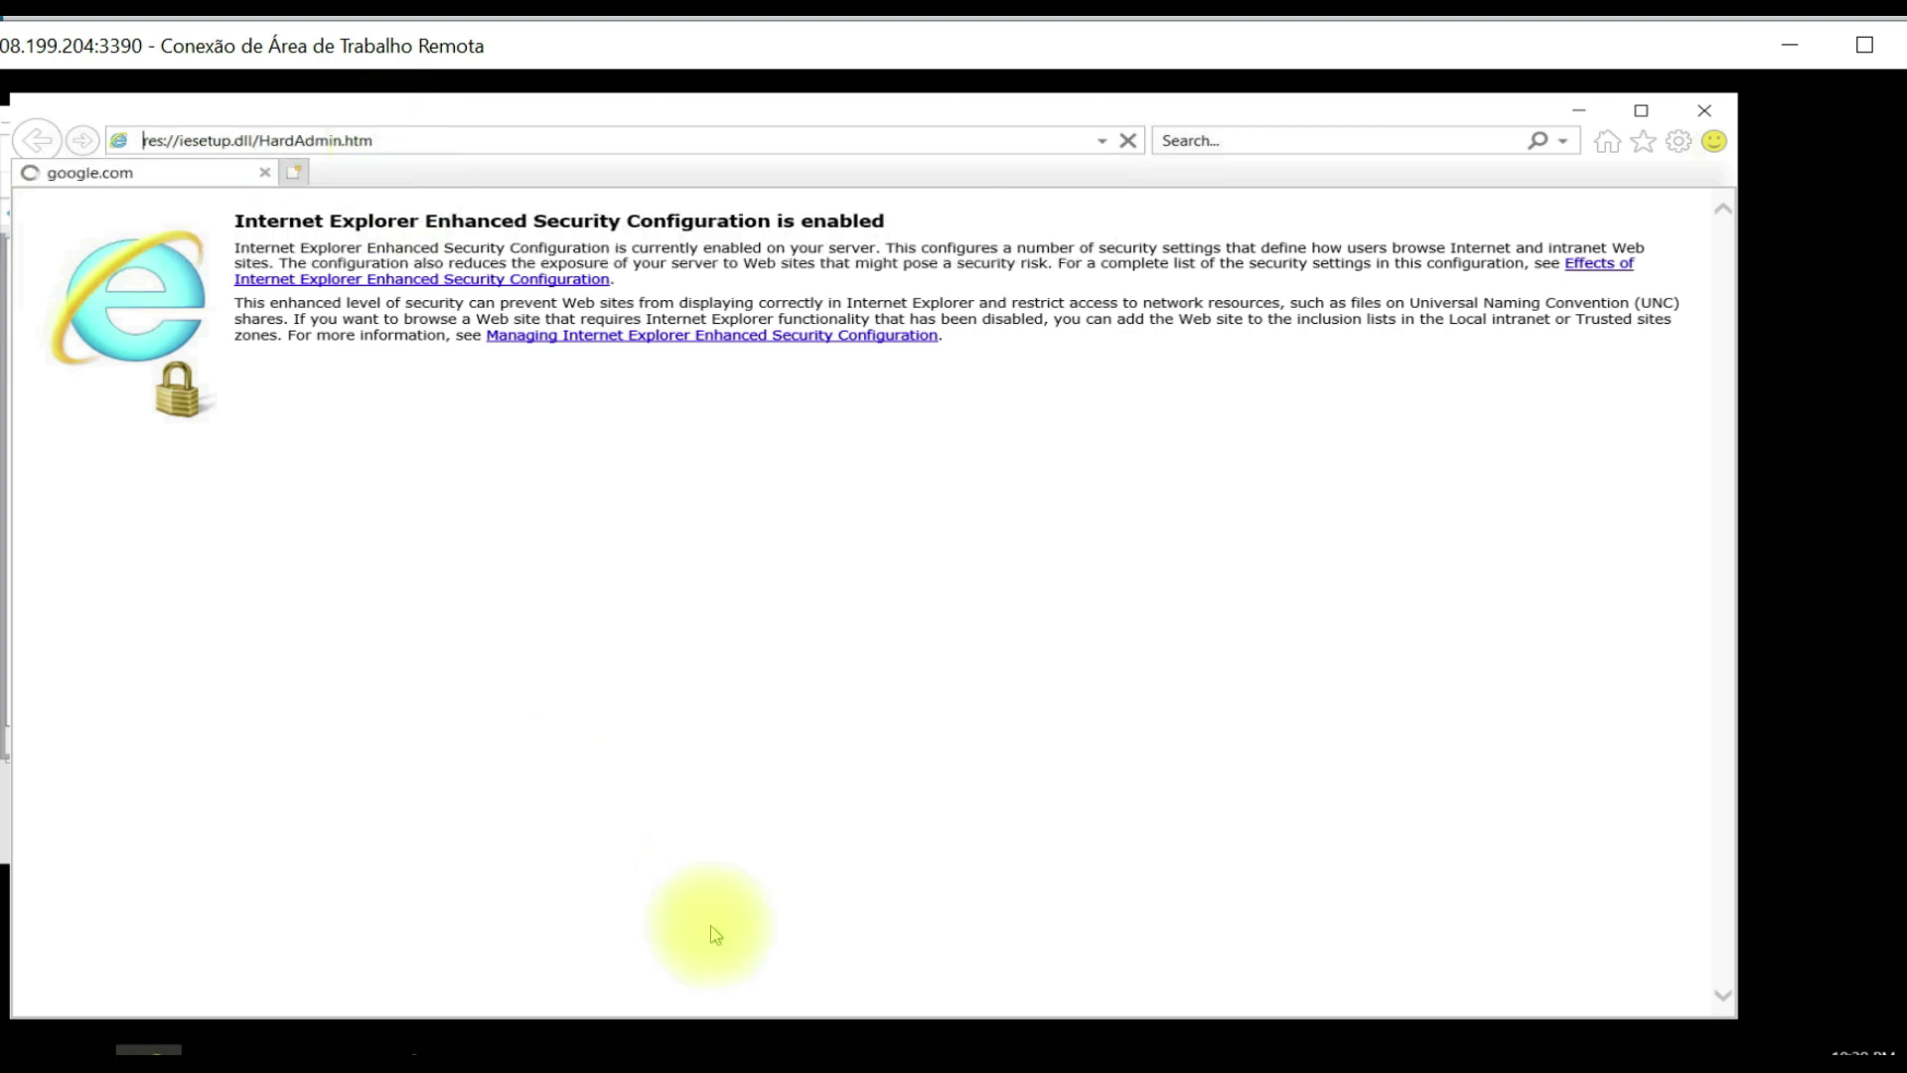
Switch back to pfSense and stop the running packet capture on the LAN interface.
mouse_move(270, 1038)
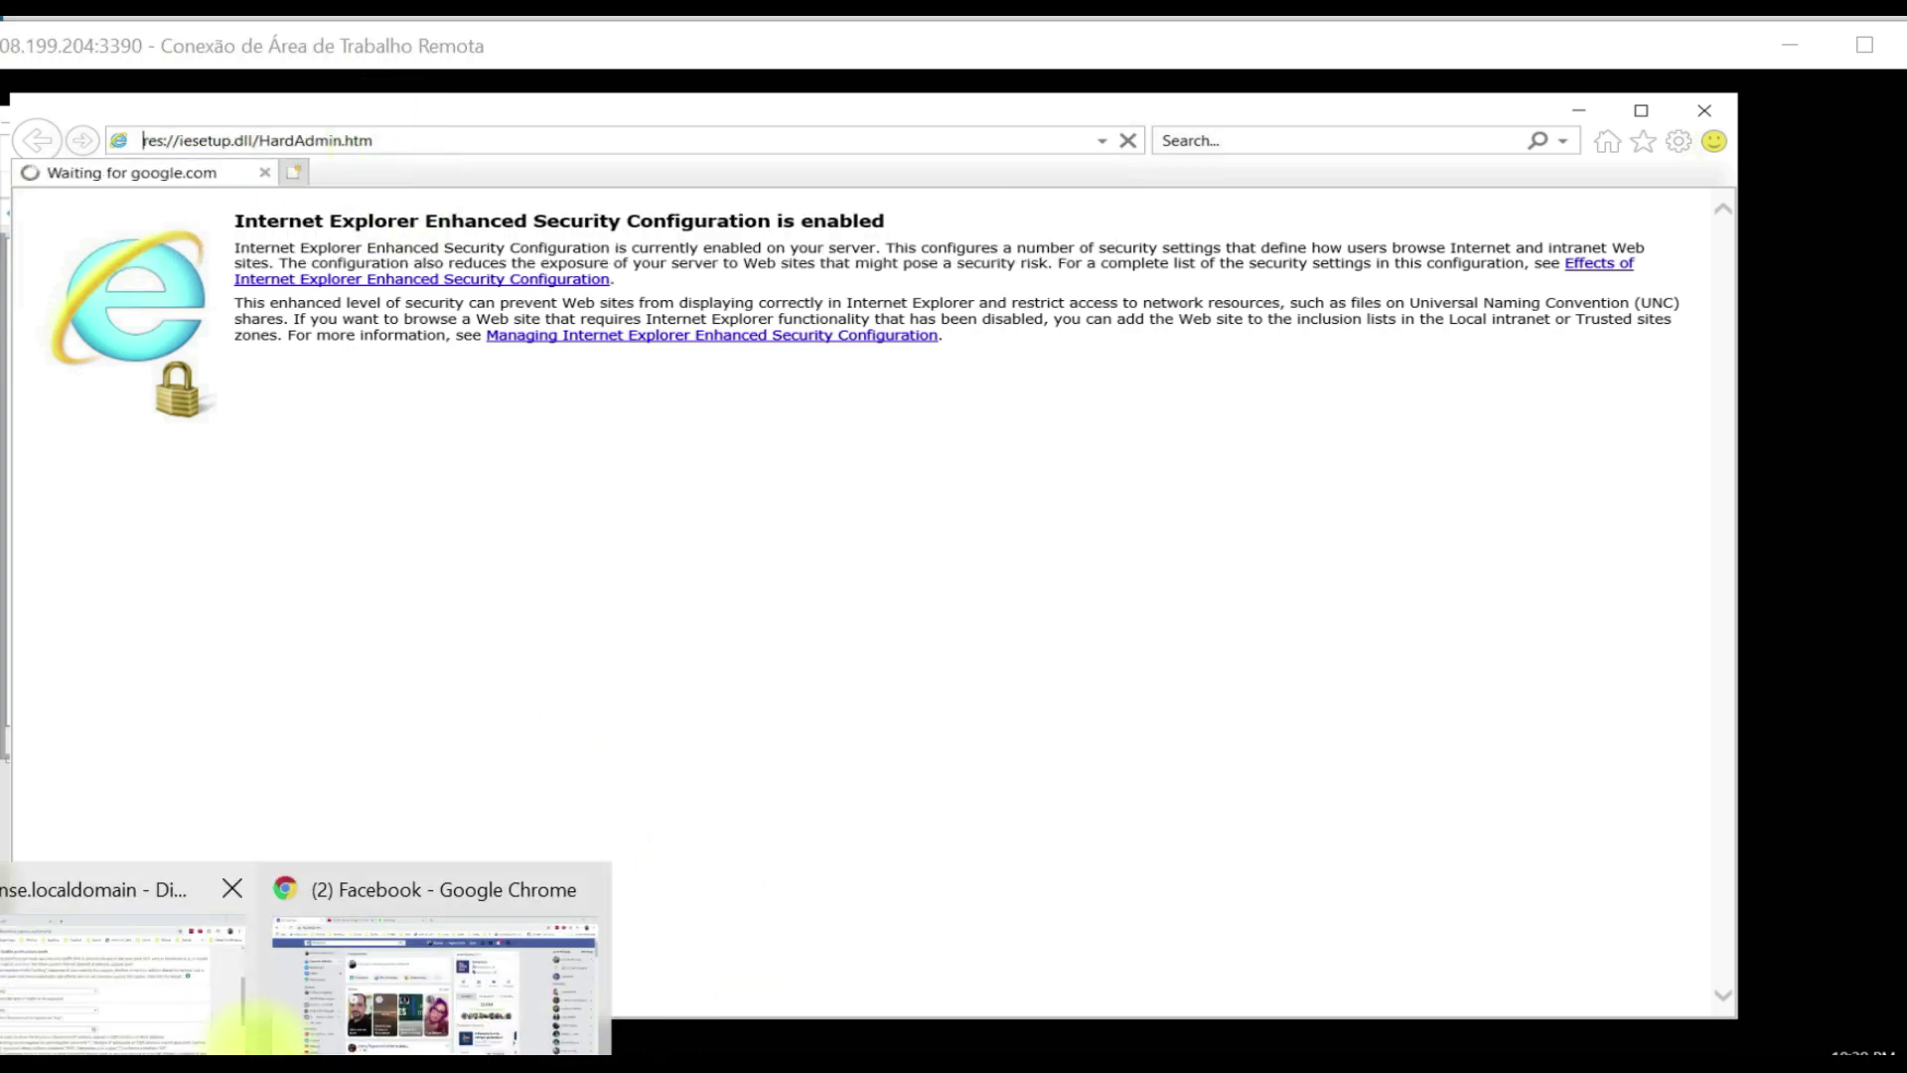
click(169, 1008)
scroll(1321, 596, down, 10)
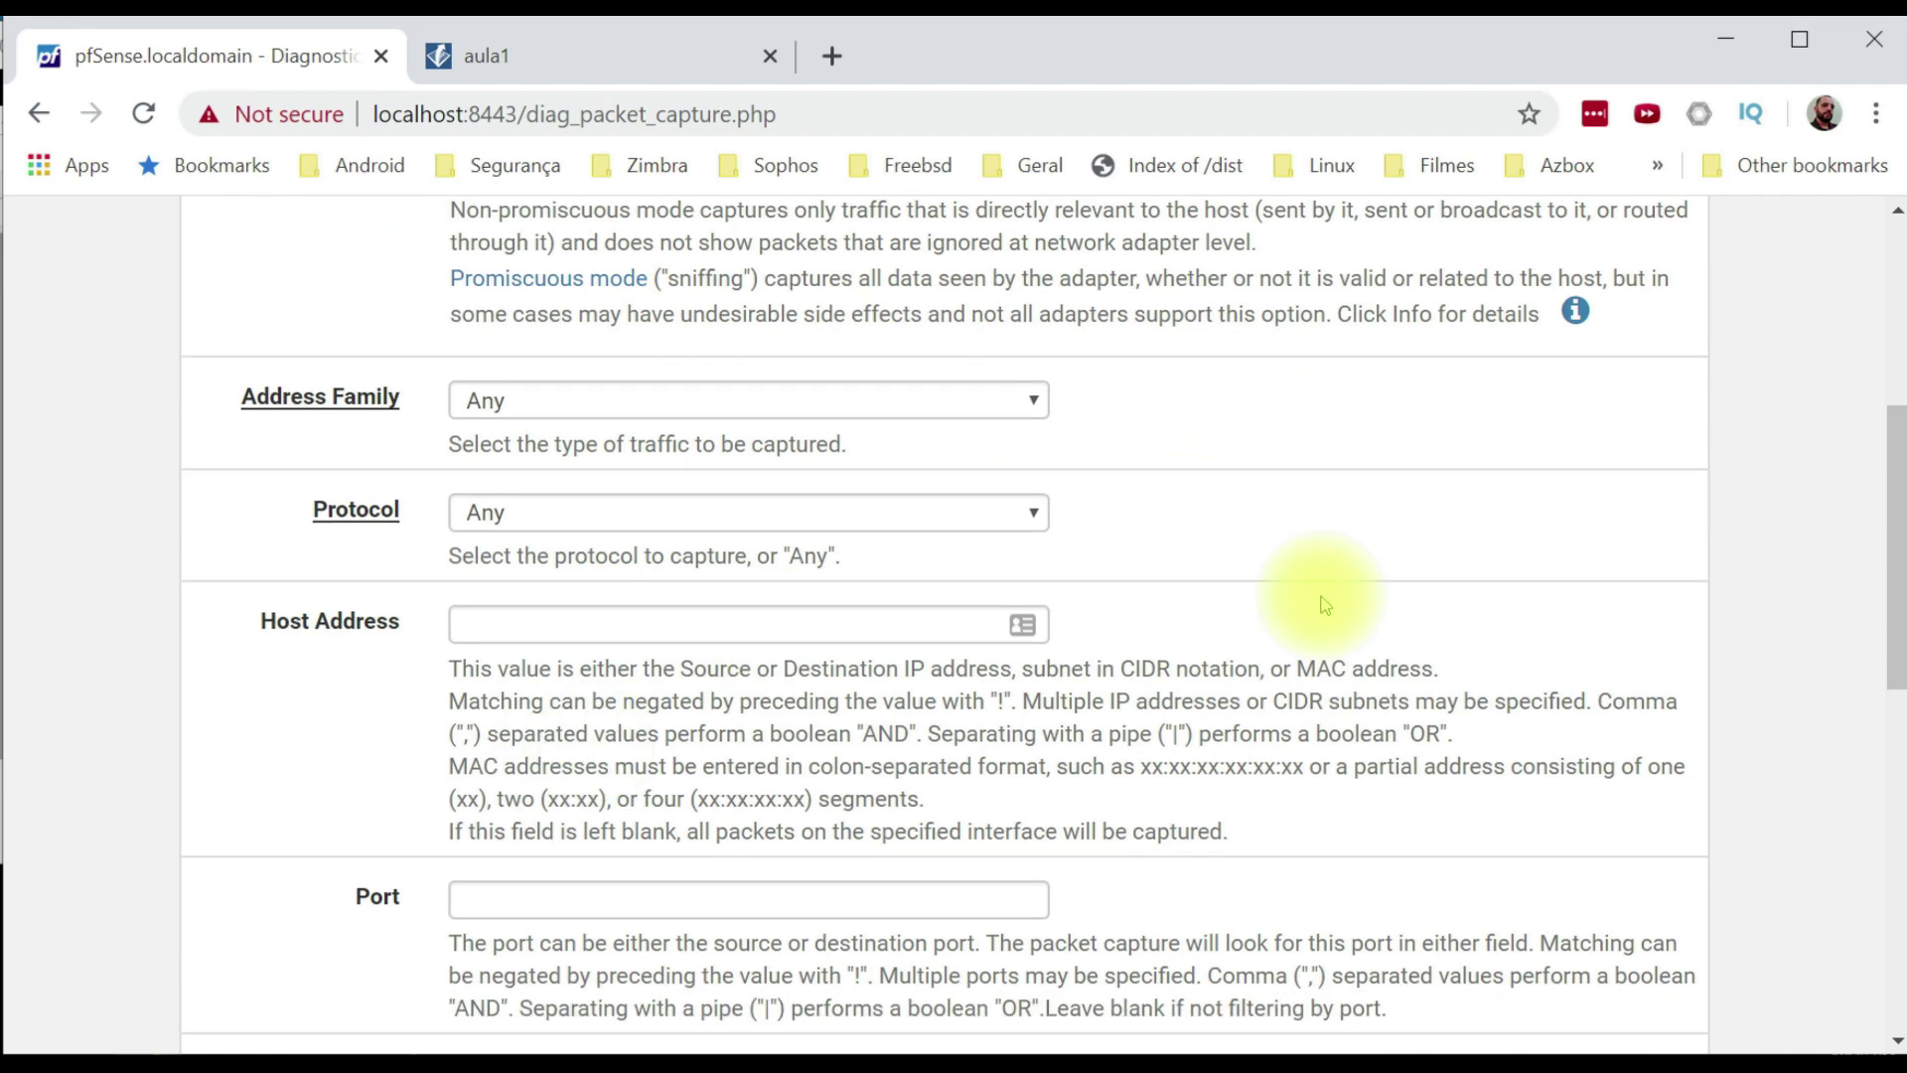
click(509, 821)
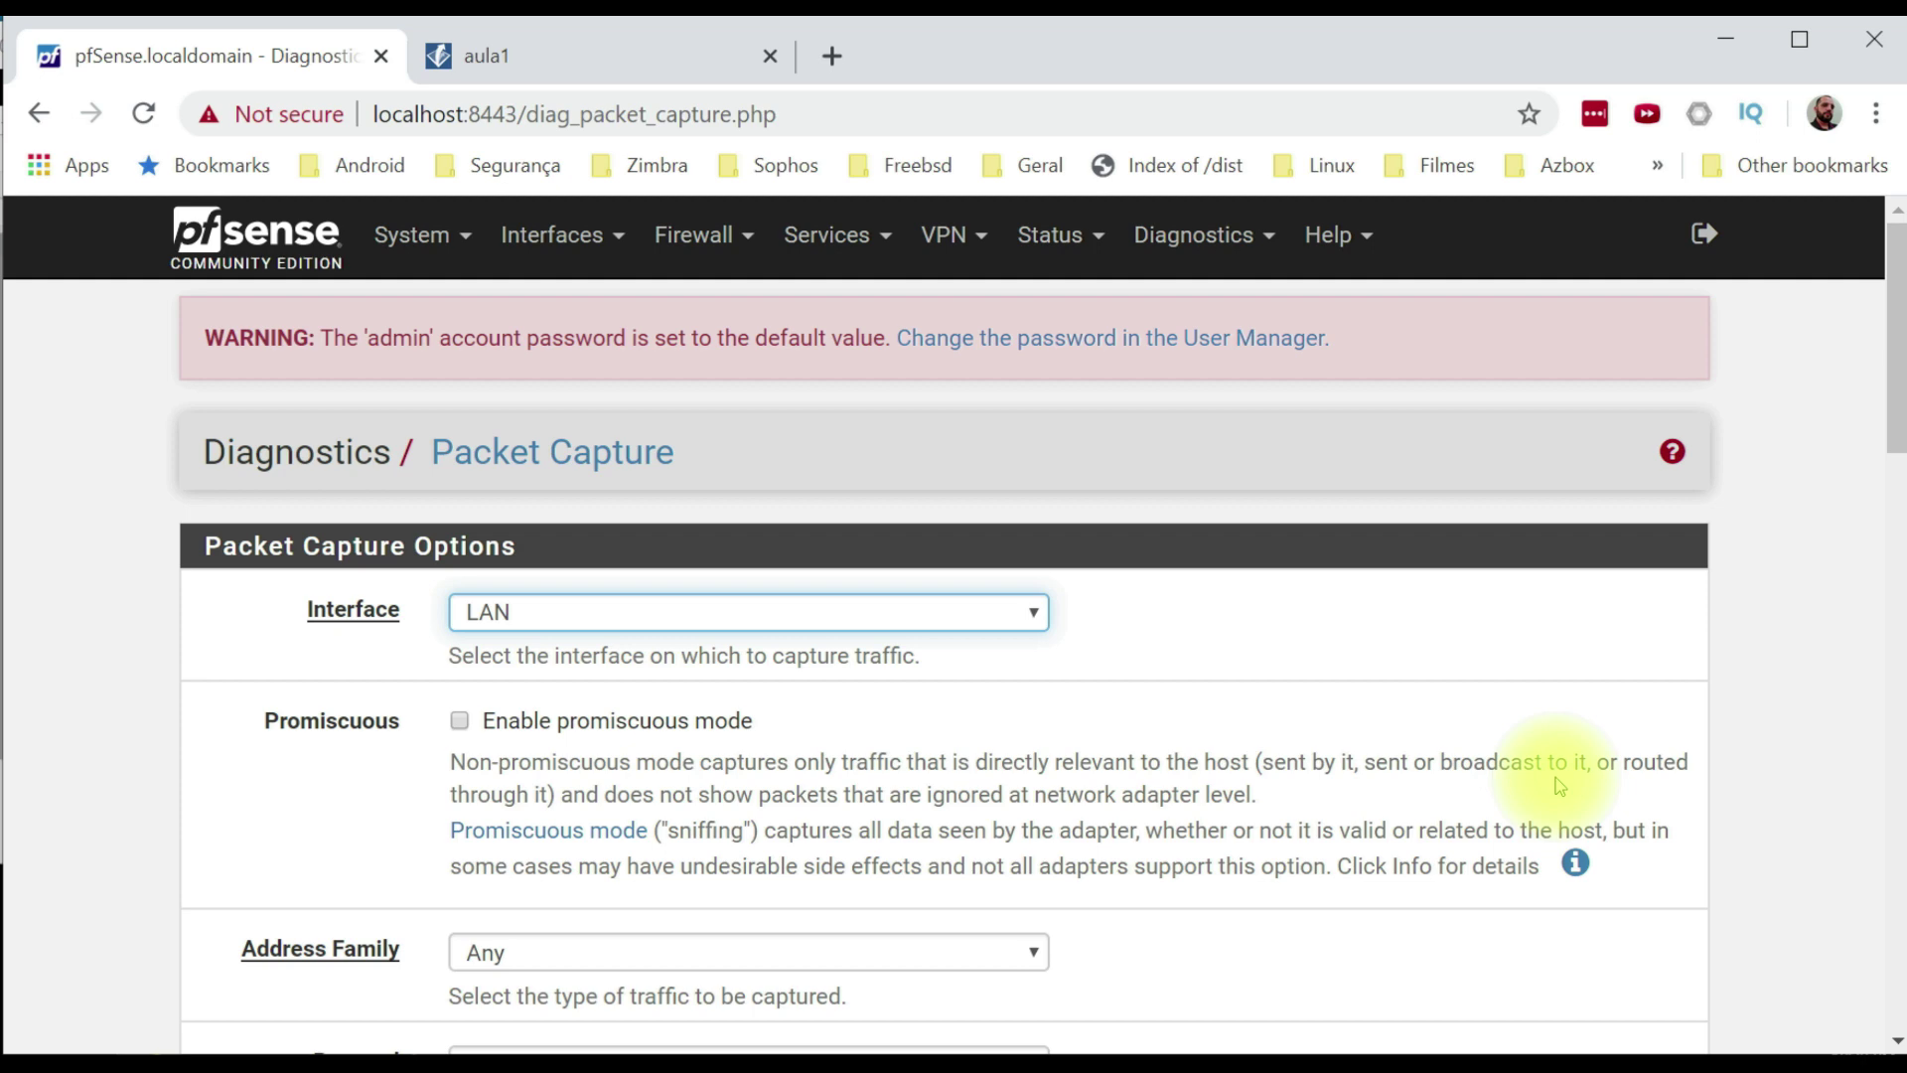
Examine the captured packets for the destination addresses and ports contacted by 192.168.0.5.
scroll(1558, 786, down, 15)
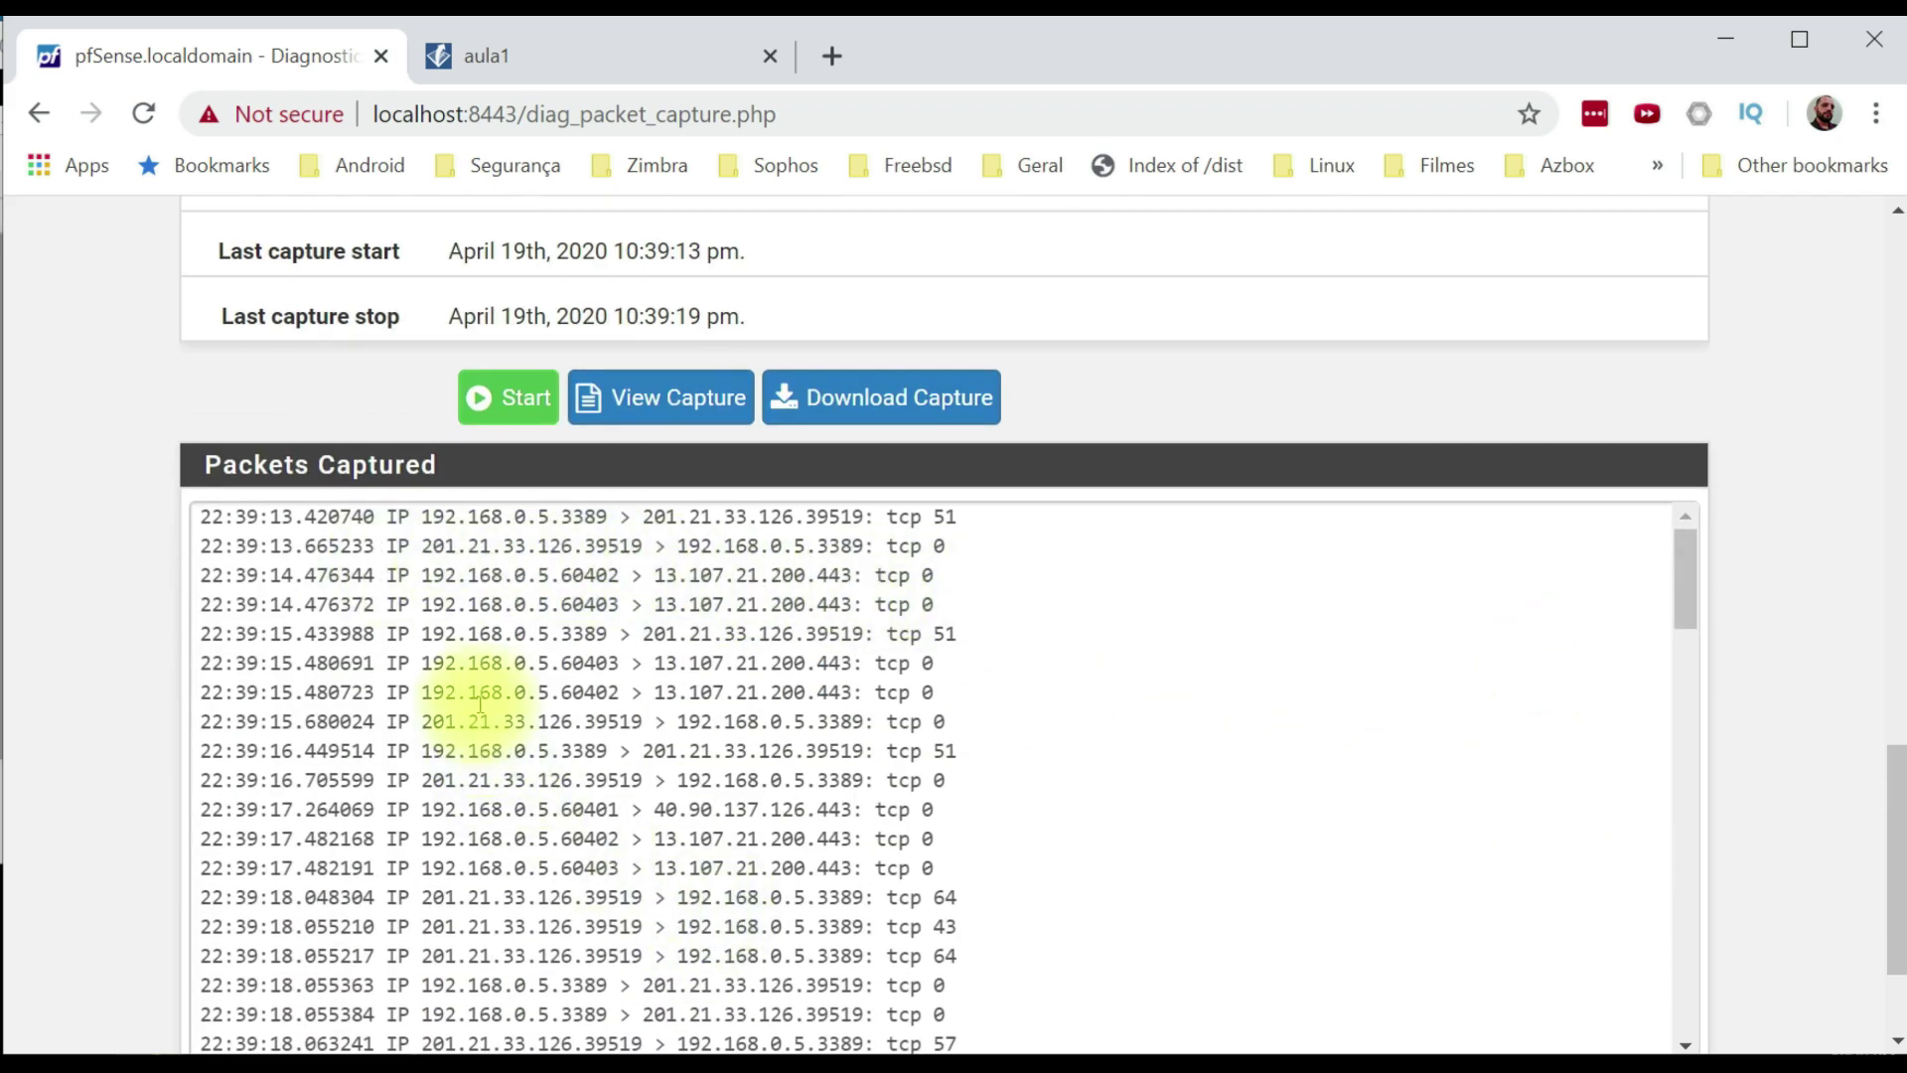
drag(424, 584, 584, 576)
double_click(453, 576)
click(453, 576)
drag(434, 575, 804, 585)
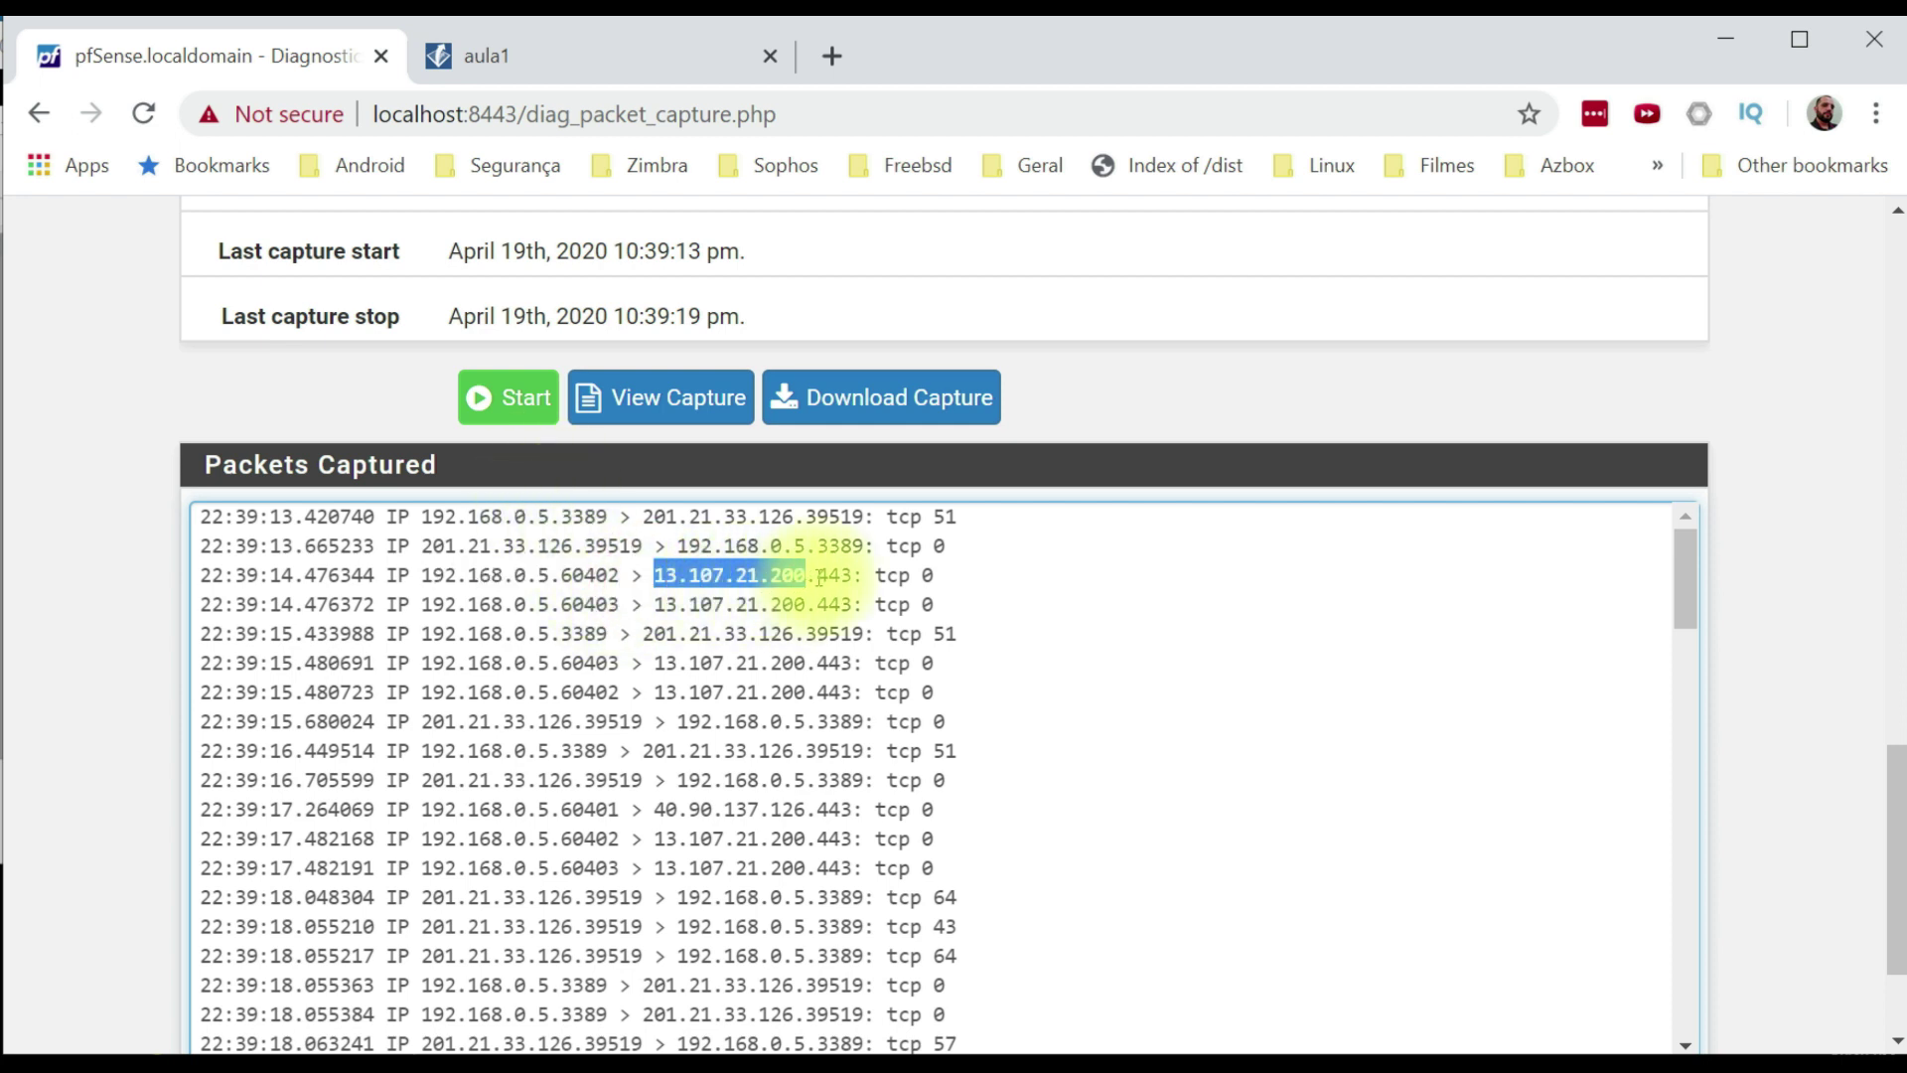
double_click(834, 576)
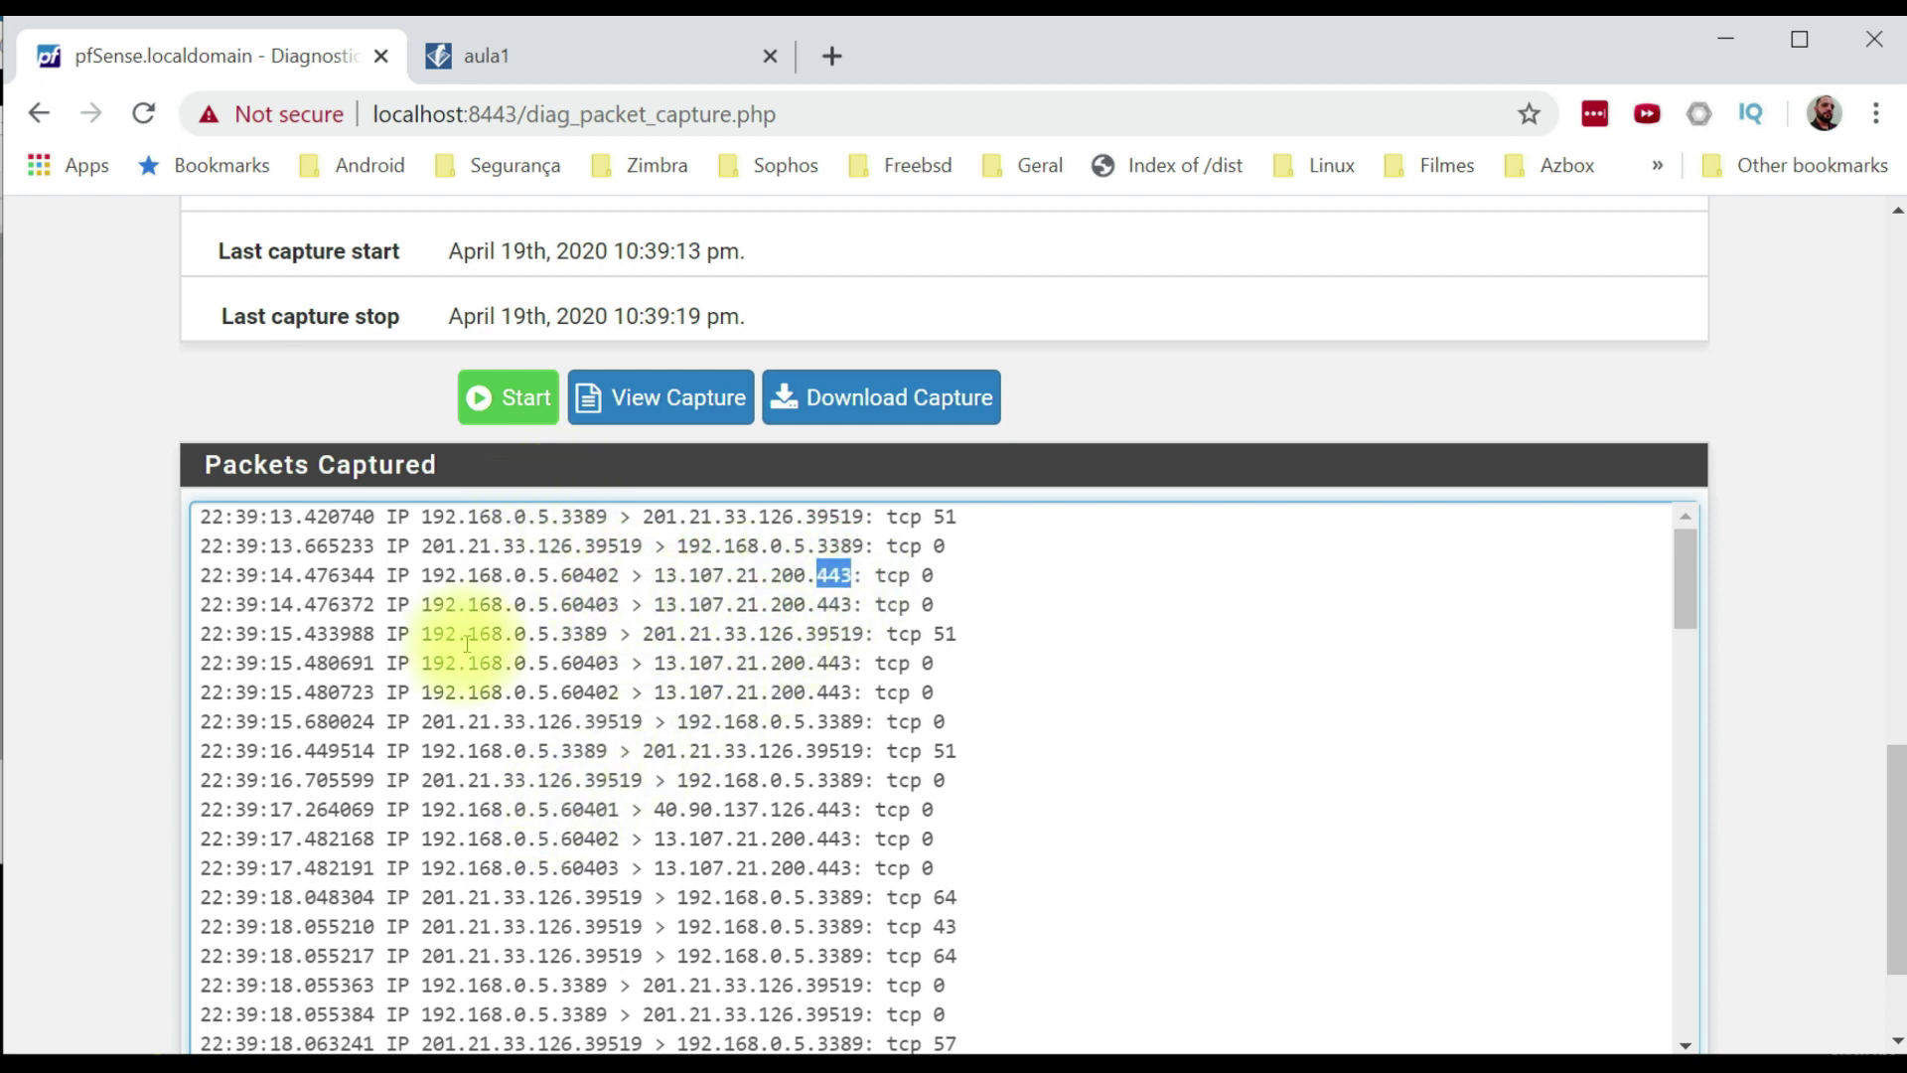
scroll(471, 647, down, 9)
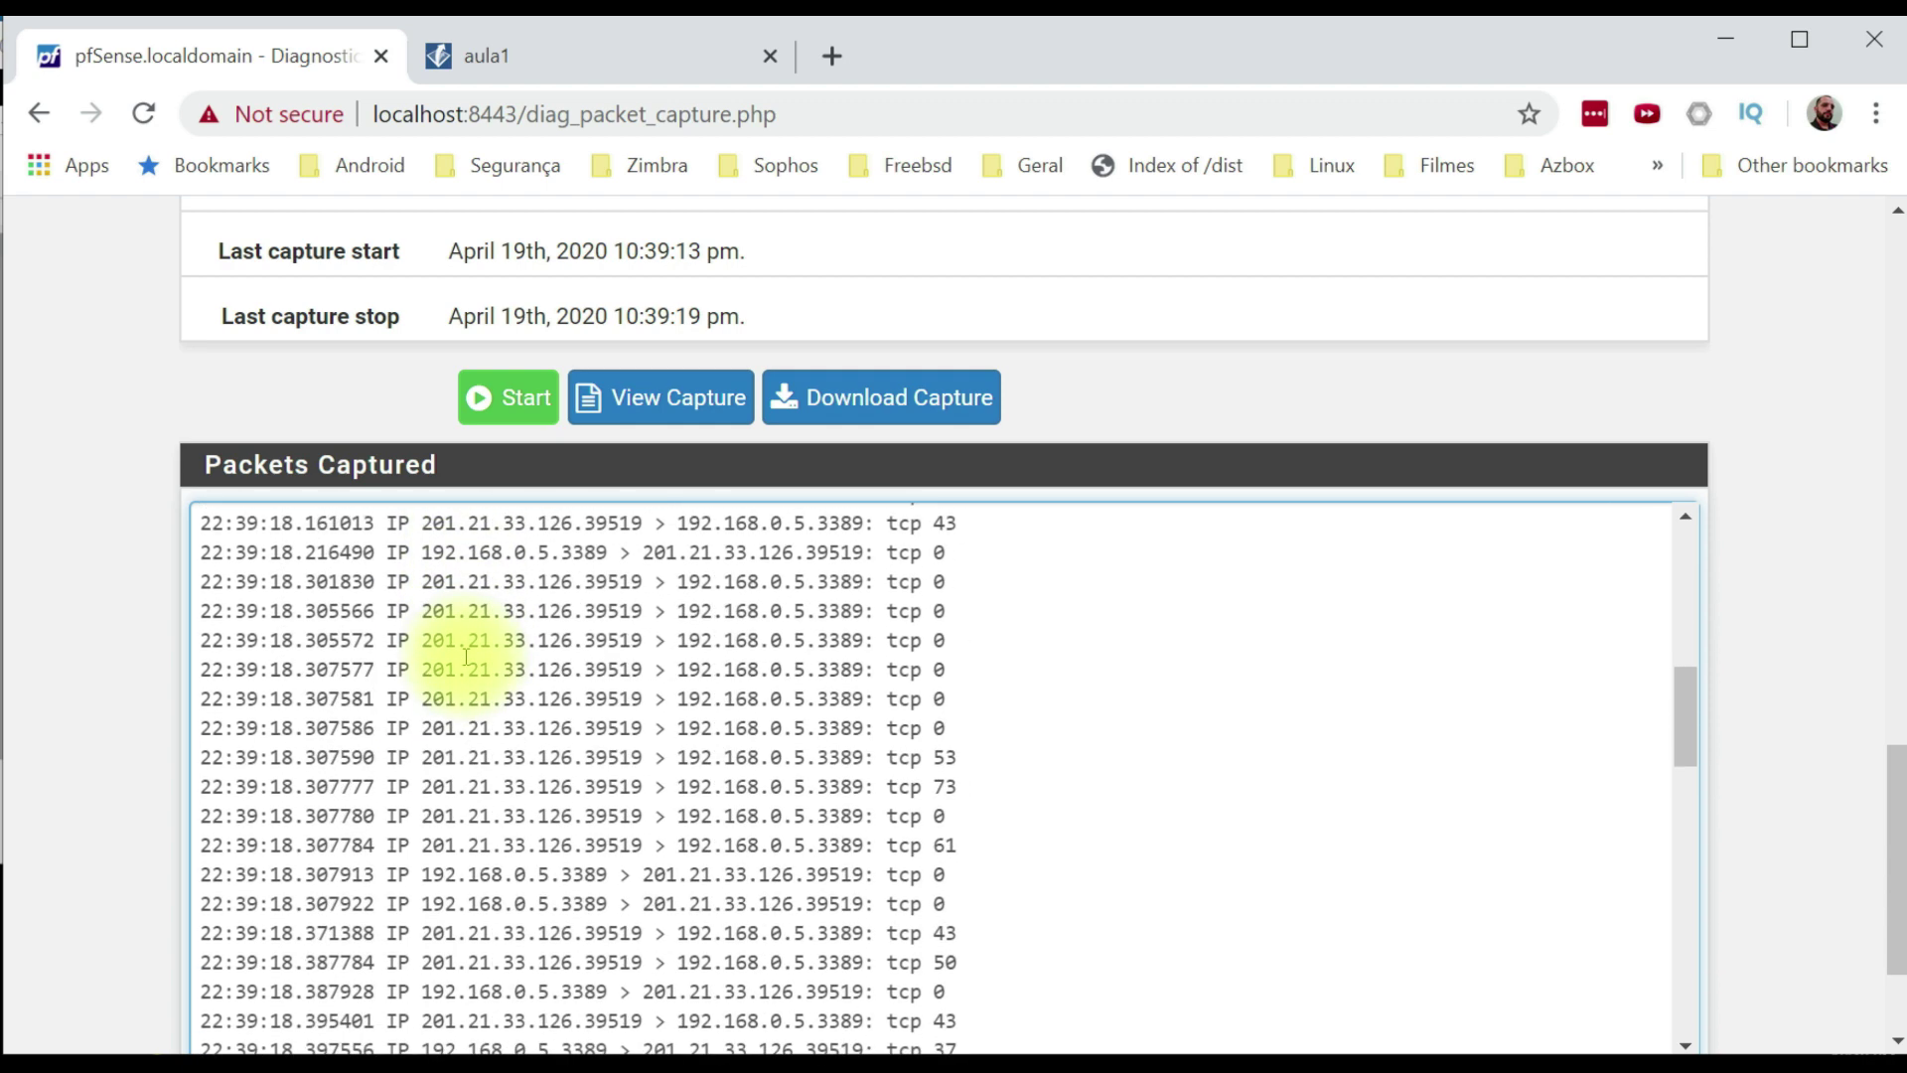
scroll(524, 663, up, 6)
scroll(523, 663, up, 1)
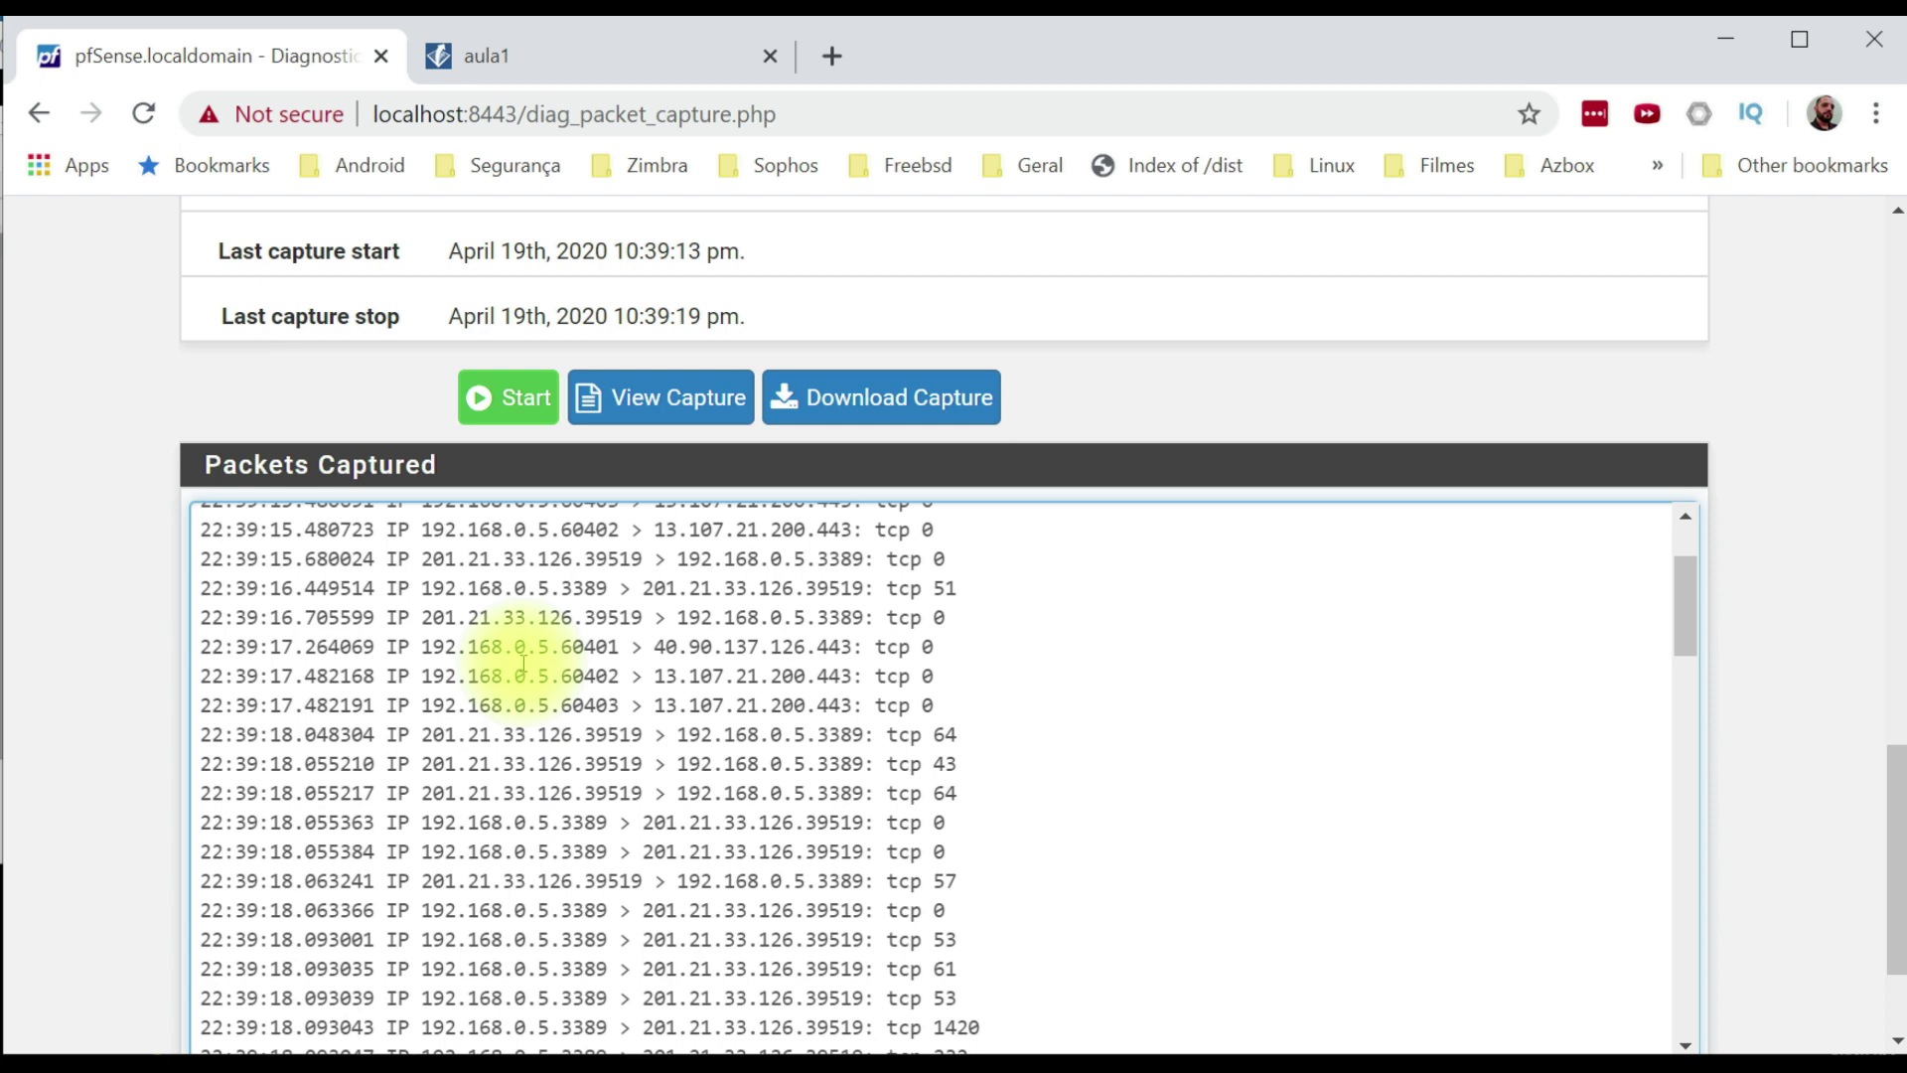
scroll(524, 663, up, 2)
scroll(521, 664, up, 3)
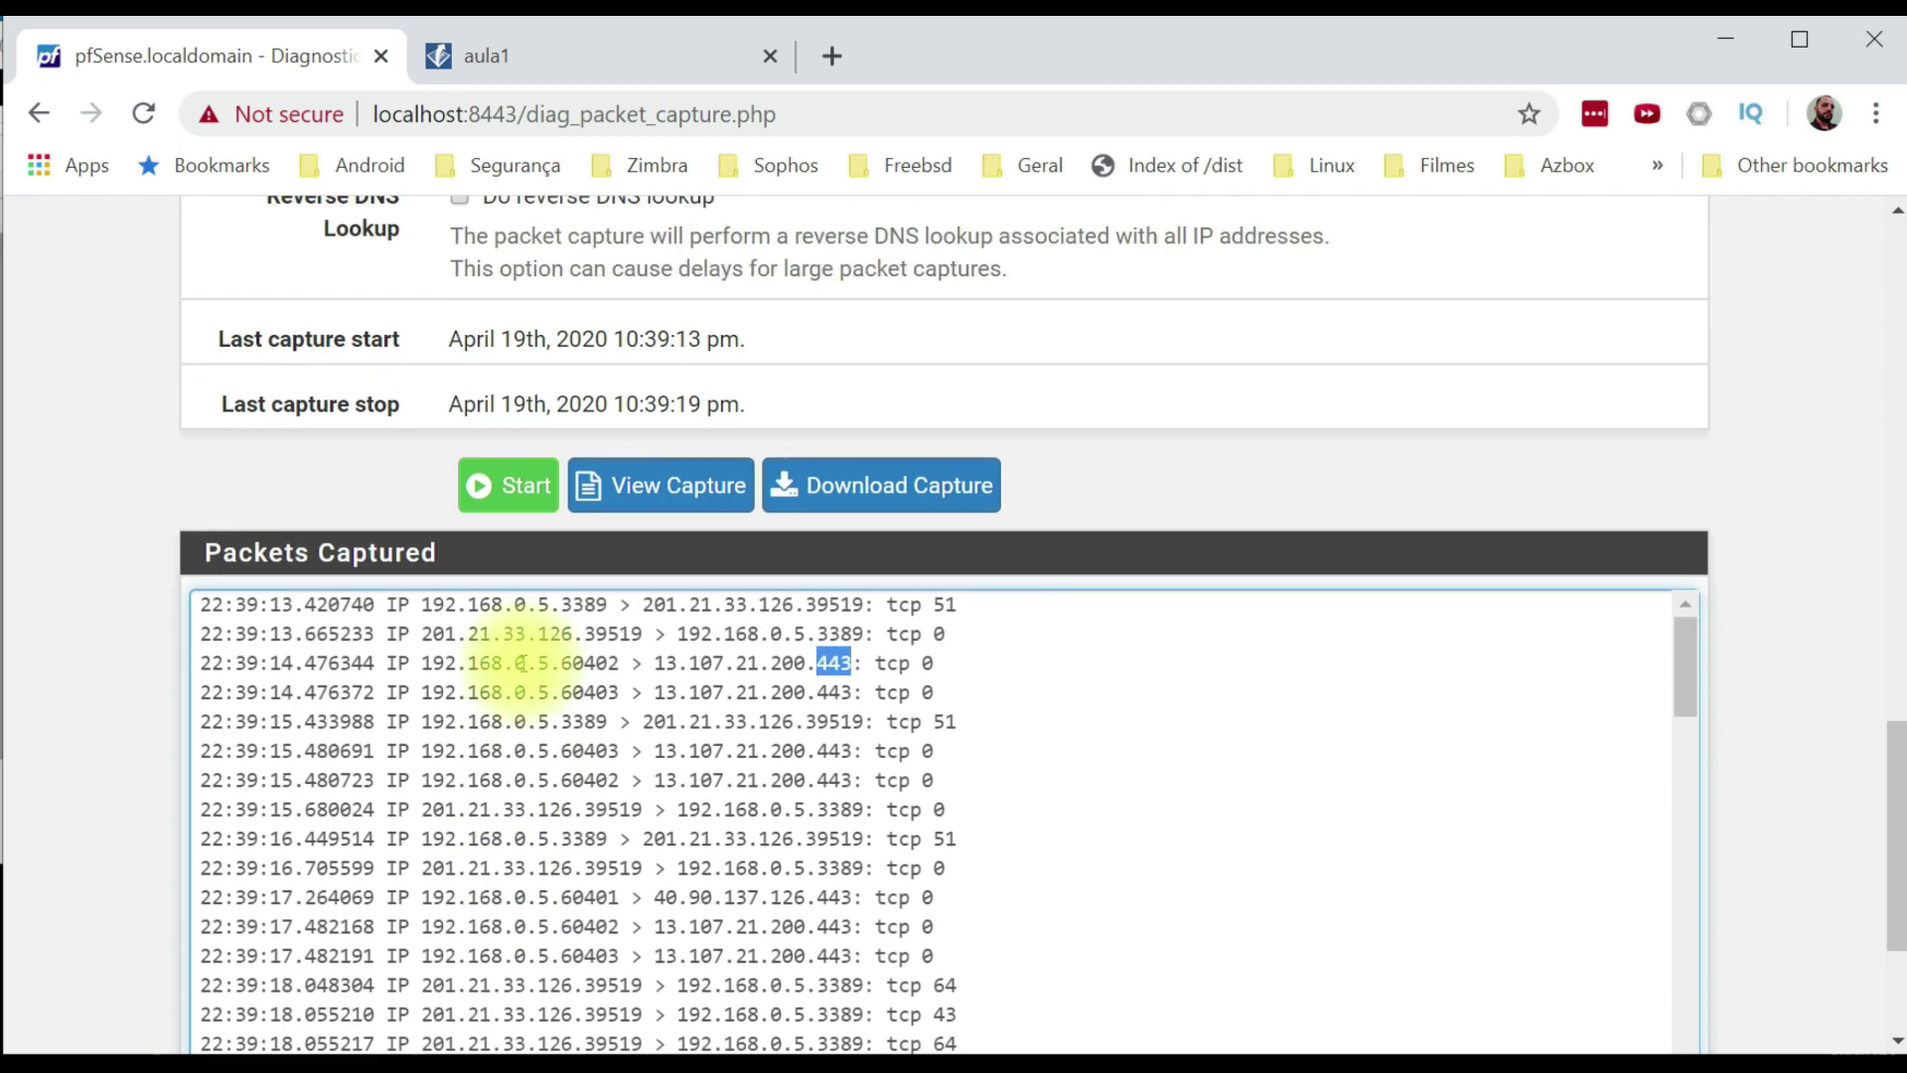
scroll(563, 873, down, 1)
scroll(563, 873, down, 3)
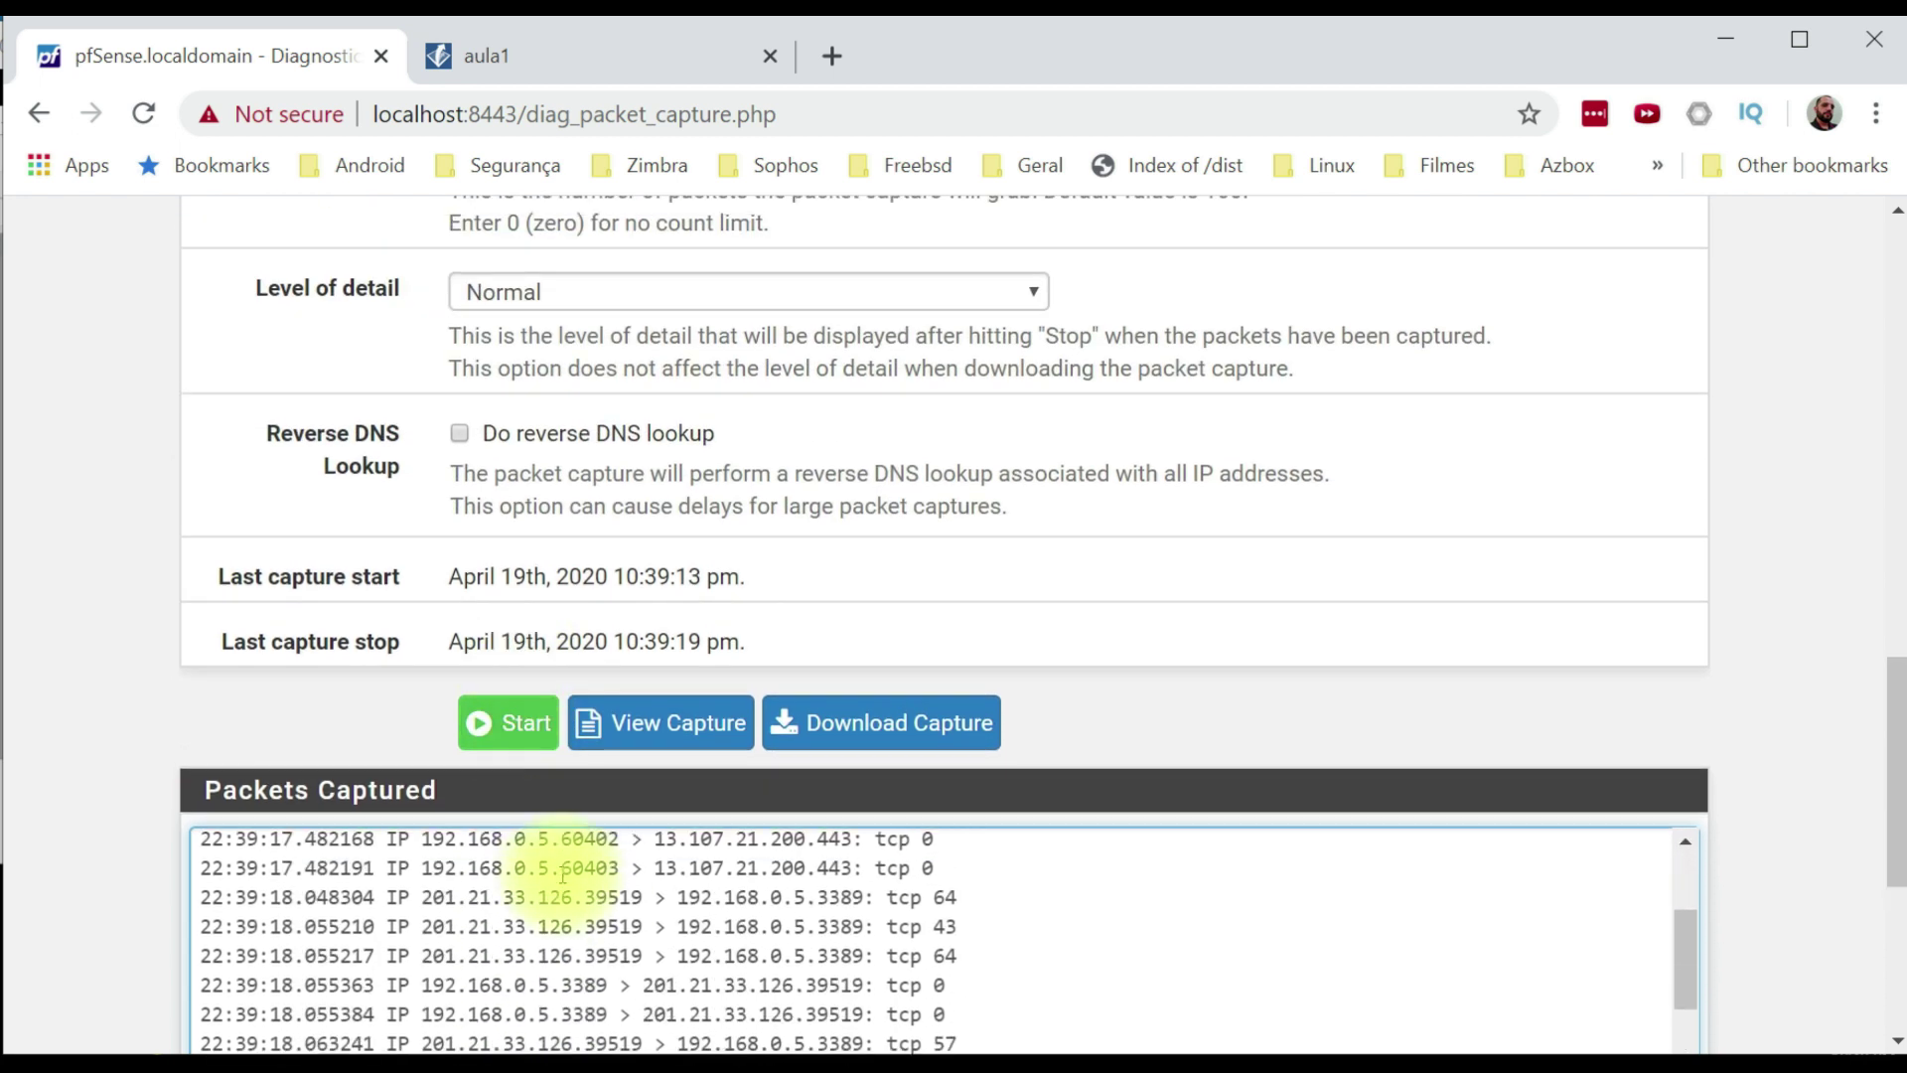
Set the packet capture's level of detail to Full and start a new capture.
scroll(562, 874, up, 2)
scroll(685, 387, up, 5)
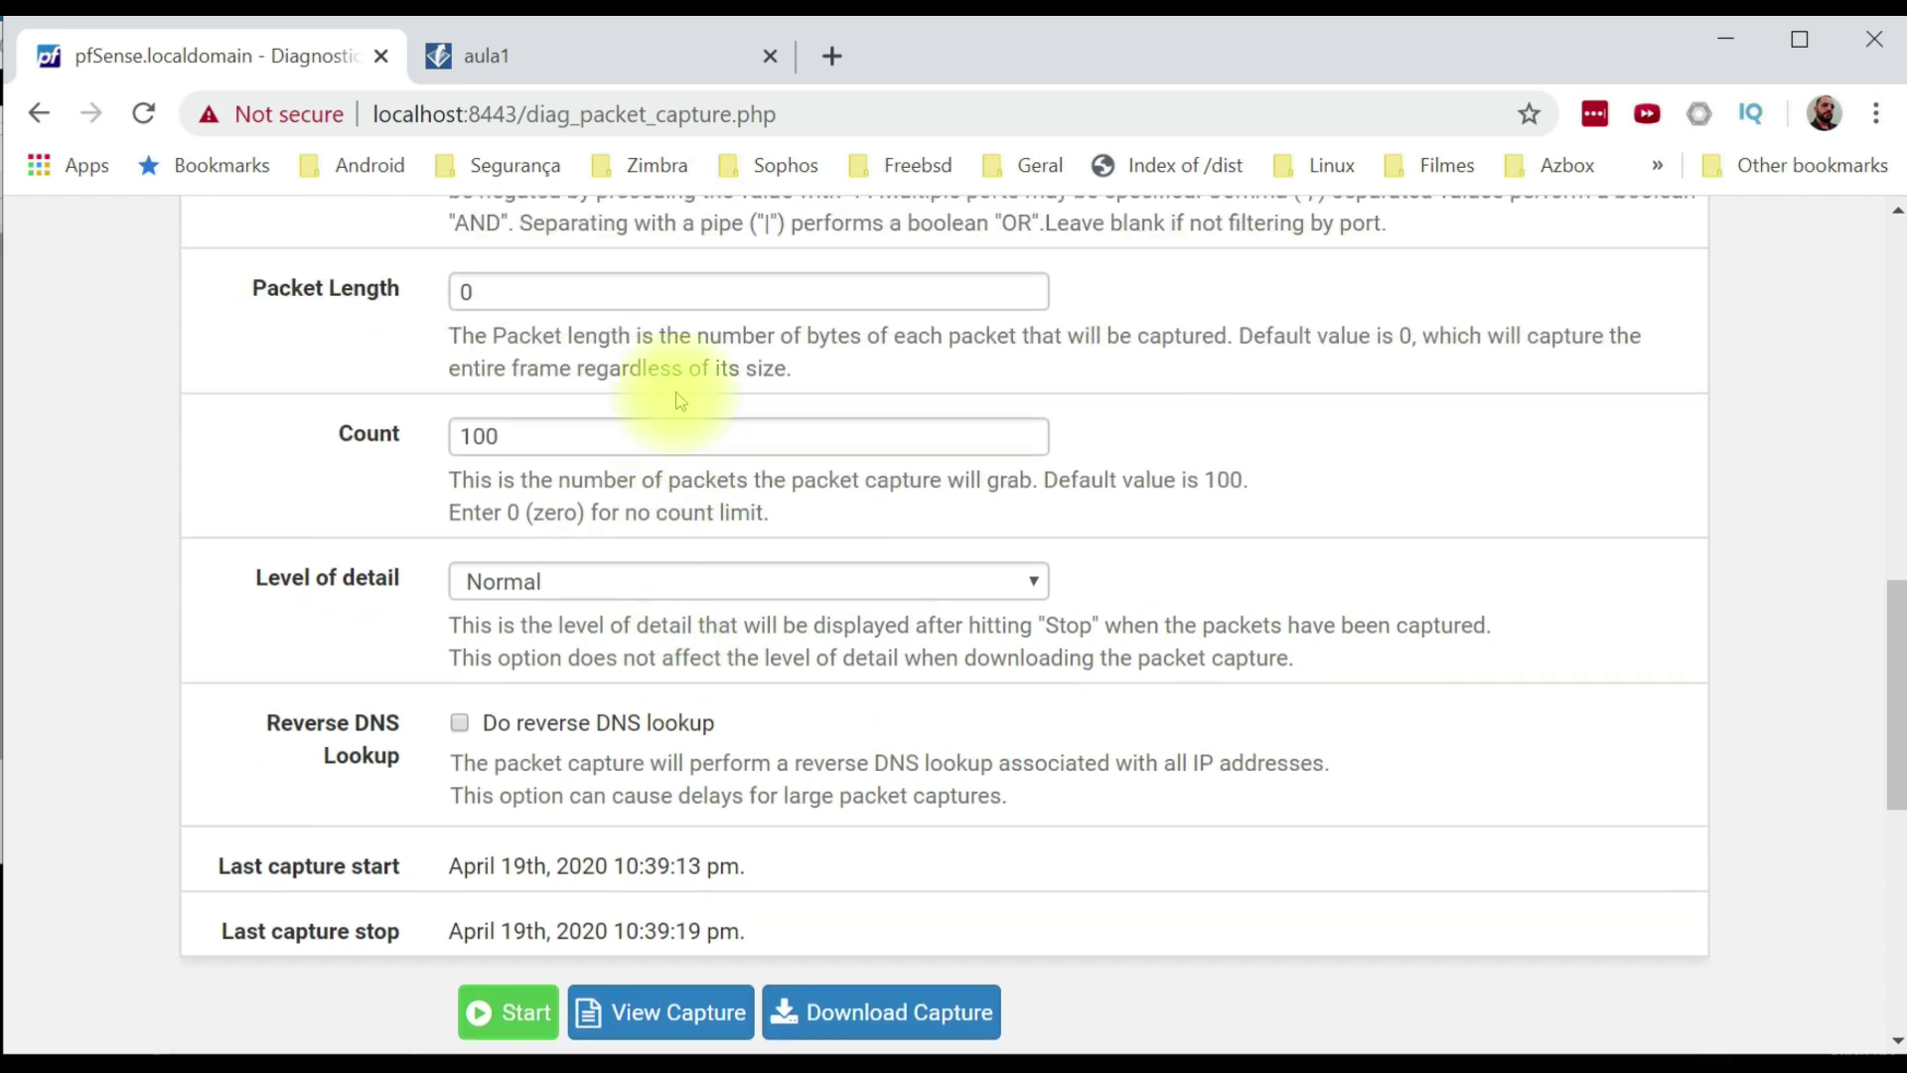
click(602, 788)
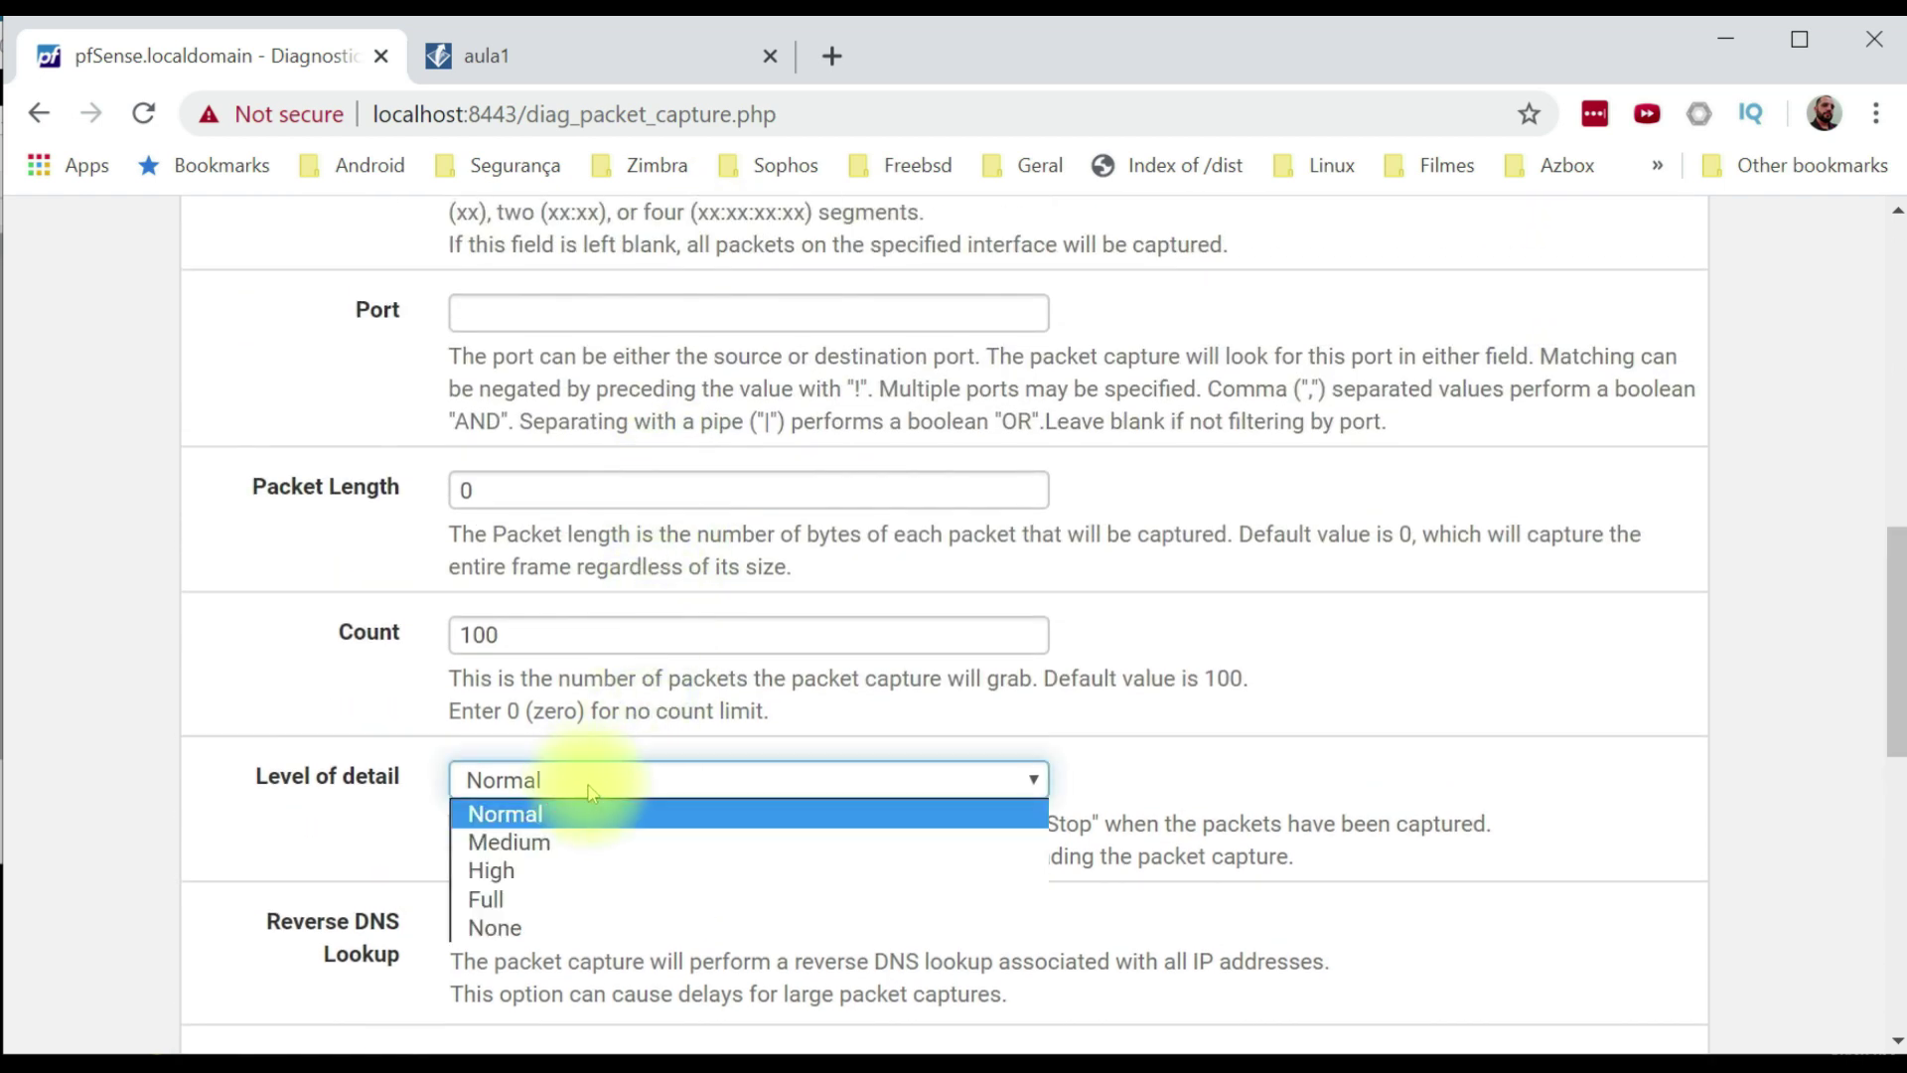
click(576, 898)
scroll(596, 815, down, 5)
click(521, 735)
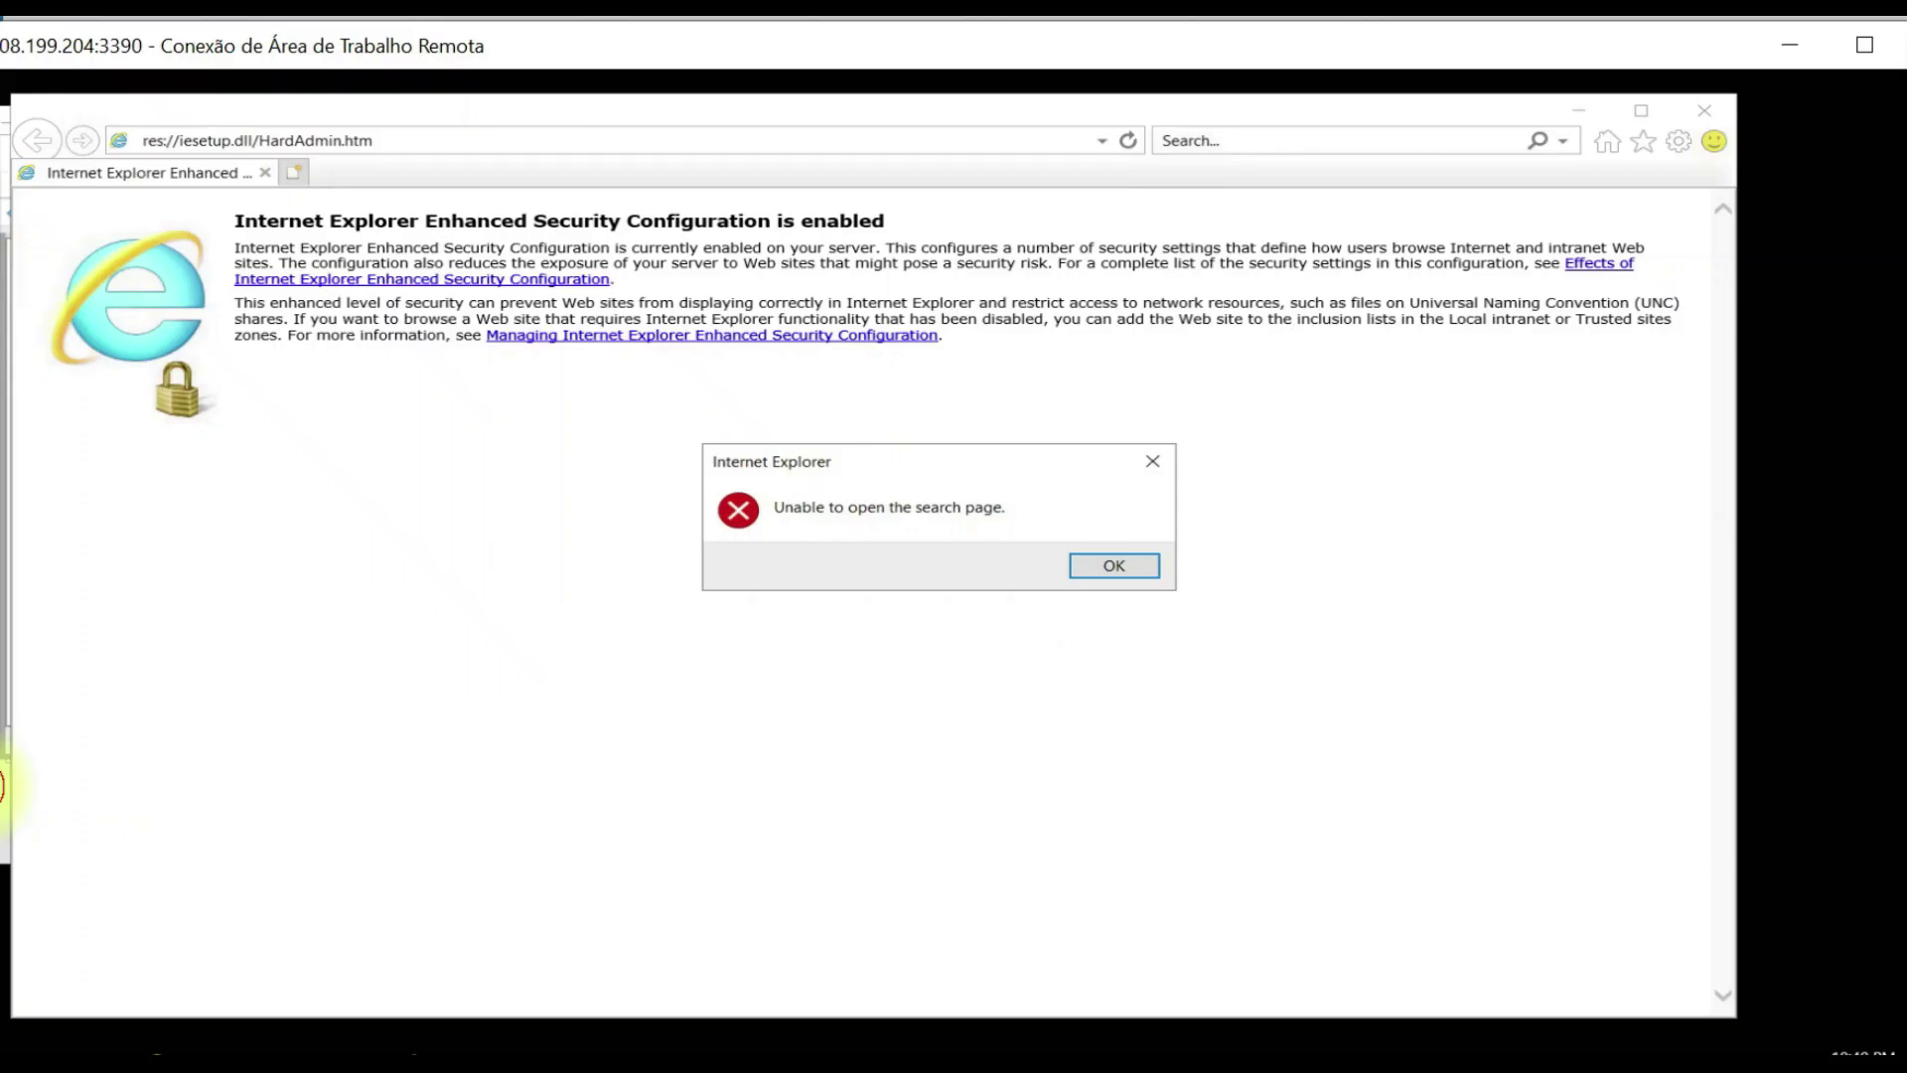
click(1104, 564)
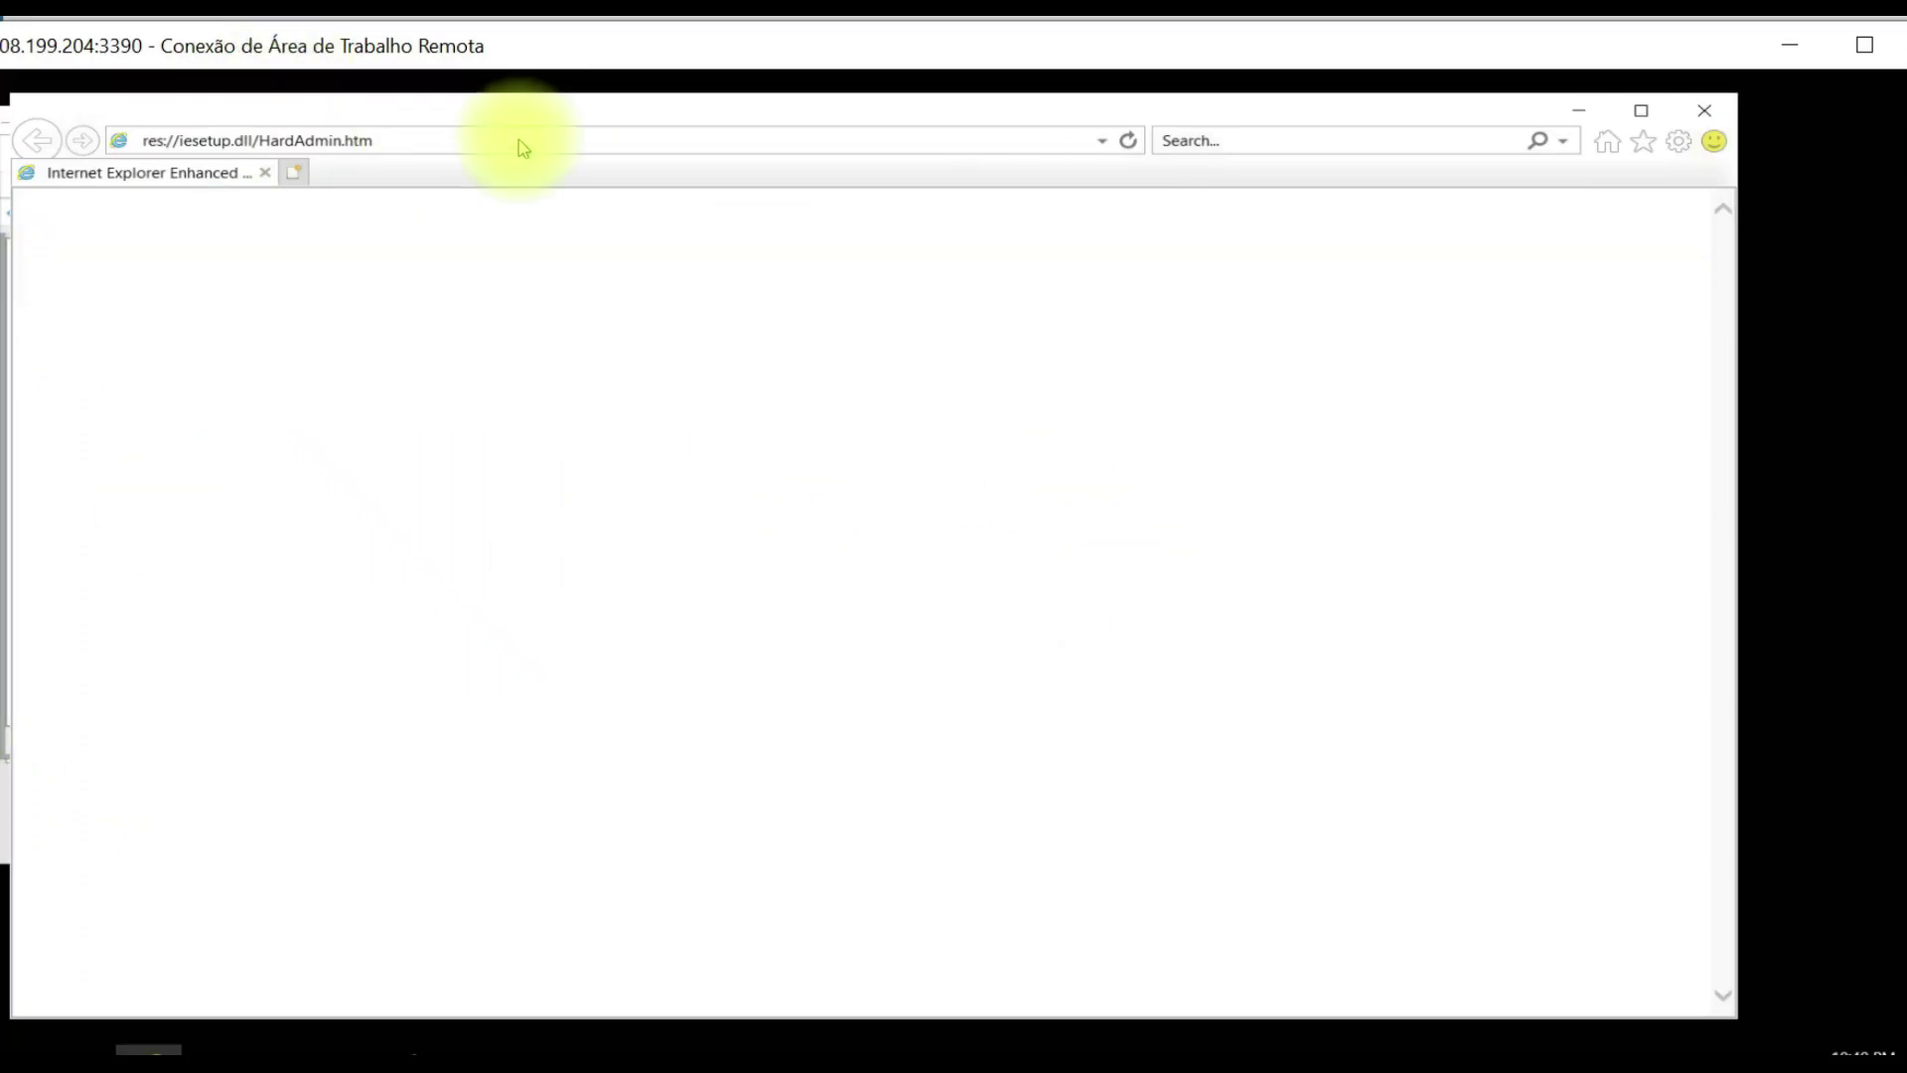
click(517, 141)
text(www.google)
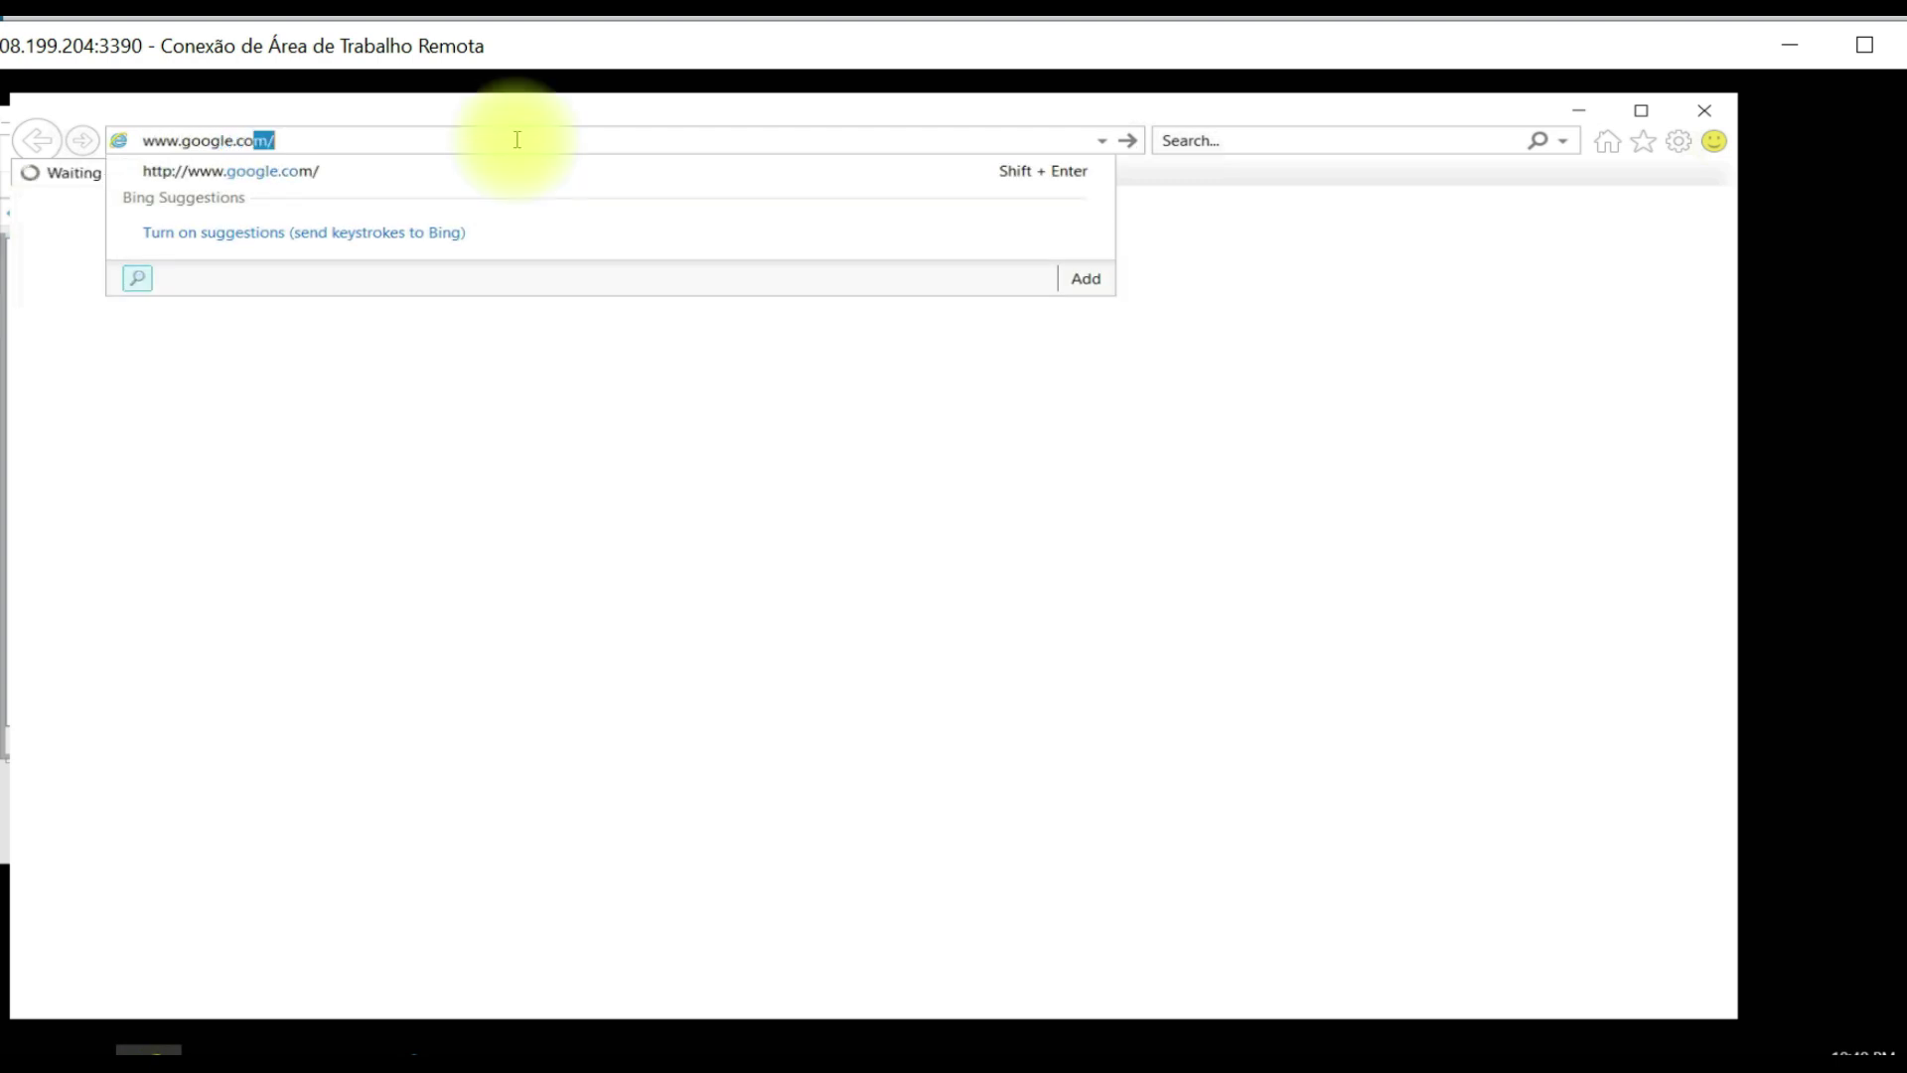
text(.com)
key(Return)
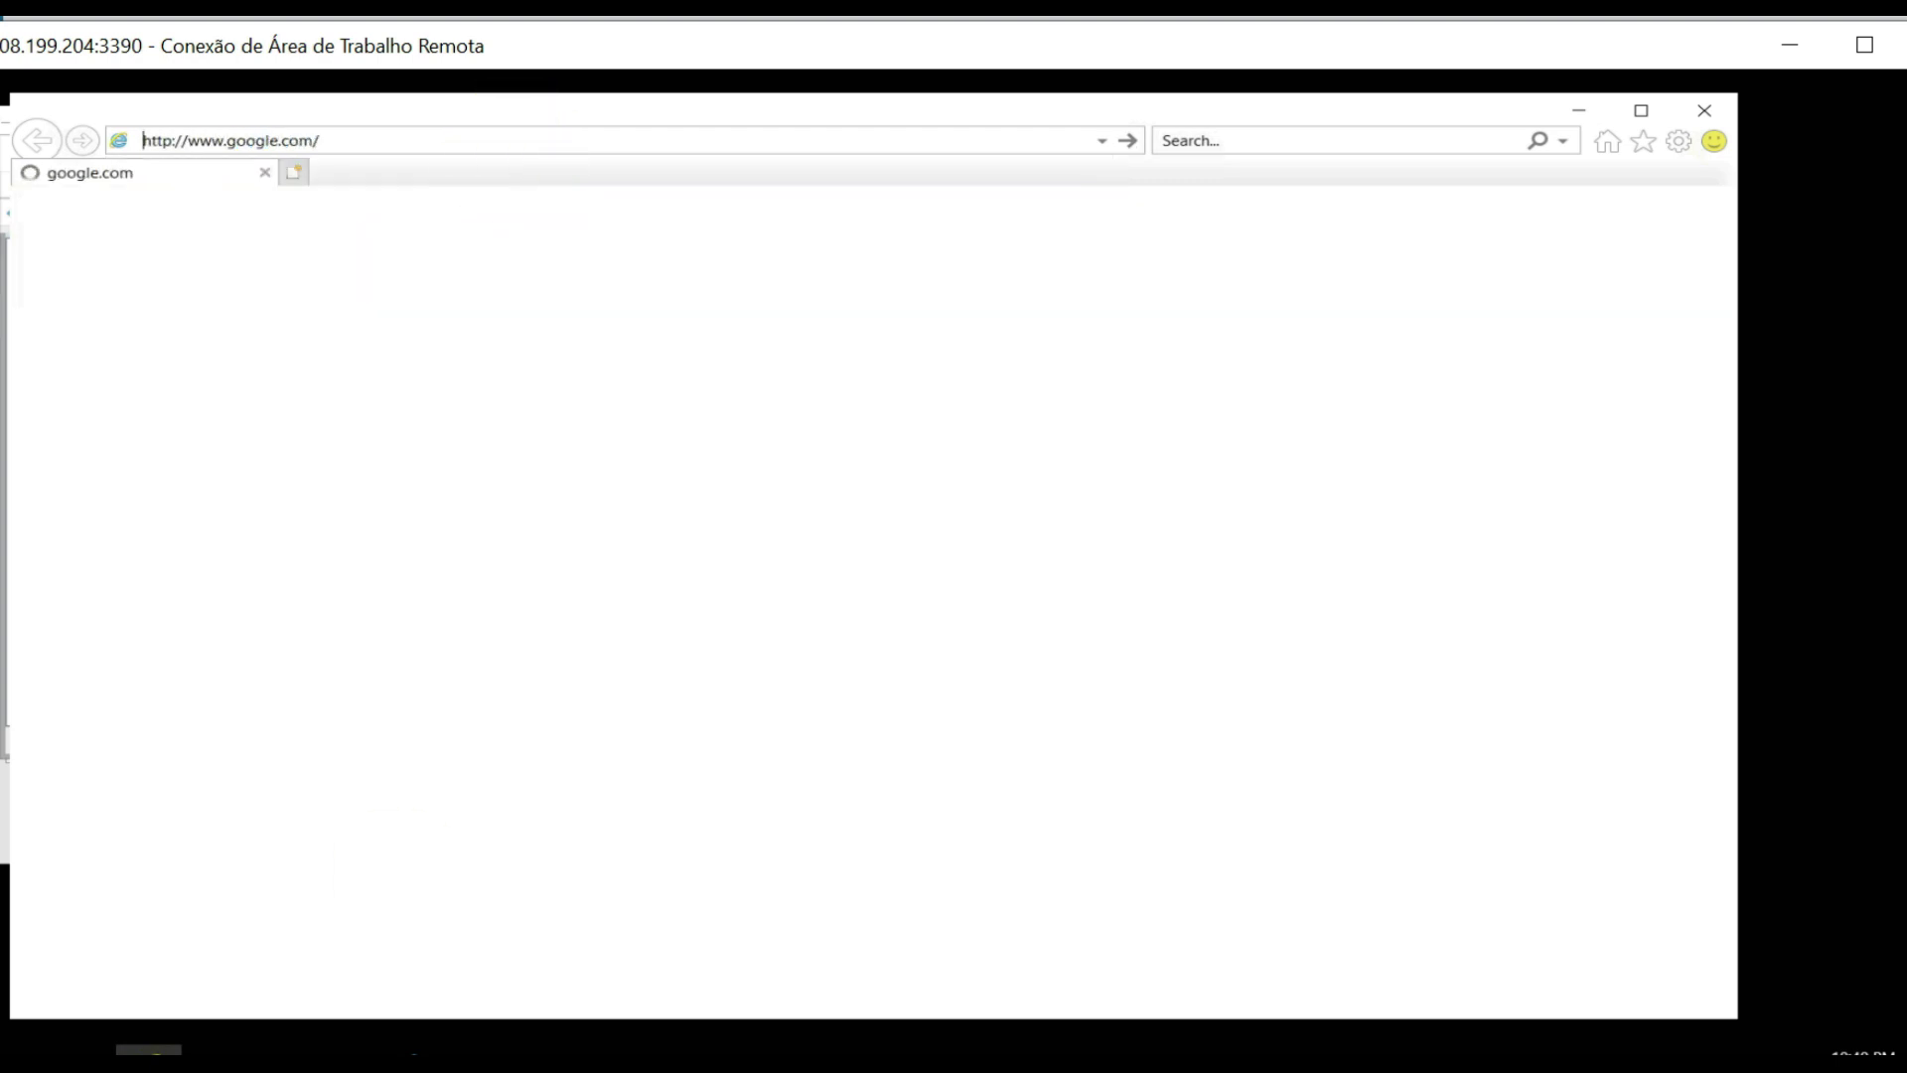
Return to pfSense and stop the full-detail packet capture.
mouse_move(282, 1049)
click(199, 1003)
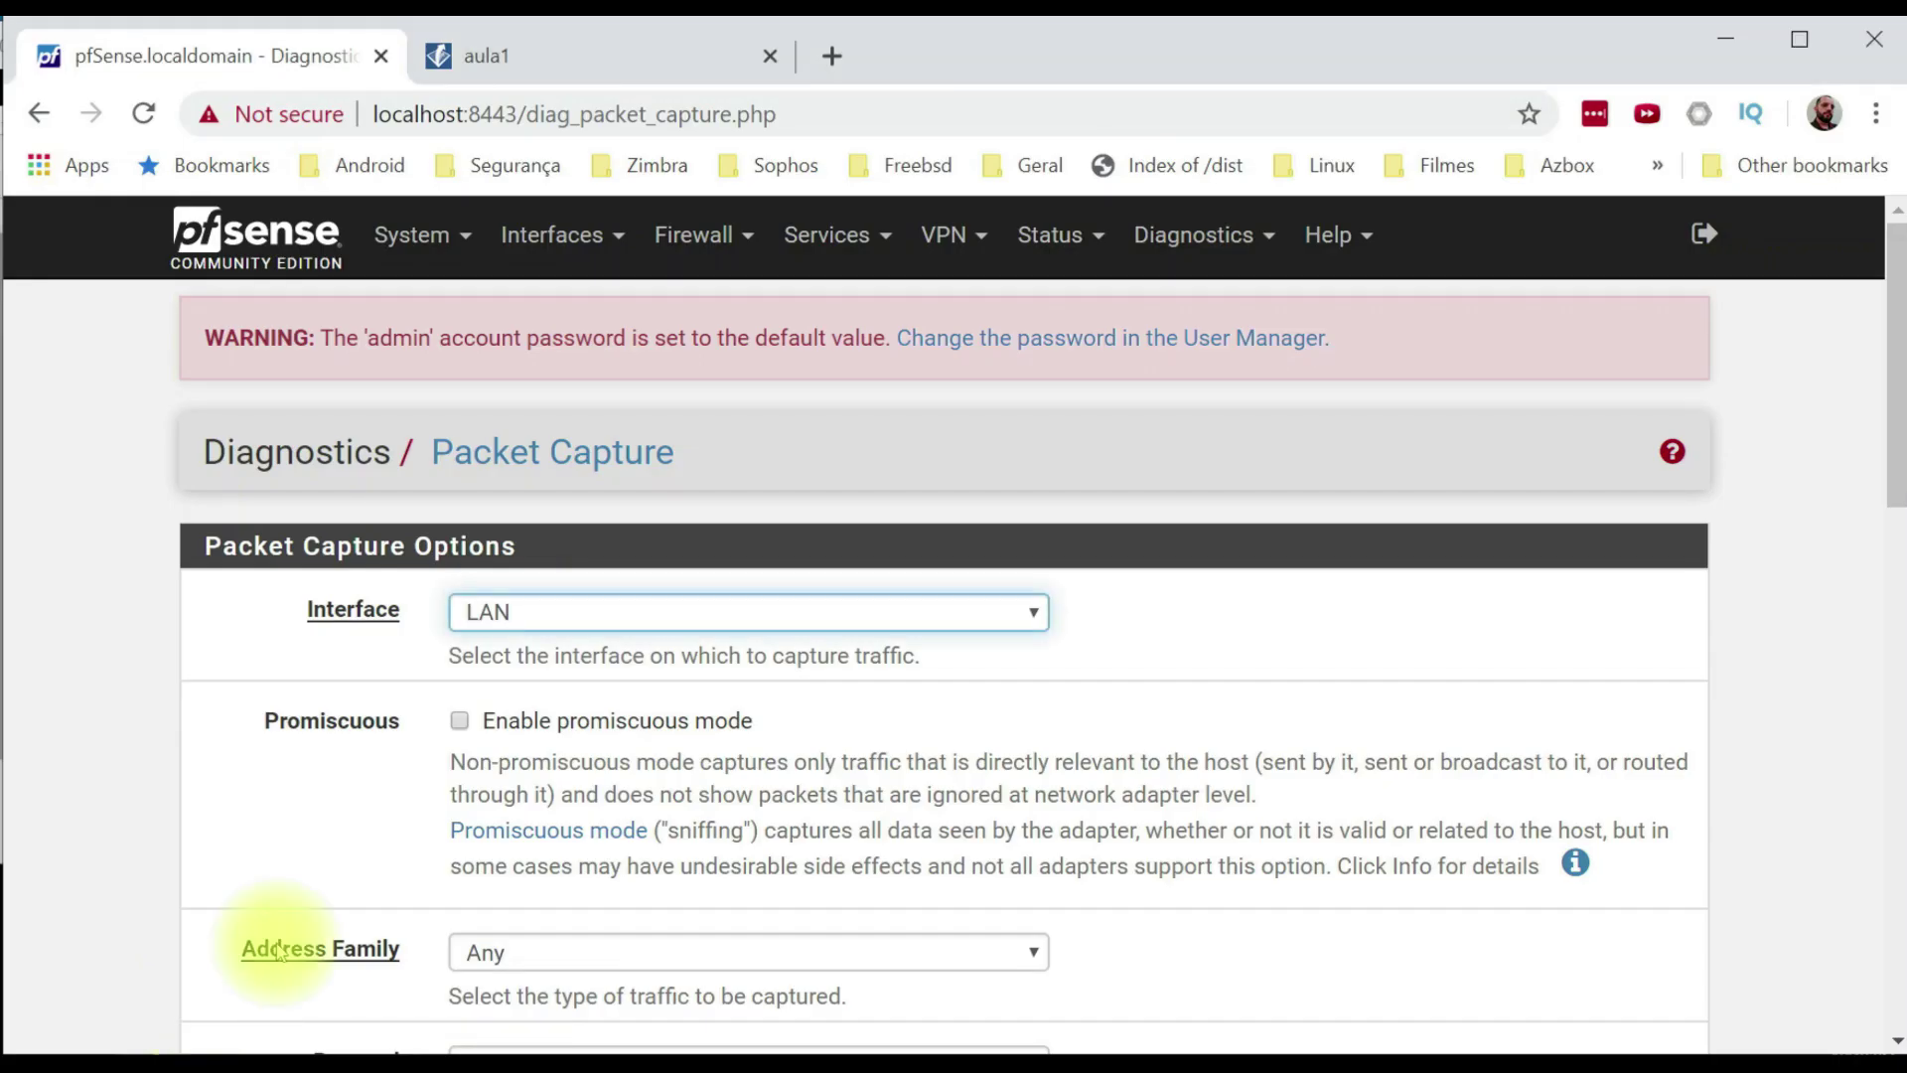
scroll(682, 834, down, 15)
click(505, 707)
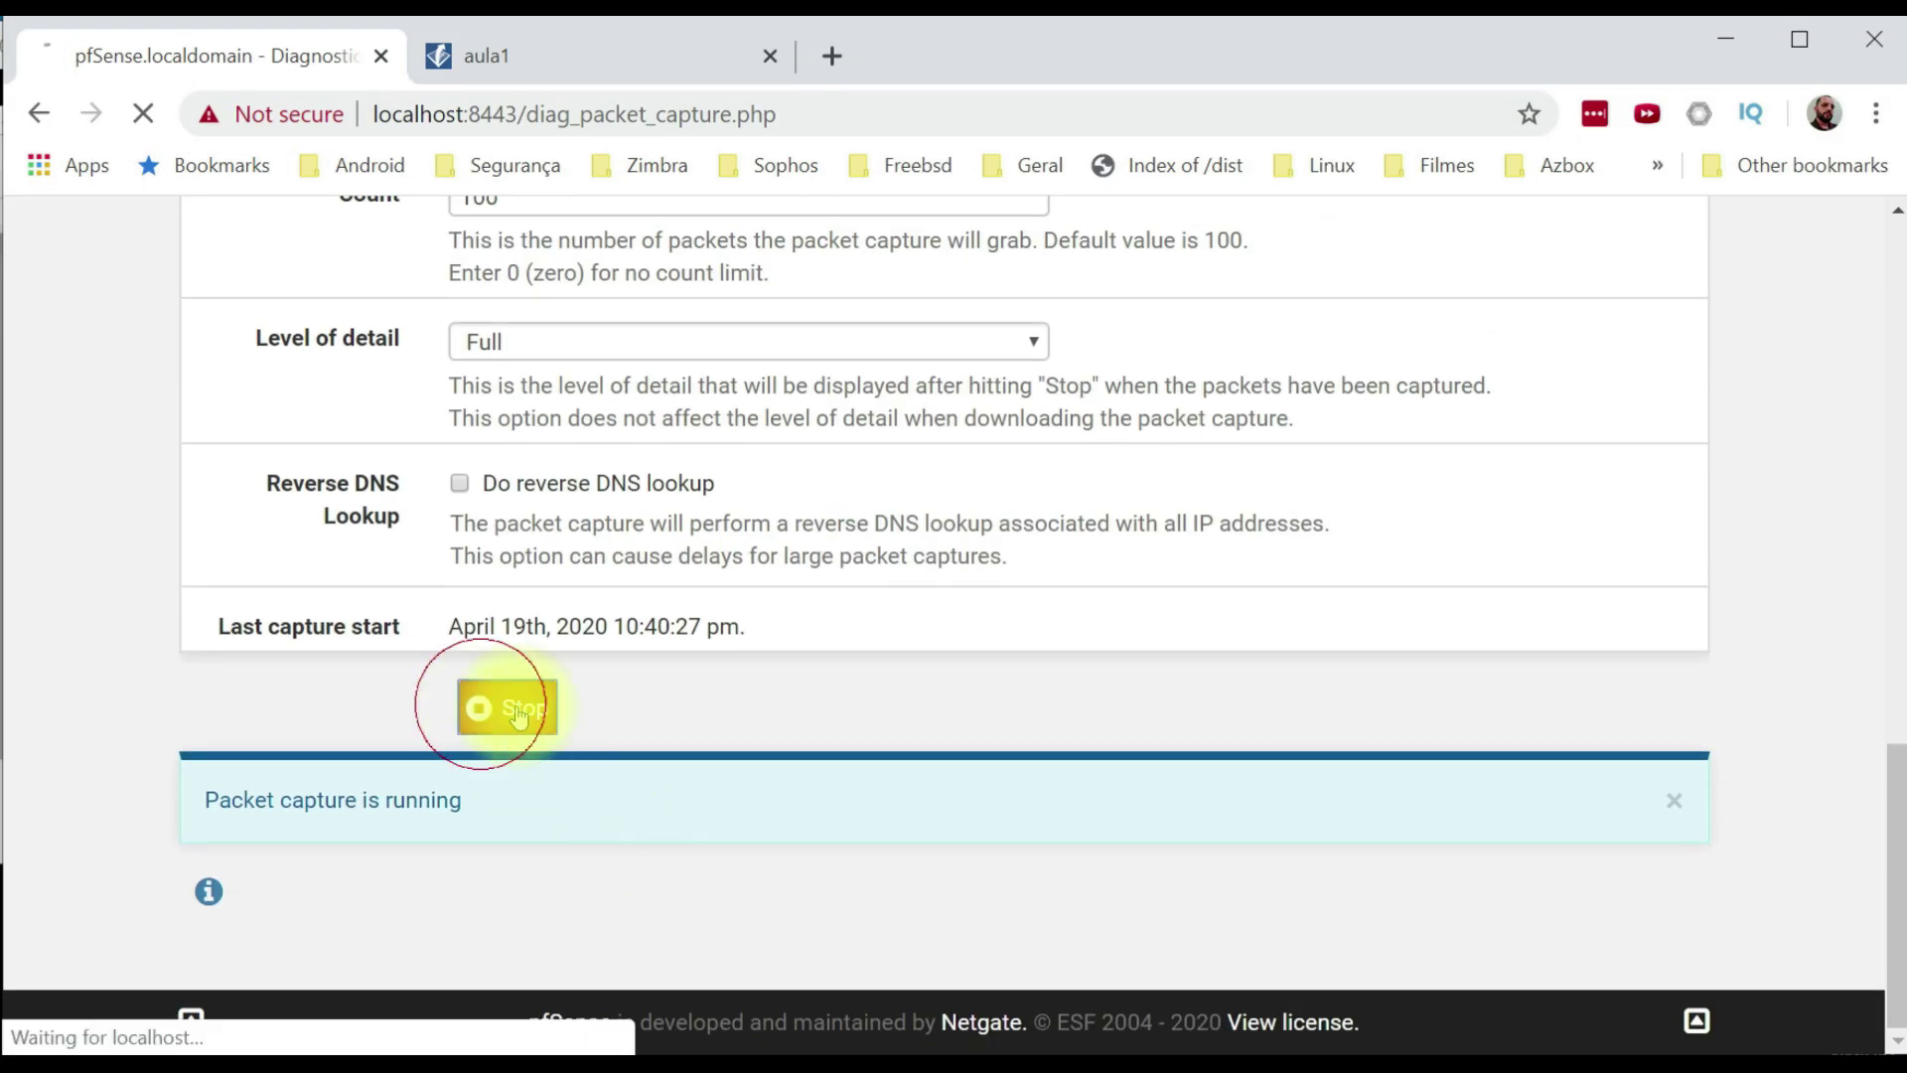
Examine the MAC addresses, length, protocol, IP addresses and ports of the first packet in the full-detail capture.
scroll(907, 824, down, 15)
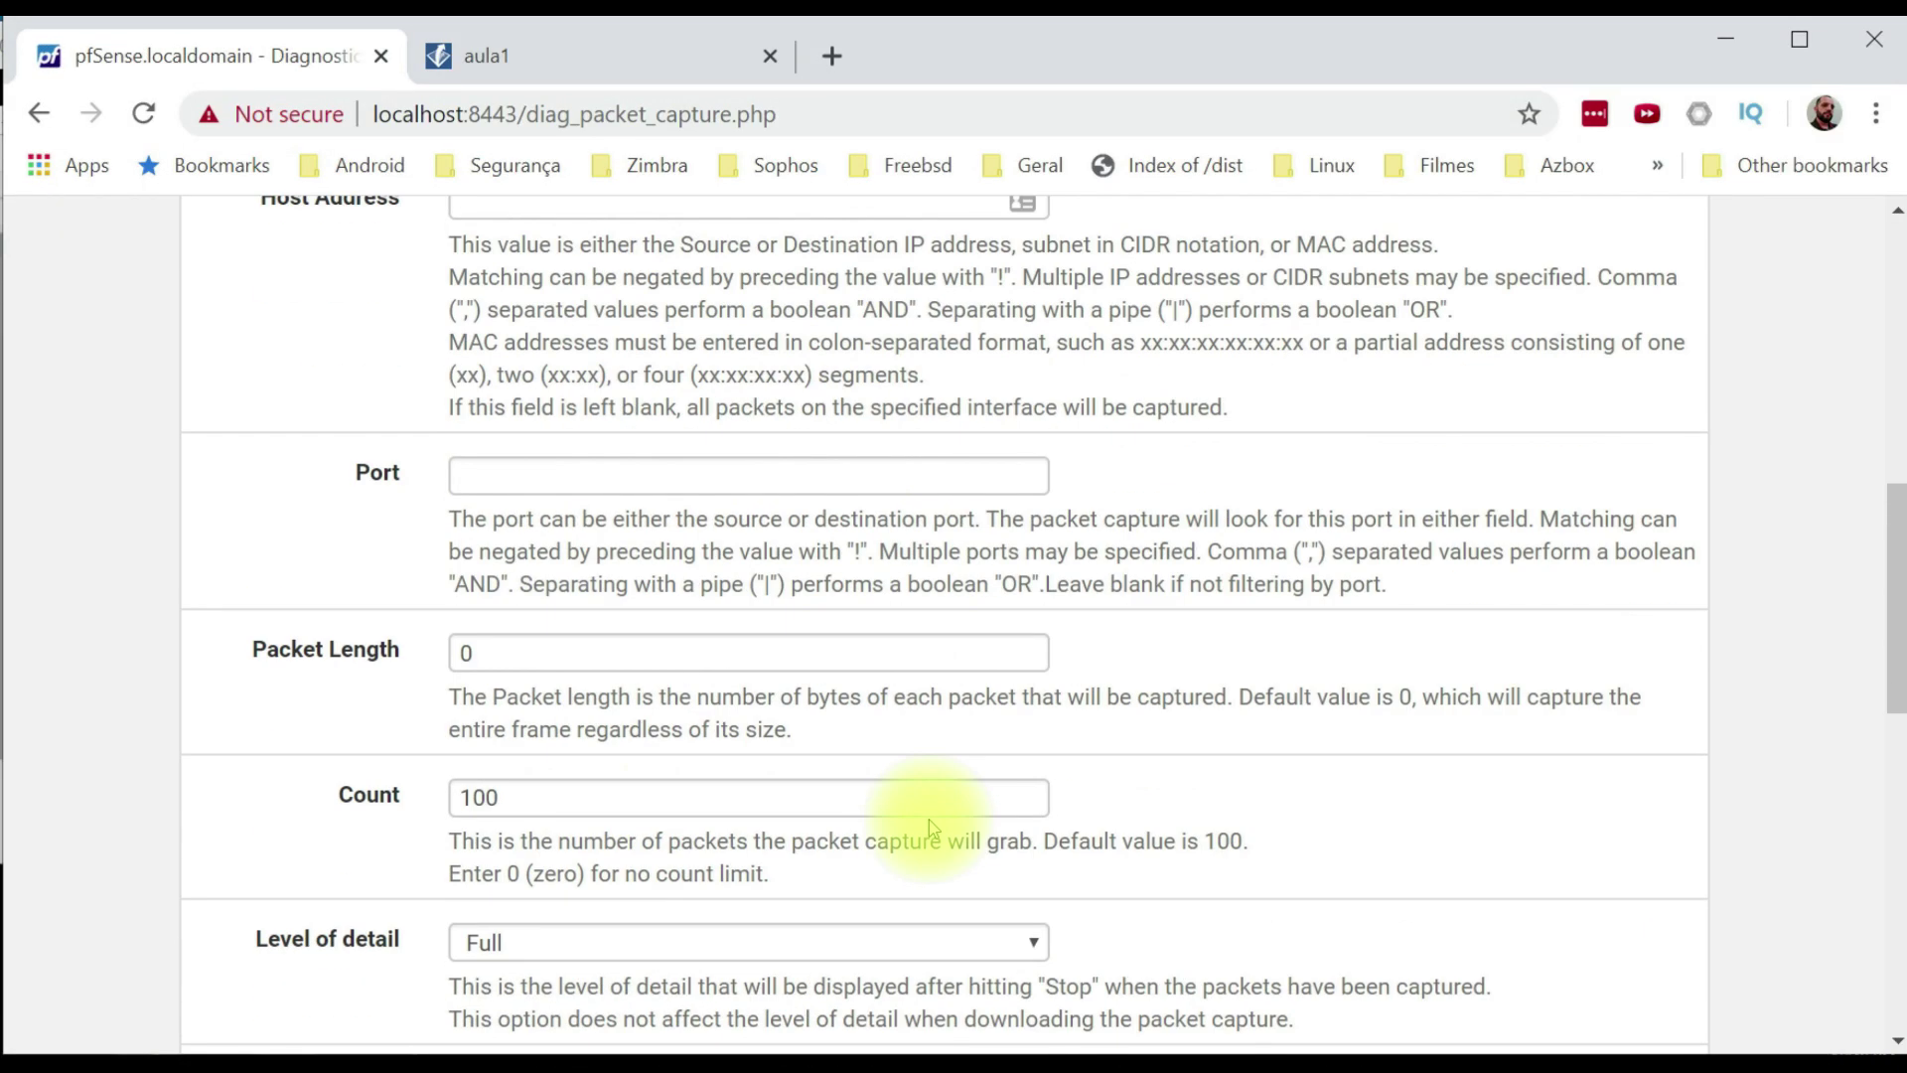
scroll(930, 829, down, 2)
scroll(930, 826, up, 1)
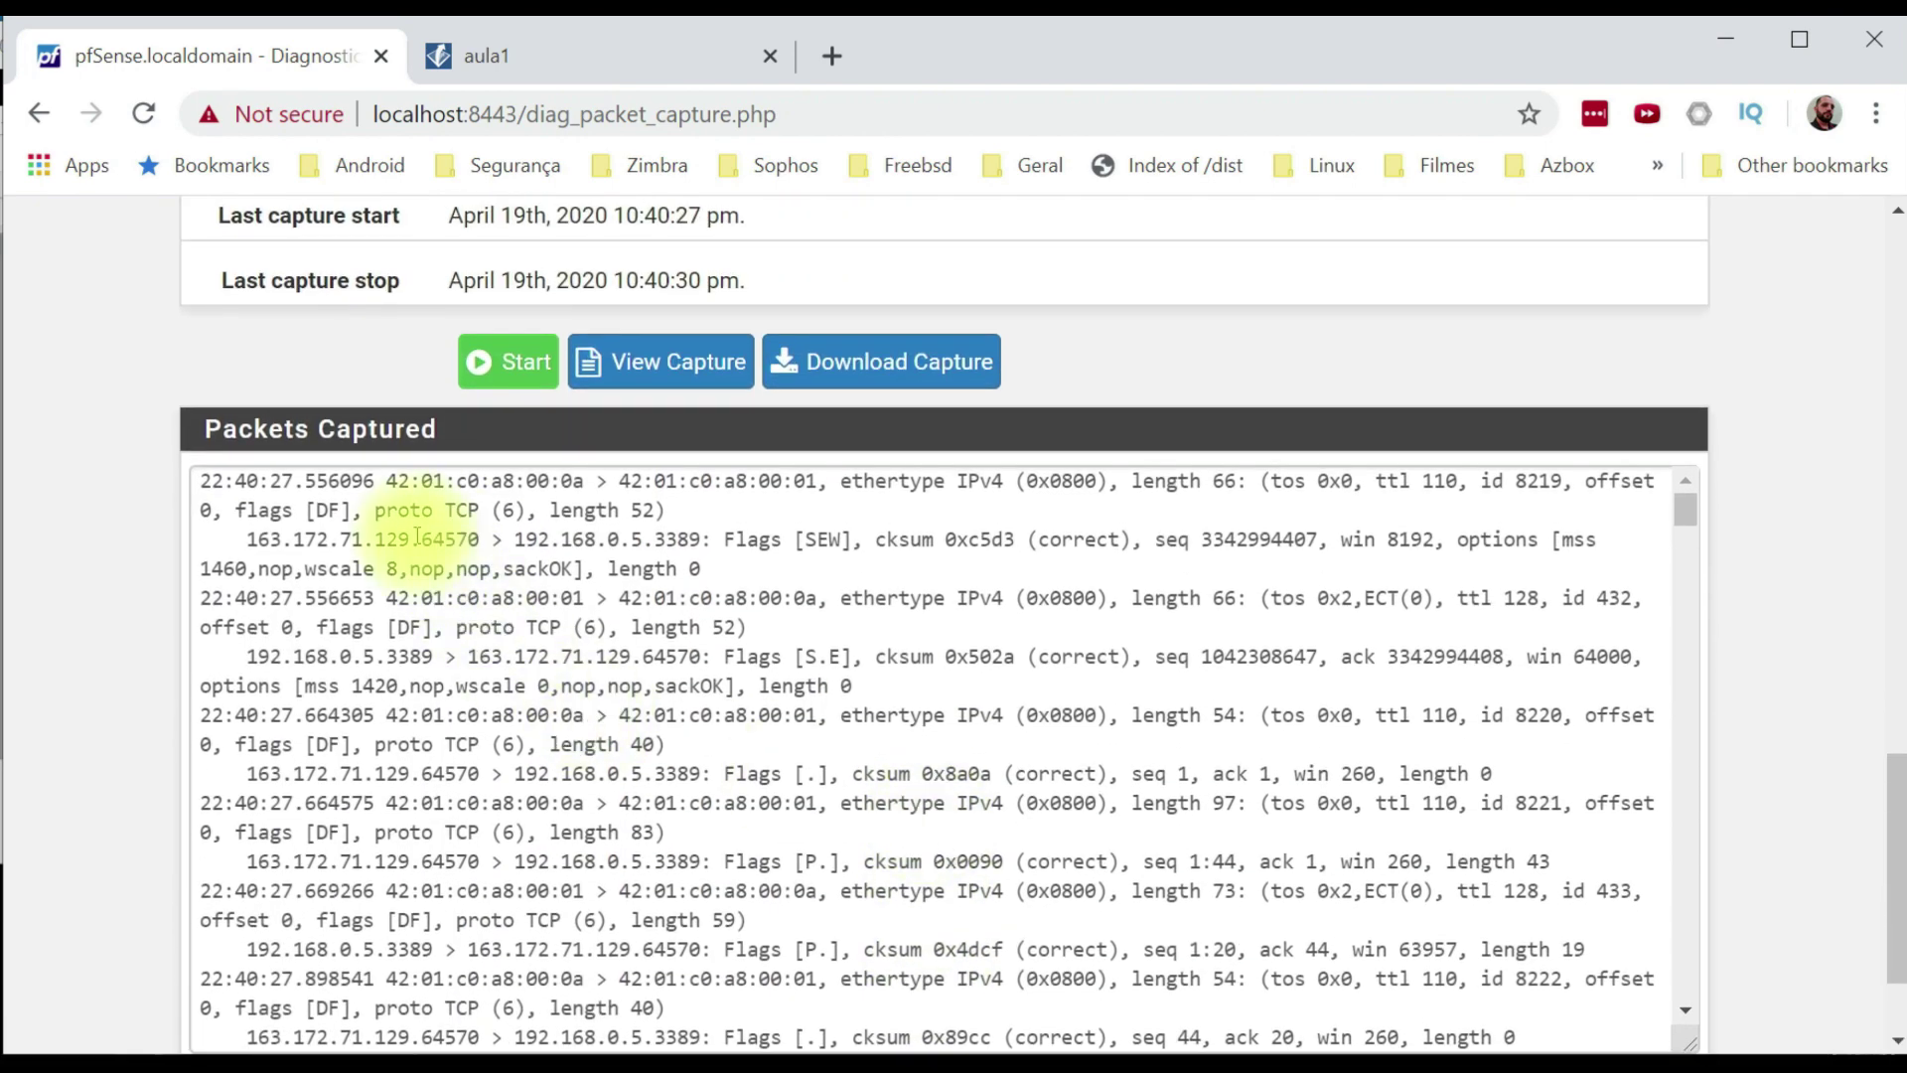
drag(409, 481, 1055, 486)
drag(1201, 483, 1142, 482)
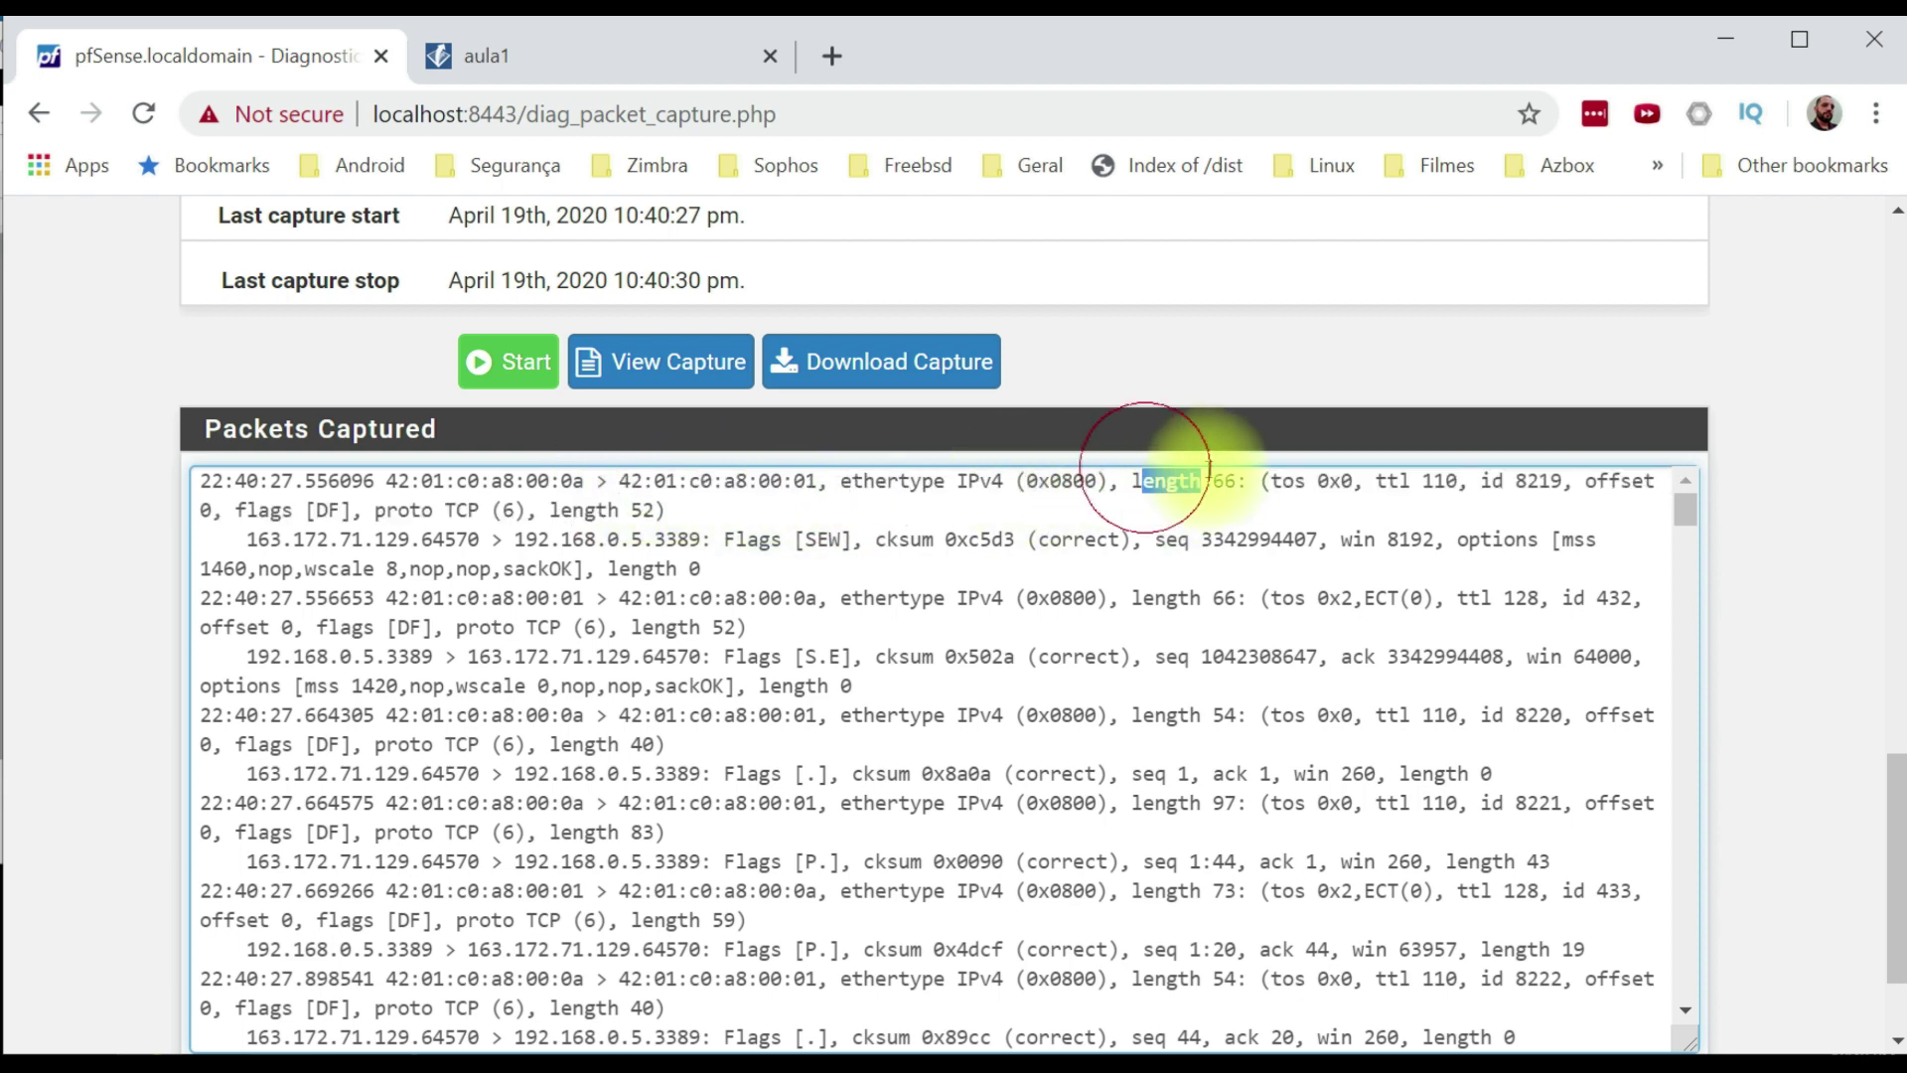
drag(376, 510, 482, 509)
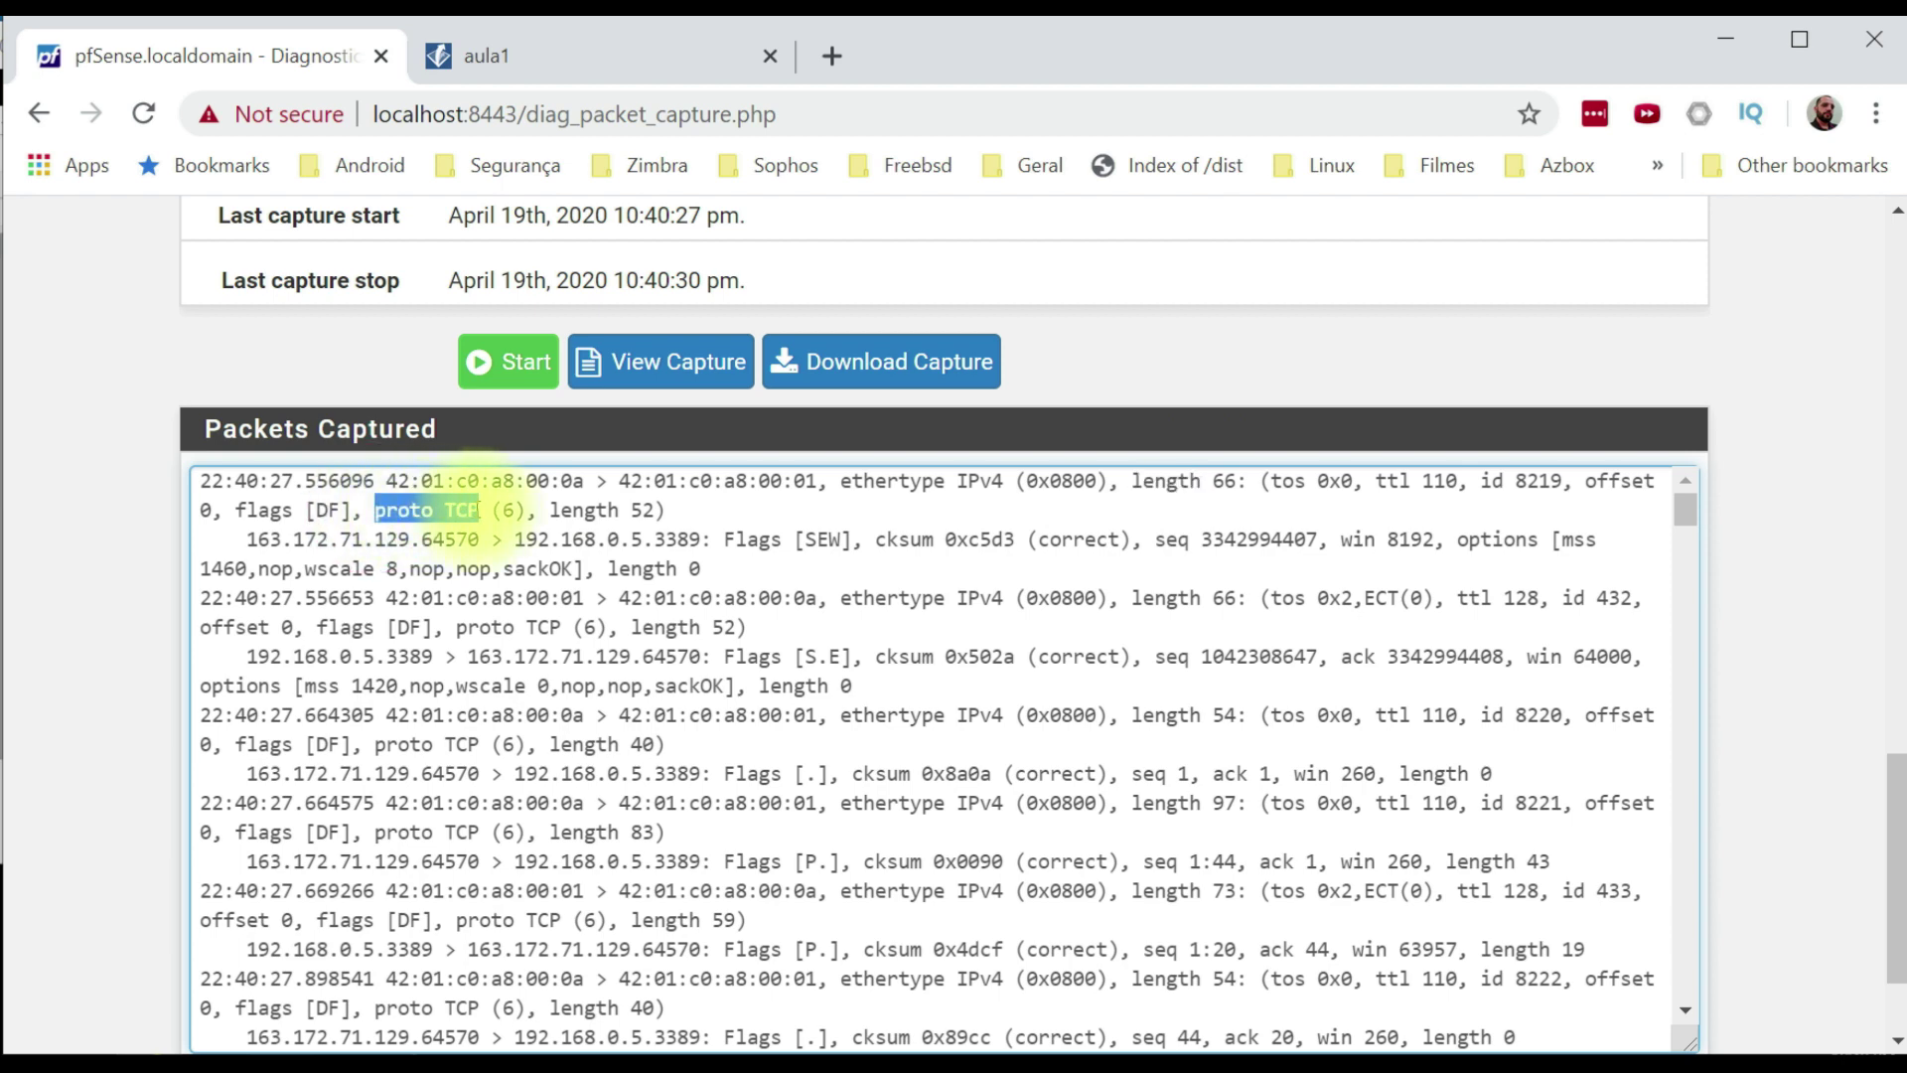
drag(316, 539, 651, 539)
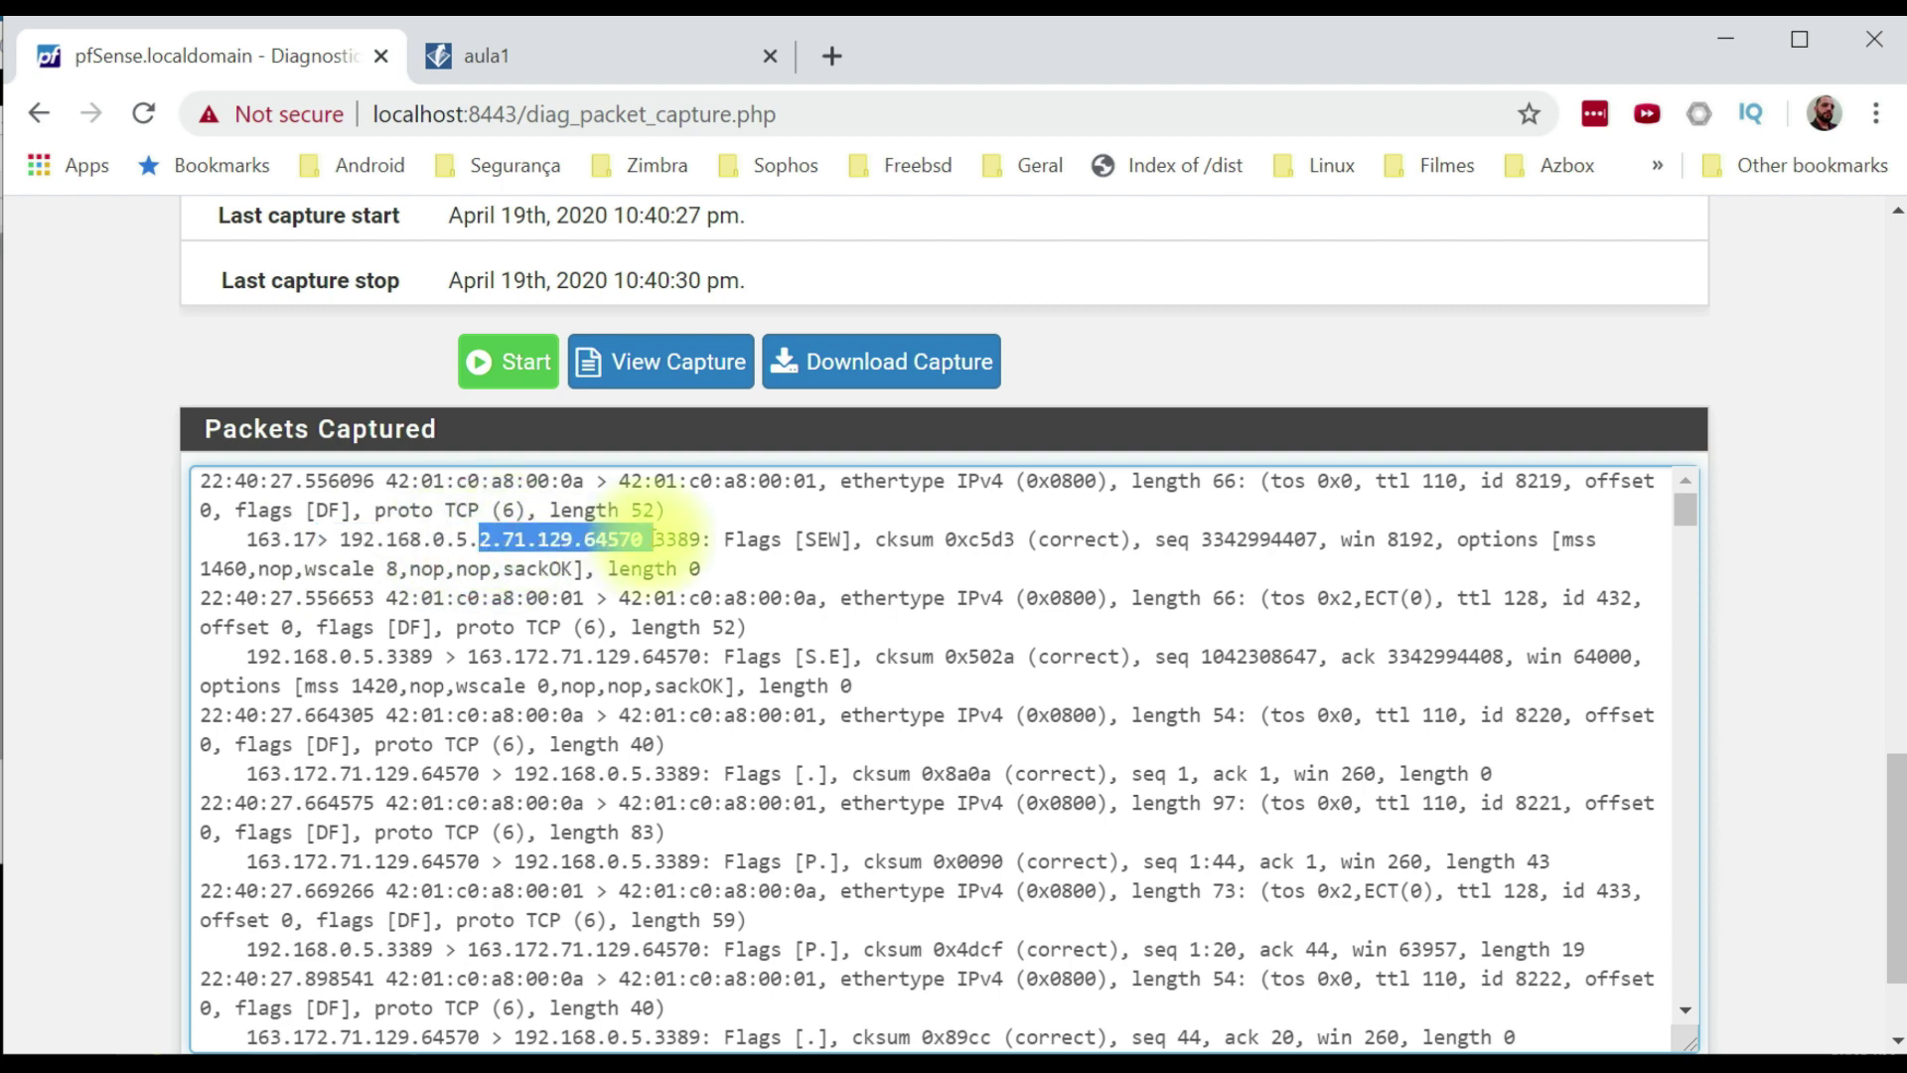
click(610, 538)
click(665, 539)
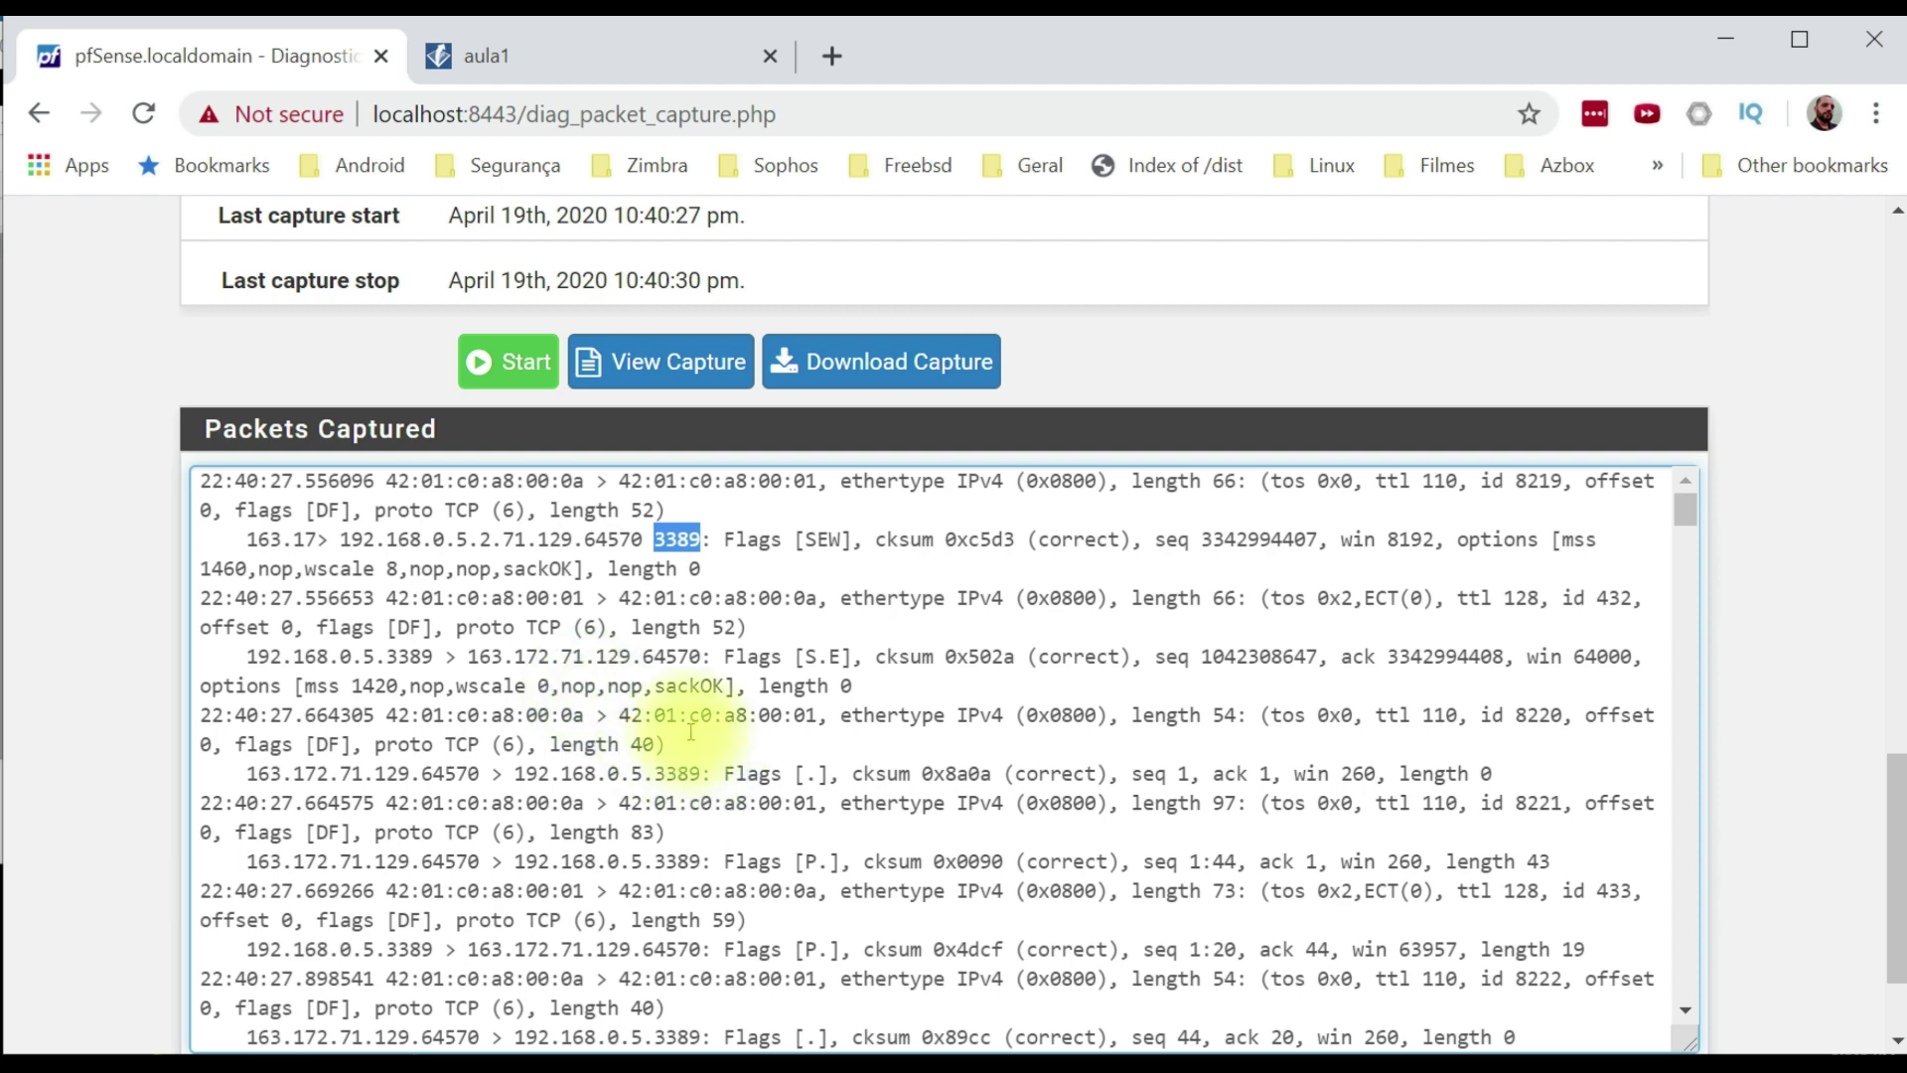
Find the packet from 192.168.0.5 to 108.177.111.95 and examine its MAC addresses, protocol, source port and destination port.
scroll(586, 810, down, 2)
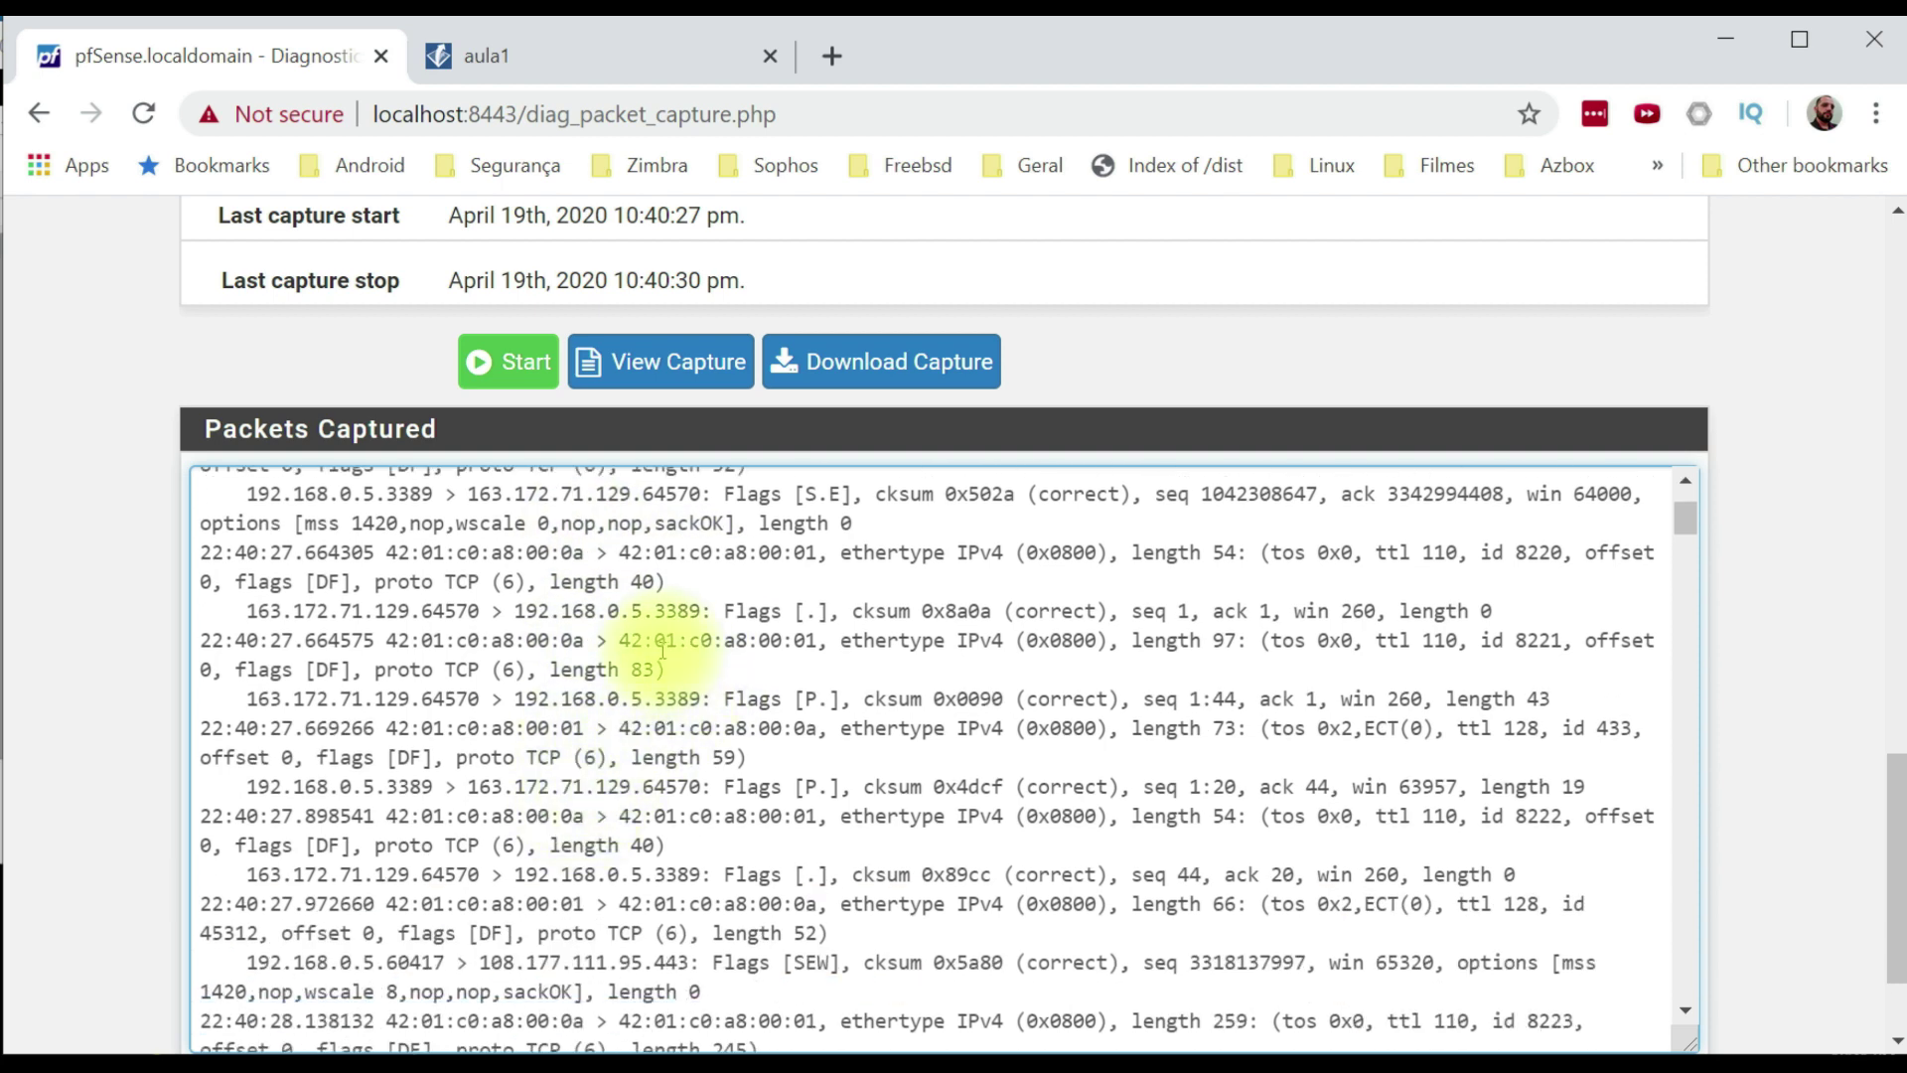
scroll(663, 651, down, 3)
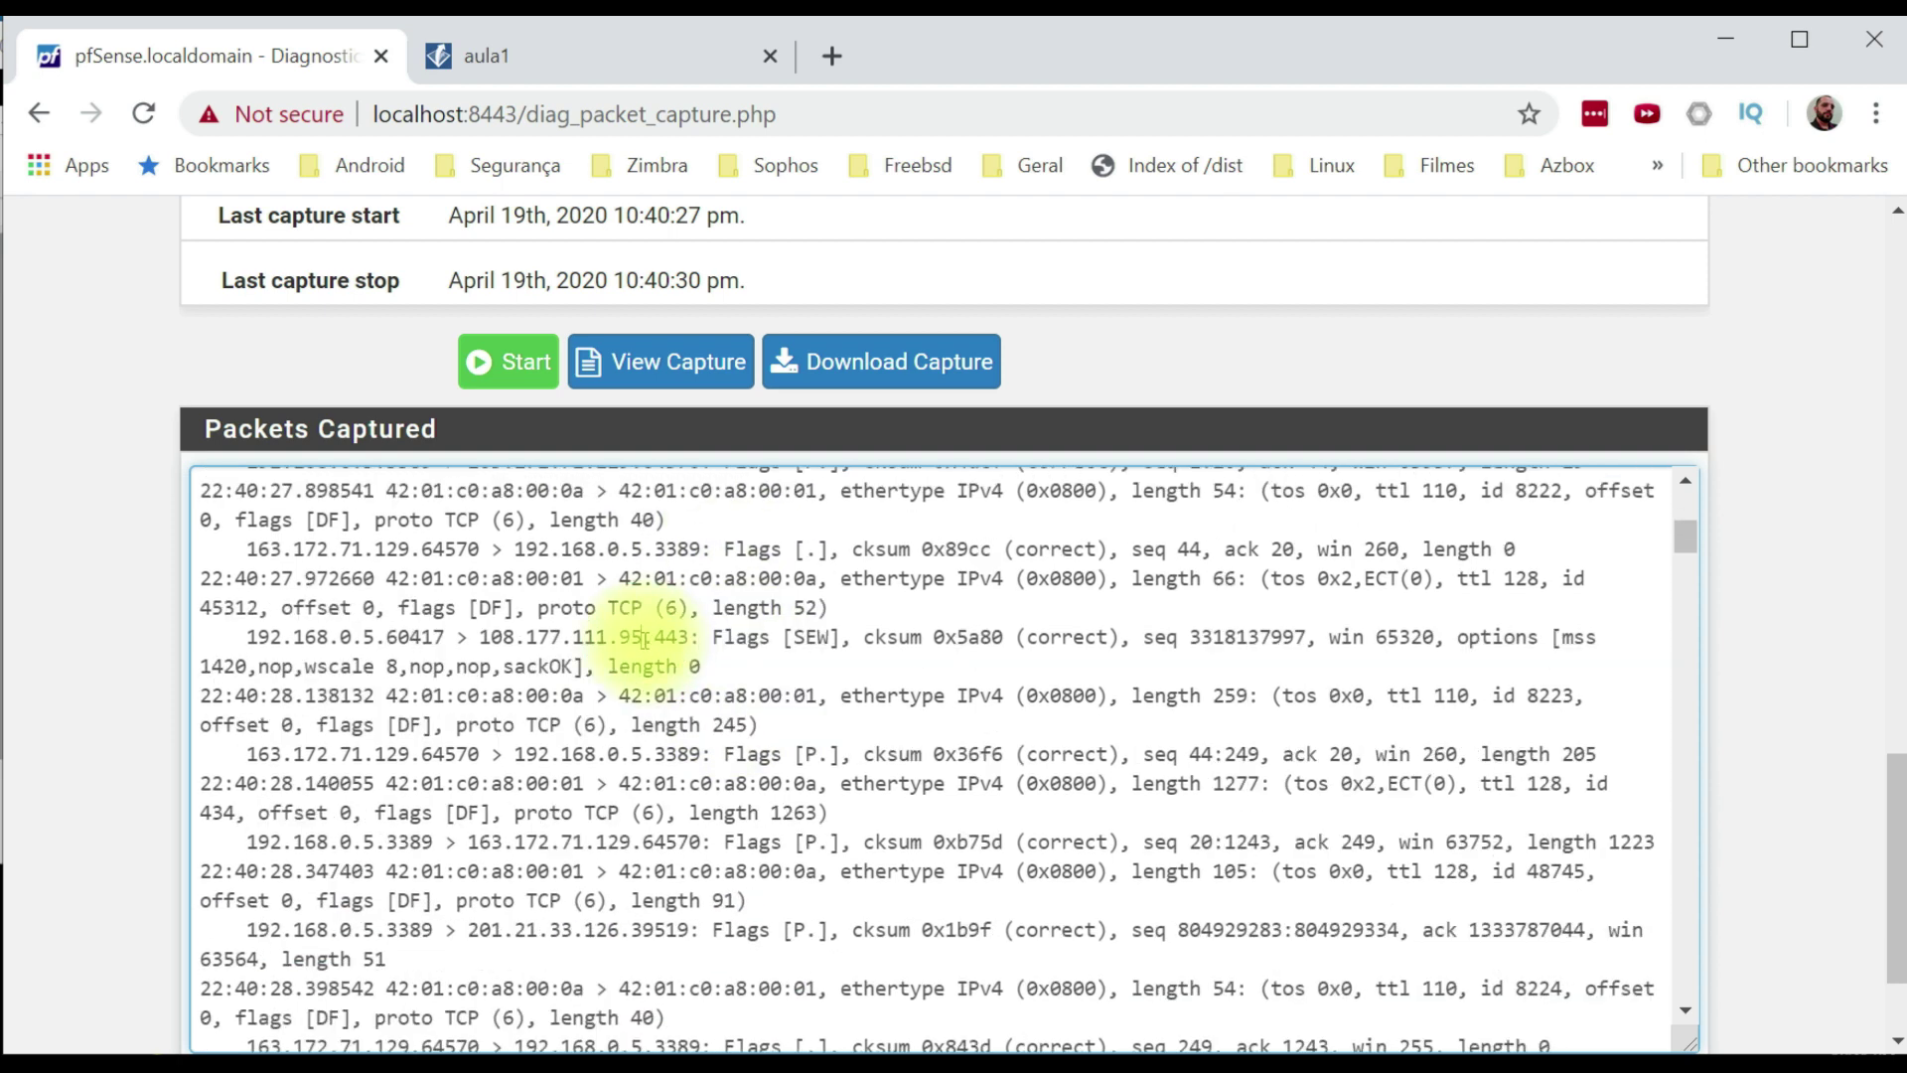
click(386, 576)
drag(386, 576, 809, 577)
click(608, 578)
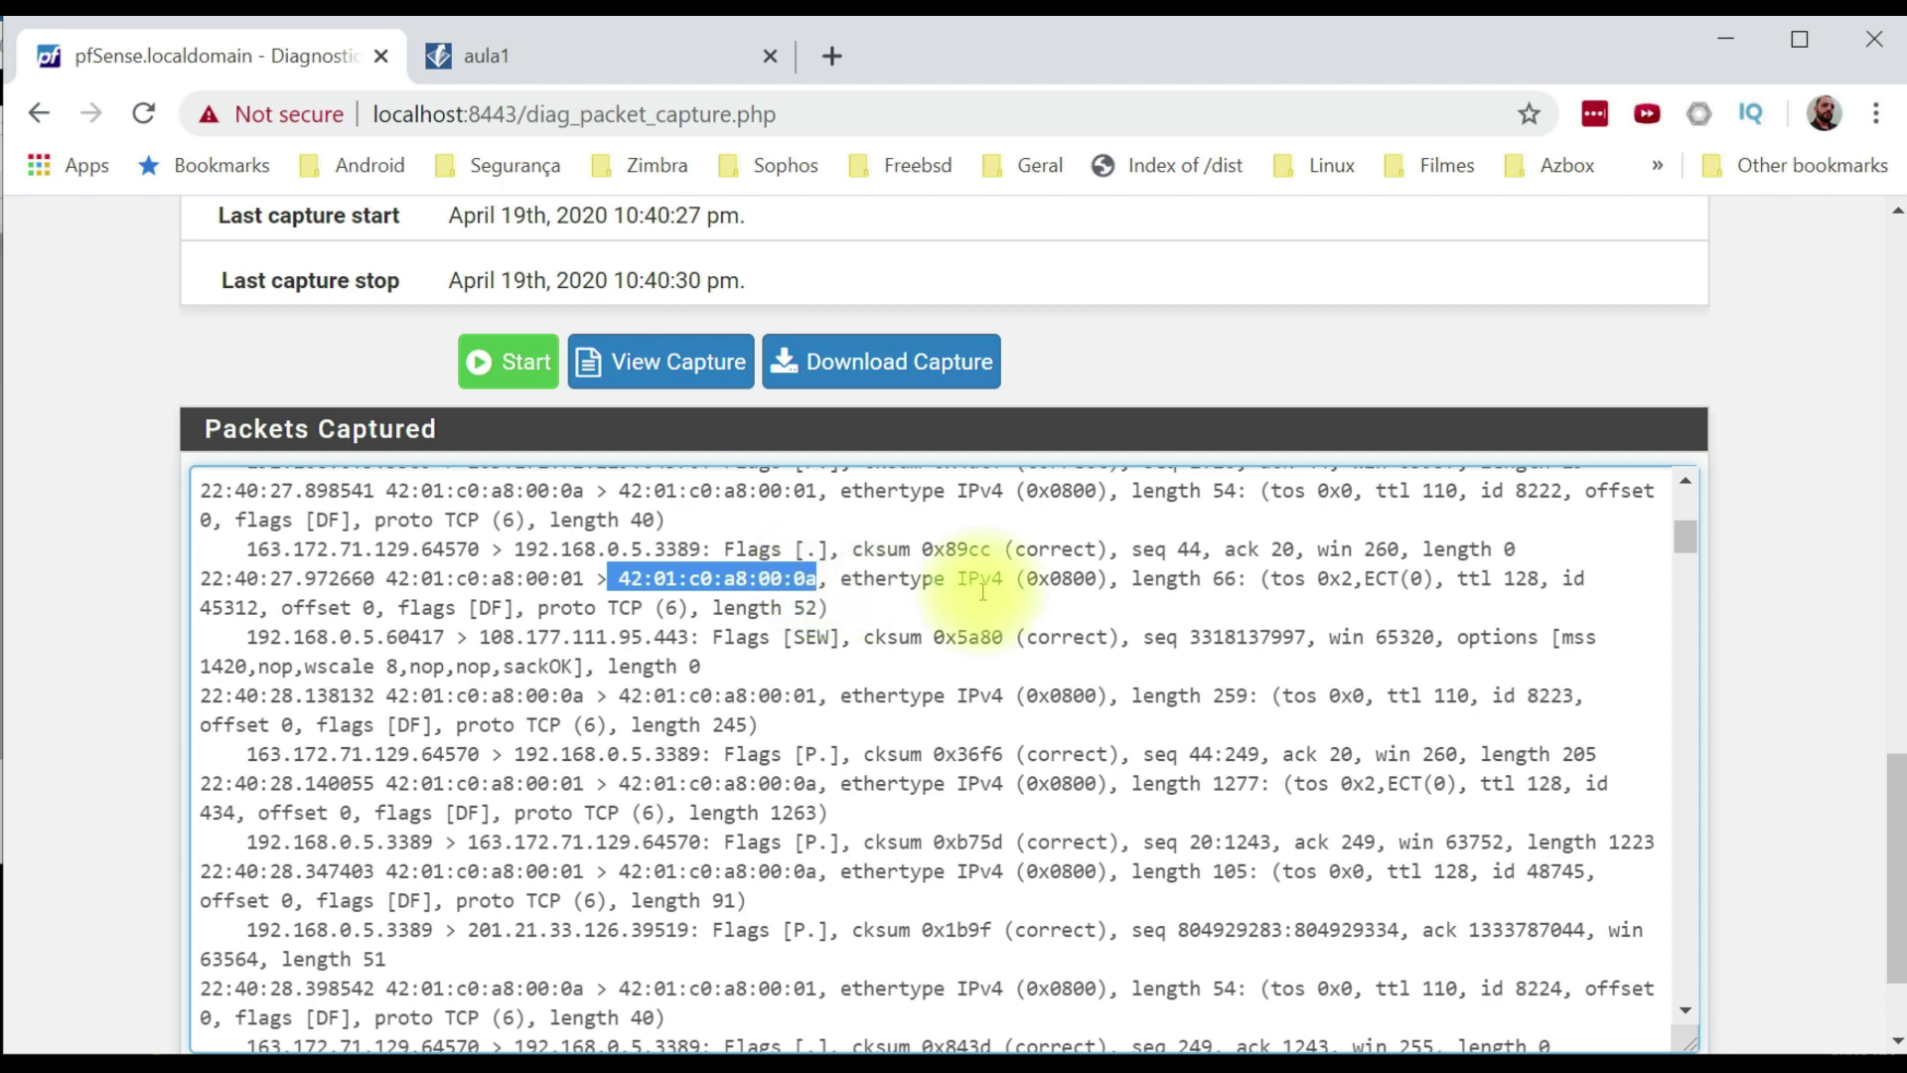
drag(947, 578, 991, 578)
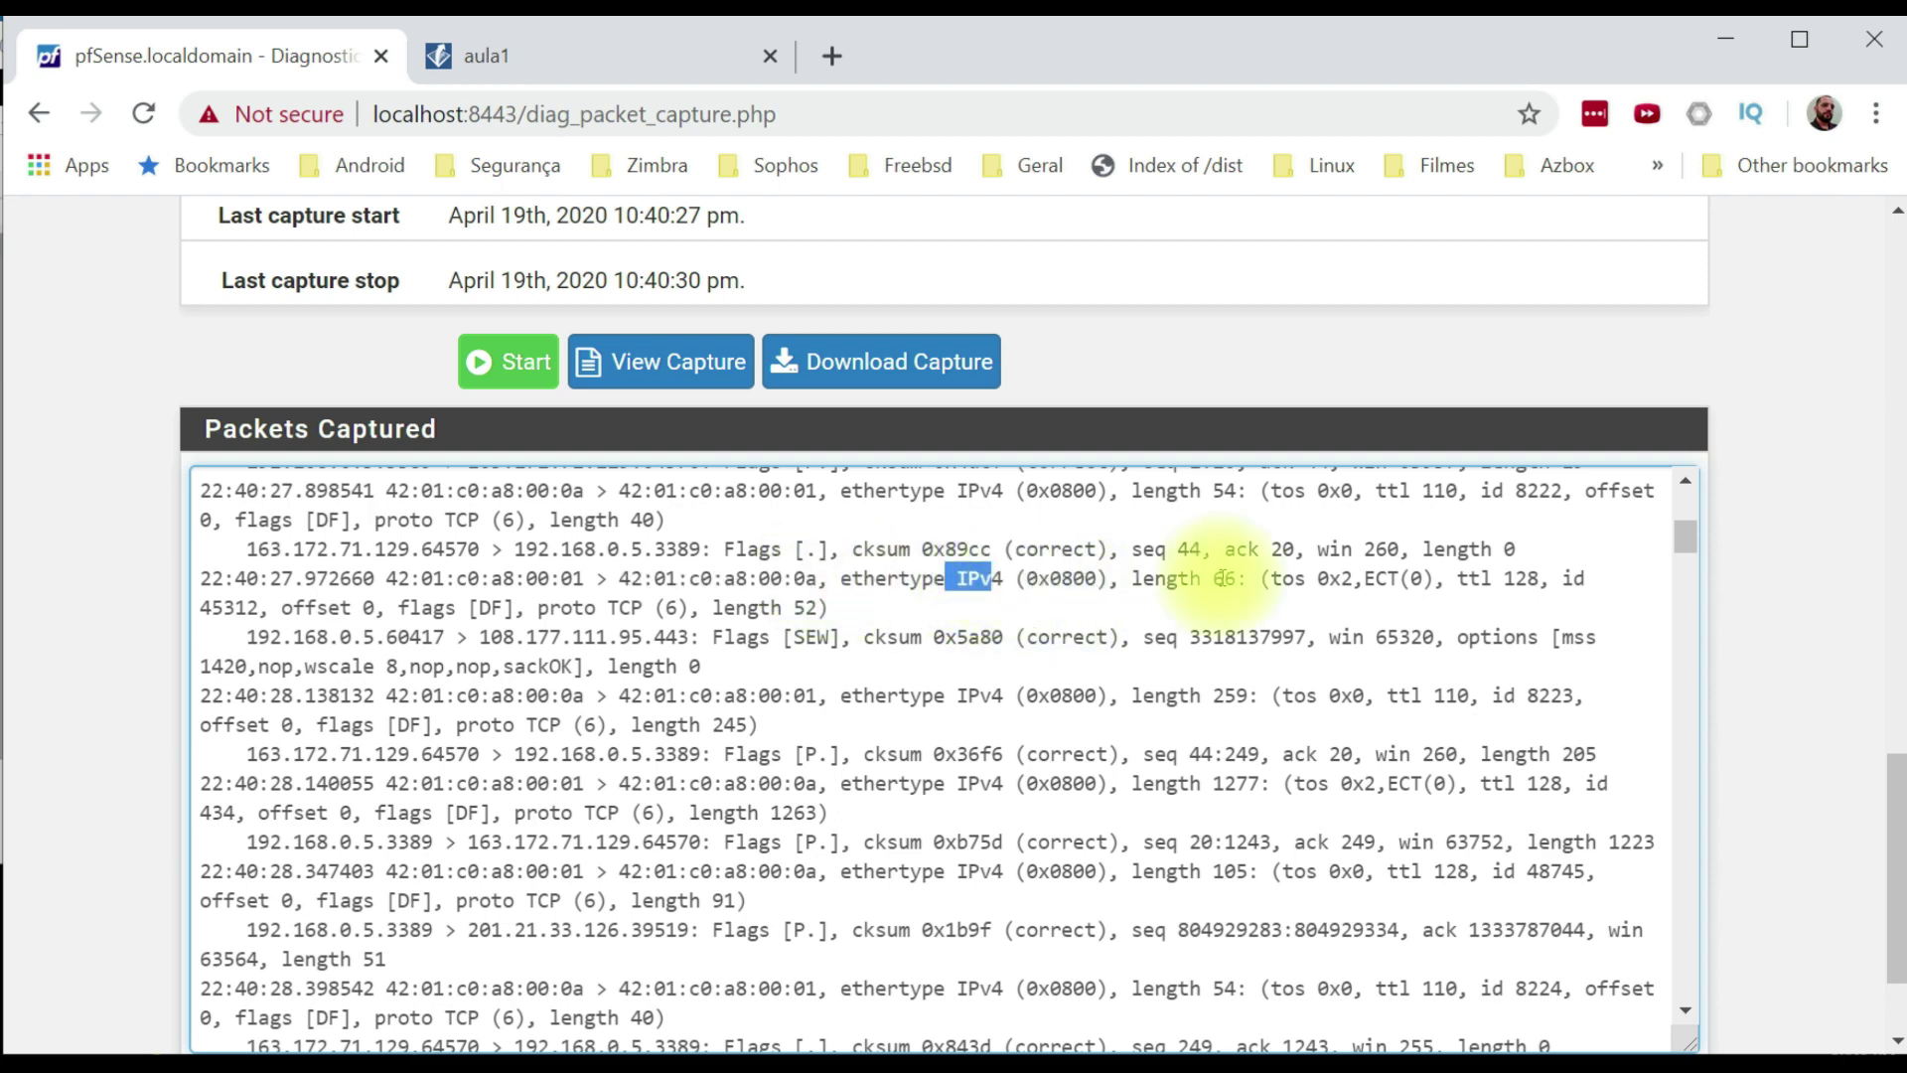
click(1222, 578)
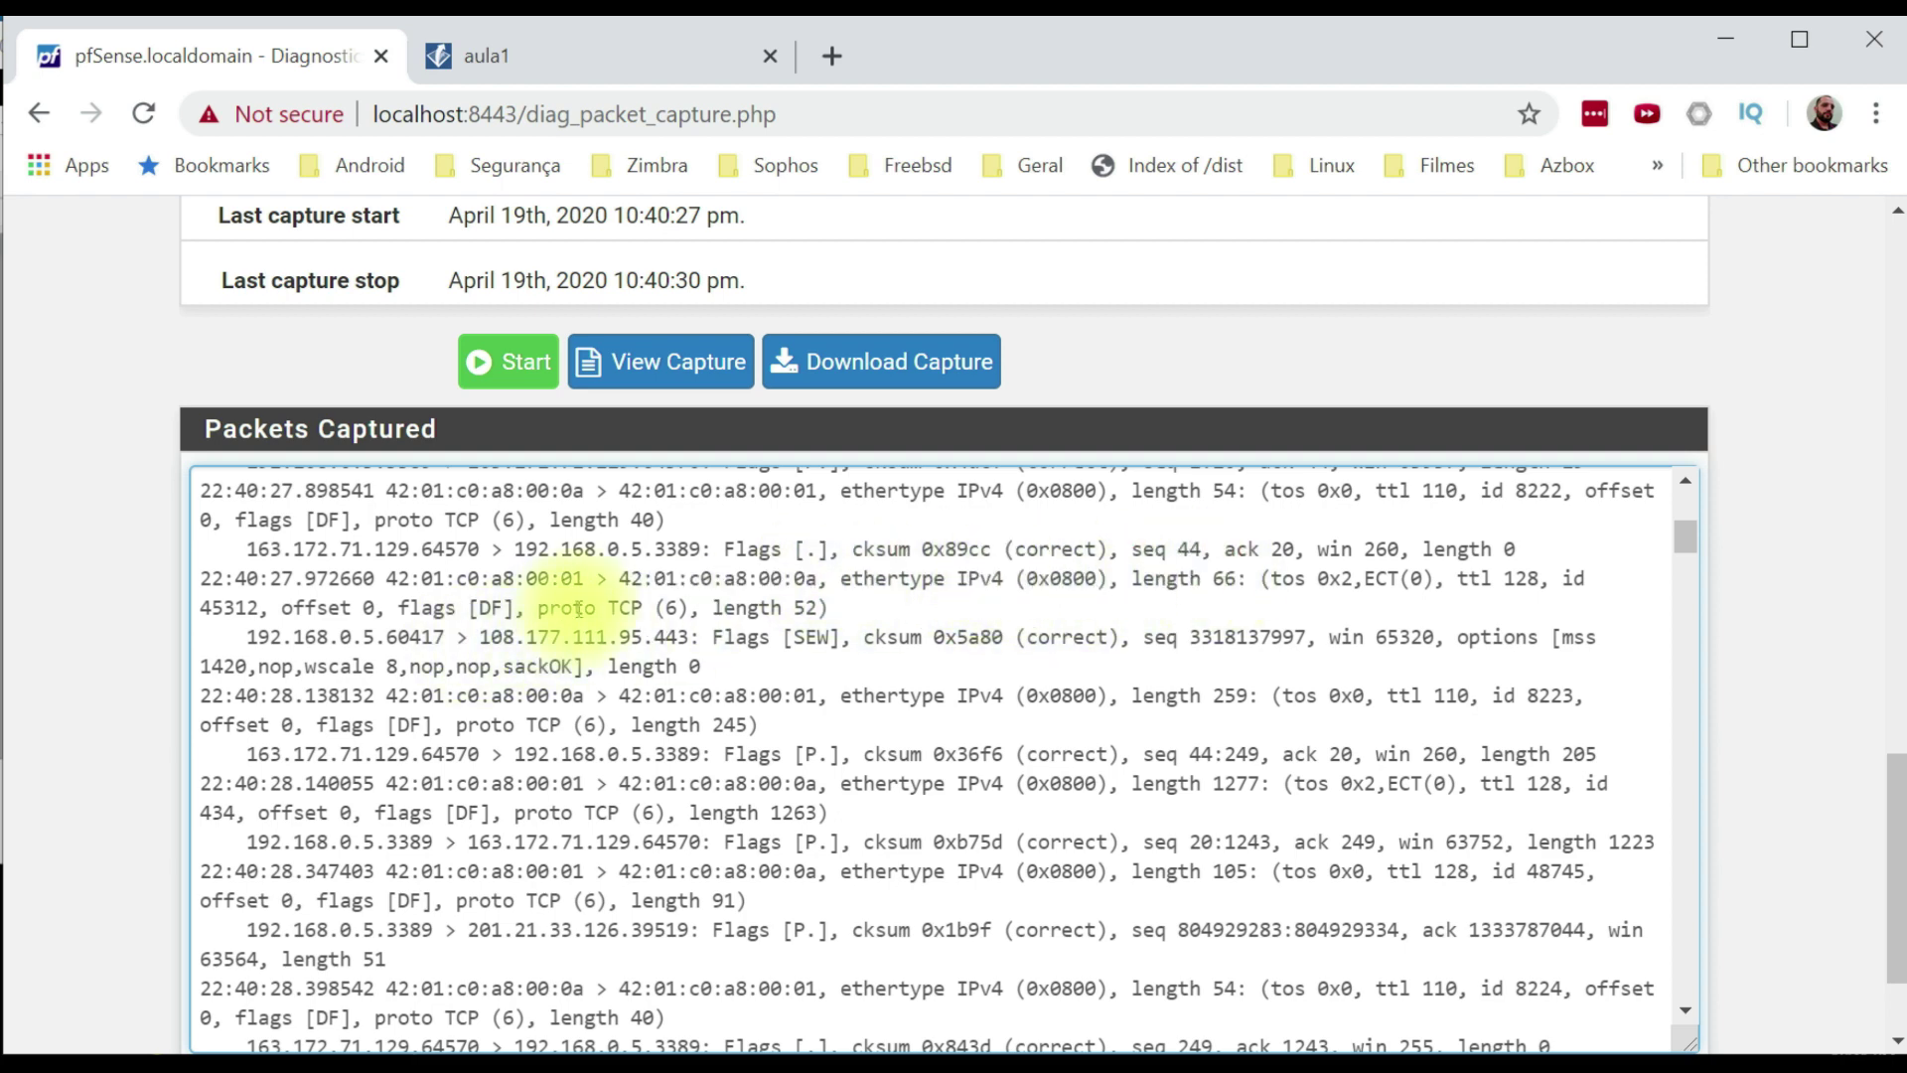
drag(596, 607, 671, 611)
drag(316, 637, 442, 637)
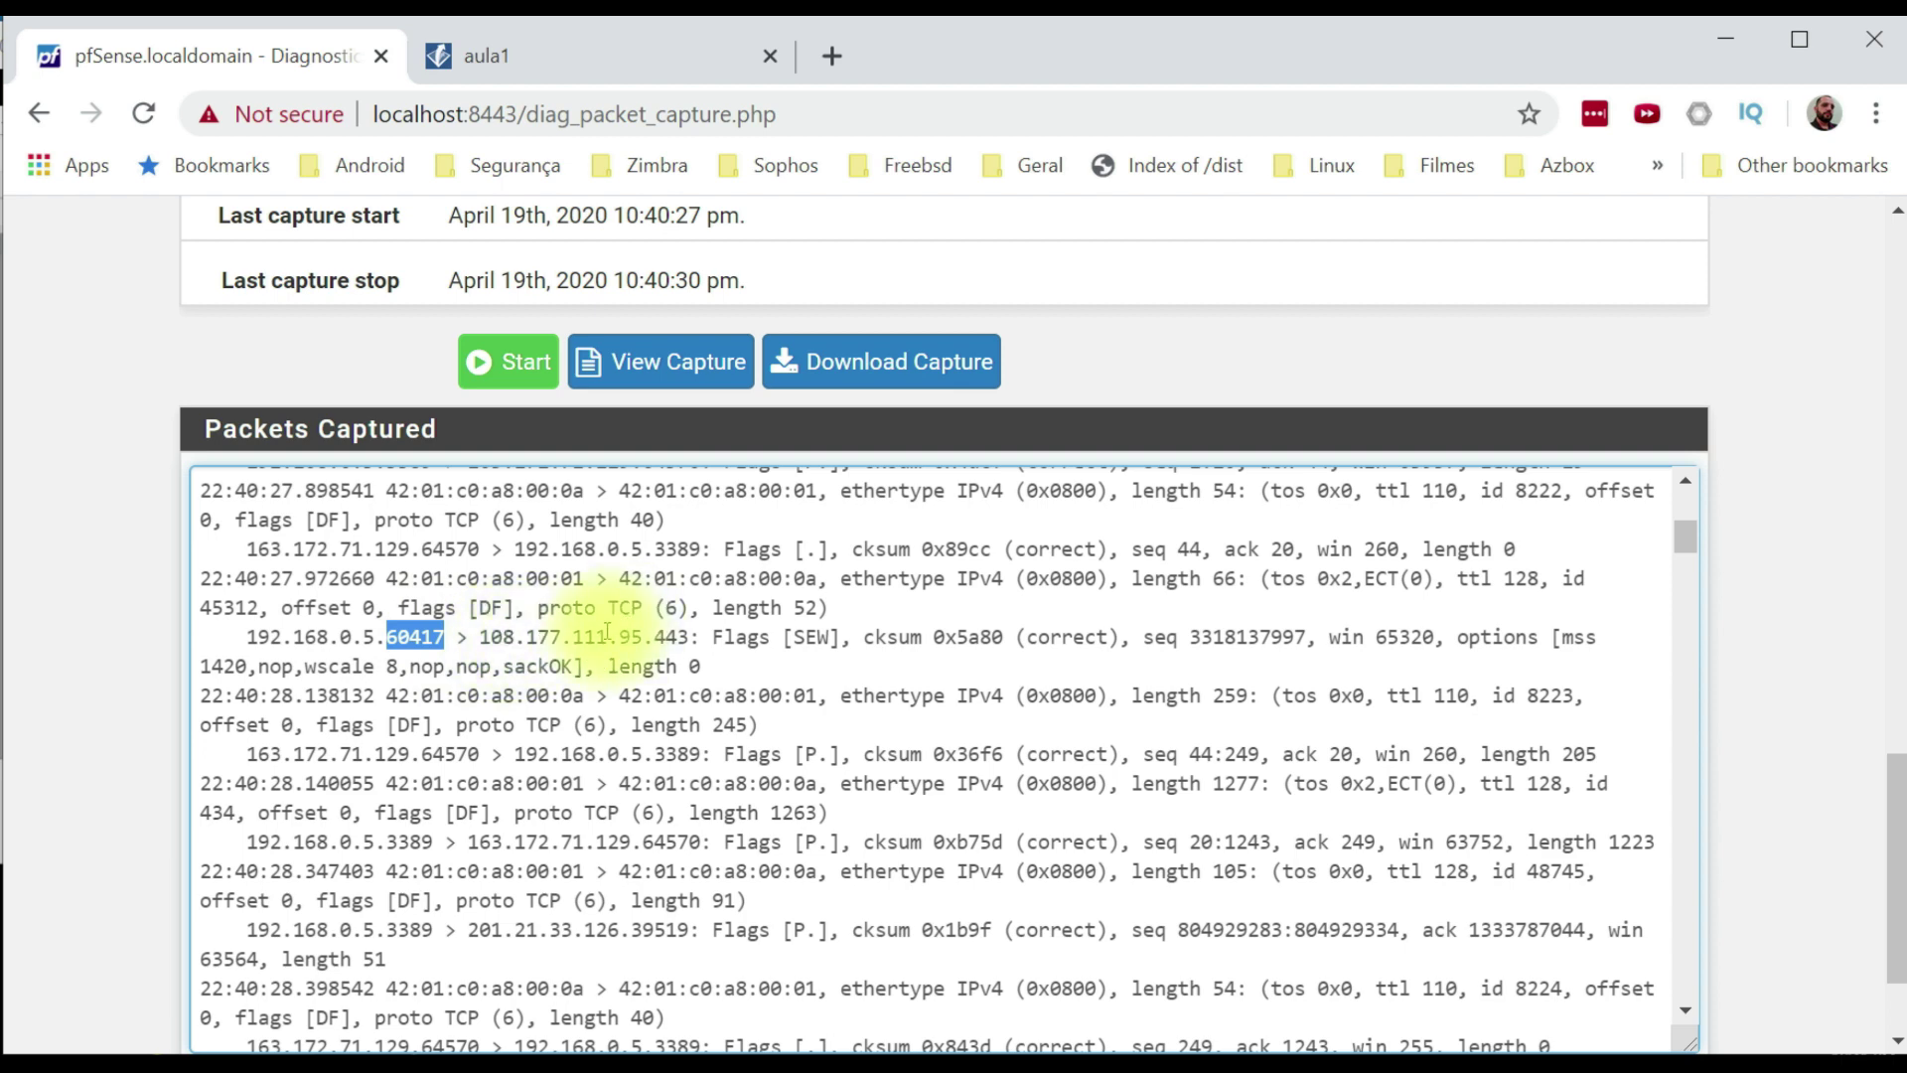
drag(480, 636, 700, 637)
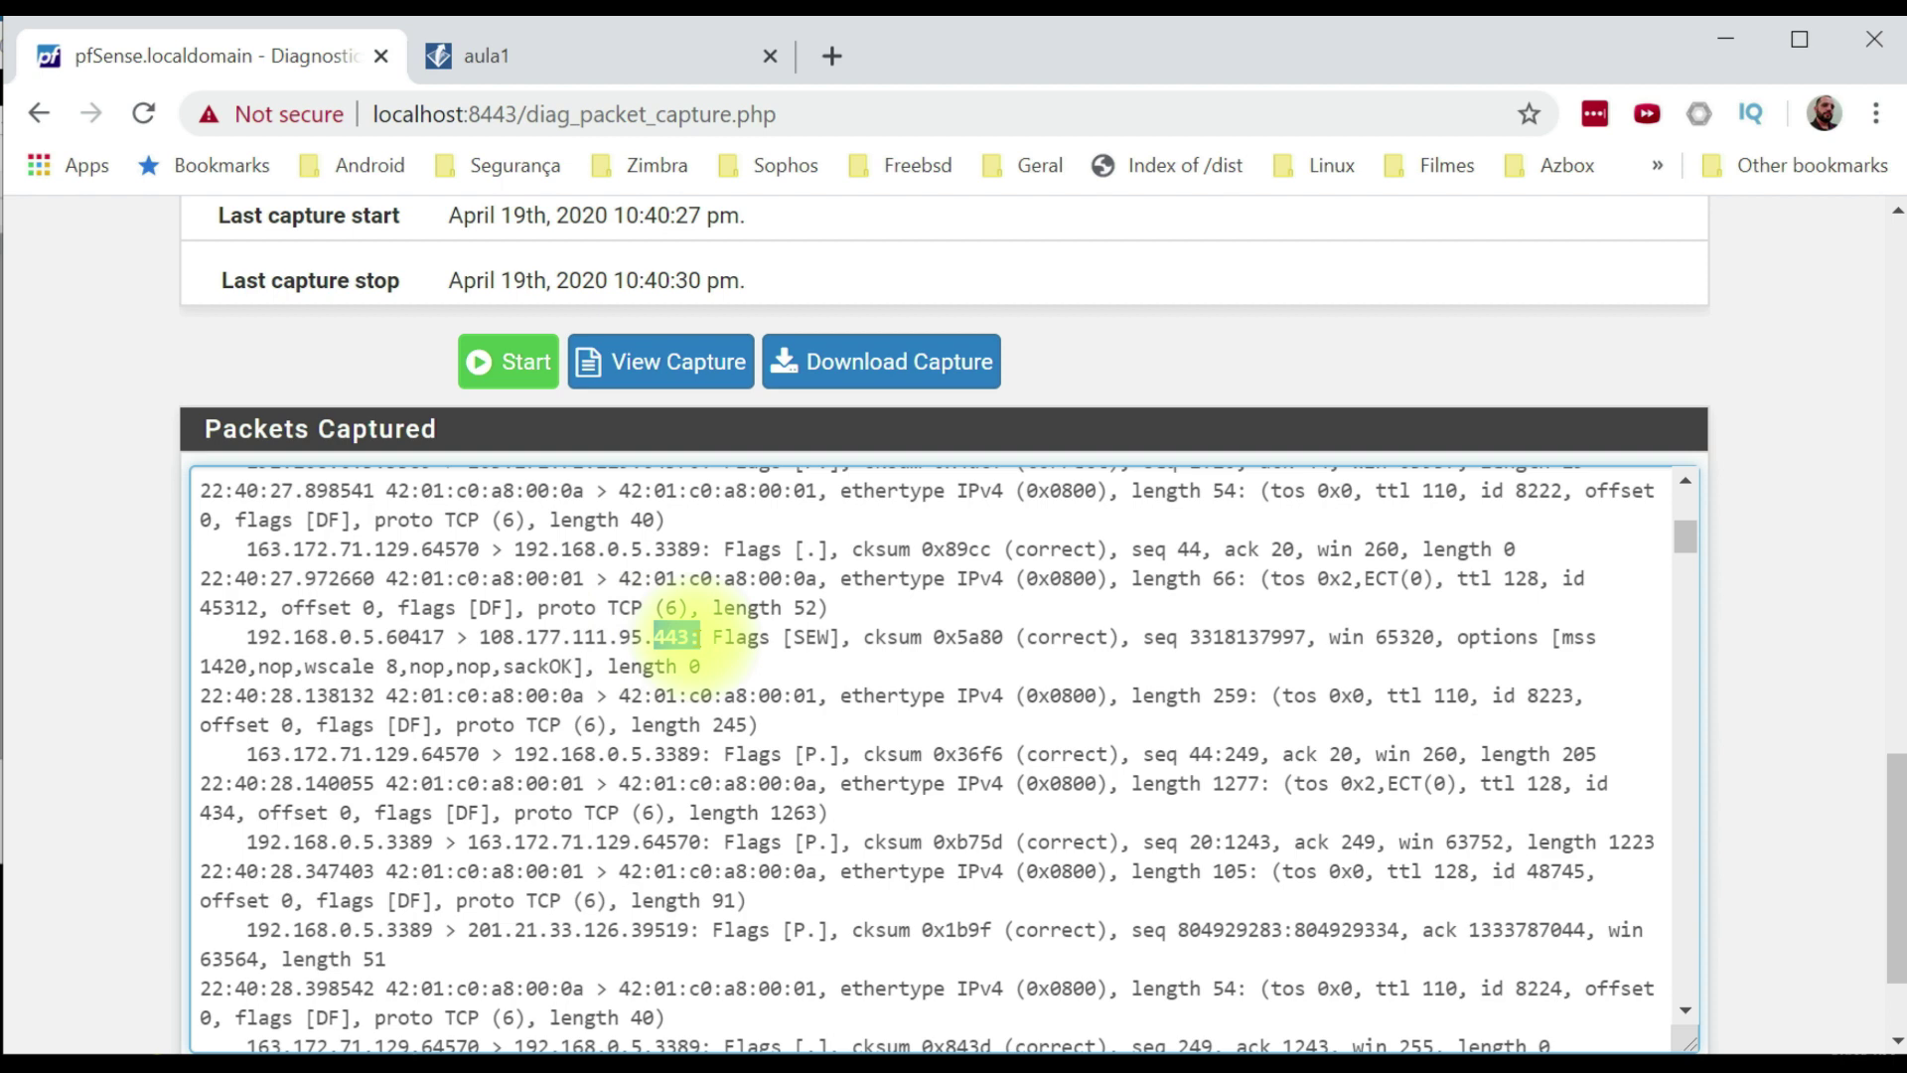
Check the TCP flags of the packet going to port 443 and open the firewall rules for the LAN interface.
click(791, 636)
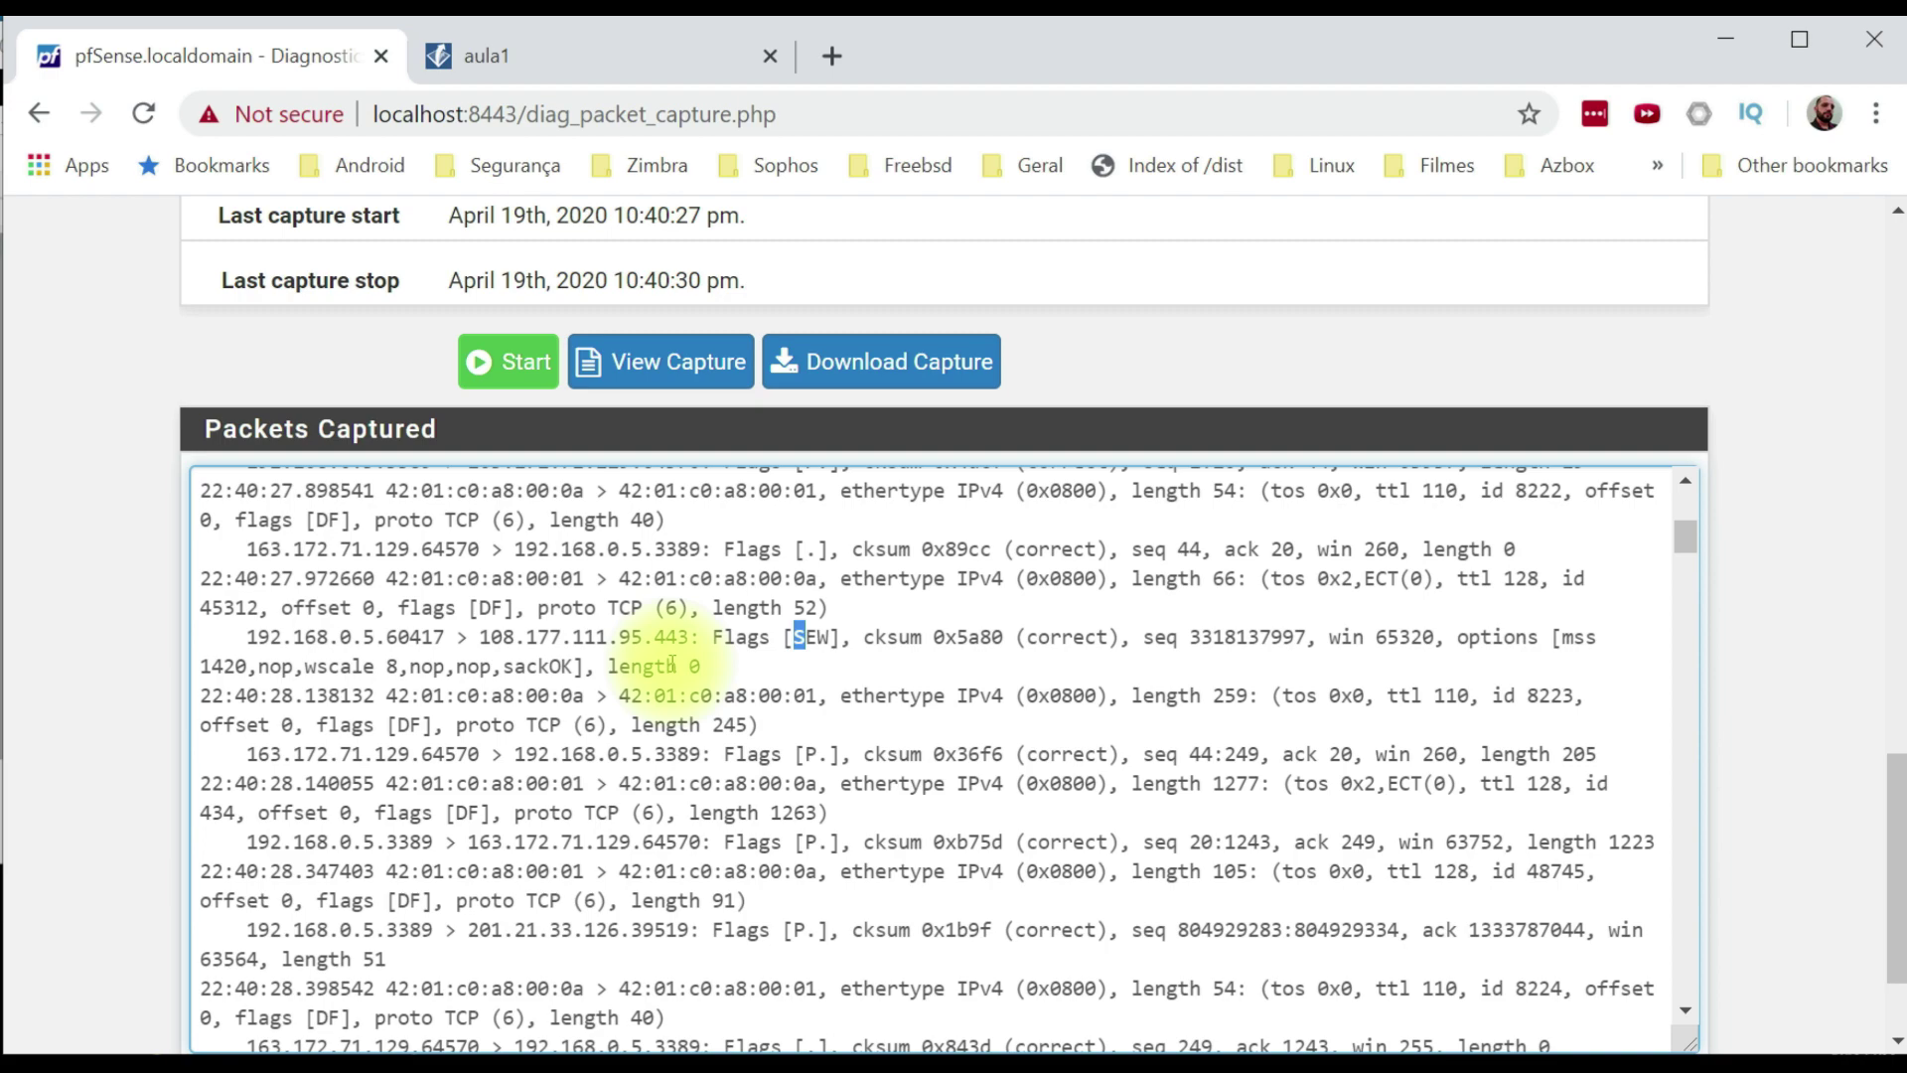
scroll(944, 417, up, 15)
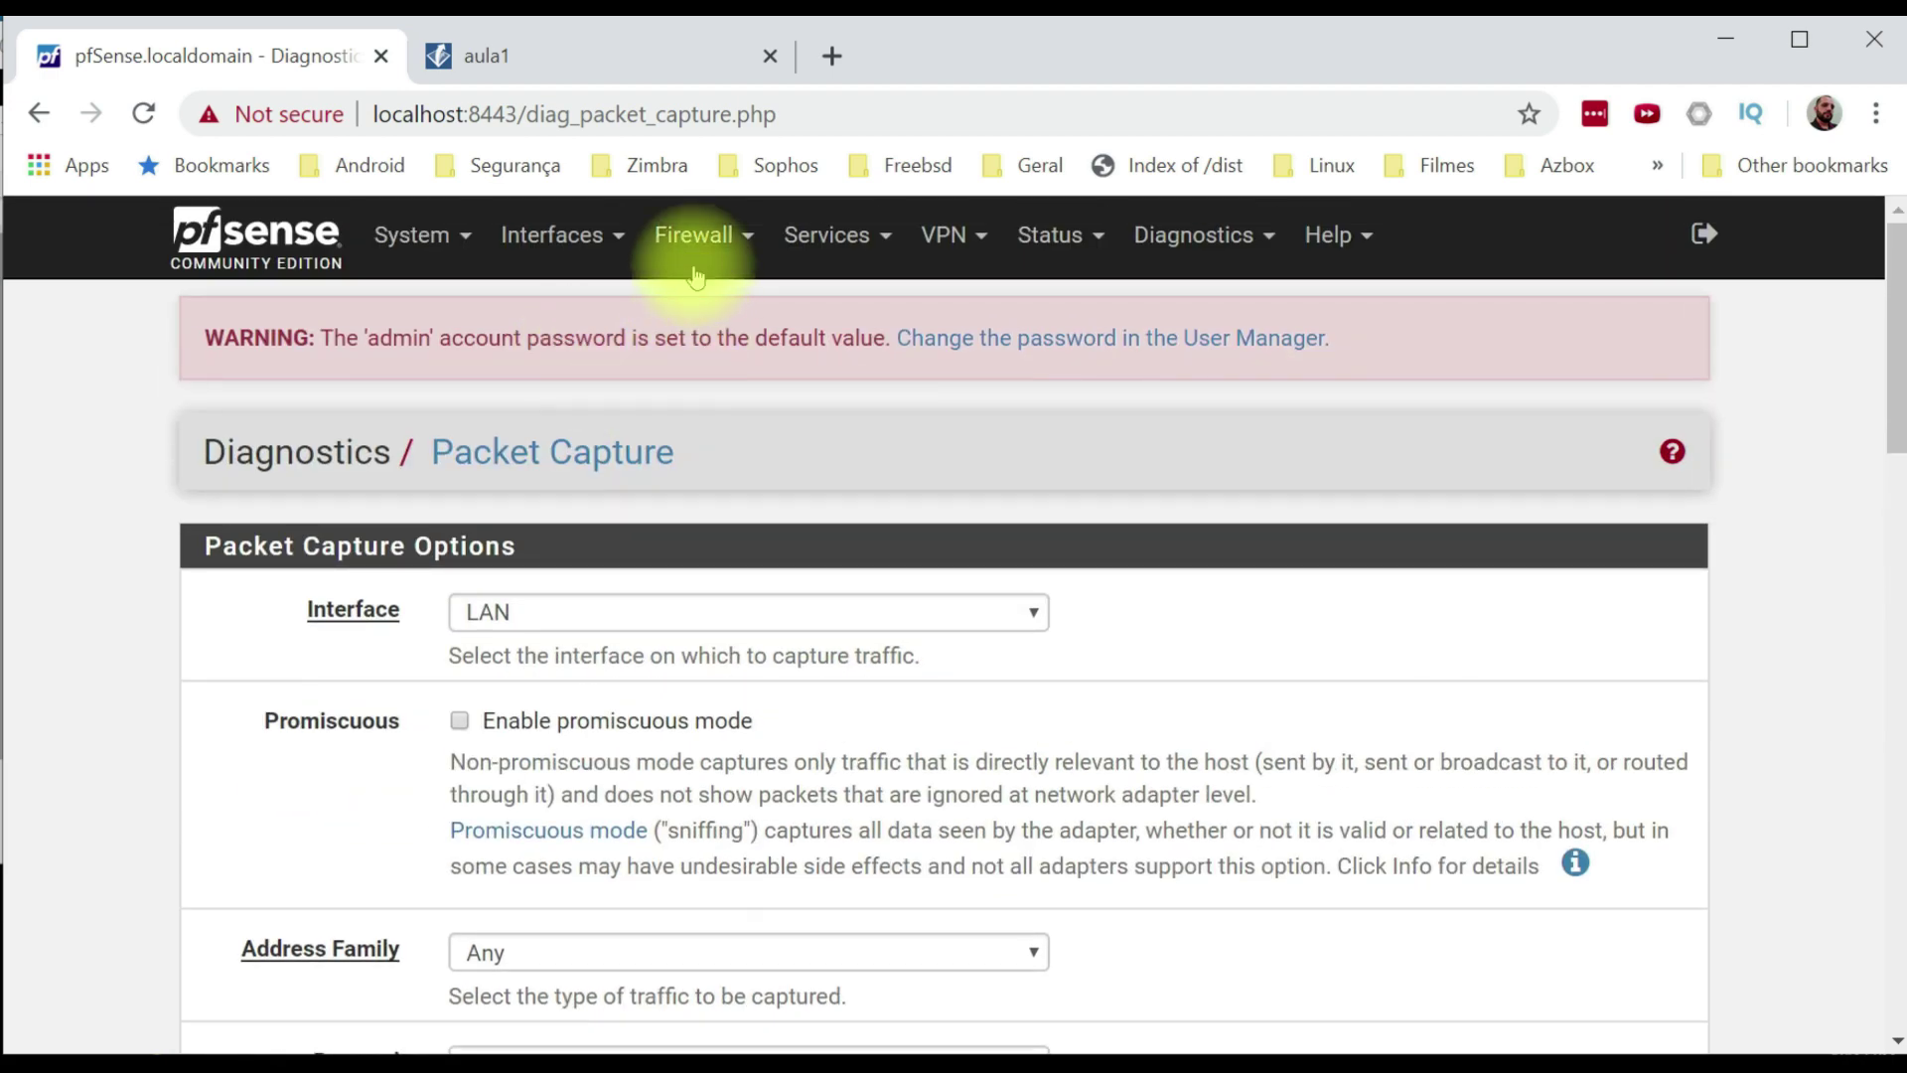
click(679, 239)
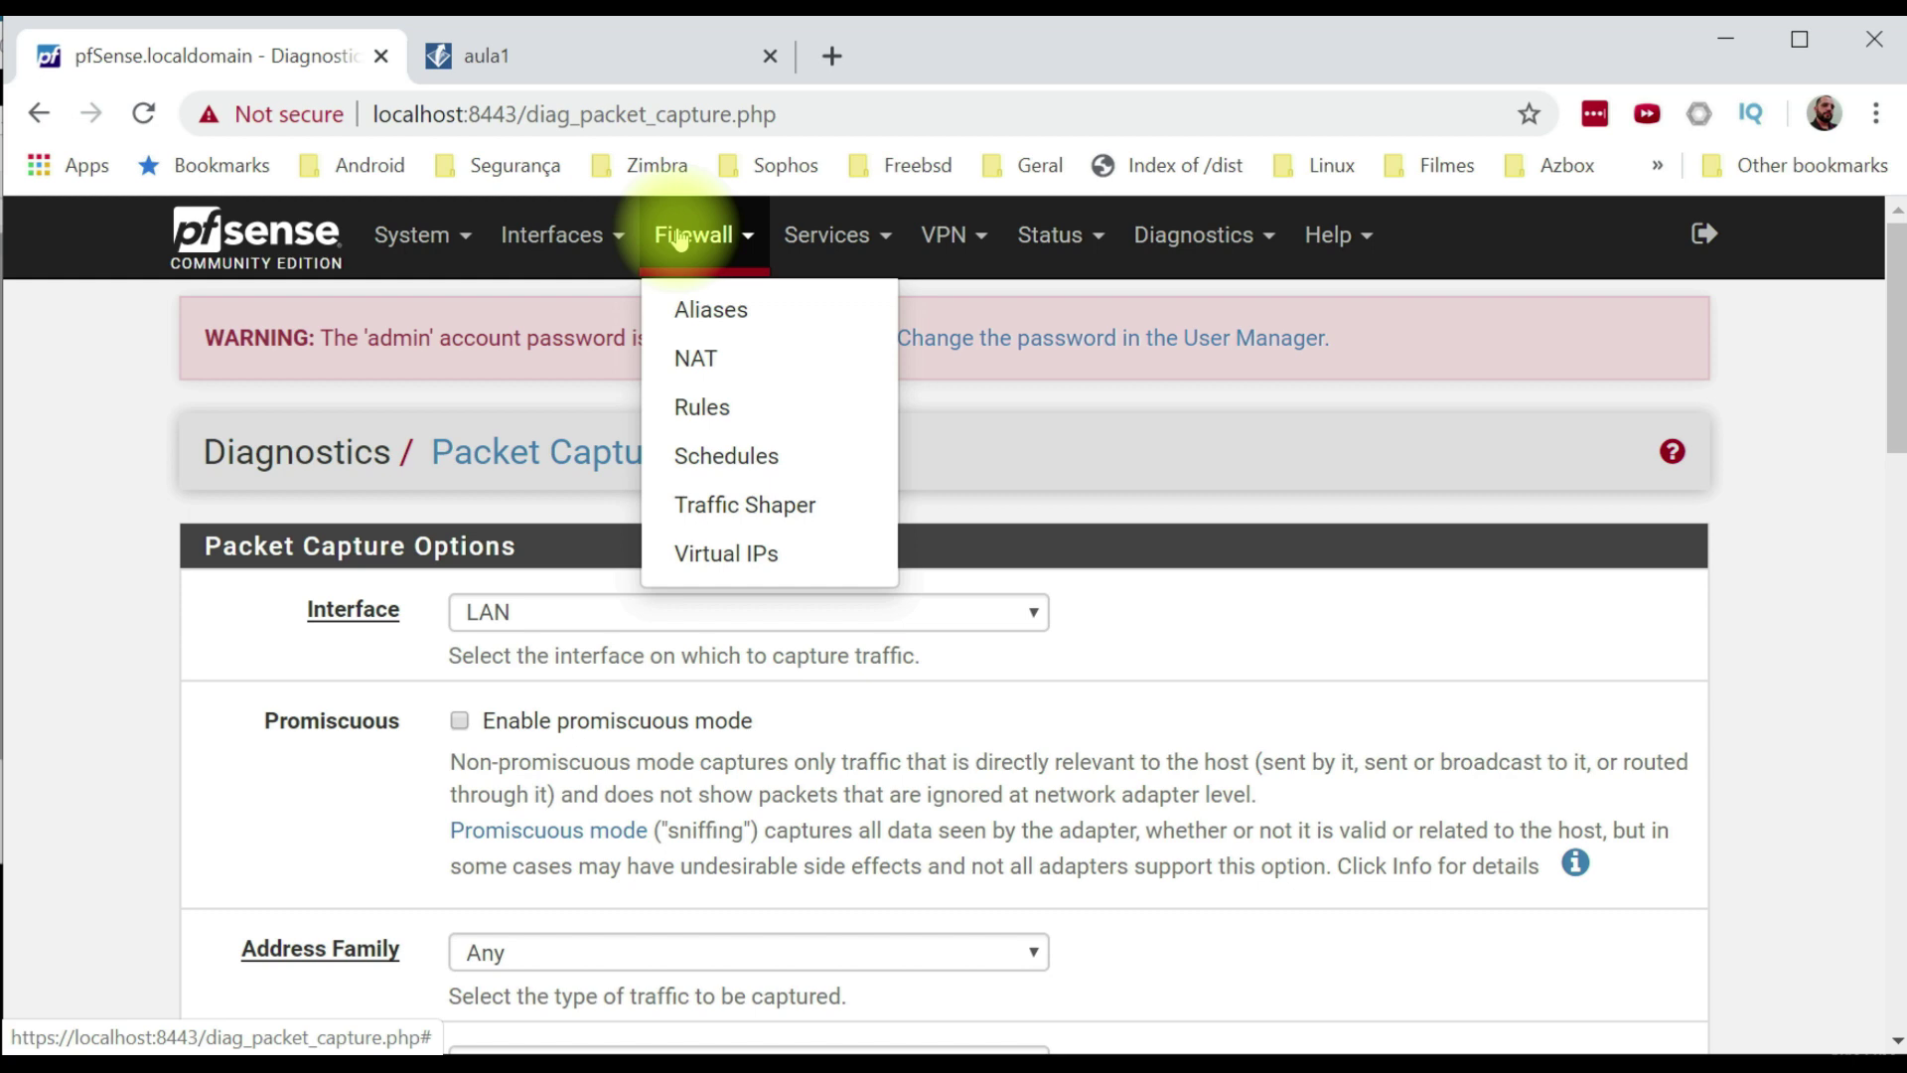
click(695, 413)
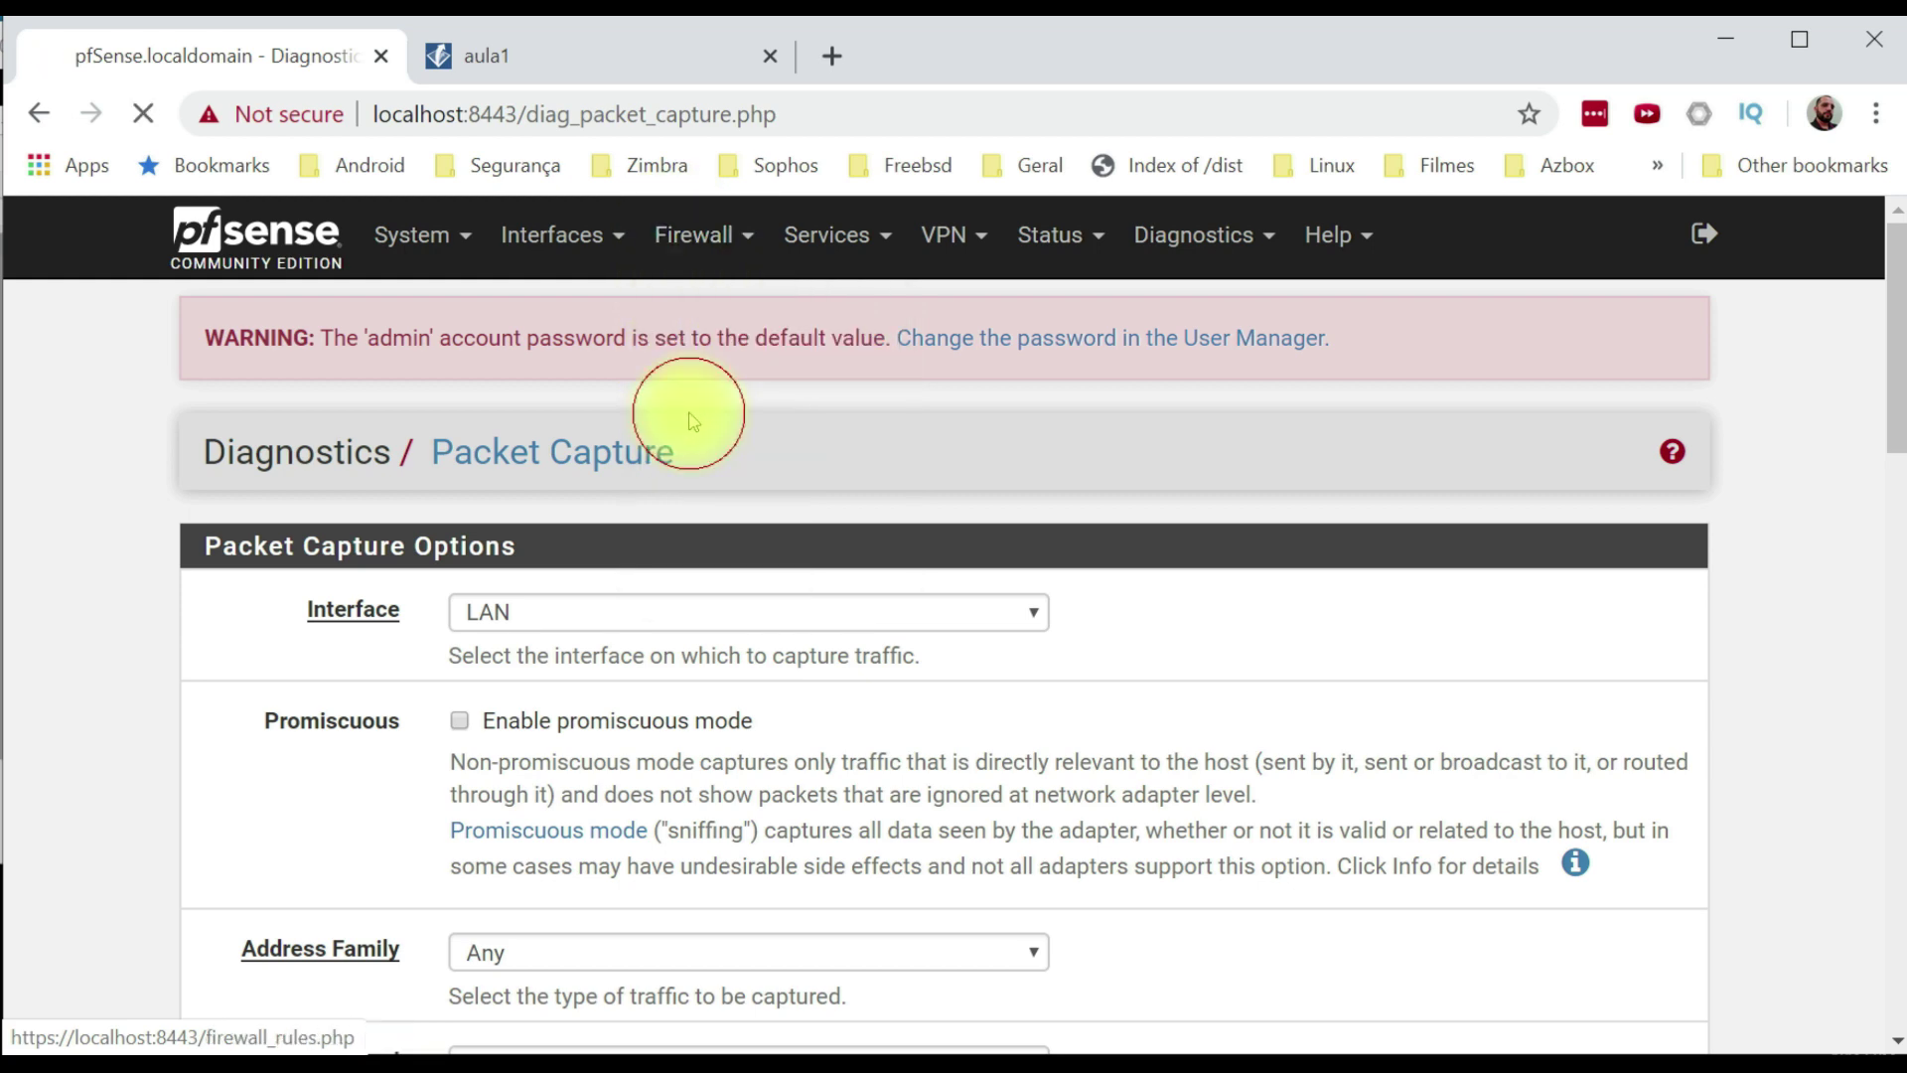
scroll(1052, 774, down, 2)
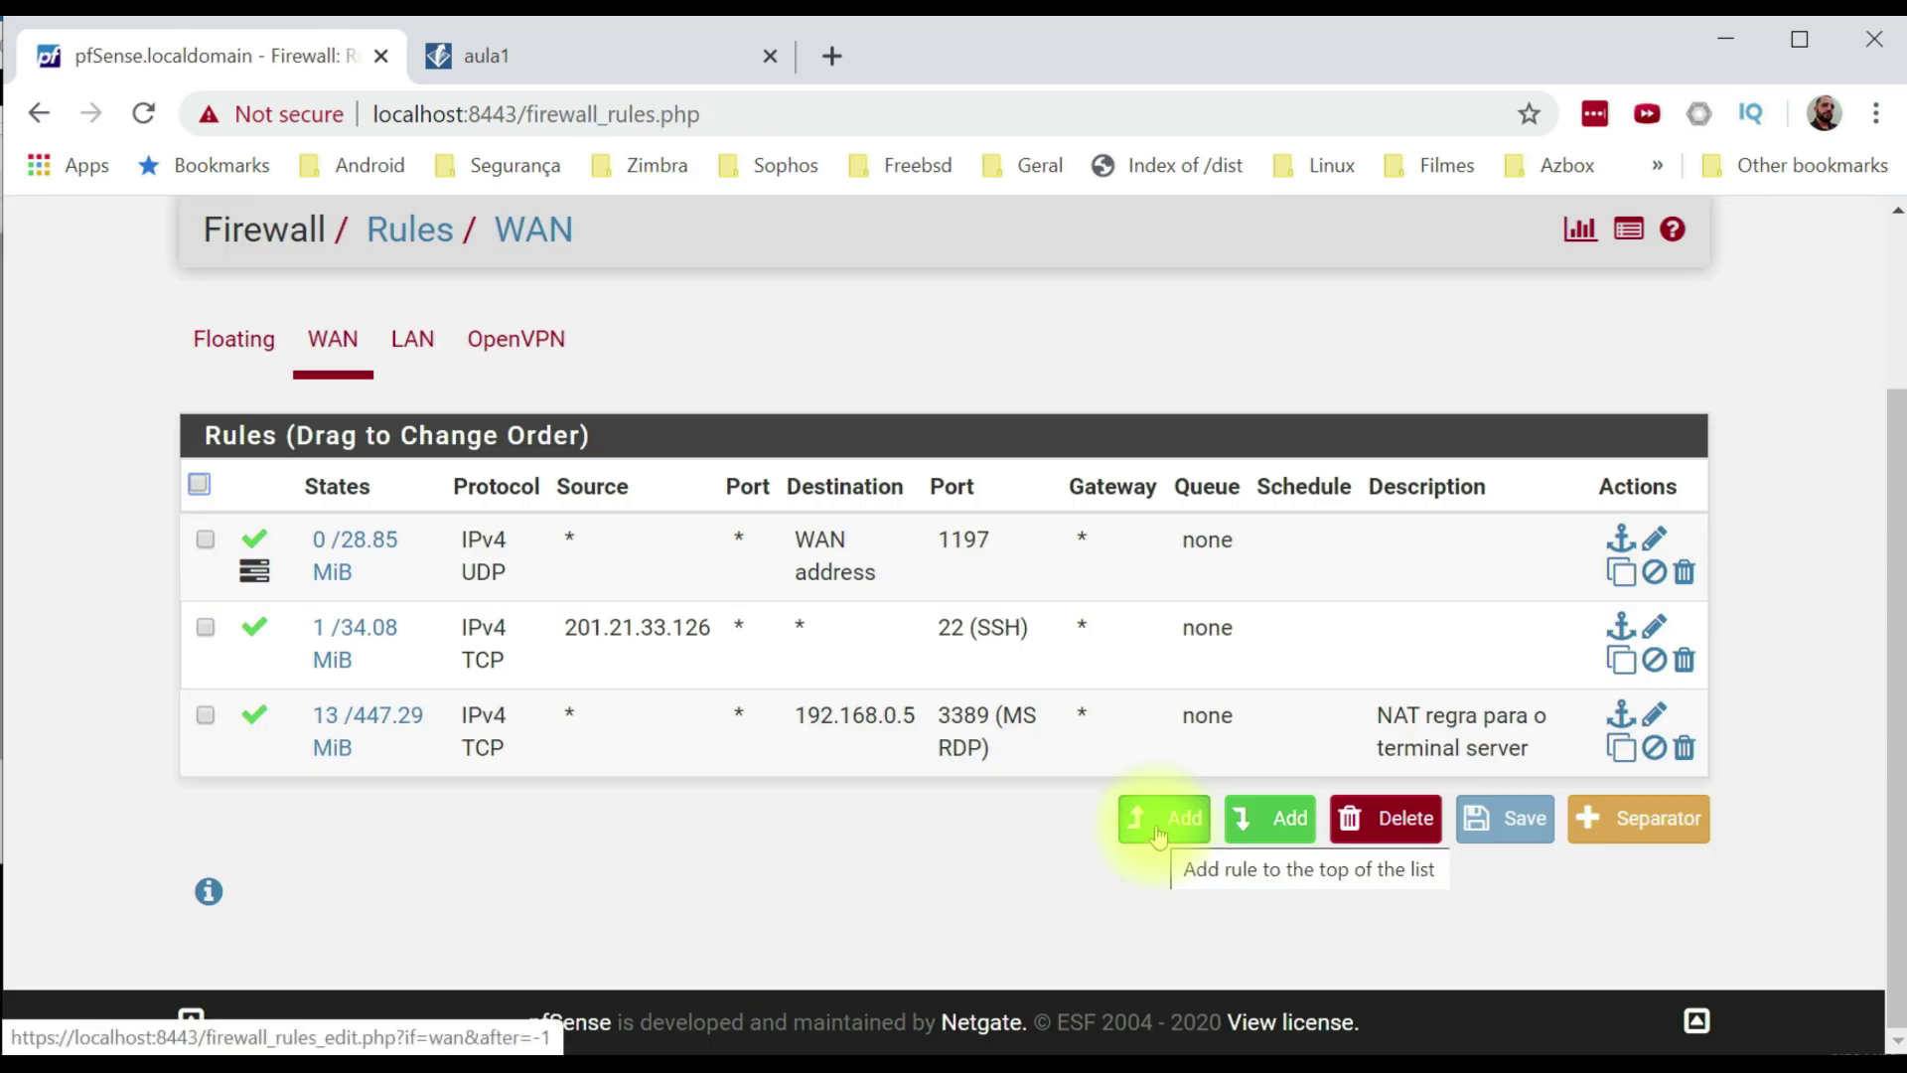
click(412, 340)
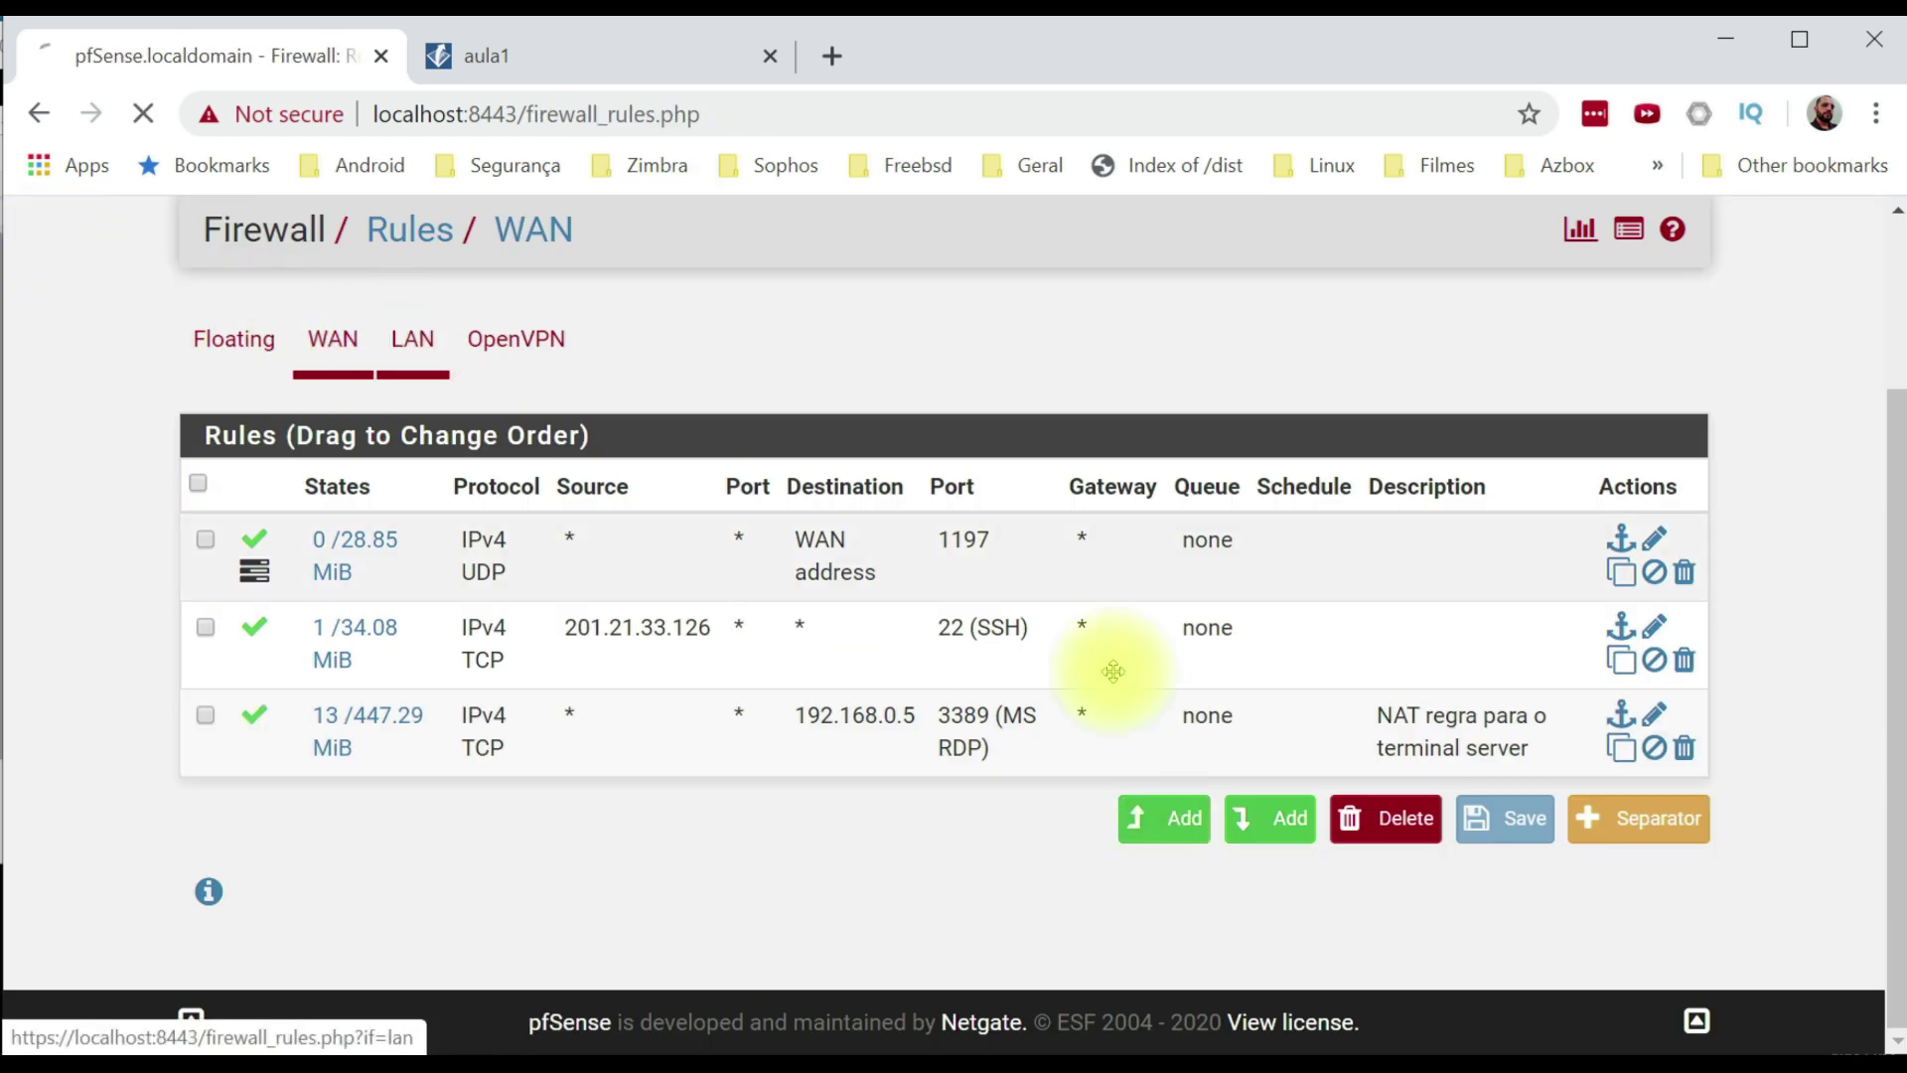
Start a new pass rule at the top of the LAN list, keeping TCP with any source and any destination.
scroll(1199, 873, down, 3)
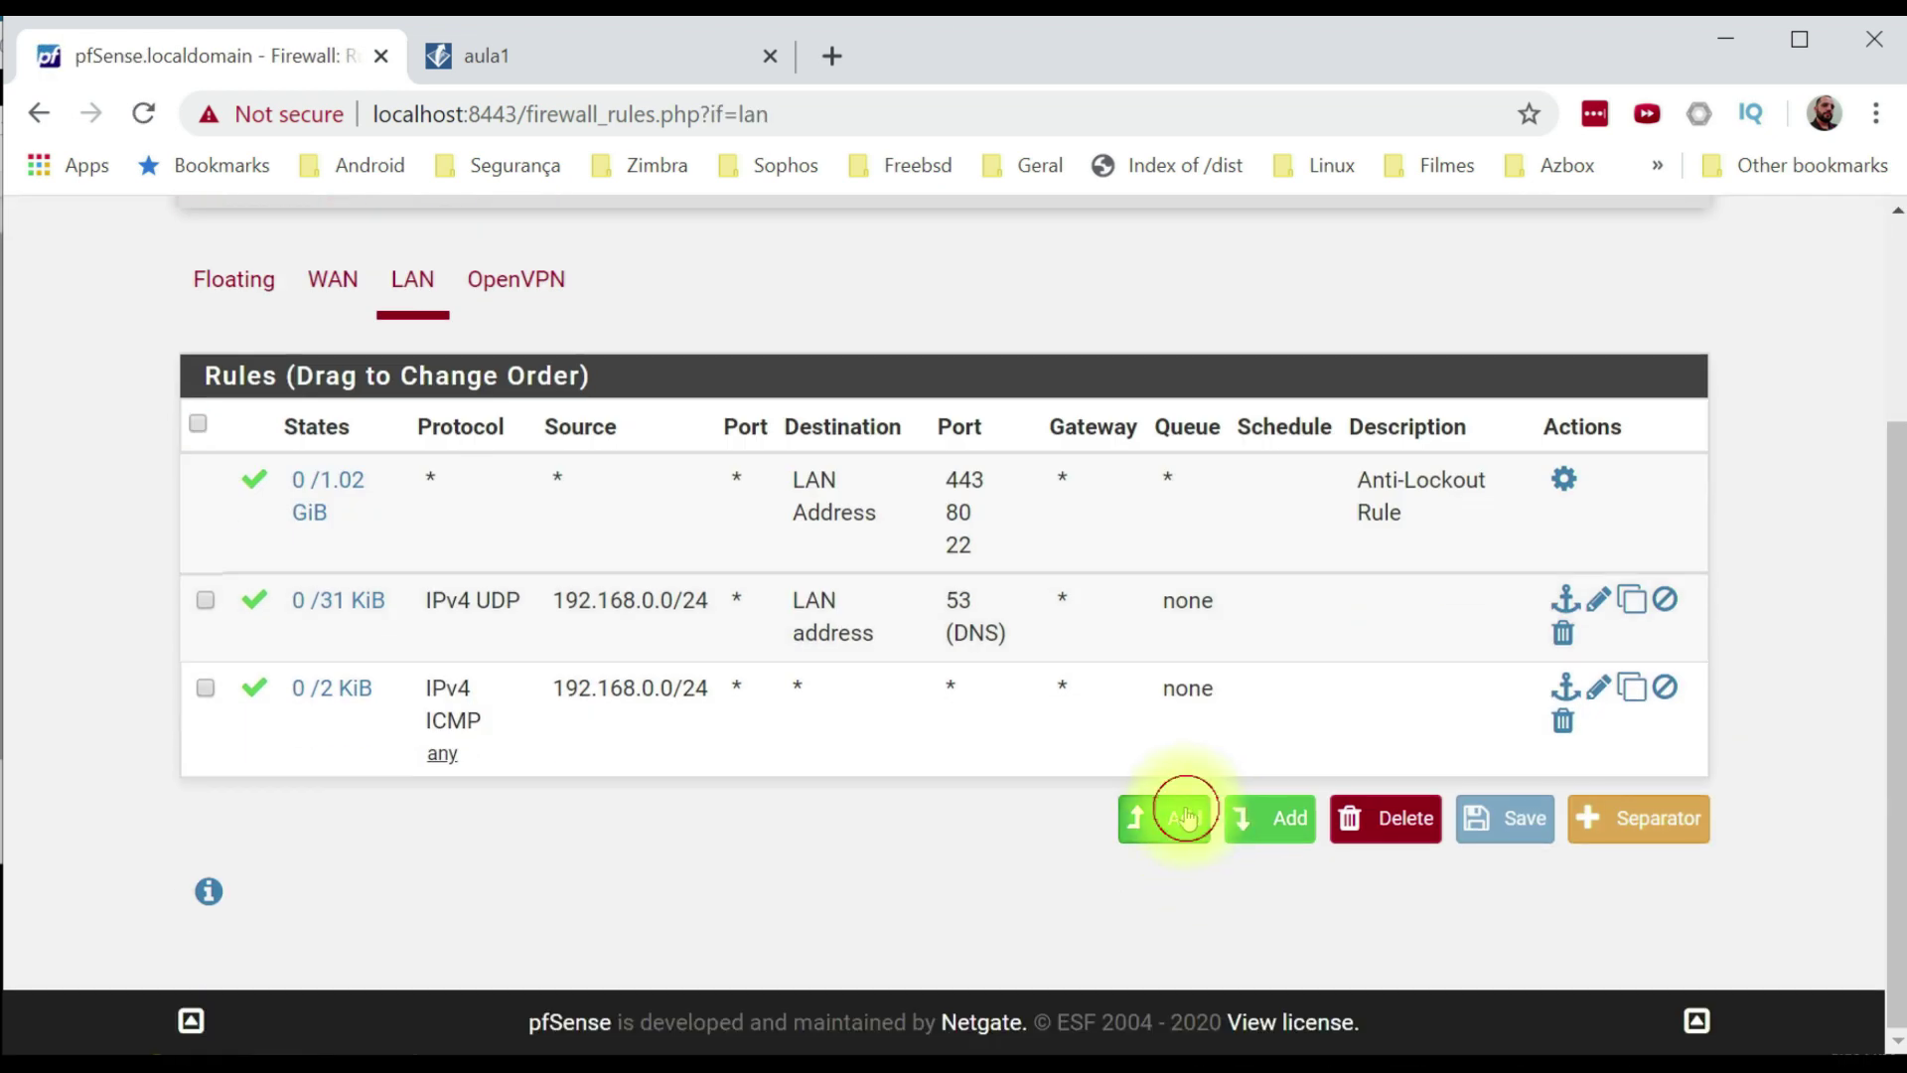
scroll(1066, 814, down, 5)
scroll(695, 818, down, 3)
click(824, 478)
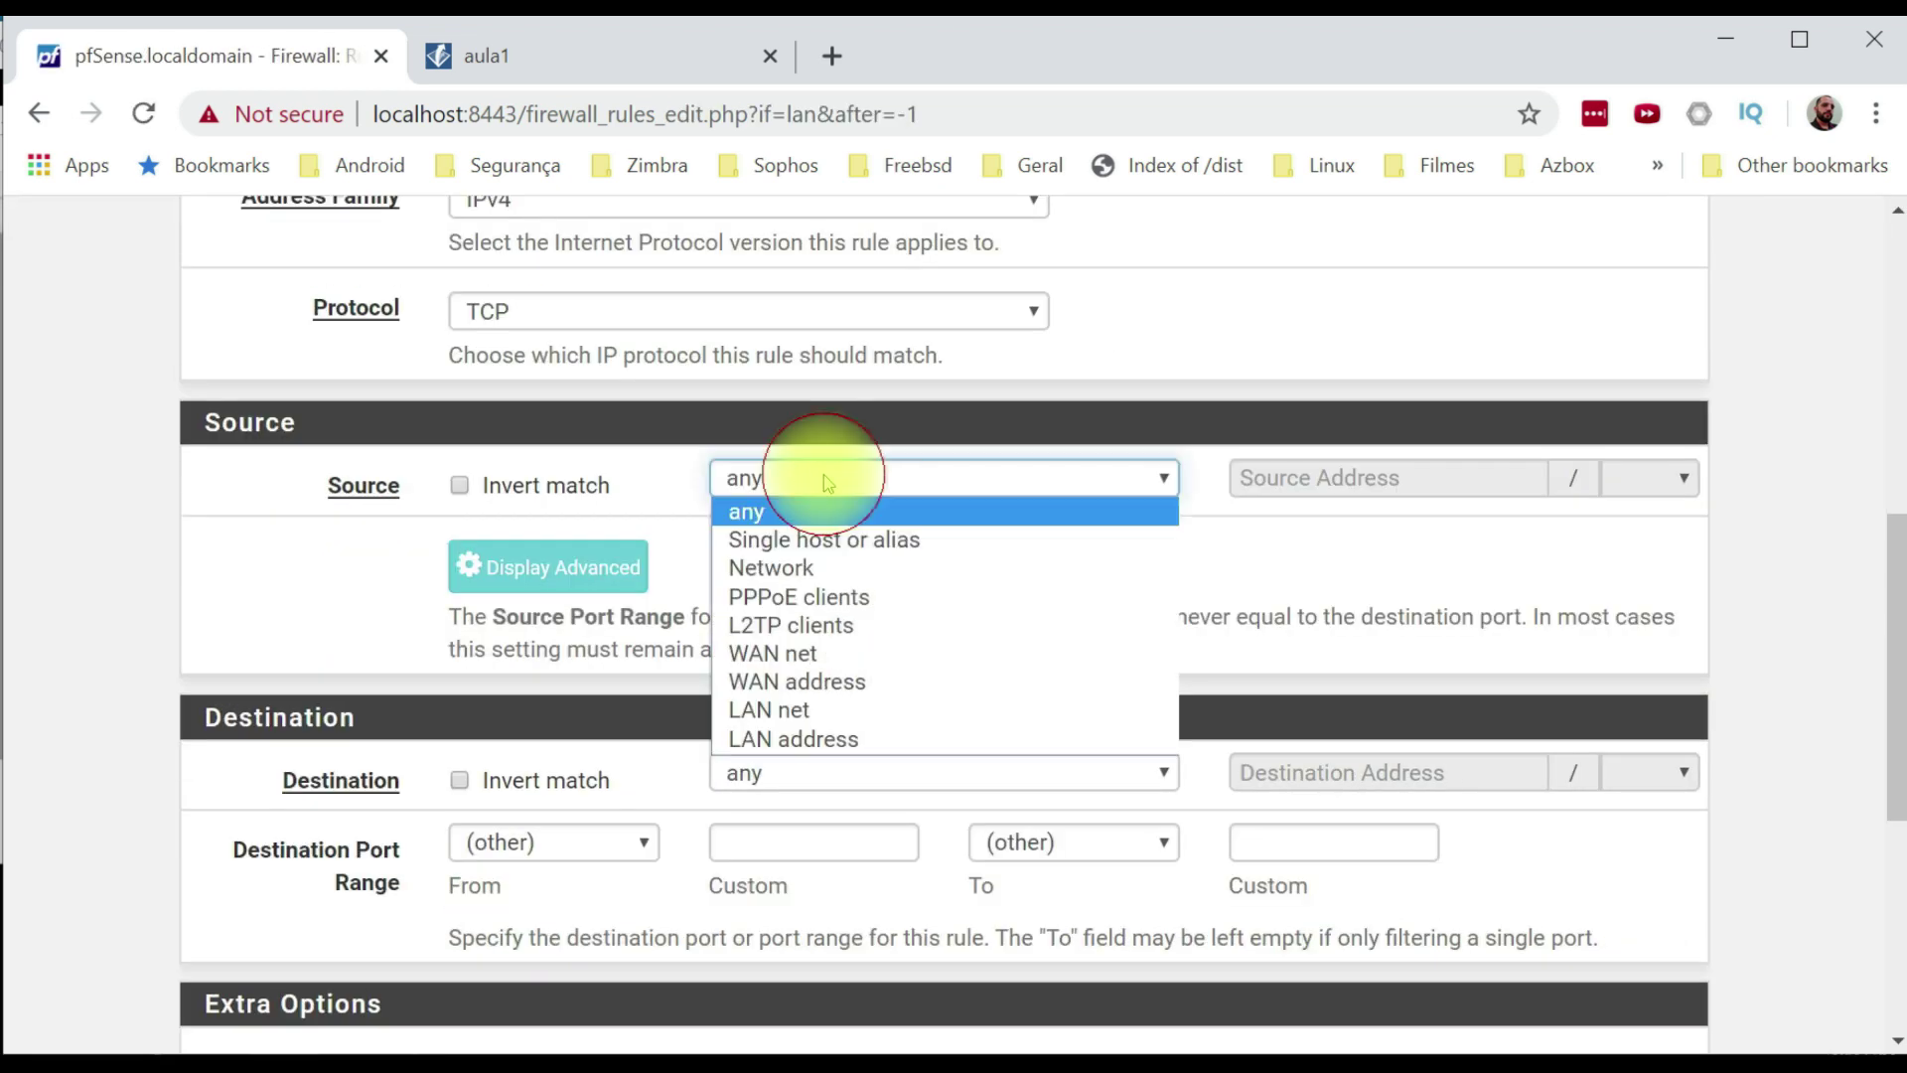
click(831, 474)
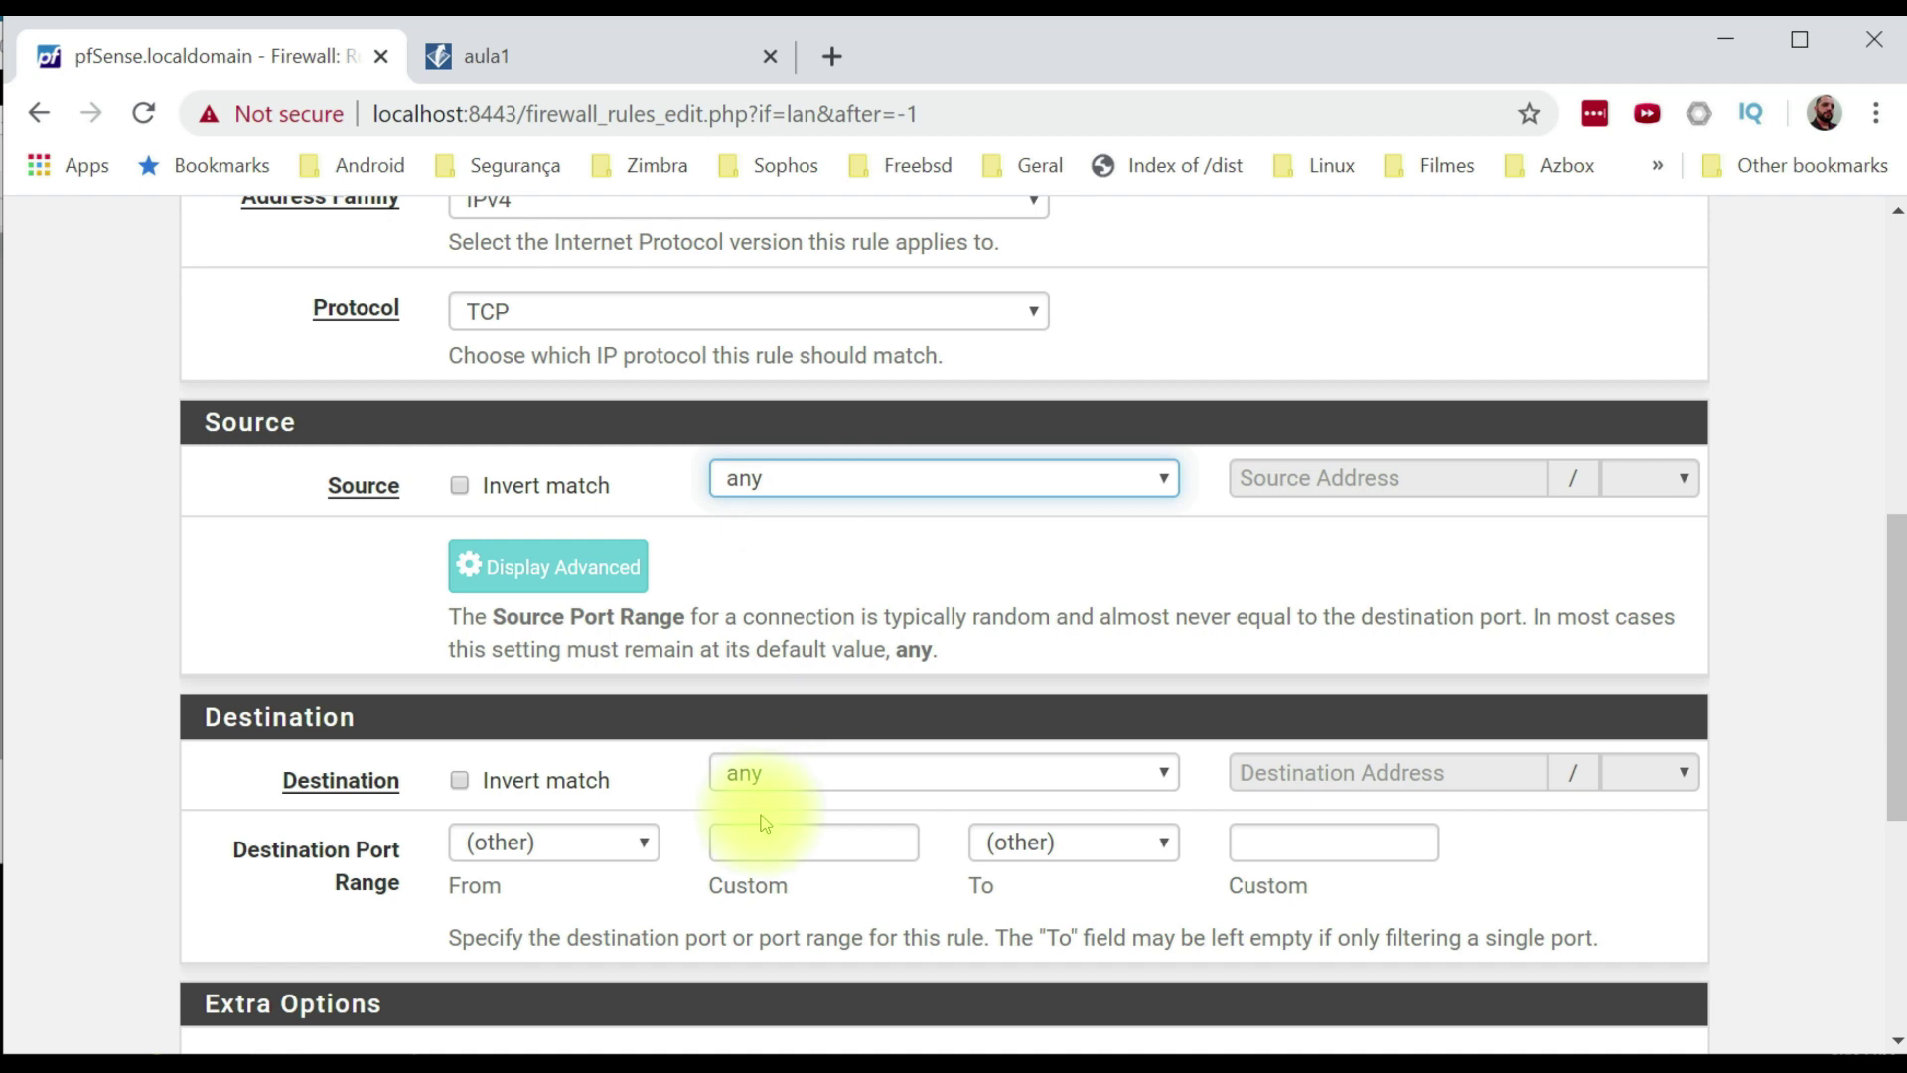
click(757, 785)
click(762, 773)
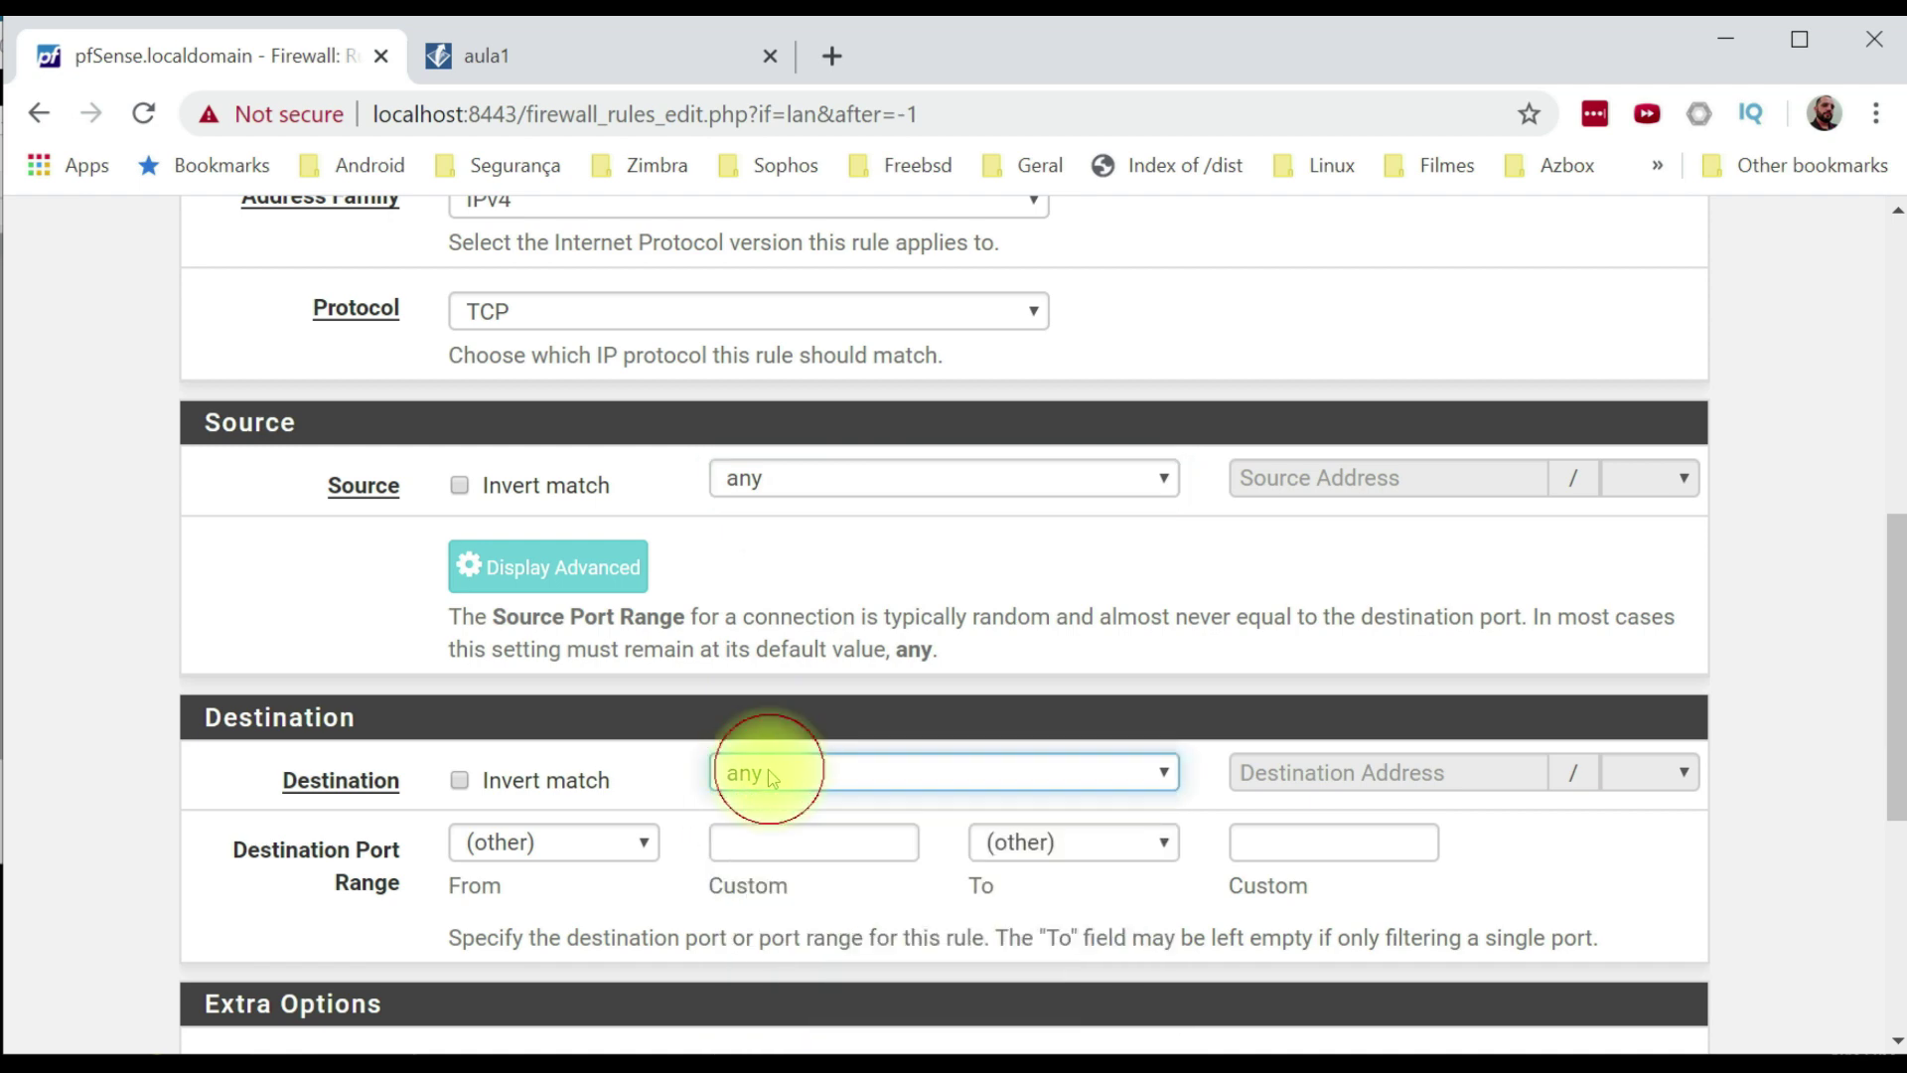
Set the new rule's destination port range from 443 to 443 and save the rule.
click(818, 840)
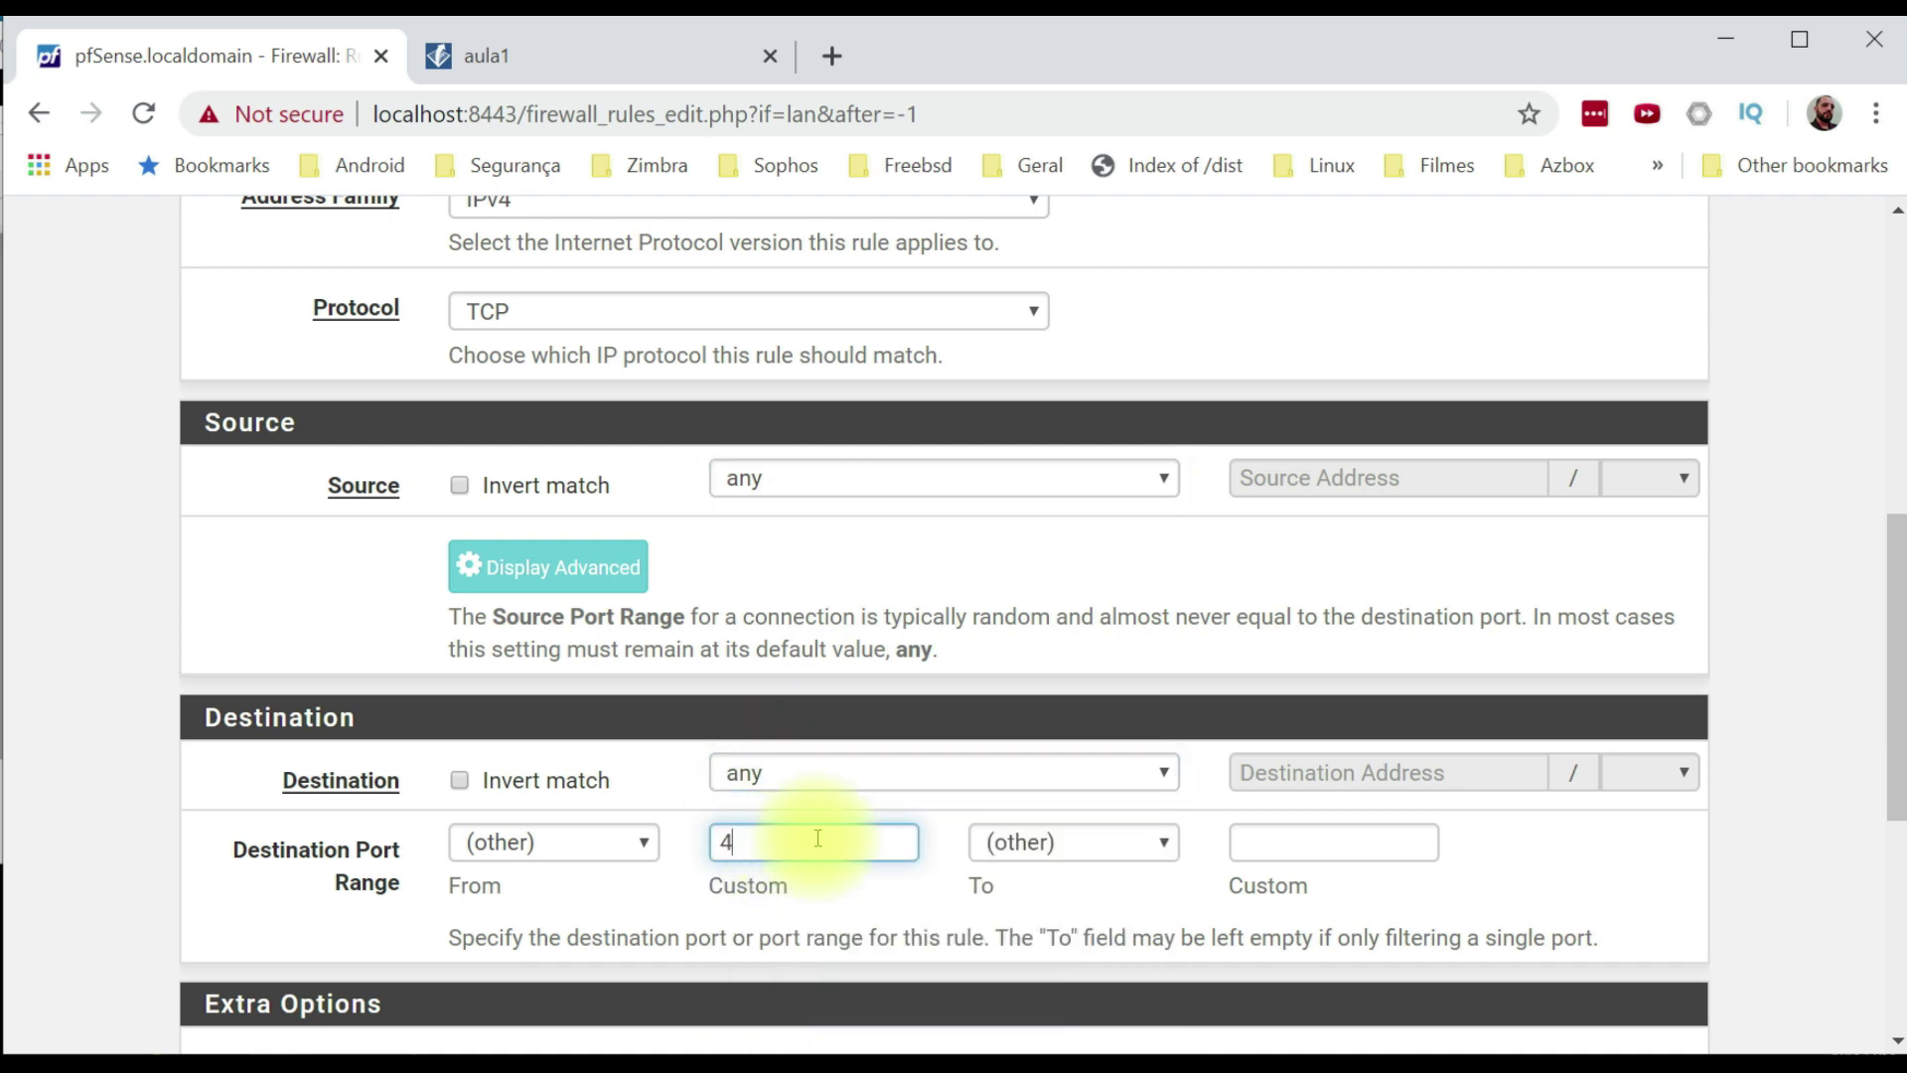
click(1244, 838)
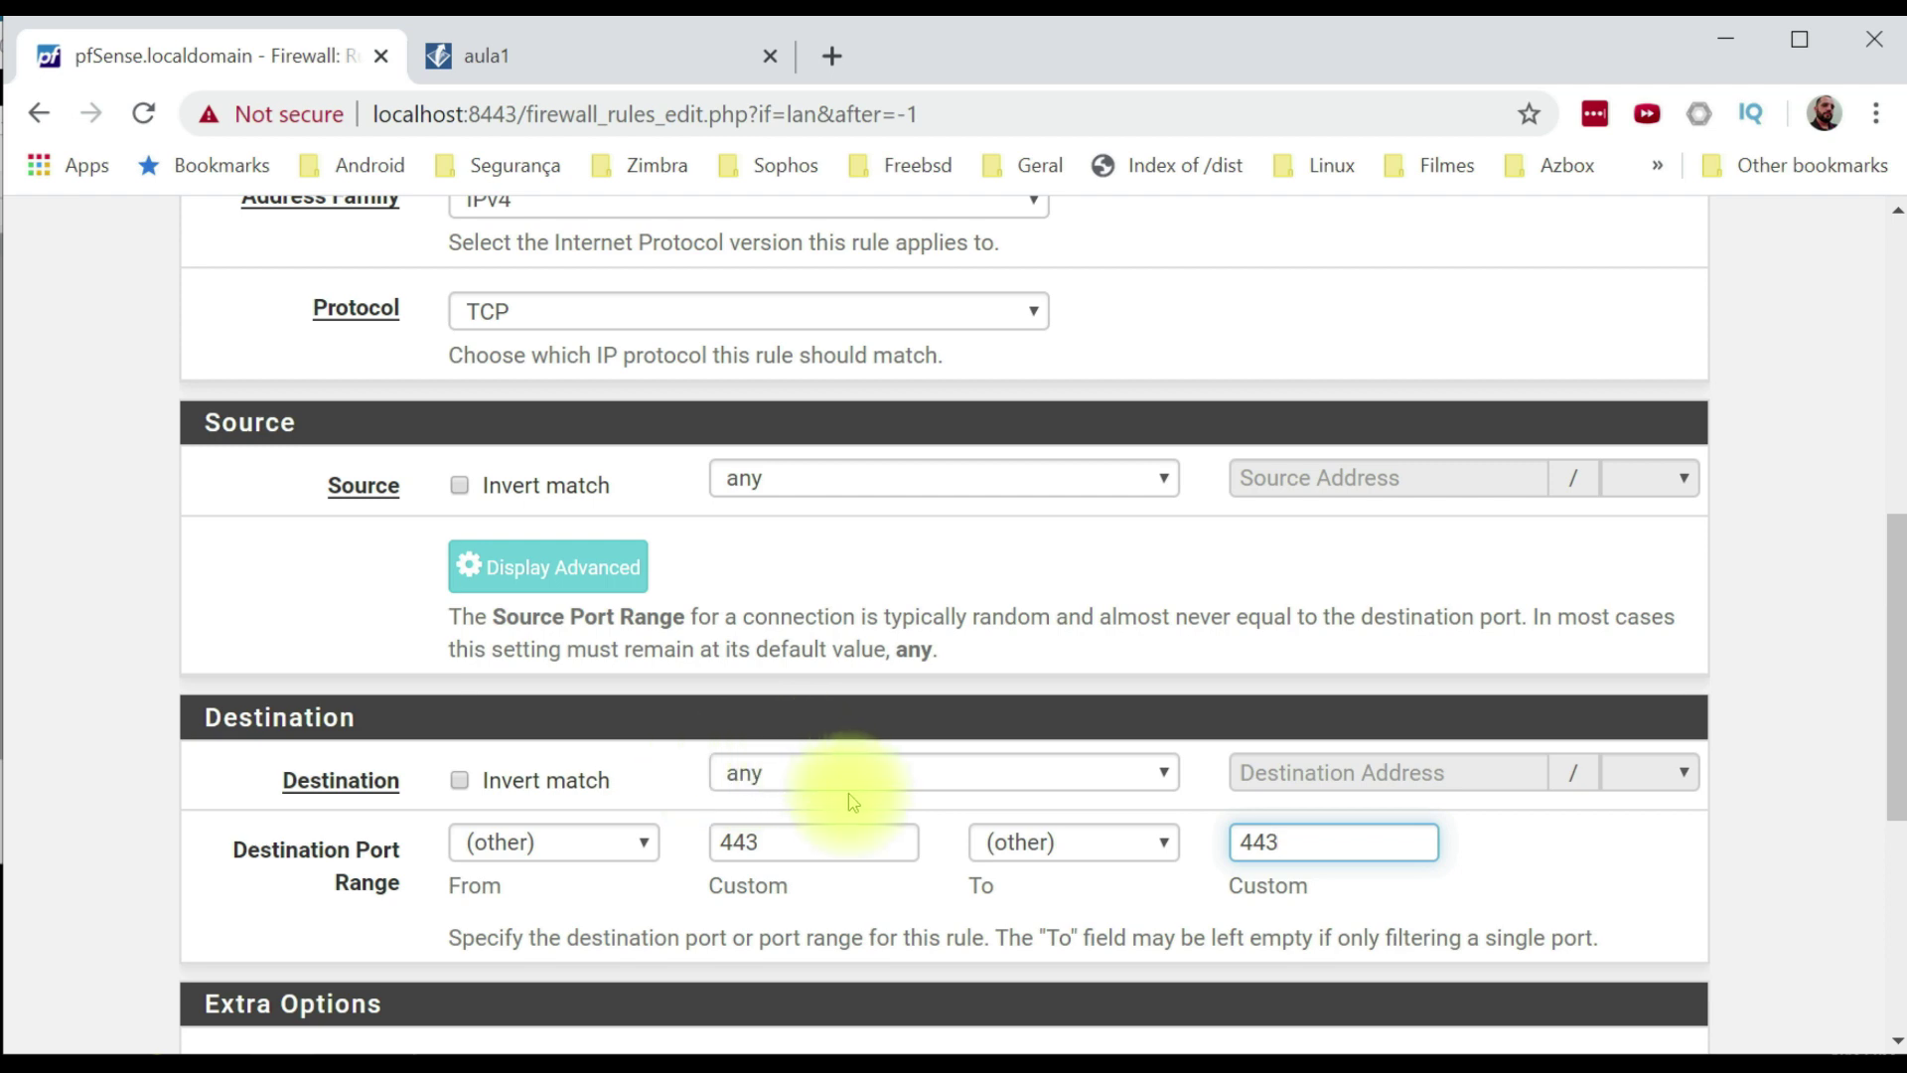
scroll(851, 790, down, 3)
scroll(851, 789, down, 3)
click(519, 878)
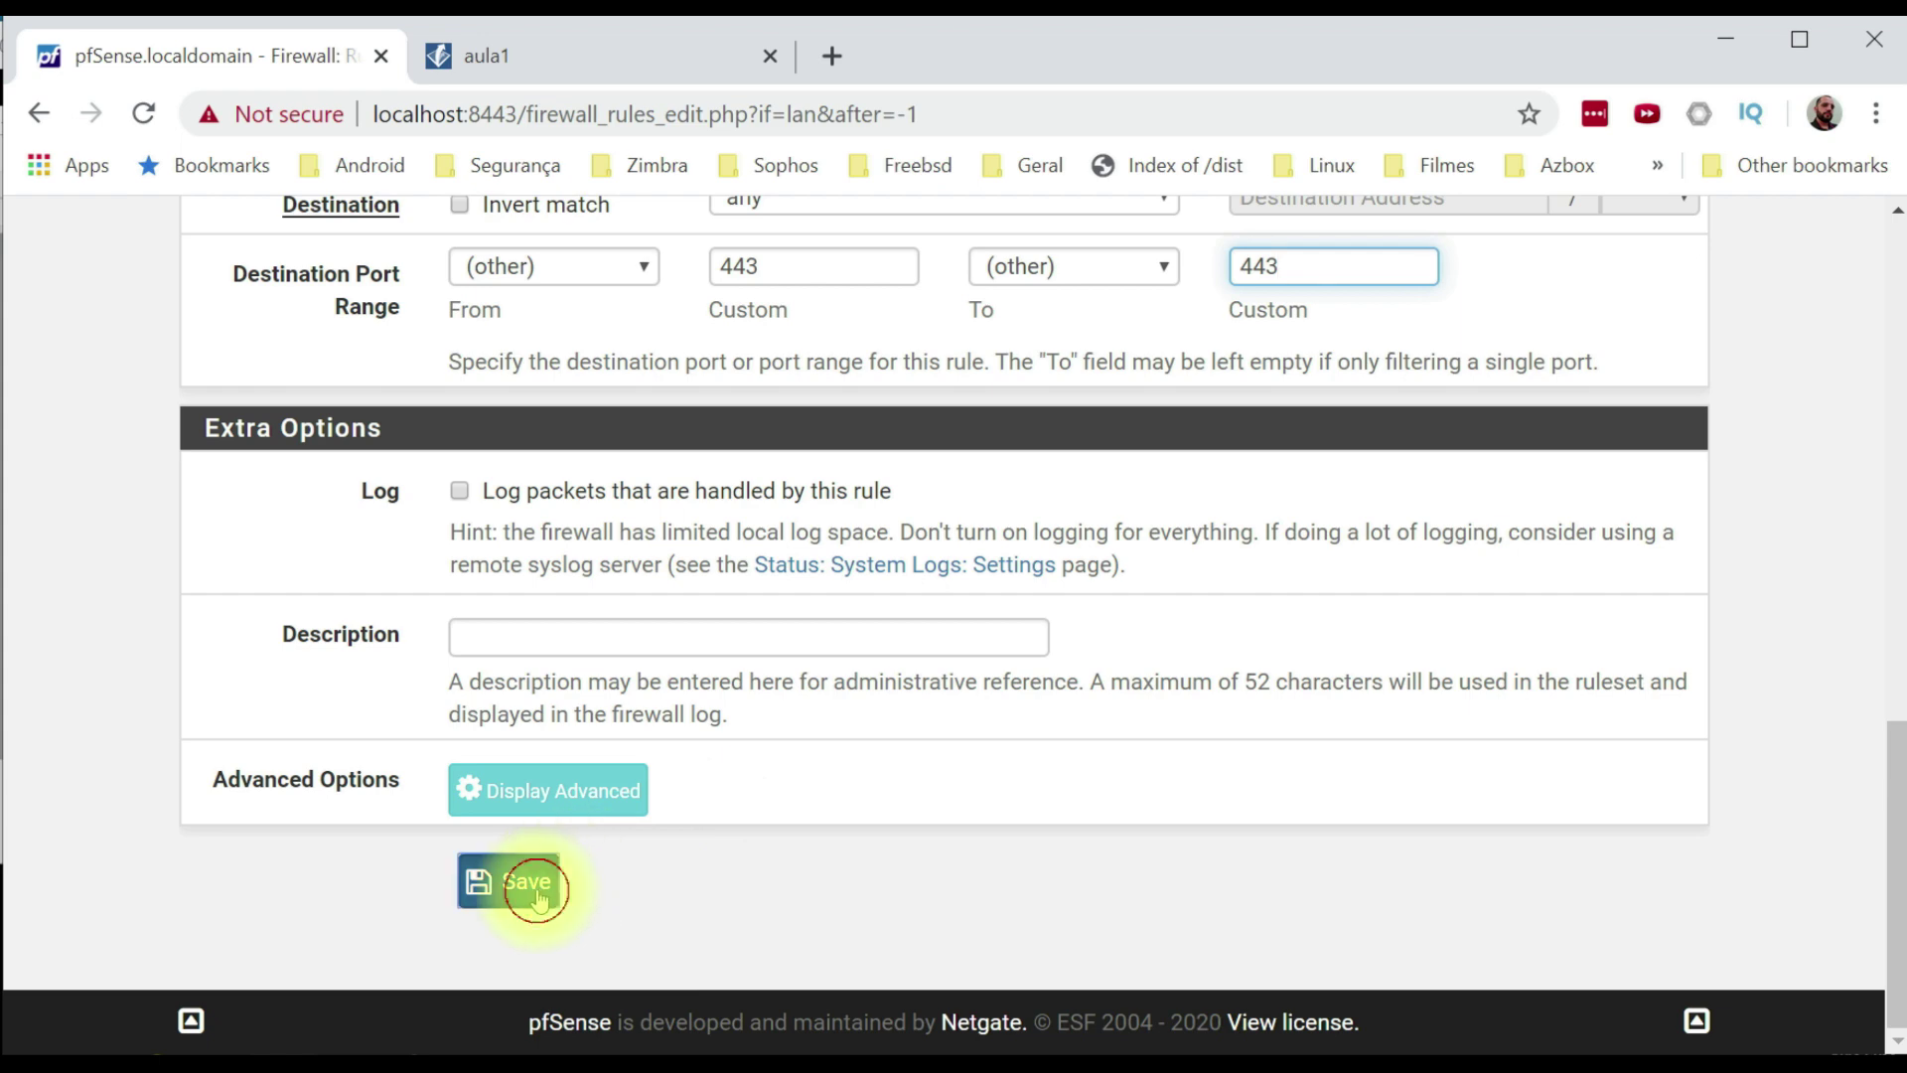
Add a TCP pass rule at the top of the LAN list for destination port 80 to 80, save it and apply the changes.
click(1196, 830)
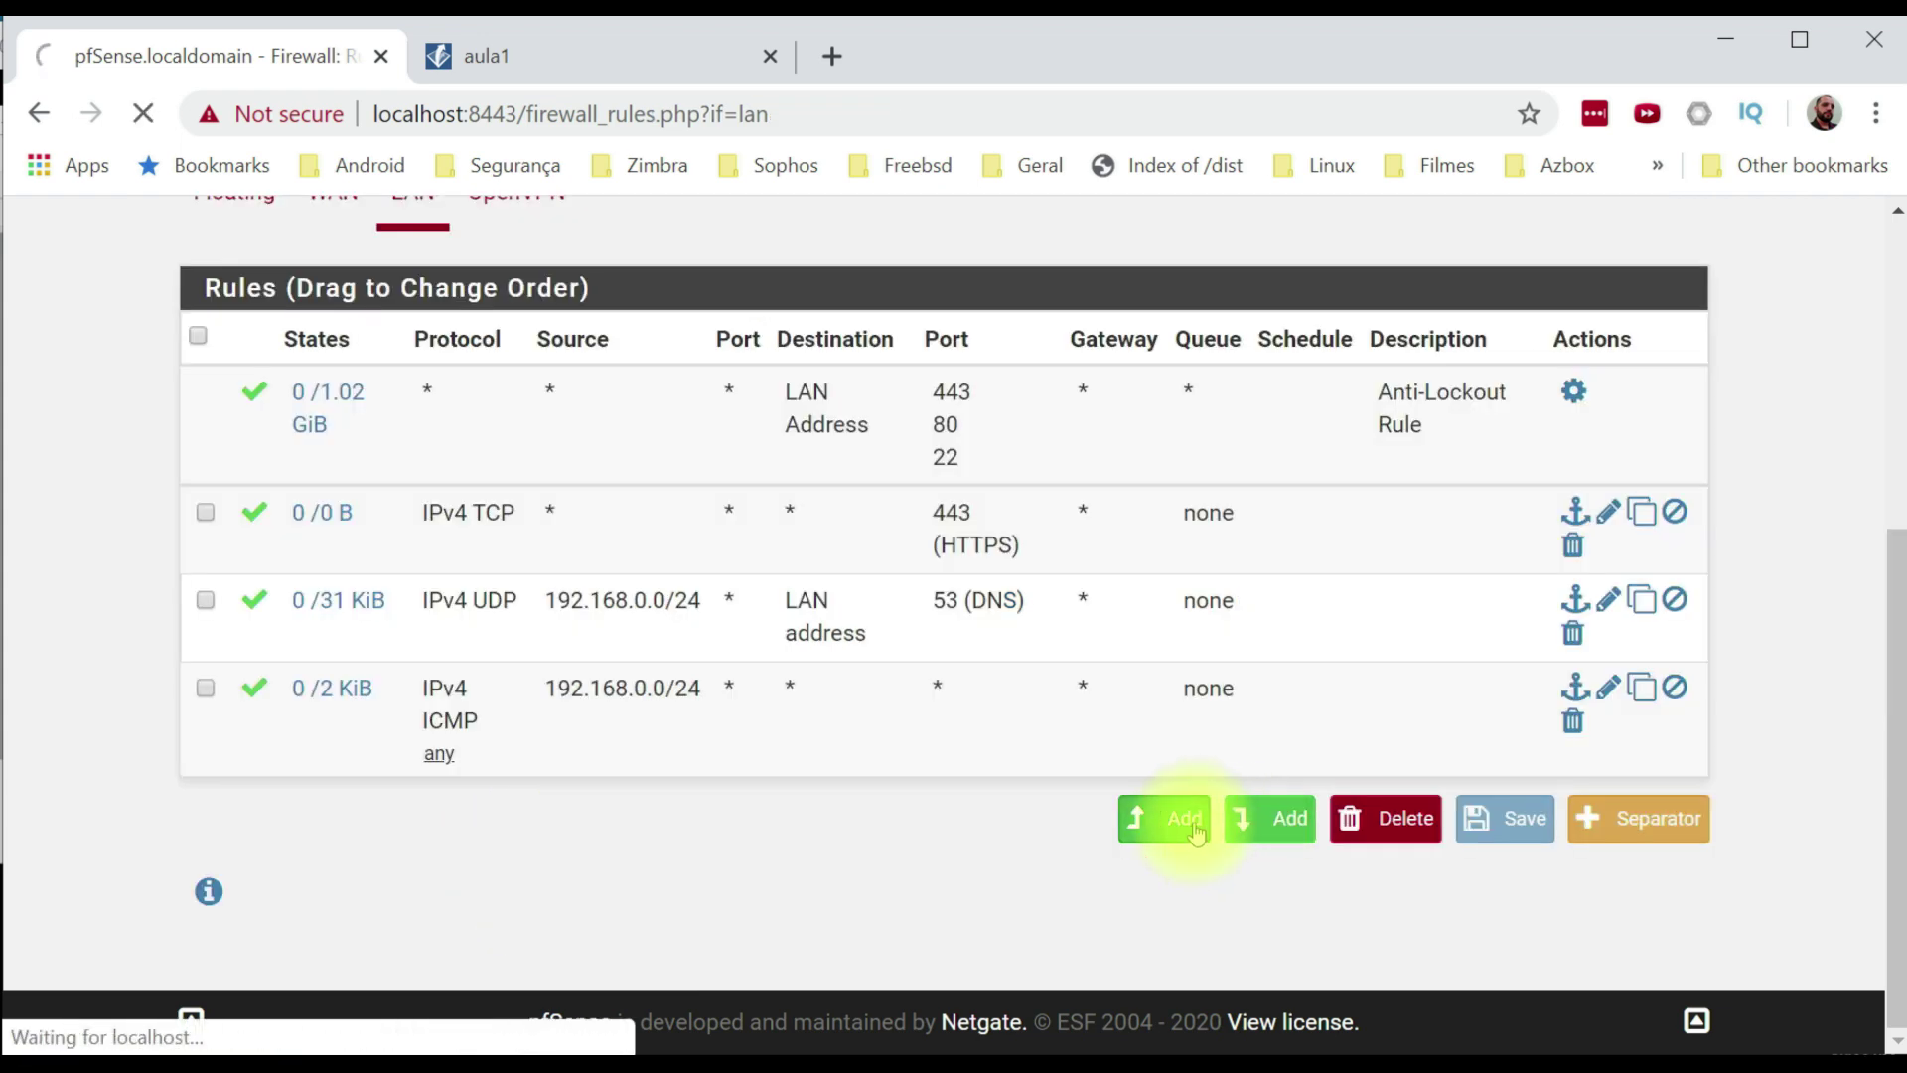
scroll(735, 685, down, 5)
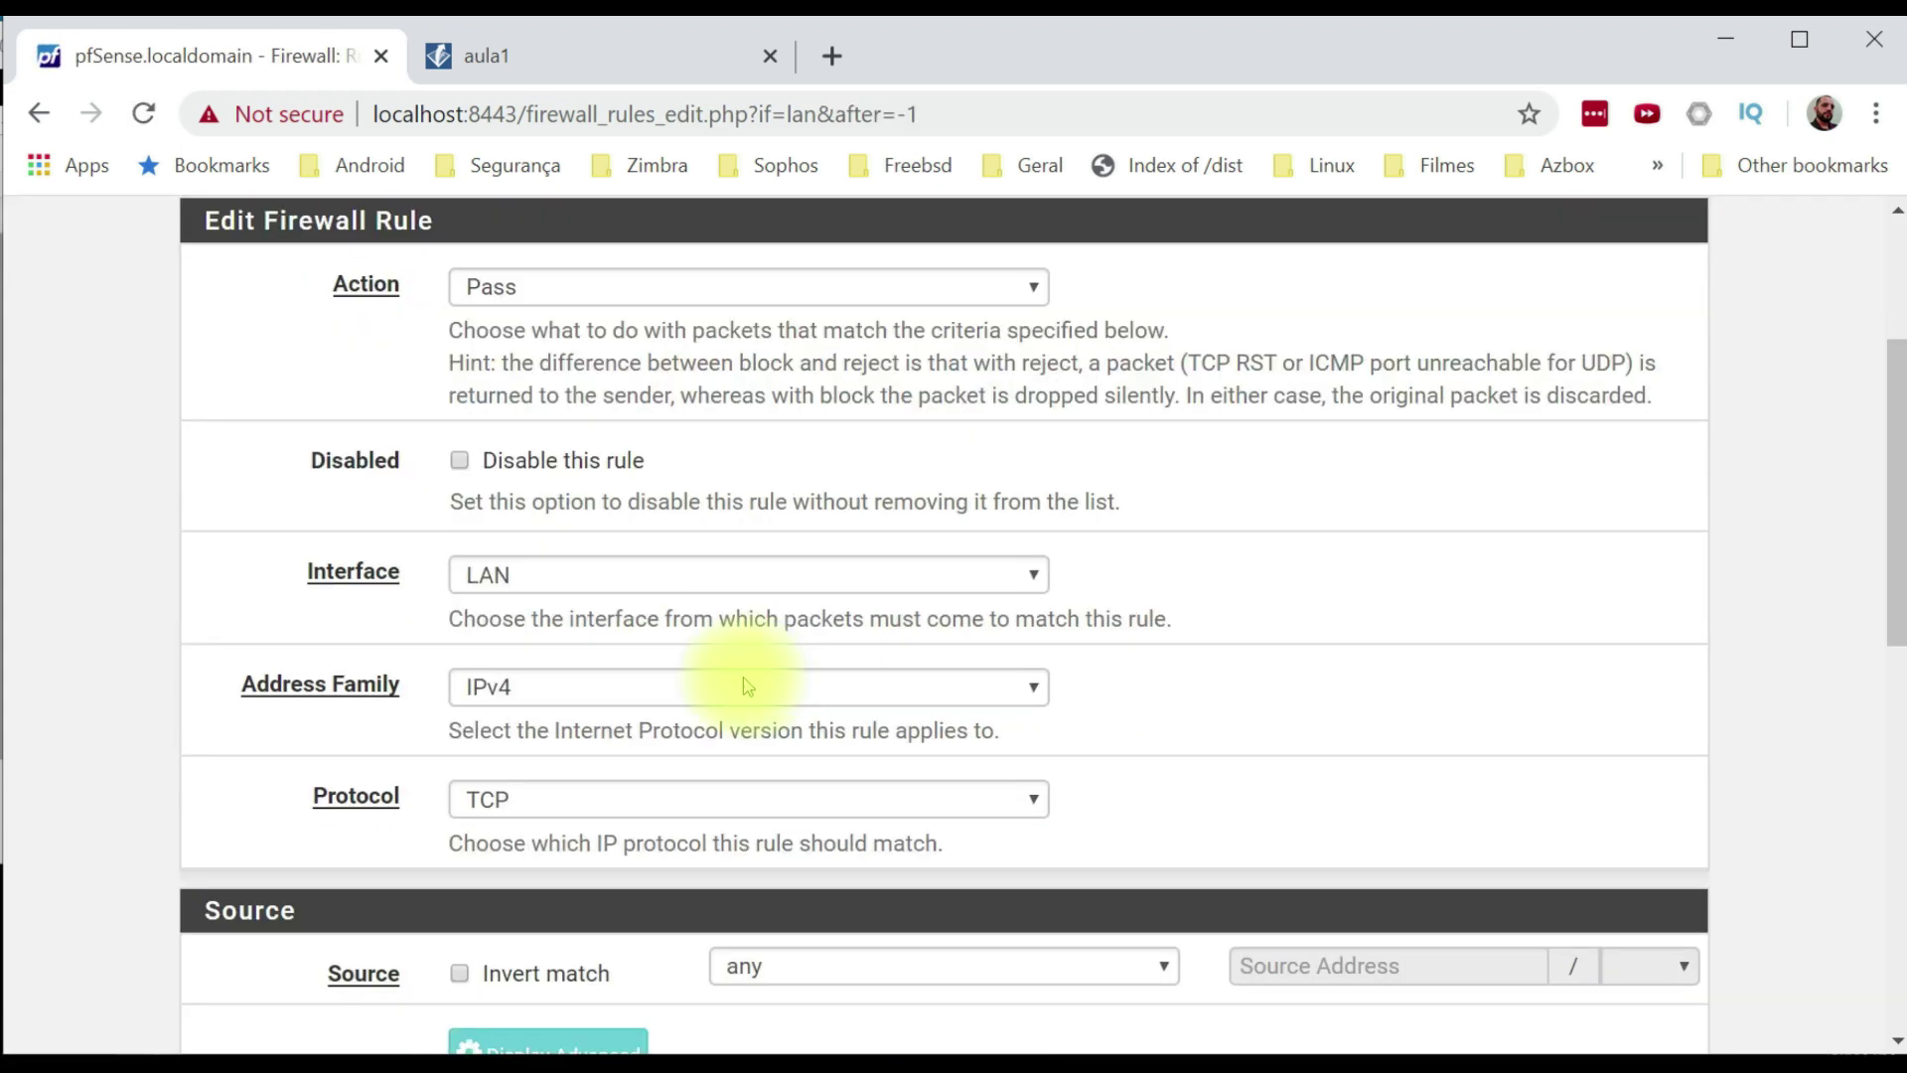
scroll(918, 829, down, 5)
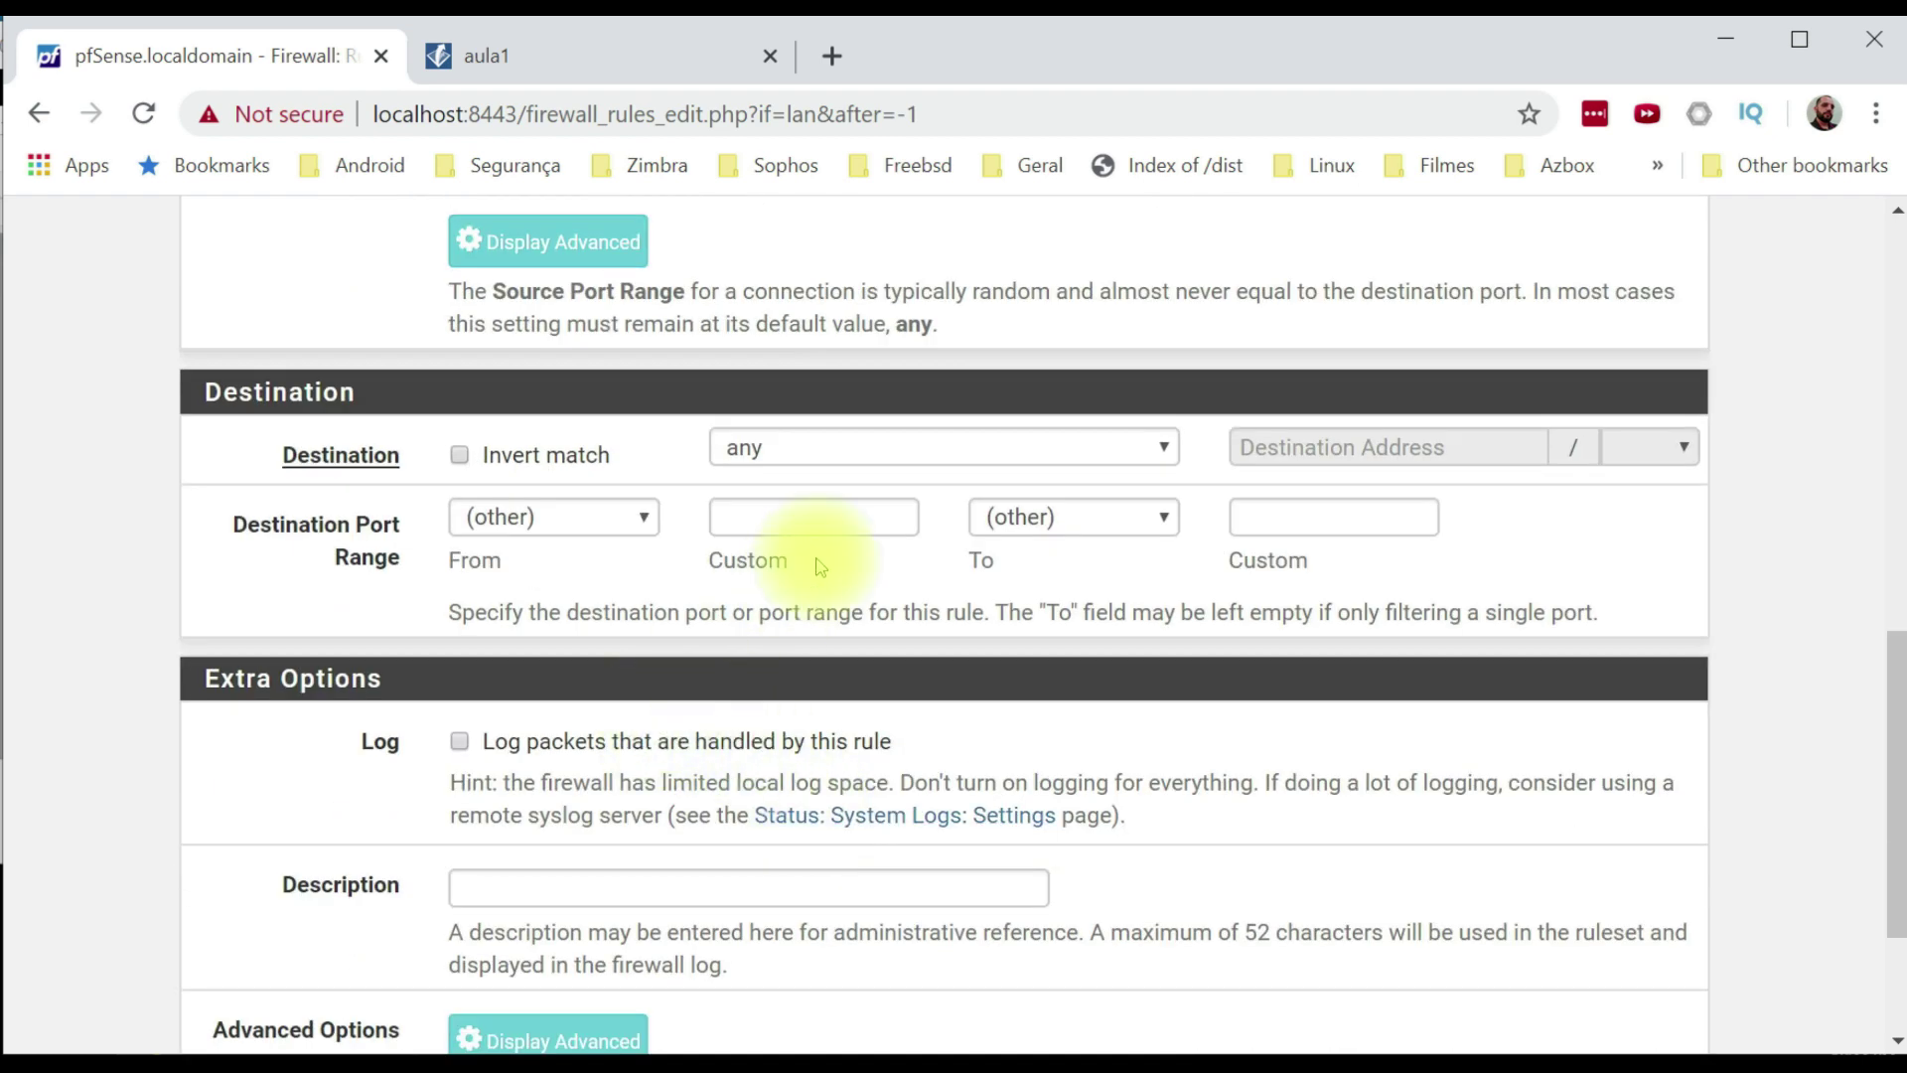
click(794, 520)
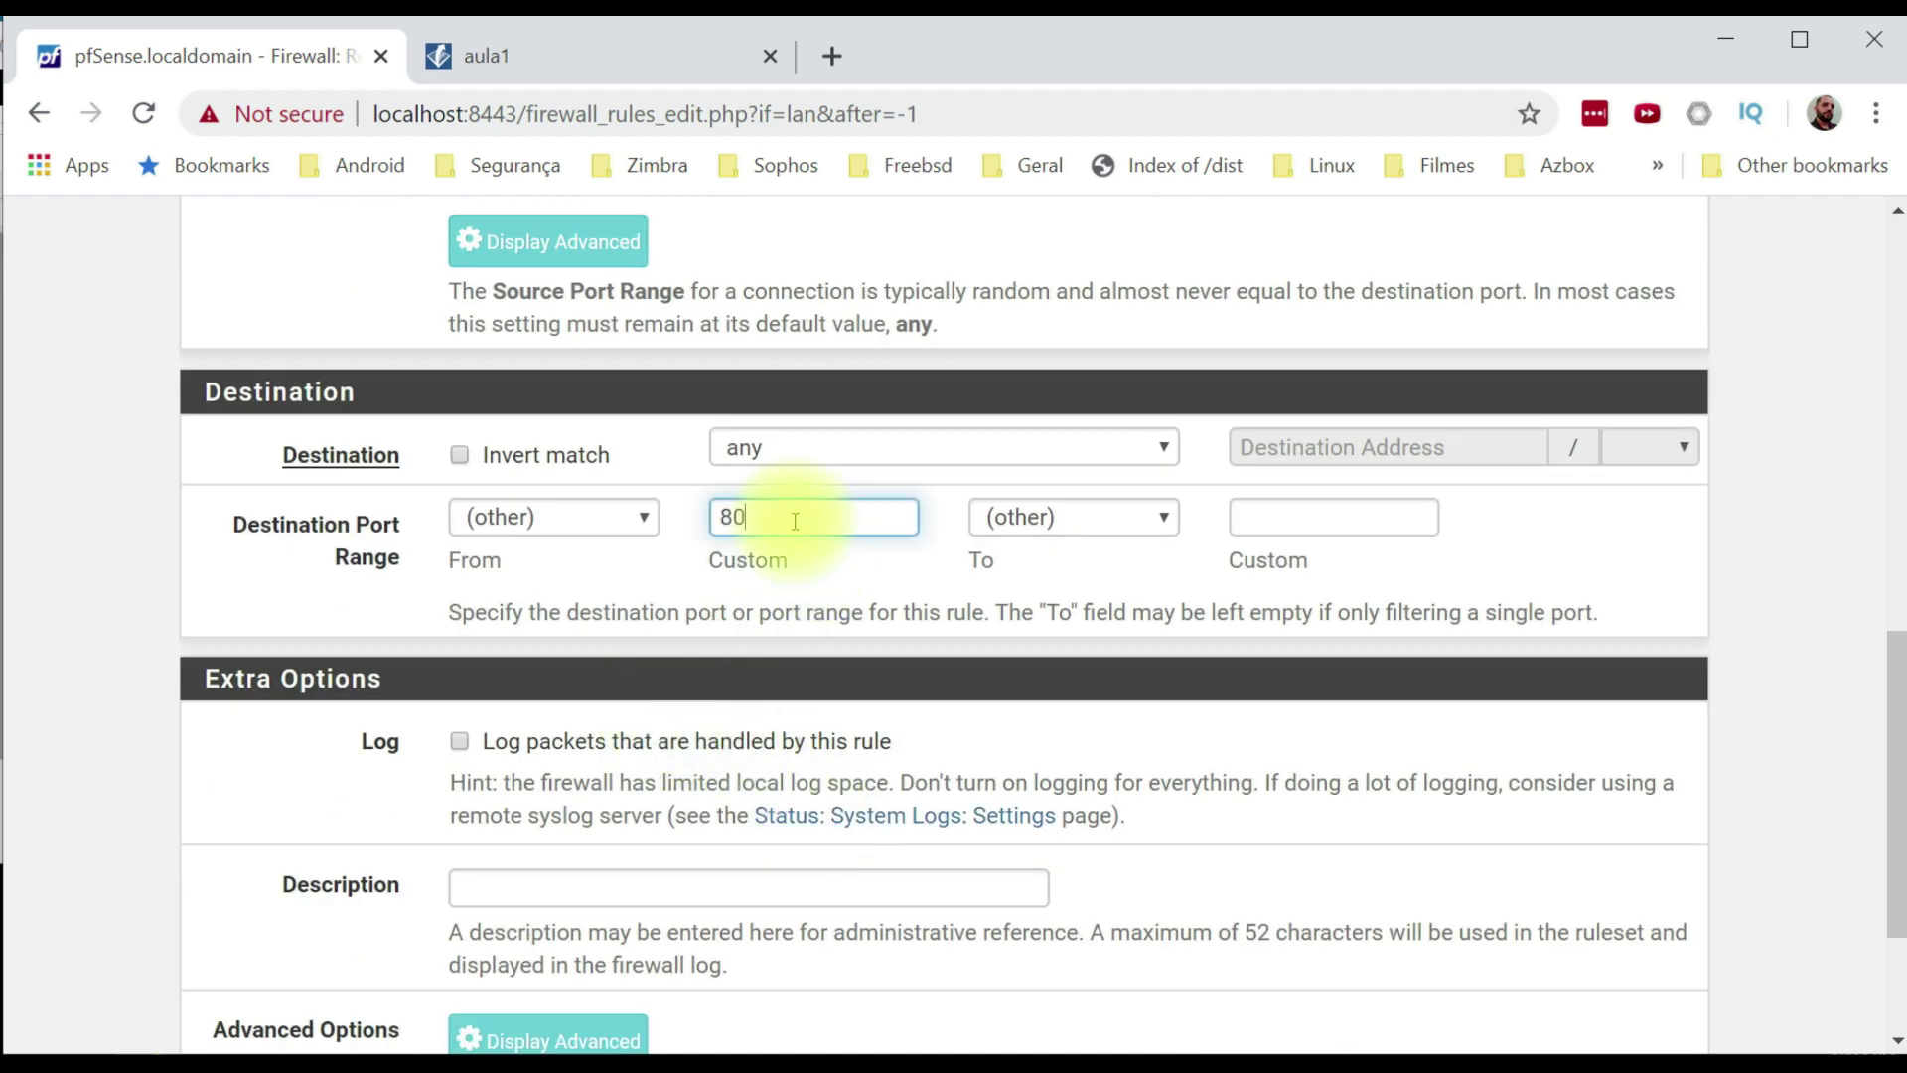
click(1241, 525)
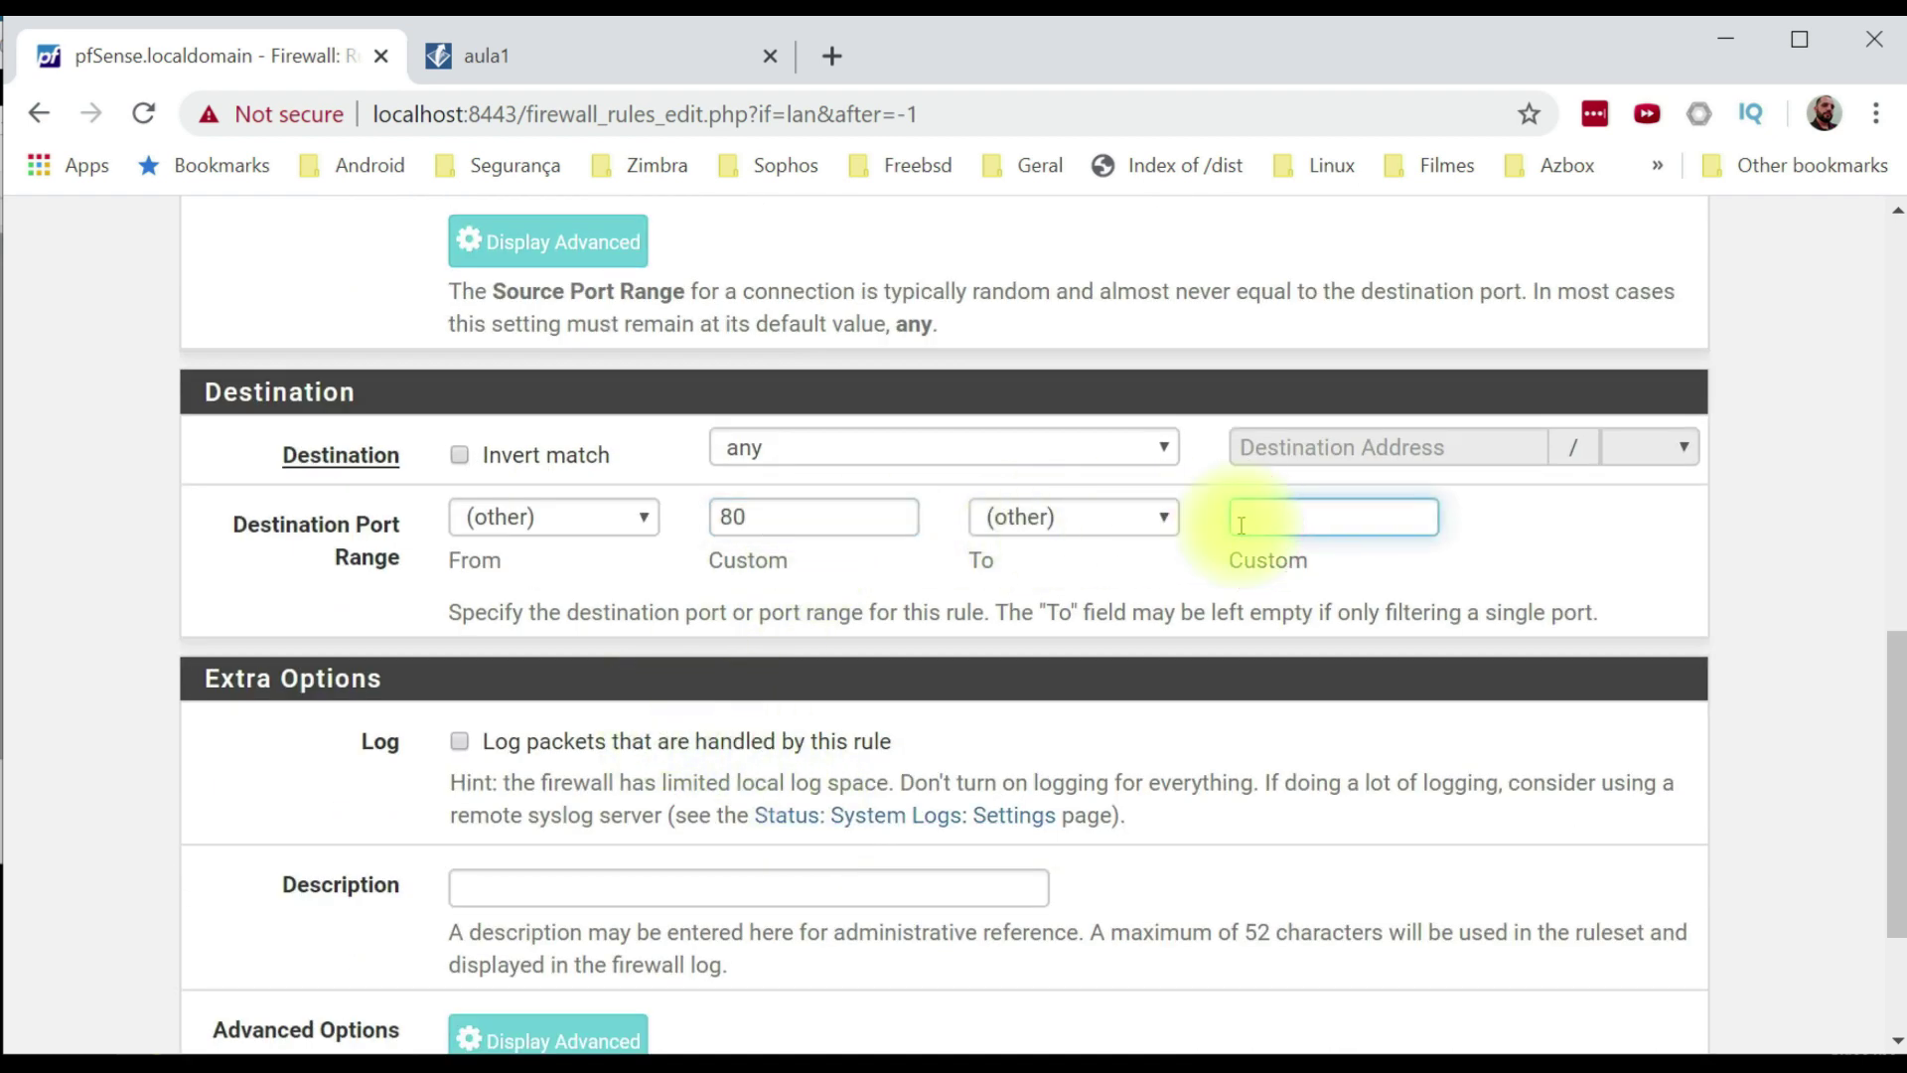
text(80)
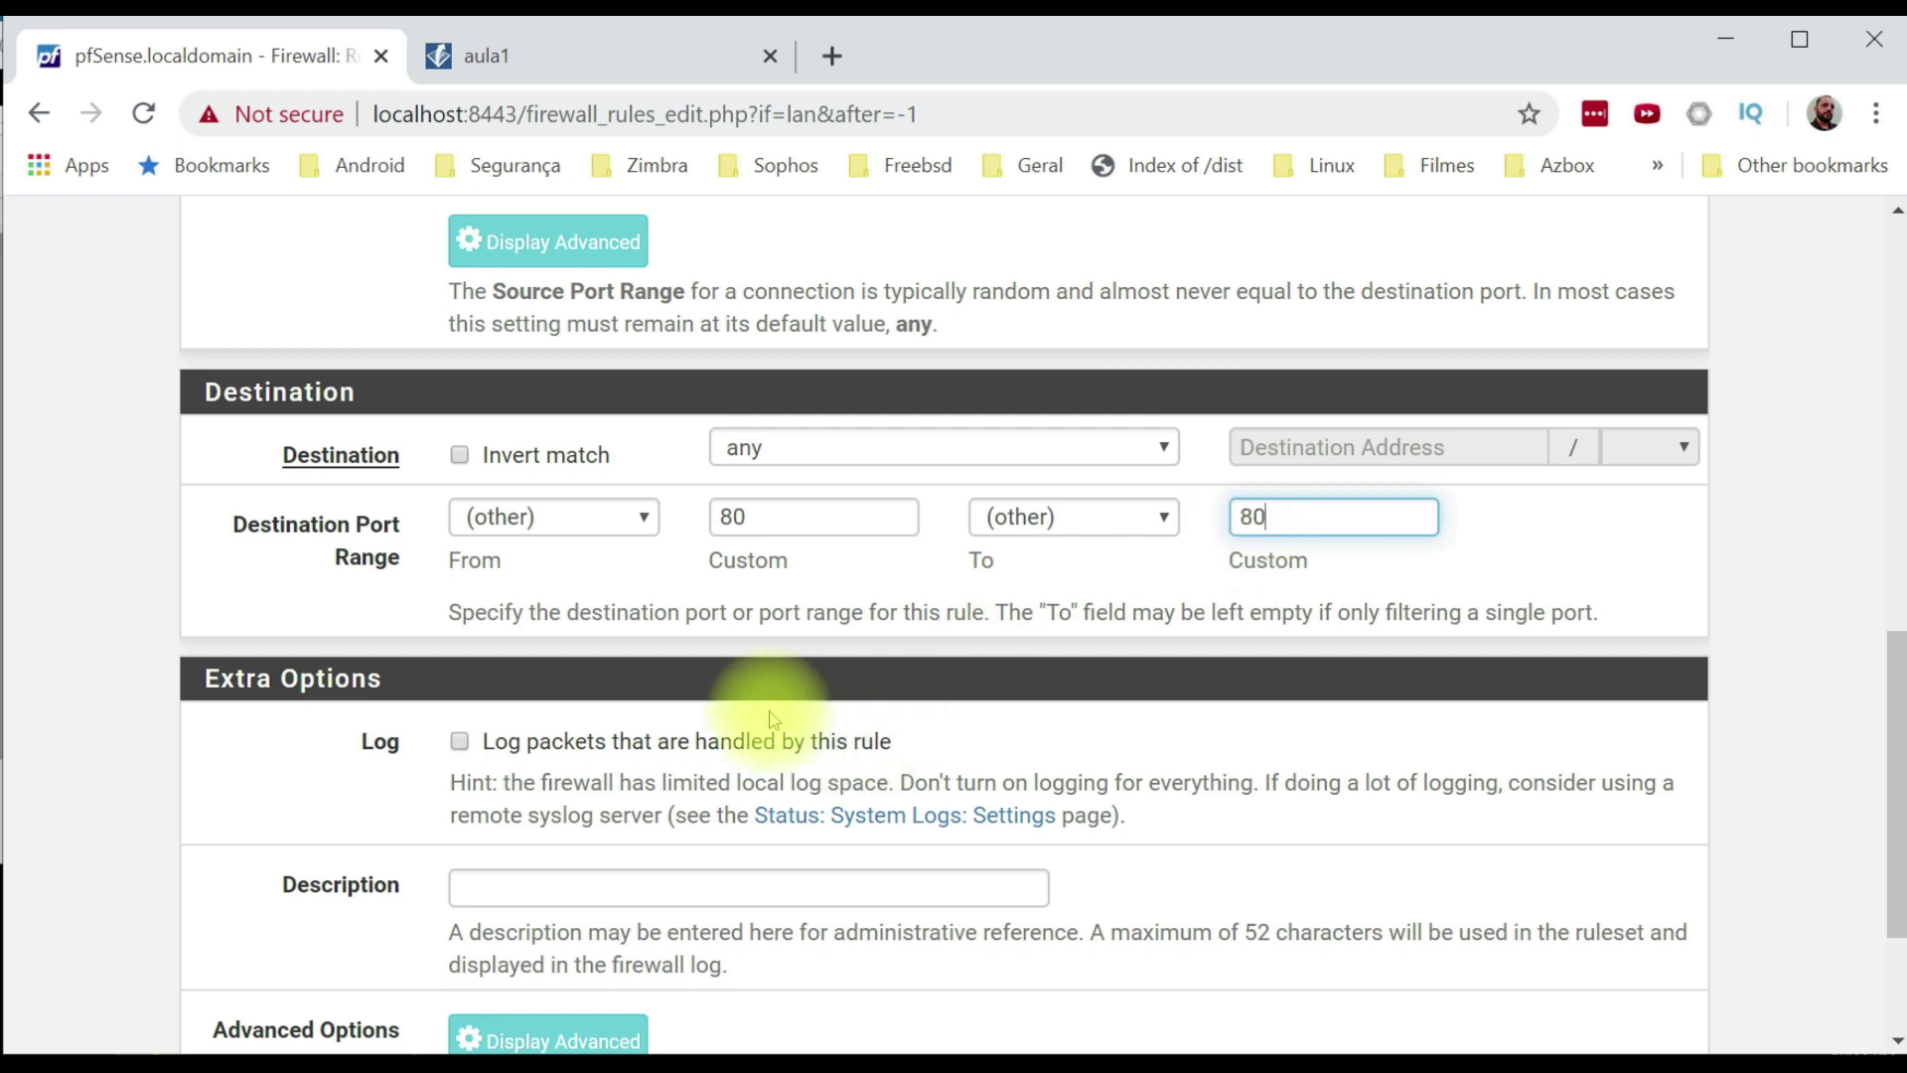
scroll(695, 695, down, 3)
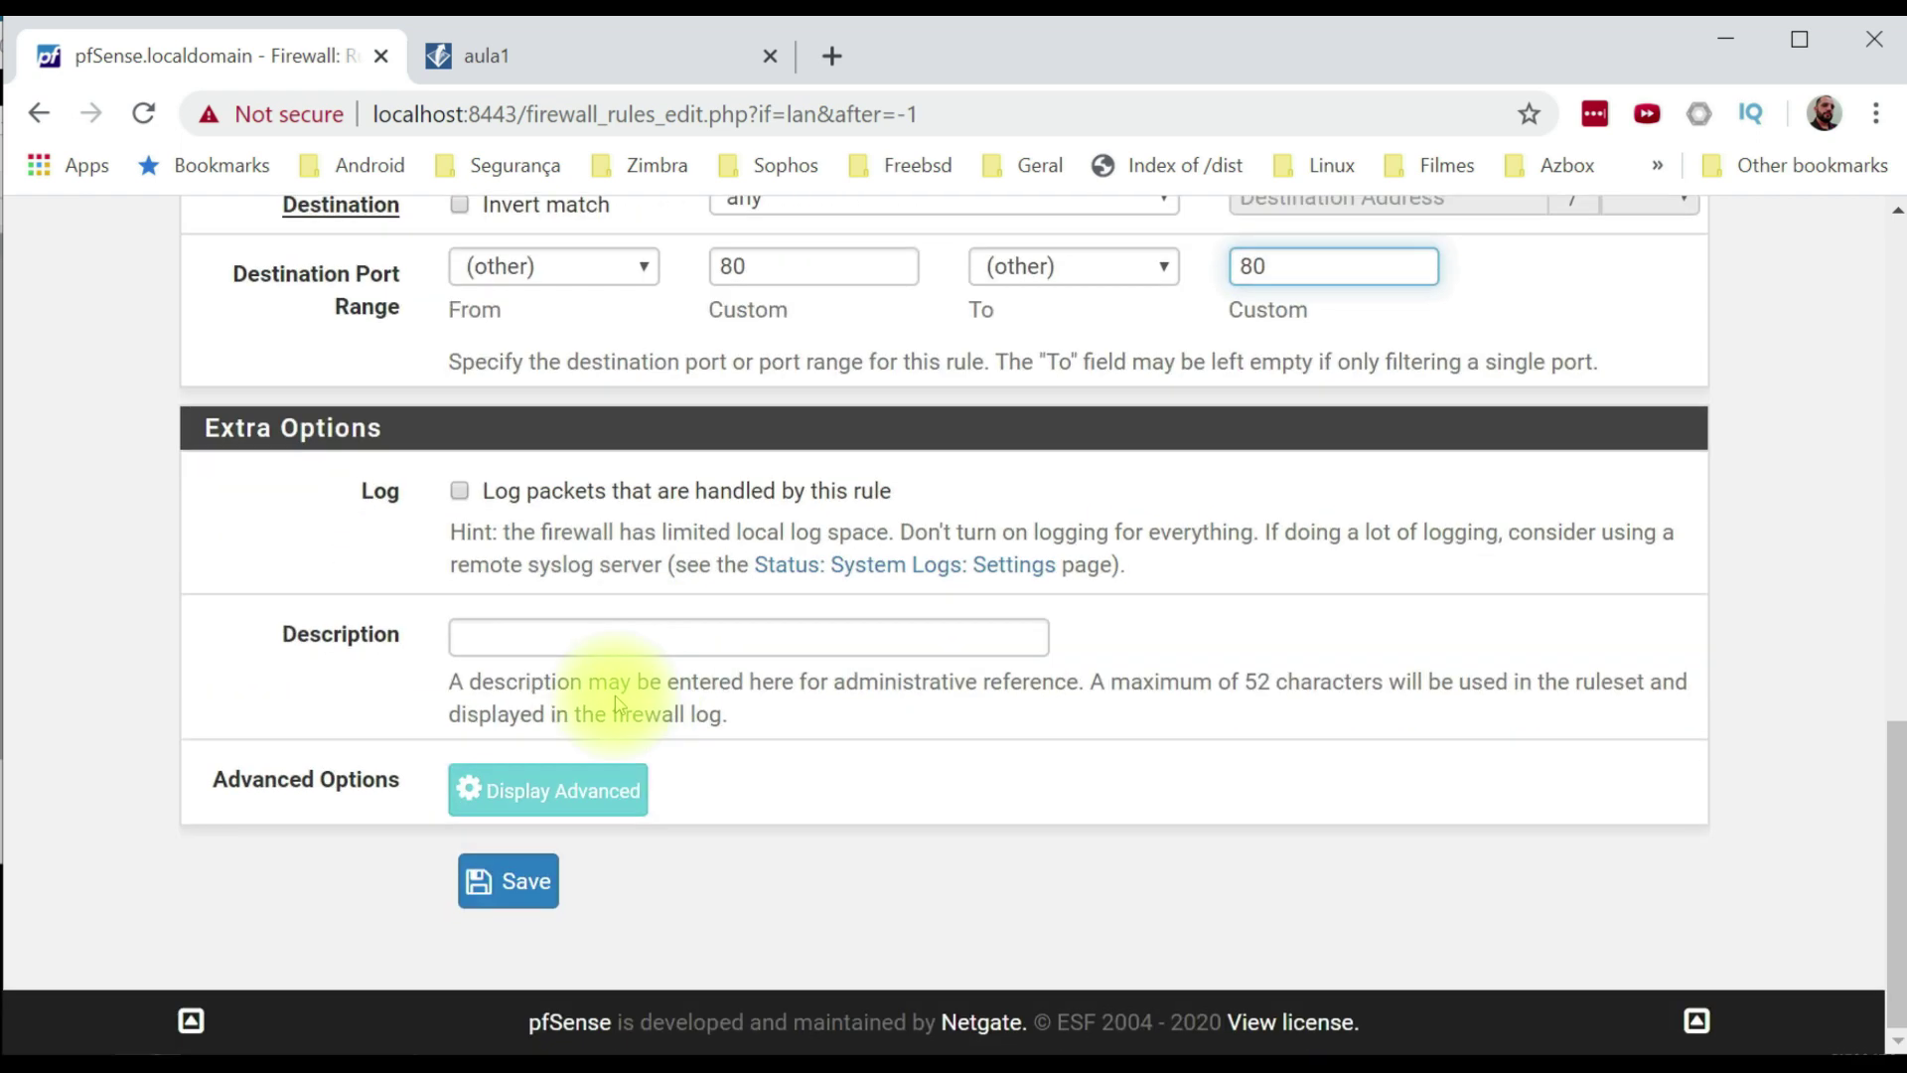
click(529, 880)
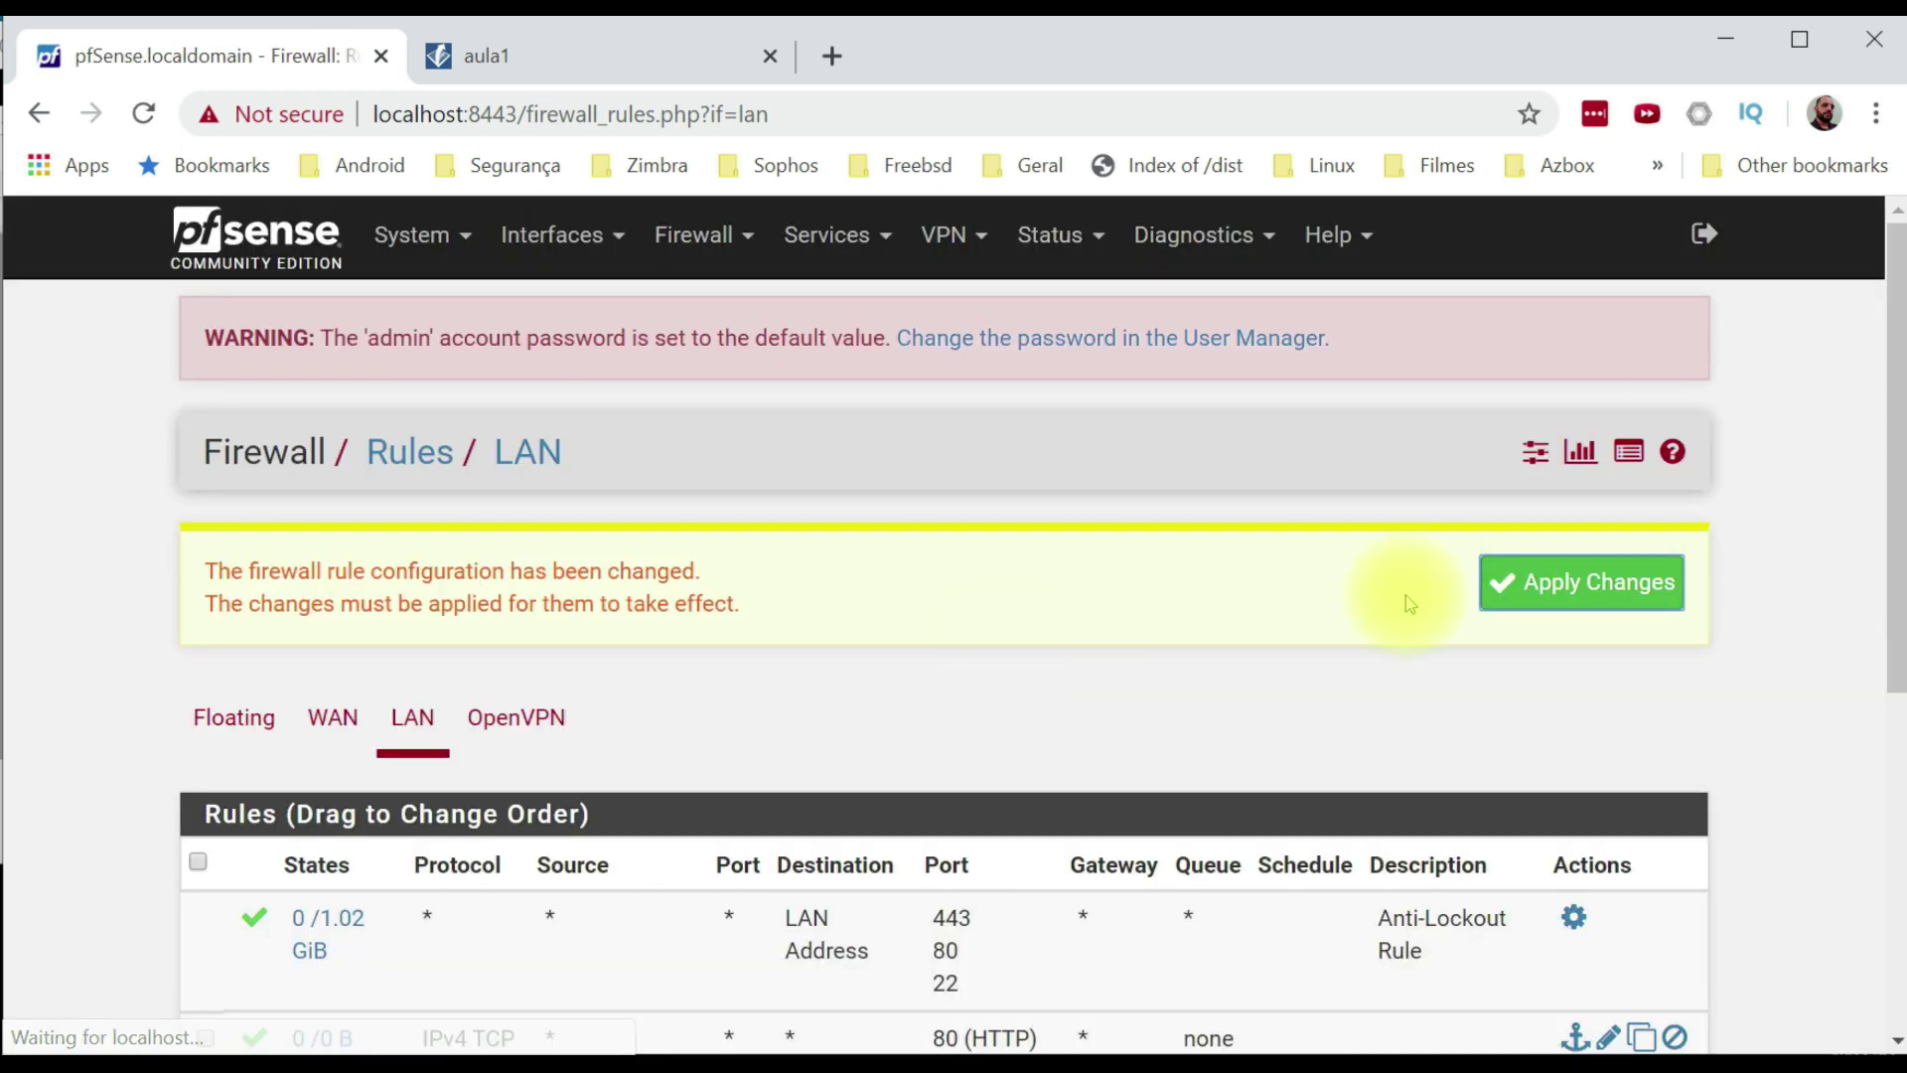
click(1569, 583)
scroll(756, 672, down, 4)
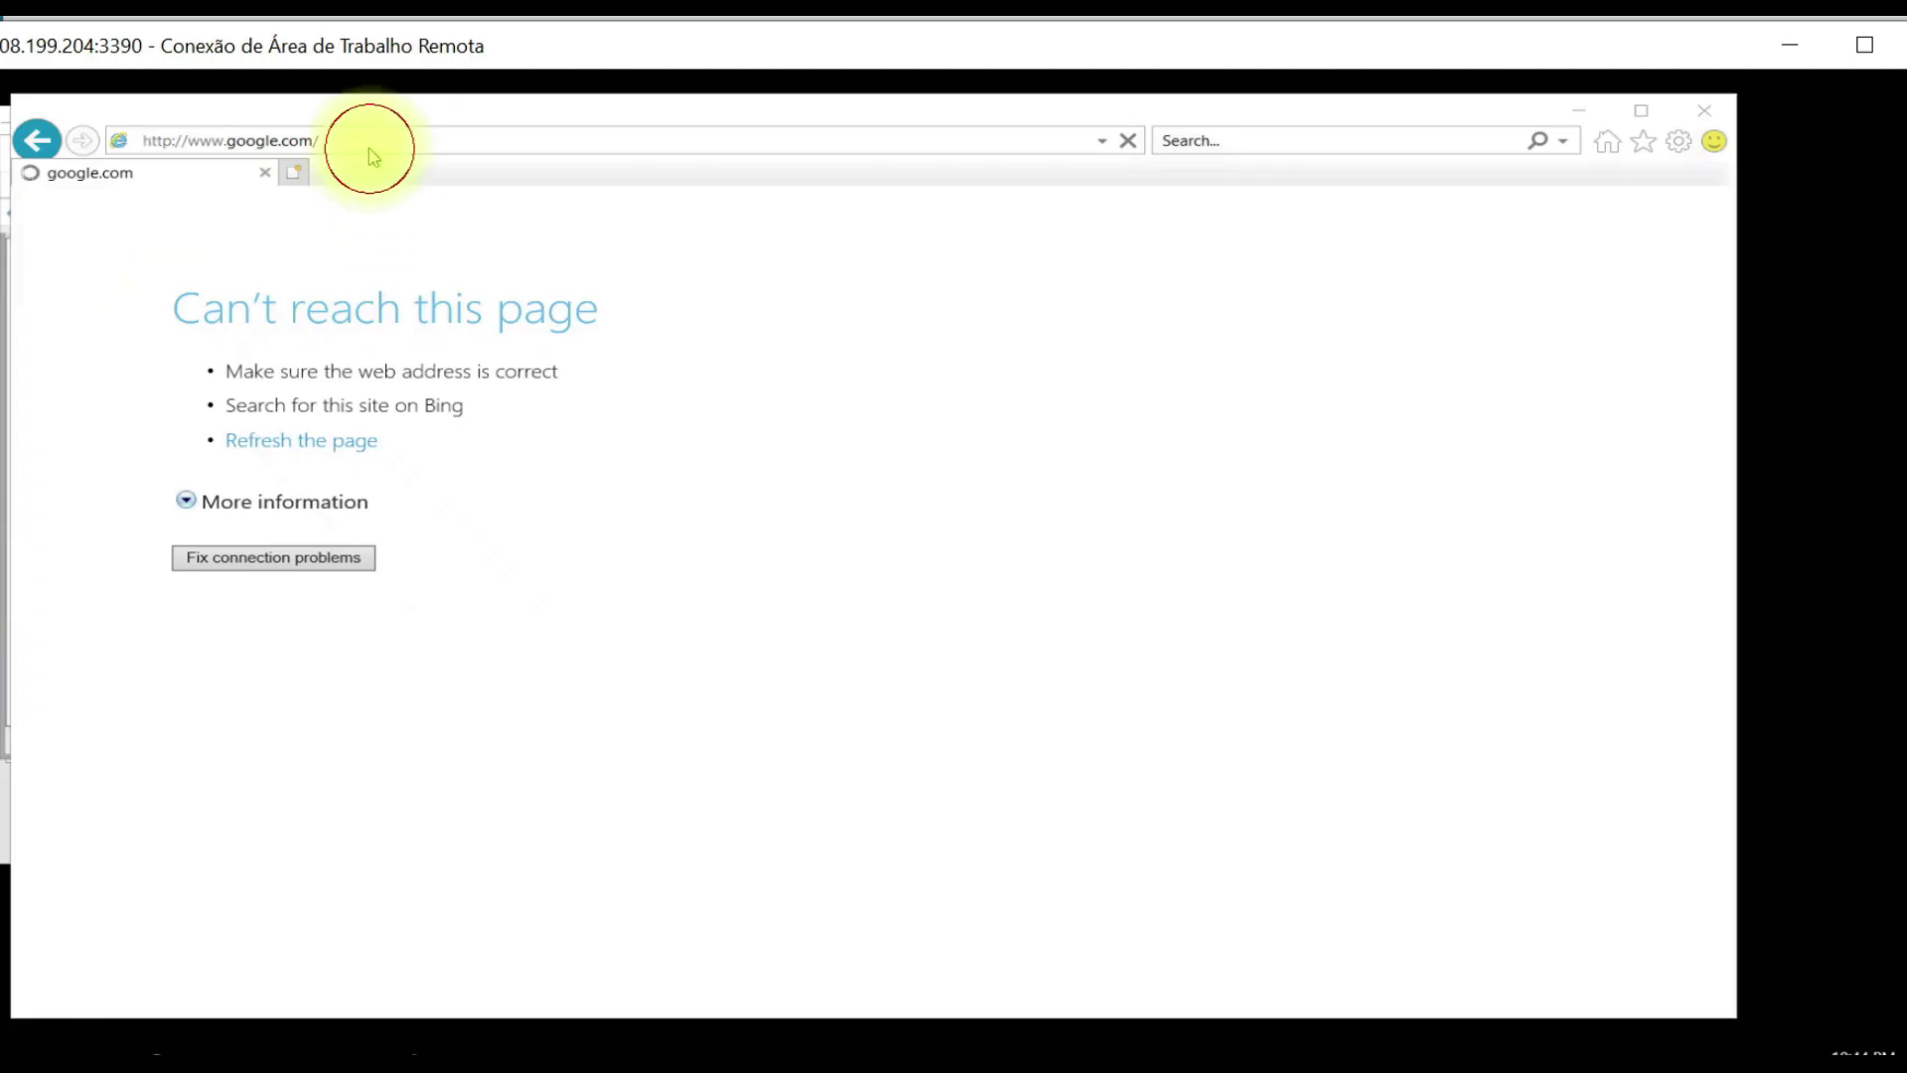
click(353, 143)
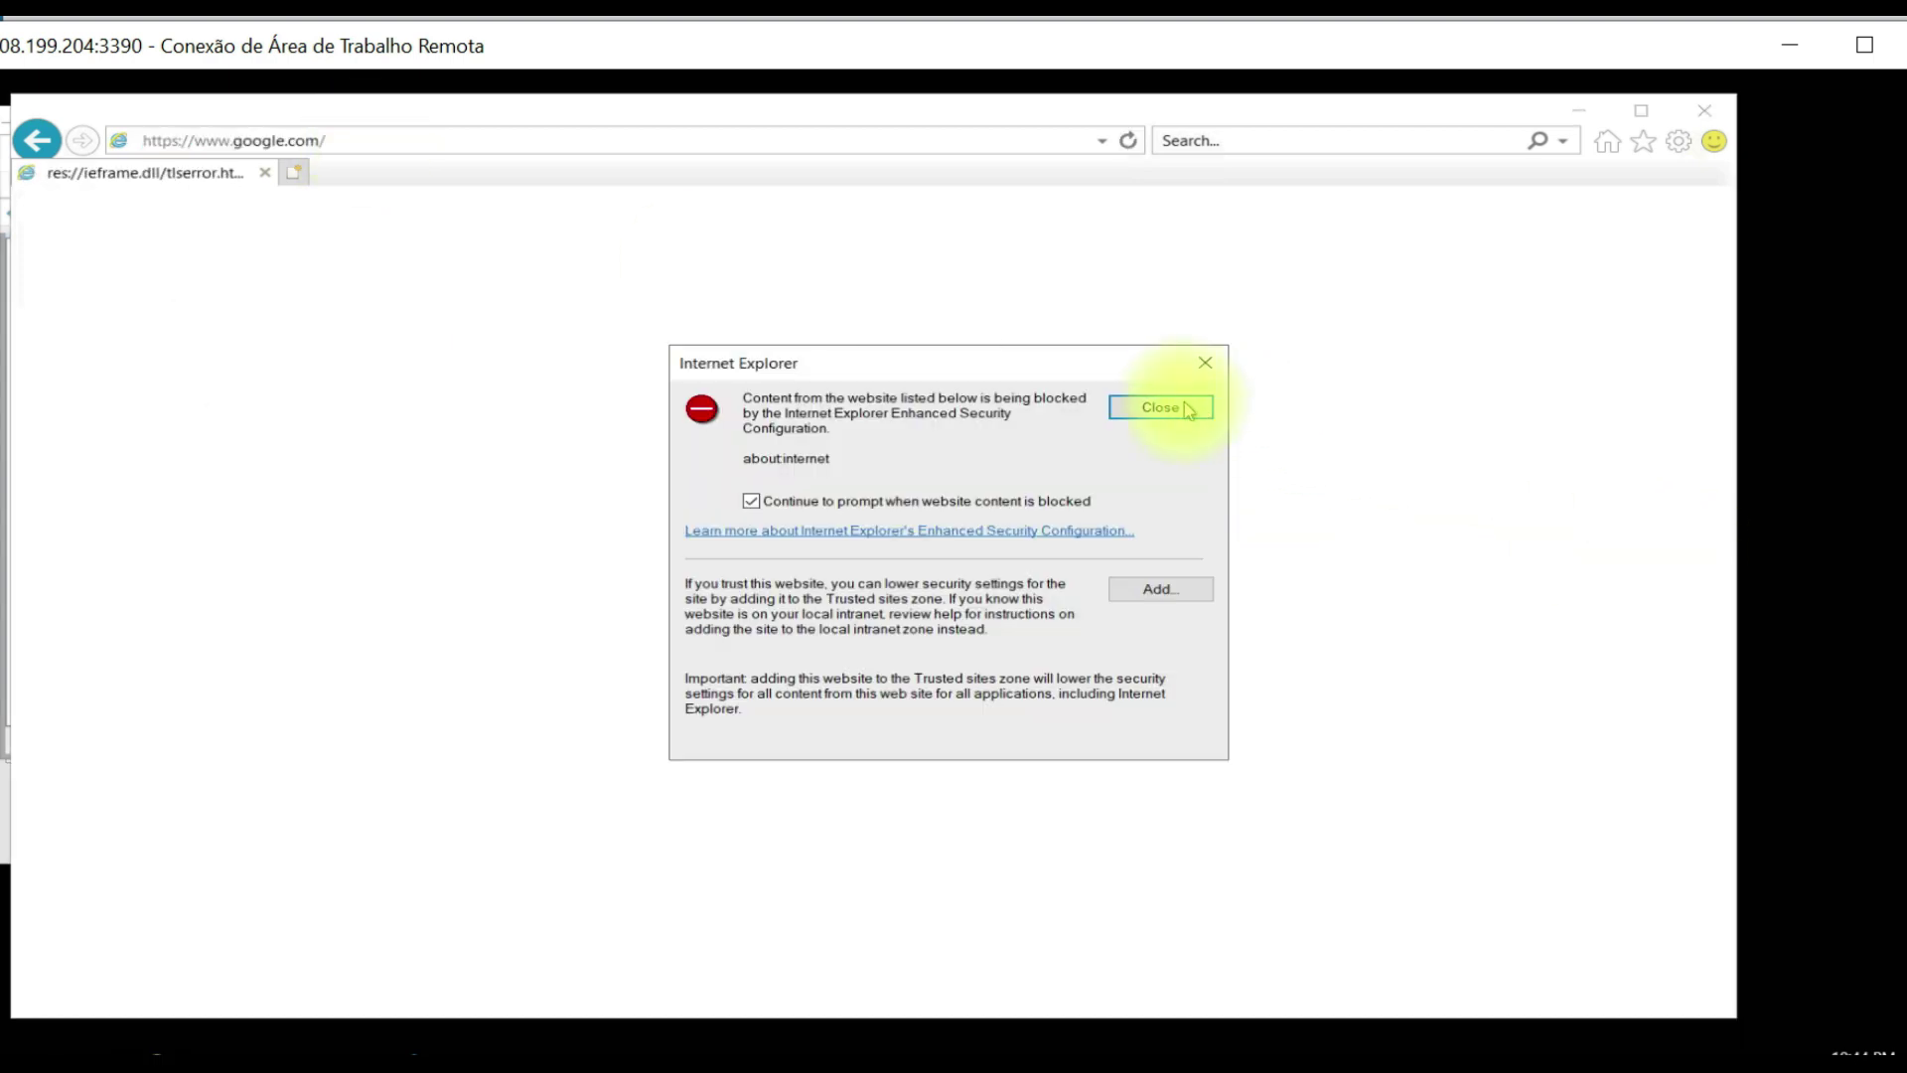
click(1160, 408)
click(354, 143)
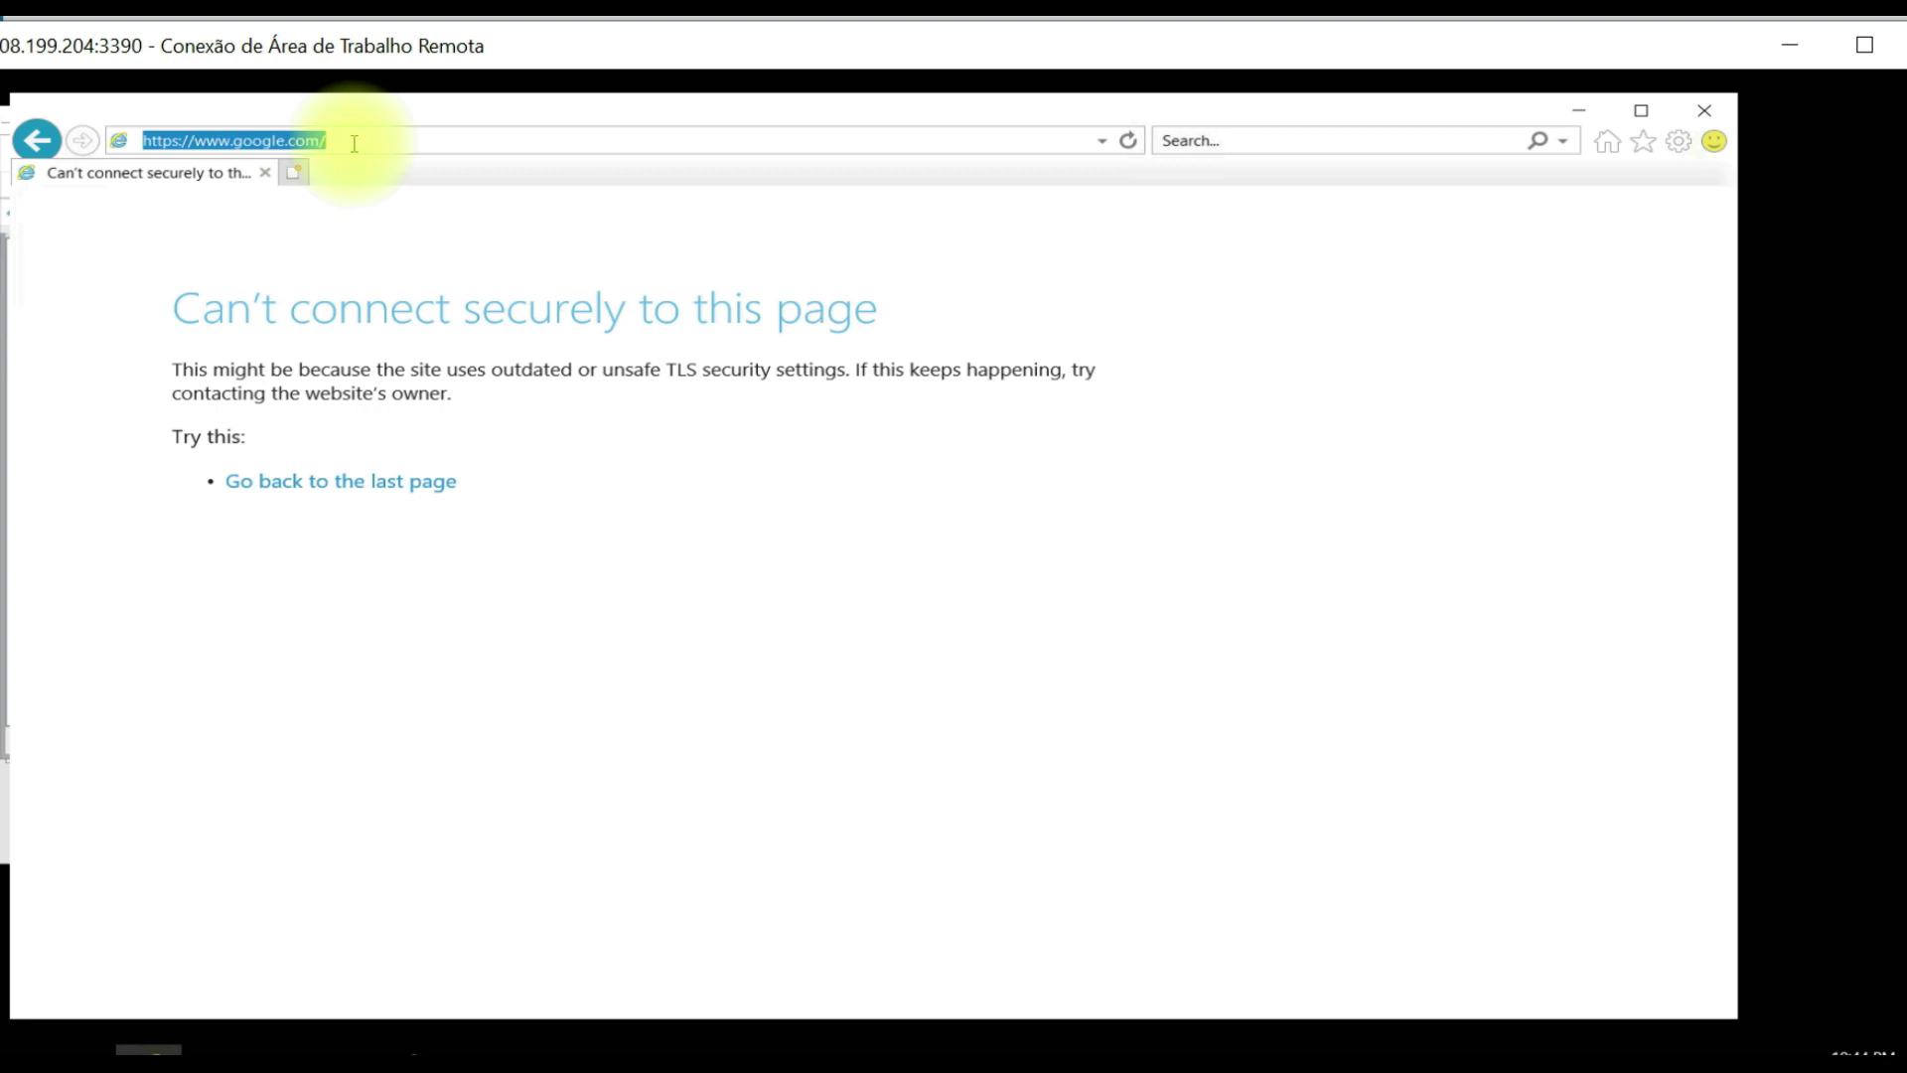
text(wwww)
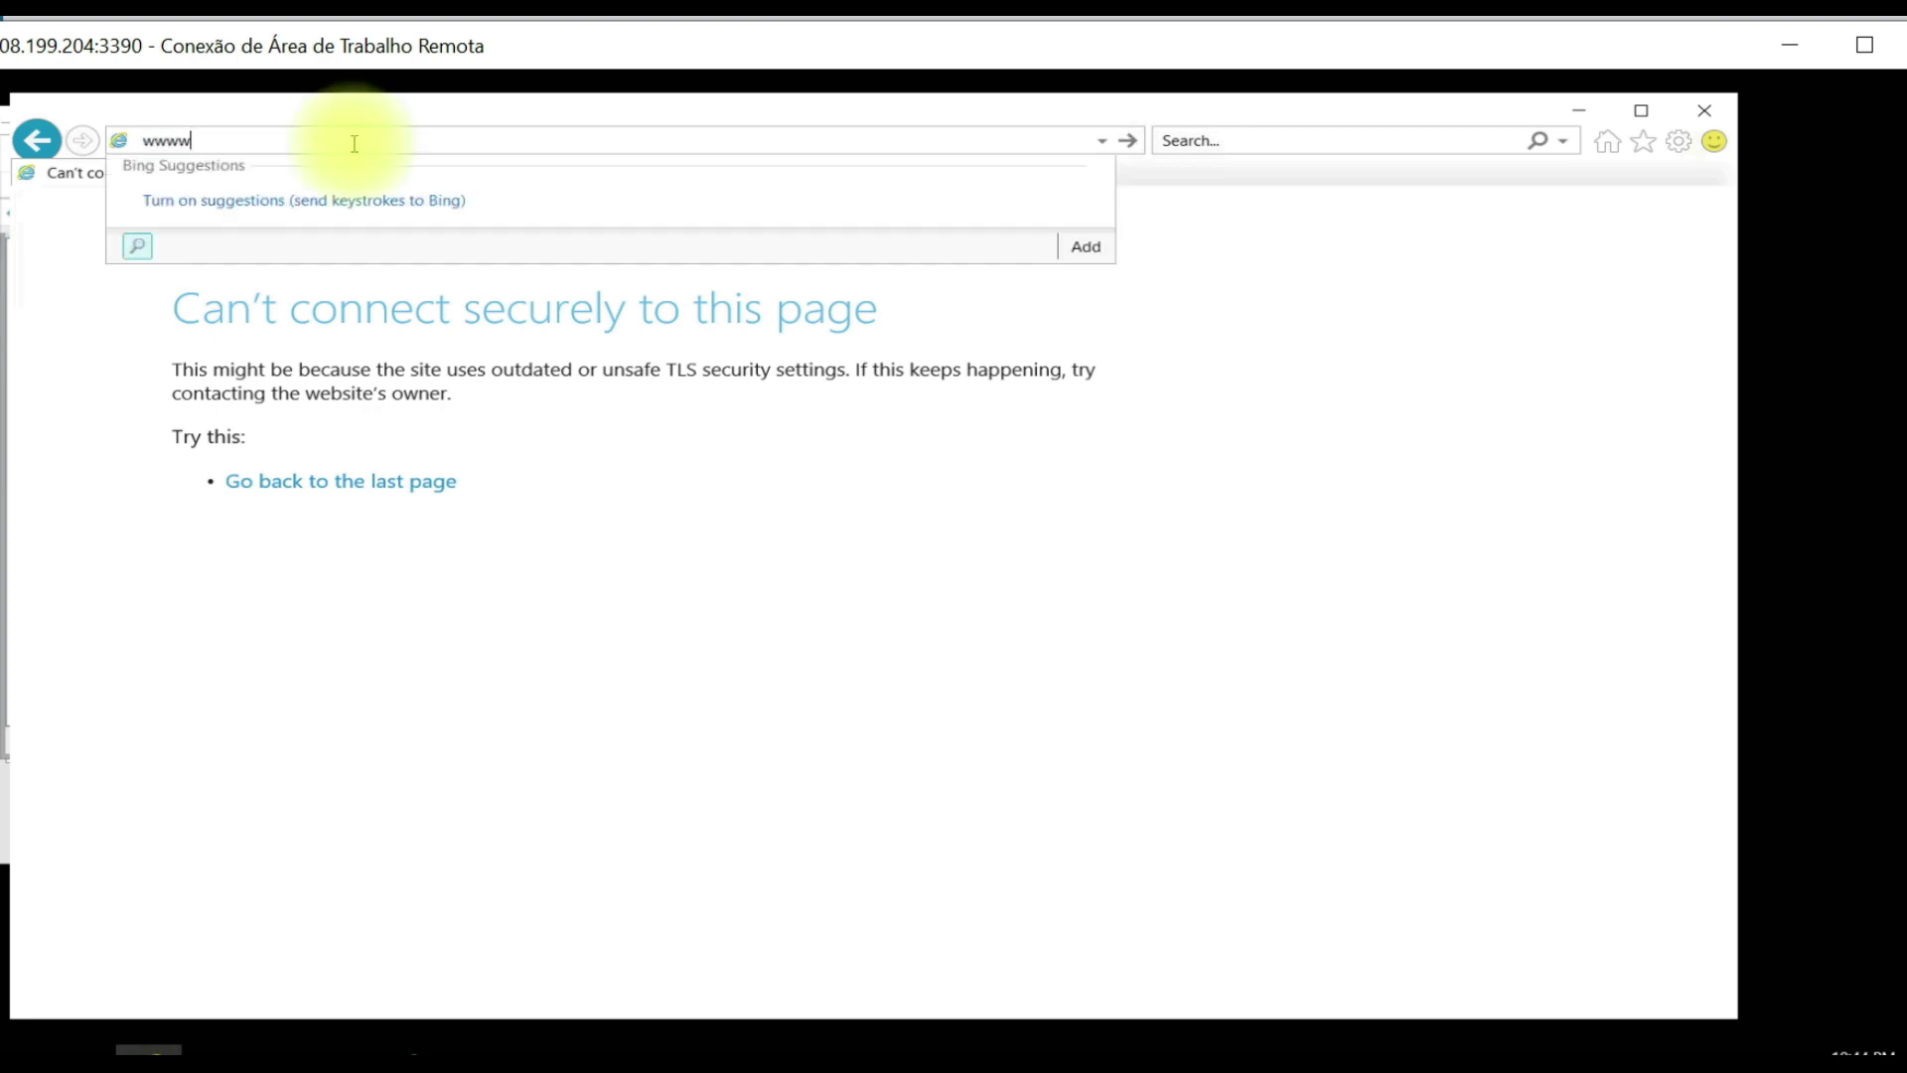
text(go)
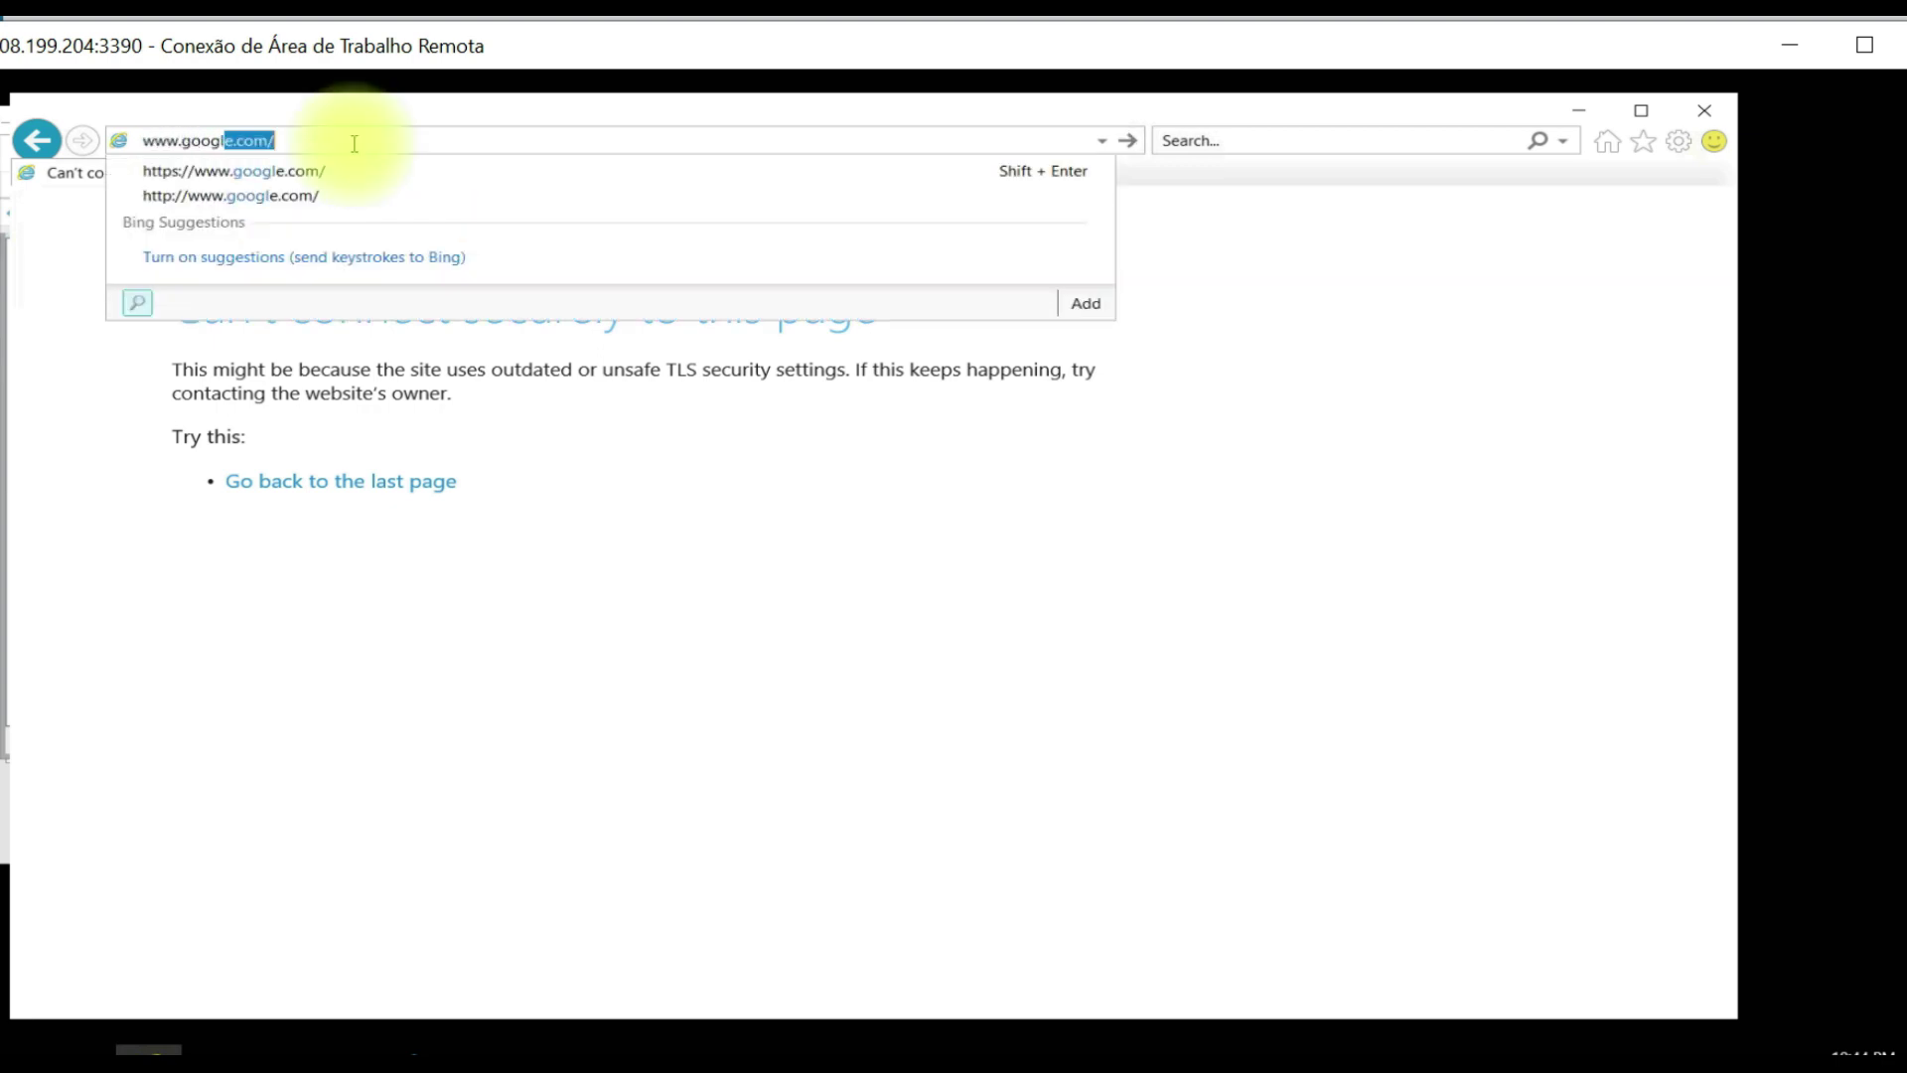
key(Return)
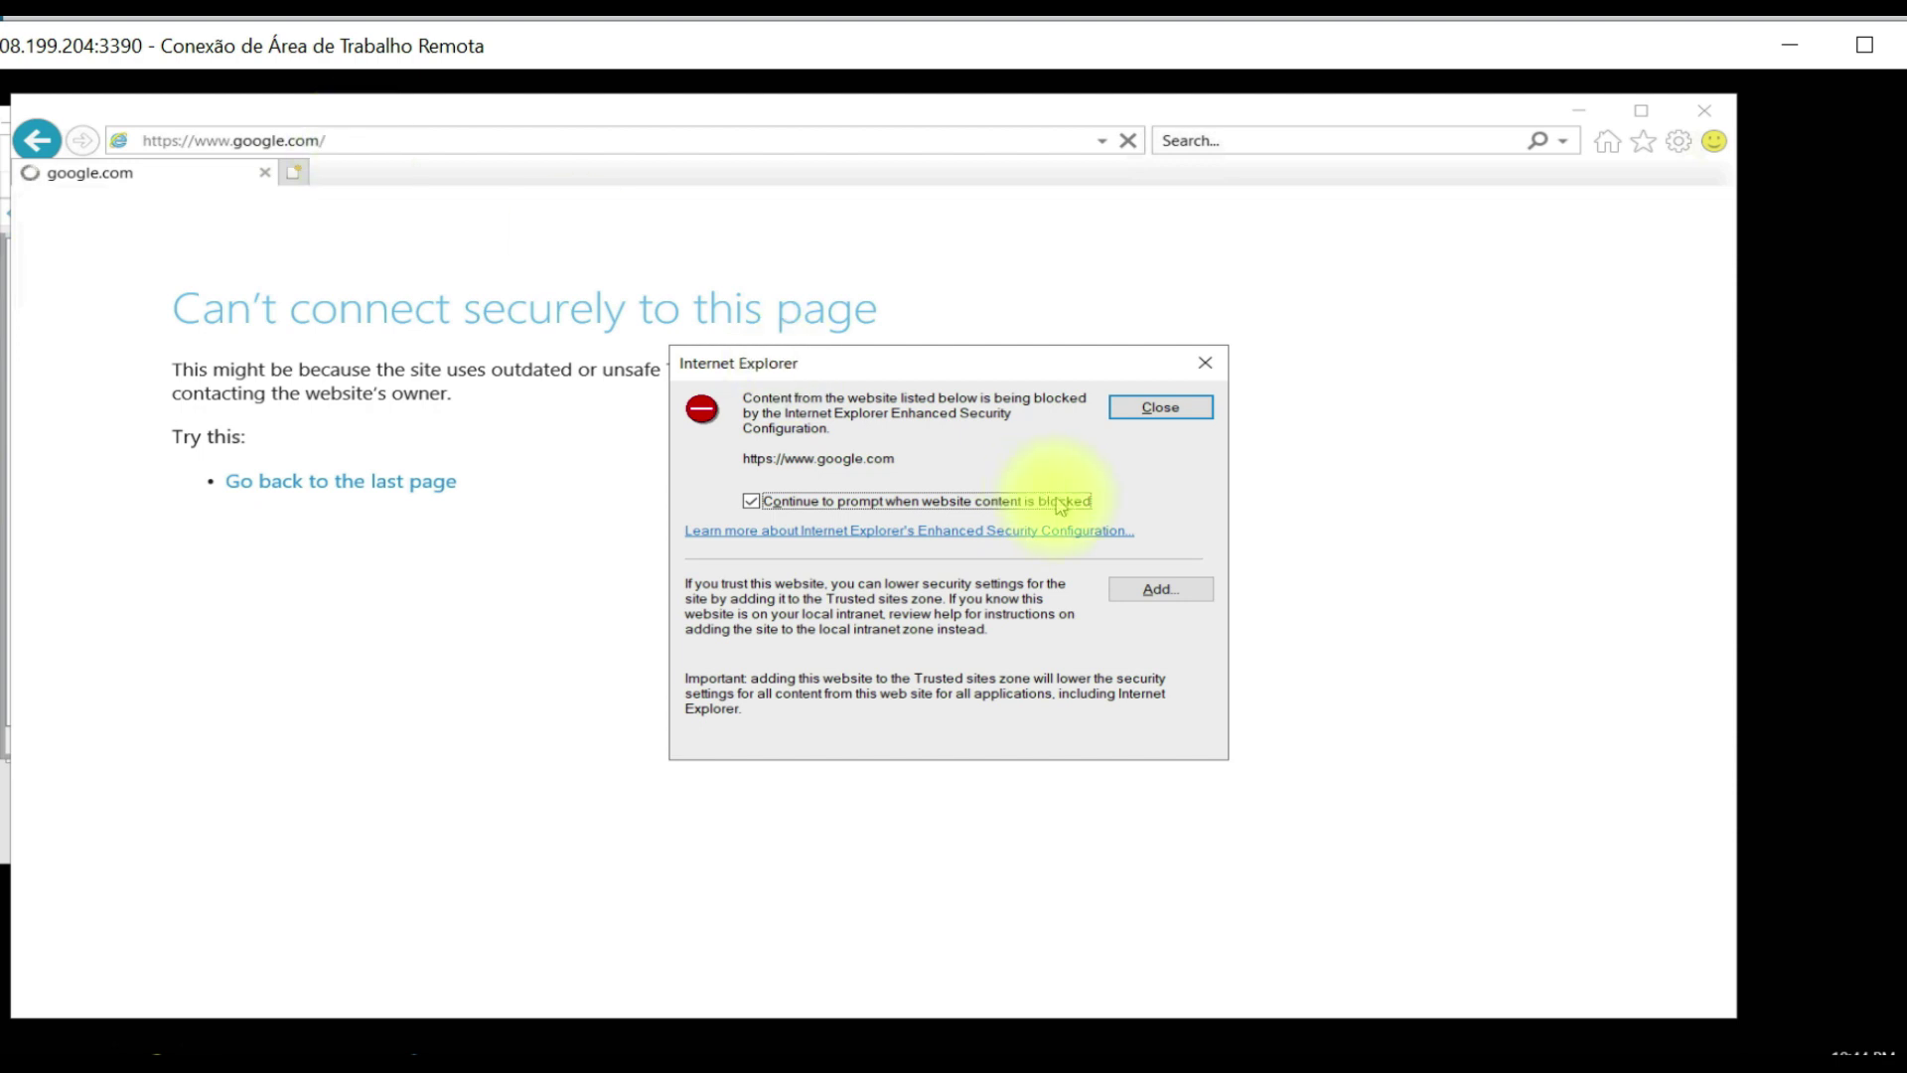
click(1154, 596)
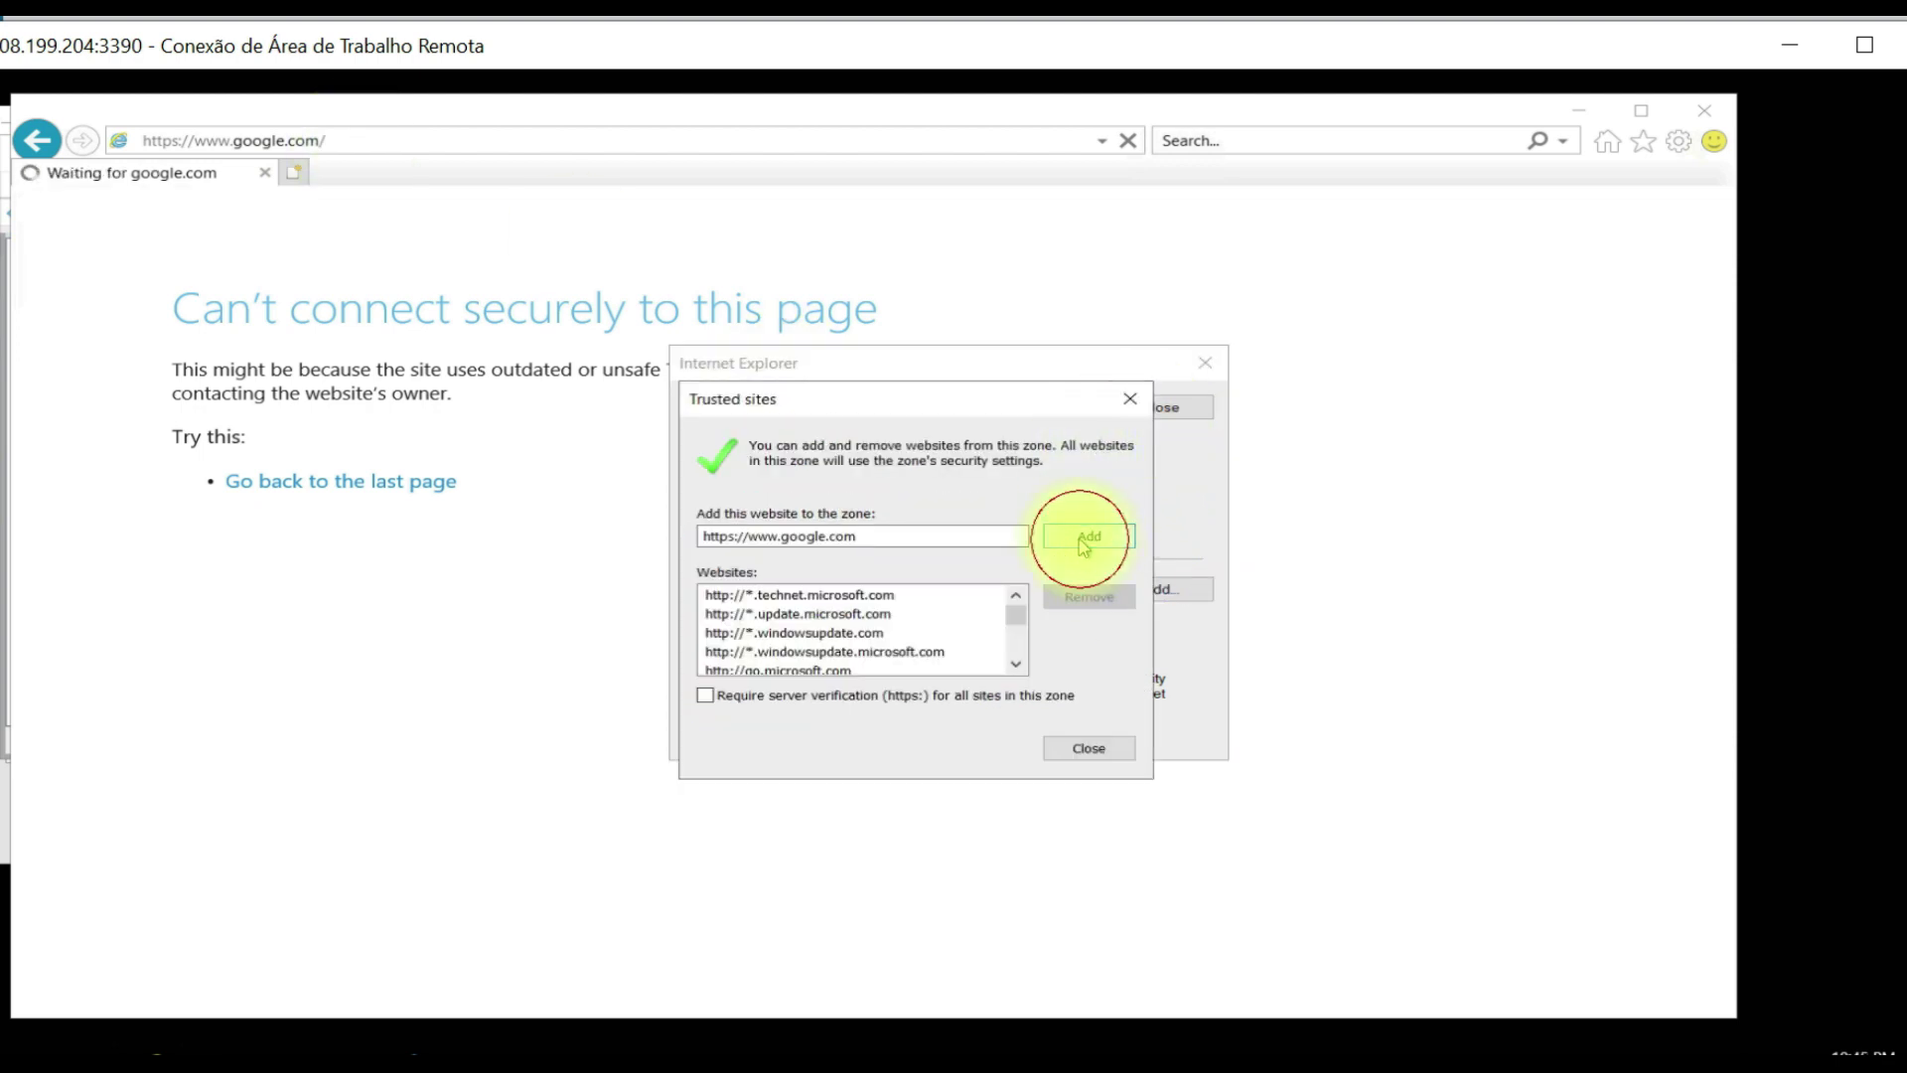
click(1087, 536)
click(1102, 745)
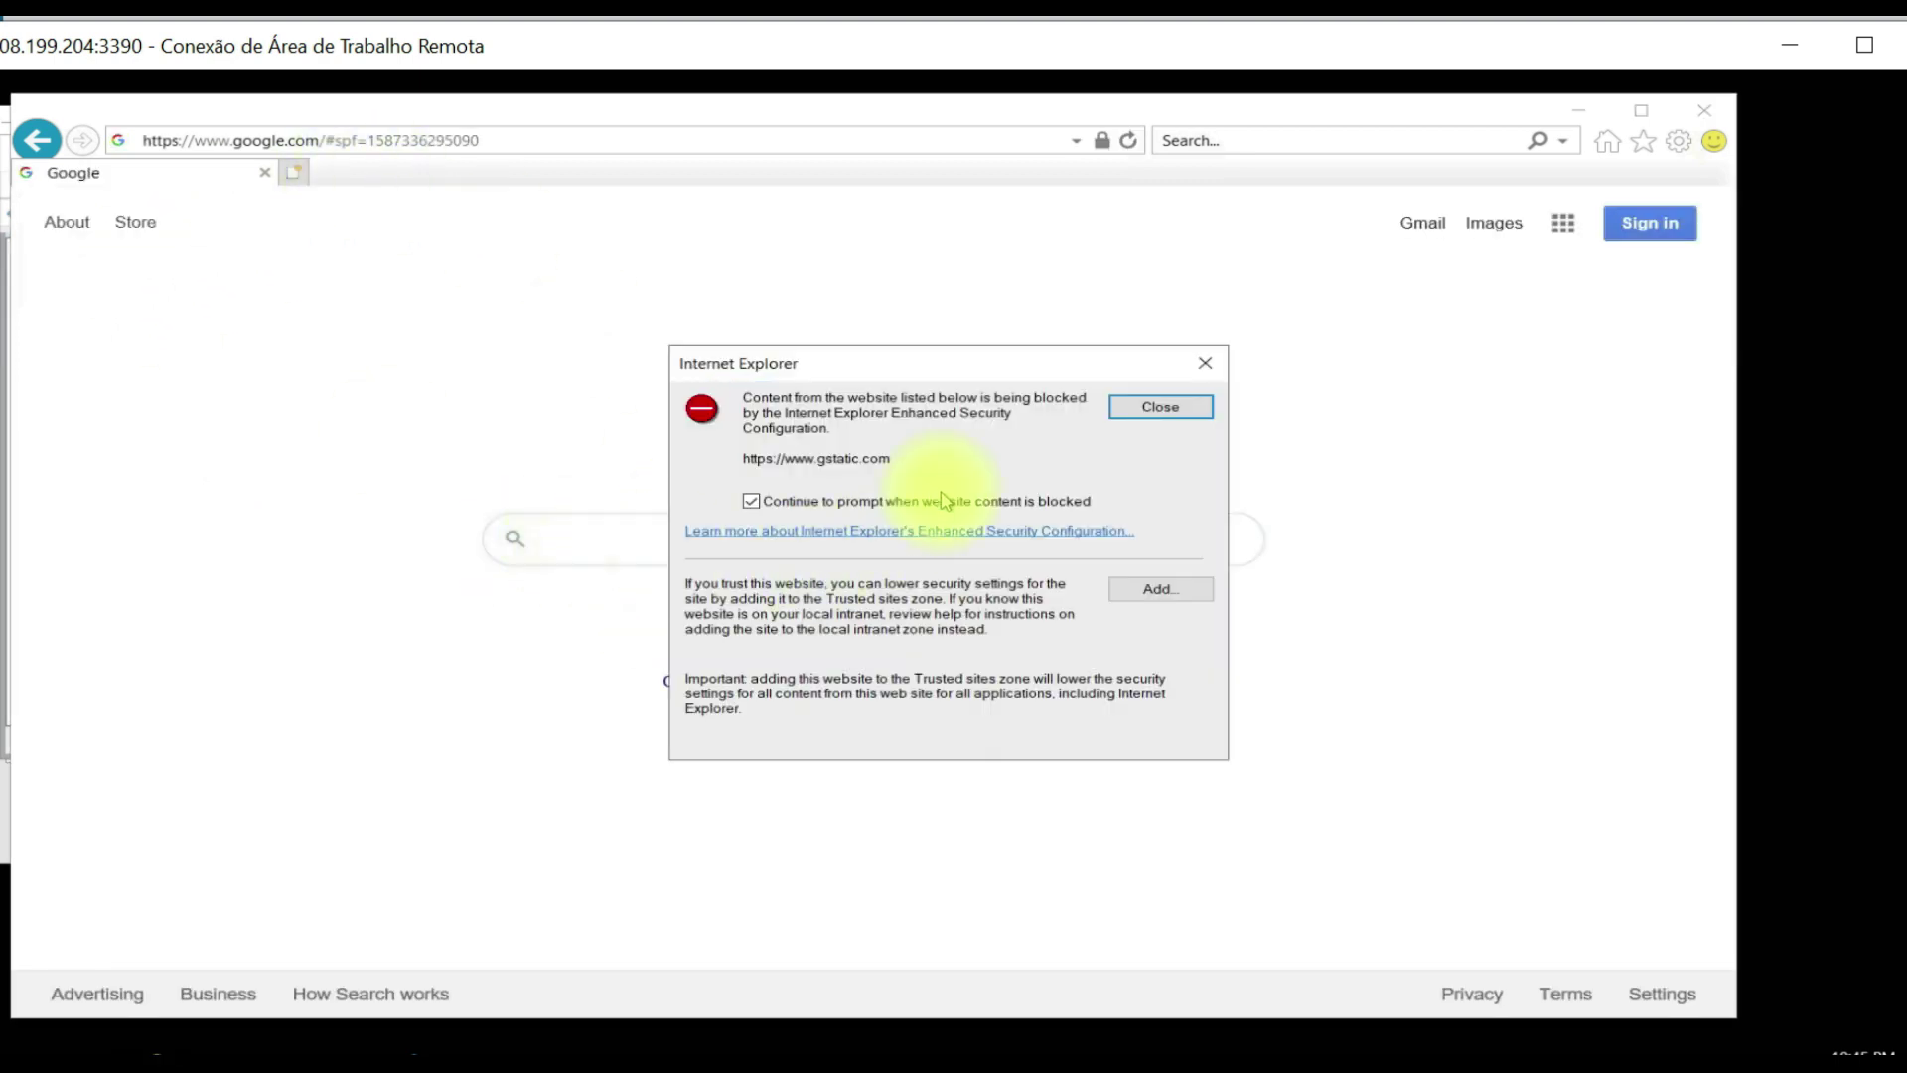
click(1125, 416)
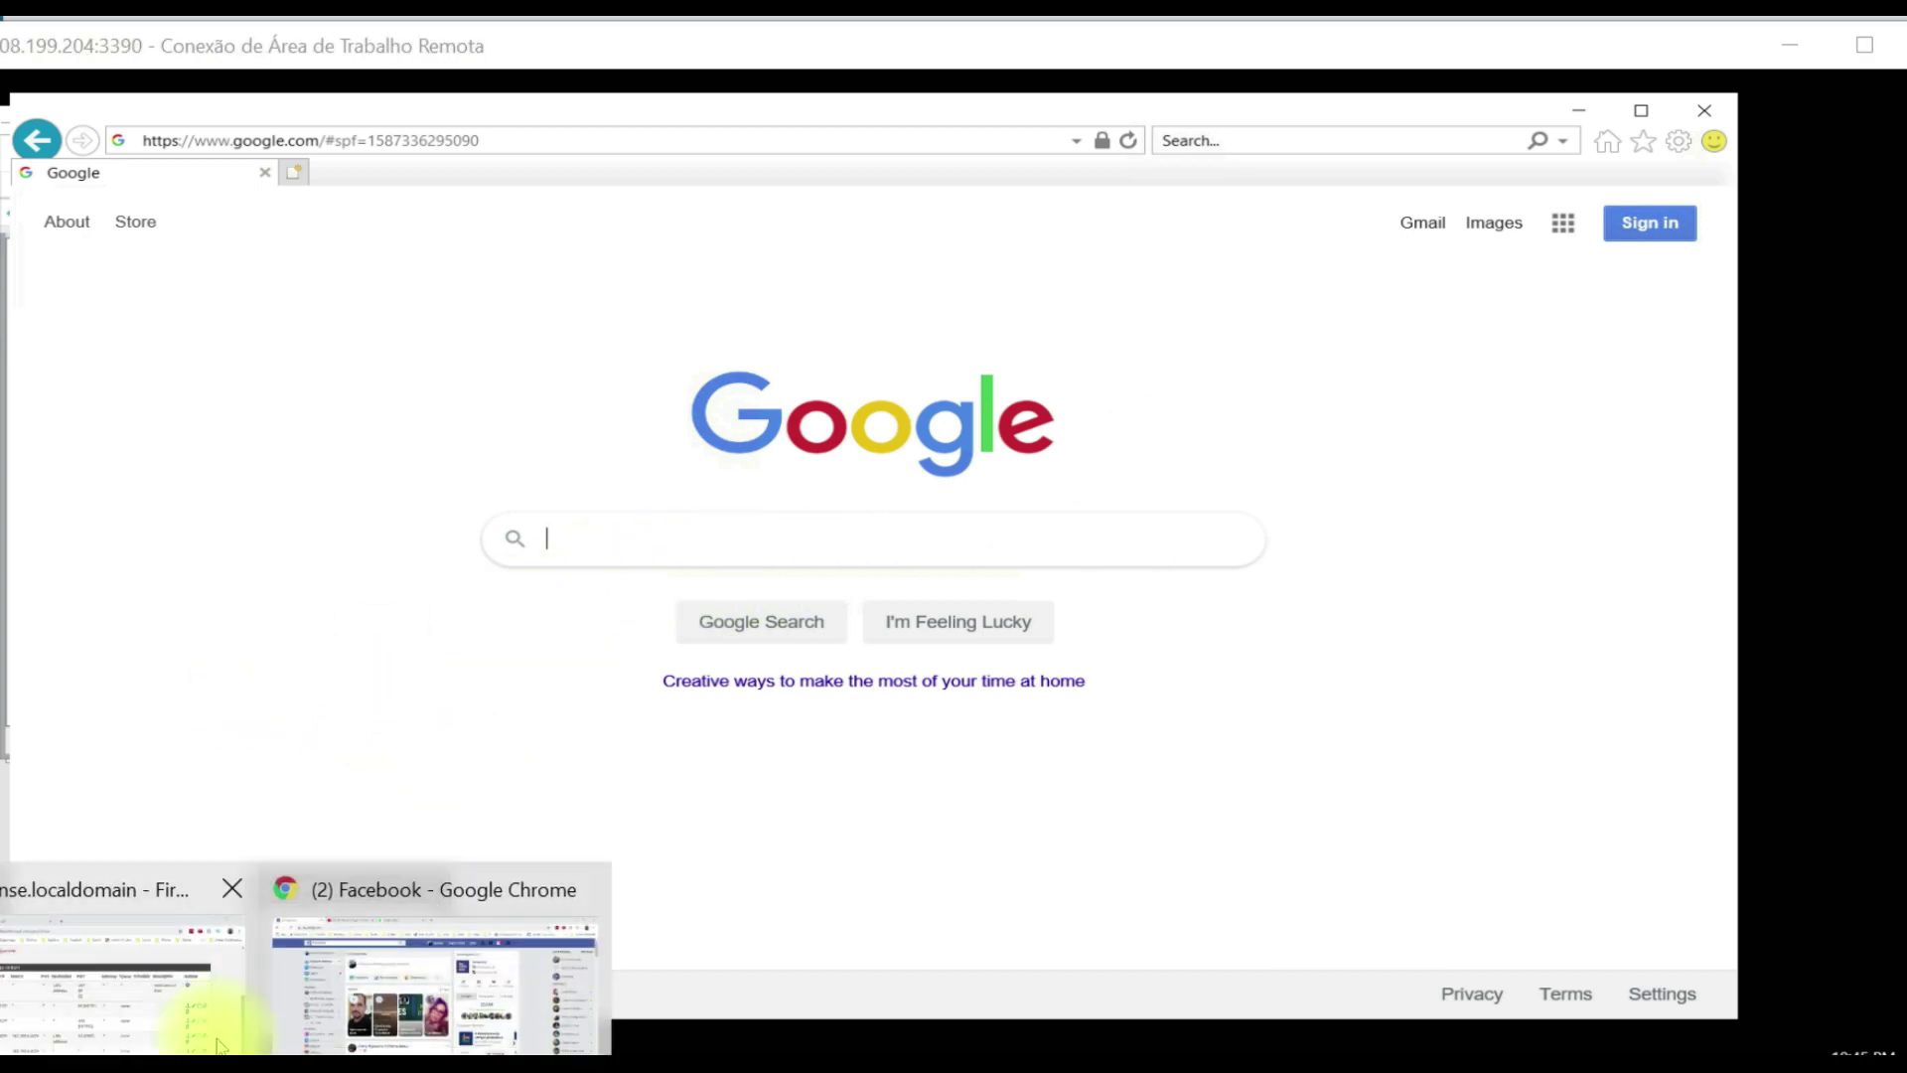
Return to pfSense and open the firewall's port aliases.
click(40, 984)
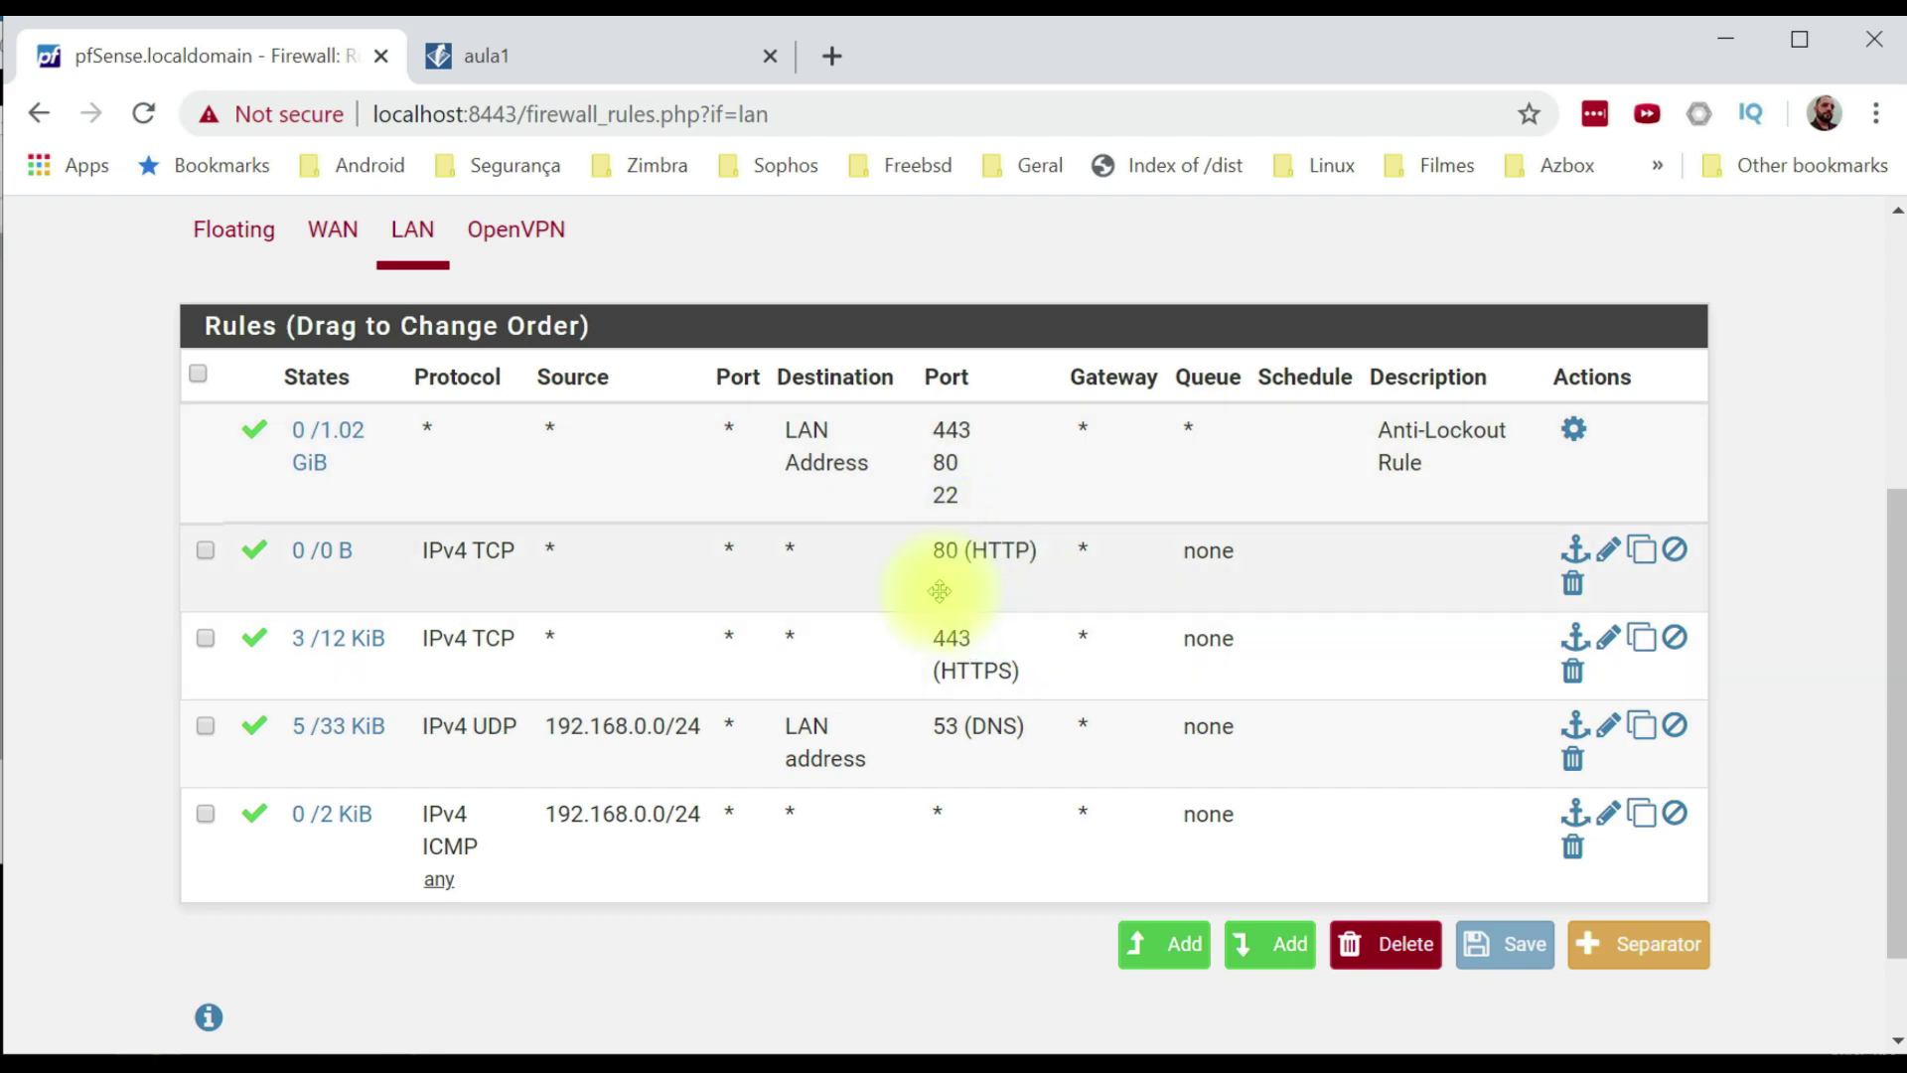
scroll(1037, 552, up, 3)
scroll(1037, 552, up, 2)
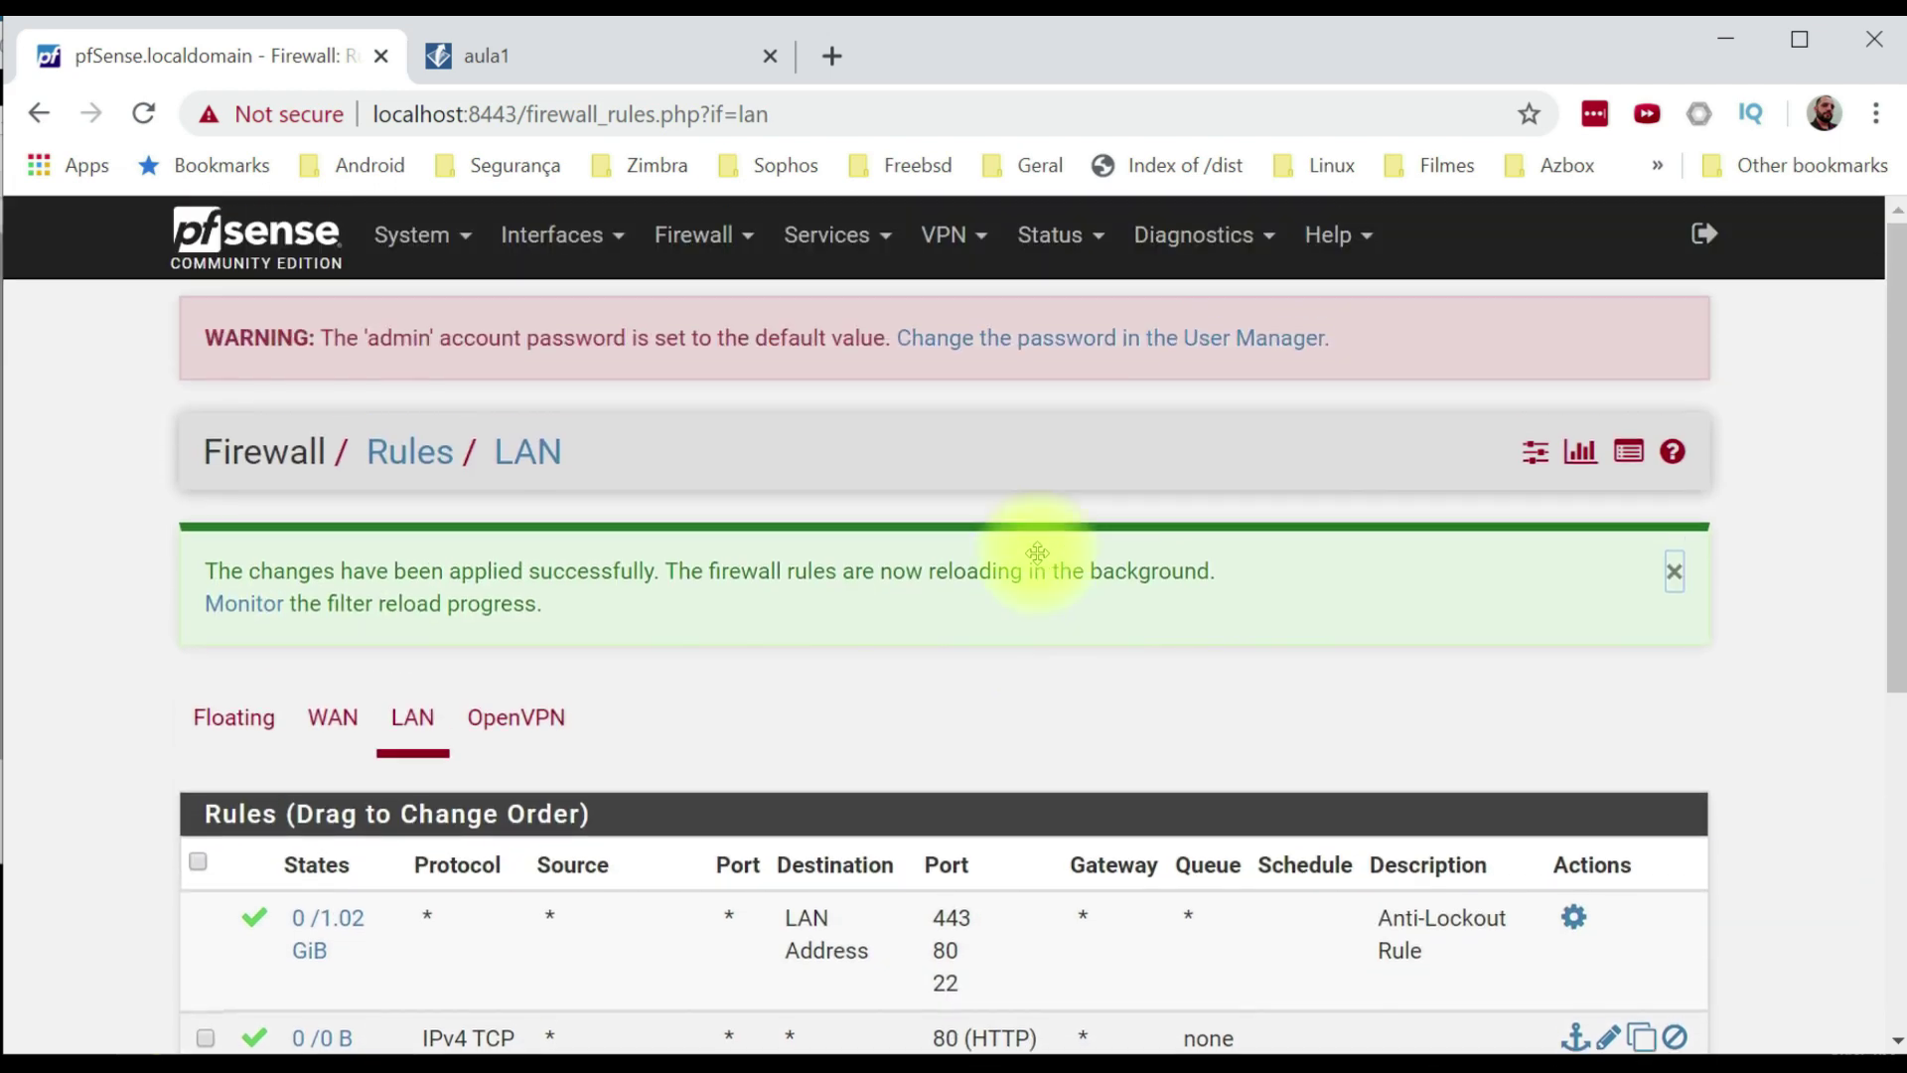
click(700, 238)
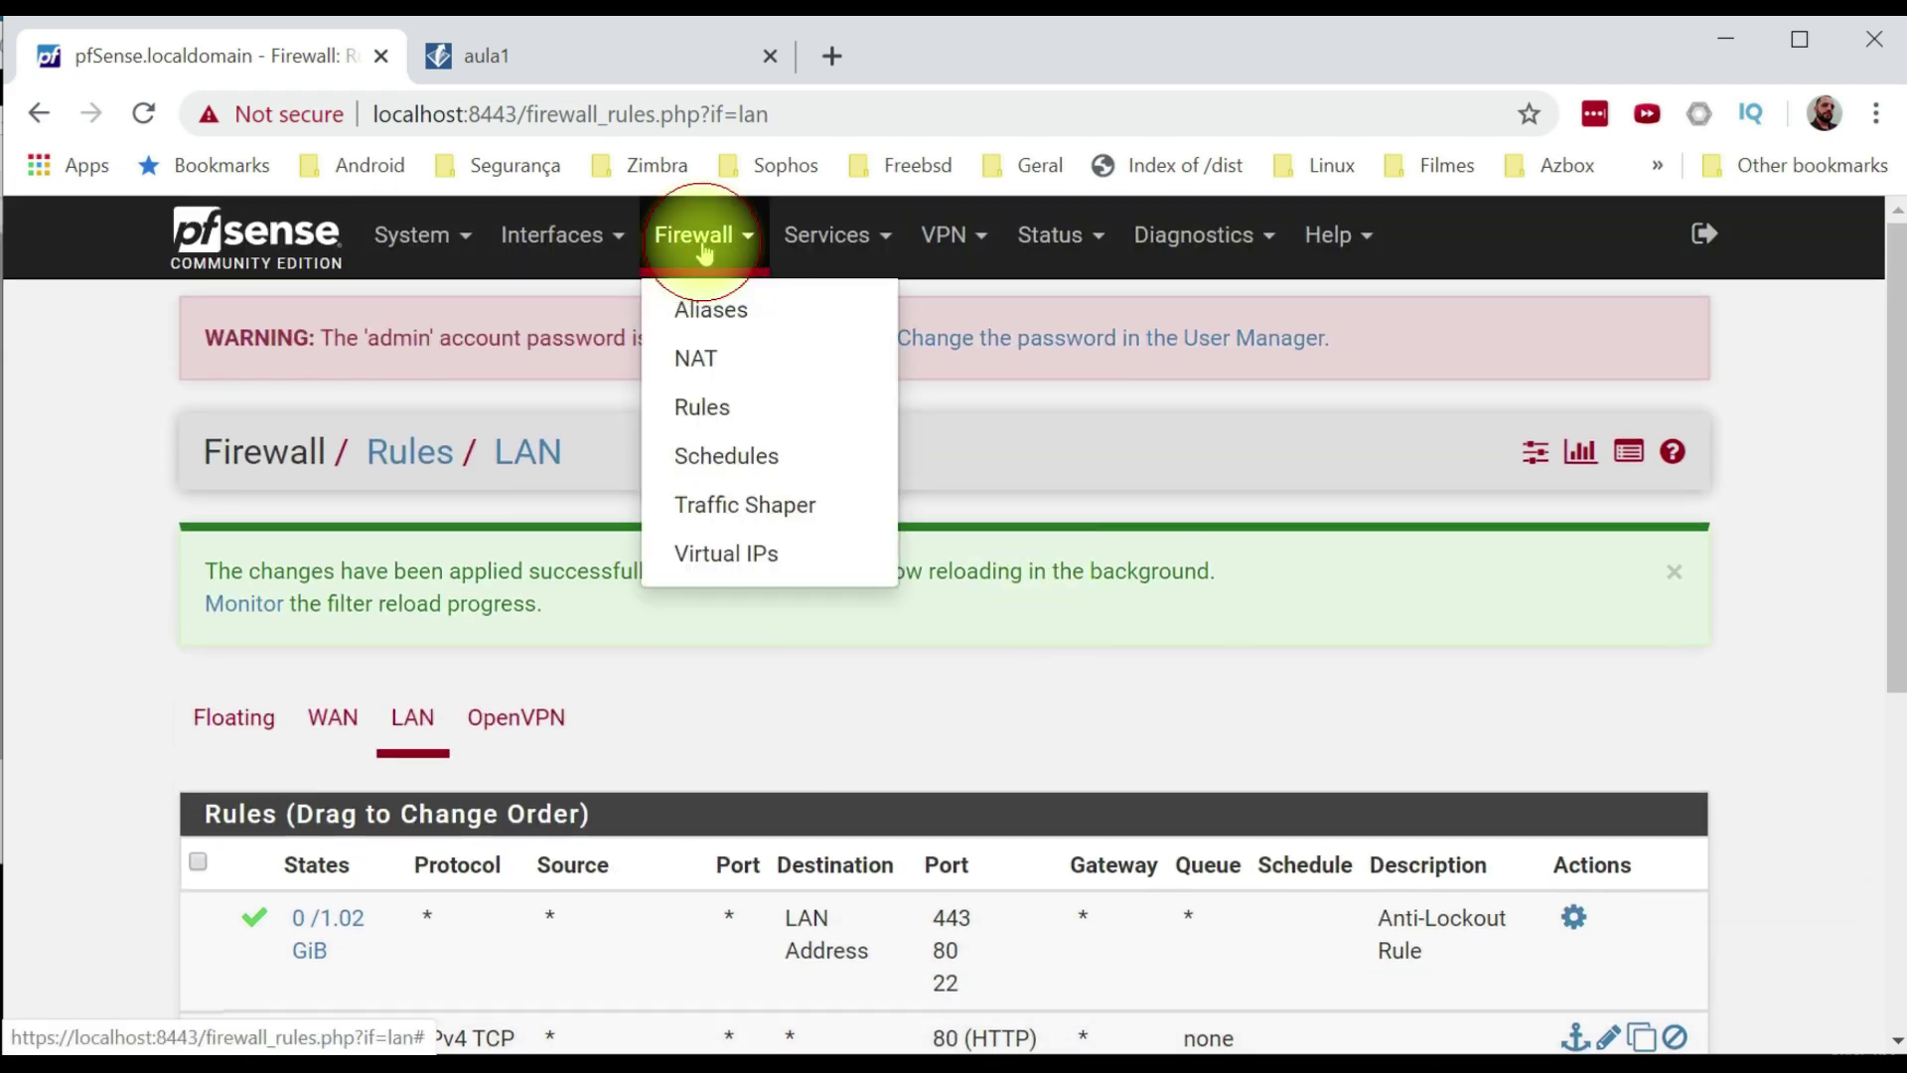
click(711, 309)
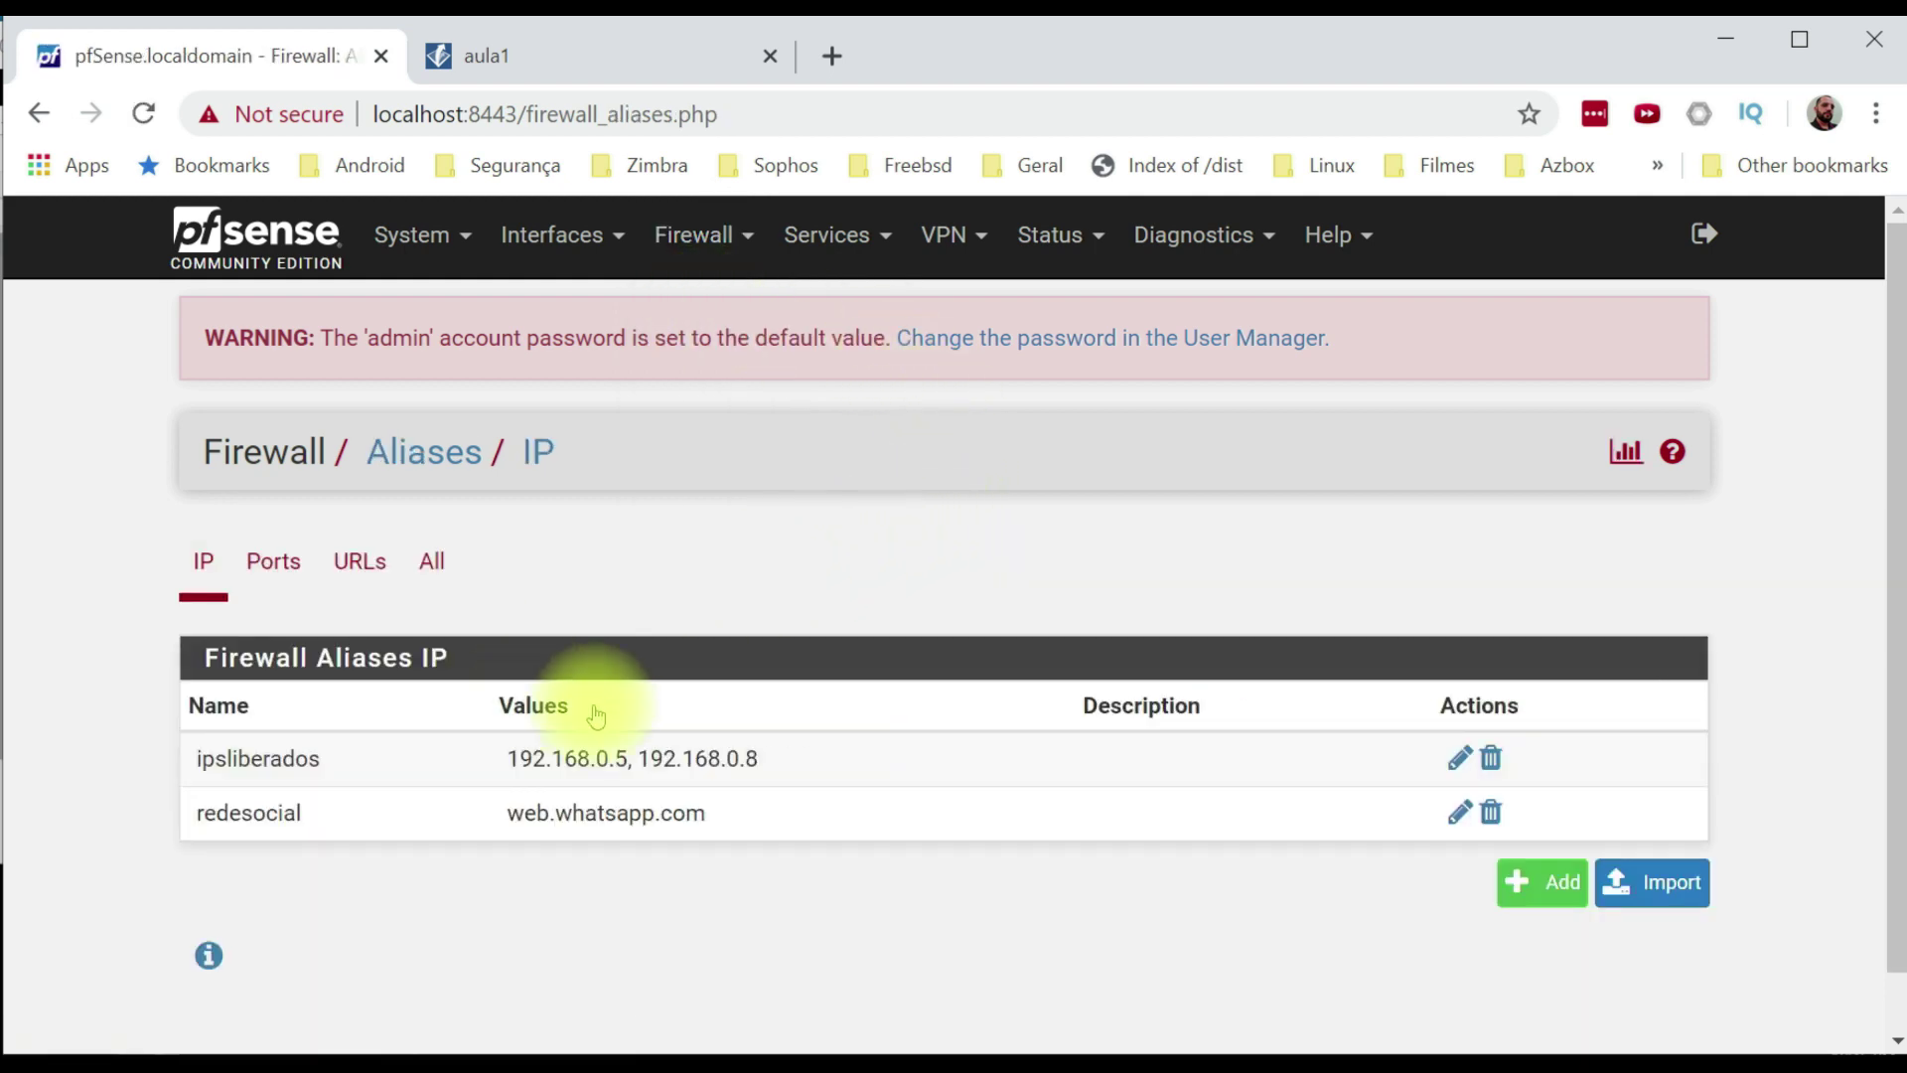
click(275, 556)
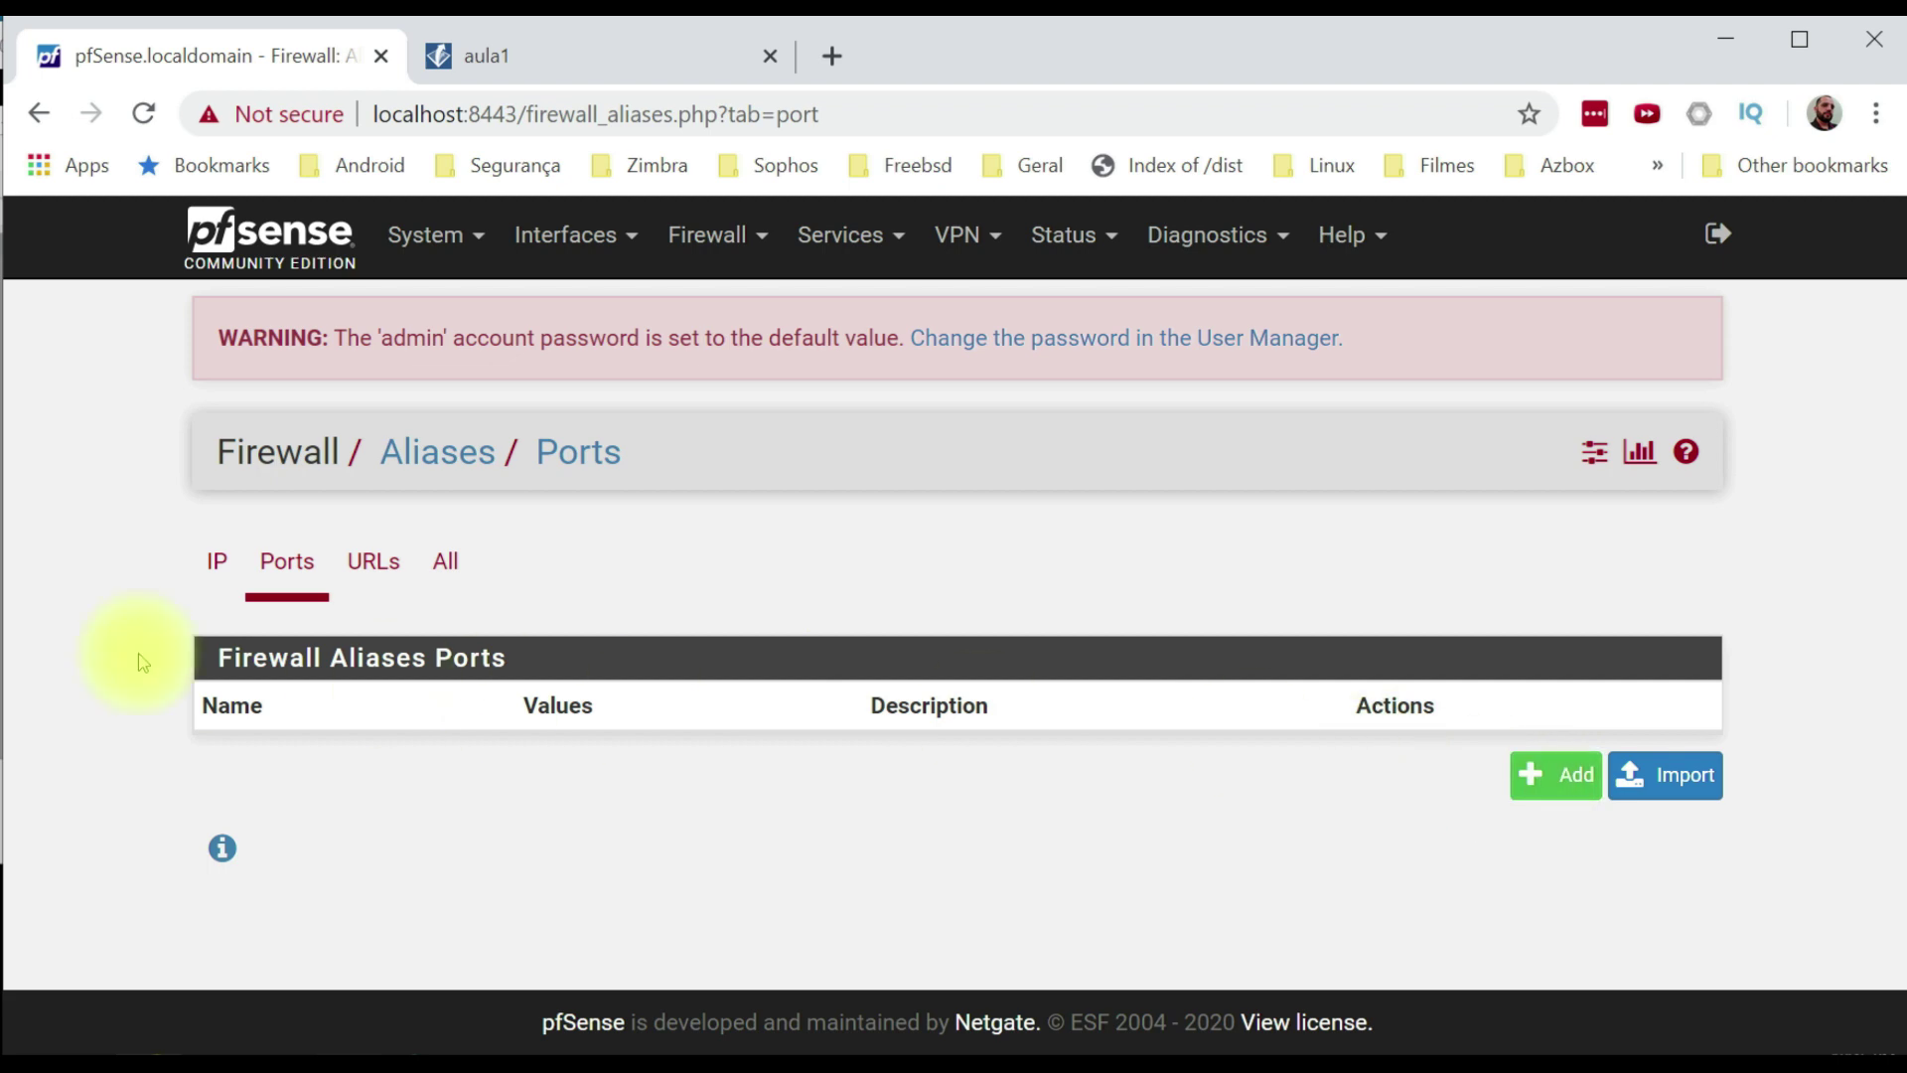
Create a port alias named portasliberas containing ports 80 and 443, save it and apply the changes.
click(1549, 774)
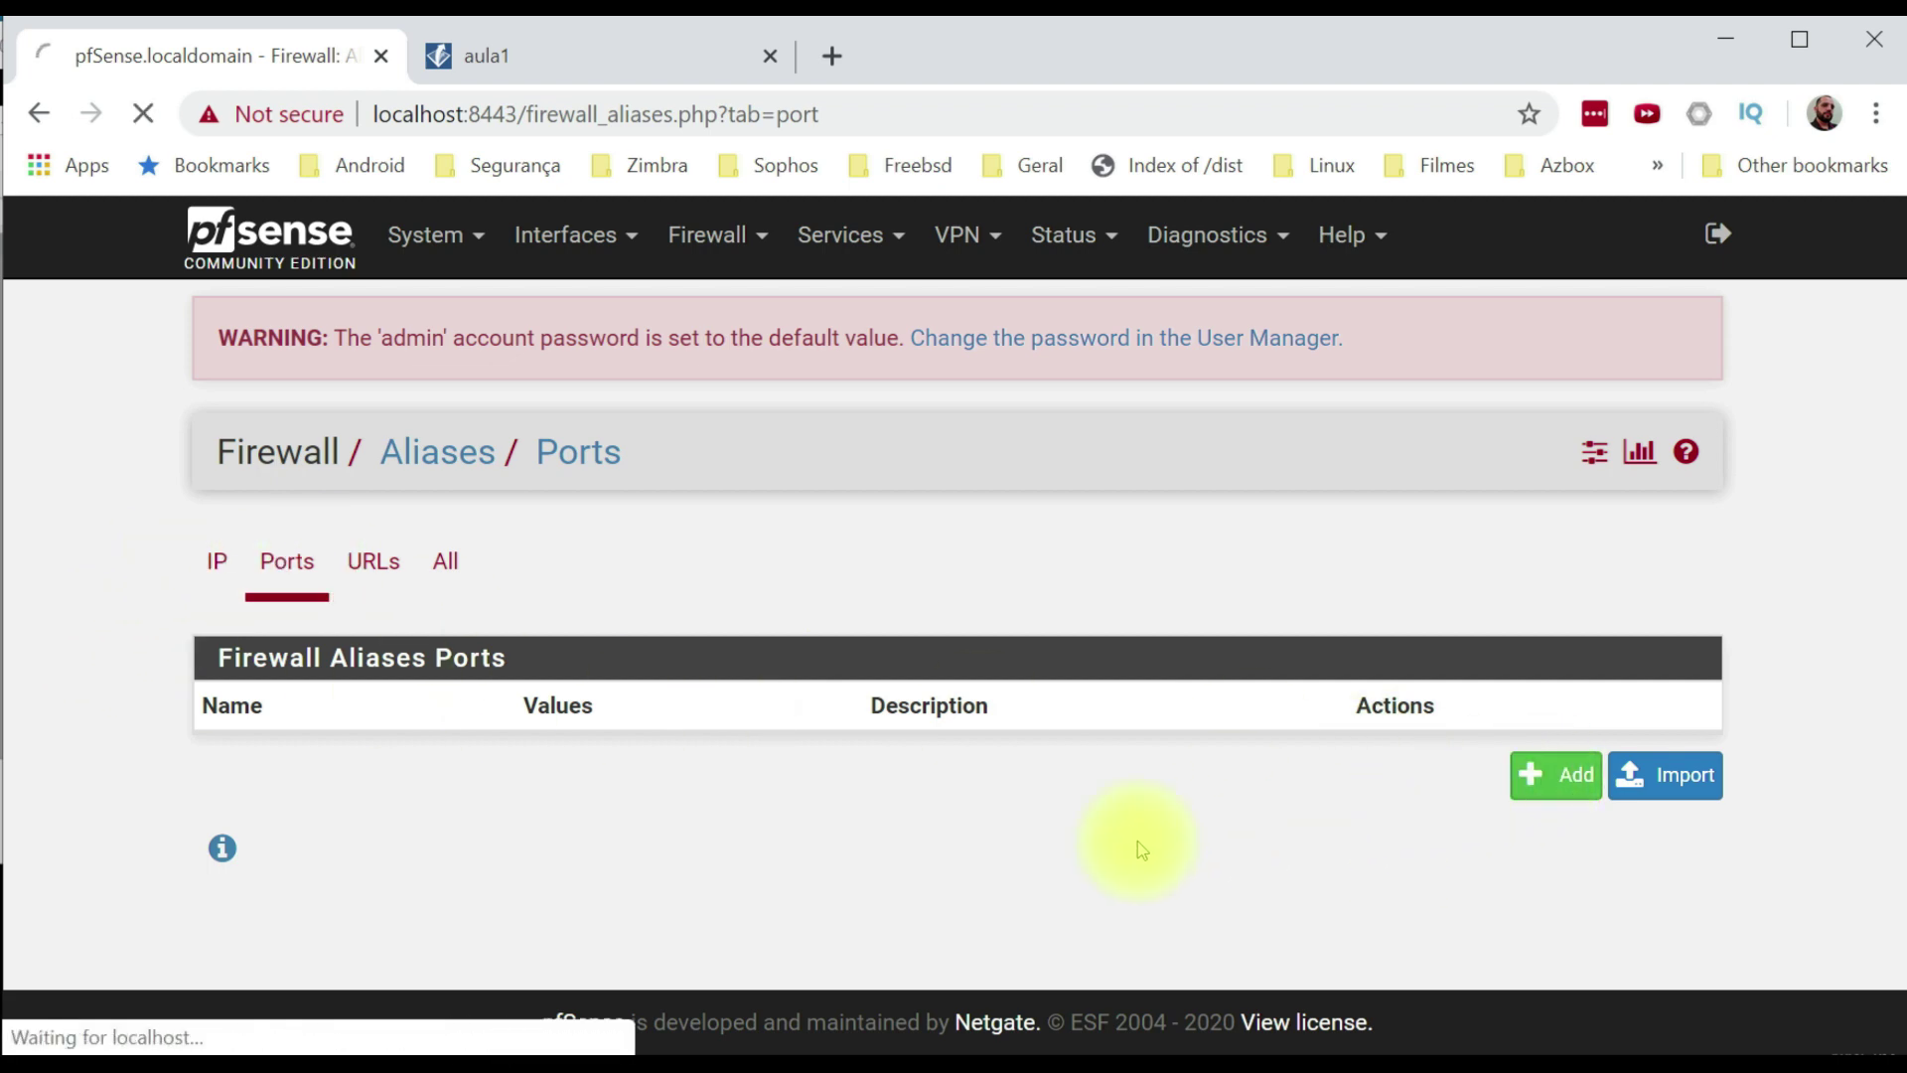
click(476, 613)
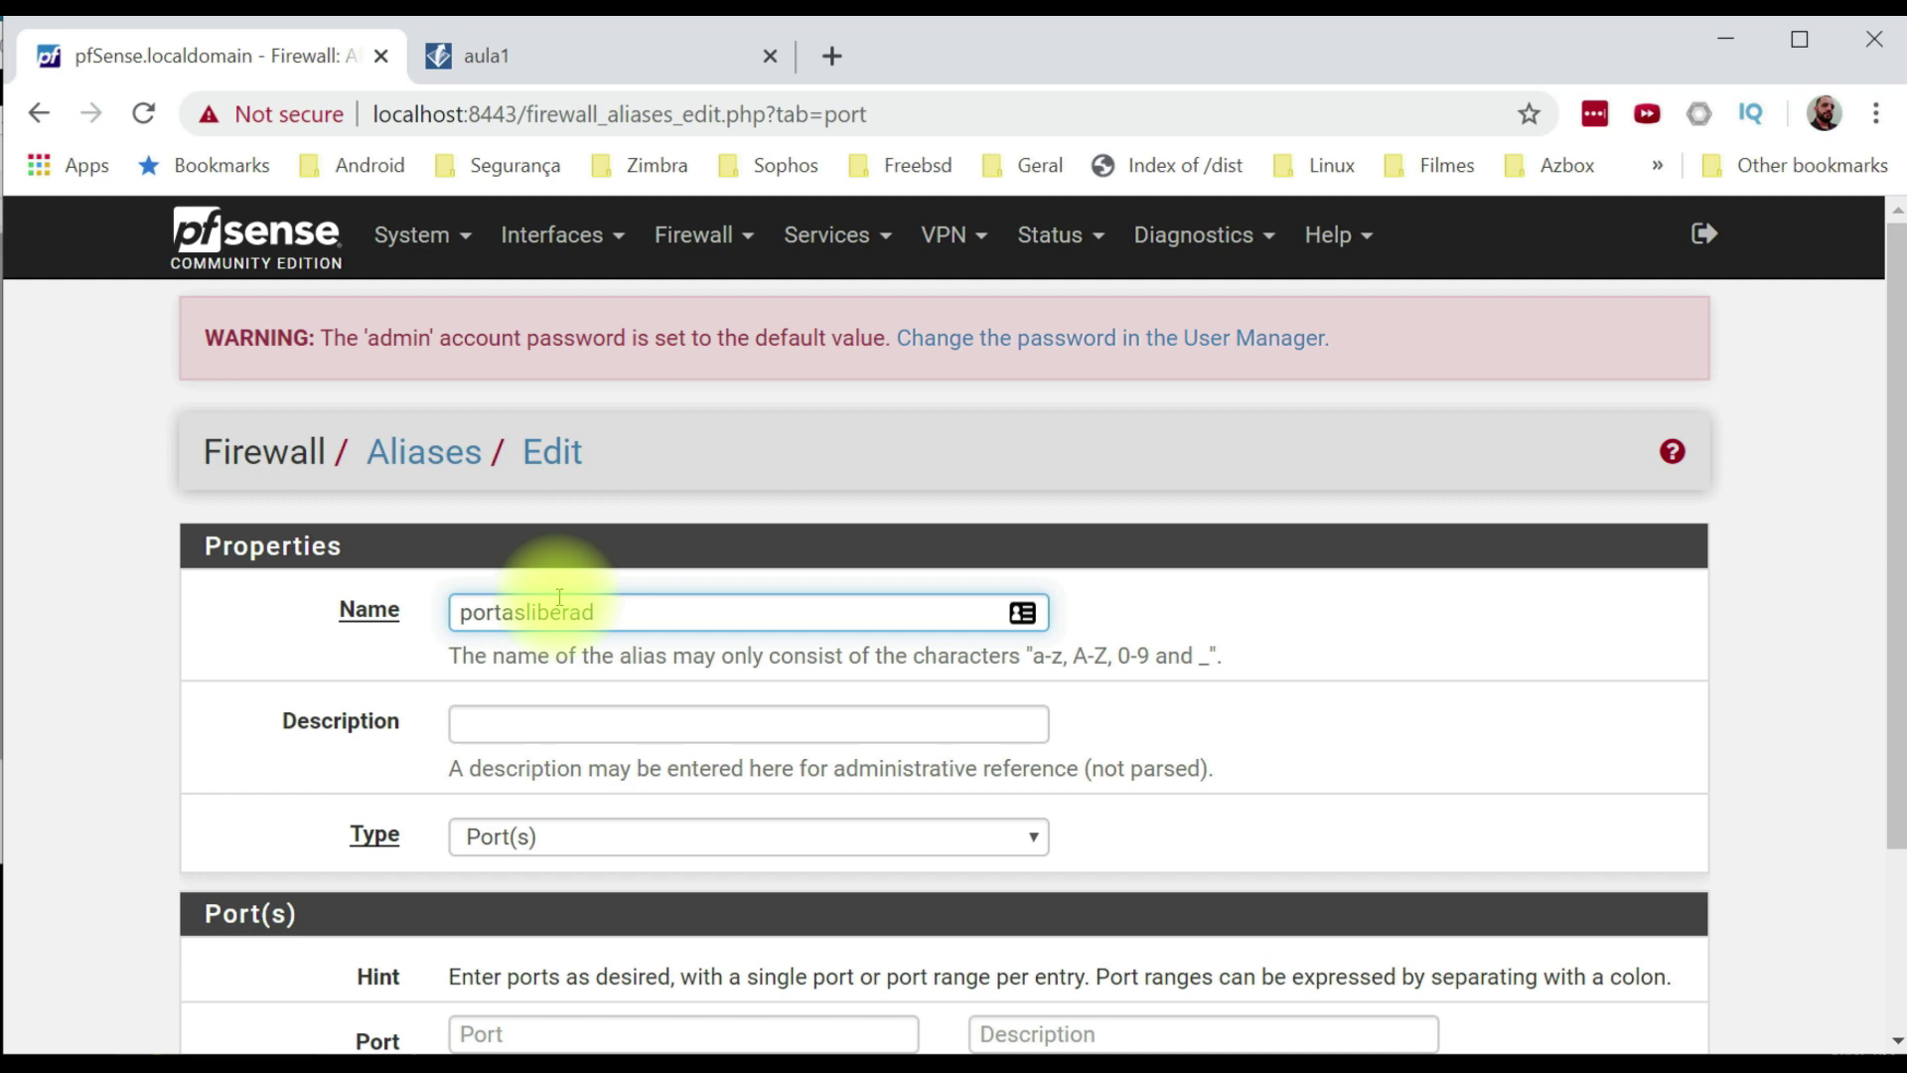
scroll(559, 597, down, 3)
click(561, 787)
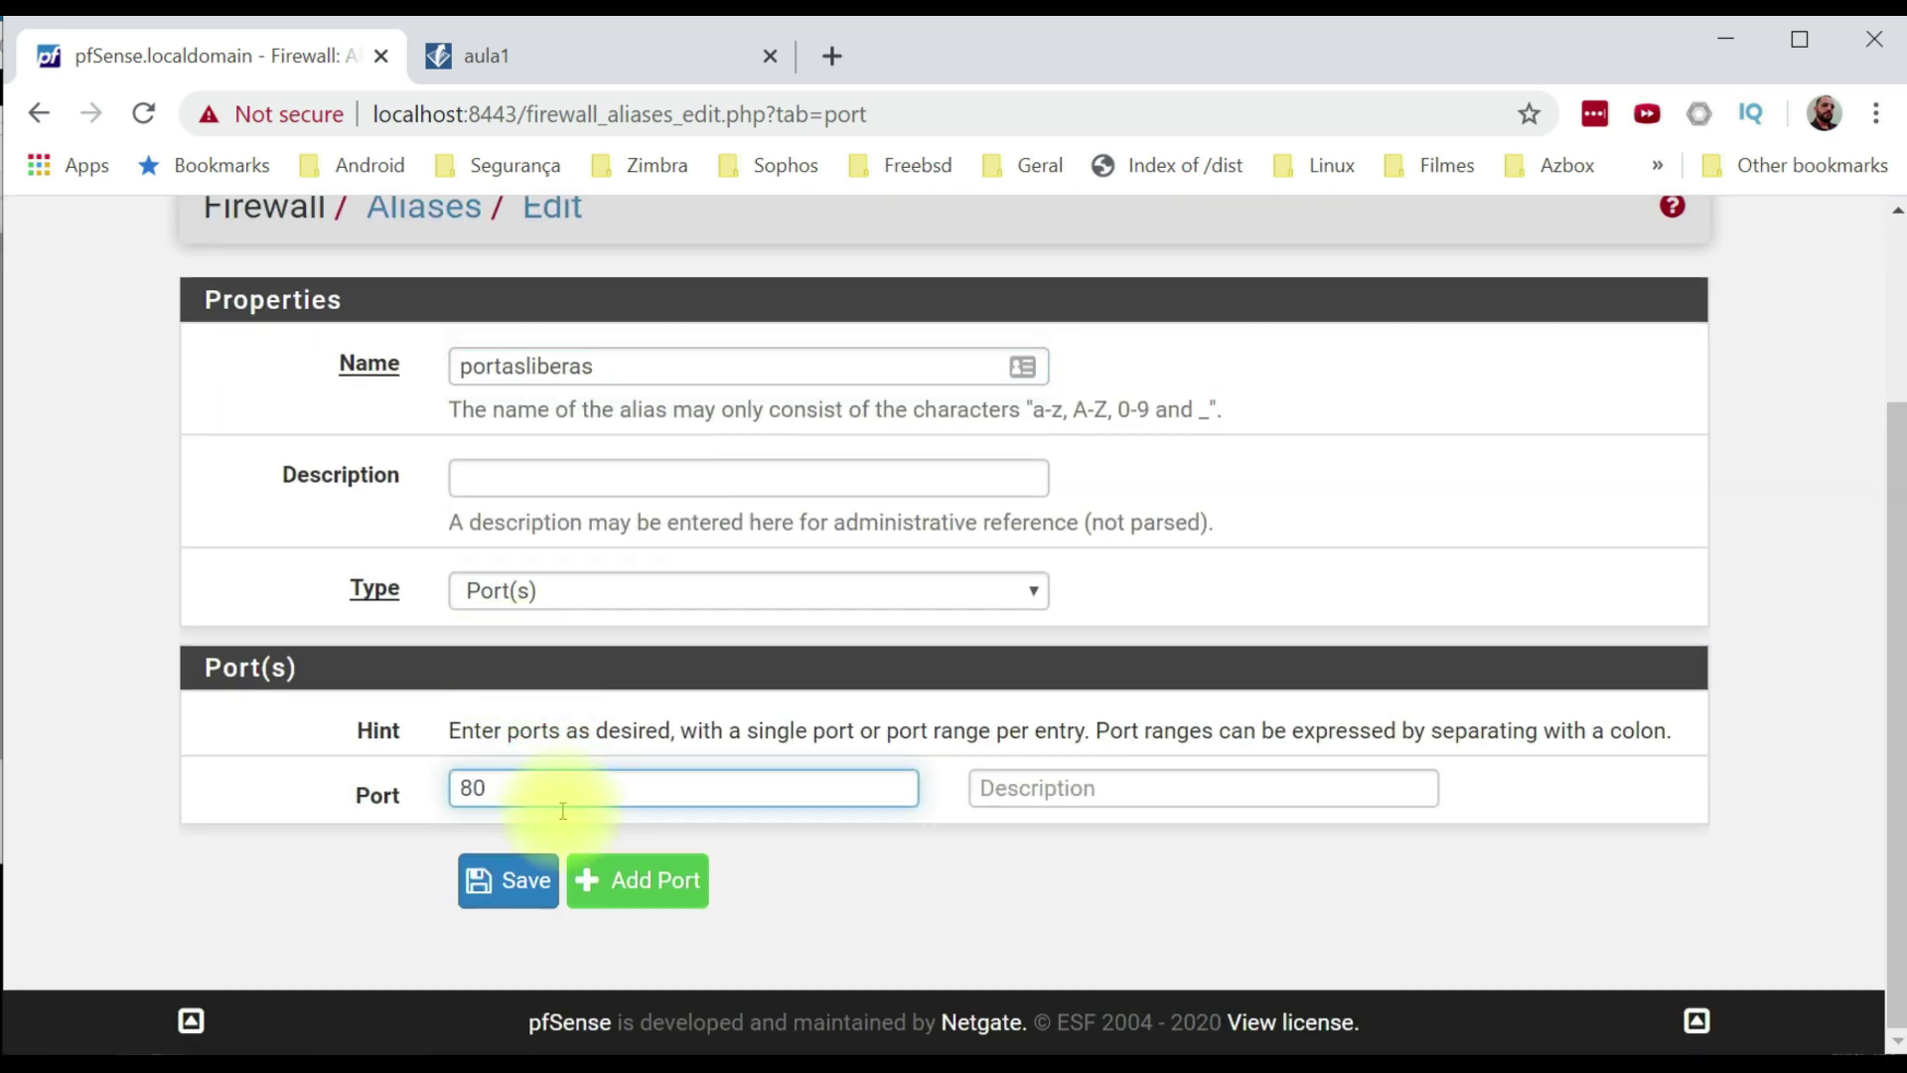
click(635, 880)
click(544, 866)
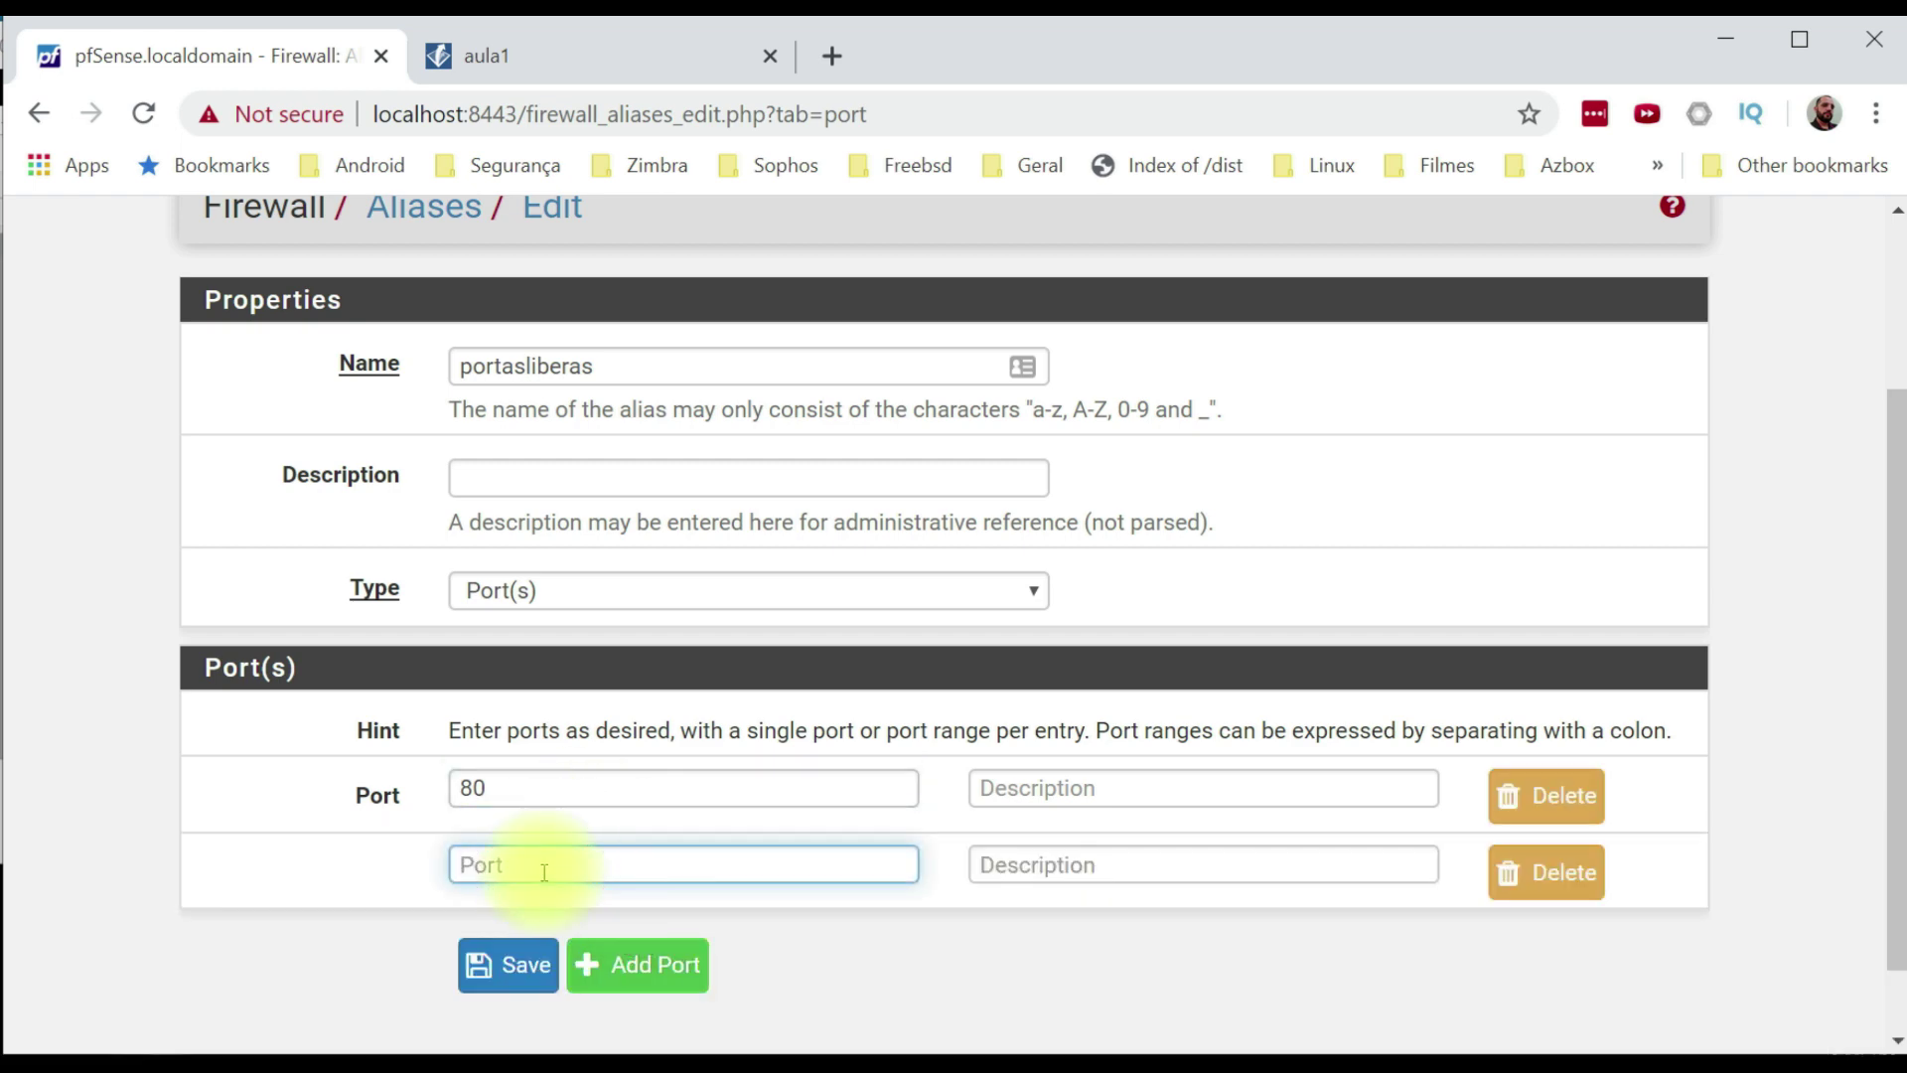
click(504, 963)
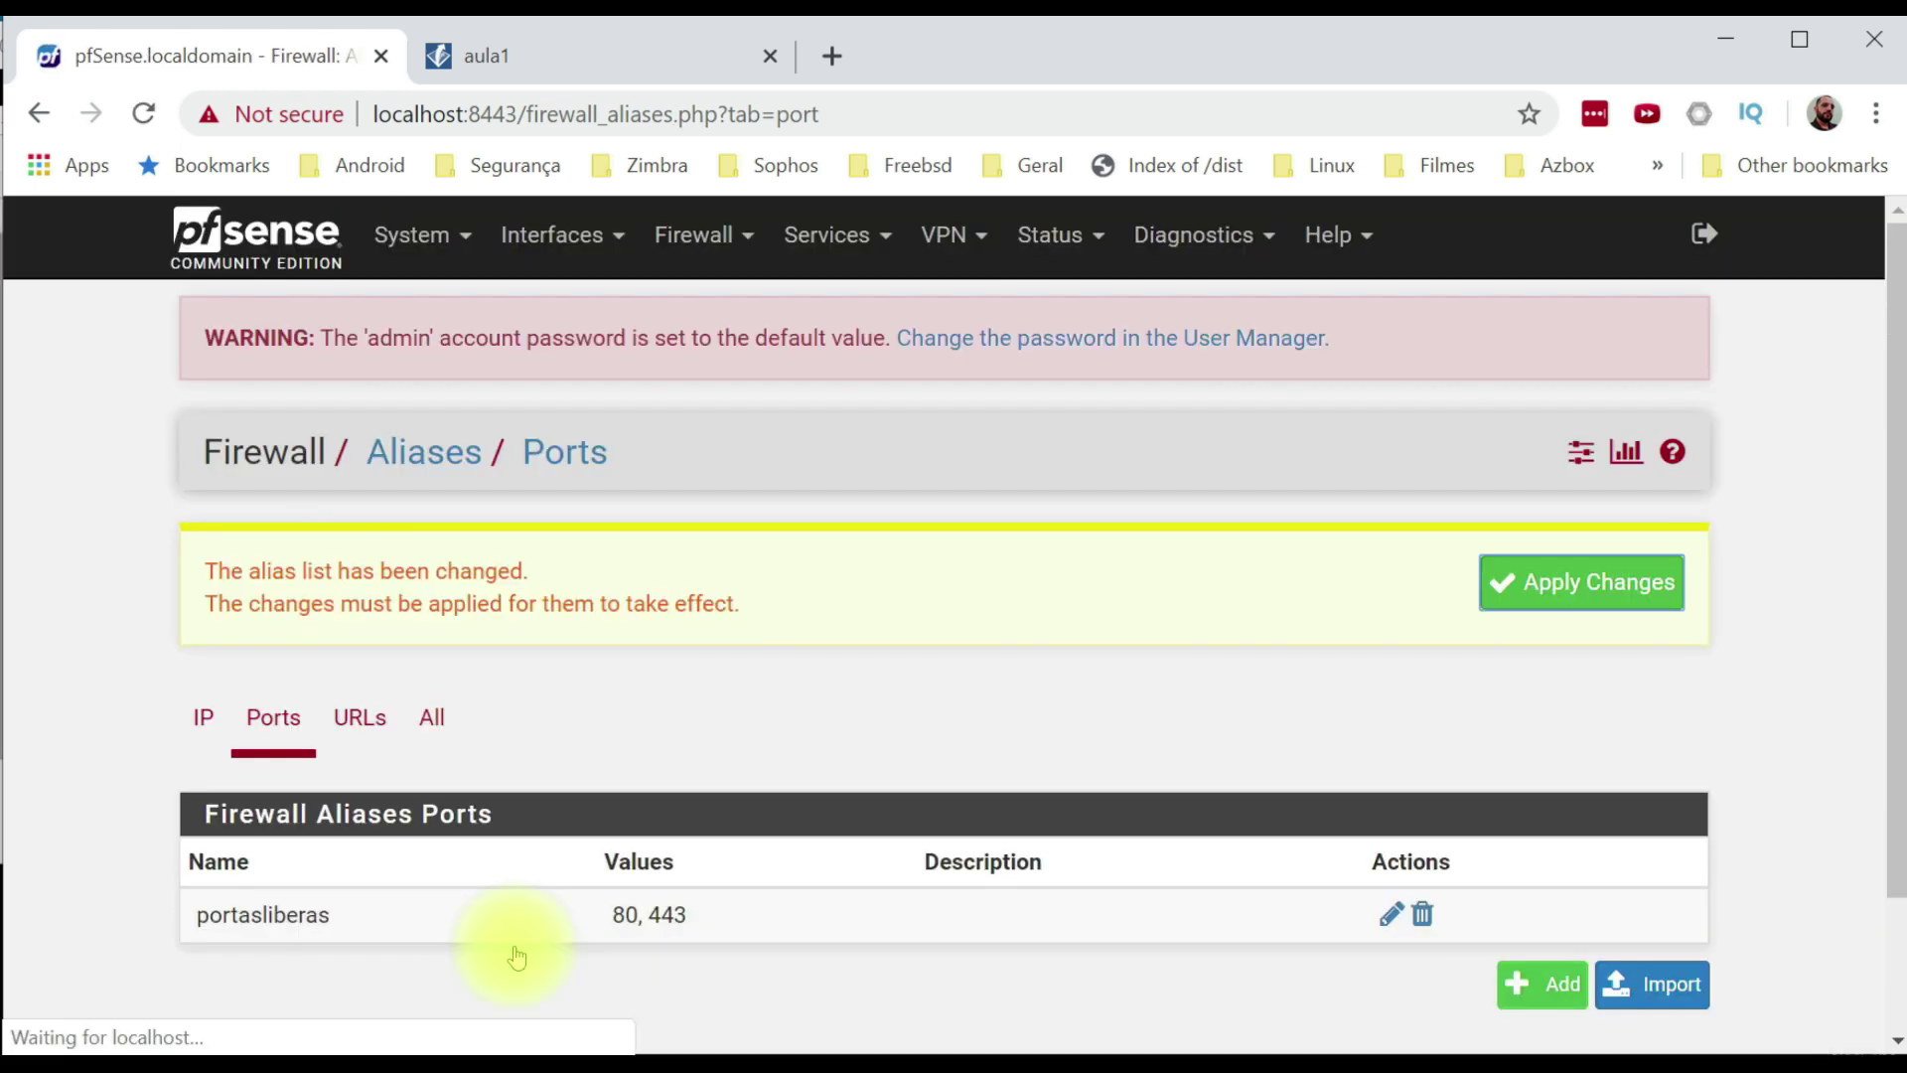
click(1574, 591)
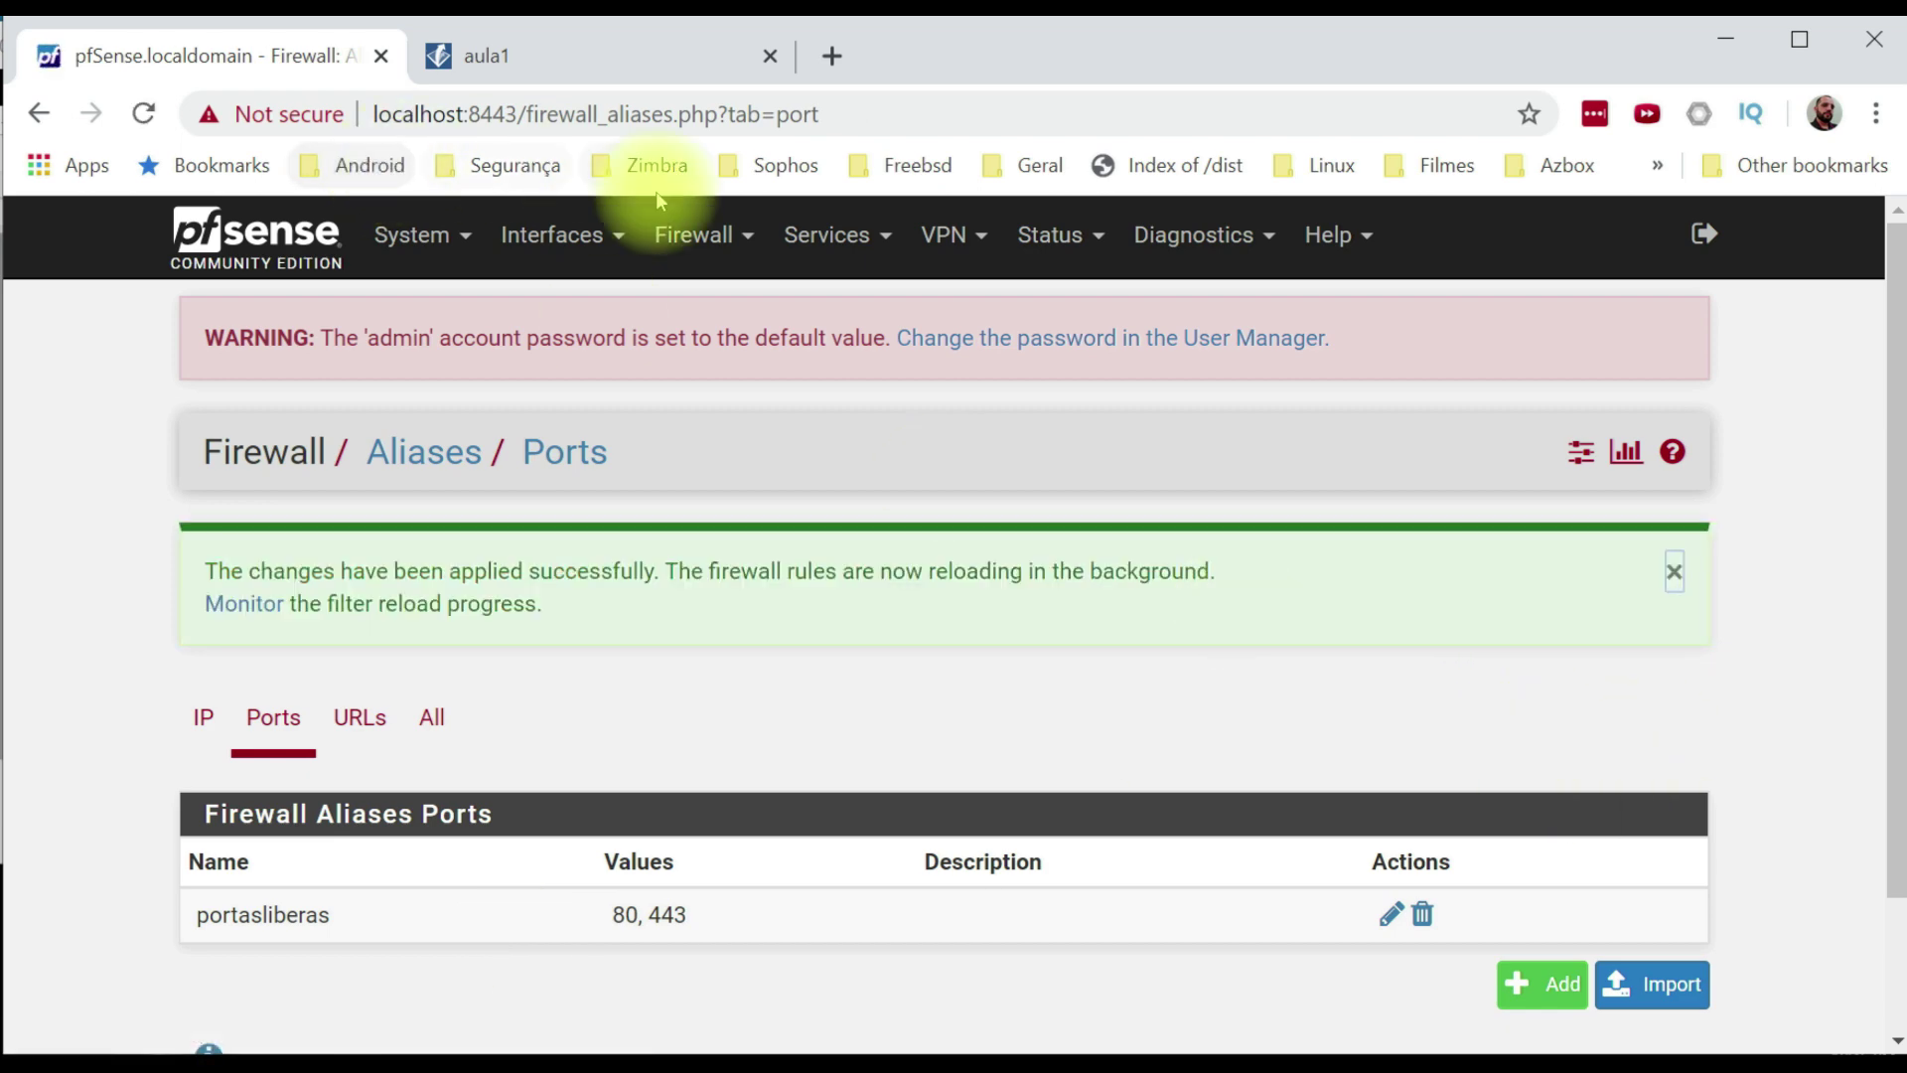
Open the LAN firewall rules and delete the pass rule for port 443 (HTTPS).
click(685, 234)
click(690, 406)
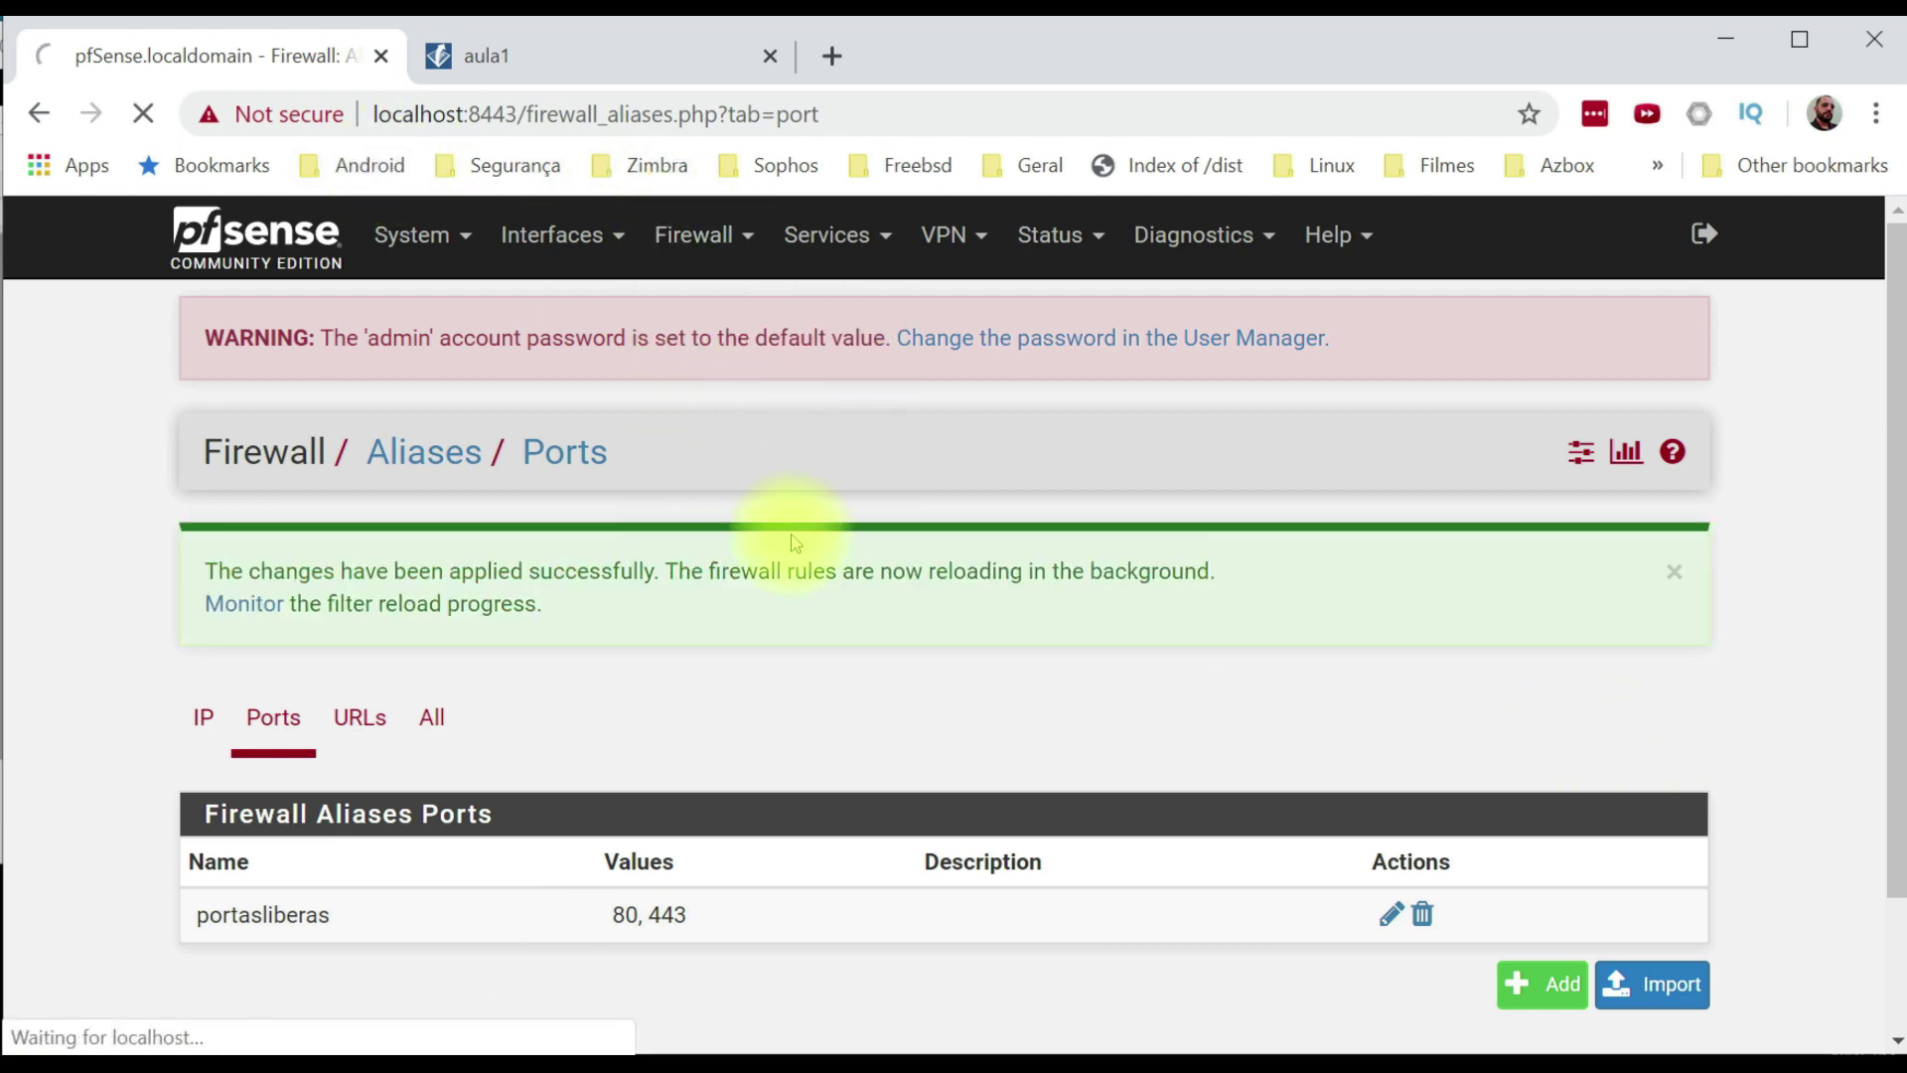
scroll(788, 511, down, 1)
click(399, 349)
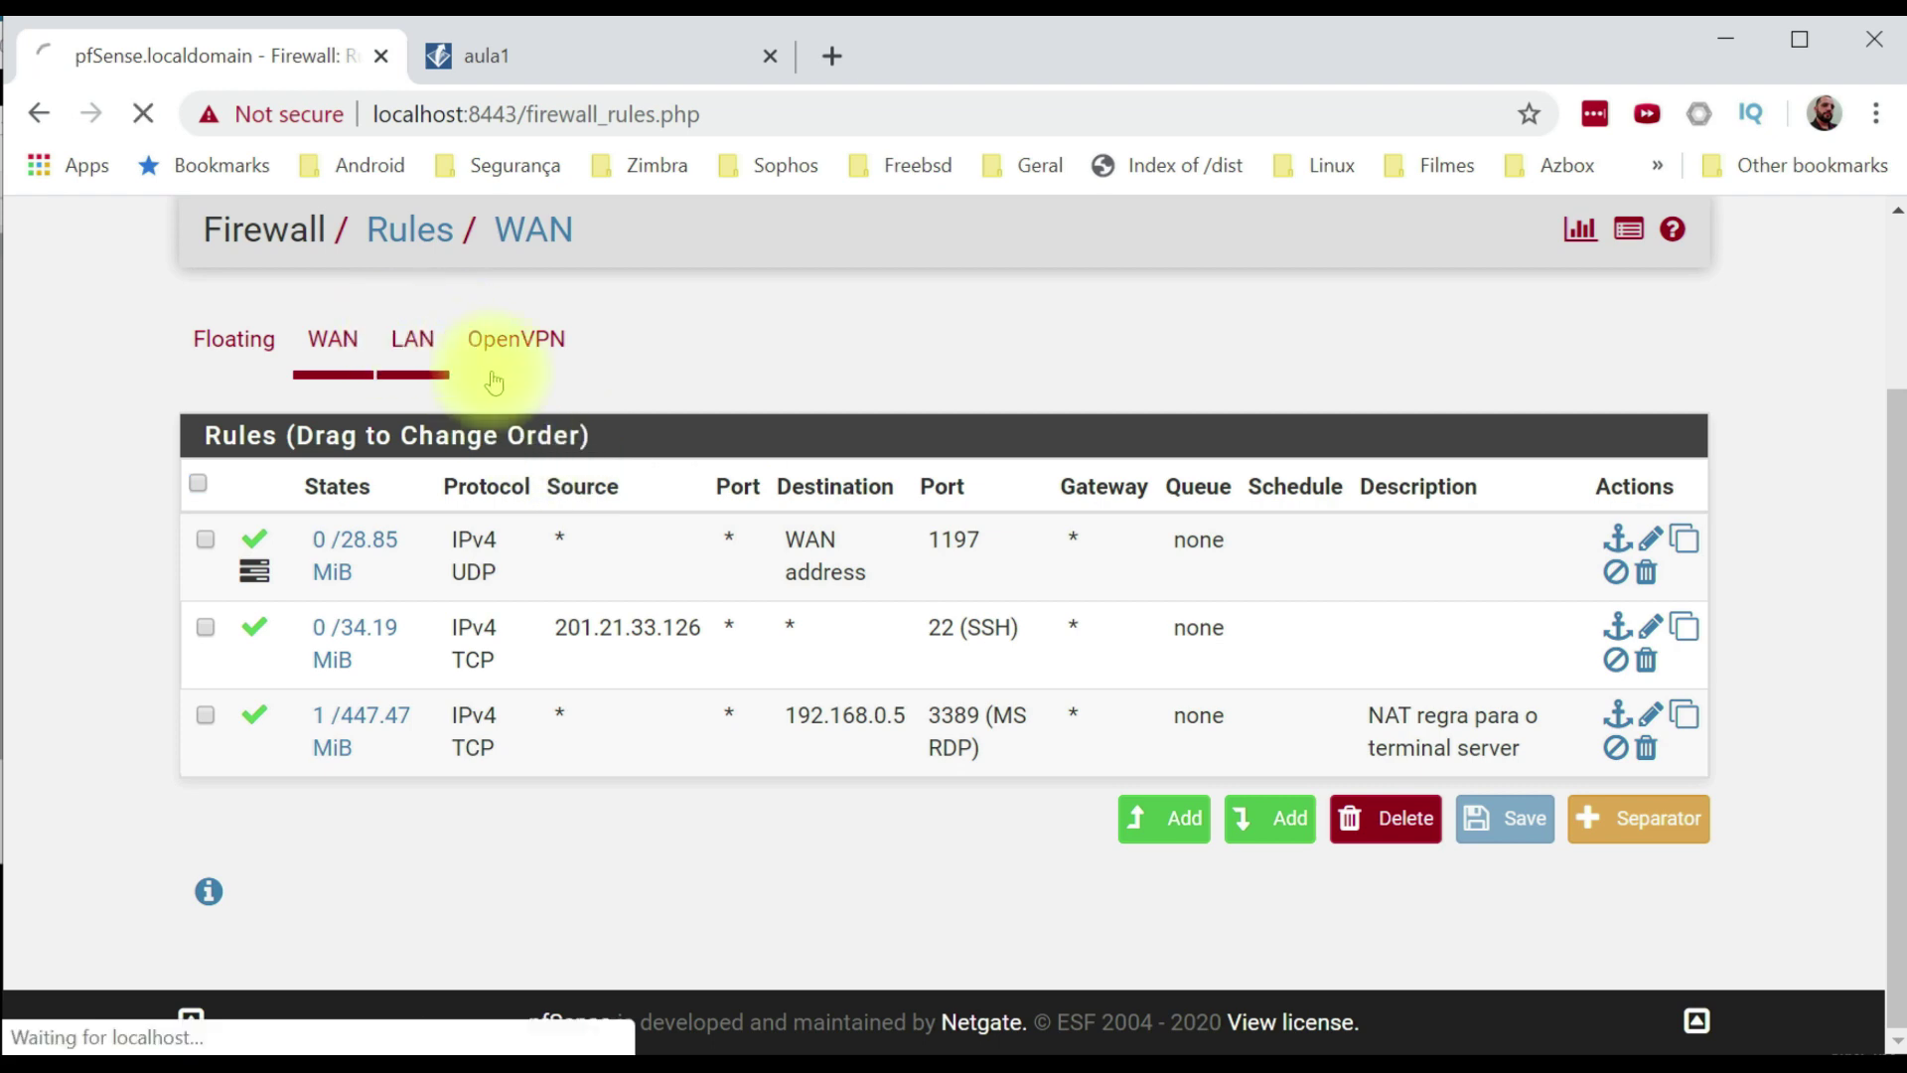
scroll(943, 434, down, 1)
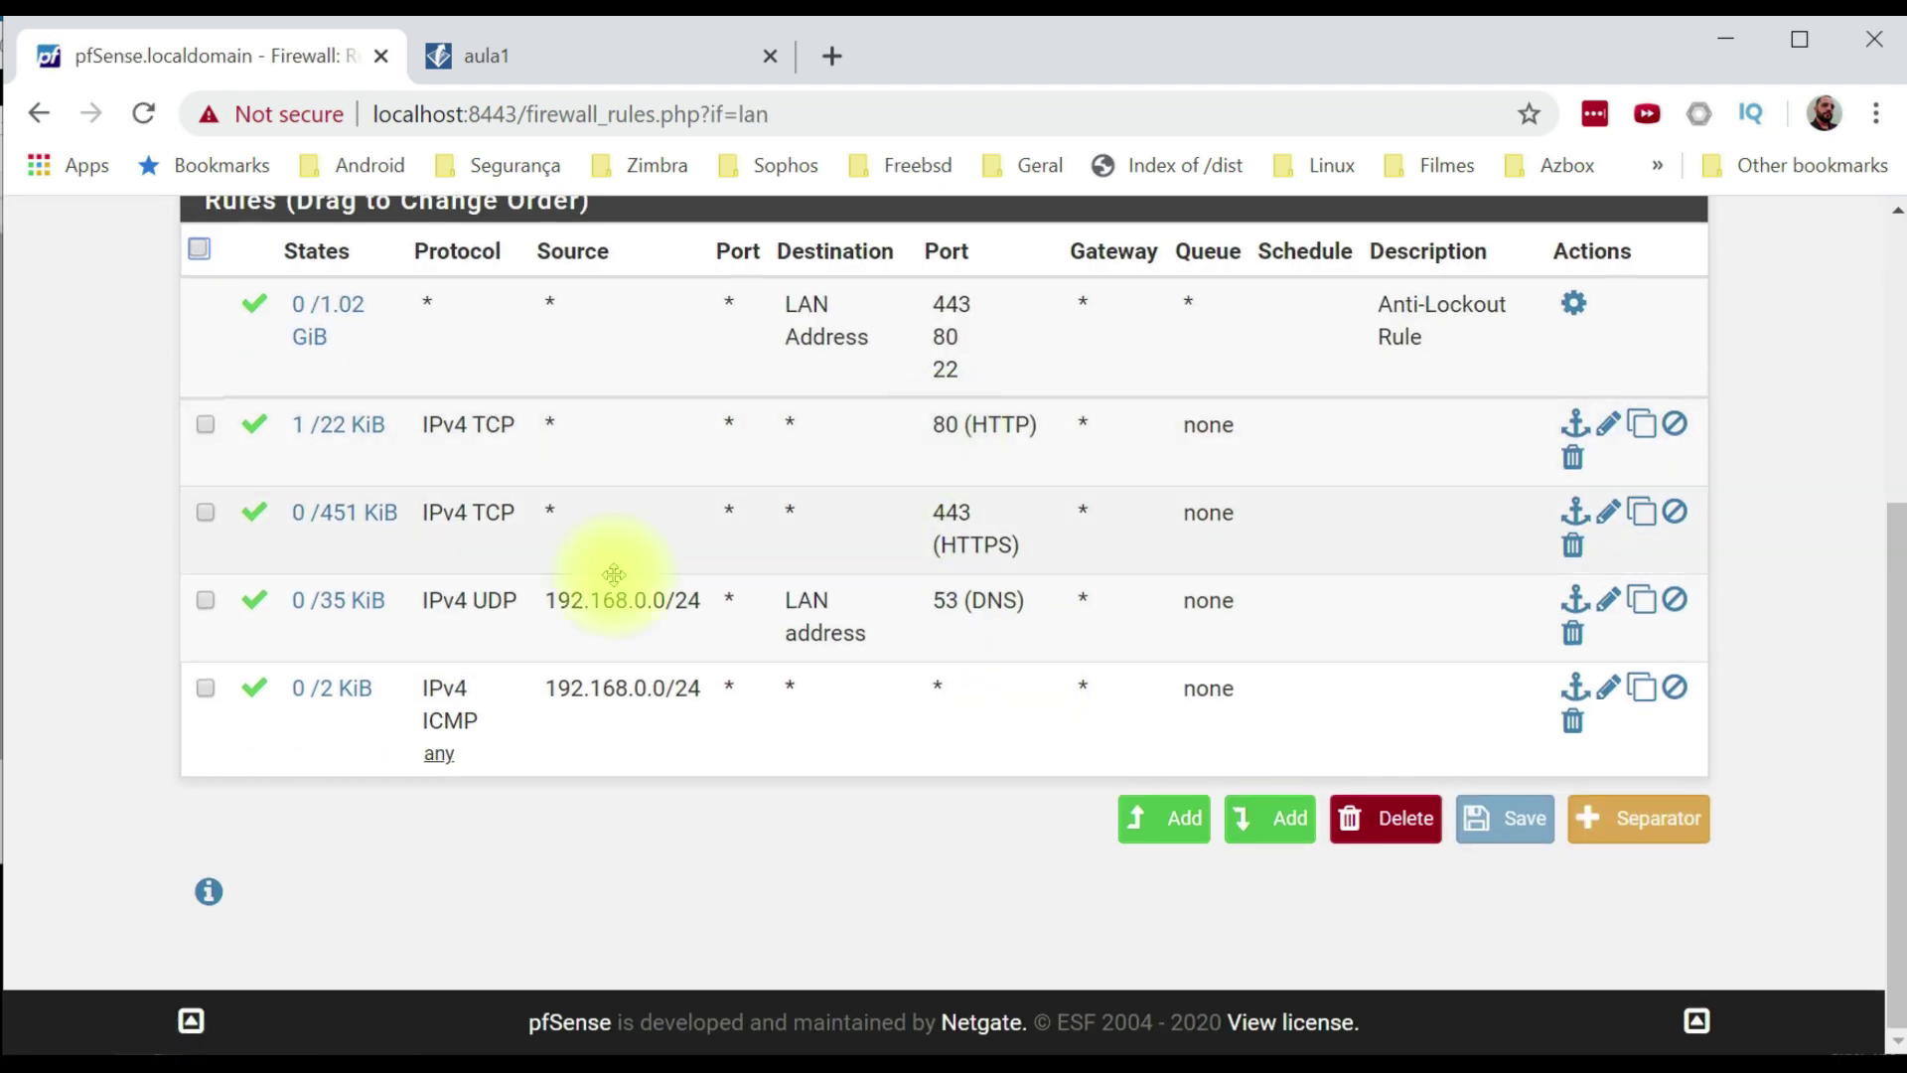
click(1573, 545)
key(Return)
Edit the LAN pass rule for port 80, setting its custom destination port range from portasliberas to portasliberas.
scroll(1375, 749, down, 5)
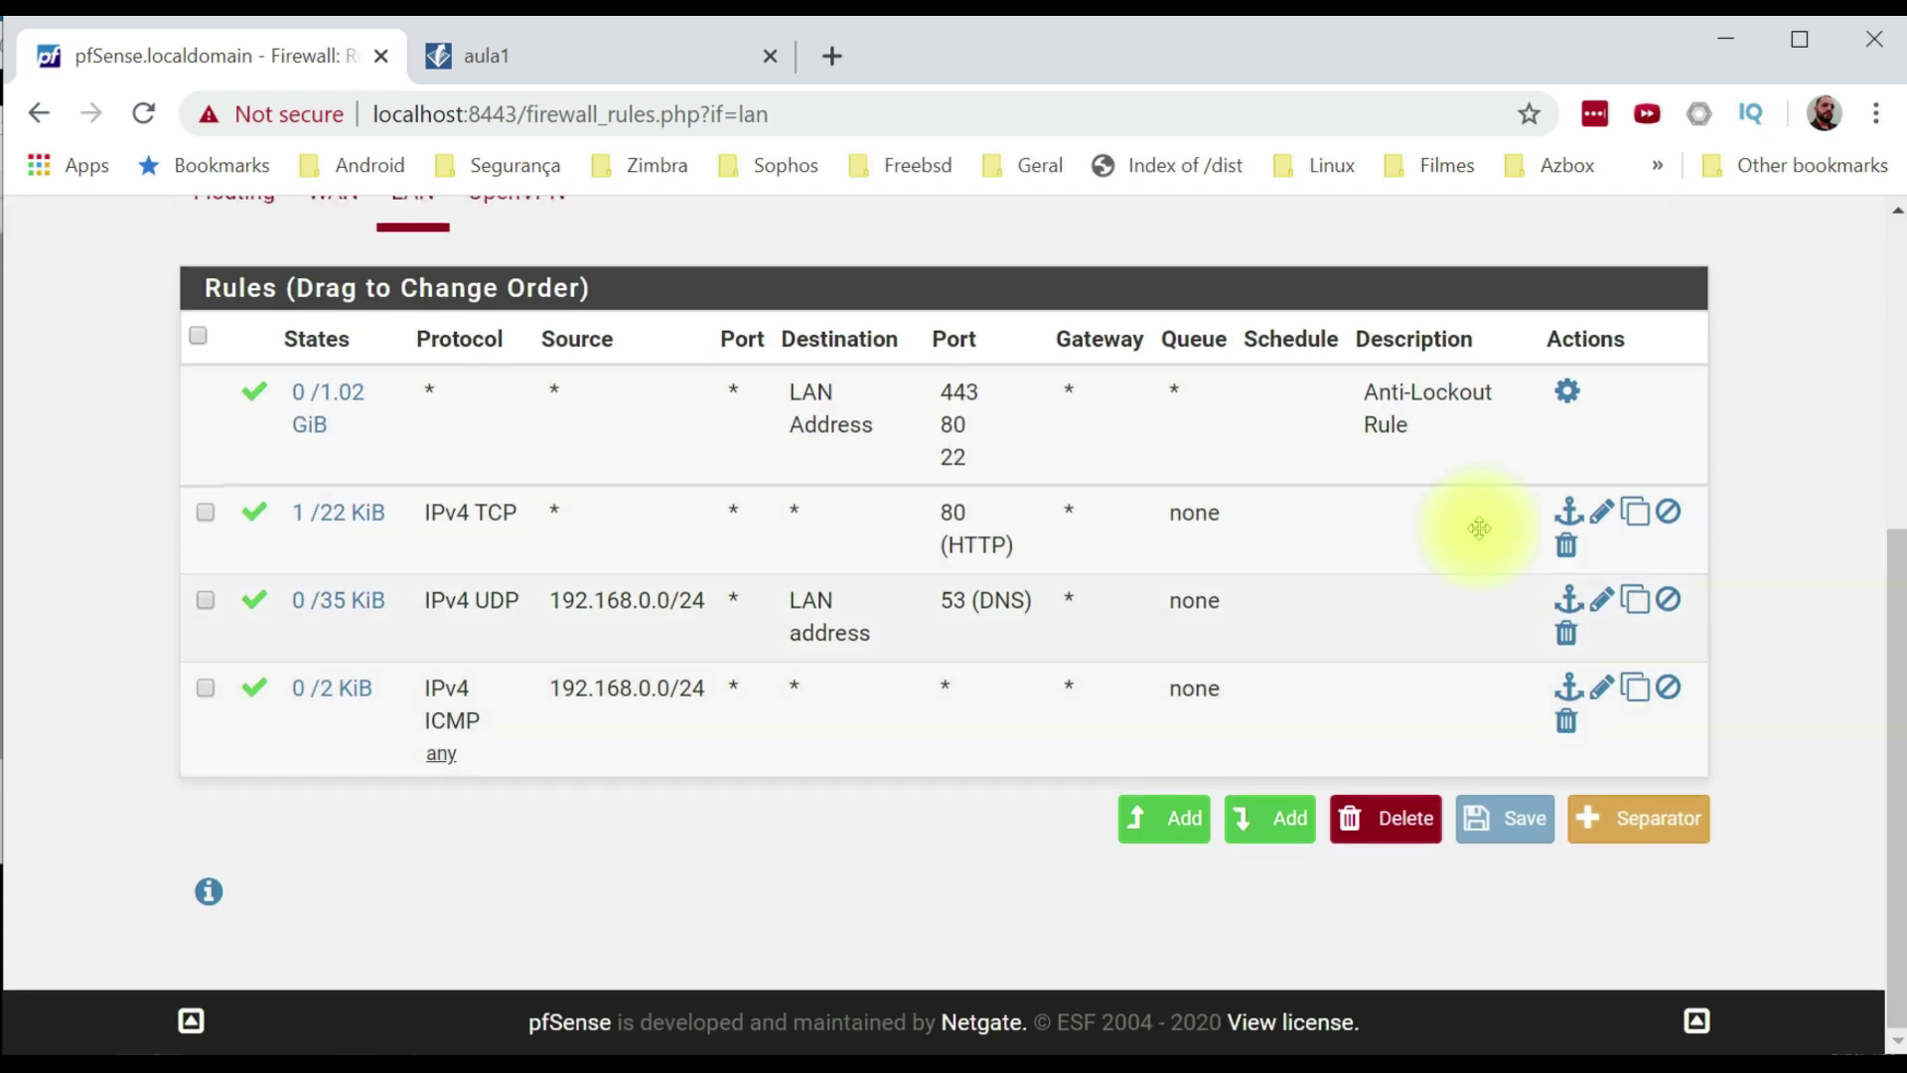
click(1602, 513)
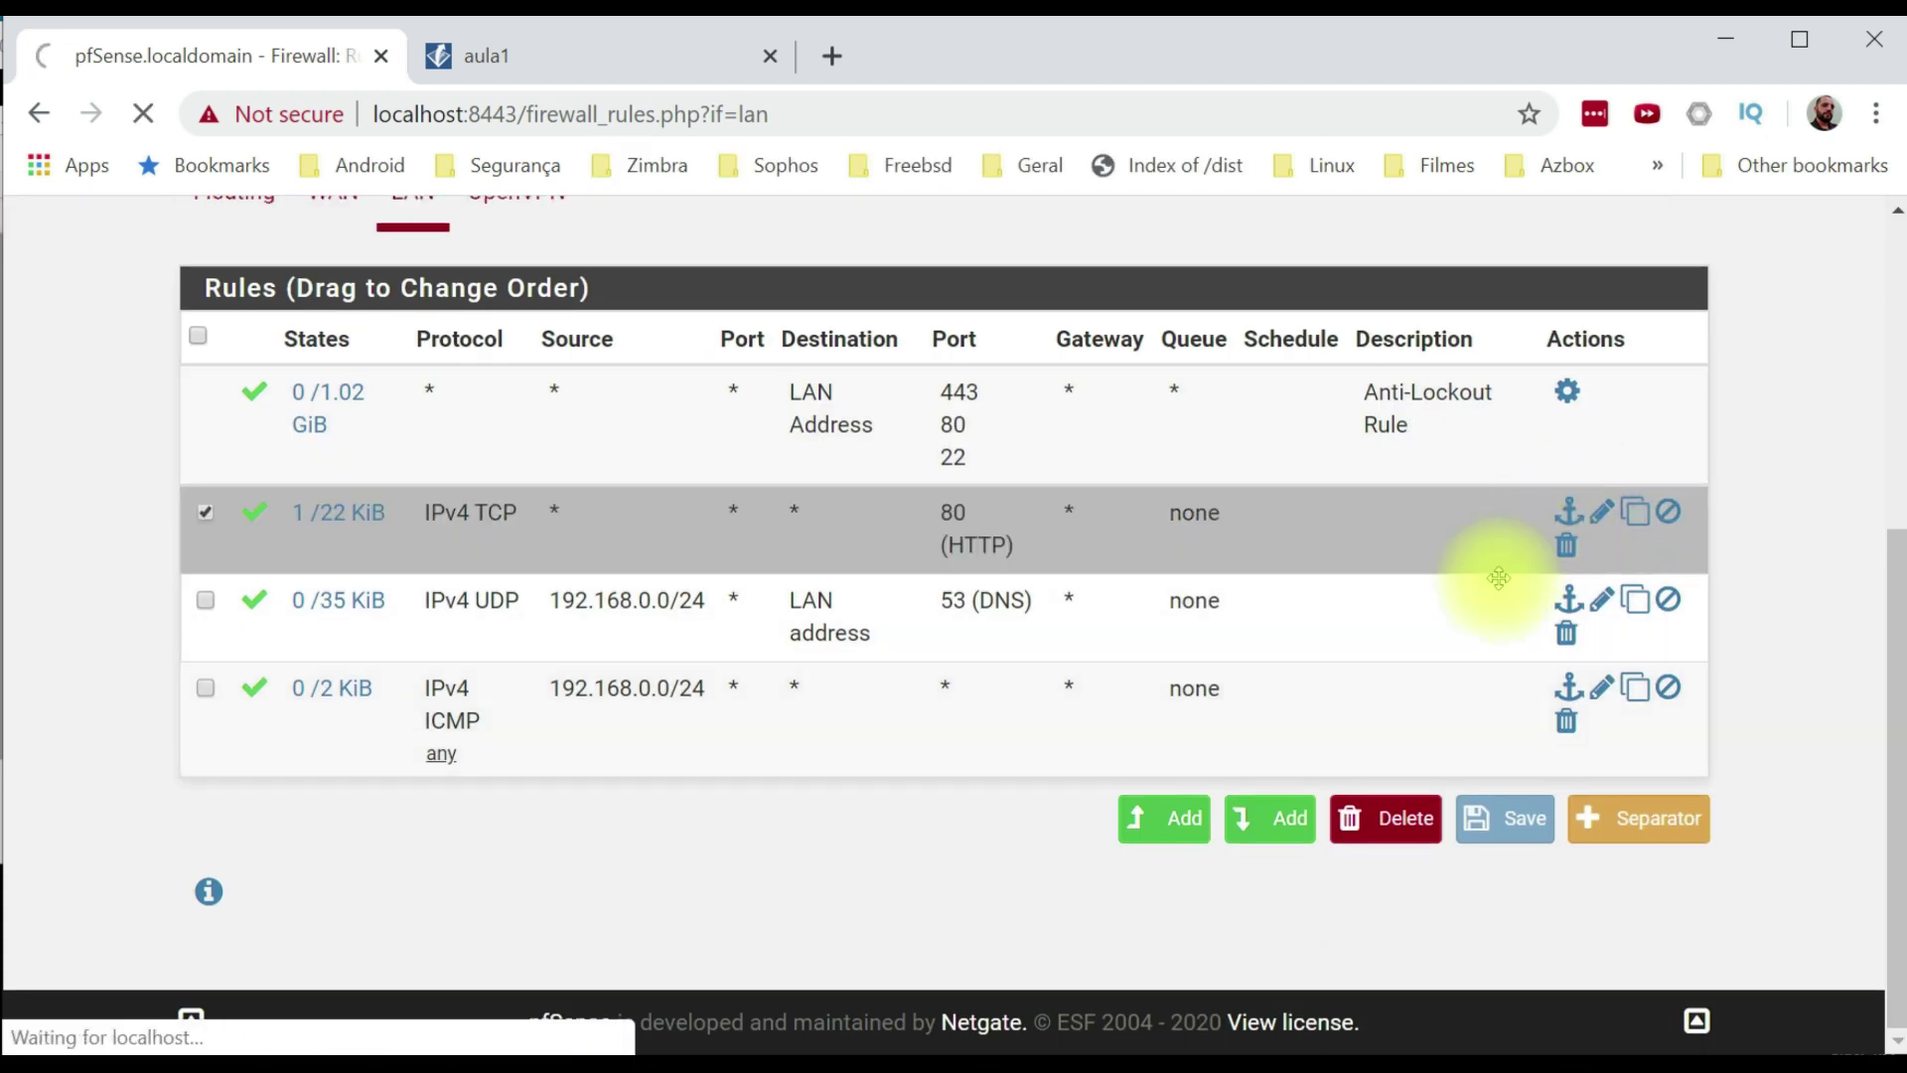
scroll(723, 437, down, 5)
scroll(754, 822, down, 5)
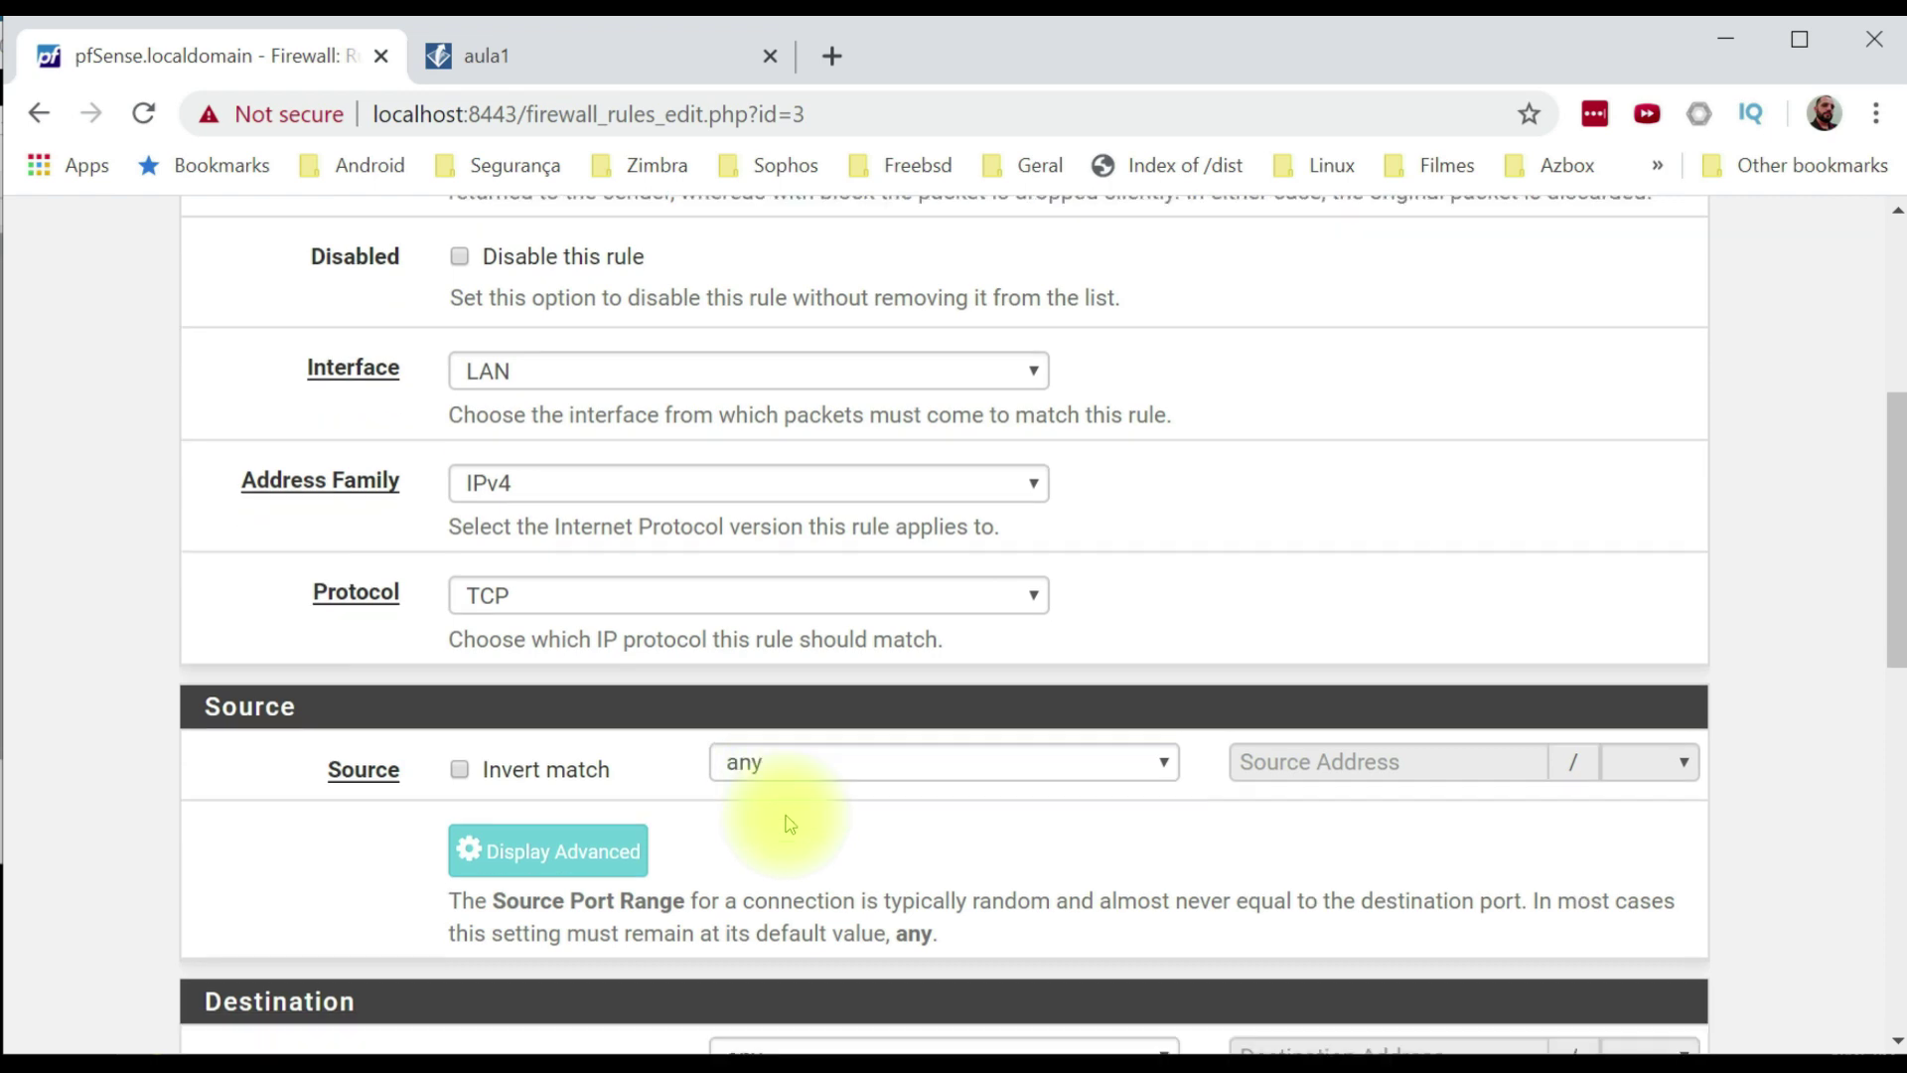
click(631, 683)
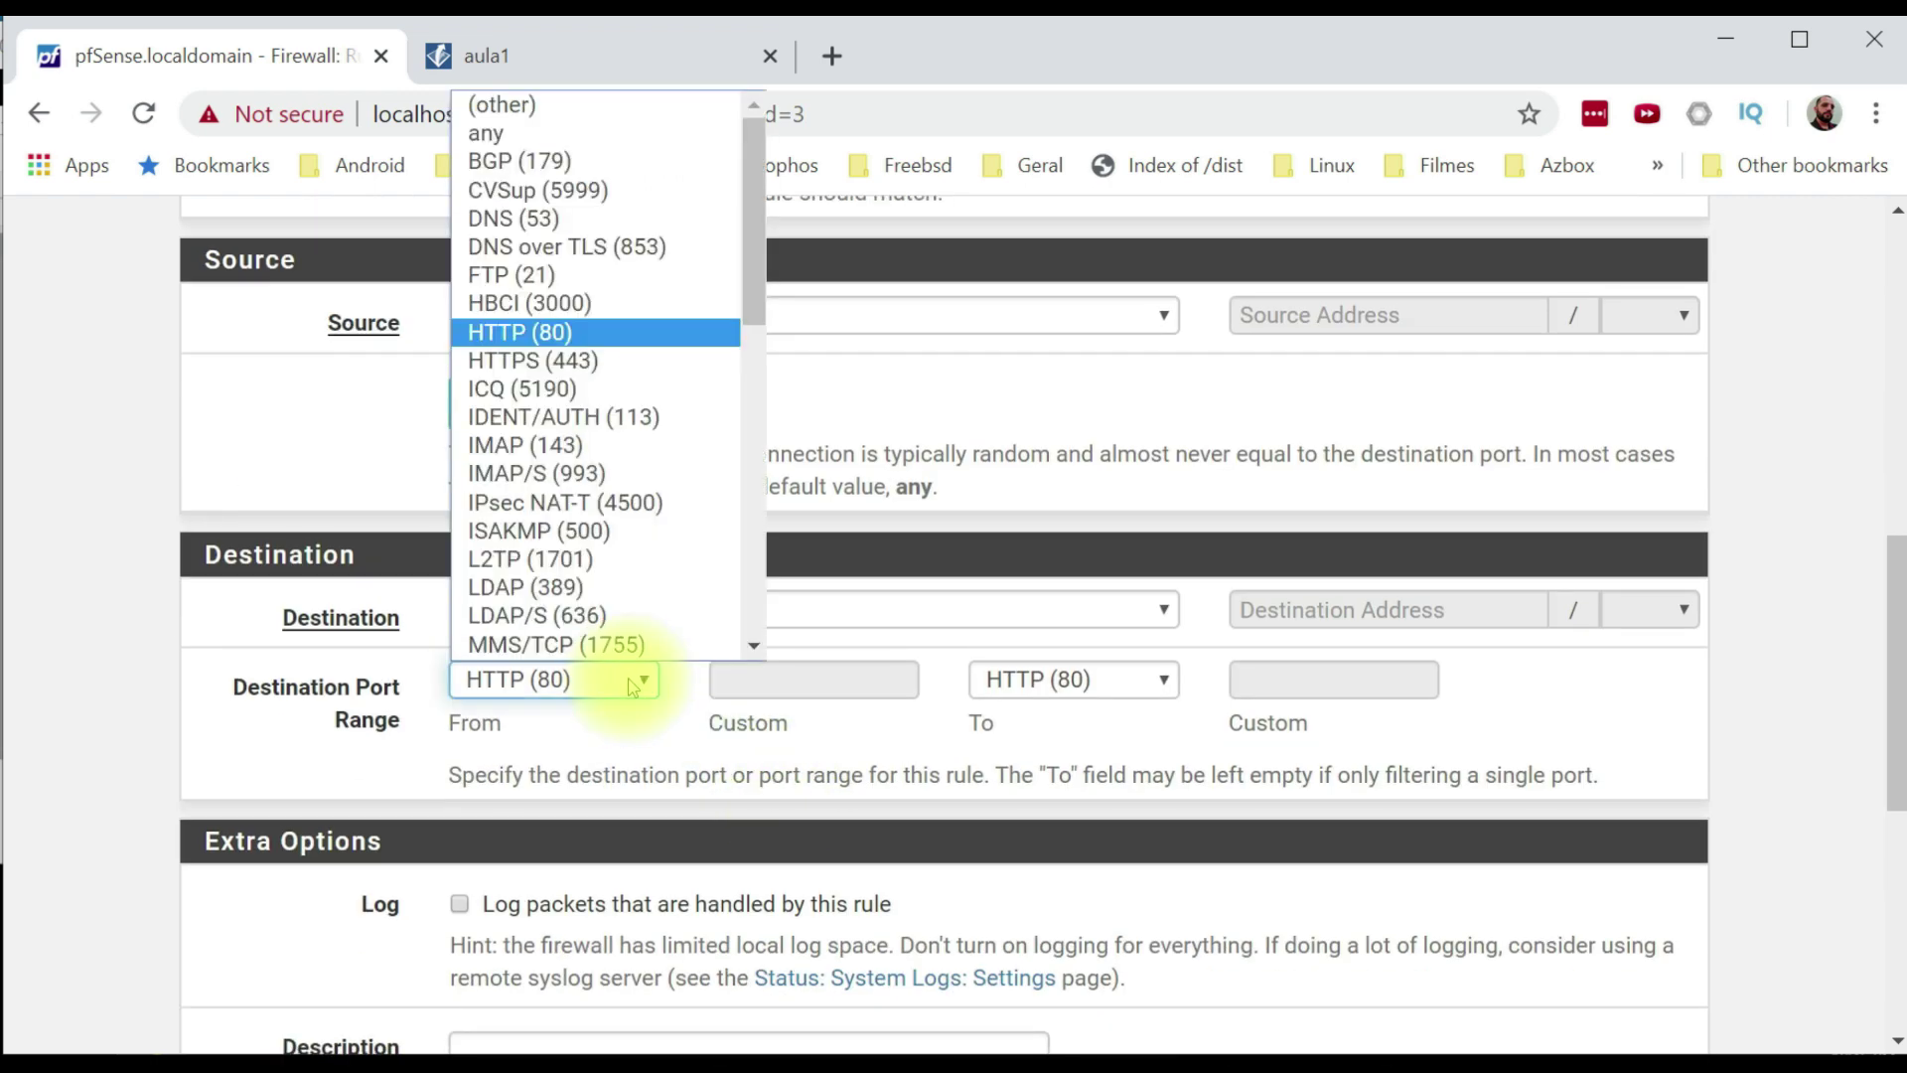
click(556, 104)
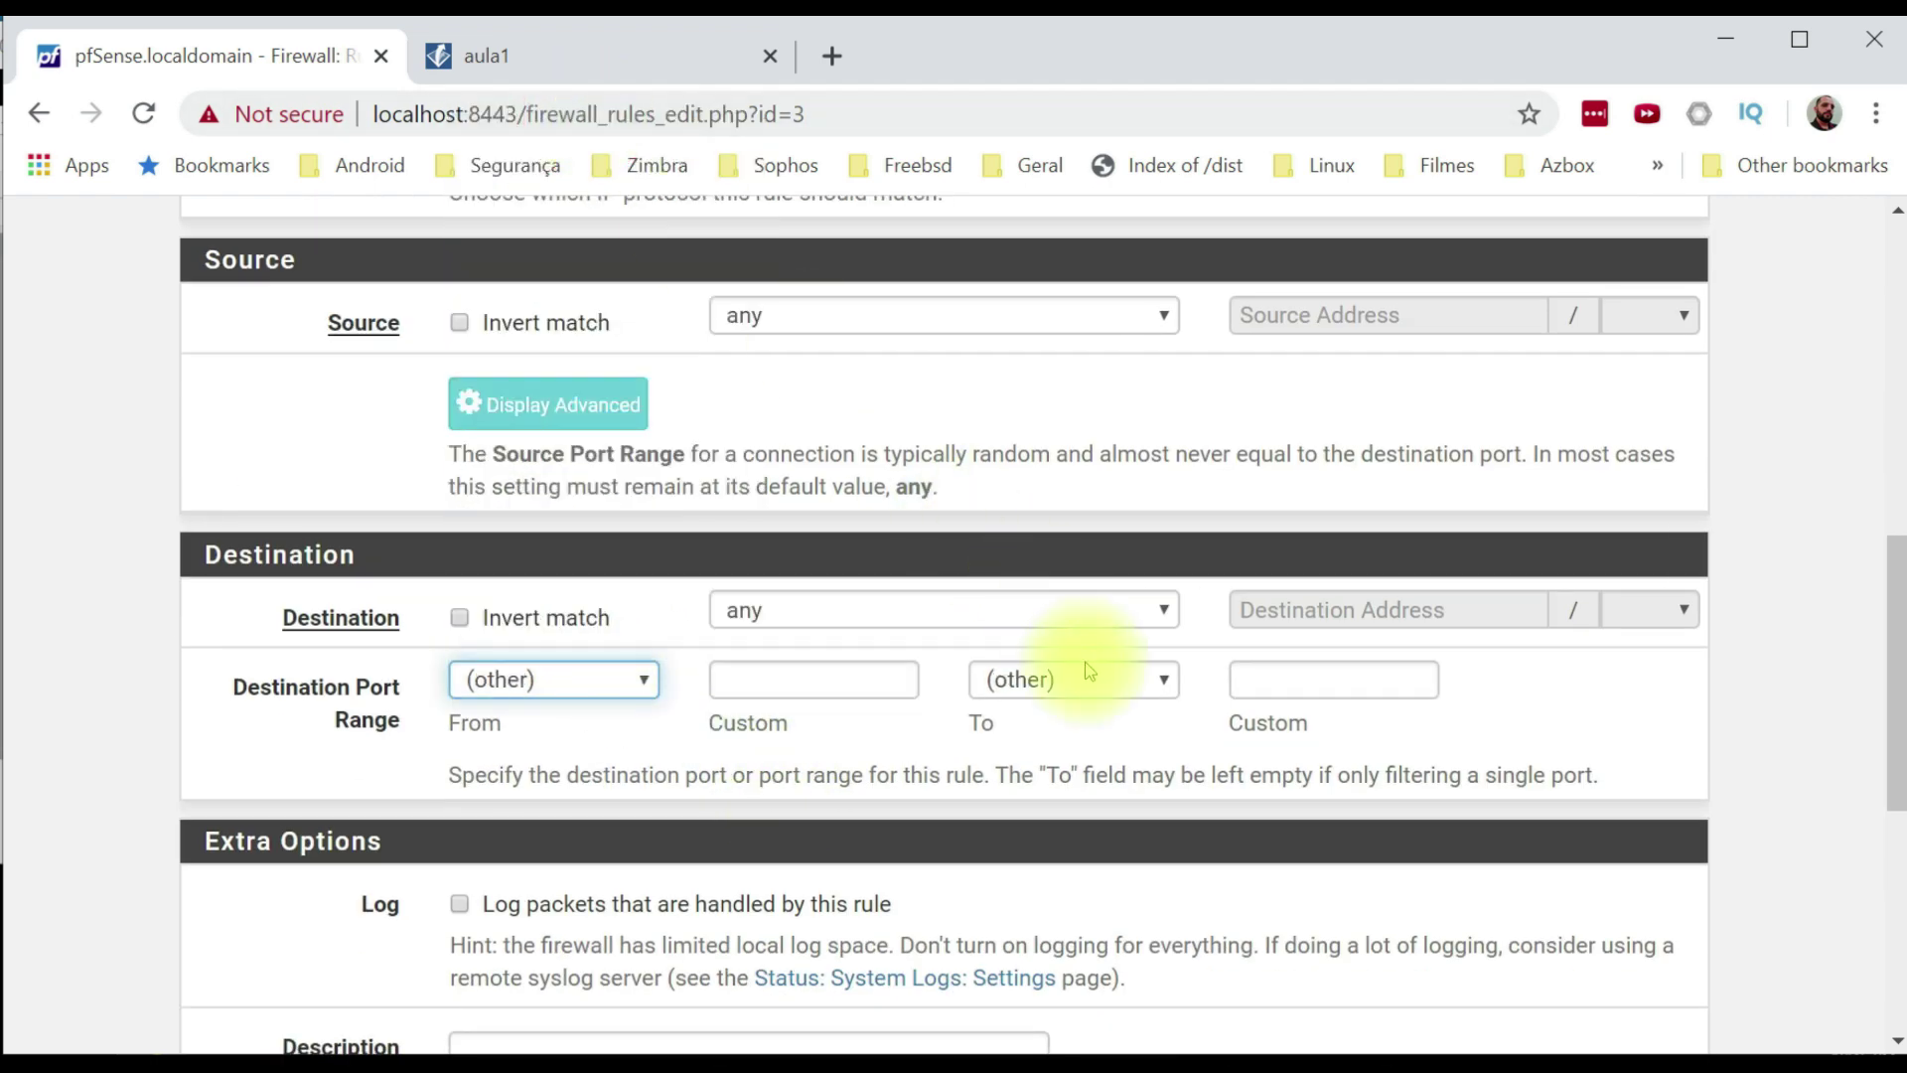
click(830, 684)
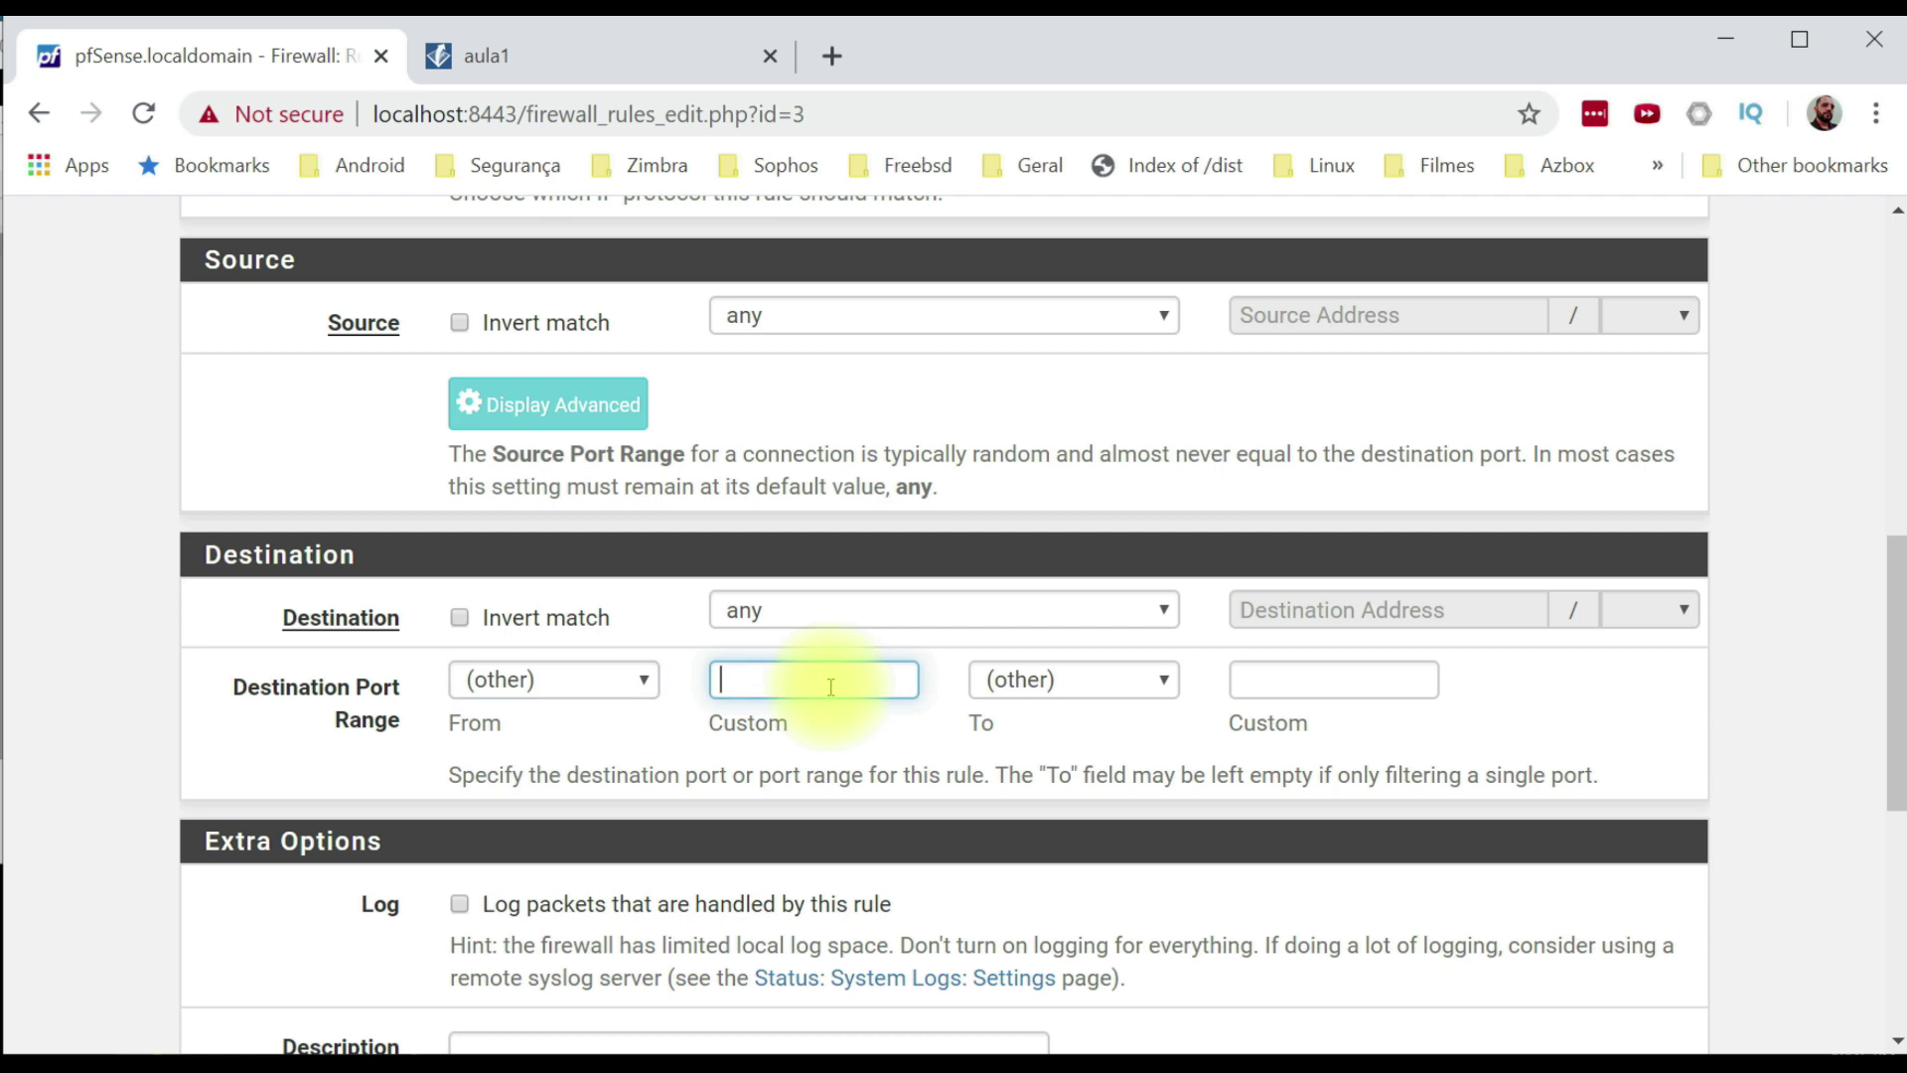
text(po)
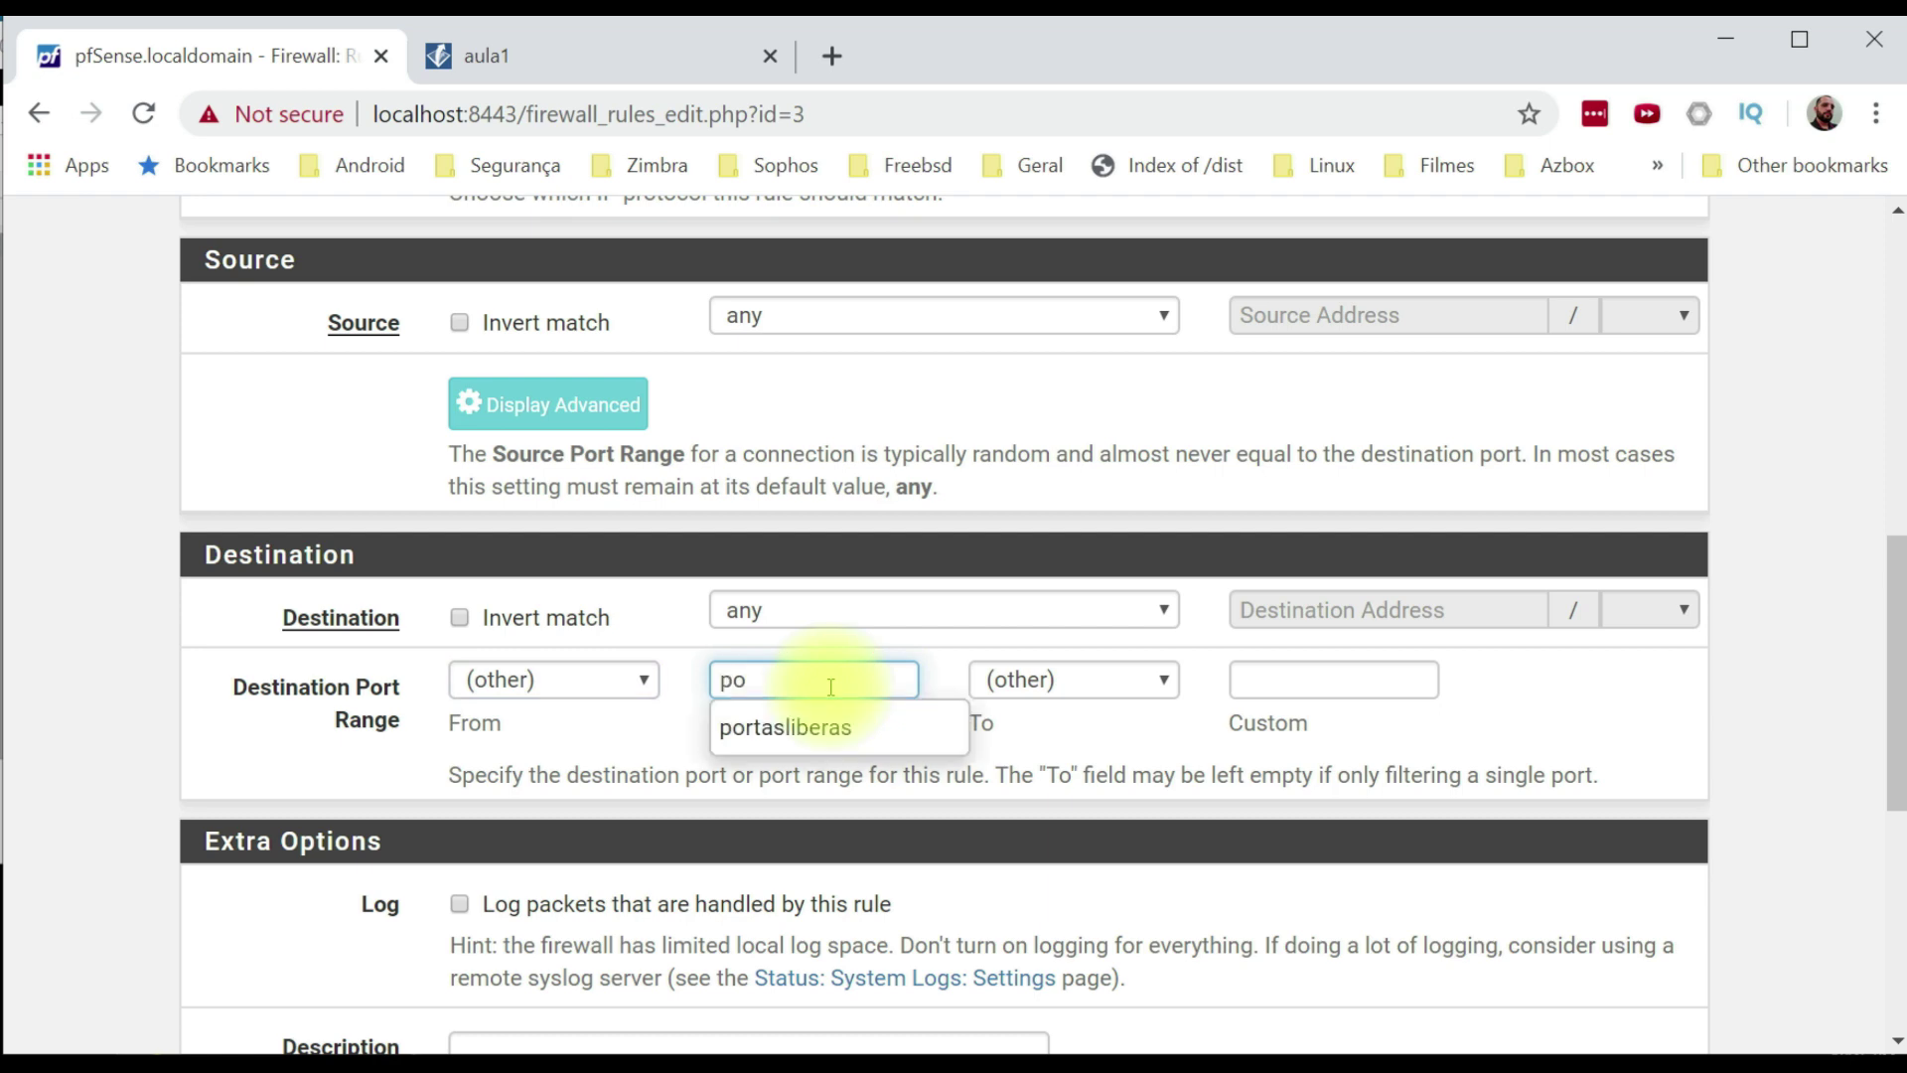
click(803, 731)
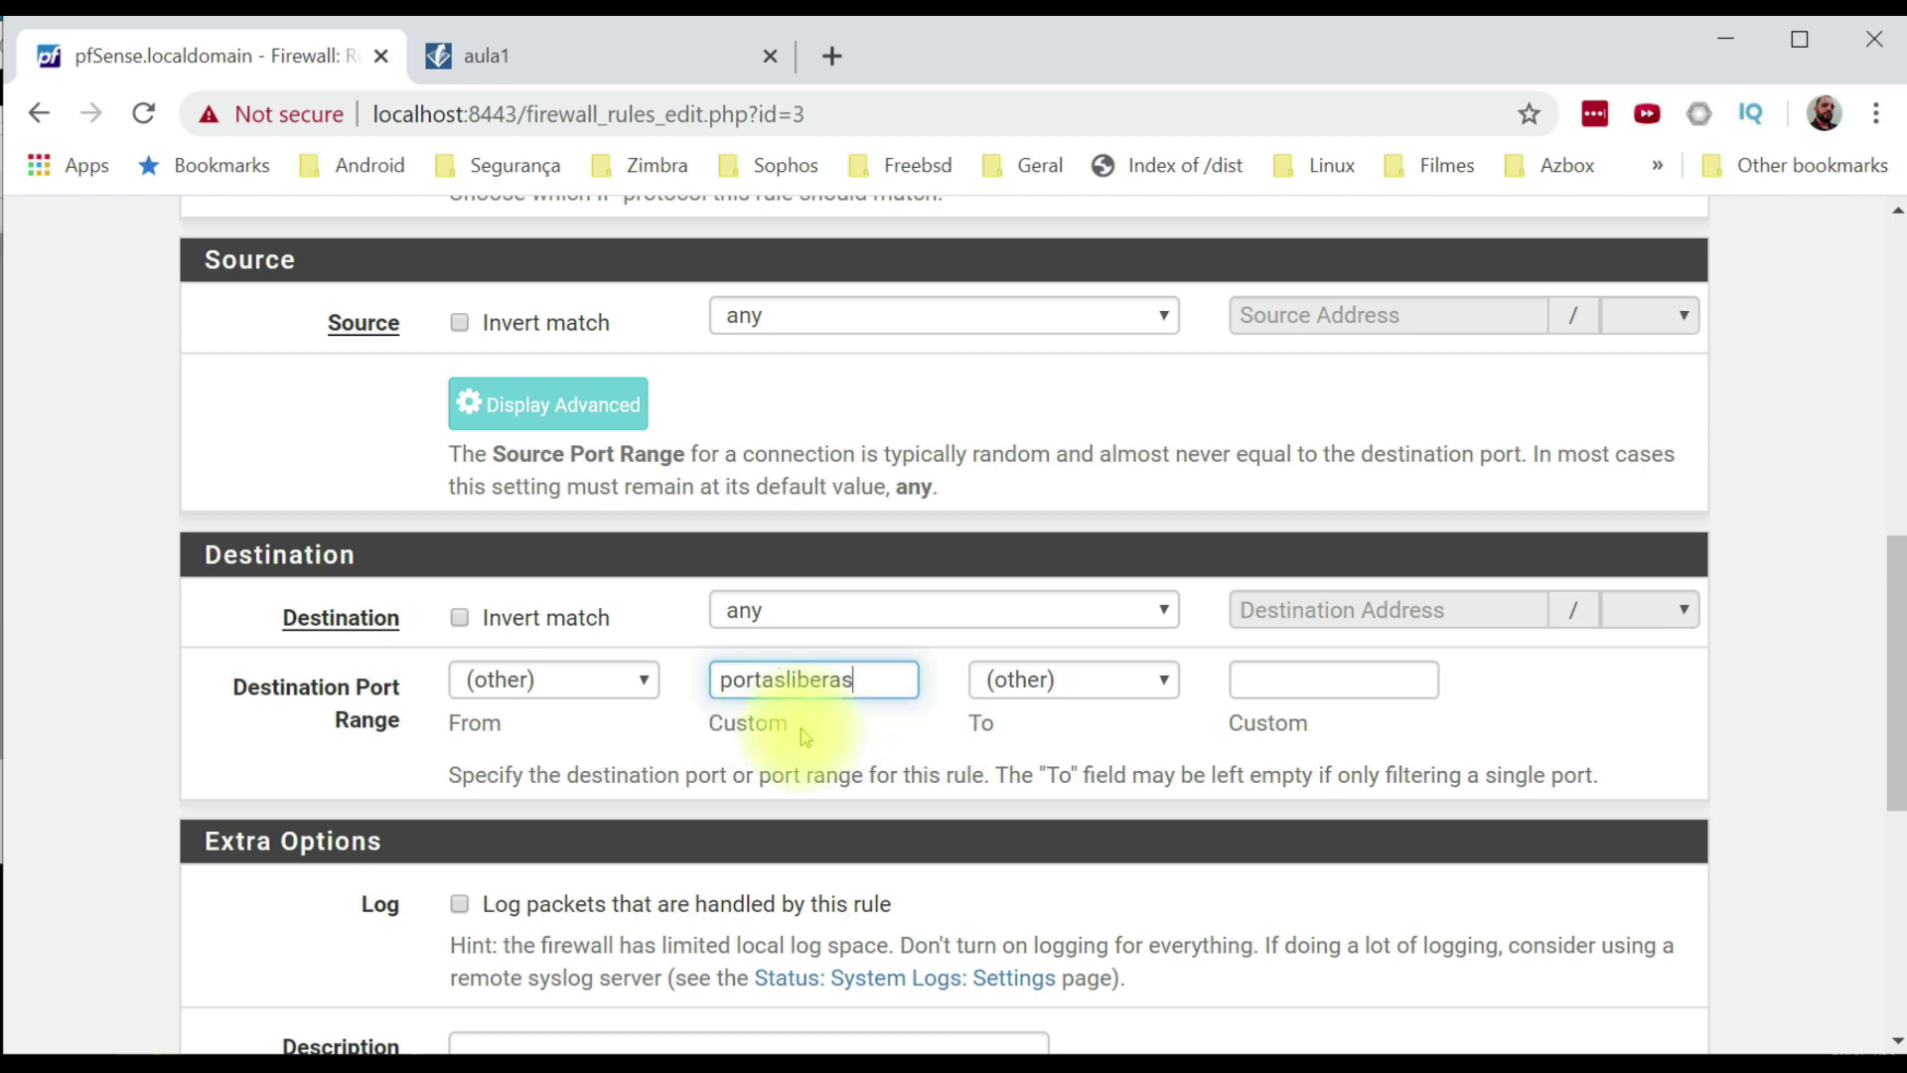
click(1271, 684)
text(po)
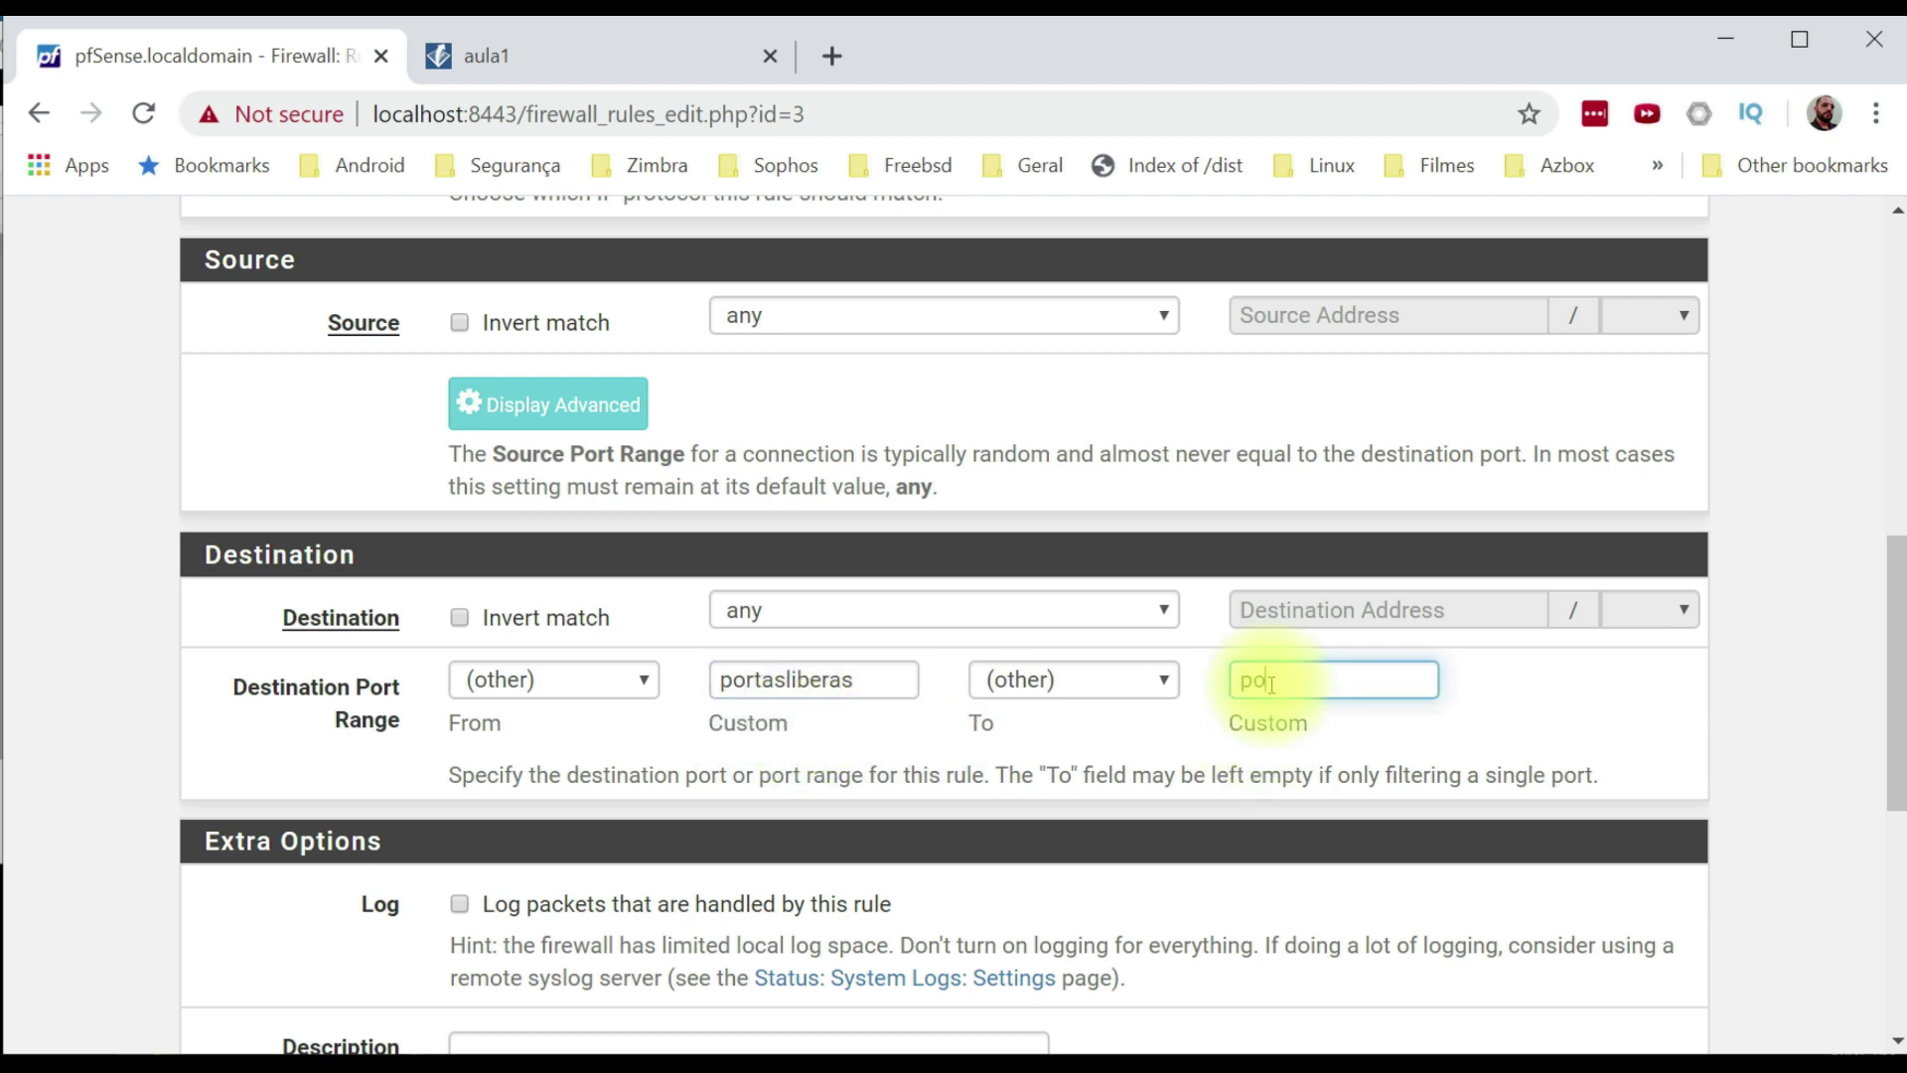
text(r)
click(1321, 728)
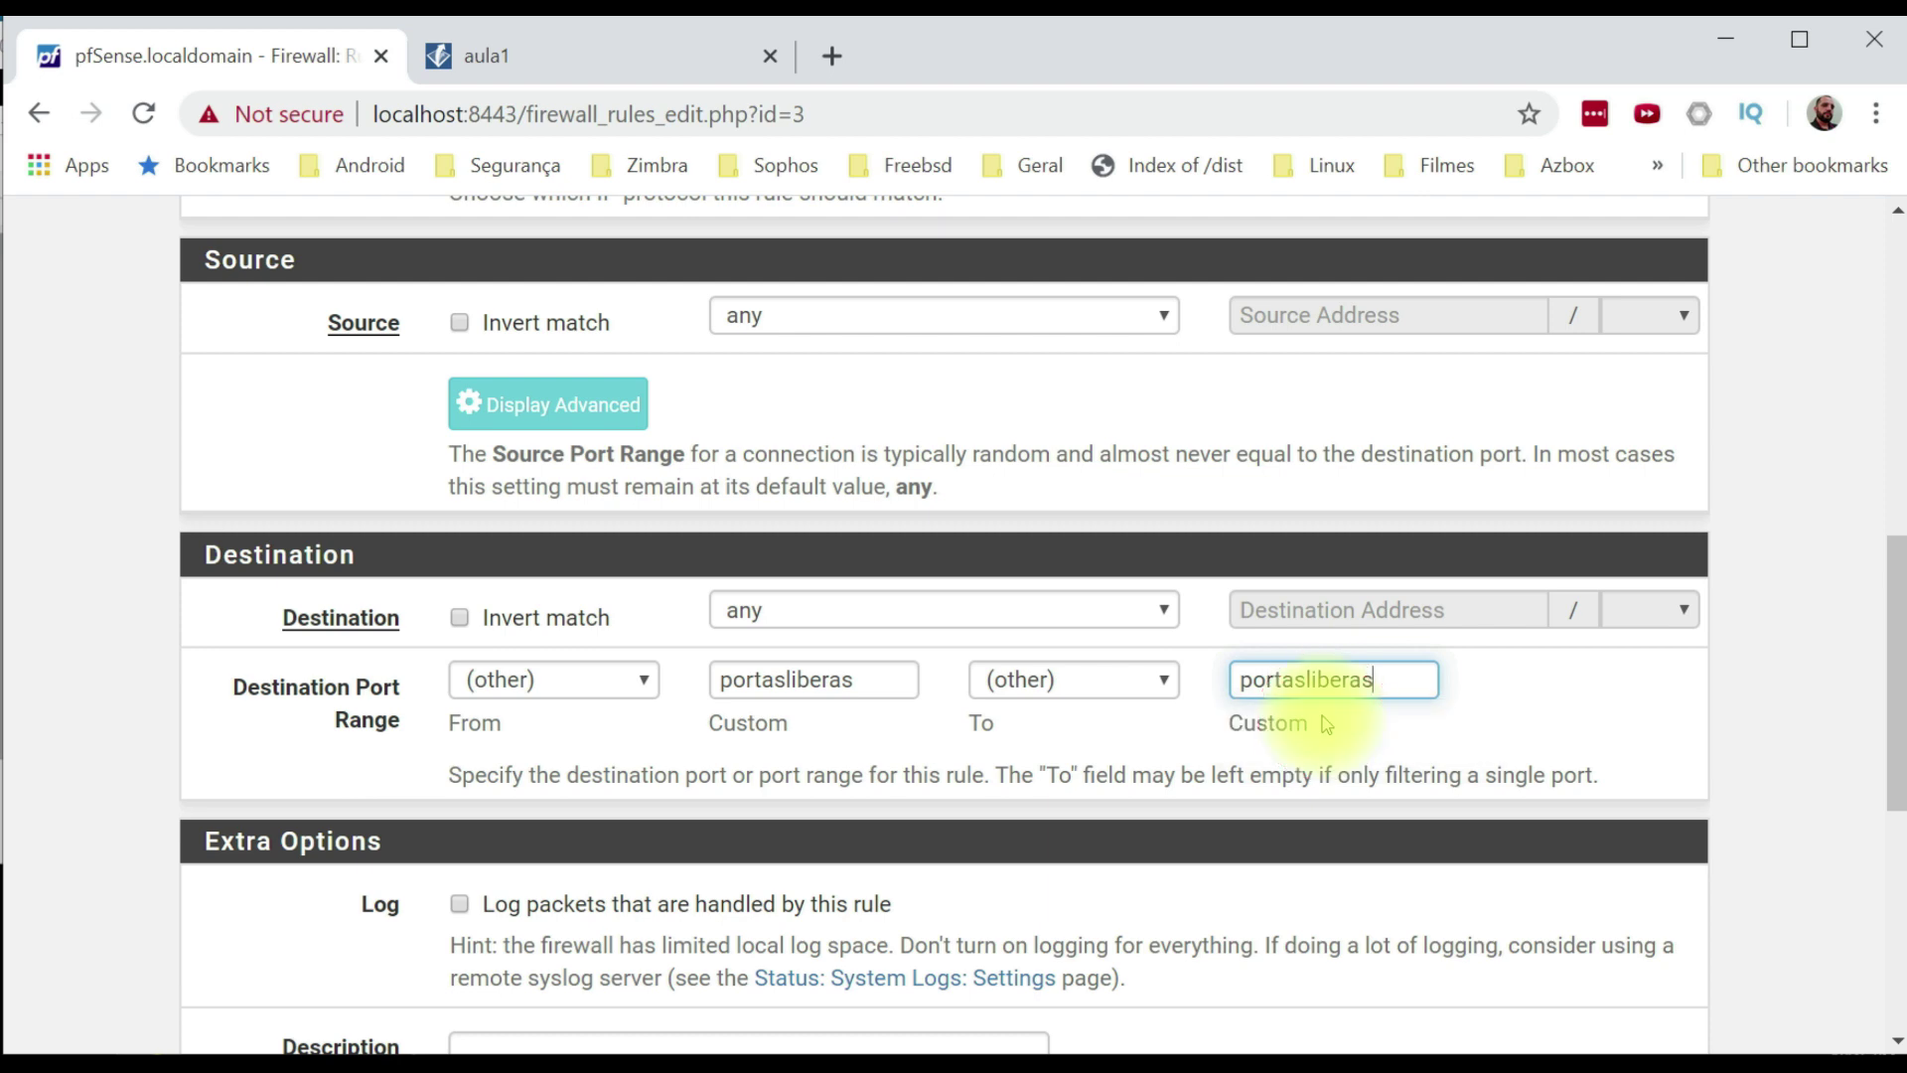
Save the edited LAN rule and apply the firewall changes.
scroll(1076, 695, down, 6)
click(512, 904)
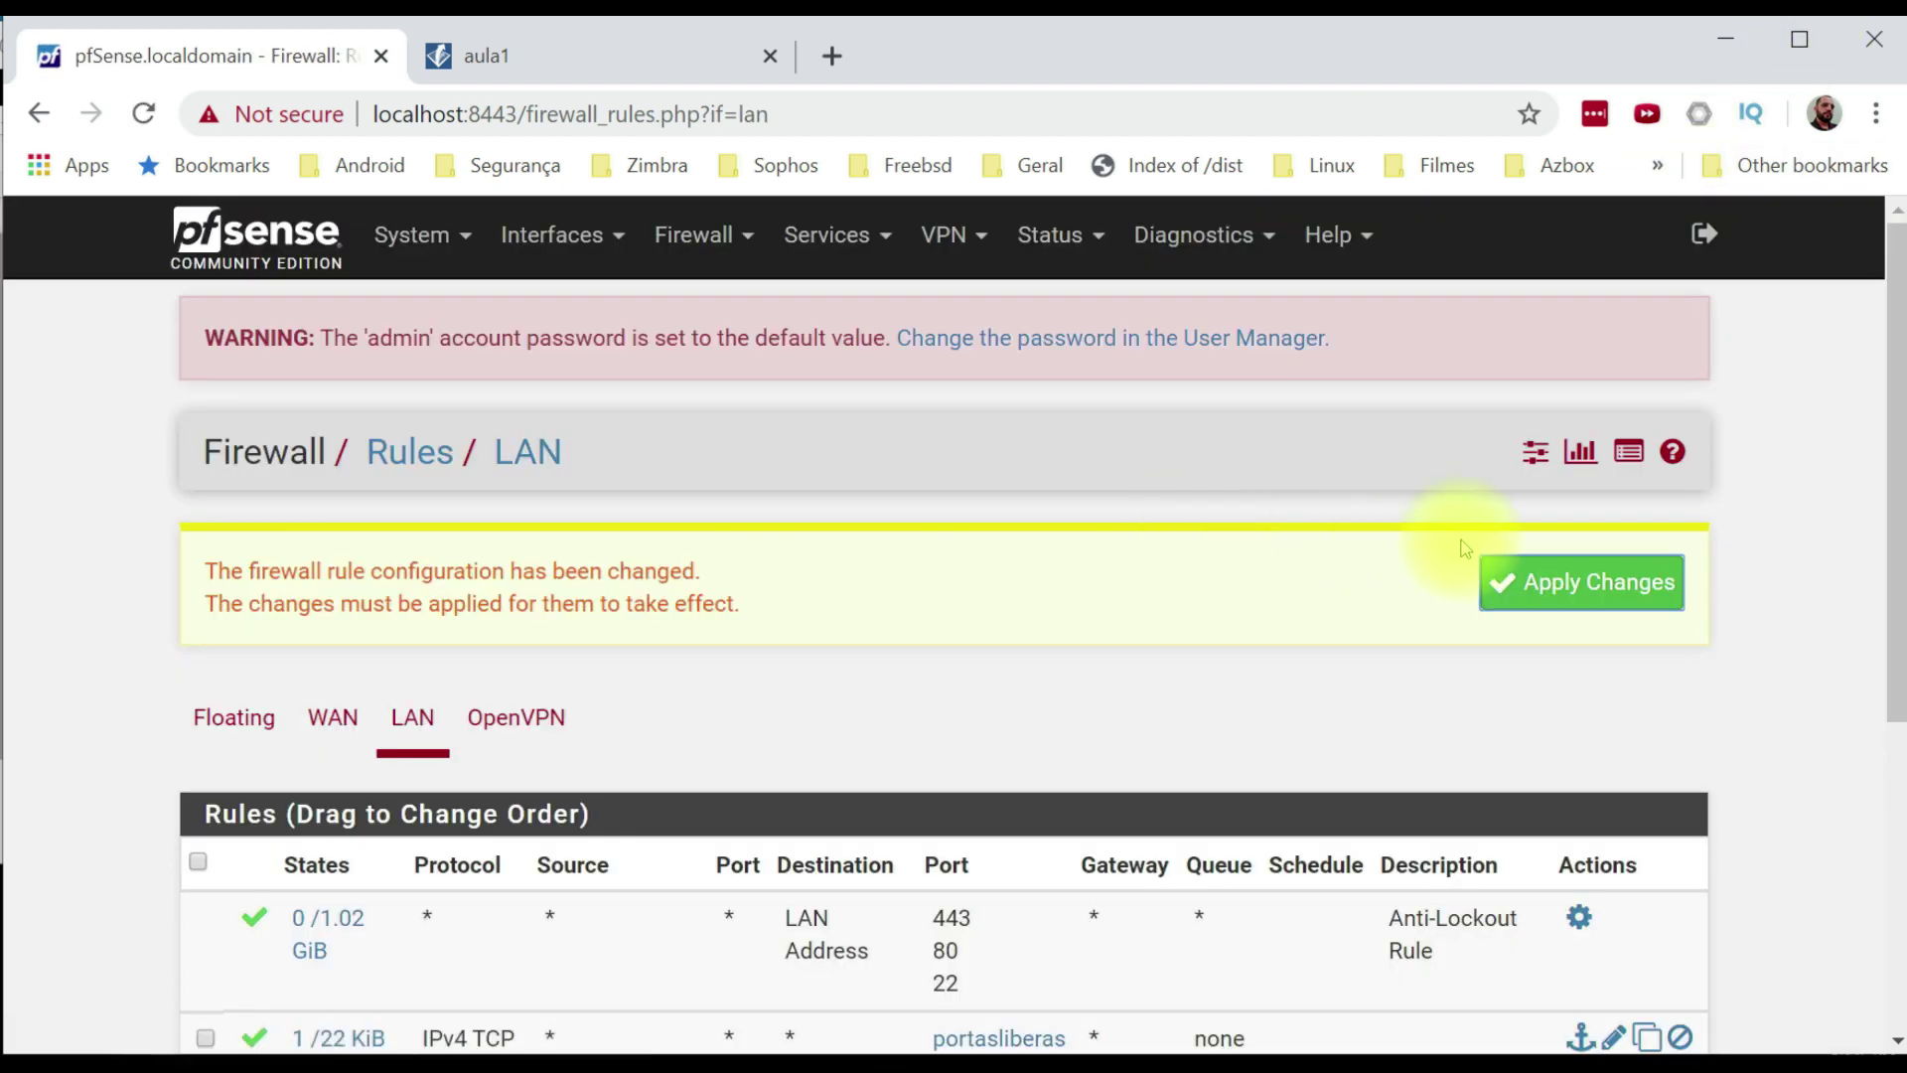
click(1545, 581)
Review the LAN rule list, then open the portasliberas rule's connection states and examine the first entry's source and destination.
scroll(1383, 604, down, 5)
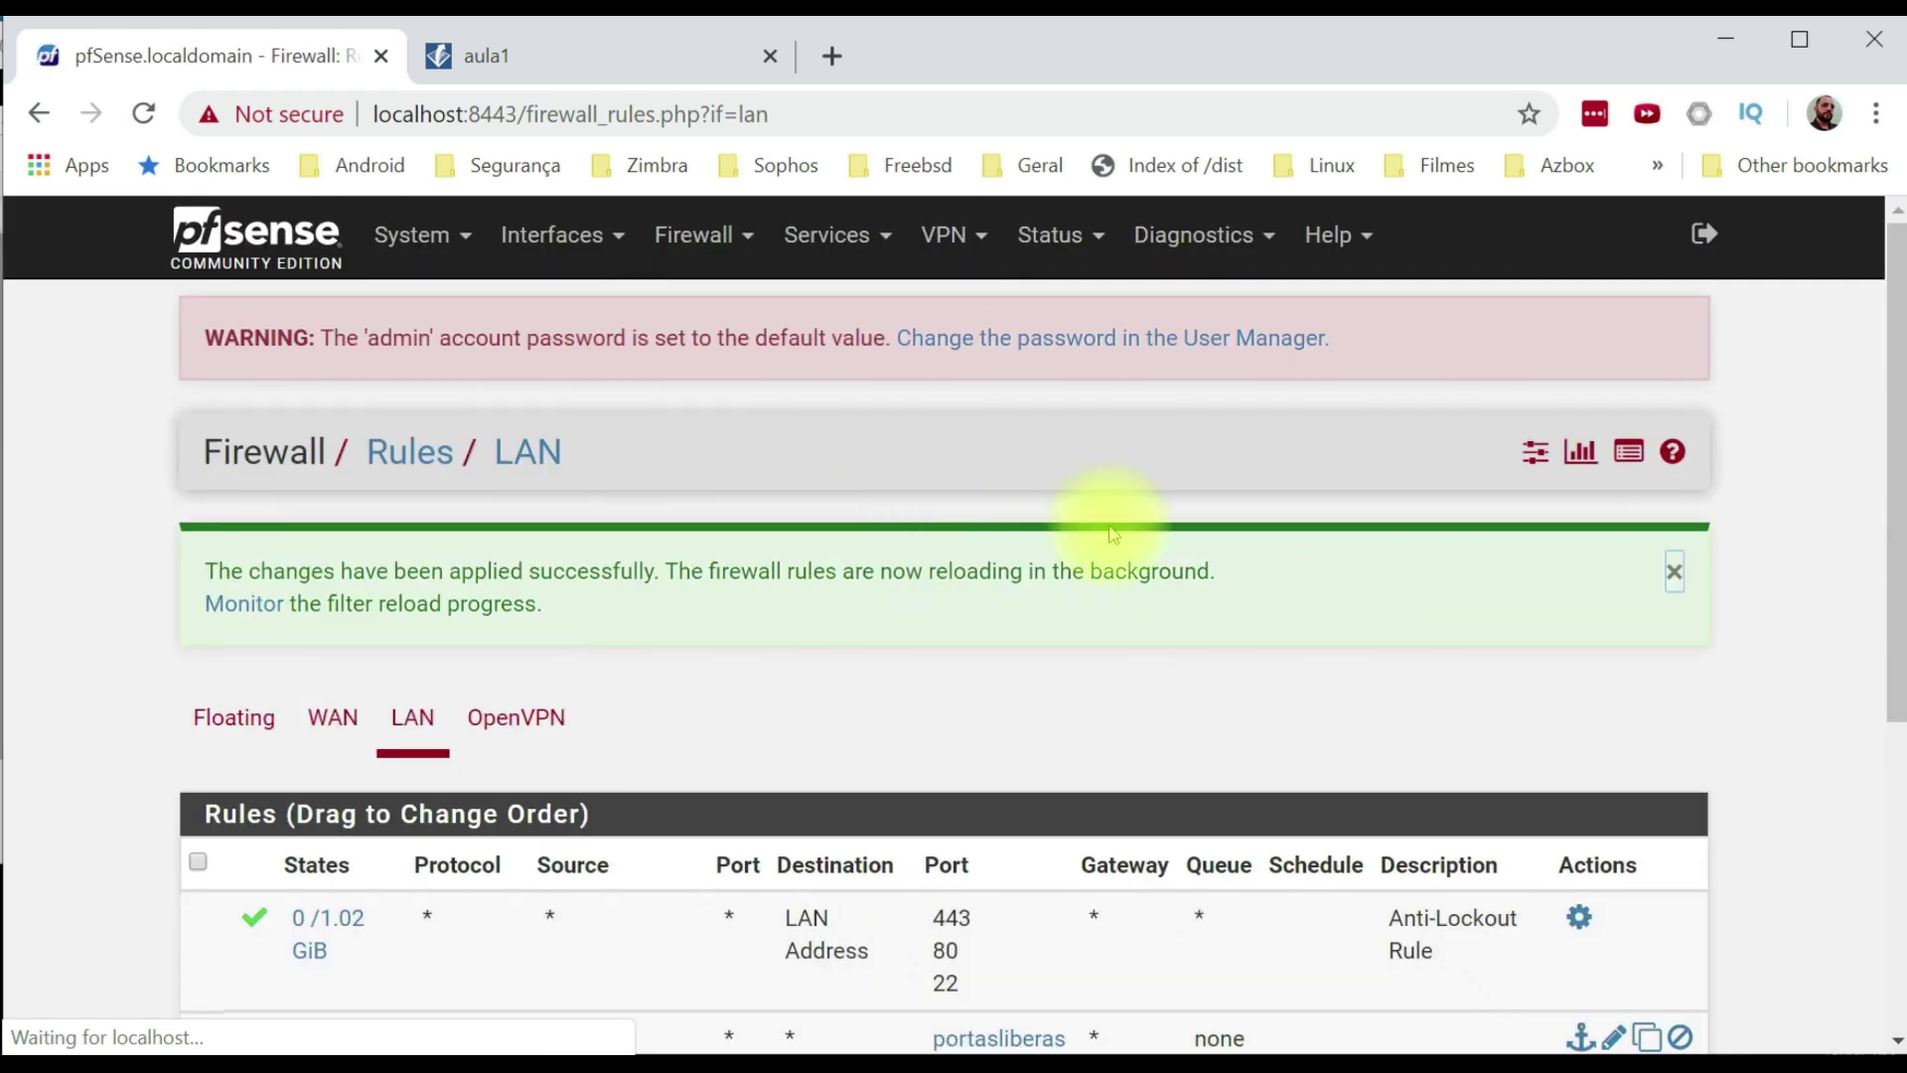
scroll(1078, 851, down, 5)
mouse_move(1029, 516)
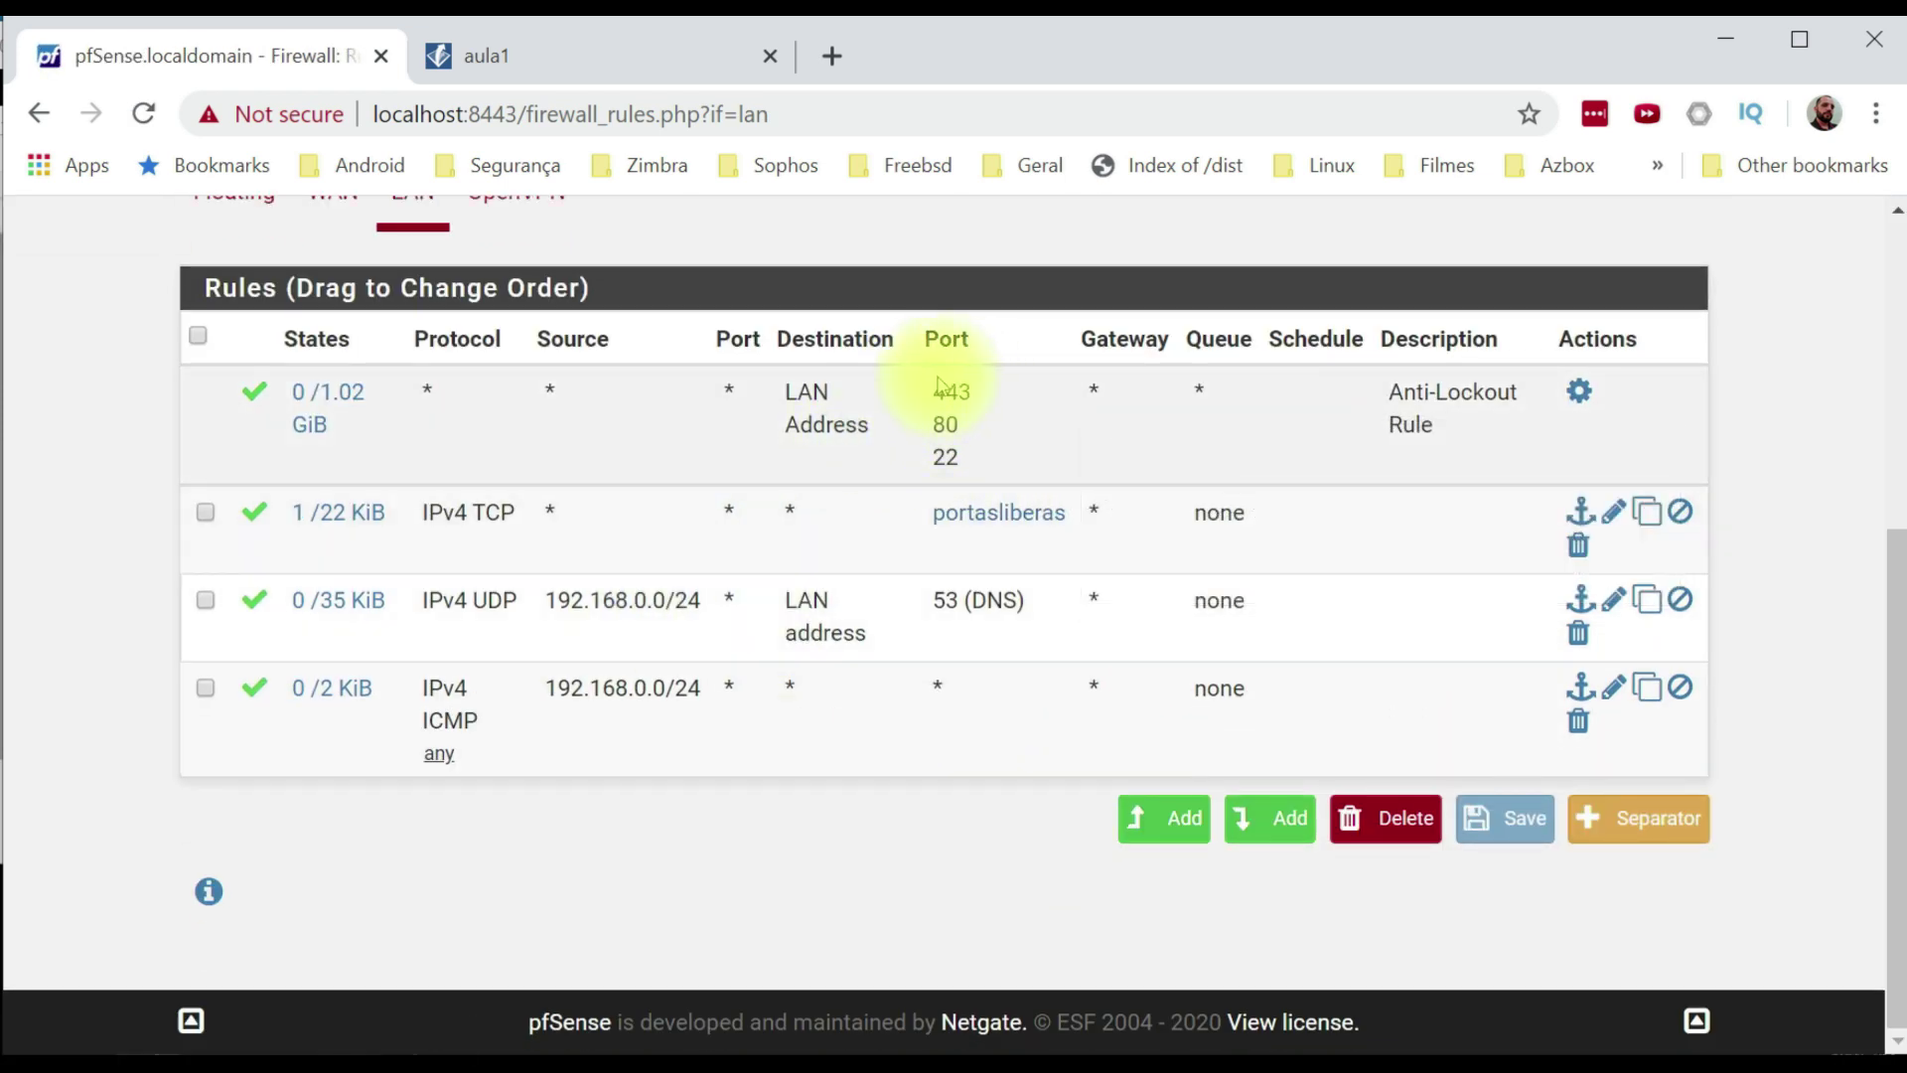
drag(804, 394, 845, 427)
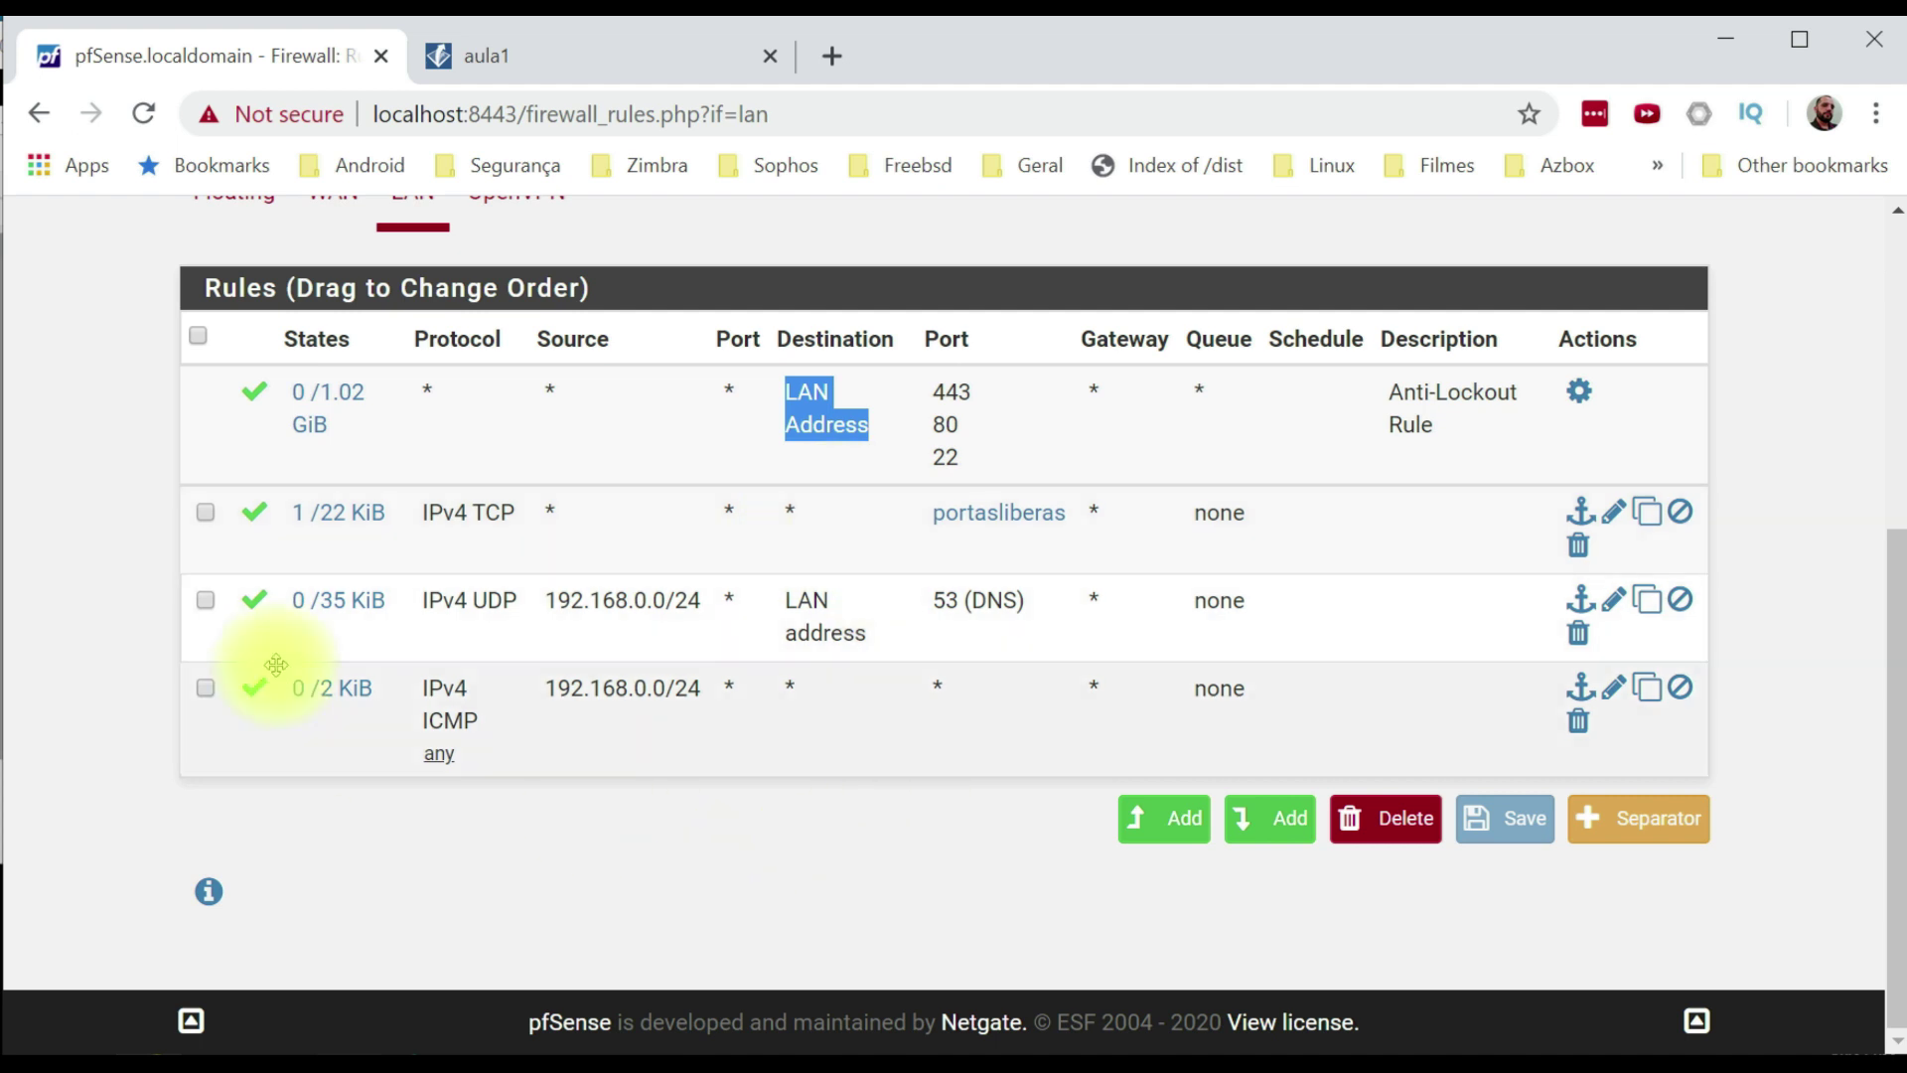
mouse_move(343, 529)
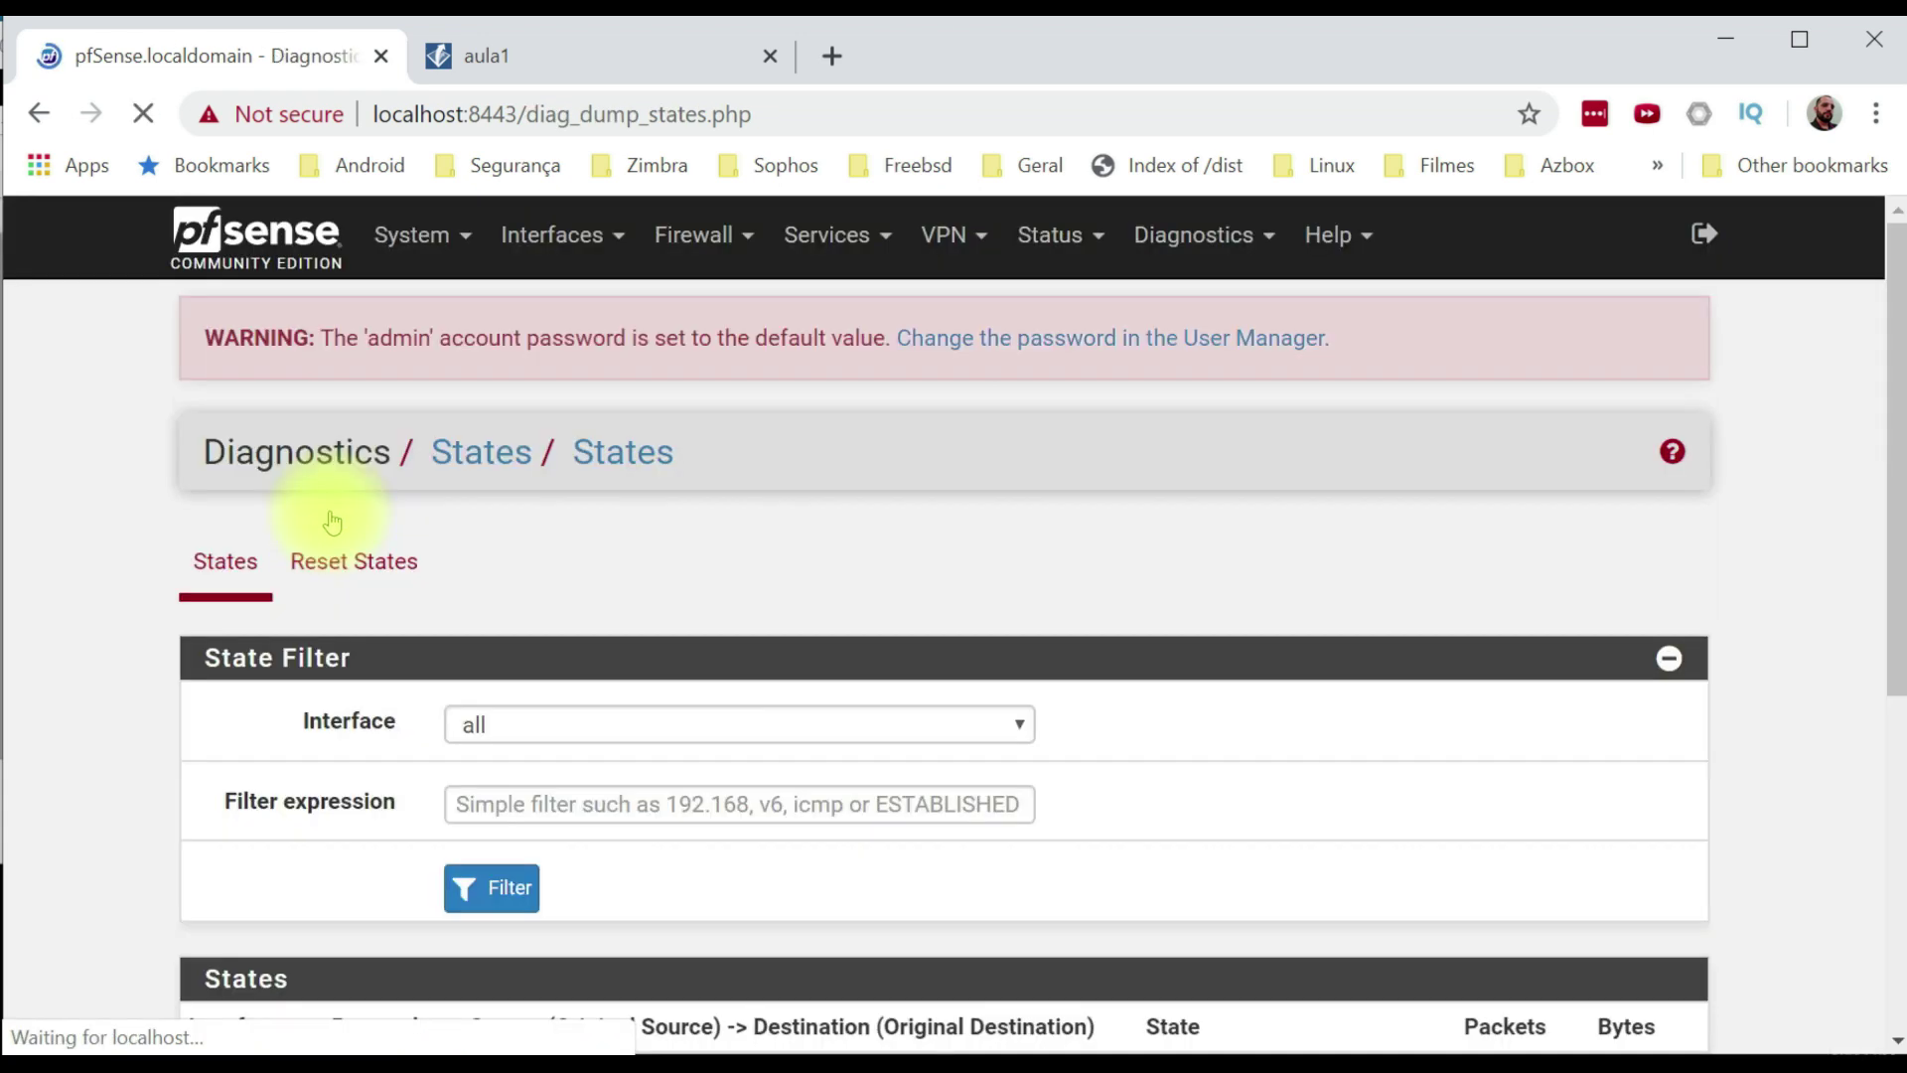
scroll(994, 695, down, 5)
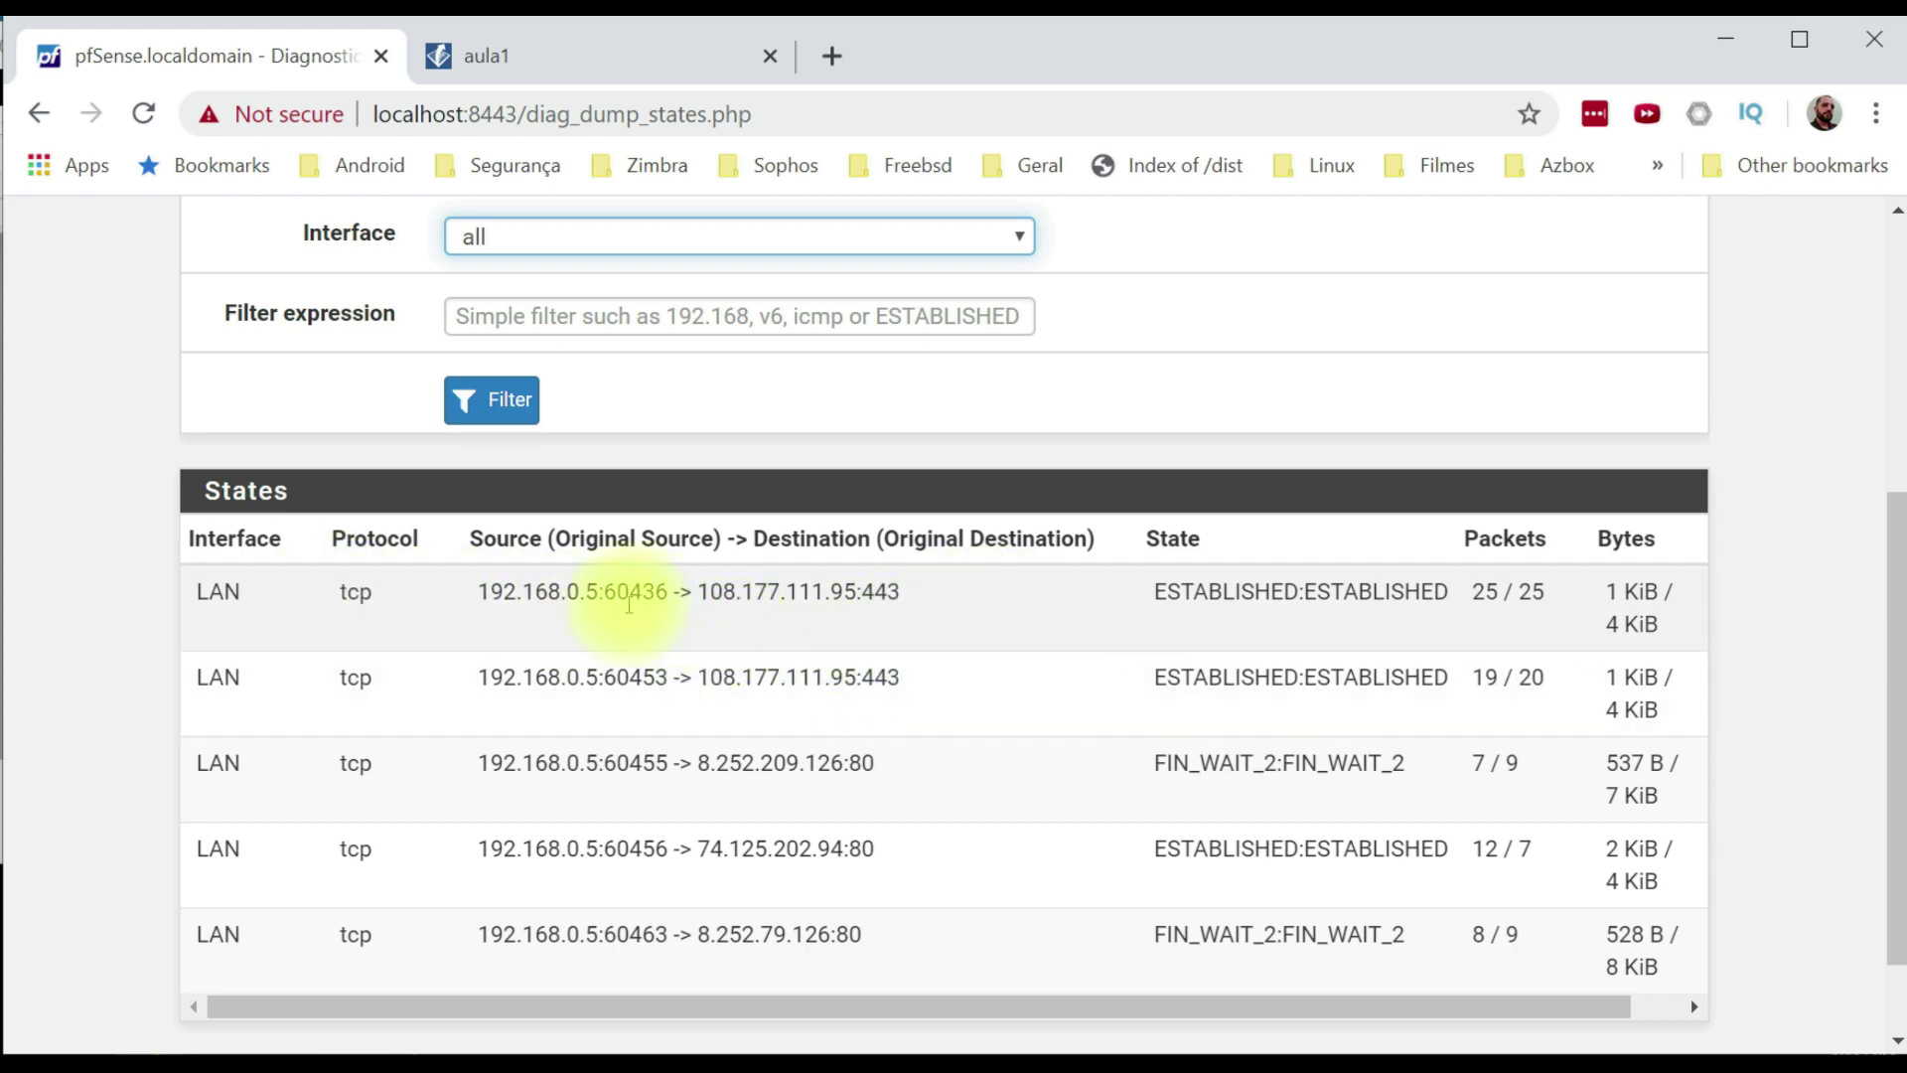
drag(513, 596, 893, 599)
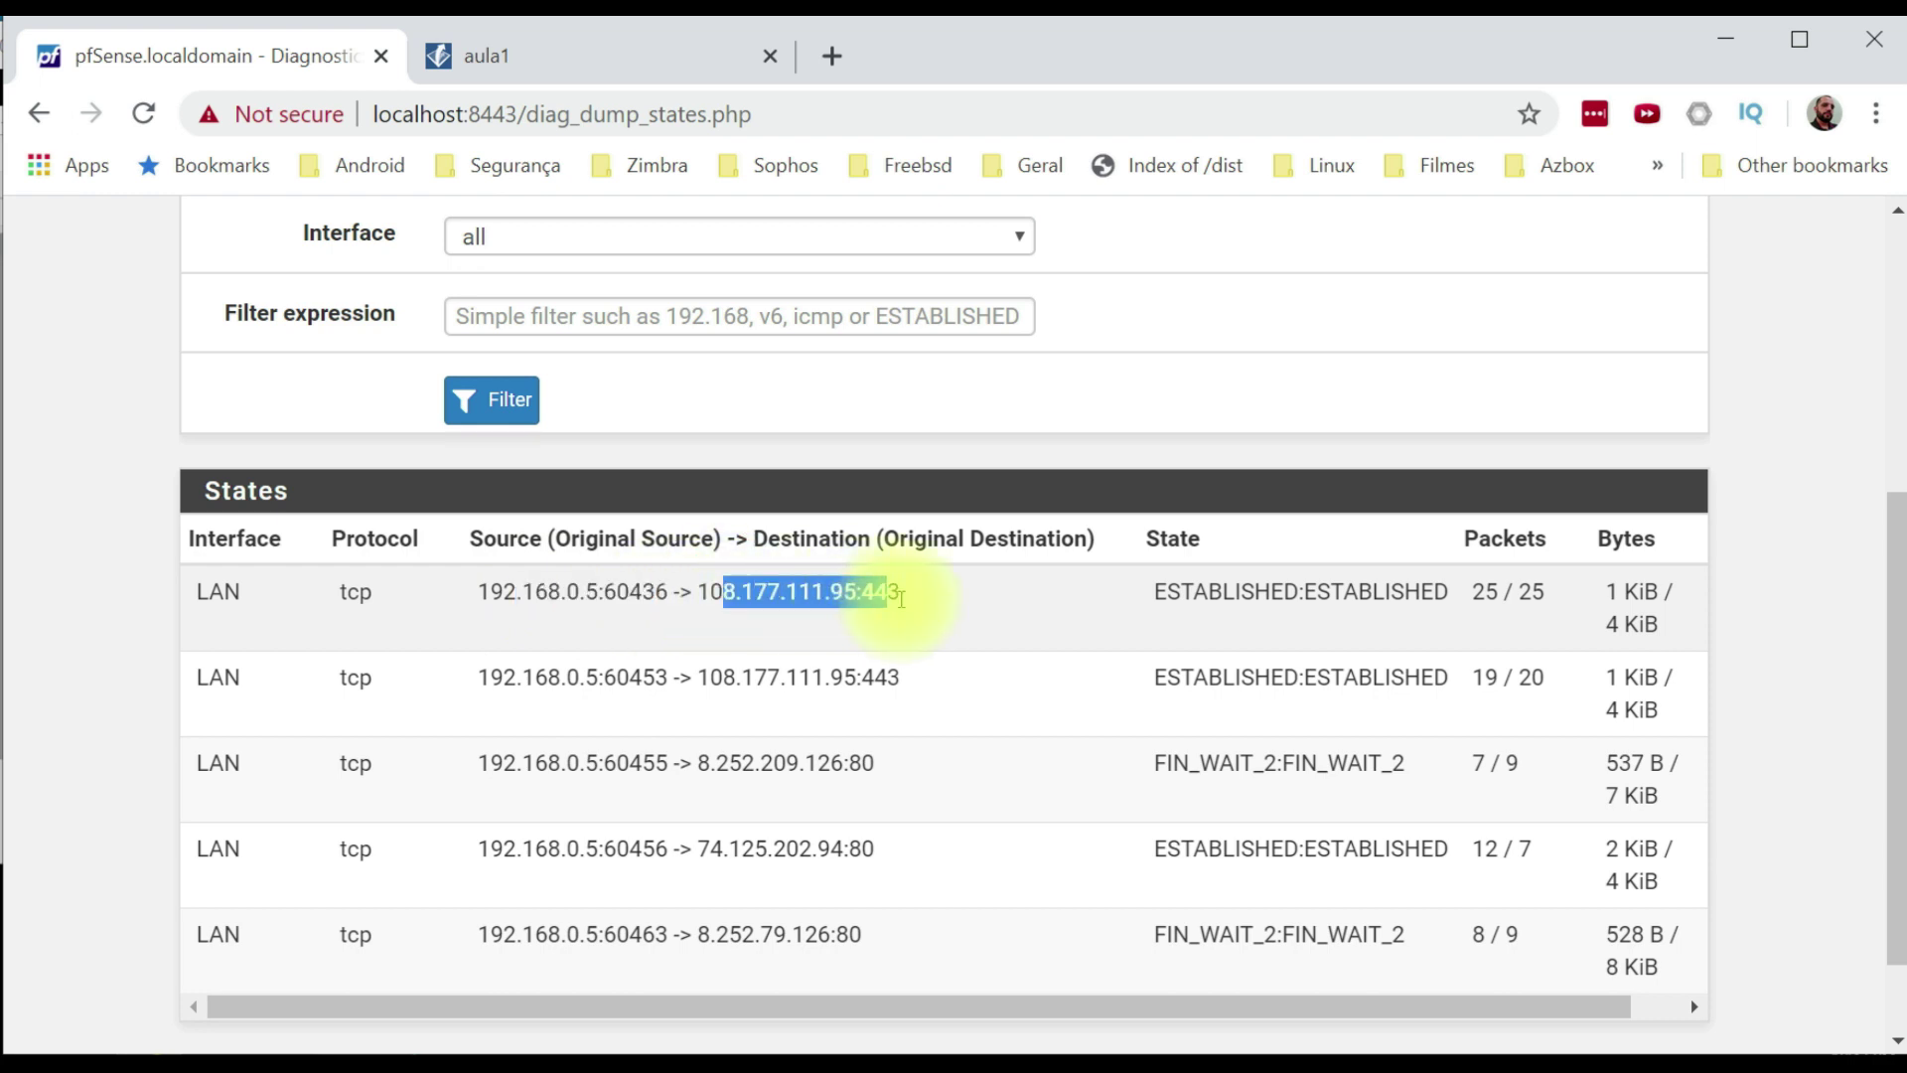
click(901, 598)
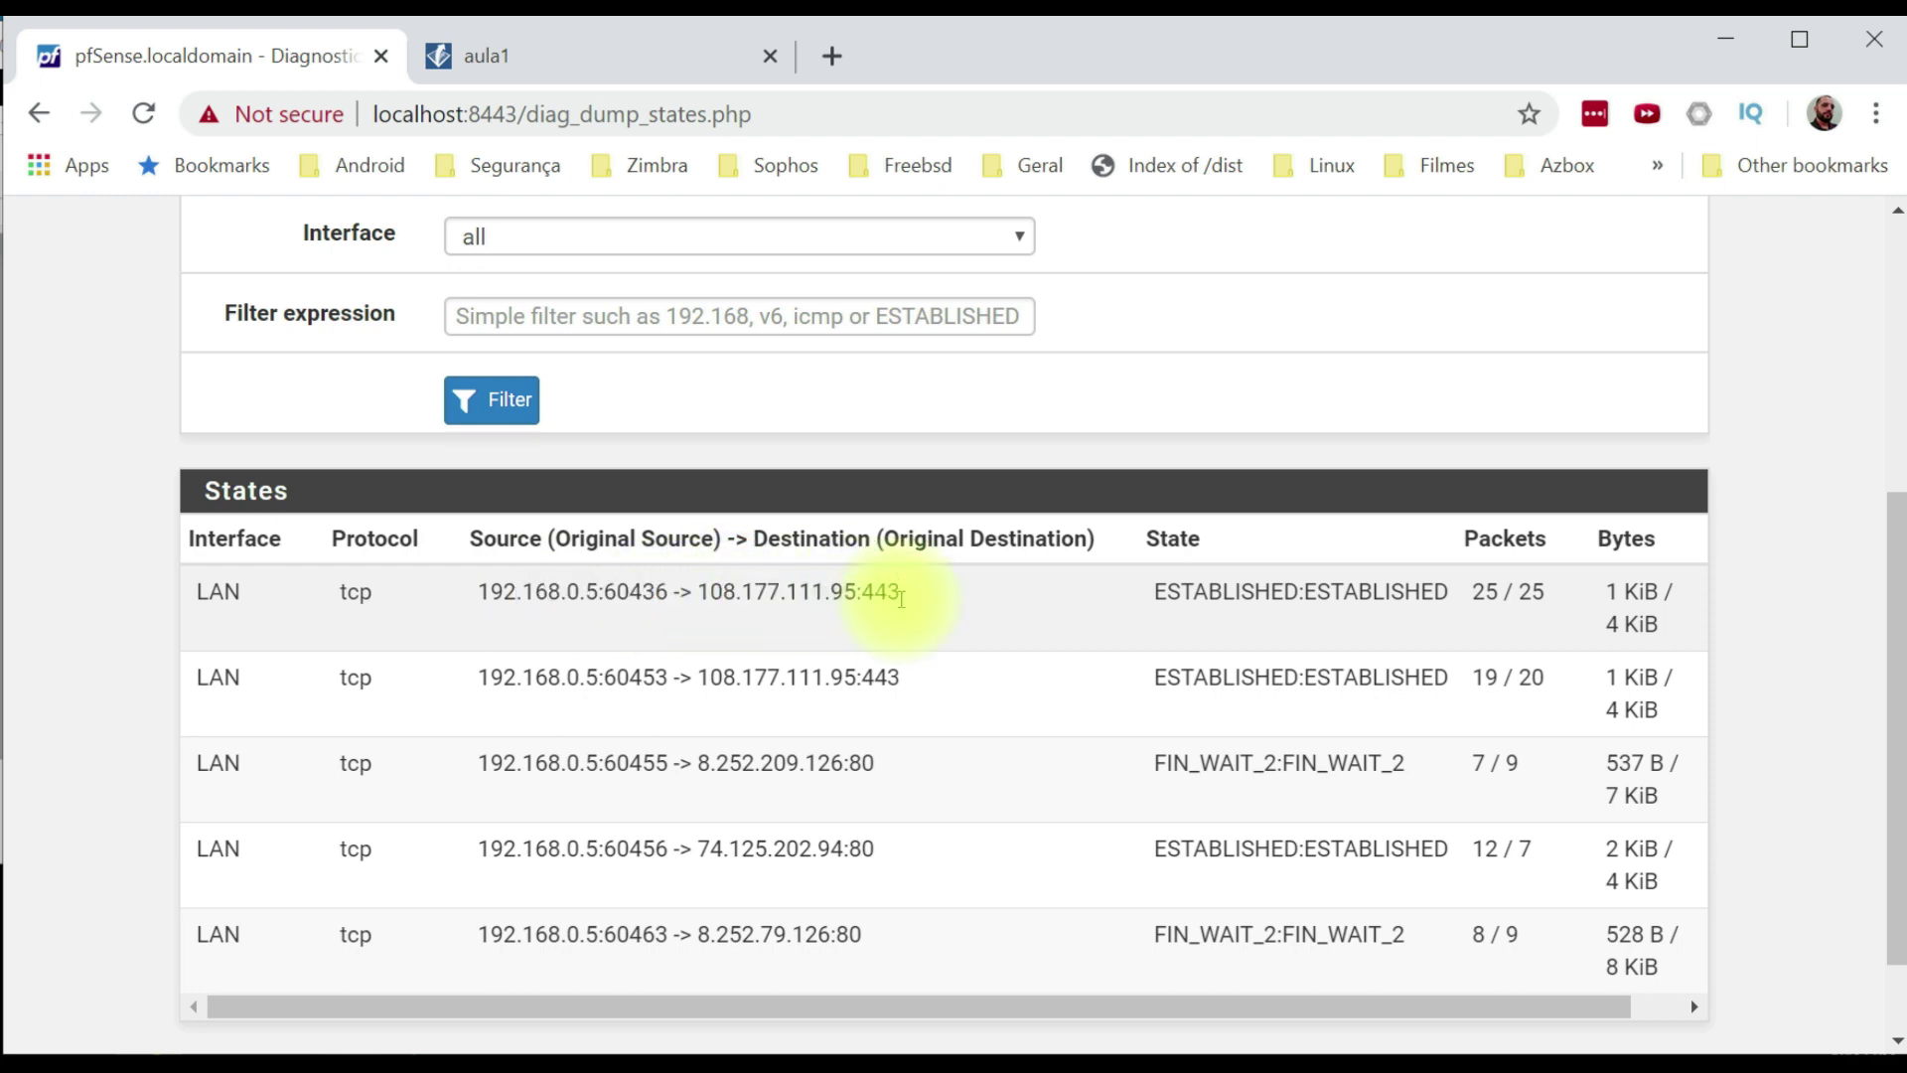